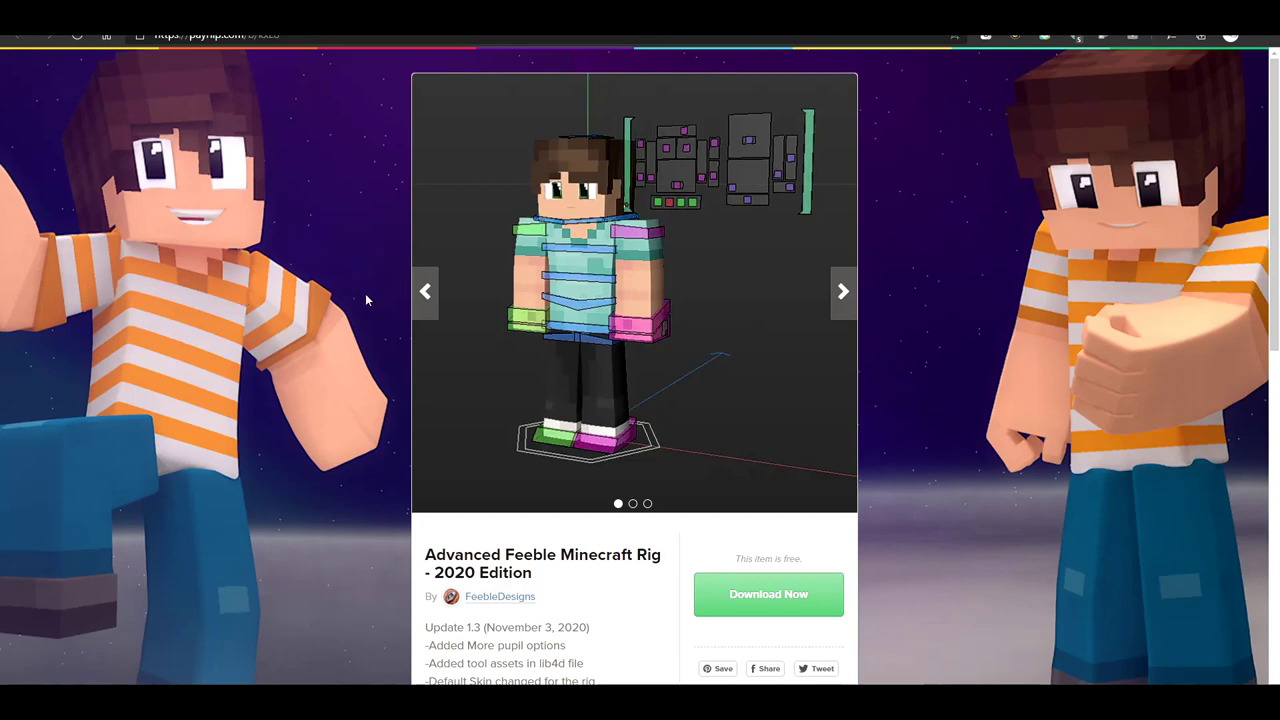
Step: Examine the Advanced Feeble Minecraft Rig product page, from the preview image down to the feature list
{"action": "scroll", "coordinate": [360, 300], "scroll_direction": "down", "scroll_amount": 6}
{"action": "scroll", "coordinate": [340, 294], "scroll_direction": "up", "scroll_amount": 4}
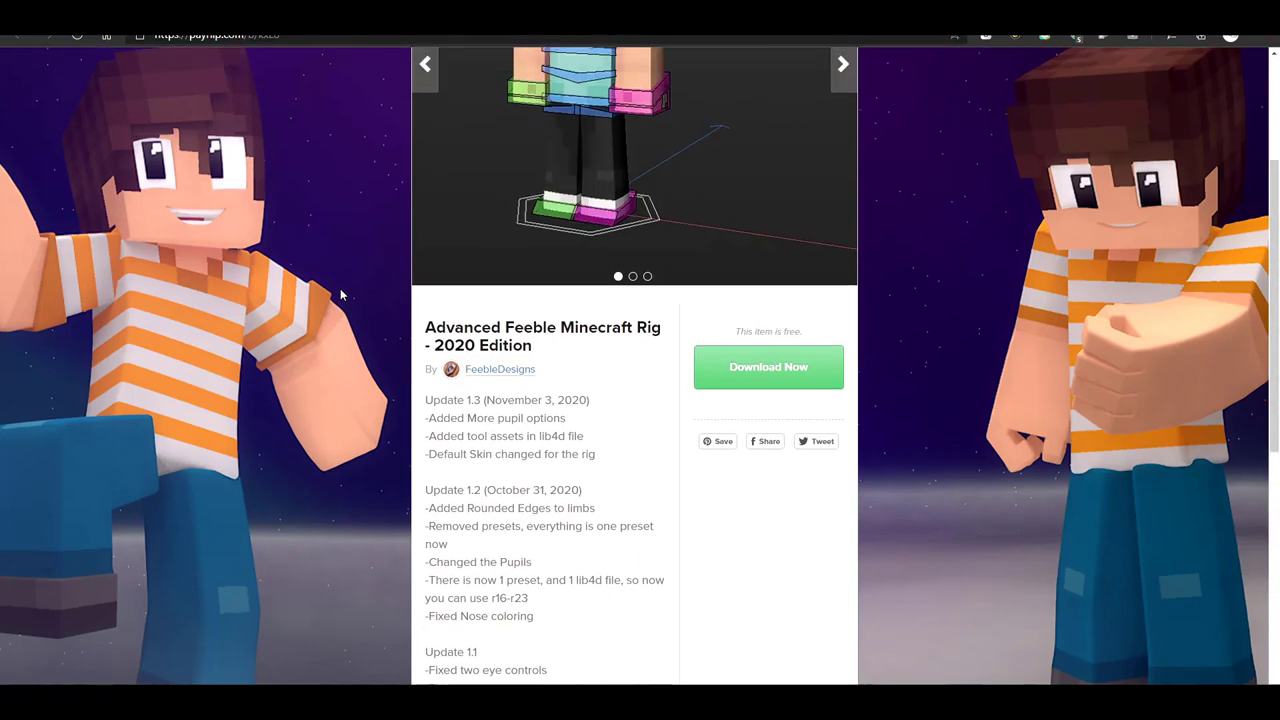
{"action": "scroll", "coordinate": [340, 294], "scroll_direction": "up", "scroll_amount": 2}
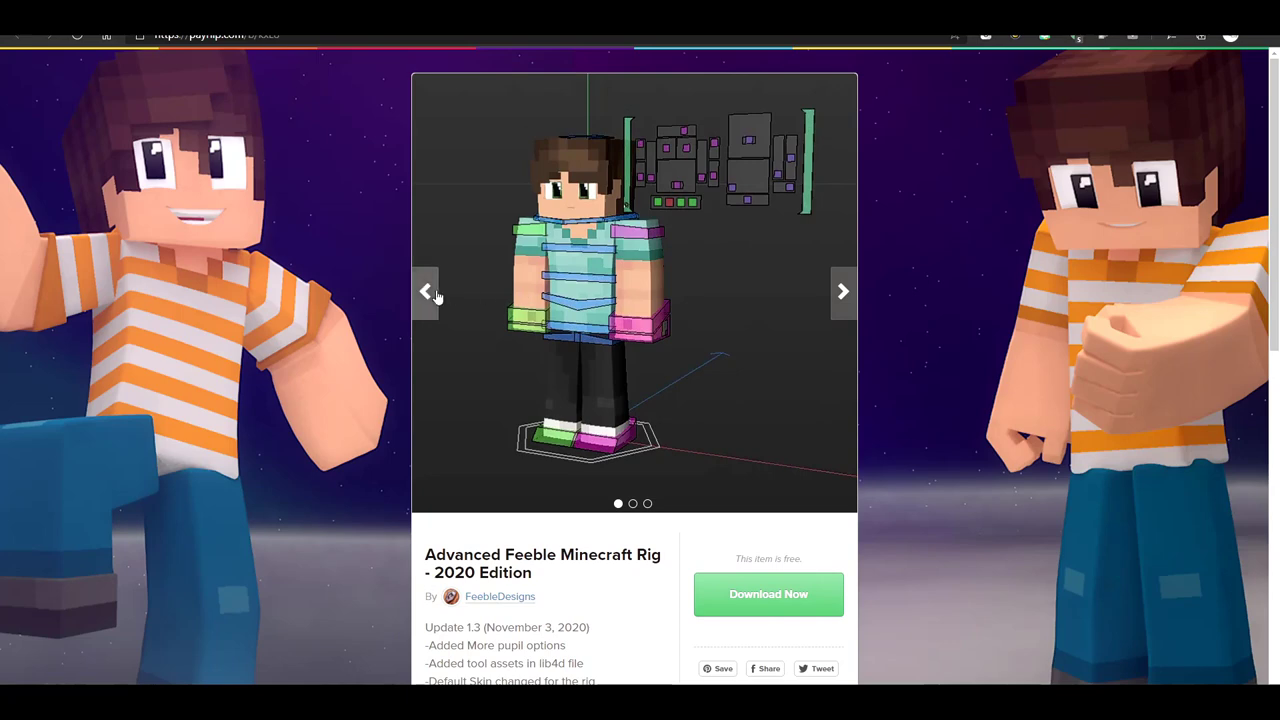
{"action": "scroll", "coordinate": [327, 238], "scroll_direction": "down", "scroll_amount": 2}
{"action": "scroll", "coordinate": [327, 238], "scroll_direction": "up", "scroll_amount": 2}
{"action": "scroll", "coordinate": [365, 300], "scroll_direction": "down", "scroll_amount": 3}
{"action": "scroll", "coordinate": [300, 270], "scroll_direction": "down", "scroll_amount": 1}
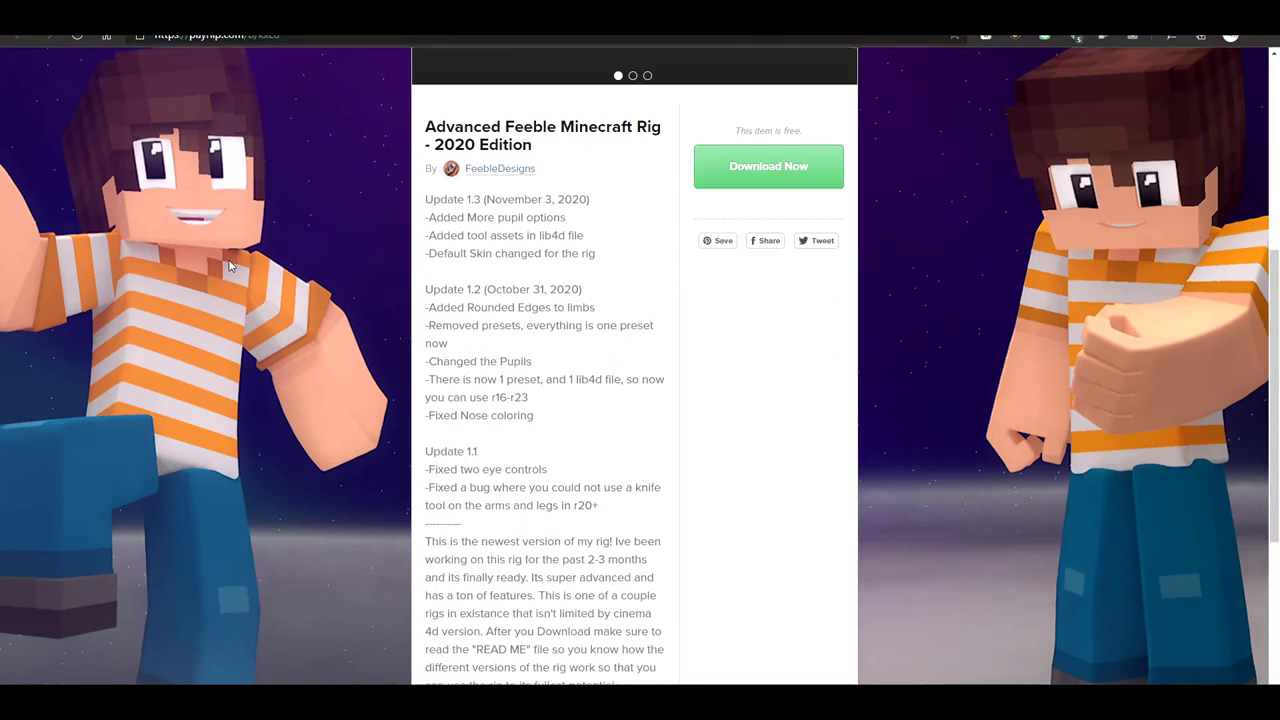
{"action": "scroll", "coordinate": [286, 263], "scroll_direction": "up", "scroll_amount": 3}
{"action": "scroll", "coordinate": [381, 251], "scroll_direction": "down", "scroll_amount": 1}
{"action": "scroll", "coordinate": [380, 251], "scroll_direction": "down", "scroll_amount": 5}
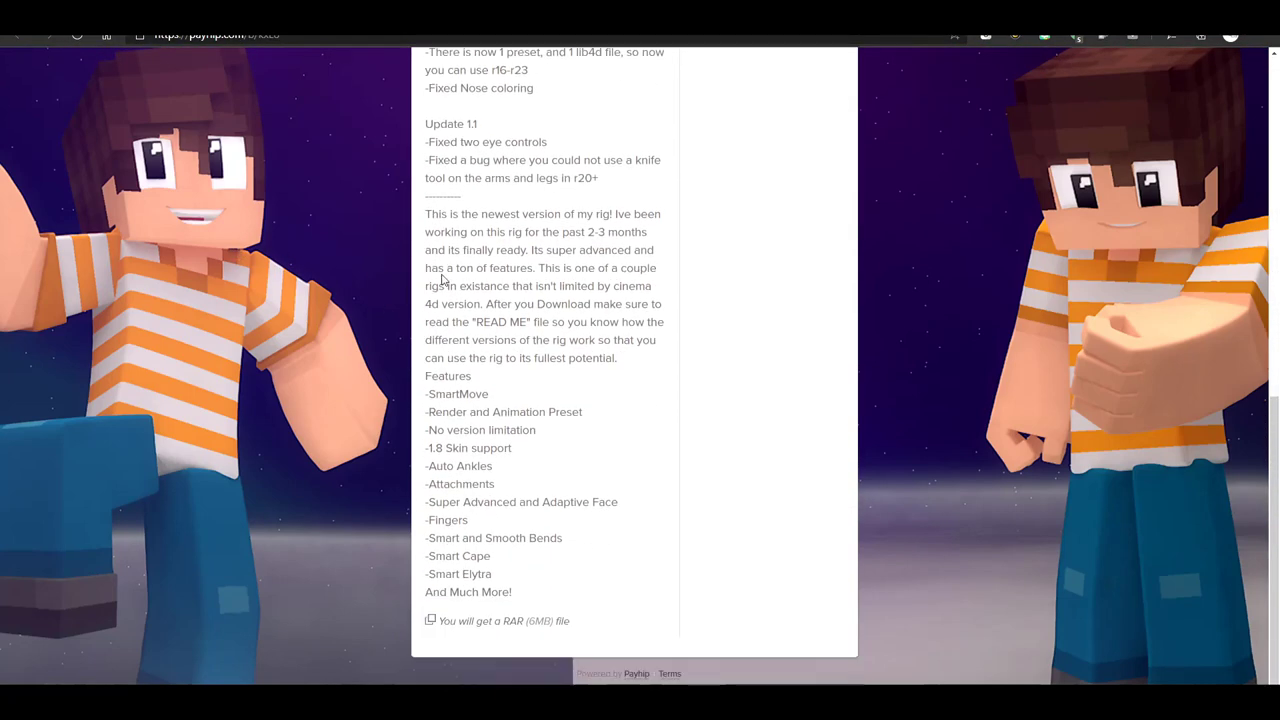
Step: Read the rig's feature list and its update notes for versions 1.1 to 1.3
{"action": "left_click_drag", "start_coordinate": [557, 592], "coordinate": [500, 466]}
{"action": "left_click", "coordinate": [531, 393]}
{"action": "left_click", "coordinate": [450, 300]}
{"action": "scroll", "coordinate": [455, 320], "scroll_direction": "up", "scroll_amount": 4}
{"action": "left_click_drag", "start_coordinate": [609, 571], "coordinate": [376, 513]}
{"action": "left_click", "coordinate": [514, 496]}
{"action": "left_click_drag", "start_coordinate": [514, 496], "coordinate": [426, 392]}
{"action": "left_click", "coordinate": [539, 449]}
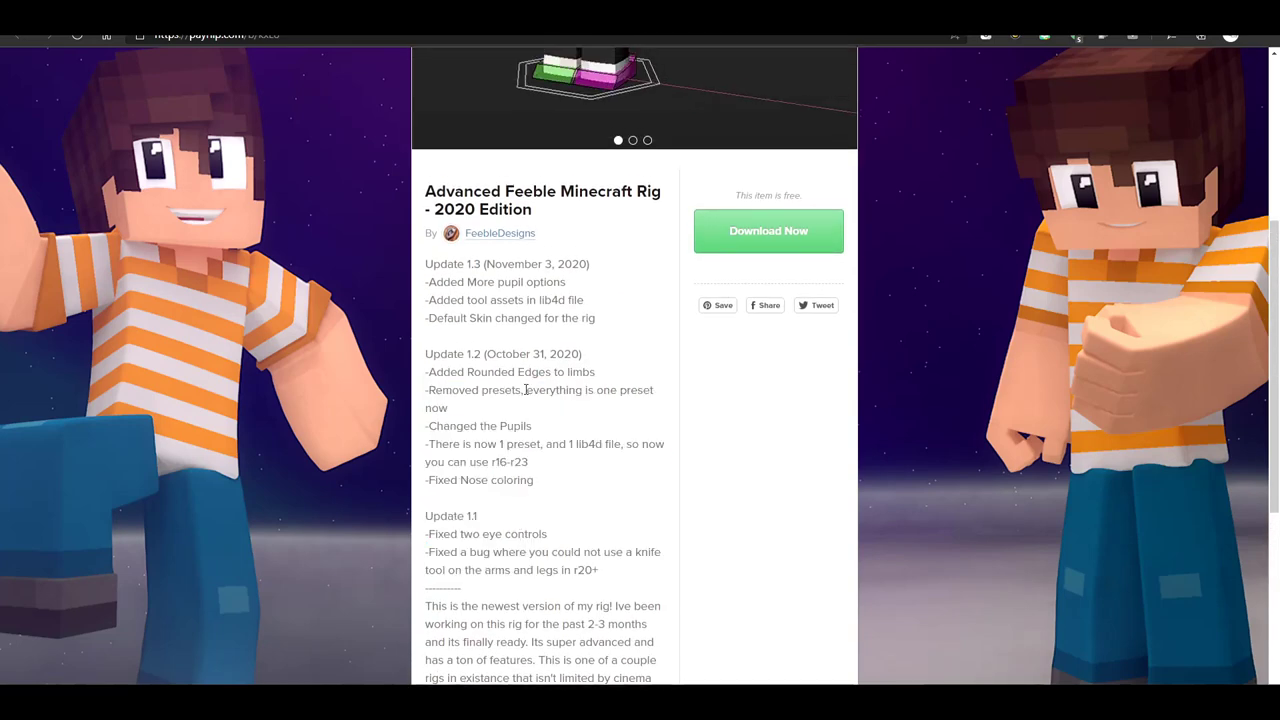
{"action": "left_click_drag", "start_coordinate": [527, 390], "coordinate": [495, 345]}
{"action": "left_click", "coordinate": [551, 295]}
{"action": "left_click_drag", "start_coordinate": [506, 284], "coordinate": [463, 233]}
{"action": "left_click", "coordinate": [512, 303]}
{"action": "left_click_drag", "start_coordinate": [484, 320], "coordinate": [428, 300]}
{"action": "left_click", "coordinate": [466, 313]}
Step: Start the free download of the rig and activate the email address field
{"action": "scroll", "coordinate": [650, 314], "scroll_direction": "up", "scroll_amount": 2}
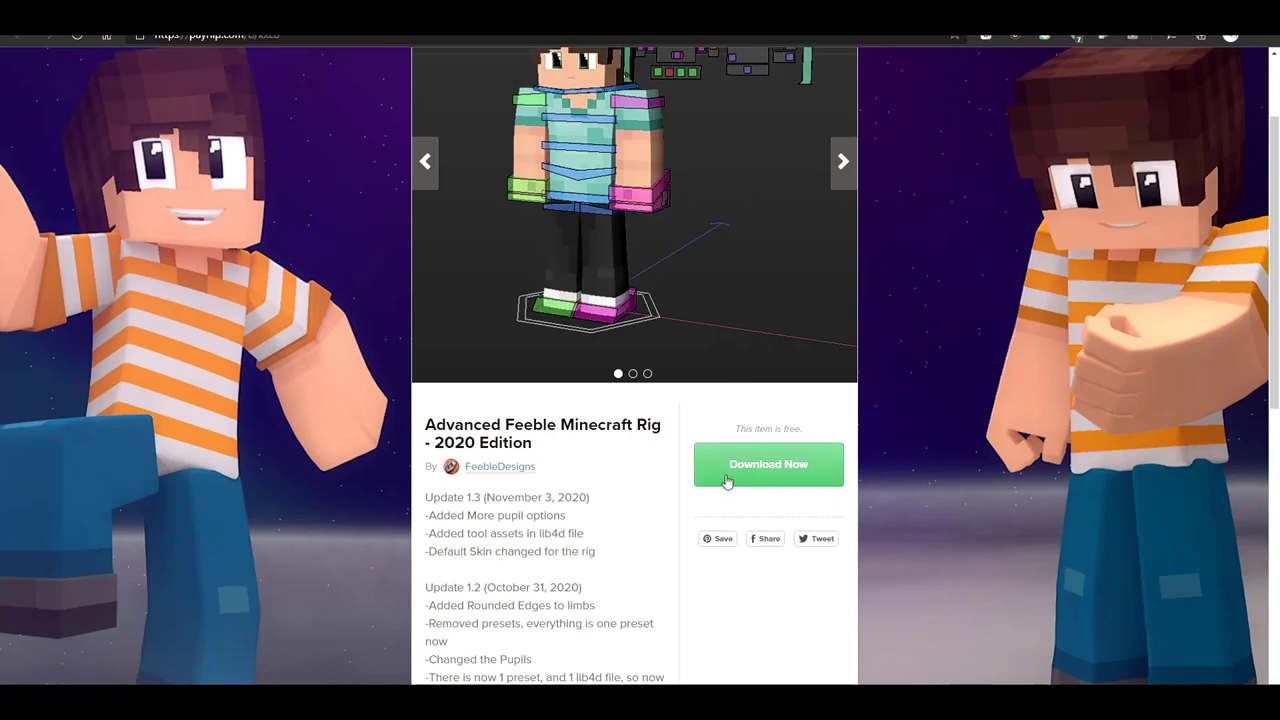
{"action": "left_click", "coordinate": [761, 472]}
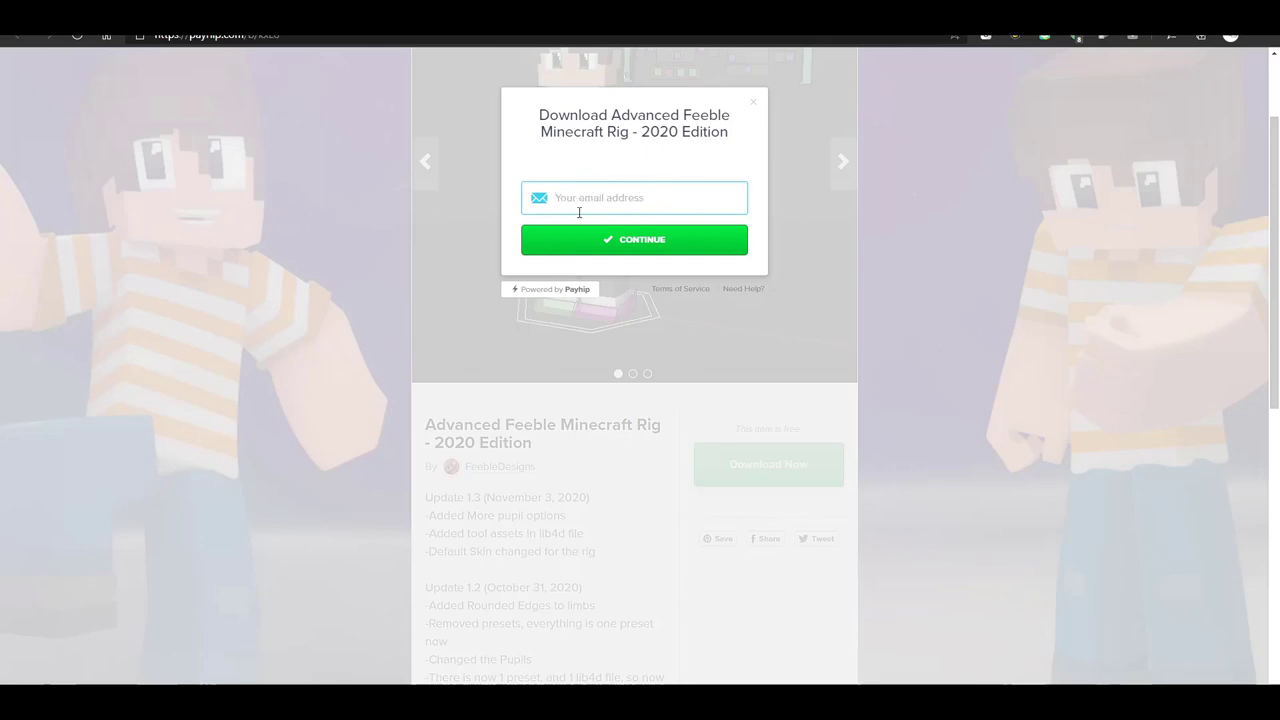
{"action": "left_click", "coordinate": [523, 209]}
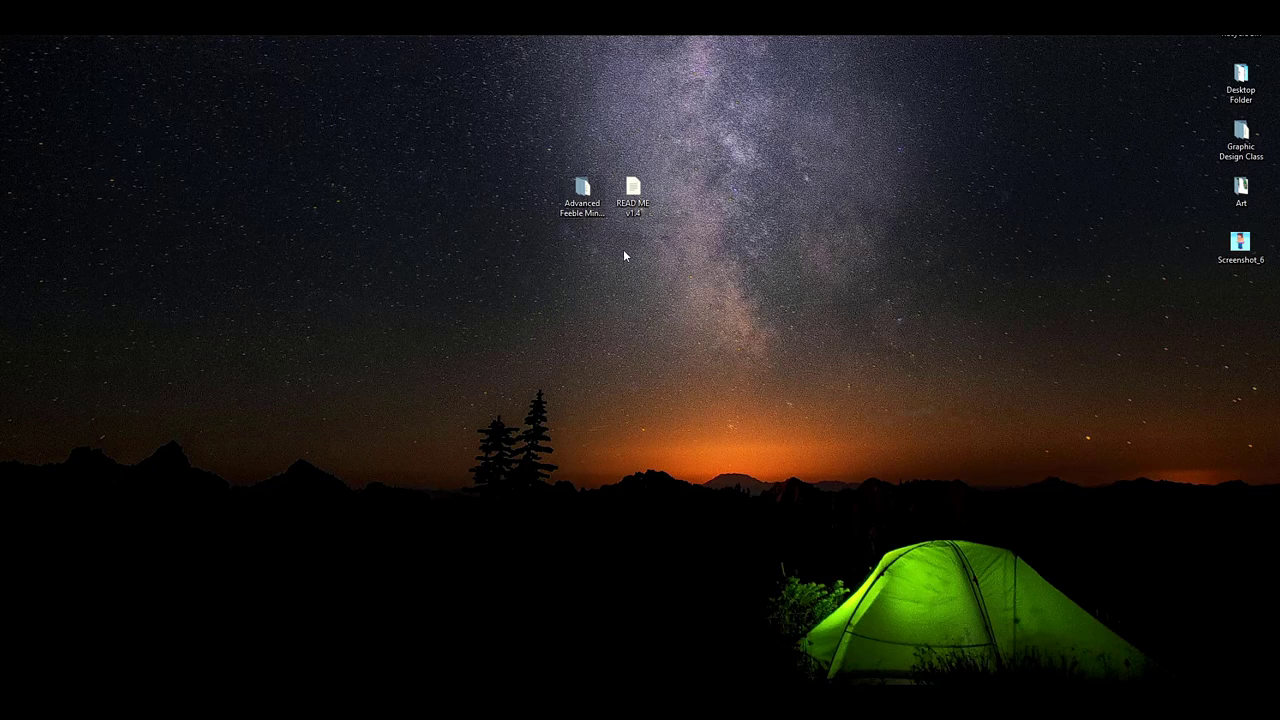
Step: Open the READ ME v1.4 file from the desktop and reposition its window for reading
{"action": "left_click_drag", "start_coordinate": [680, 226], "coordinate": [537, 151]}
{"action": "left_click_drag", "start_coordinate": [536, 150], "coordinate": [506, 149]}
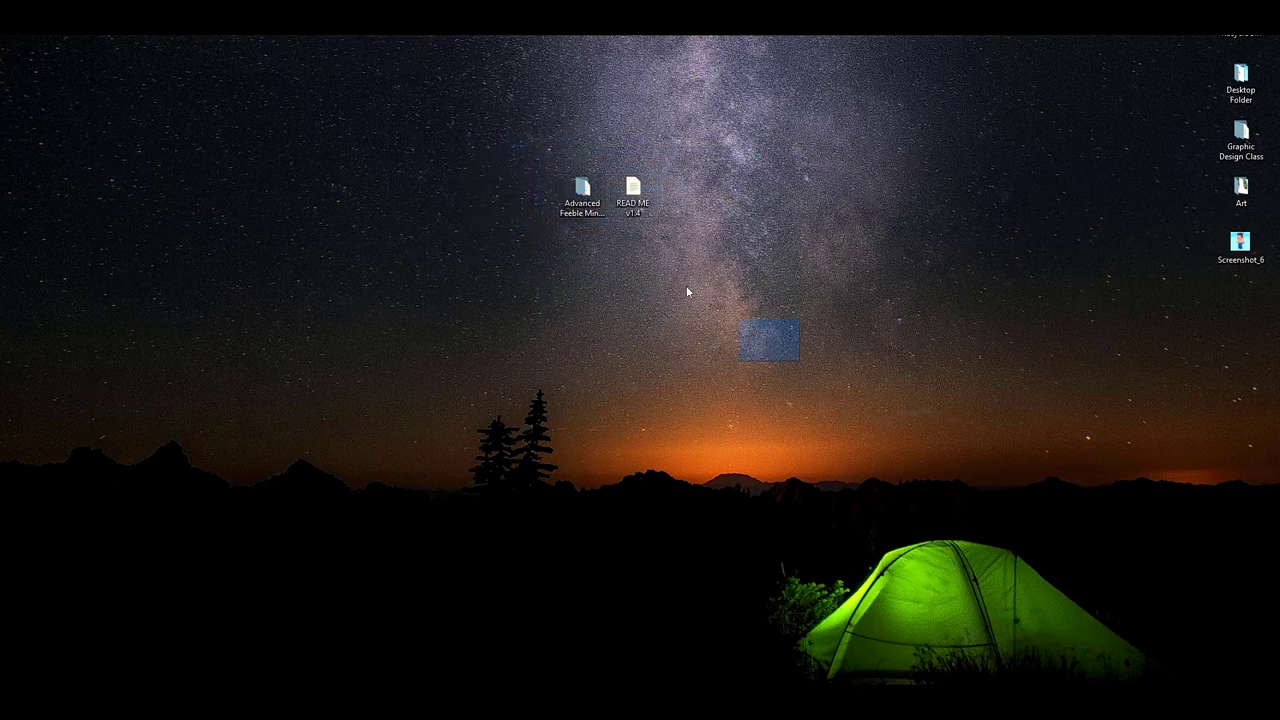
{"action": "double_click", "coordinate": [632, 190]}
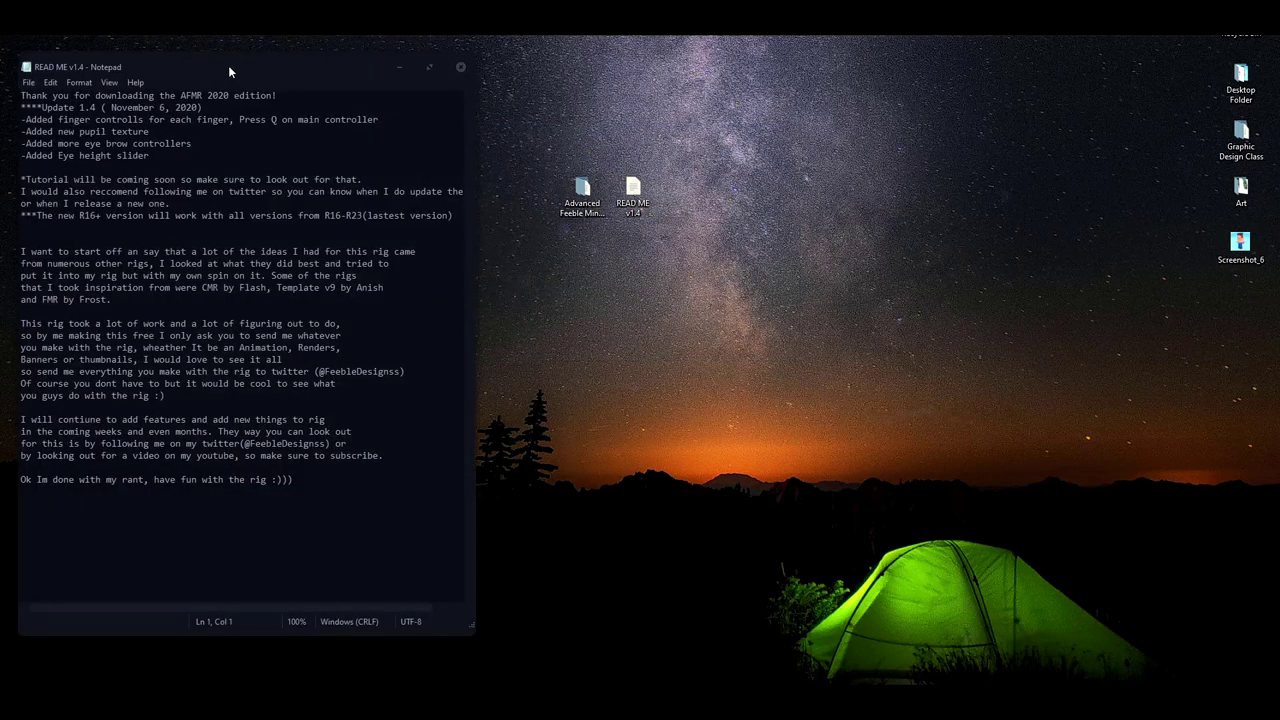
{"action": "left_click_drag", "start_coordinate": [228, 65], "coordinate": [326, 47]}
{"action": "left_click_drag", "start_coordinate": [121, 91], "coordinate": [400, 466]}
{"action": "left_click", "coordinate": [121, 295]}
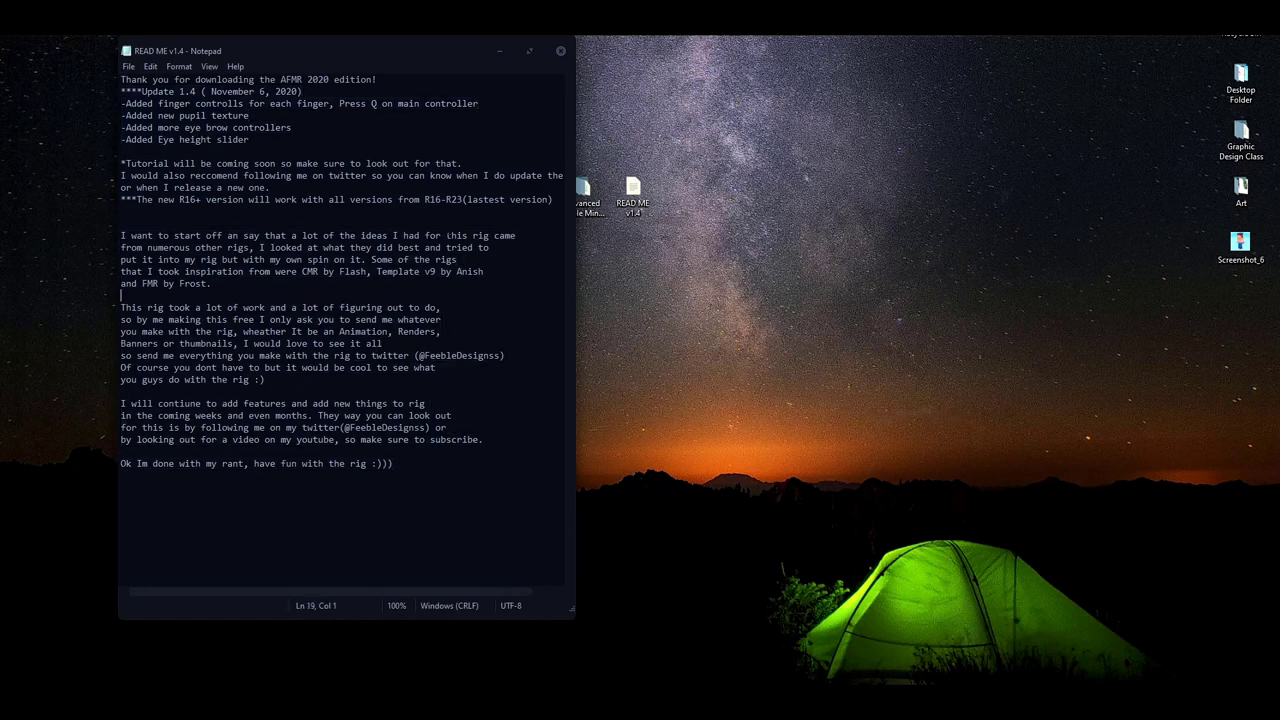
Step: Highlight the README's opening section, covering the update notes and the R16-R23 version compatibility note
{"action": "key", "text": "shift+Up"}
{"action": "key", "text": "shift+Up"}
{"action": "key", "text": "shift+Up"}
{"action": "key", "text": "shift+Up"}
{"action": "key", "text": "shift+Up"}
{"action": "key", "text": "shift+Up"}
{"action": "key", "text": "shift+Up"}
{"action": "key", "text": "shift+Up"}
{"action": "key", "text": "shift+Up"}
{"action": "key", "text": "shift+Up"}
{"action": "key", "text": "shift+Up"}
{"action": "key", "text": "shift+Up"}
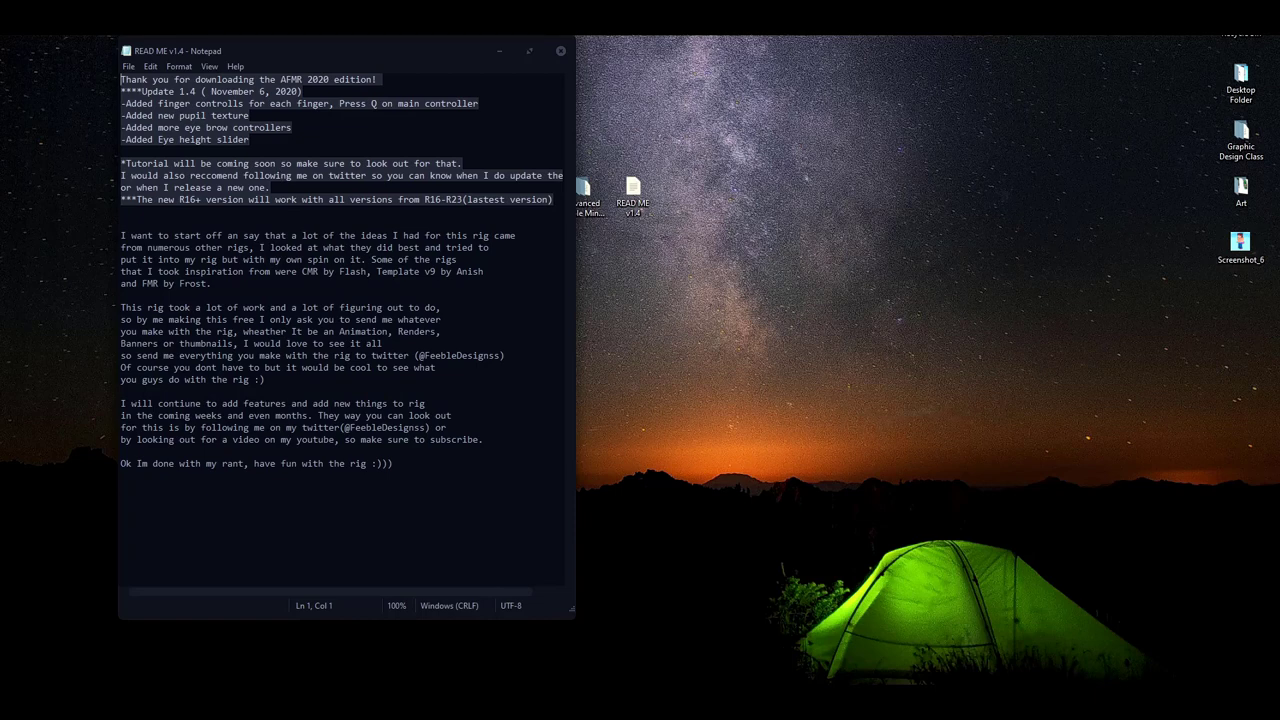
{"action": "left_click", "coordinate": [553, 200]}
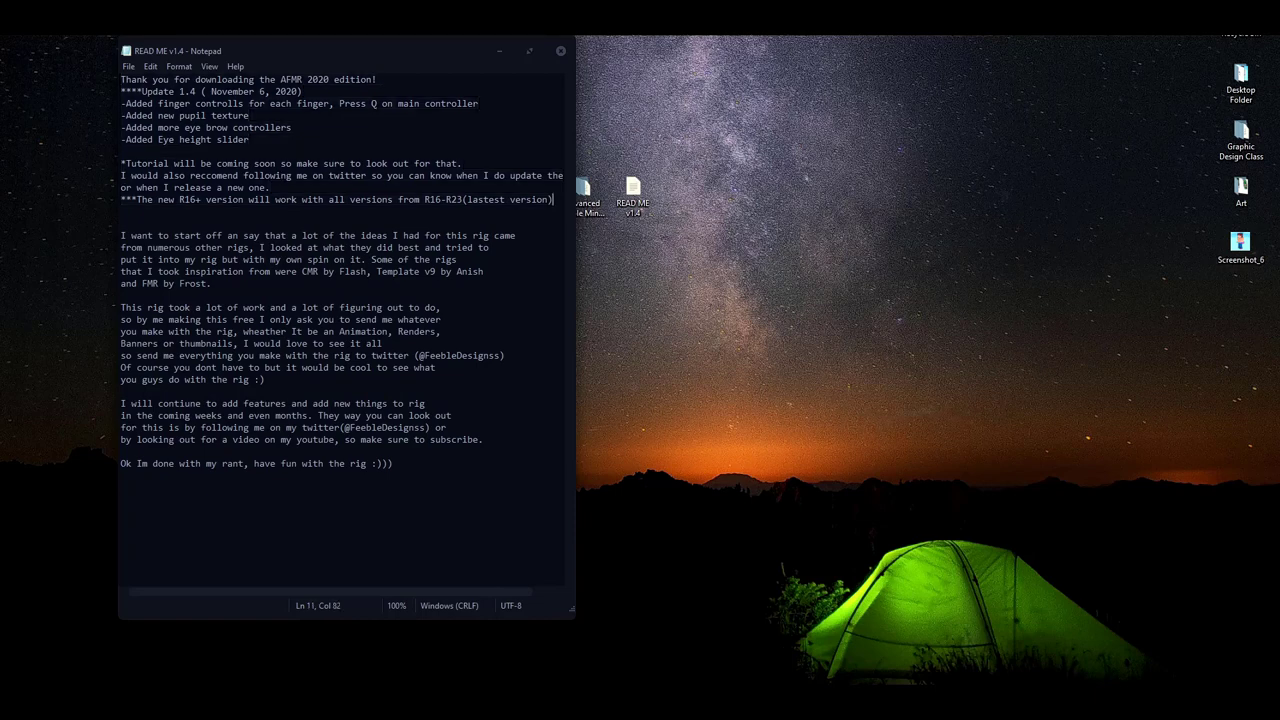
{"action": "left_click_drag", "start_coordinate": [264, 45], "coordinate": [197, 36]}
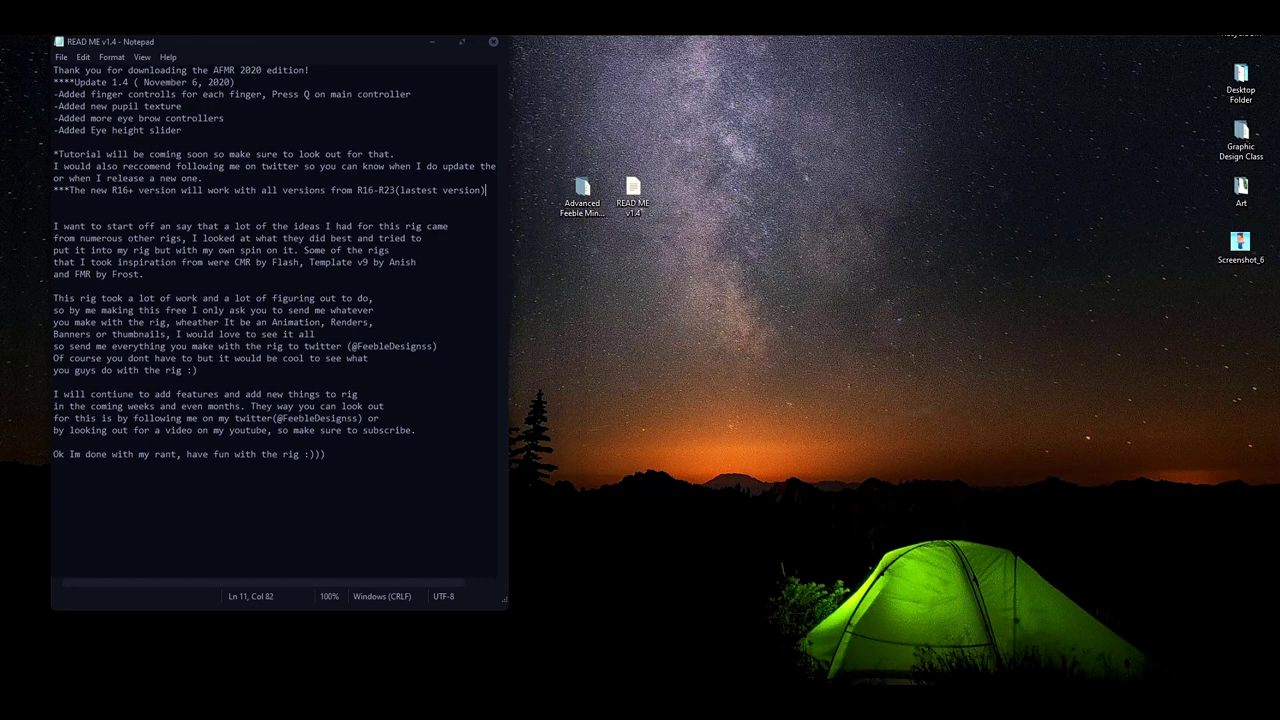
{"action": "left_click_drag", "start_coordinate": [166, 41], "coordinate": [176, 36]}
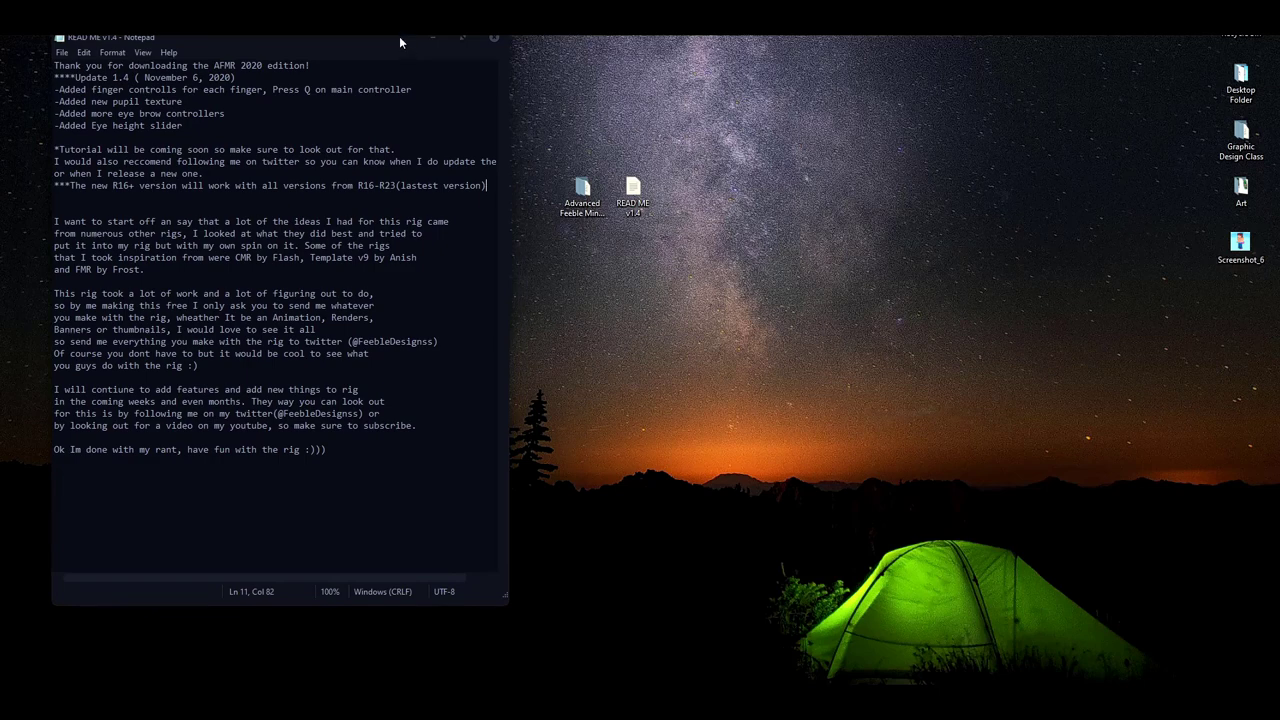
{"action": "left_click_drag", "start_coordinate": [399, 42], "coordinate": [402, 82]}
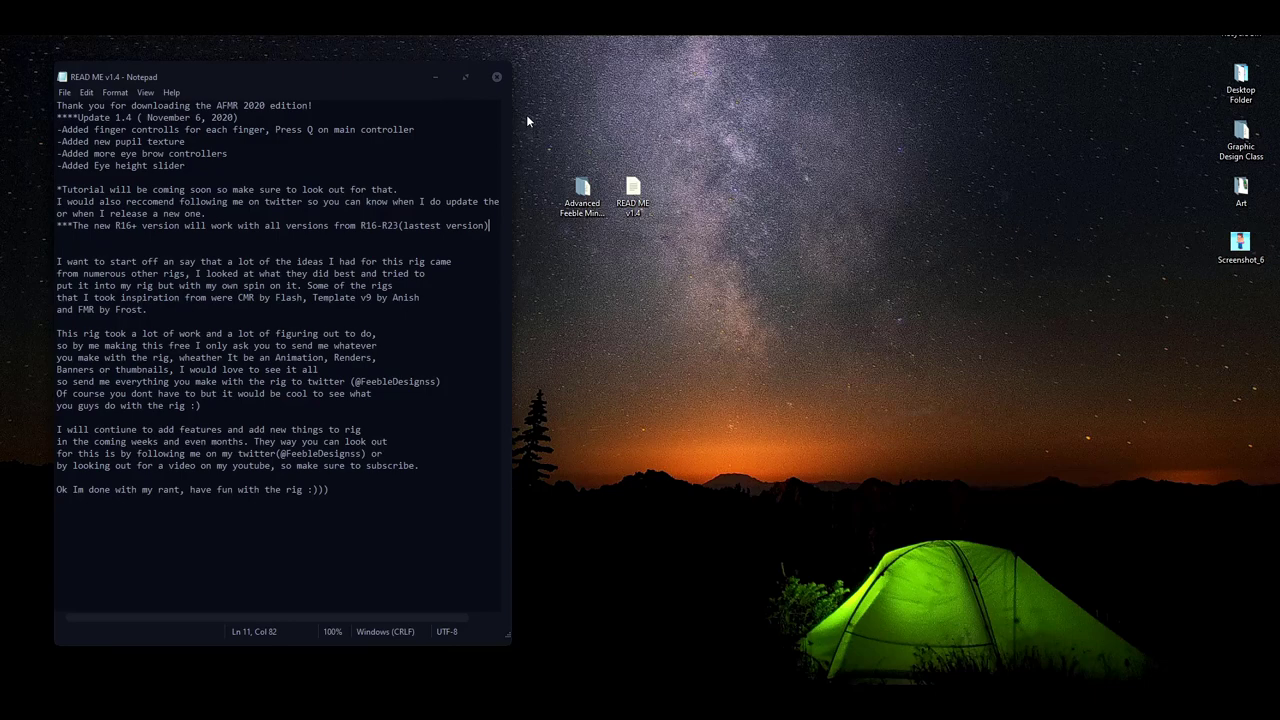
{"action": "mouse_move", "coordinate": [489, 226]}
{"action": "left_mouse_down"}
{"action": "mouse_move", "coordinate": [345, 226]}
{"action": "mouse_move", "coordinate": [57, 118]}
{"action": "mouse_move", "coordinate": [57, 188]}
{"action": "mouse_move", "coordinate": [57, 106]}
{"action": "mouse_move", "coordinate": [240, 238]}
{"action": "mouse_move", "coordinate": [249, 202]}
{"action": "mouse_move", "coordinate": [378, 226]}
{"action": "mouse_move", "coordinate": [490, 226]}
{"action": "left_mouse_up"}
{"action": "key", "text": "shift+Right"}
{"action": "key", "text": "shift+Right"}
{"action": "key", "text": "shift+Right"}
{"action": "key", "text": "shift+Right"}
{"action": "key", "text": "shift+Right"}
{"action": "key", "text": "shift+Right"}
{"action": "left_click_drag", "start_coordinate": [182, 77], "coordinate": [200, 77]}
Step: Review the Update 1.4 change list in the README and close the file
{"action": "left_click_drag", "start_coordinate": [91, 118], "coordinate": [236, 166]}
{"action": "left_click", "coordinate": [236, 166]}
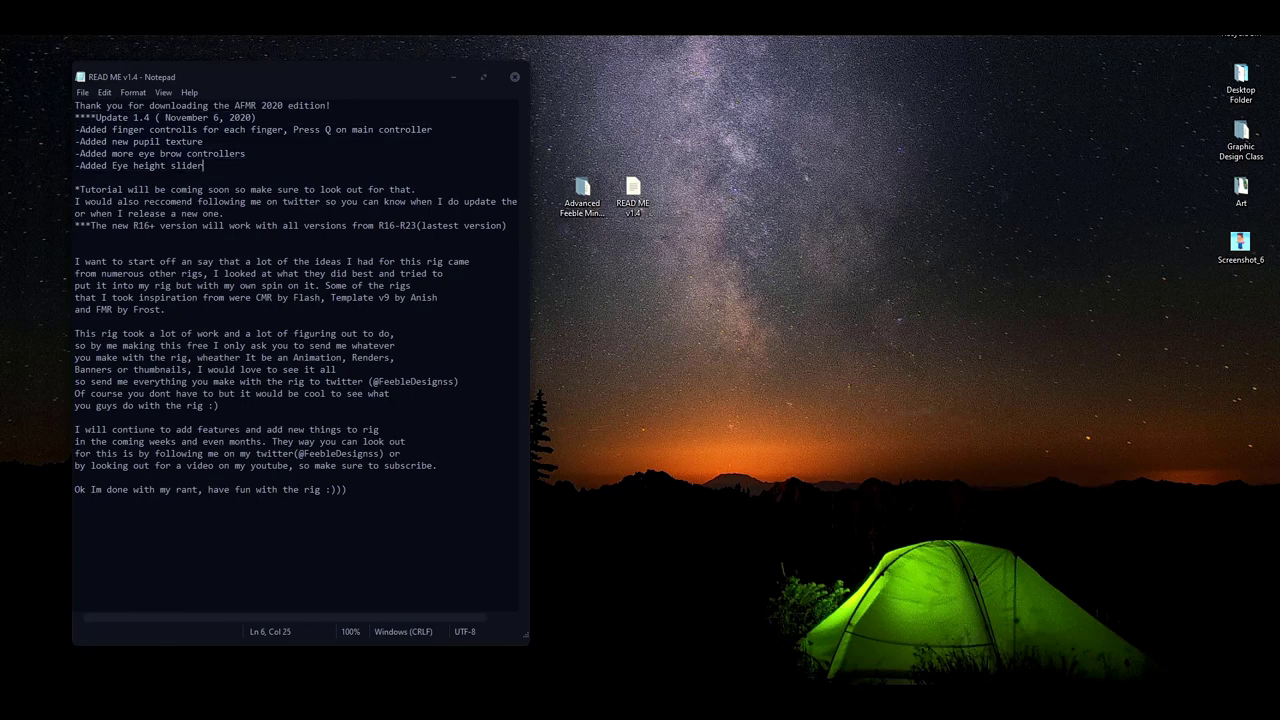
{"action": "left_click_drag", "start_coordinate": [204, 166], "coordinate": [75, 130]}
{"action": "left_click", "coordinate": [75, 118]}
{"action": "key", "text": "shift+Down"}
{"action": "key", "text": "shift+Down"}
{"action": "key", "text": "shift+Down"}
{"action": "key", "text": "shift+Down"}
{"action": "key", "text": "shift+End"}
{"action": "key", "text": "Right"}
{"action": "key", "text": "ctrl+shift+Left"}
{"action": "key", "text": "shift+Up"}
{"action": "key", "text": "shift+Up"}
{"action": "key", "text": "shift+Up"}
{"action": "key", "text": "shift+Home"}
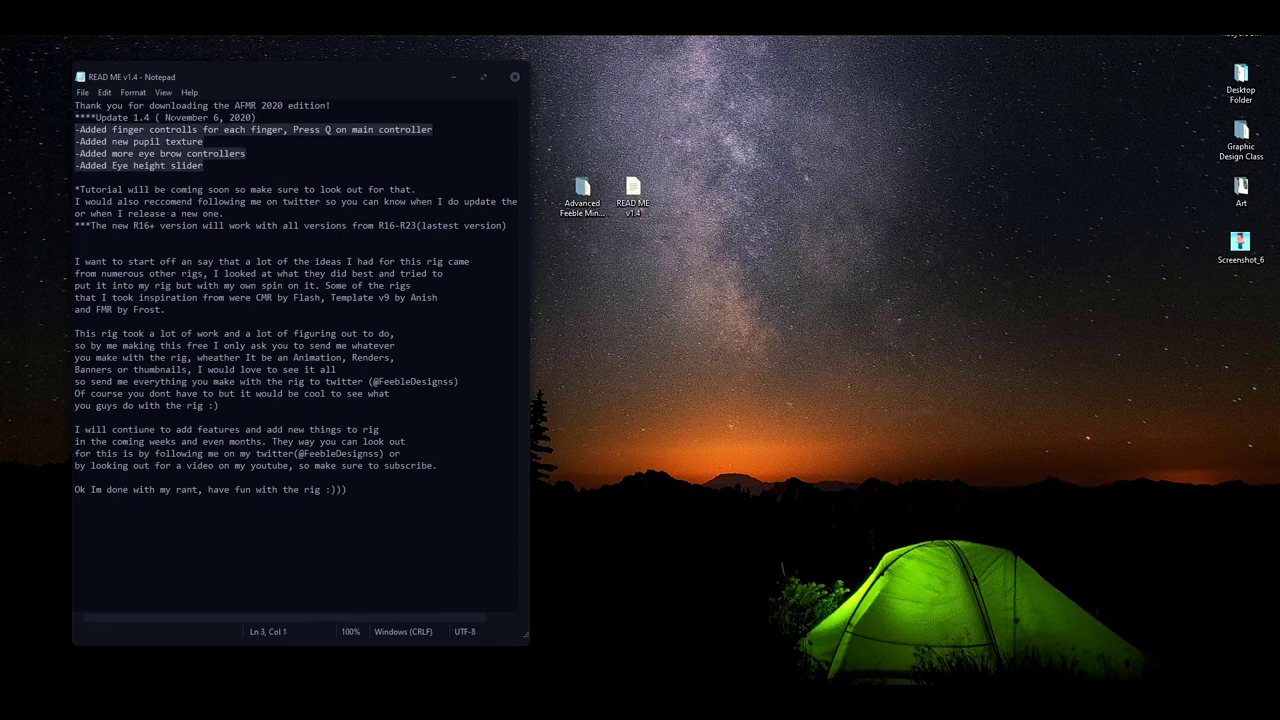
{"action": "left_click_drag", "start_coordinate": [144, 106], "coordinate": [257, 118]}
{"action": "left_click", "coordinate": [257, 118]}
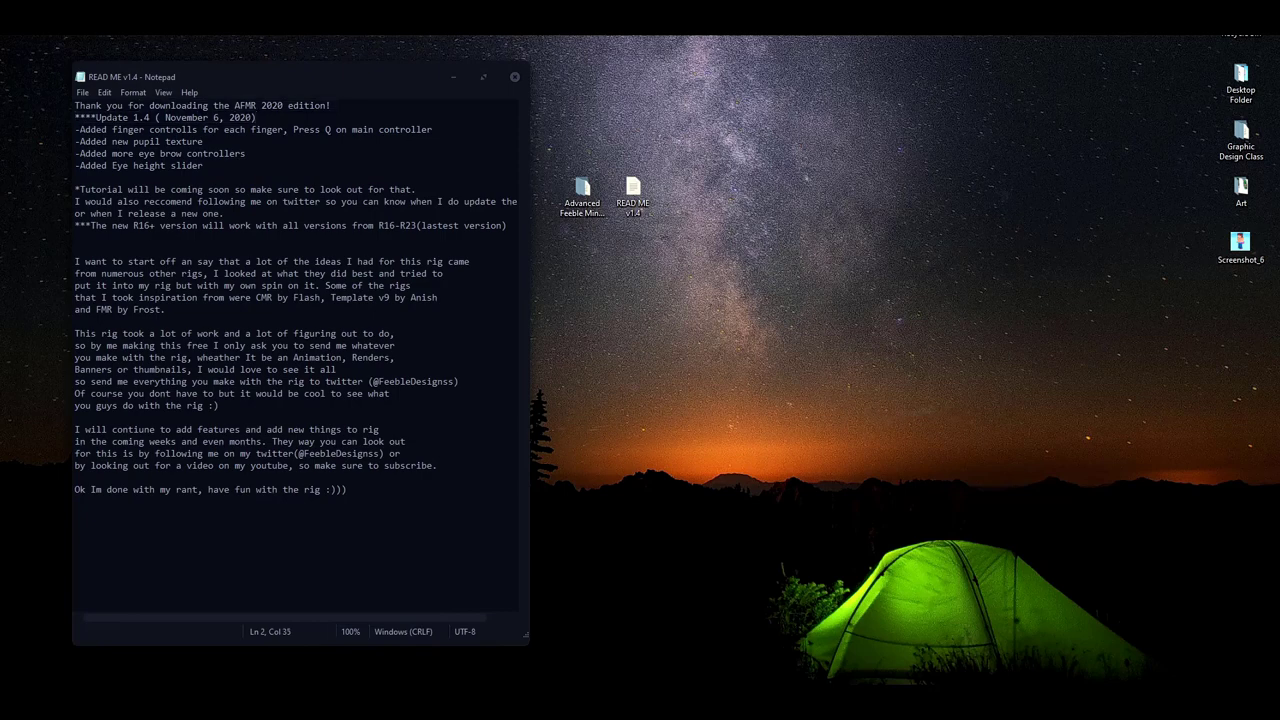
{"action": "left_click_drag", "start_coordinate": [160, 78], "coordinate": [125, 75]}
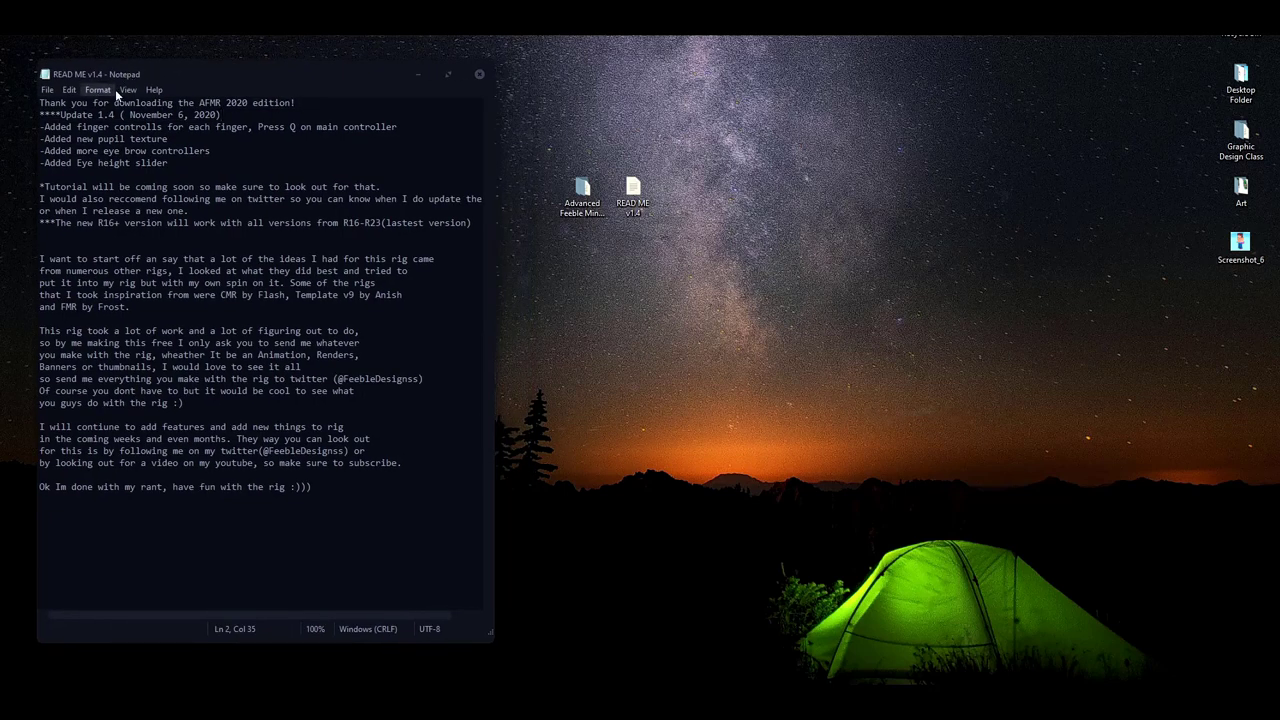
{"action": "left_click", "coordinate": [479, 74]}
Step: Open the Advanced Feeble Minecraft Rig folder from the desktop and check the images in its Preview subfolder
{"action": "double_click", "coordinate": [581, 190]}
{"action": "left_click_drag", "start_coordinate": [302, 53], "coordinate": [270, 45]}
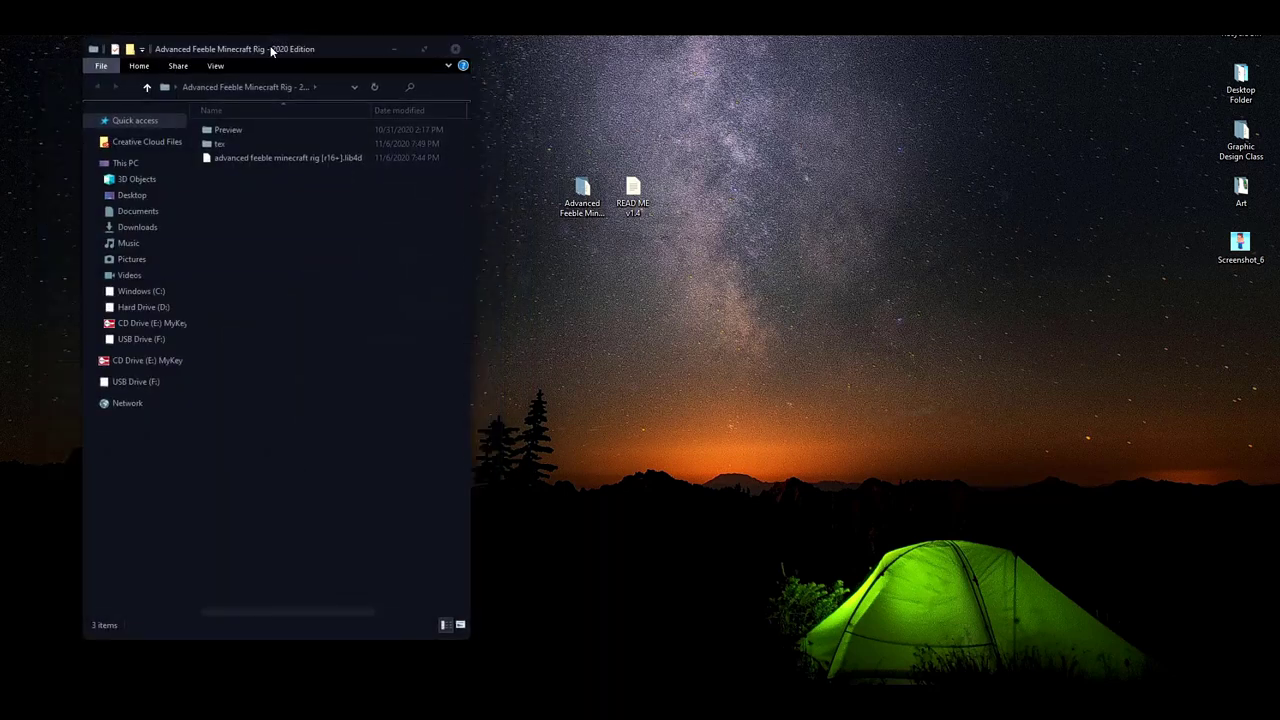
{"action": "double_click", "coordinate": [225, 128]}
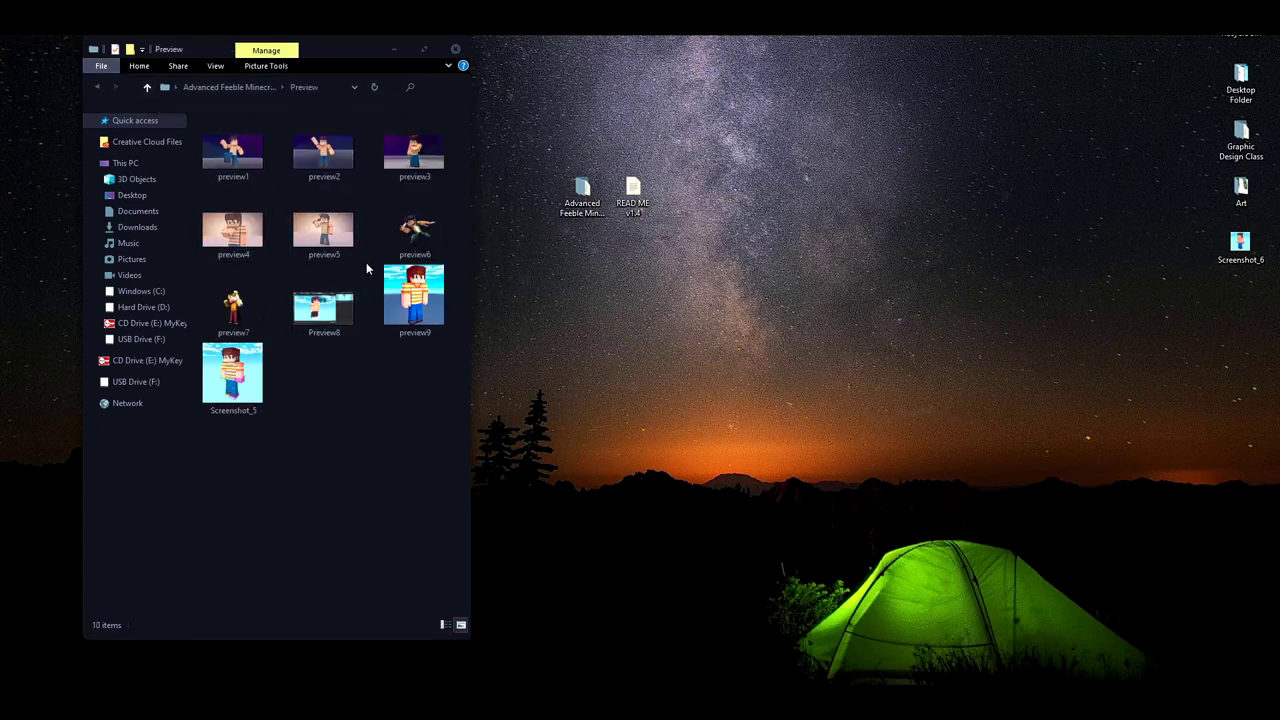
{"action": "left_click", "coordinate": [147, 87]}
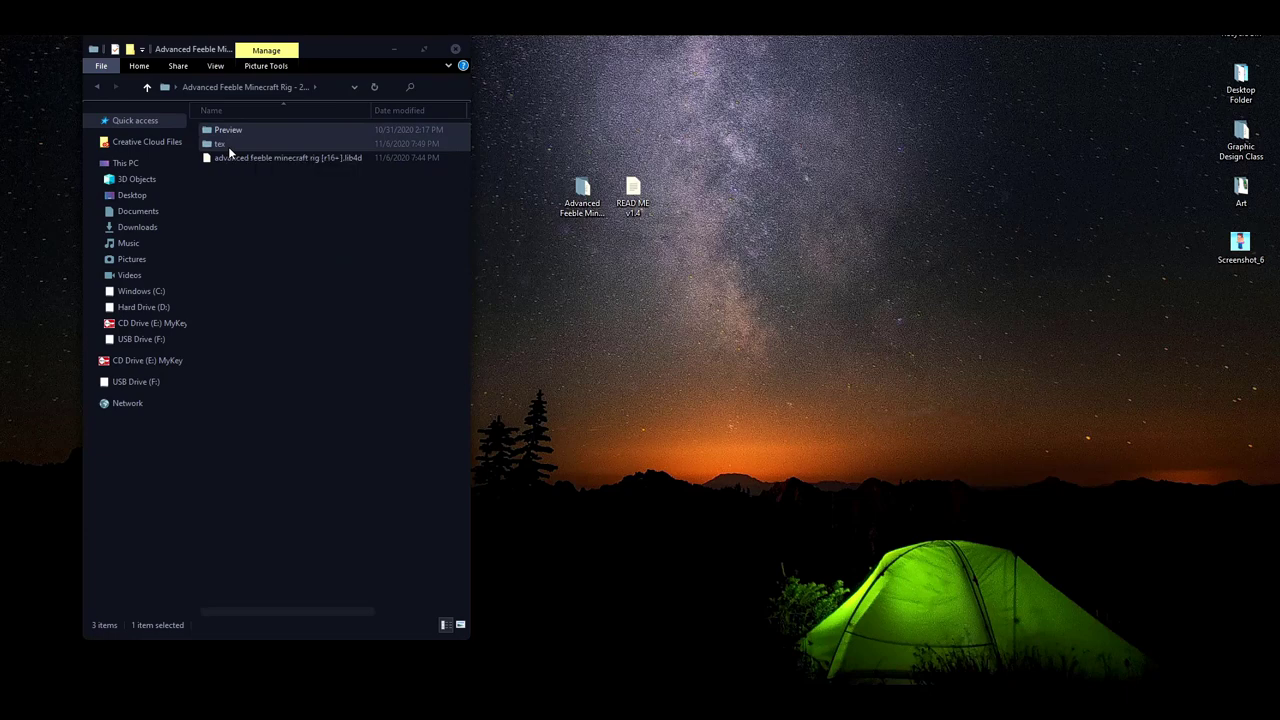
Step: Open the tex folder and examine the afmr skin, elytra and afmr cape texture files
{"action": "double_click", "coordinate": [228, 146]}
{"action": "left_click", "coordinate": [235, 242]}
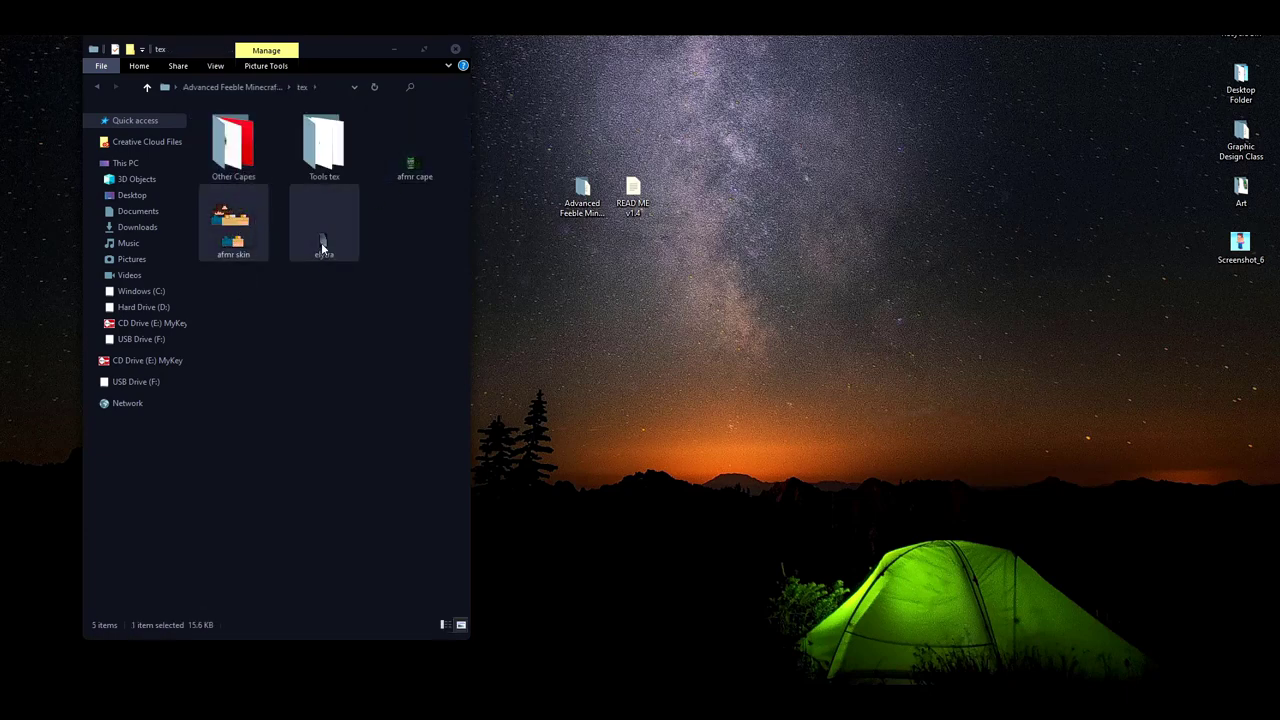
{"action": "left_click", "coordinate": [322, 246]}
{"action": "left_click", "coordinate": [415, 290]}
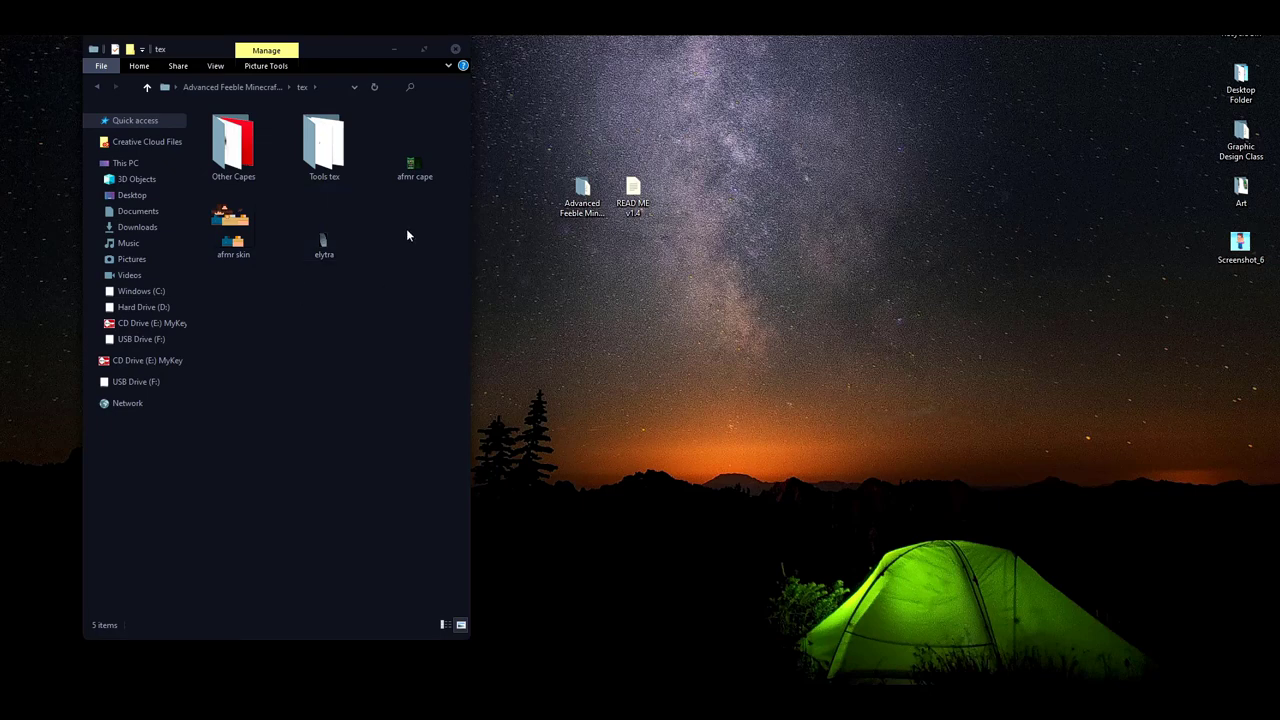
{"action": "left_click", "coordinate": [411, 173]}
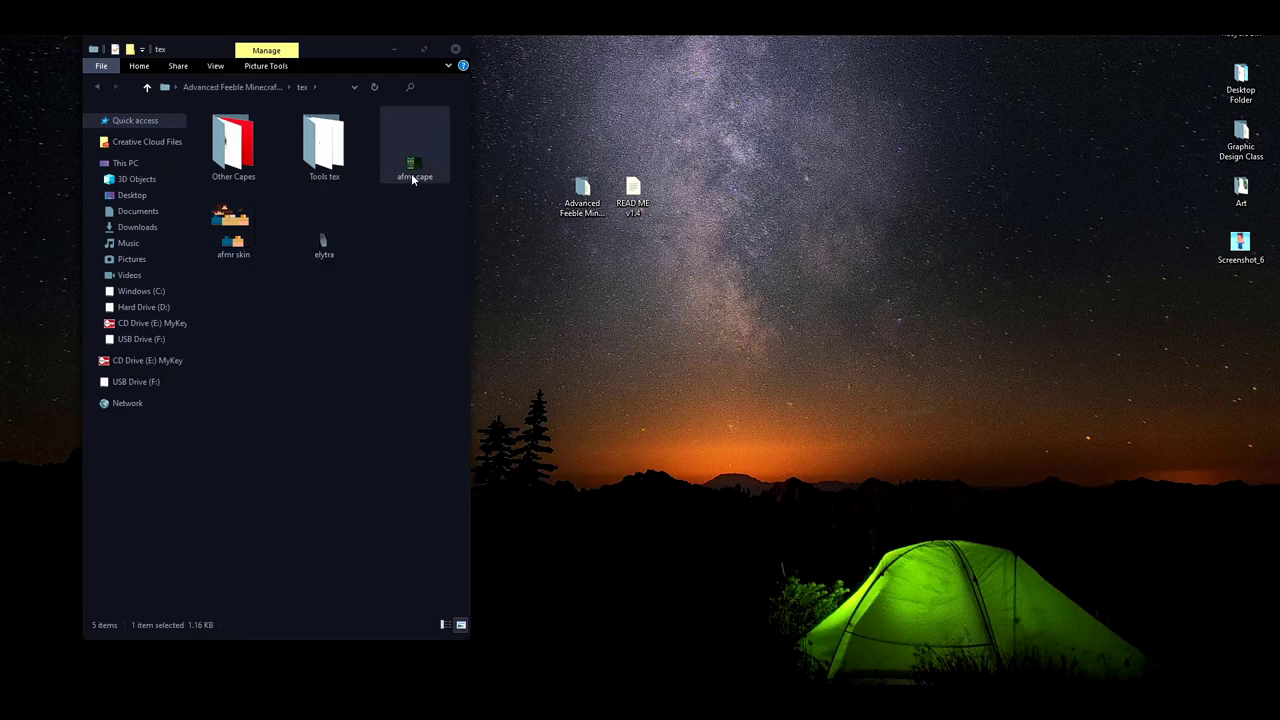
{"action": "left_click", "coordinate": [316, 235]}
{"action": "left_click", "coordinate": [250, 236]}
{"action": "left_click", "coordinate": [292, 240]}
{"action": "left_click", "coordinate": [425, 160]}
{"action": "left_click", "coordinate": [388, 216]}
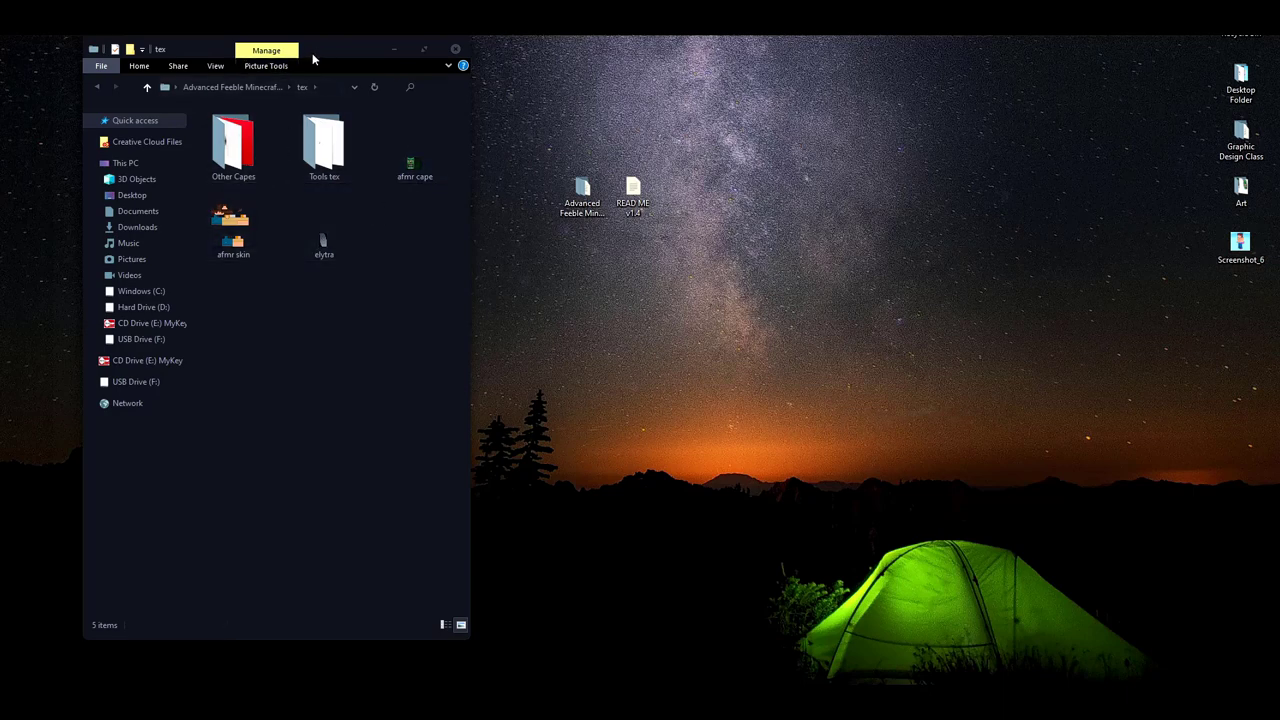
Step: Browse the cape textures in the Other Capes folder and return to the tex folder
{"action": "left_click_drag", "start_coordinate": [314, 53], "coordinate": [285, 62]}
{"action": "left_click", "coordinate": [213, 162]}
{"action": "double_click", "coordinate": [213, 162]}
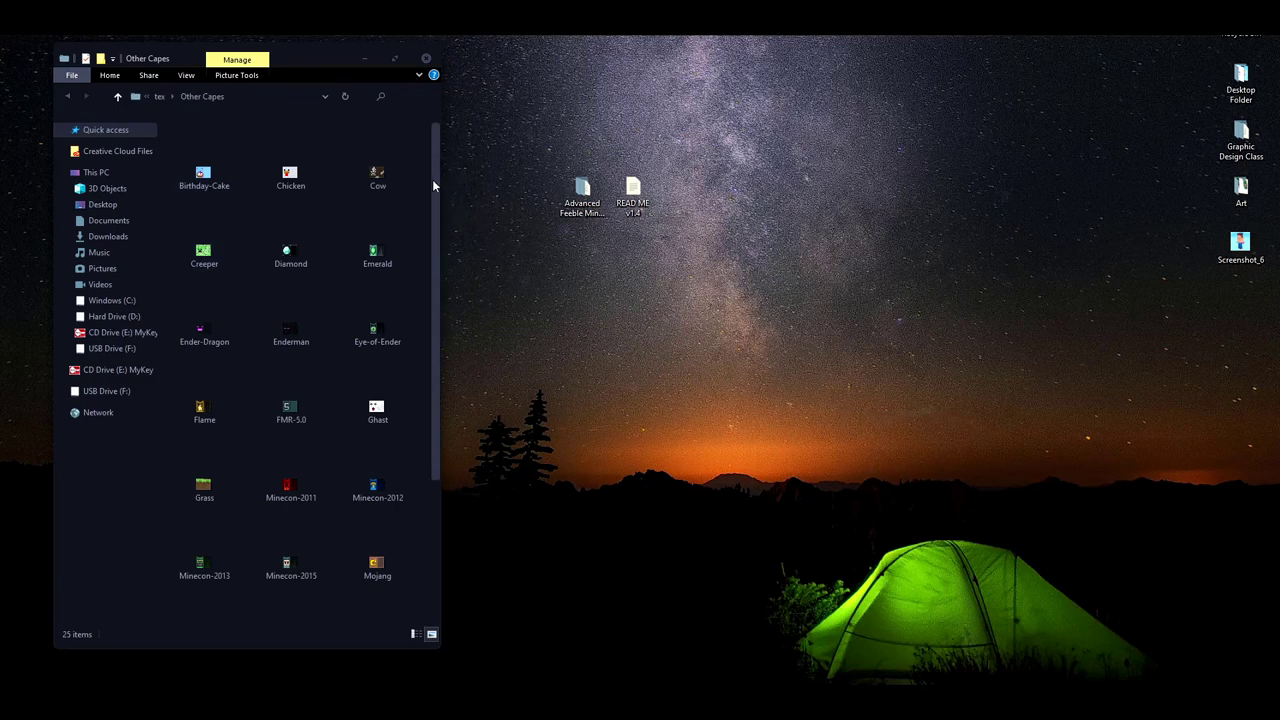
{"action": "left_click_drag", "start_coordinate": [432, 179], "coordinate": [424, 314]}
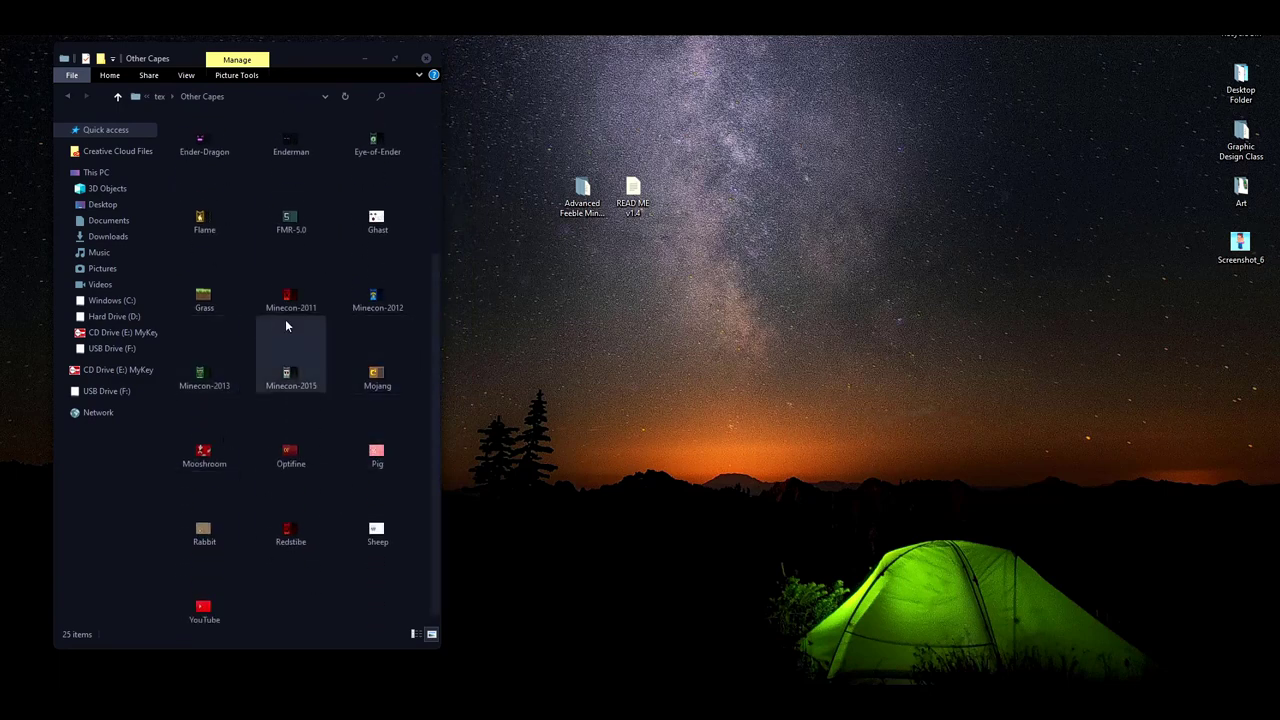
{"action": "scroll", "coordinate": [285, 325], "scroll_direction": "up", "scroll_amount": 3}
{"action": "scroll", "coordinate": [295, 375], "scroll_direction": "down", "scroll_amount": 2}
{"action": "scroll", "coordinate": [305, 355], "scroll_direction": "up", "scroll_amount": 2}
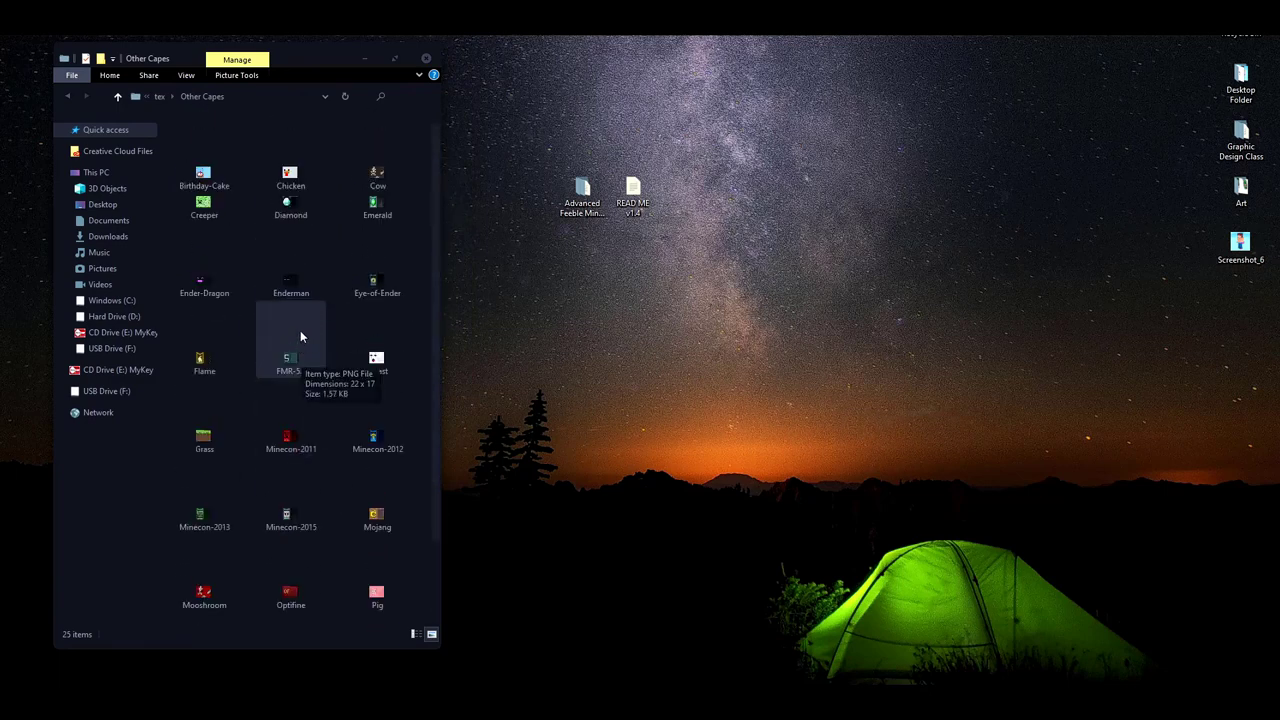
{"action": "left_click", "coordinate": [119, 98]}
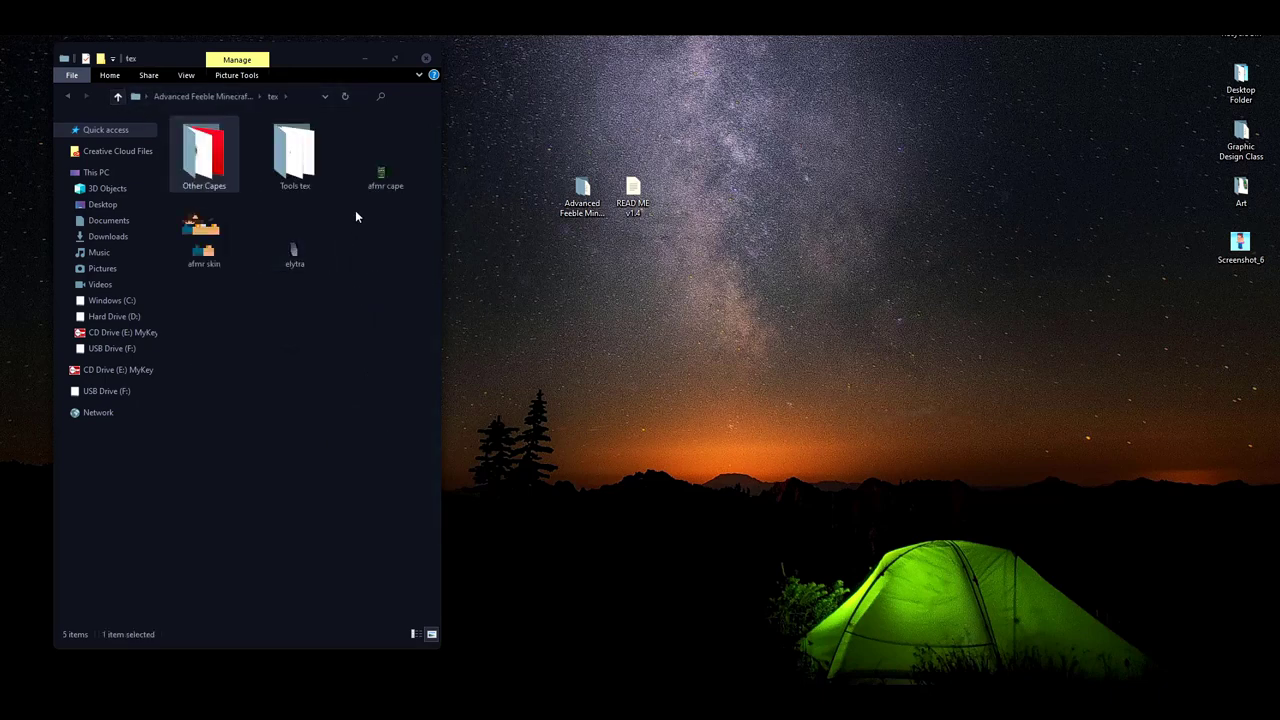
Step: Open the Tools tex folder and browse its tool textures
{"action": "double_click", "coordinate": [310, 157]}
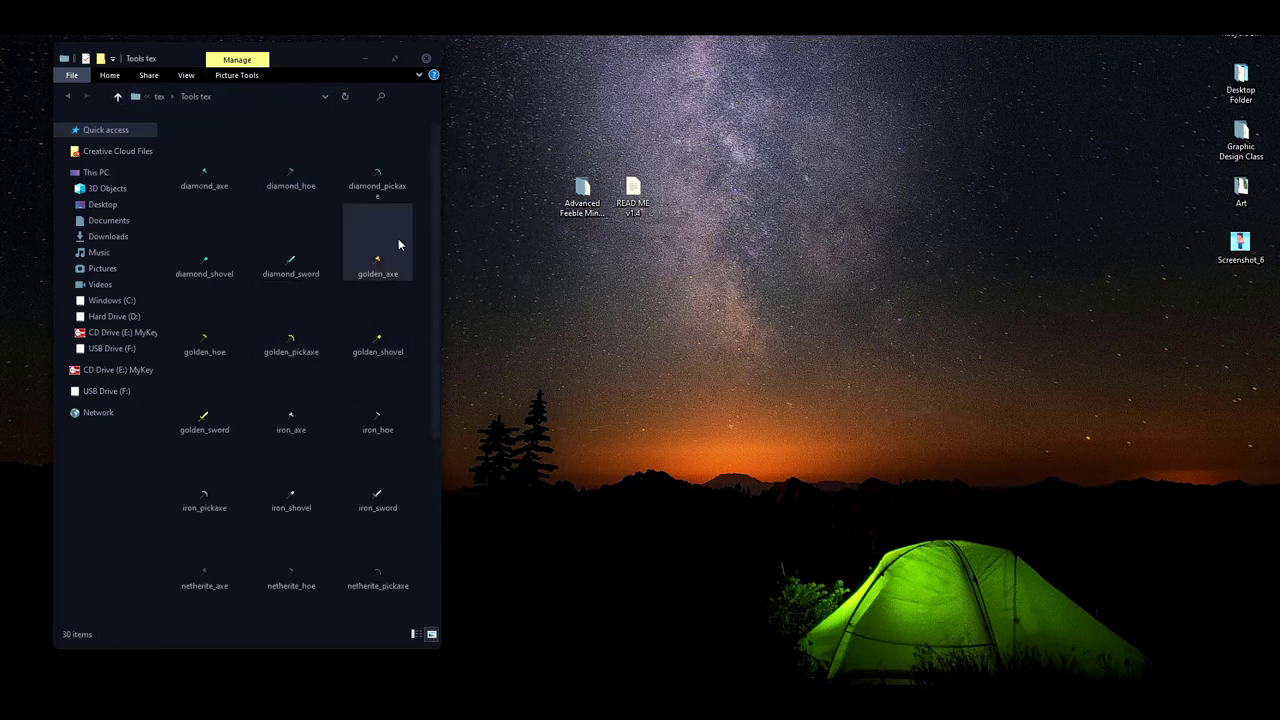
{"action": "mouse_move", "coordinate": [436, 188]}
{"action": "left_mouse_down"}
{"action": "mouse_move", "coordinate": [446, 359]}
{"action": "mouse_move", "coordinate": [440, 190]}
{"action": "left_mouse_up"}
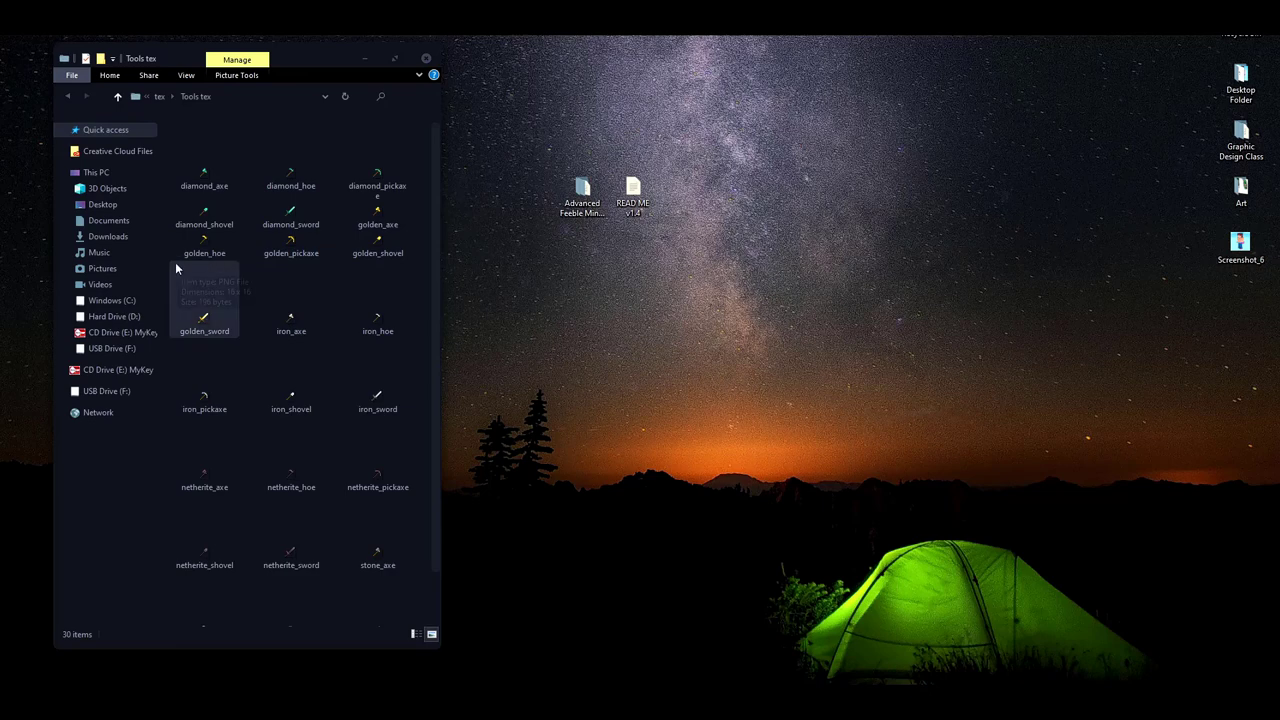
{"action": "scroll", "coordinate": [219, 355], "scroll_direction": "down", "scroll_amount": 1}
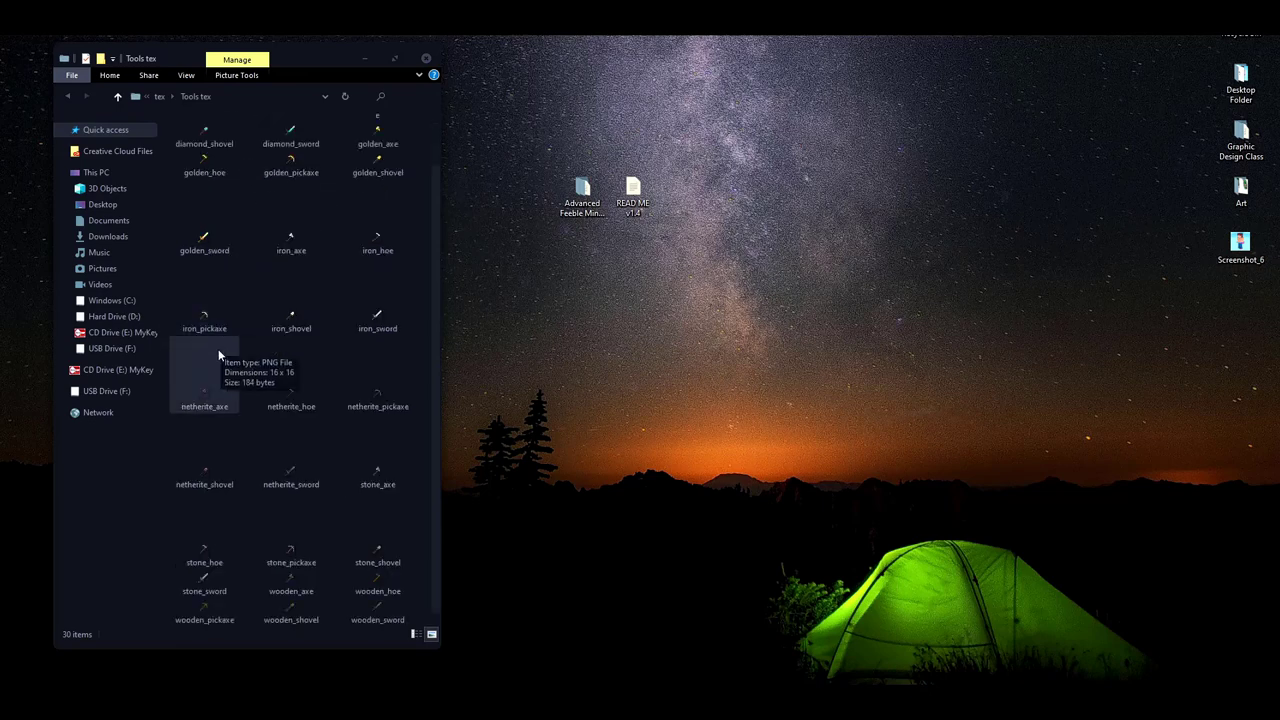
{"action": "scroll", "coordinate": [219, 355], "scroll_direction": "up", "scroll_amount": 1}
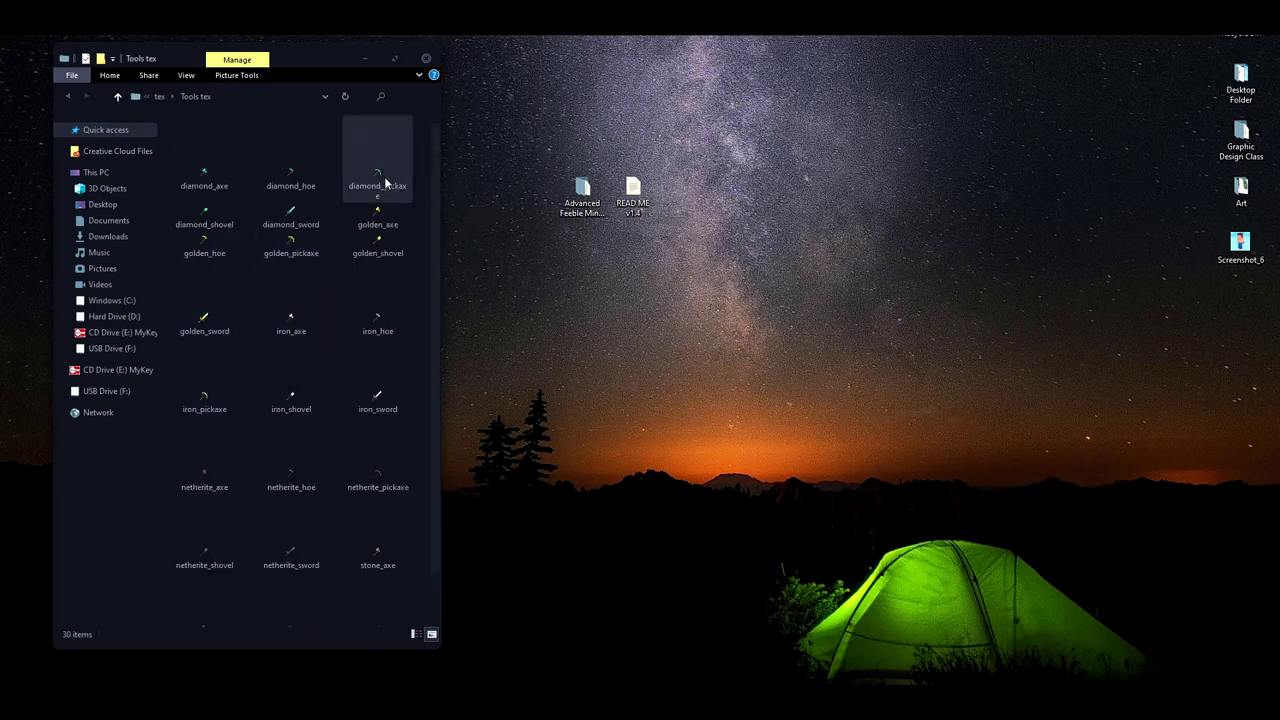
Step: Examine the diamond and netherite tool textures in Tools tex and return to the rig's main folder
{"action": "left_click", "coordinate": [386, 182]}
{"action": "left_click", "coordinate": [286, 175]}
{"action": "left_click", "coordinate": [203, 182]}
{"action": "left_click", "coordinate": [196, 223]}
{"action": "left_click", "coordinate": [274, 225]}
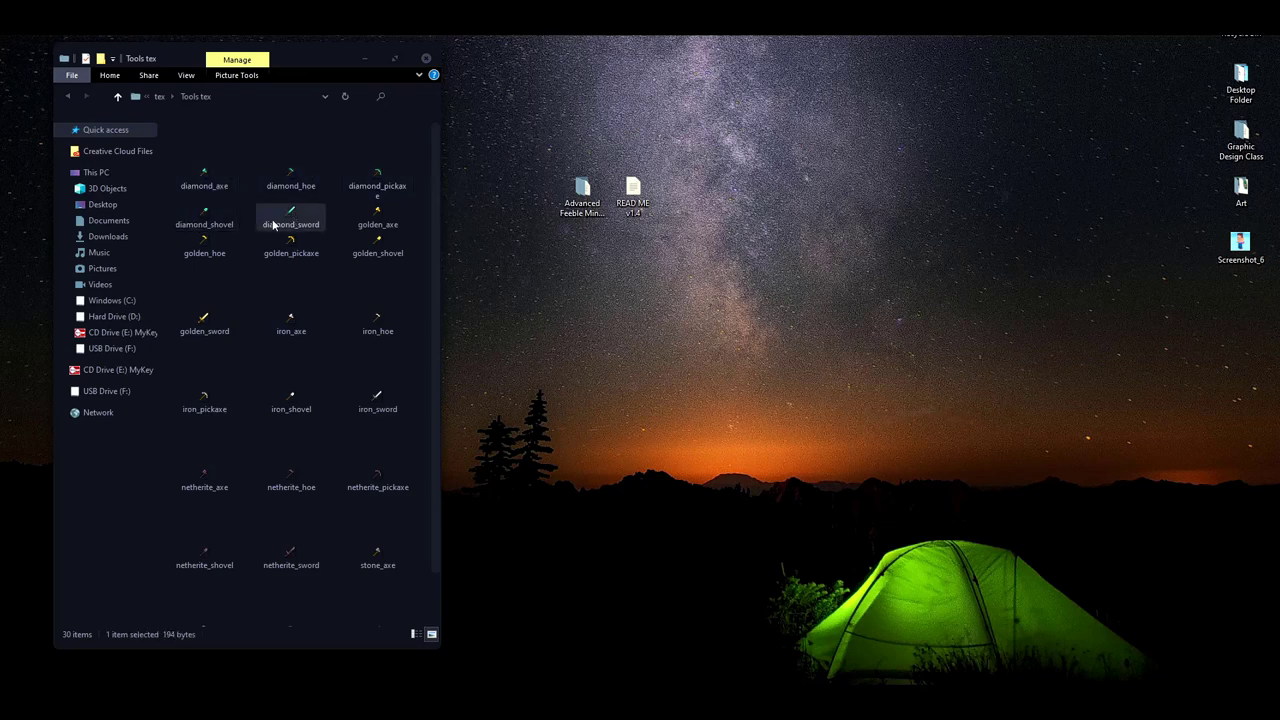
{"action": "scroll", "coordinate": [275, 310], "scroll_direction": "down", "scroll_amount": 1}
{"action": "left_click", "coordinate": [340, 390]}
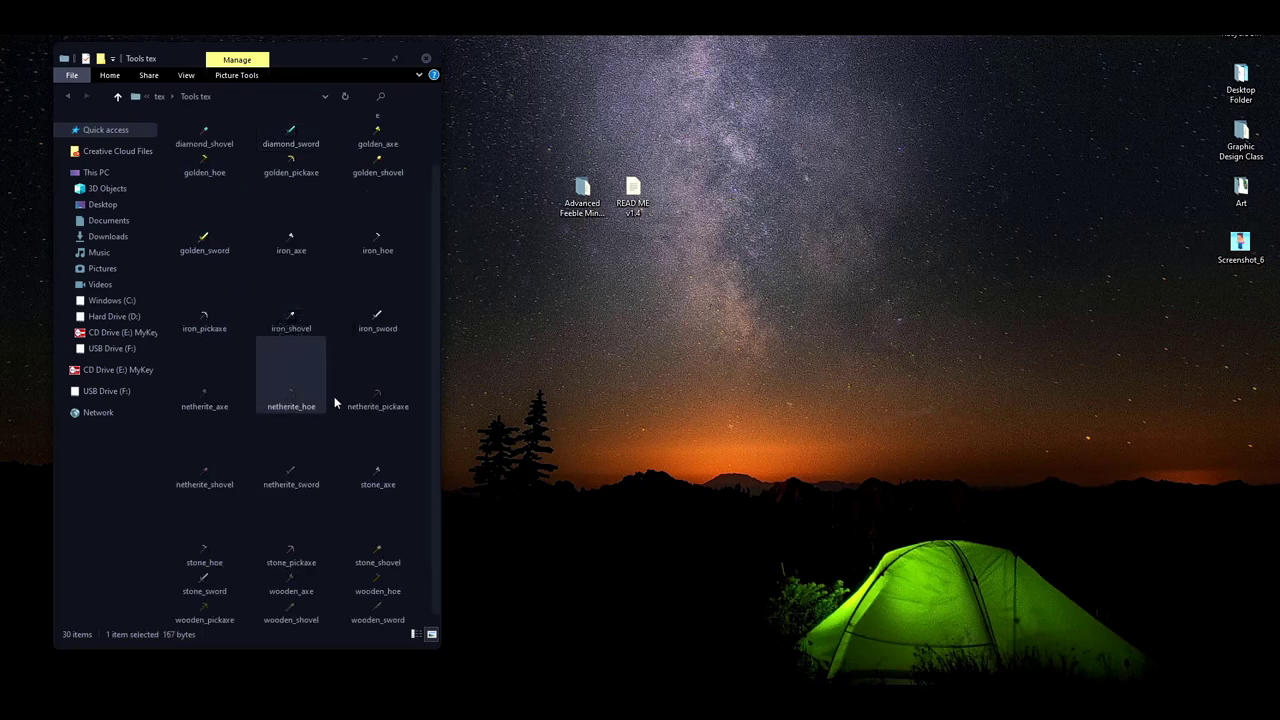
{"action": "left_click", "coordinate": [318, 456]}
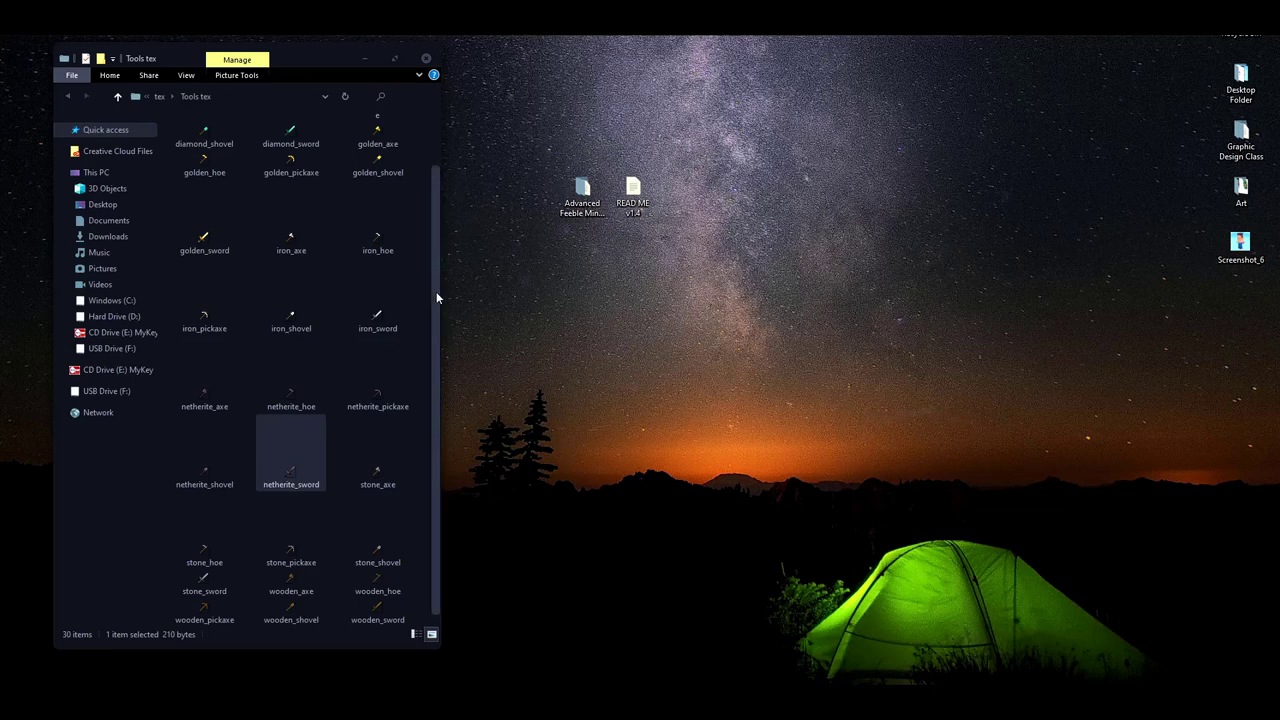
{"action": "mouse_move", "coordinate": [436, 283]}
{"action": "left_mouse_down"}
{"action": "mouse_move", "coordinate": [438, 252]}
{"action": "mouse_move", "coordinate": [432, 305]}
{"action": "left_mouse_up"}
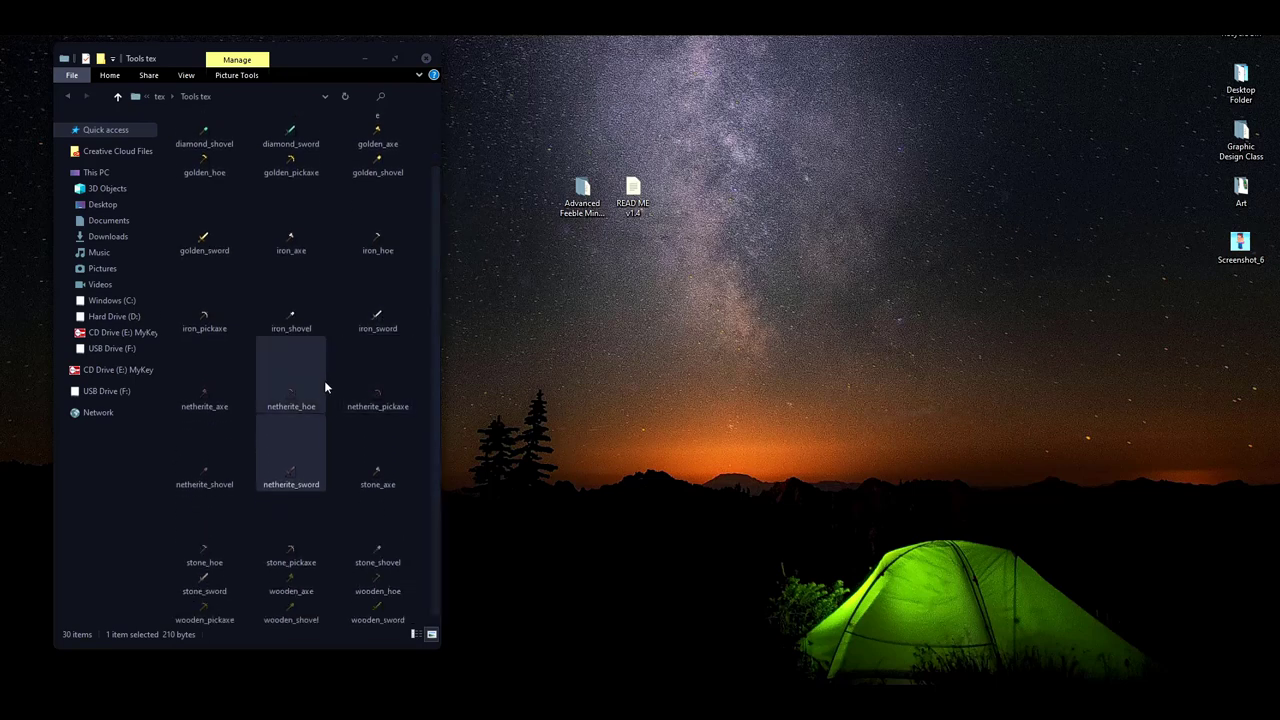
{"action": "left_click", "coordinate": [231, 478]}
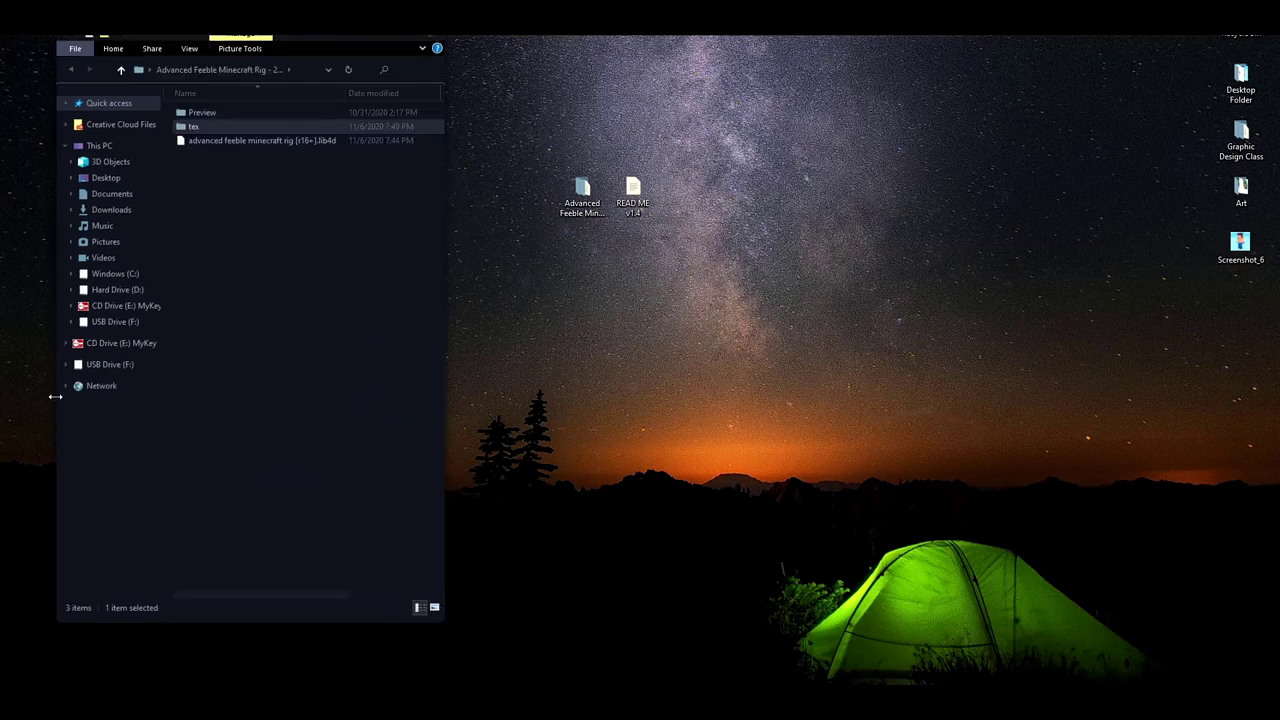
Step: Copy the advanced feeble minecraft rig [r16+].lib4d file from the rig folder
{"action": "left_click", "coordinate": [253, 407]}
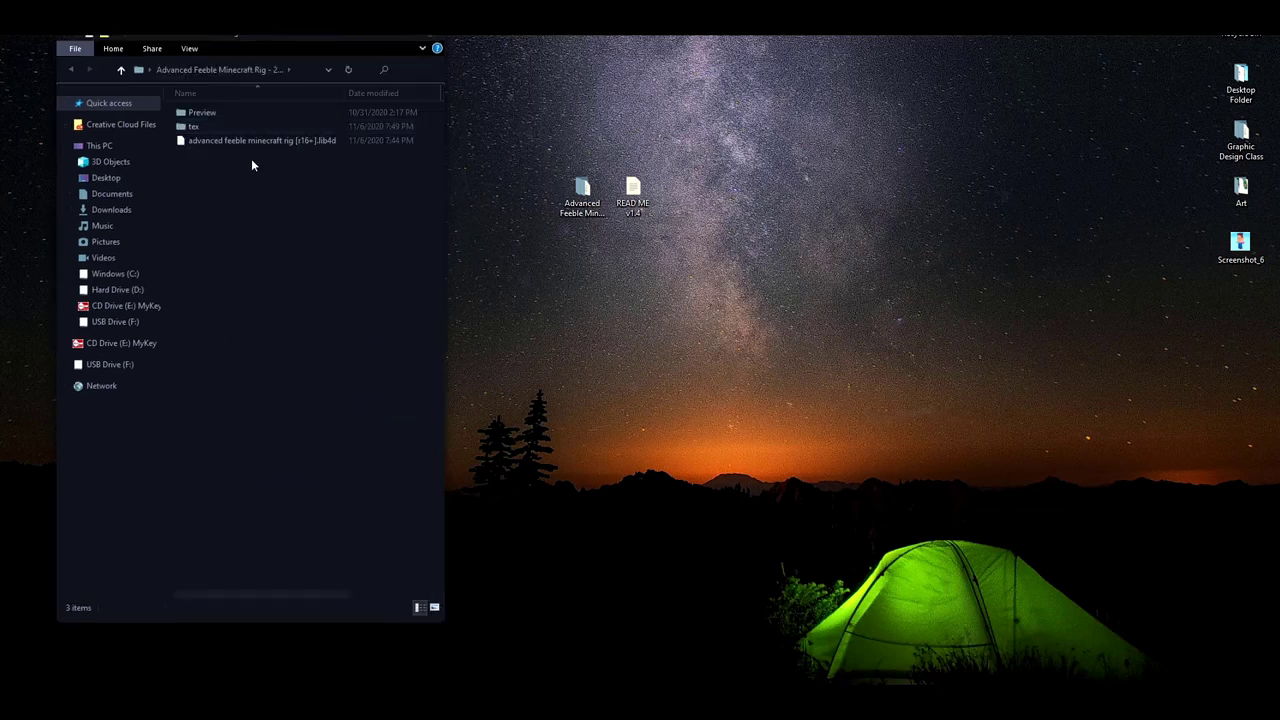
{"action": "left_click", "coordinate": [228, 144]}
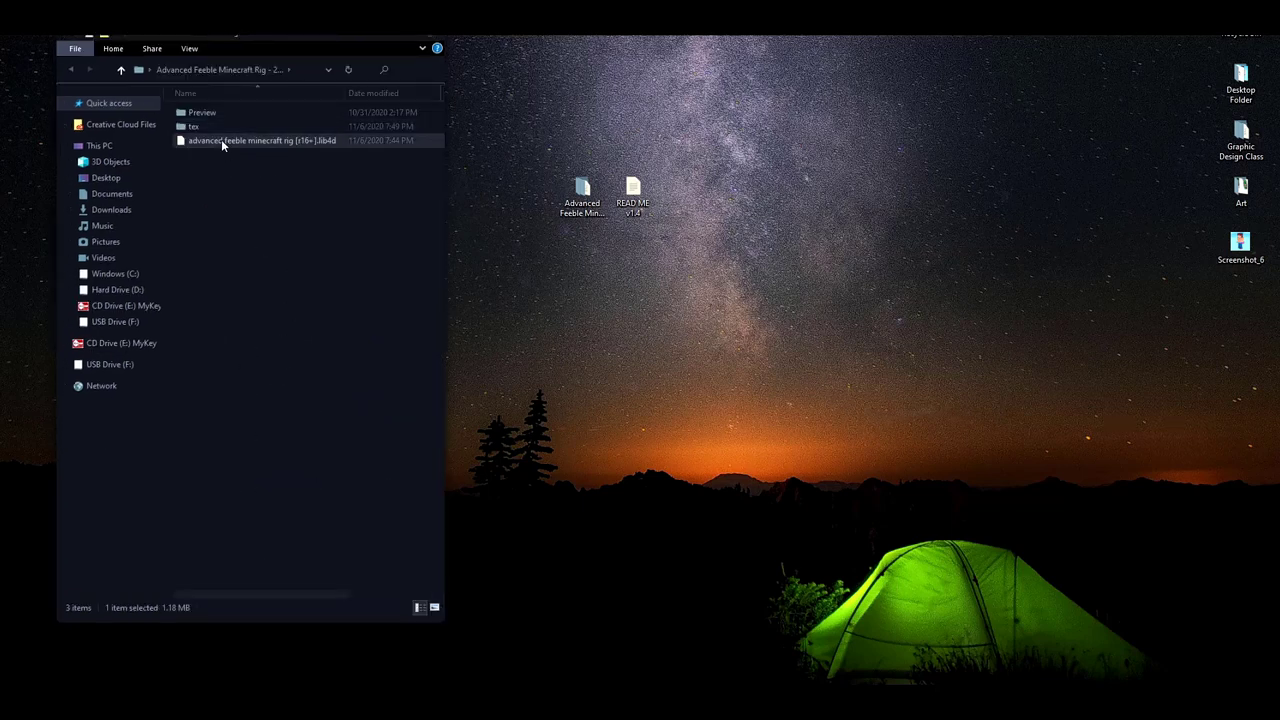
{"action": "right_click", "coordinate": [224, 142]}
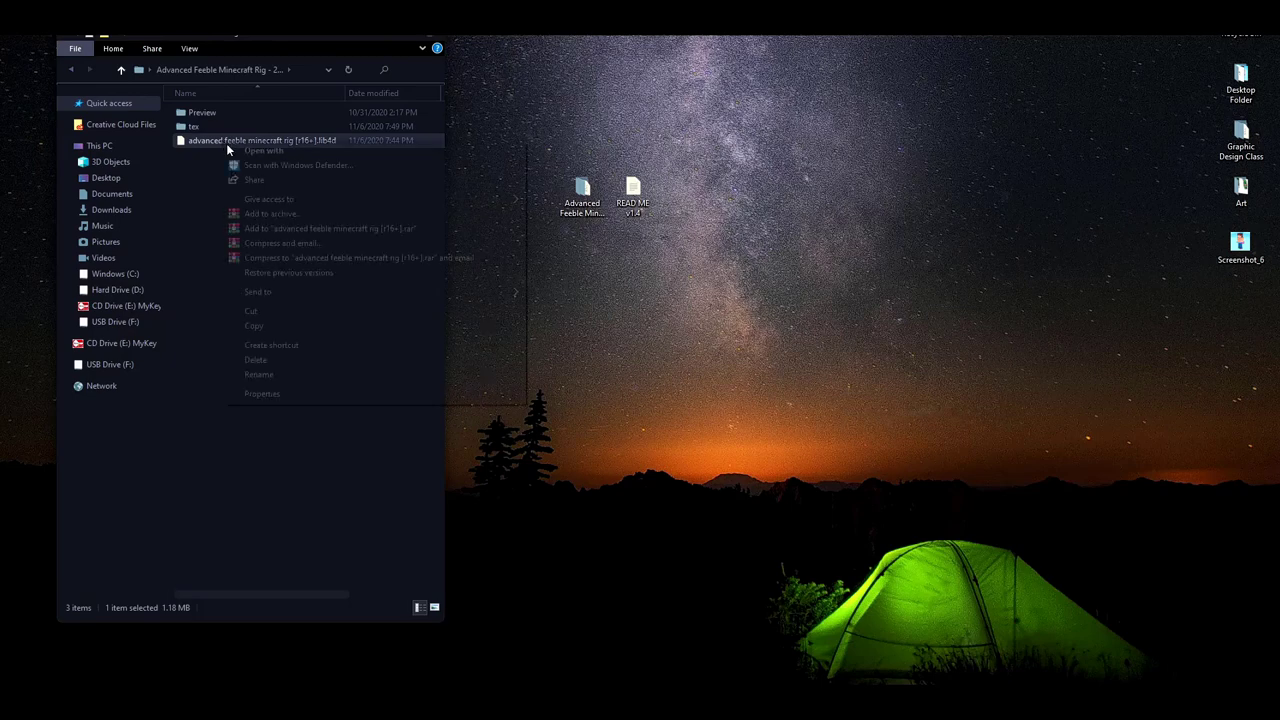
{"action": "left_click", "coordinate": [257, 327]}
Step: Open the AppData Roaming folder by running %appdata% and place its window beside the rig folder
{"action": "key", "text": "super"}
{"action": "key", "text": "super+r"}
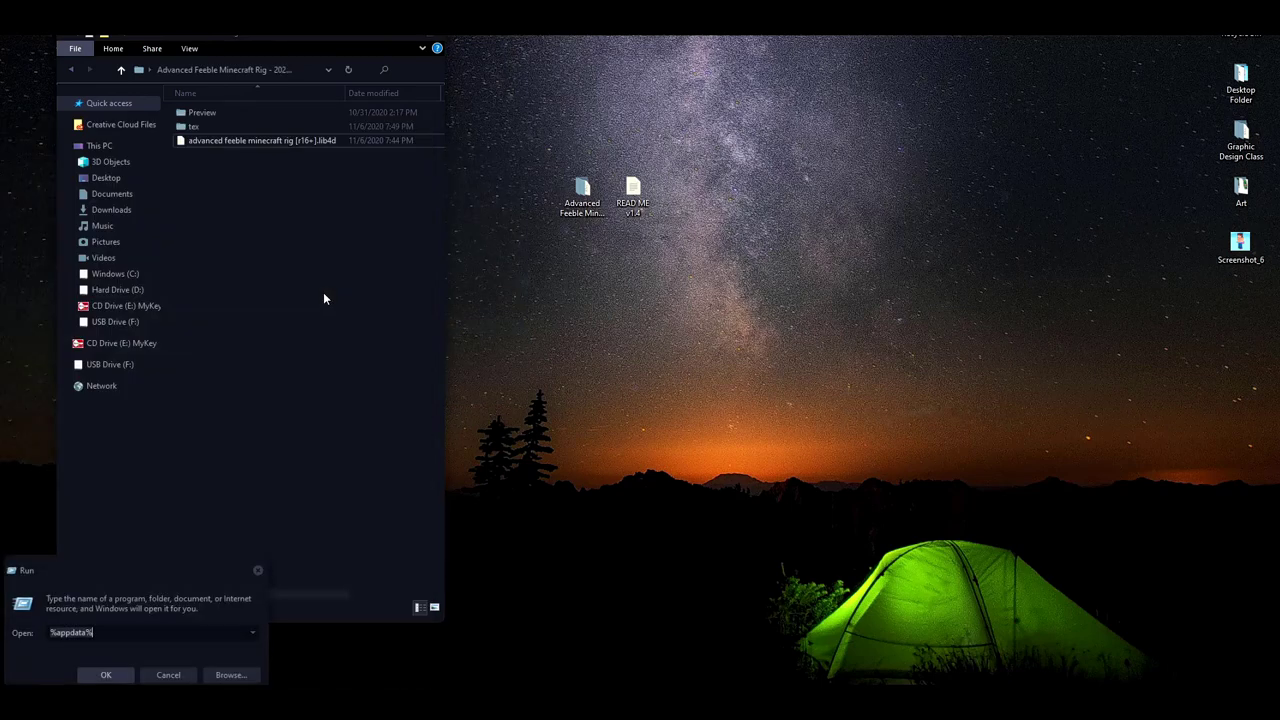
{"action": "left_click_drag", "start_coordinate": [98, 575], "coordinate": [281, 242]}
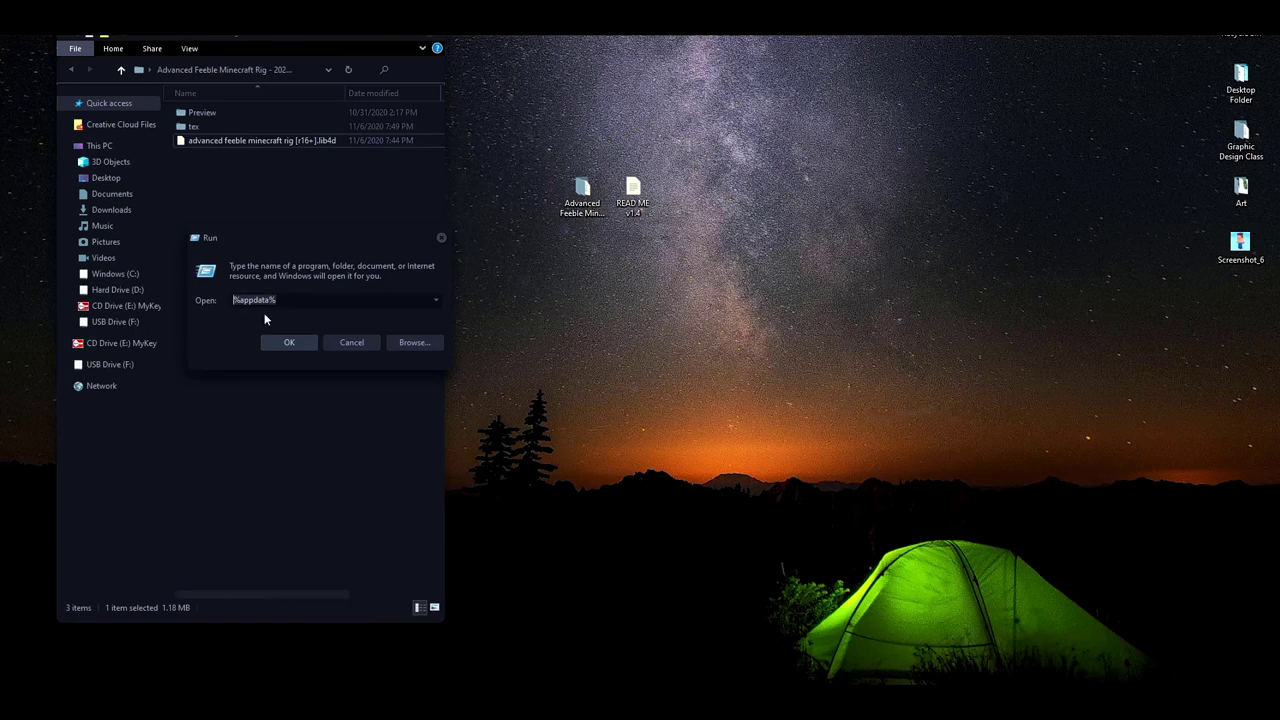
{"action": "left_click", "coordinate": [284, 343]}
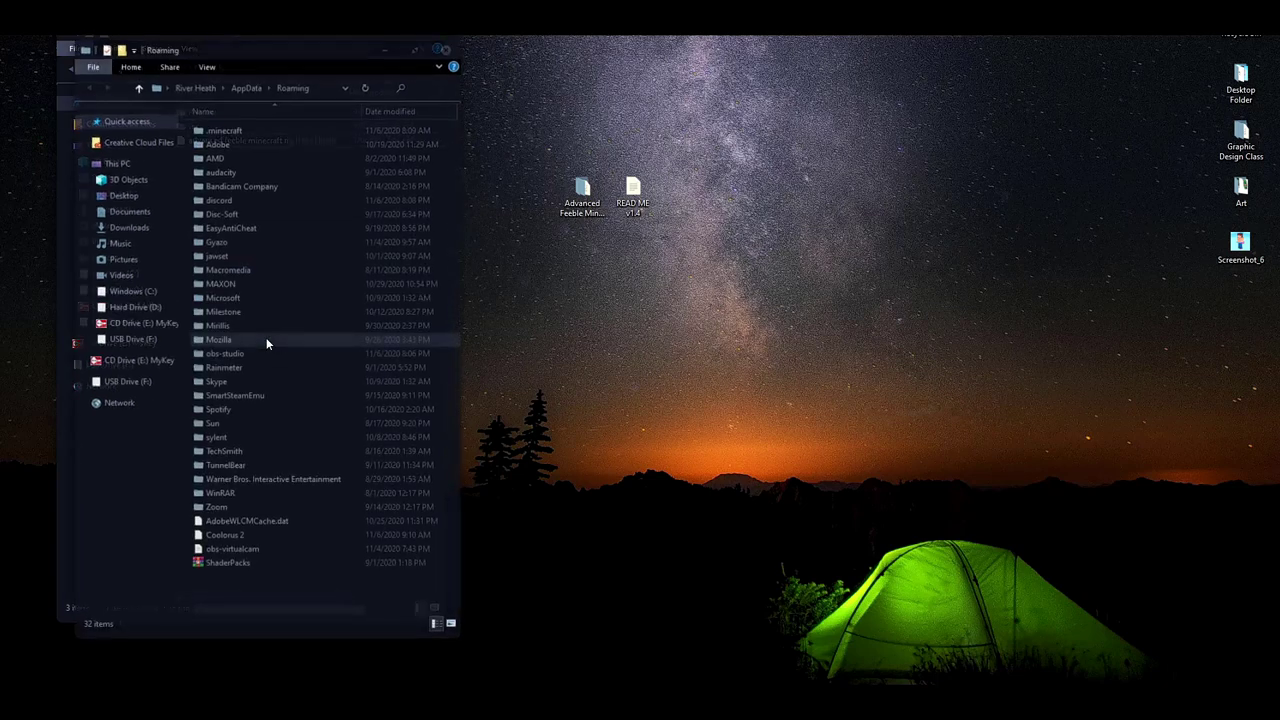
{"action": "left_click_drag", "start_coordinate": [188, 56], "coordinate": [270, 60]}
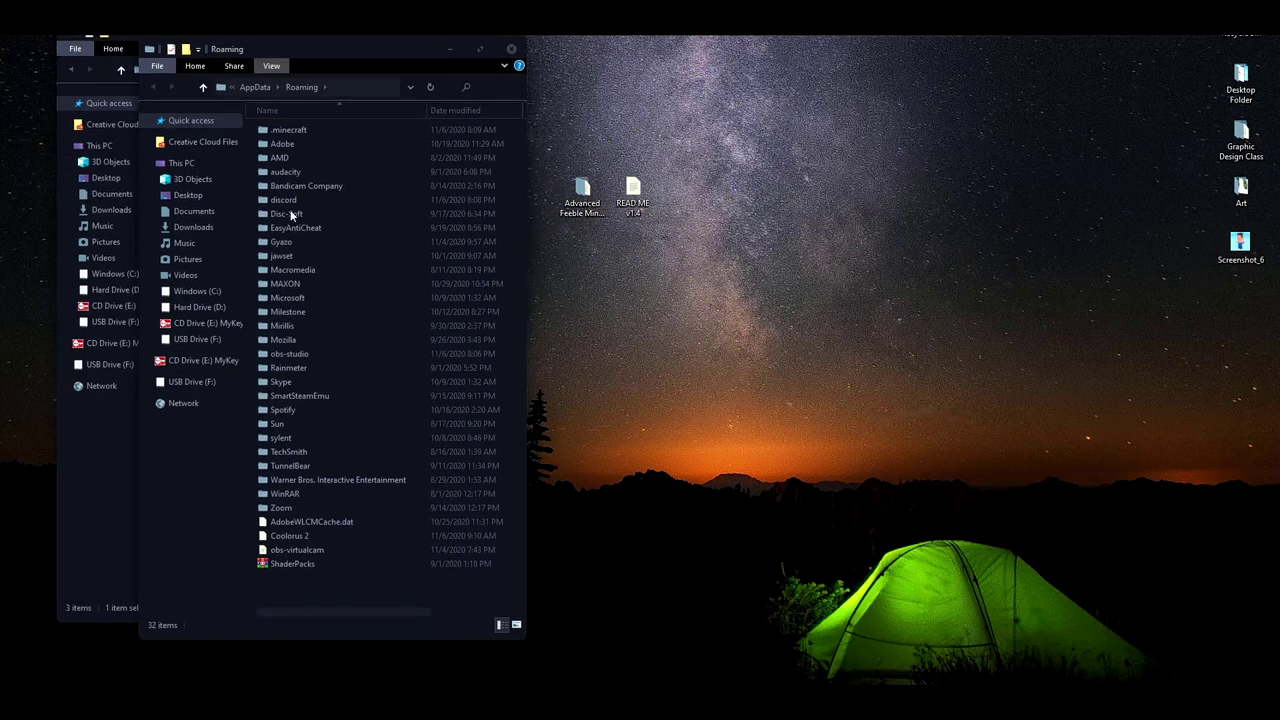
Step: Go to MAXON > Maxon Cinema 4D R21_64C2B3BD > library > browser and select the rig's lib4d file there
{"action": "double_click", "coordinate": [314, 284]}
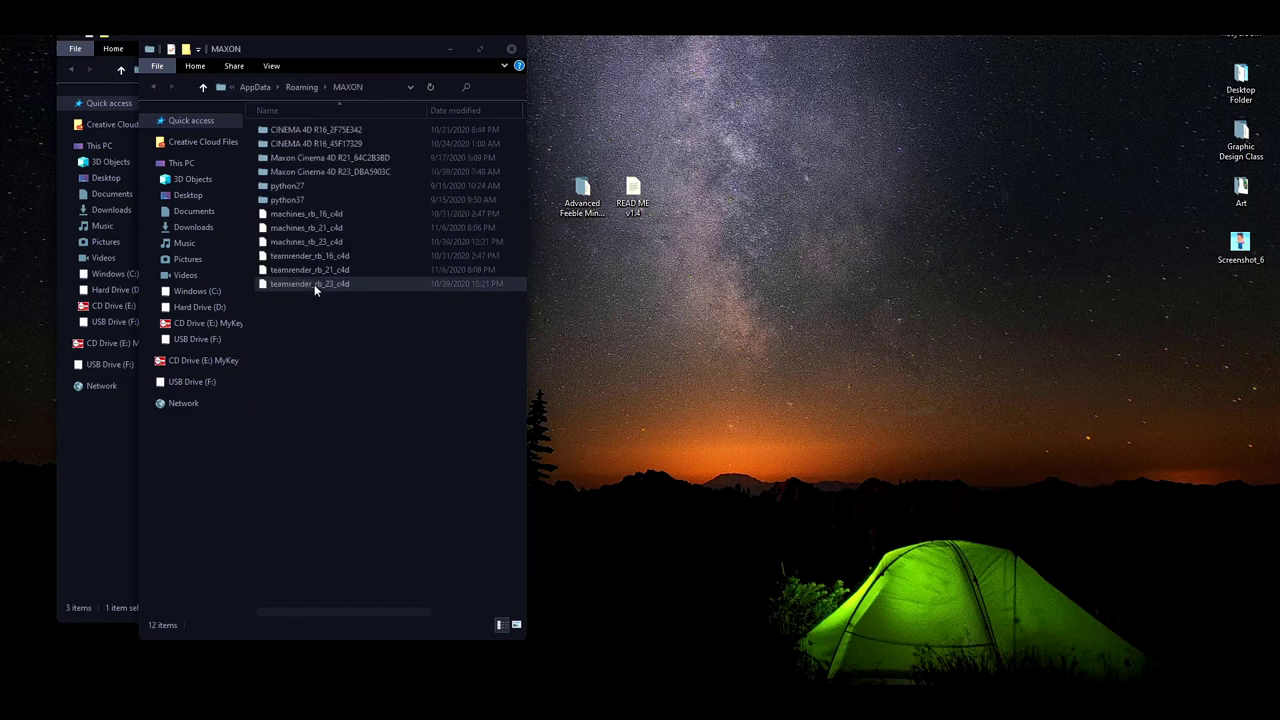
{"action": "left_click", "coordinate": [307, 169]}
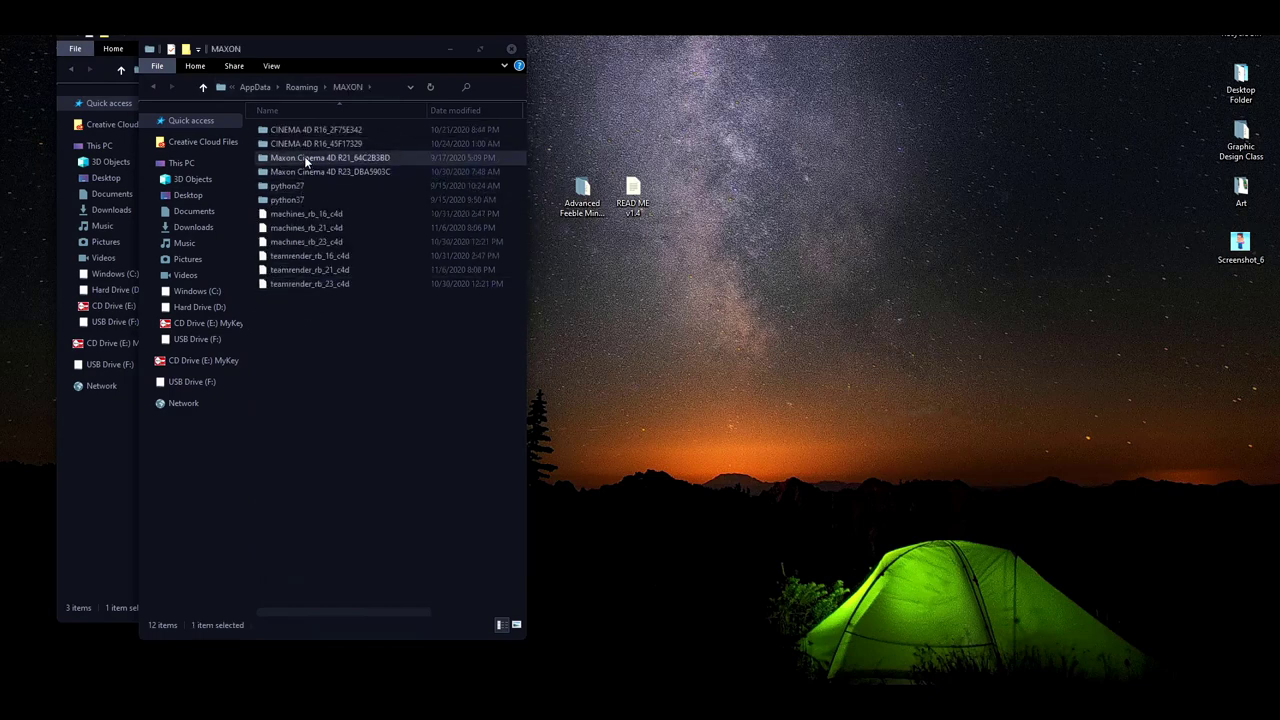
{"action": "left_click", "coordinate": [302, 160]}
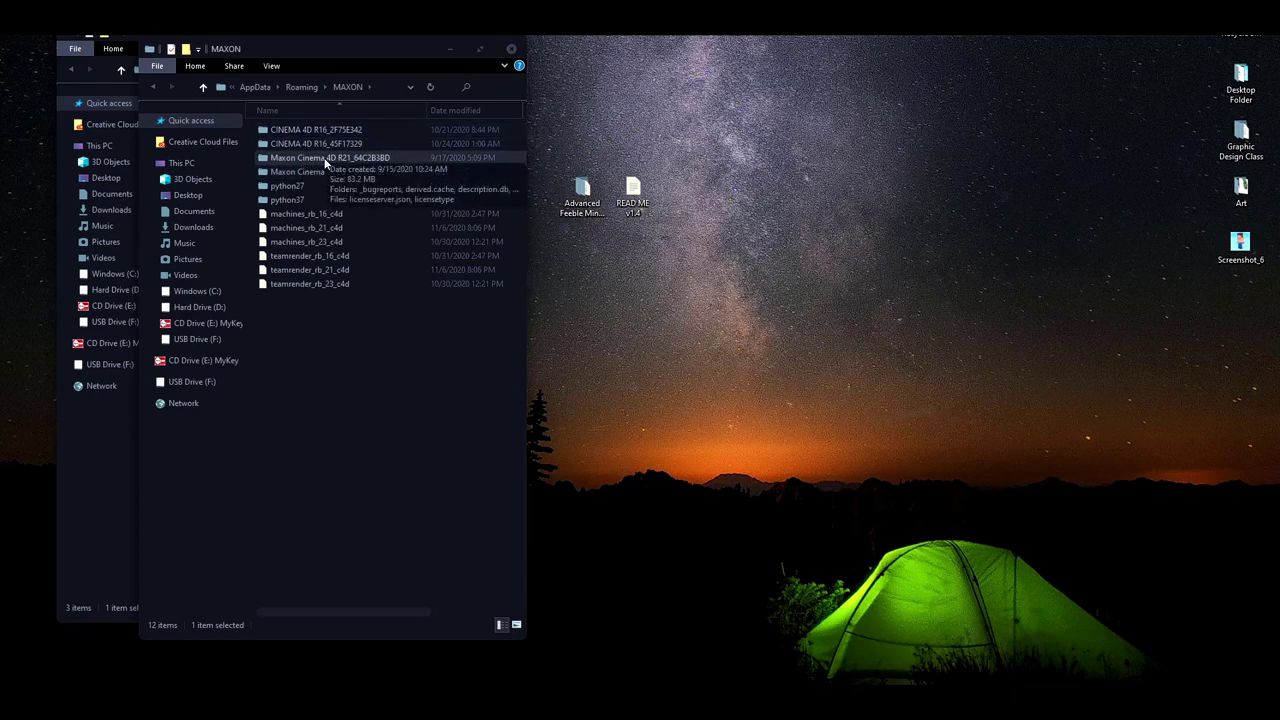
{"action": "double_click", "coordinate": [328, 160]}
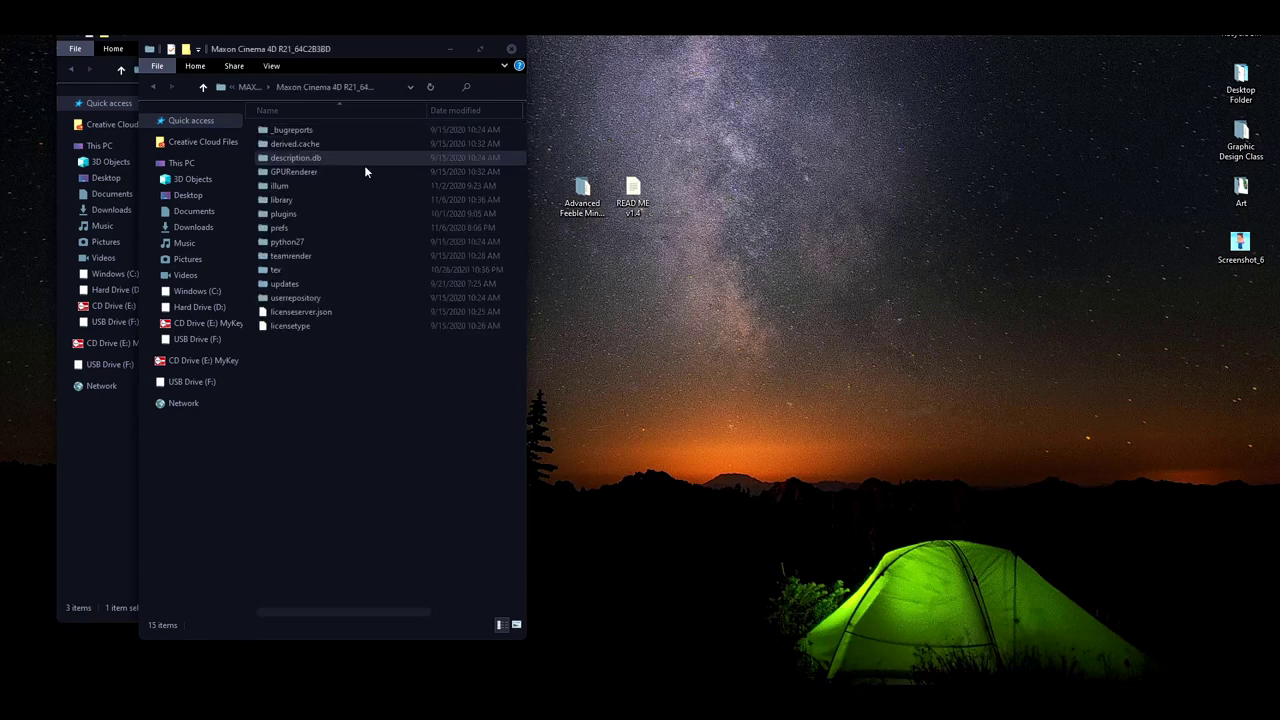
{"action": "double_click", "coordinate": [295, 199]}
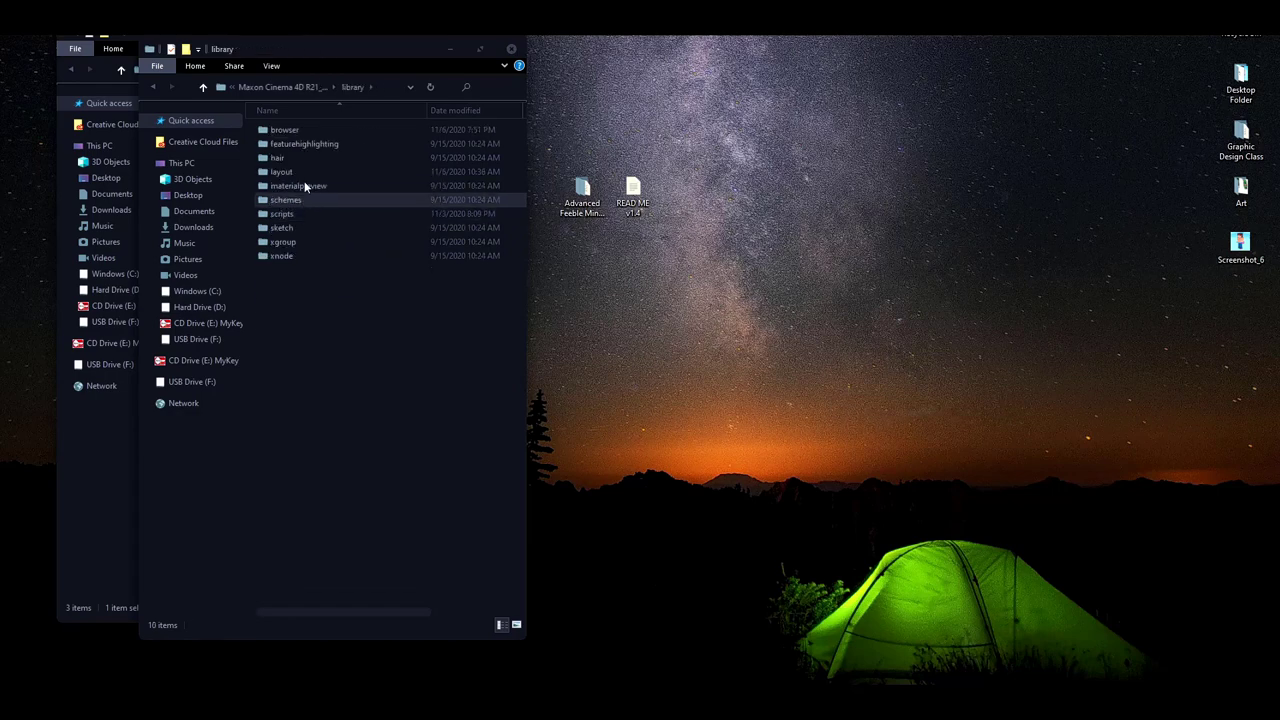
{"action": "double_click", "coordinate": [305, 131]}
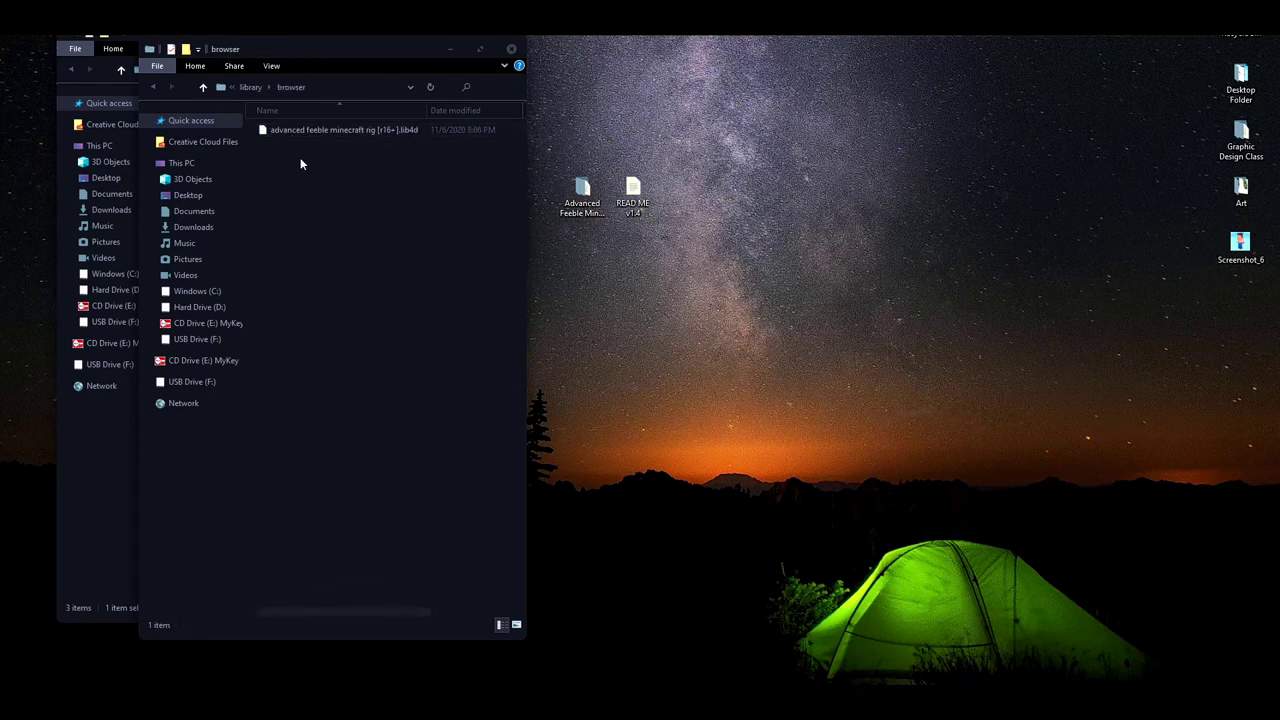
{"action": "left_click", "coordinate": [322, 134]}
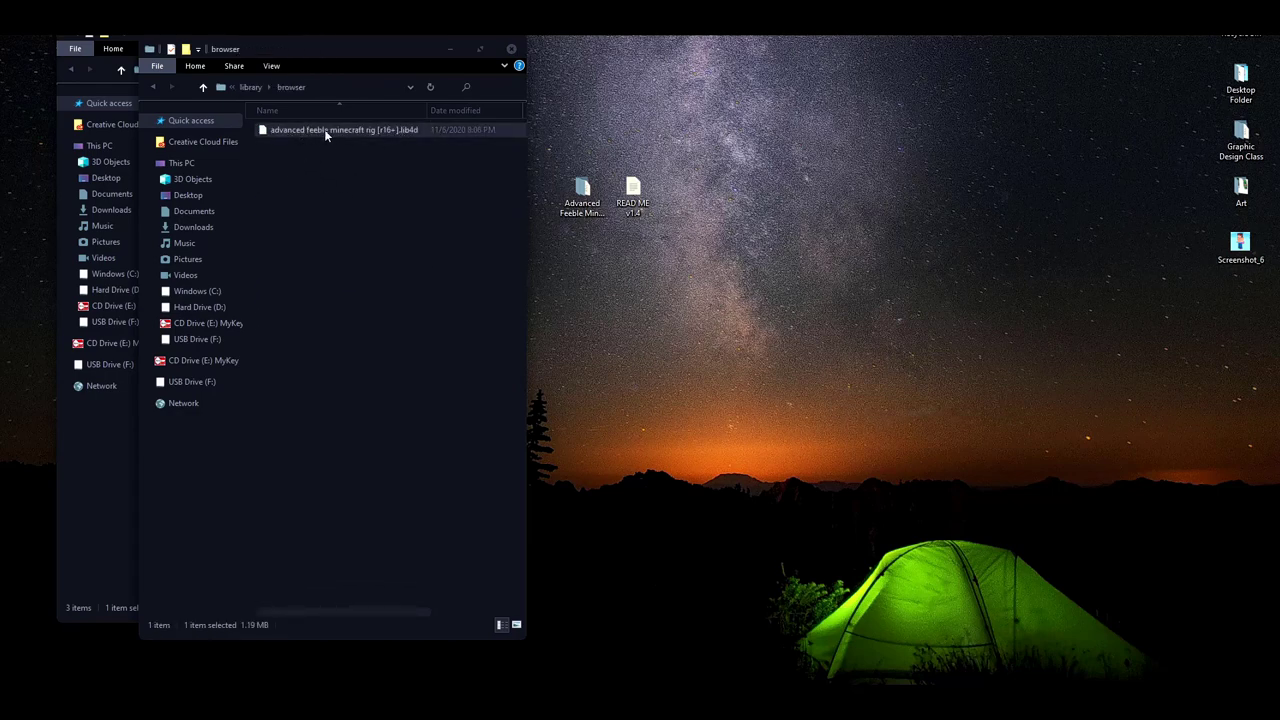
{"action": "left_click_drag", "start_coordinate": [360, 55], "coordinate": [304, 50]}
{"action": "left_click_drag", "start_coordinate": [412, 169], "coordinate": [356, 184]}
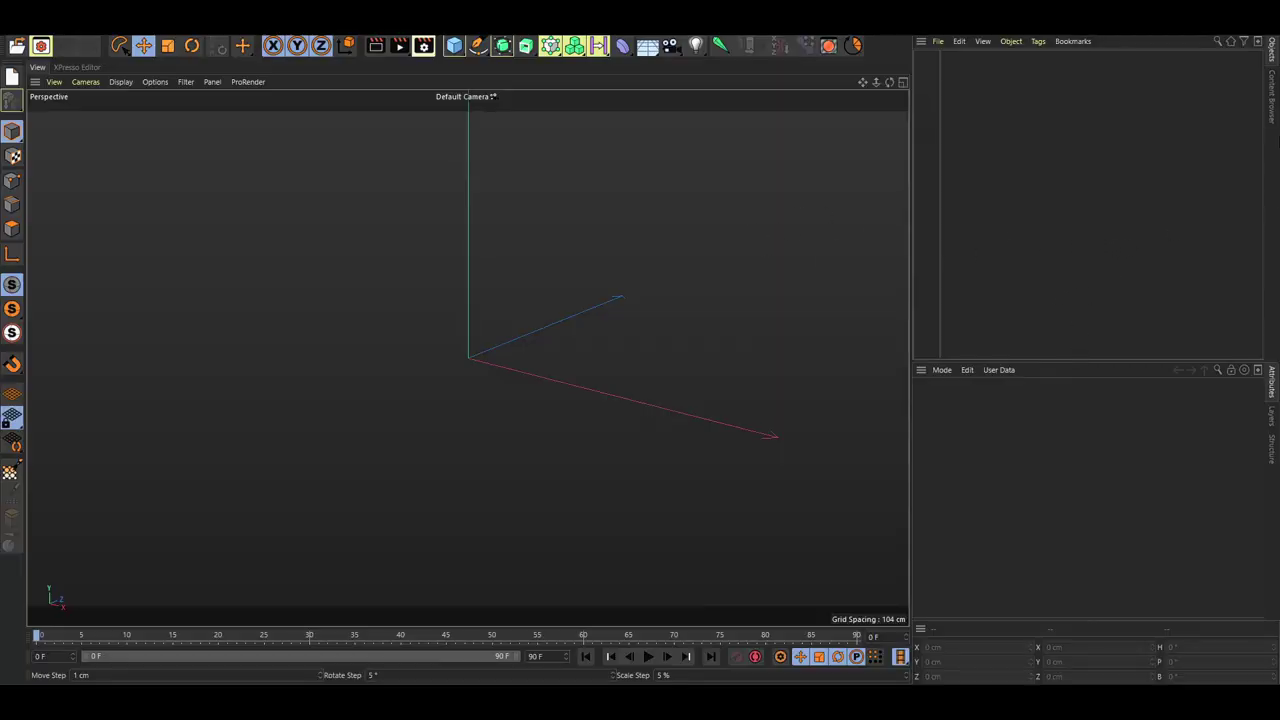
Step: Switch to Cinema 4D and open the advanced feeble minecraft rig folder under Presets in the Content Browser
{"action": "left_click", "coordinate": [1268, 100]}
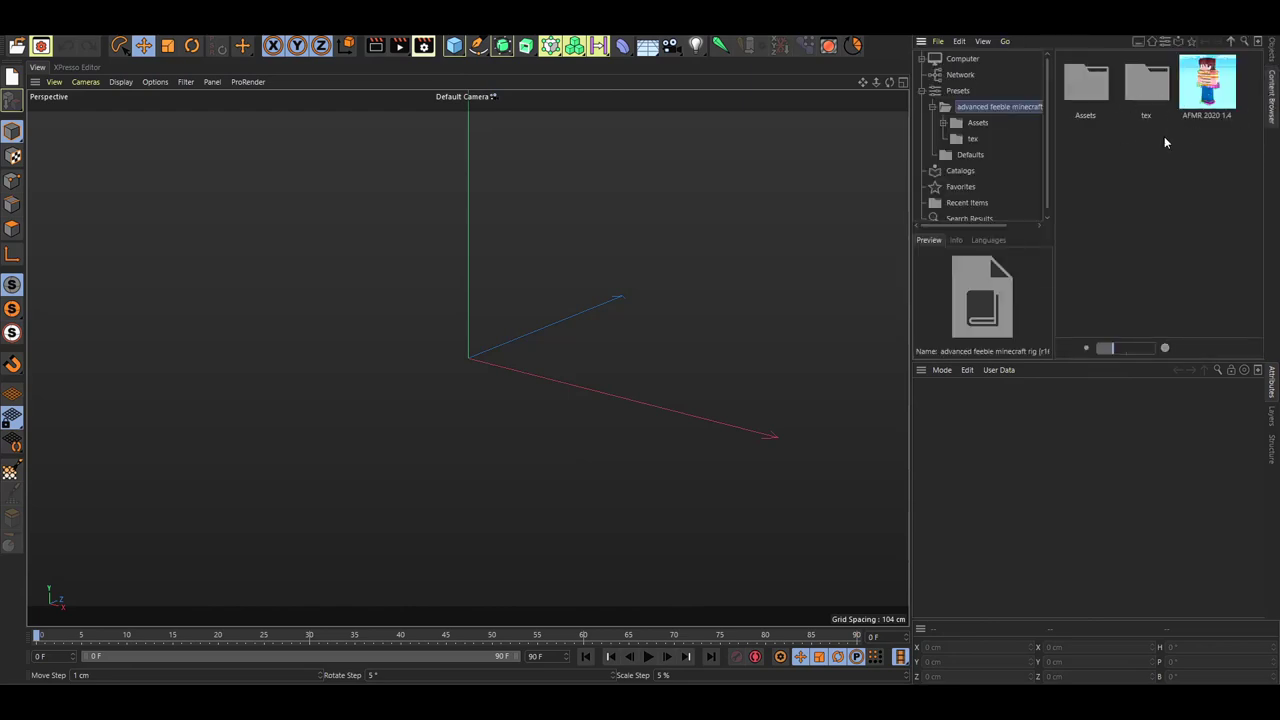
{"action": "left_click", "coordinate": [1230, 43]}
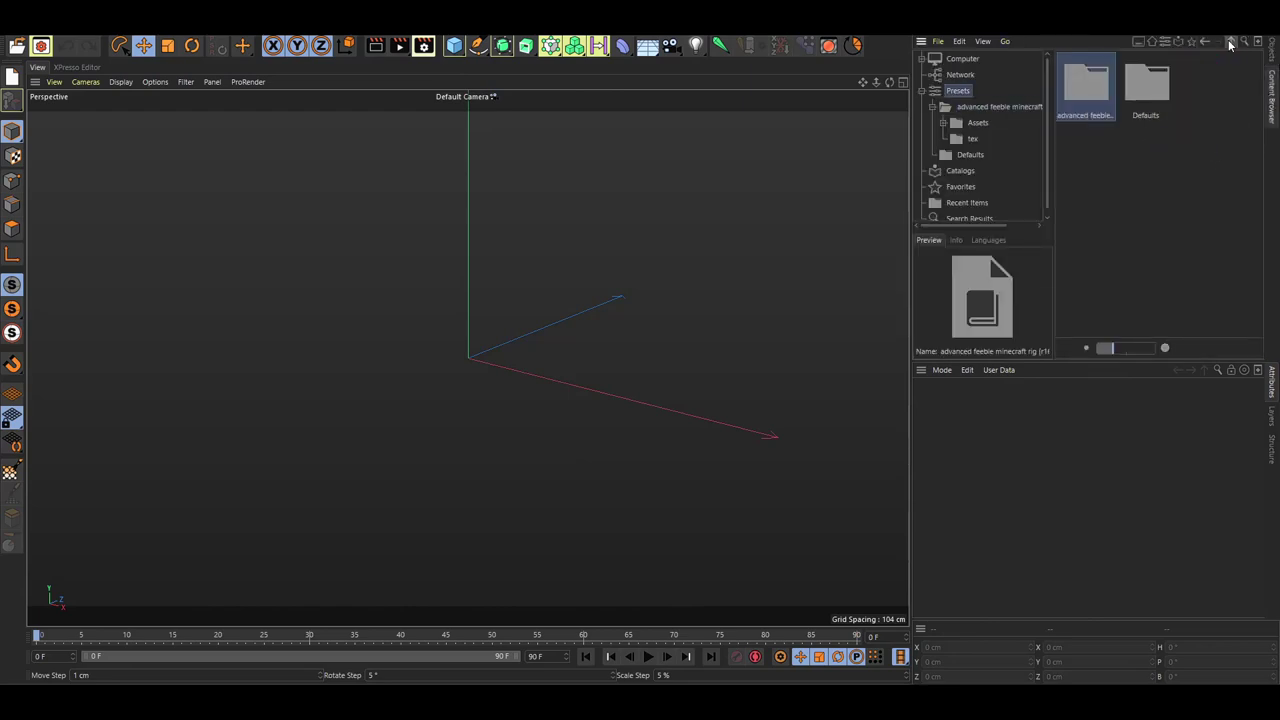
{"action": "left_click", "coordinate": [1230, 43]}
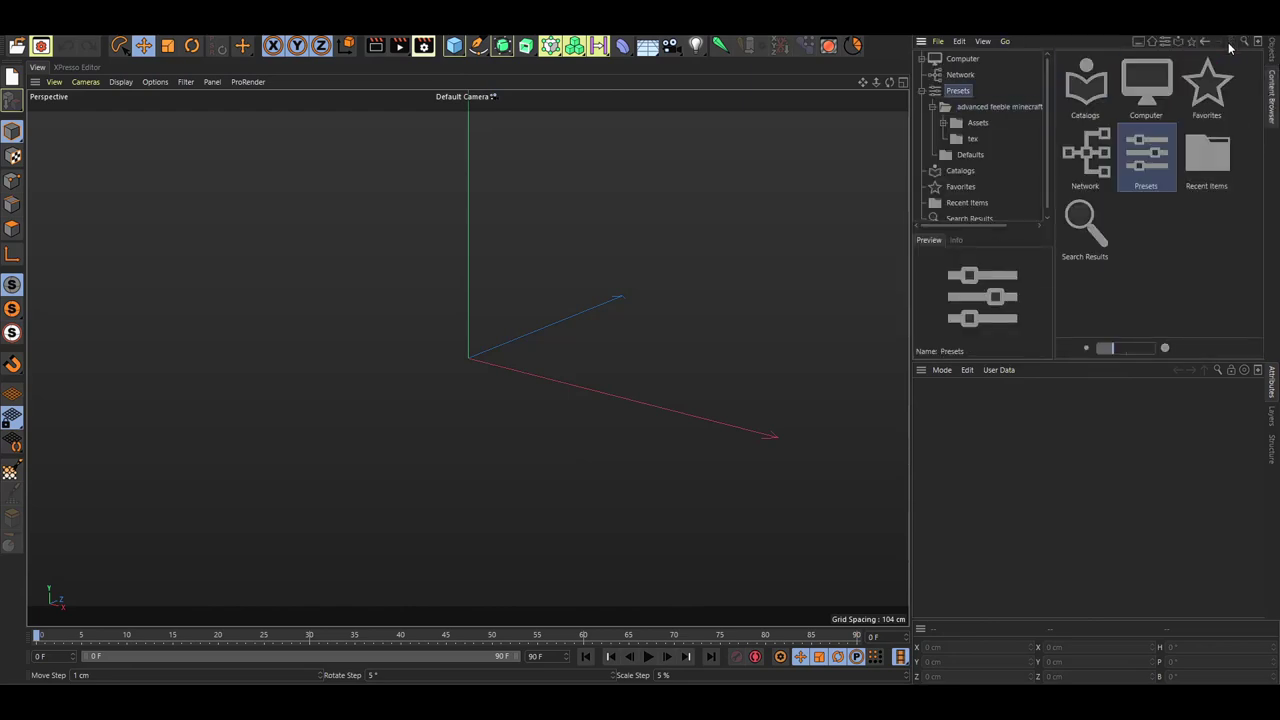
{"action": "double_click", "coordinate": [1150, 153]}
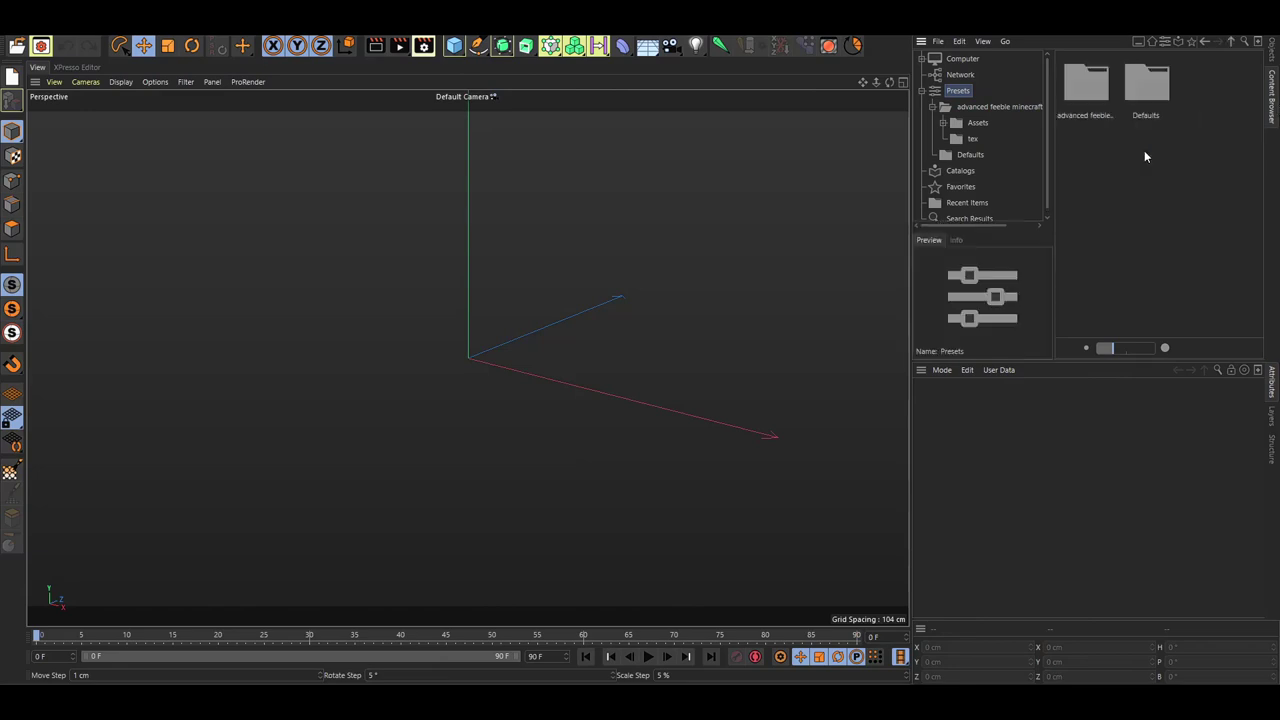
{"action": "double_click", "coordinate": [1078, 75]}
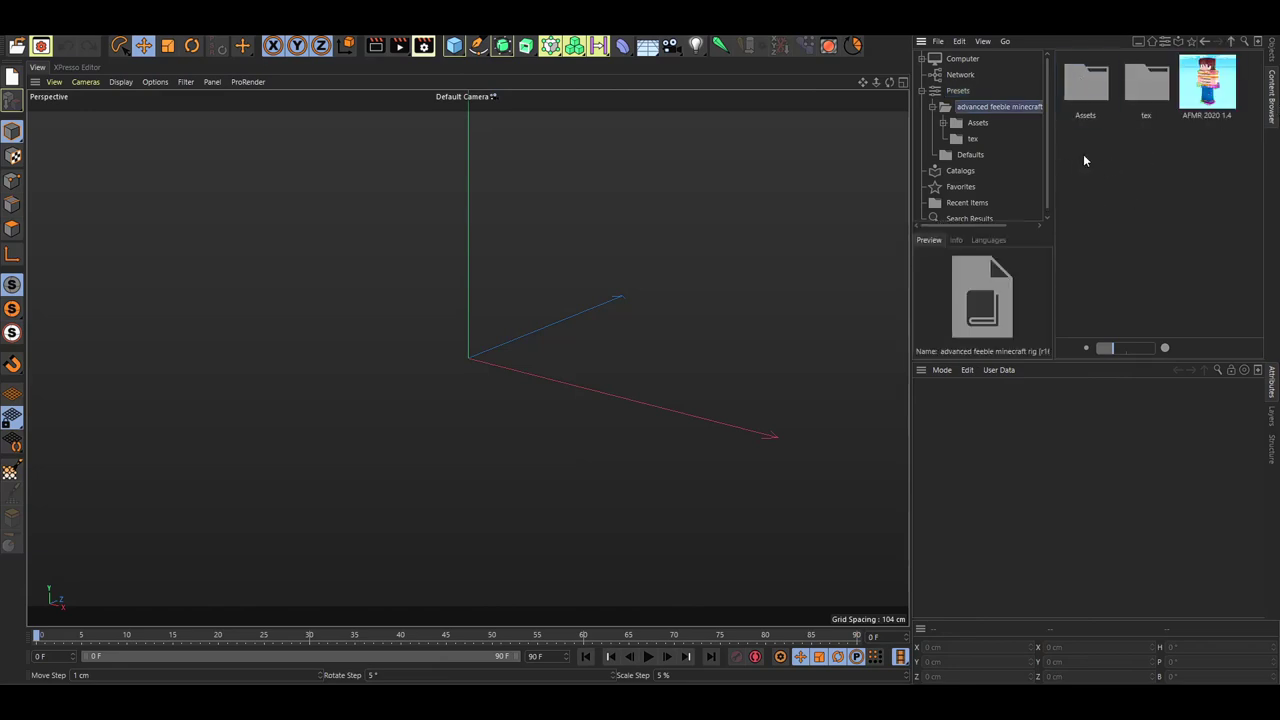
Step: Preview the AFMR 2020 1.4 preset and examine the Tools preset and tool textures in the Assets folder
{"action": "left_click_drag", "start_coordinate": [1083, 140], "coordinate": [1179, 138]}
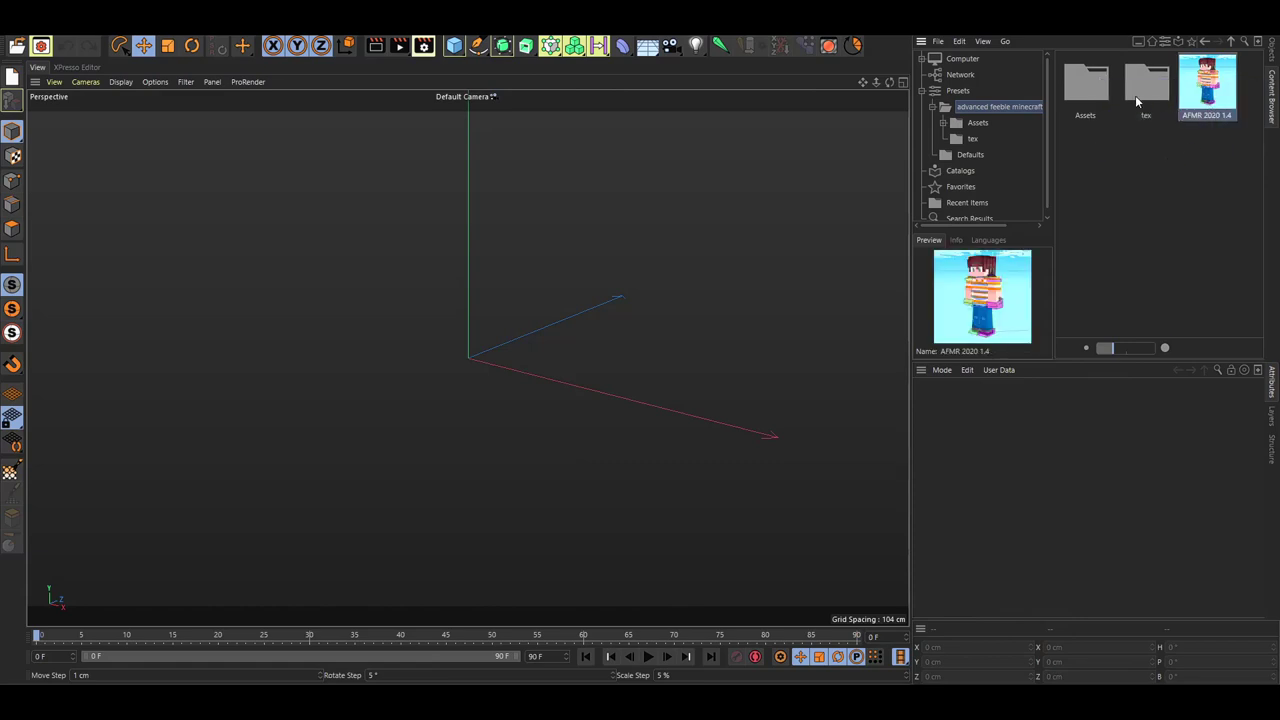
{"action": "left_click", "coordinate": [1205, 90]}
{"action": "double_click", "coordinate": [1082, 85]}
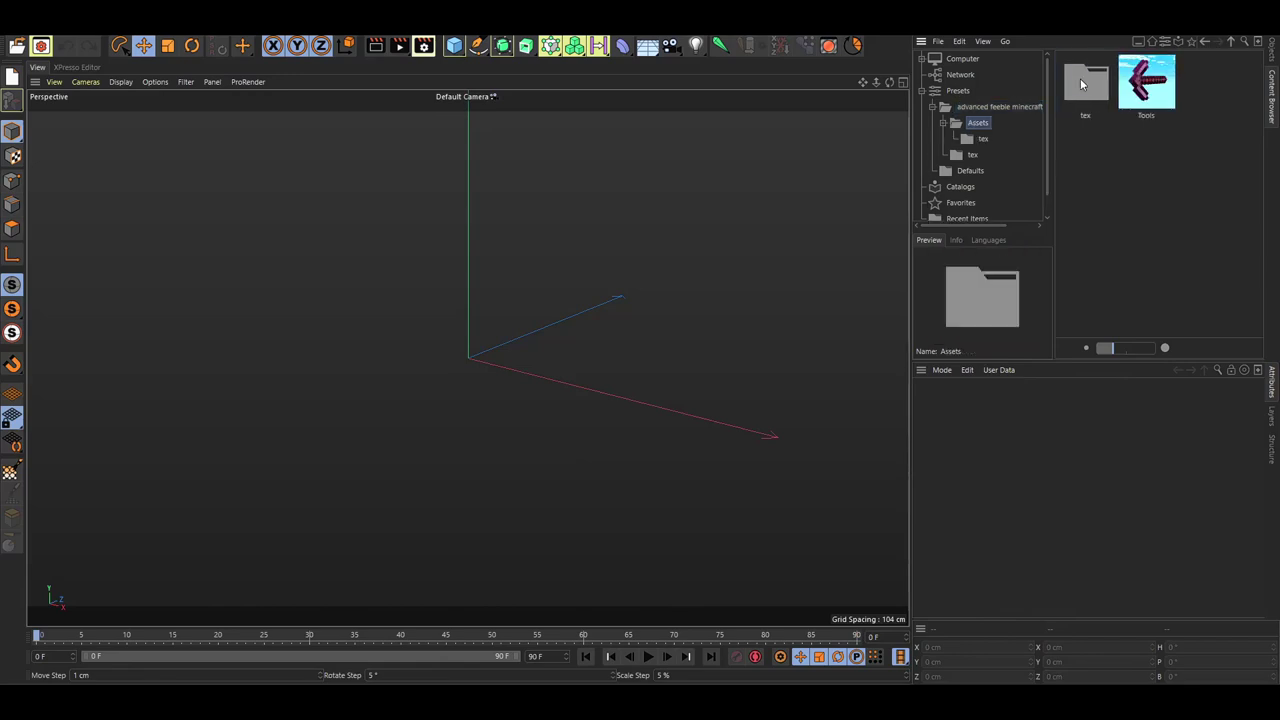
{"action": "left_click", "coordinate": [1170, 97]}
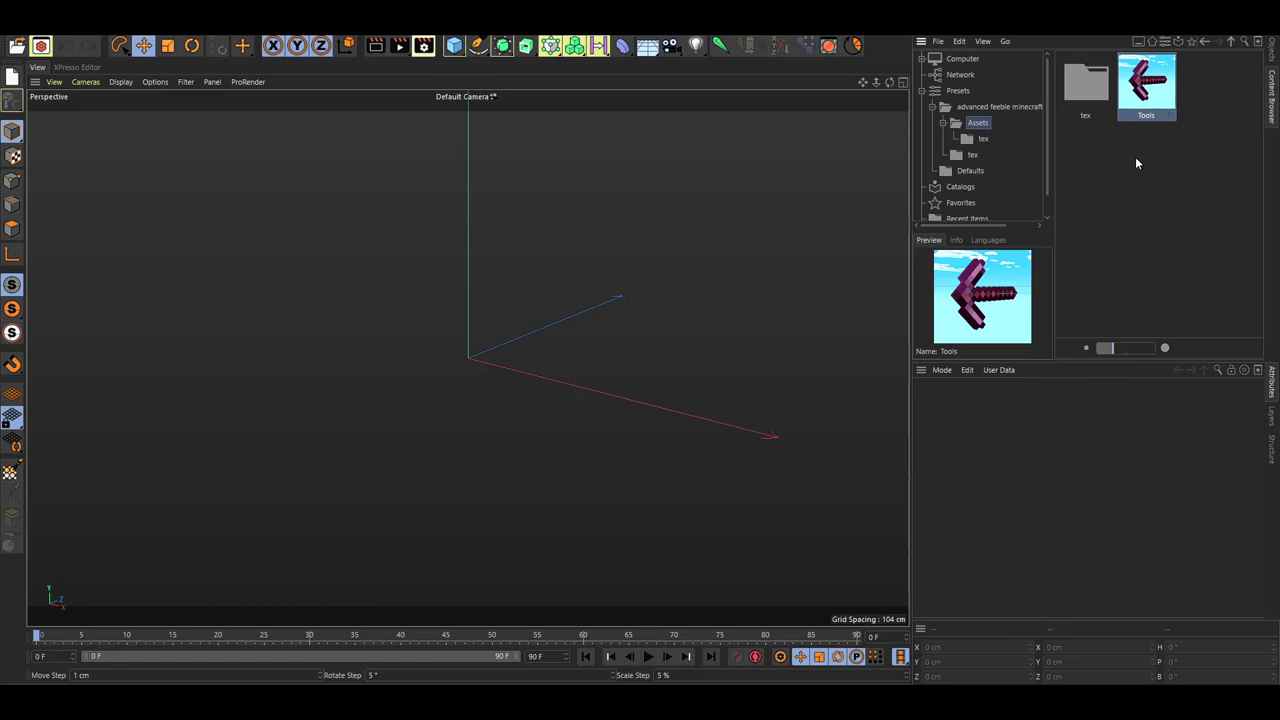
{"action": "left_click", "coordinate": [1136, 163]}
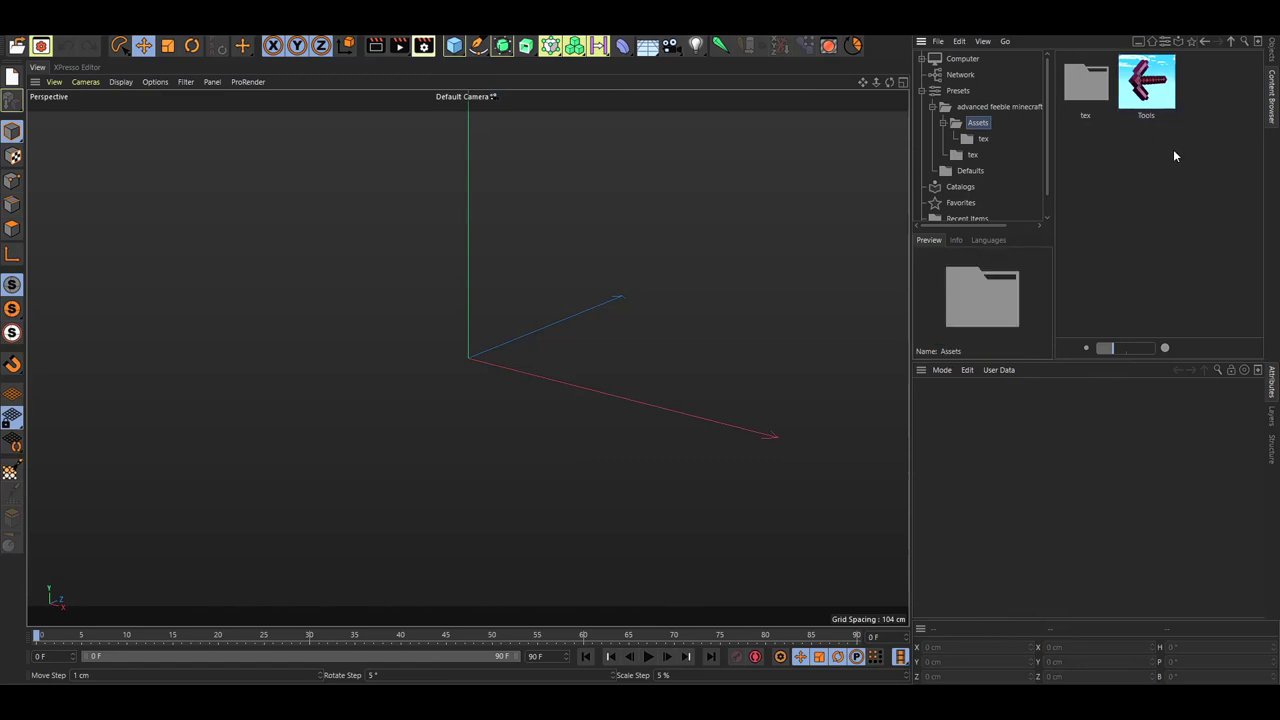
{"action": "double_click", "coordinate": [1096, 88]}
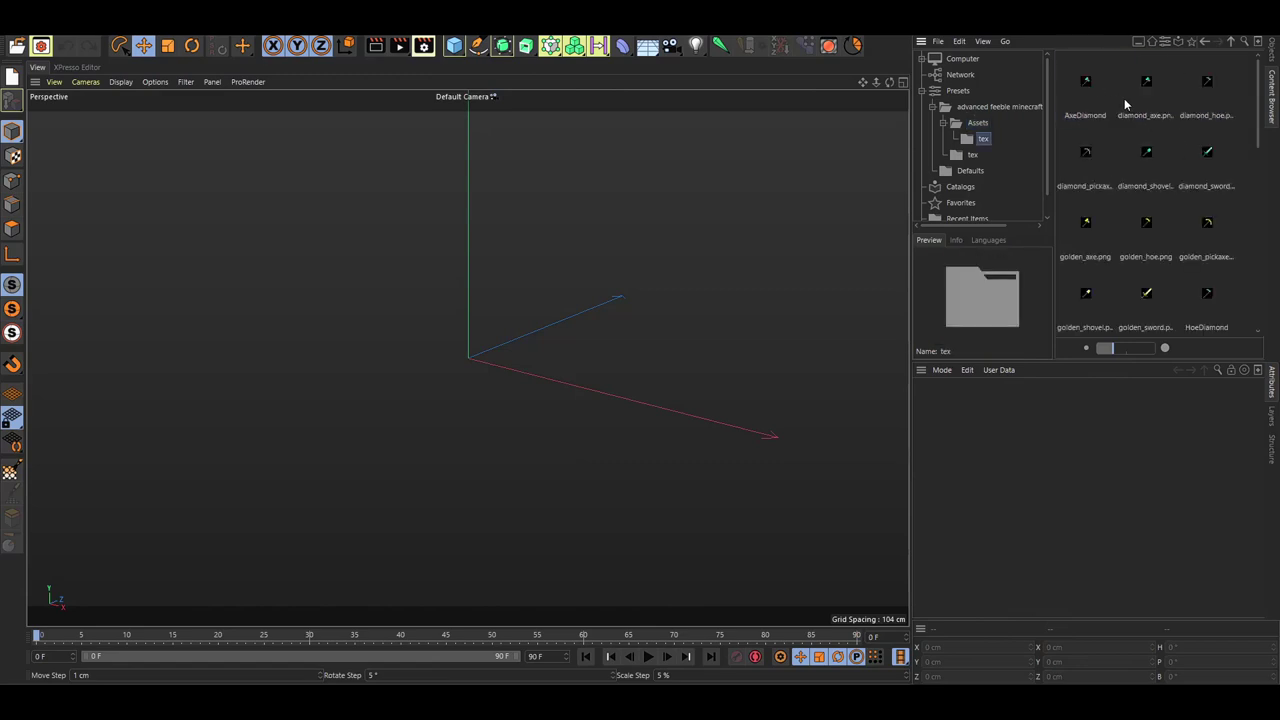
Step: Check the textures in the rig preset's main tex folder and return to the preset's top level
{"action": "left_click", "coordinate": [1231, 42]}
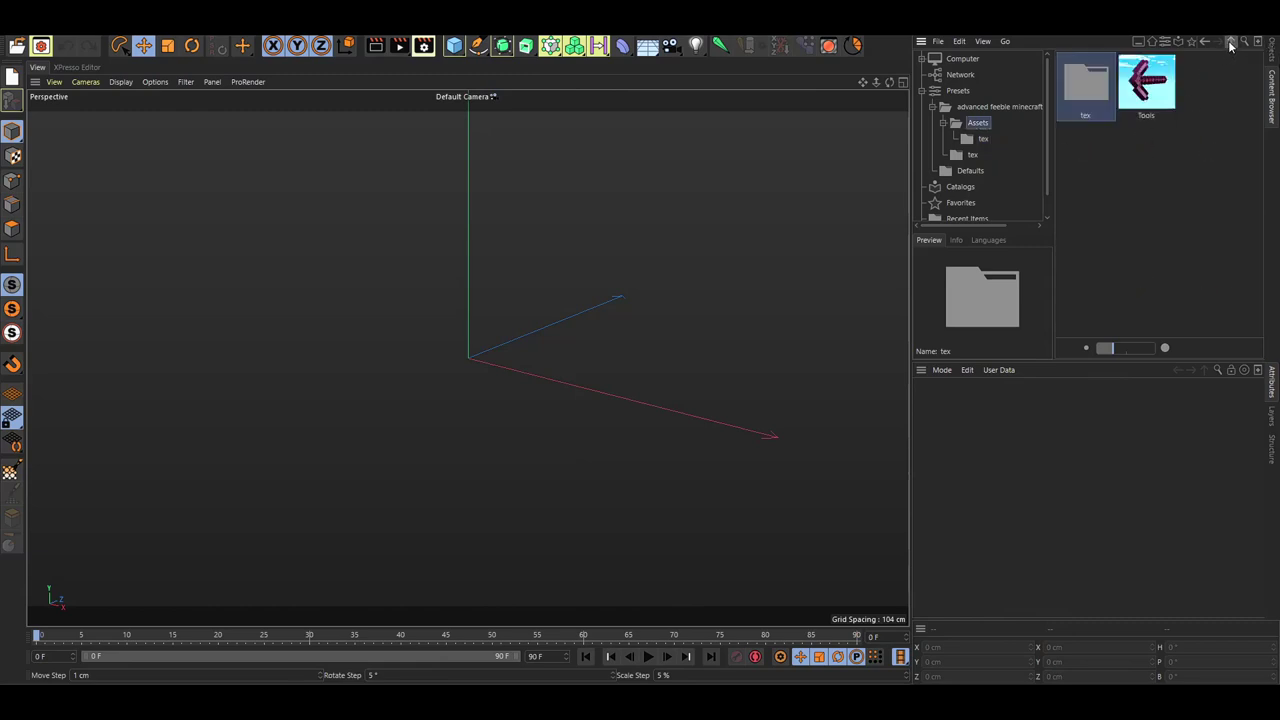
{"action": "left_click", "coordinate": [1231, 42]}
{"action": "double_click", "coordinate": [1128, 88]}
{"action": "left_click_drag", "start_coordinate": [1090, 140], "coordinate": [1130, 117]}
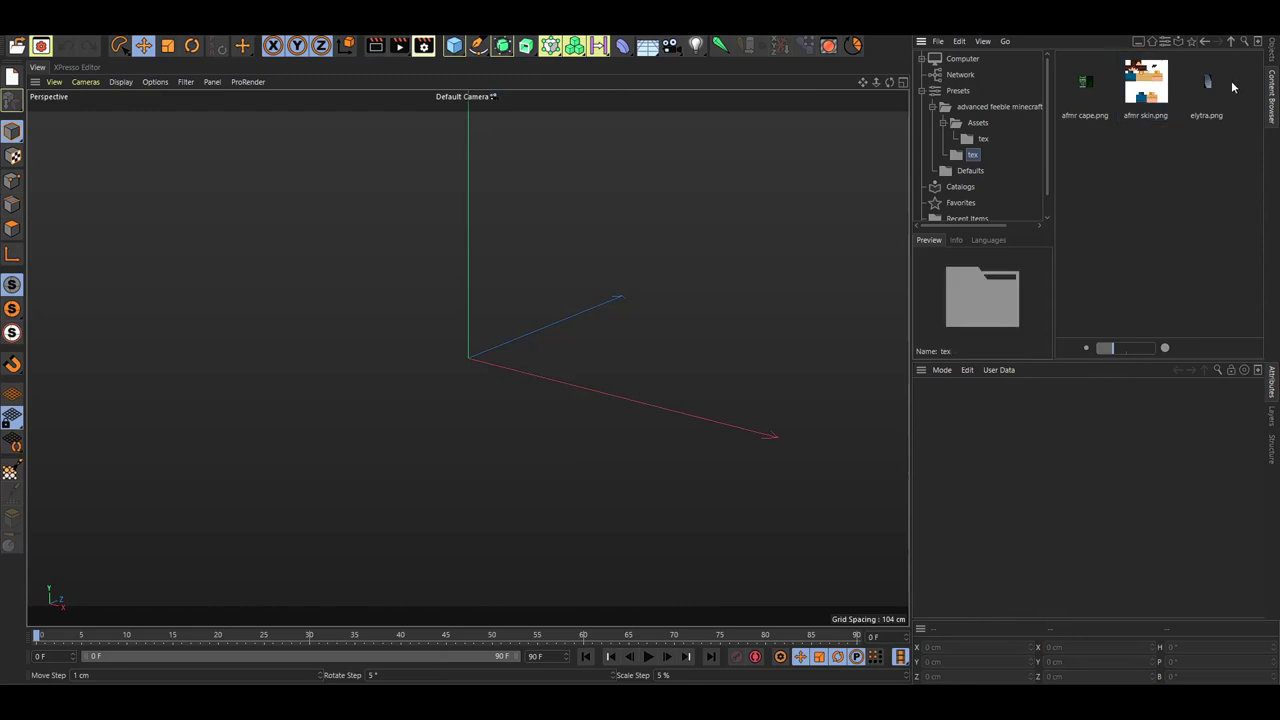
{"action": "left_click", "coordinate": [1231, 42]}
Step: Load the AFMR 2020 1.4 rig into the scene and inspect the character up close
{"action": "left_click", "coordinate": [1219, 93]}
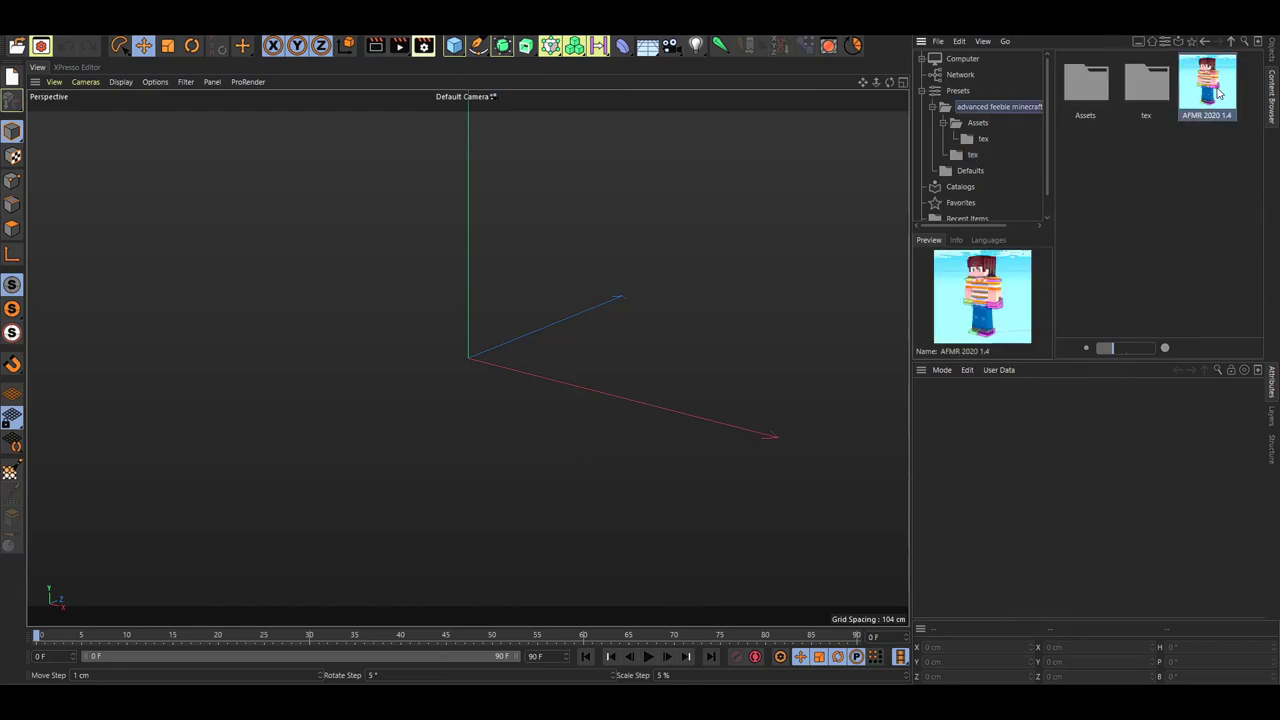
{"action": "left_click", "coordinate": [1179, 131]}
{"action": "double_click", "coordinate": [1210, 84]}
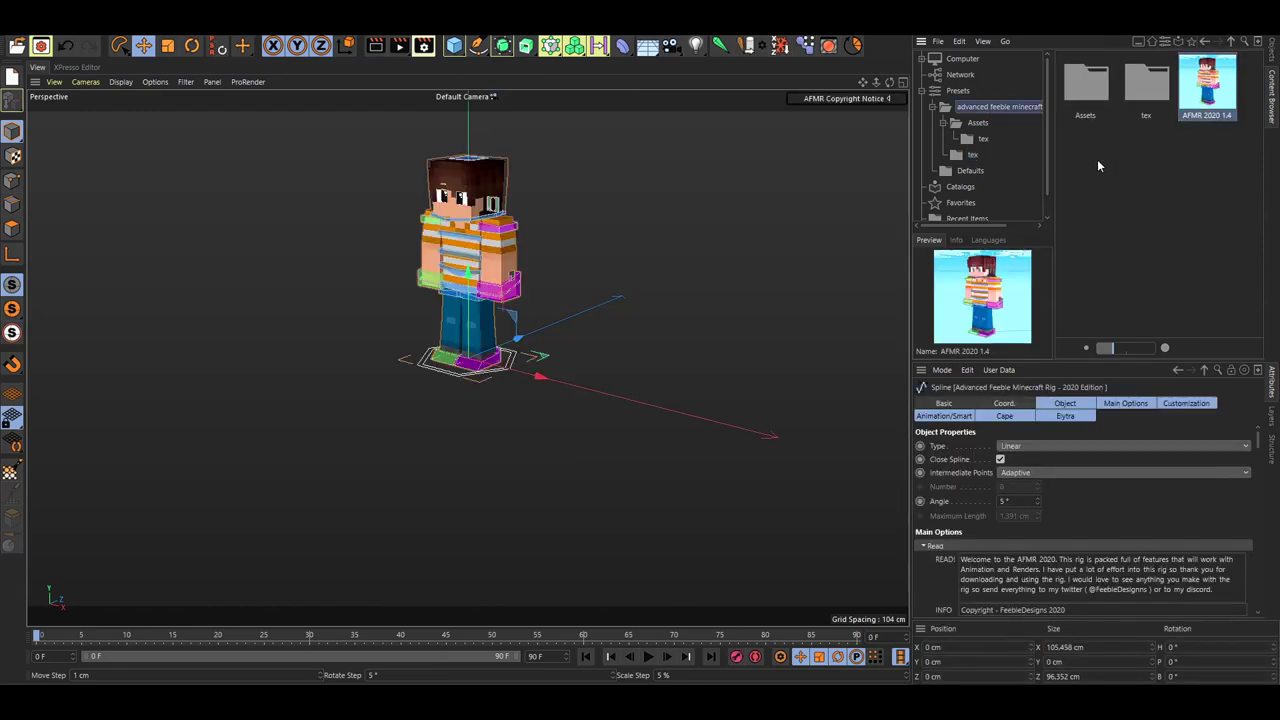
{"action": "left_click", "coordinate": [700, 211]}
{"action": "scroll", "coordinate": [431, 241], "scroll_direction": "up", "scroll_amount": 6}
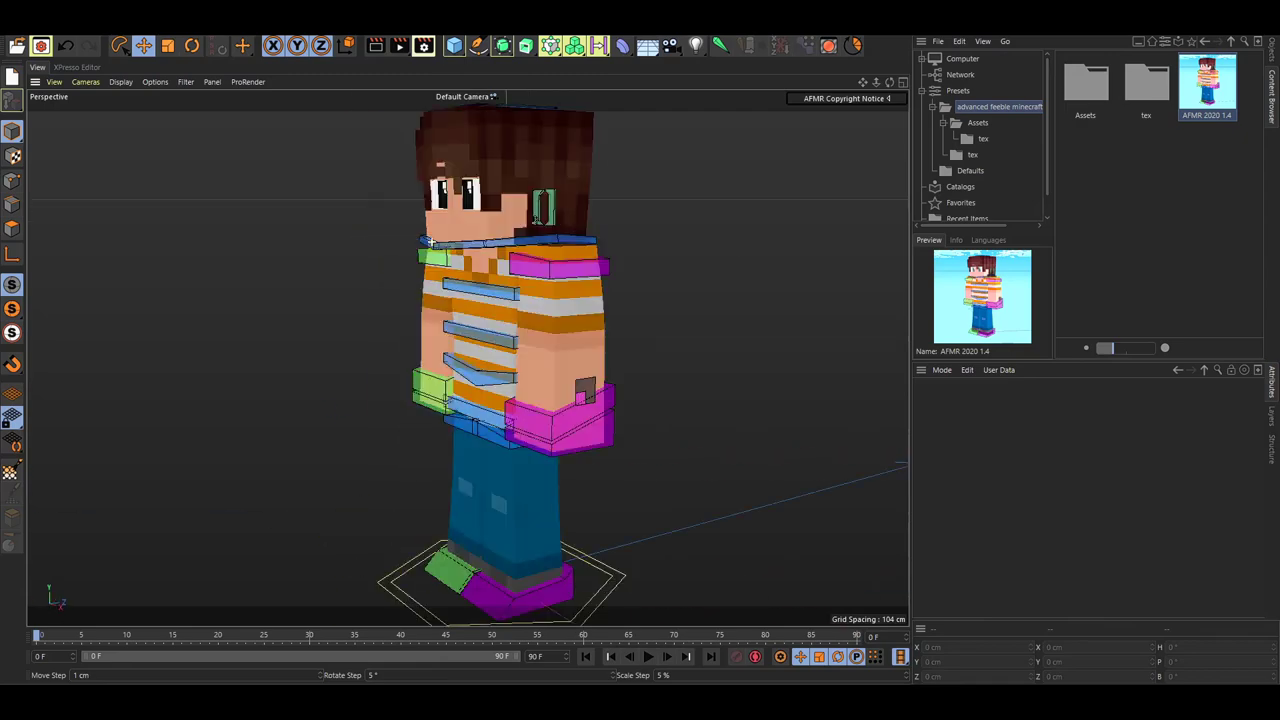
Step: Display the scene's object list and inspect the loaded rig from the front and side
{"action": "left_click_drag", "start_coordinate": [431, 241], "coordinate": [520, 215], "text": "alt"}
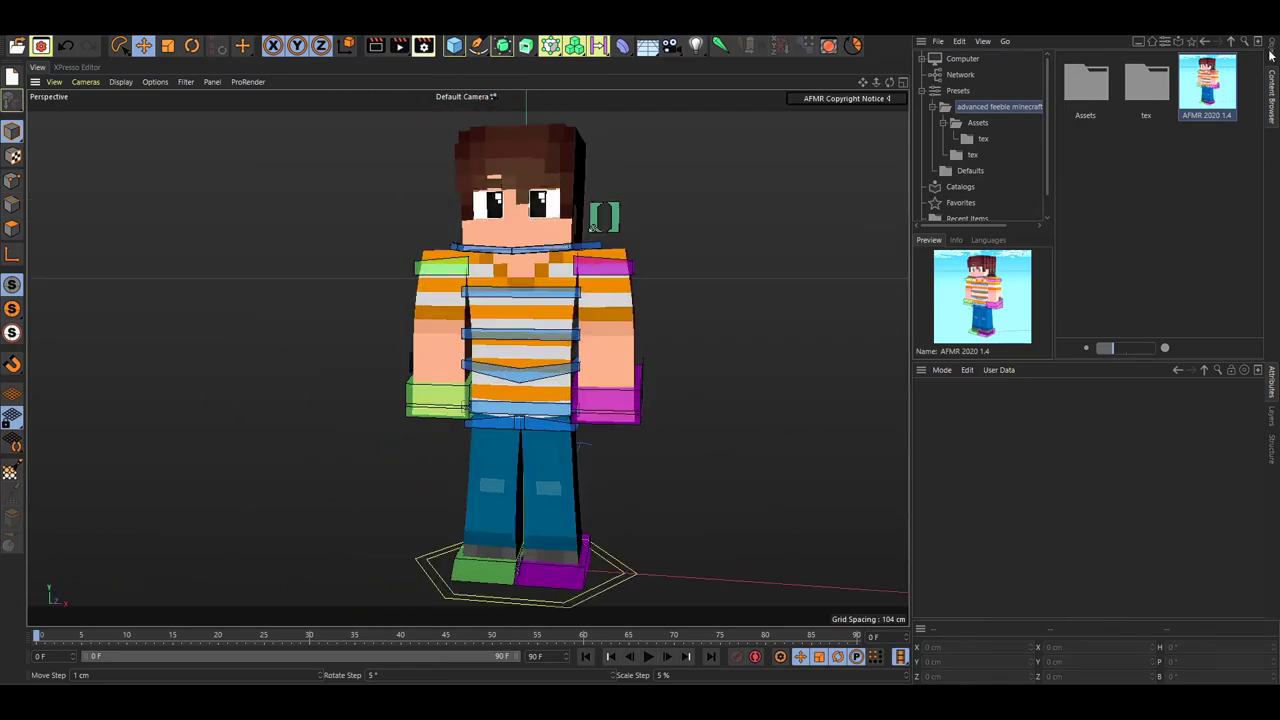
{"action": "left_click", "coordinate": [1254, 149]}
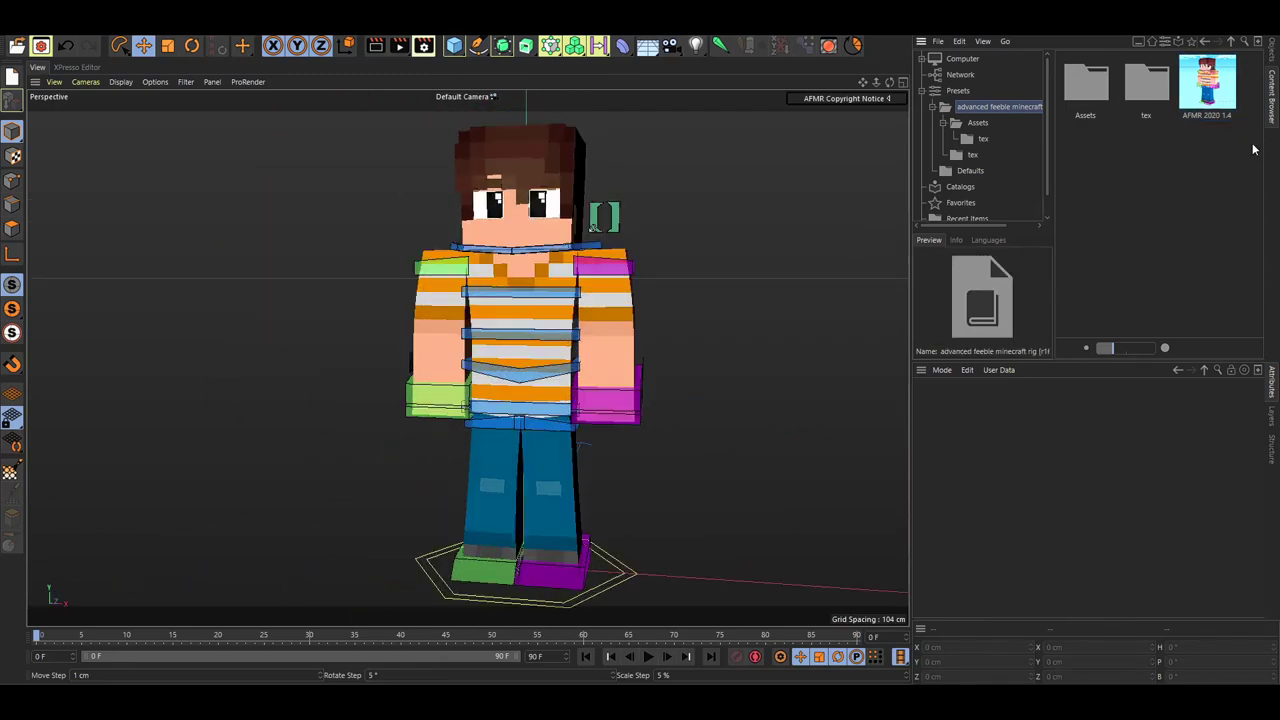
{"action": "left_click", "coordinate": [1273, 50]}
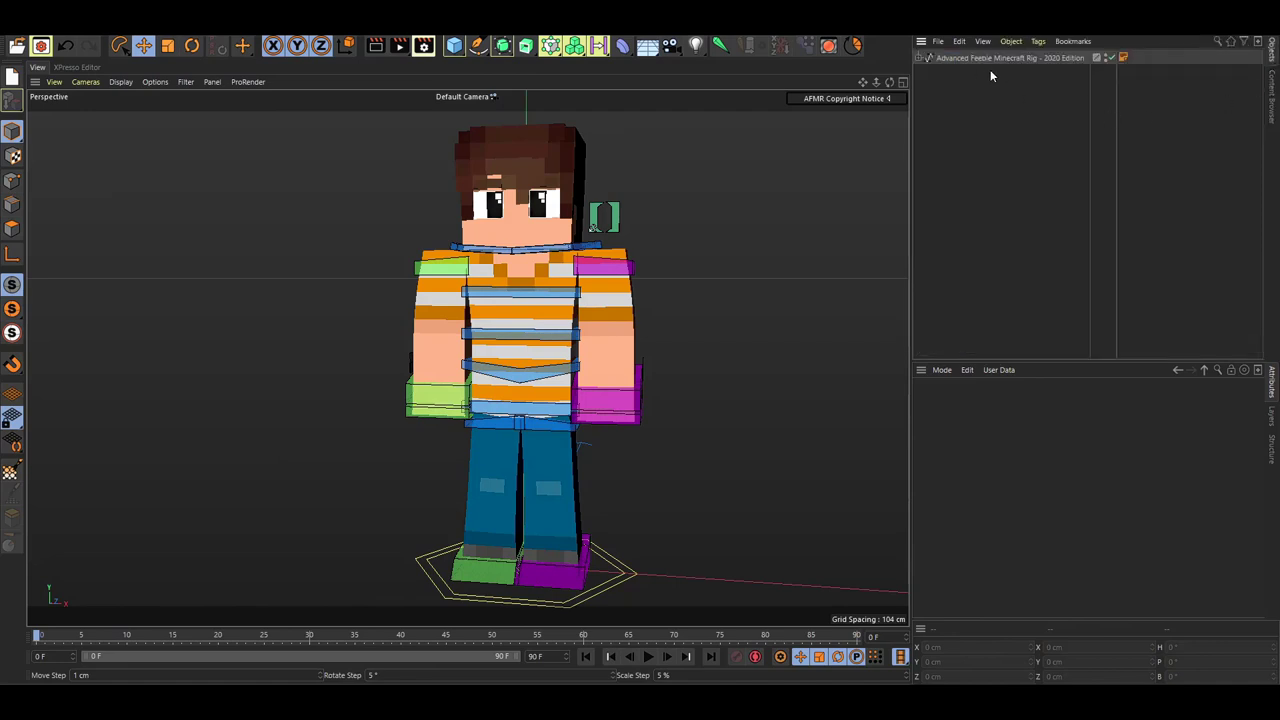
{"action": "left_click_drag", "start_coordinate": [743, 173], "coordinate": [680, 224], "text": "alt"}
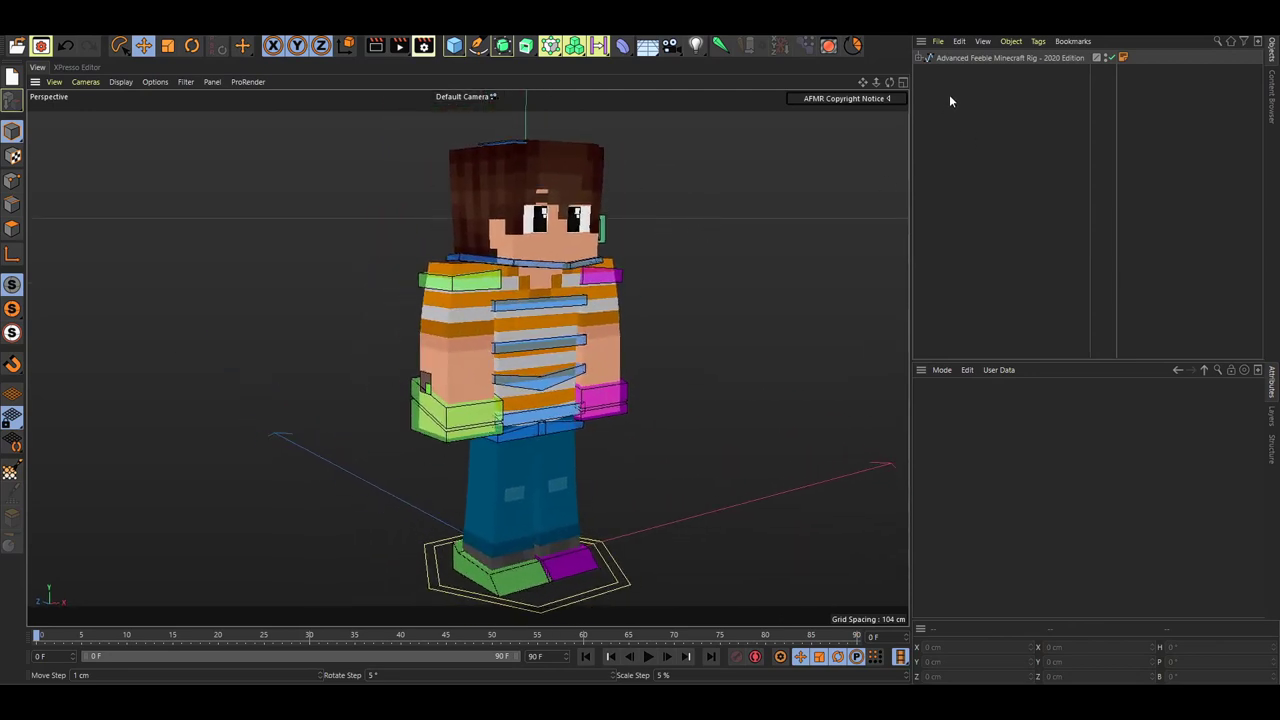
{"action": "left_click", "coordinate": [957, 58]}
{"action": "left_click", "coordinate": [754, 178]}
{"action": "middle_click_drag", "start_coordinate": [686, 172], "coordinate": [717, 183], "text": "alt"}
{"action": "left_click_drag", "start_coordinate": [716, 183], "coordinate": [641, 222], "text": "alt"}
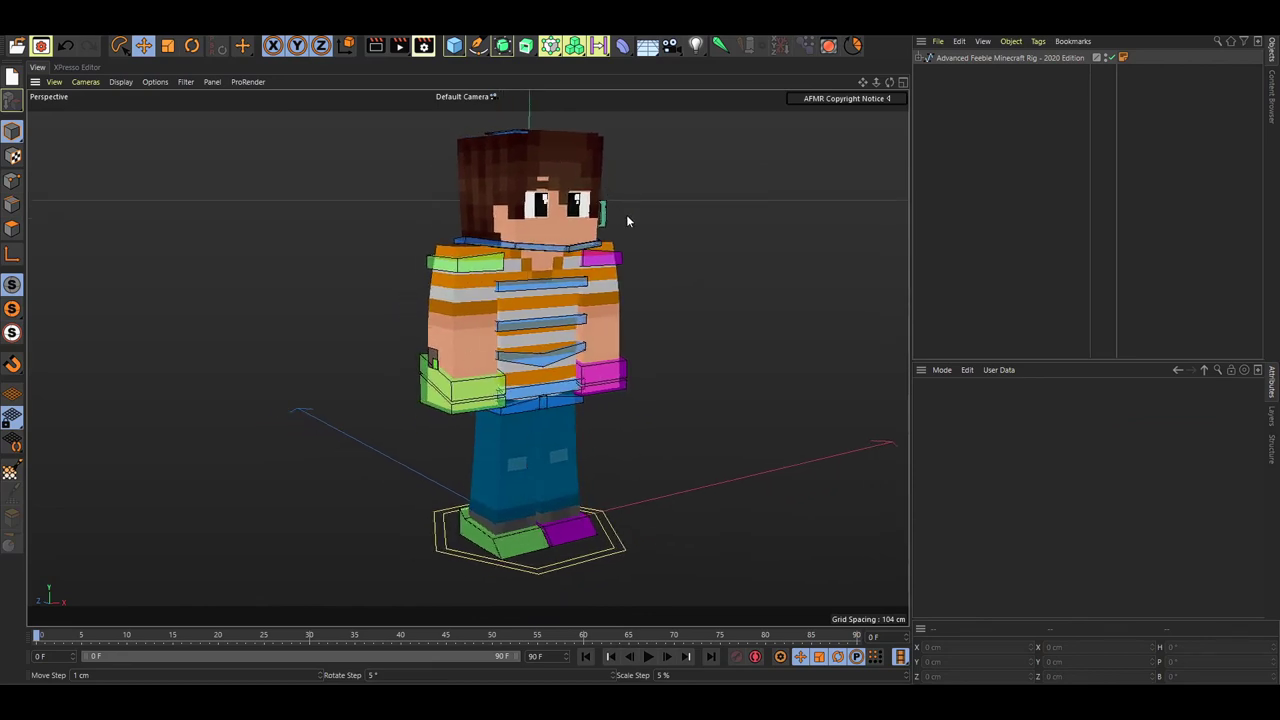
Step: Select the Advanced Feeble Minecraft Rig and look through its attribute options, including the face colours and limb settings
{"action": "left_click", "coordinate": [955, 60]}
{"action": "scroll", "coordinate": [946, 540], "scroll_direction": "down", "scroll_amount": 5}
{"action": "scroll", "coordinate": [946, 540], "scroll_direction": "up", "scroll_amount": 6}
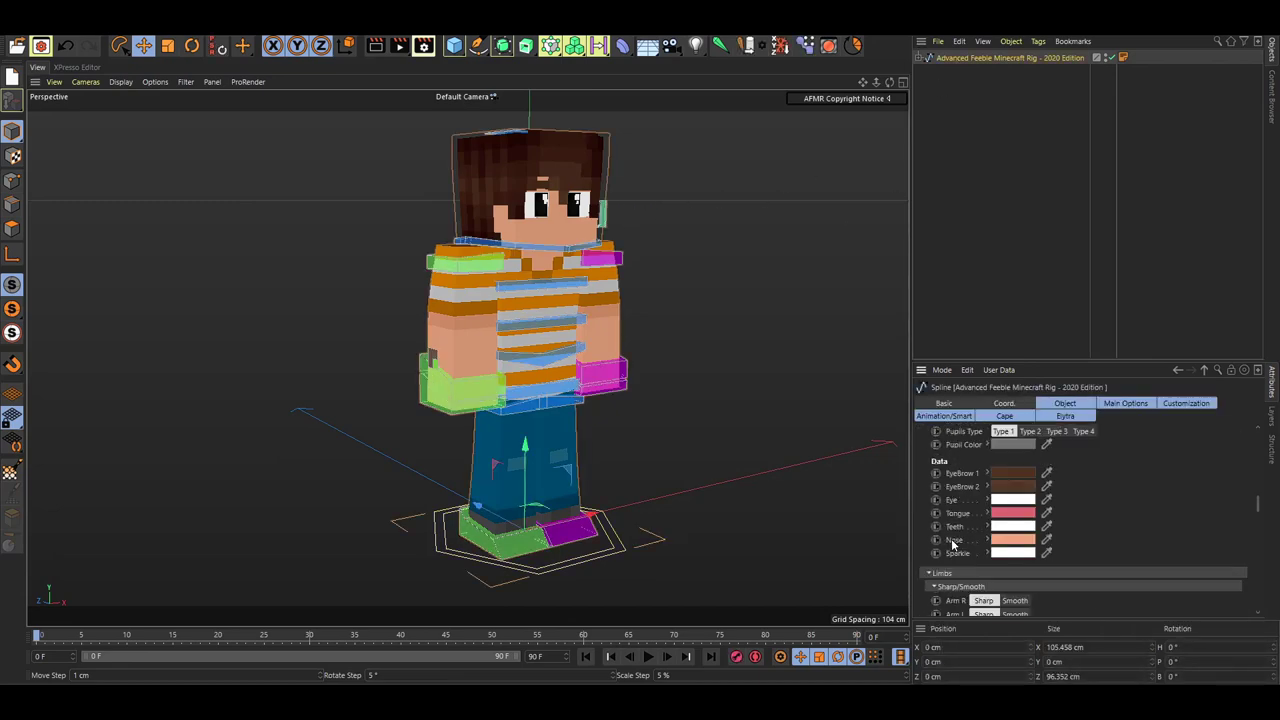
{"action": "left_click", "coordinate": [1019, 275]}
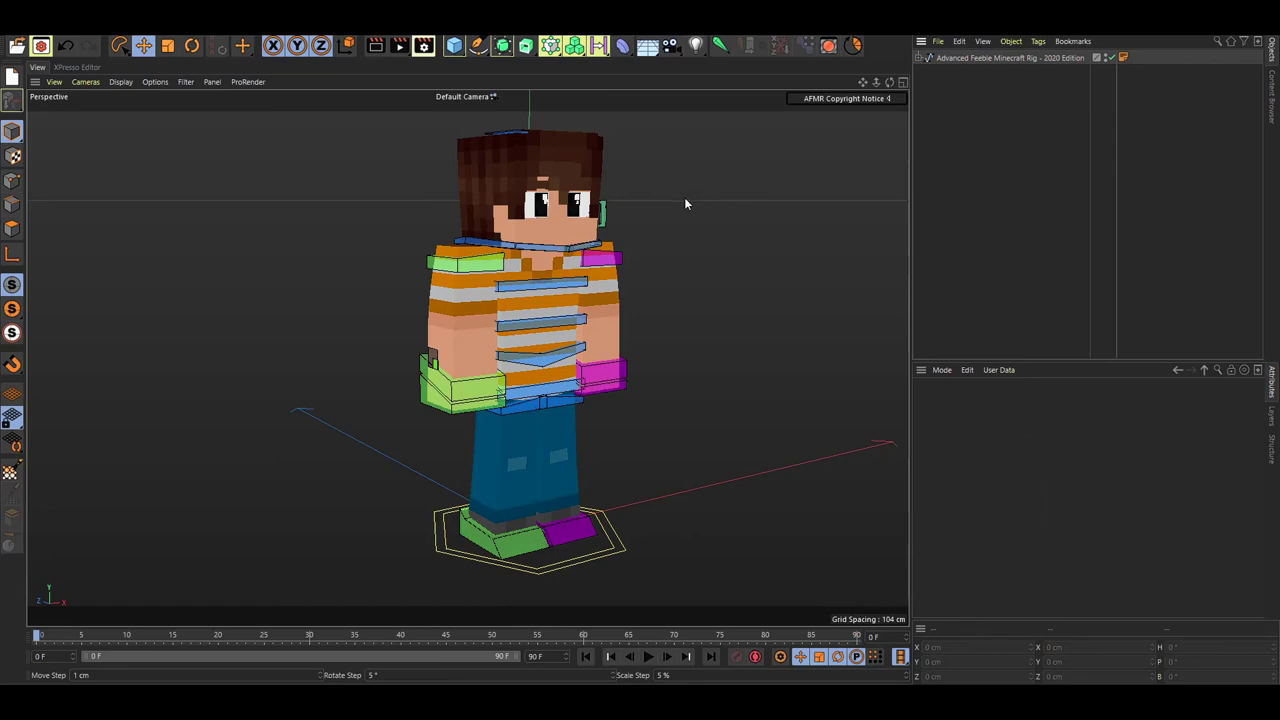
{"action": "left_click_drag", "start_coordinate": [685, 203], "coordinate": [655, 198], "text": "alt"}
{"action": "middle_click_drag", "start_coordinate": [655, 198], "coordinate": [577, 254], "text": "alt"}
{"action": "left_click_drag", "start_coordinate": [577, 254], "coordinate": [603, 266], "text": "alt"}
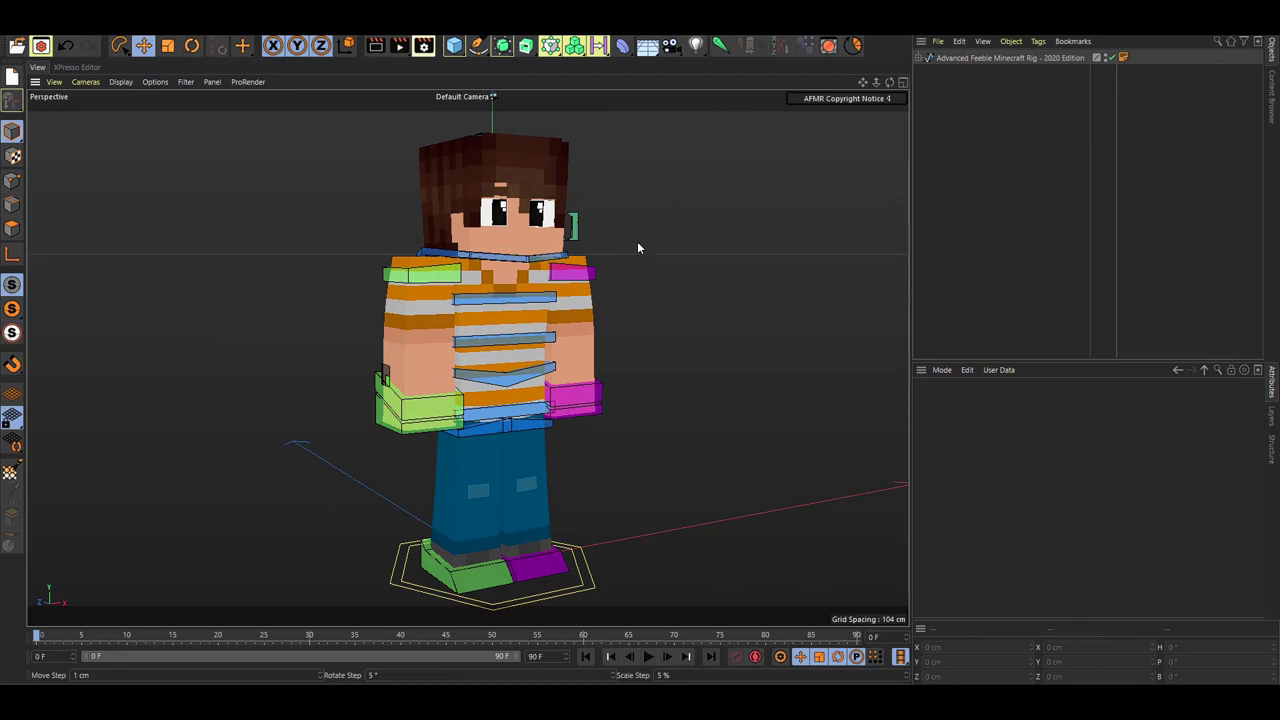
Step: Try to move the blue control above the character's head and undo the move
{"action": "left_click_drag", "start_coordinate": [637, 244], "coordinate": [426, 215], "text": "alt"}
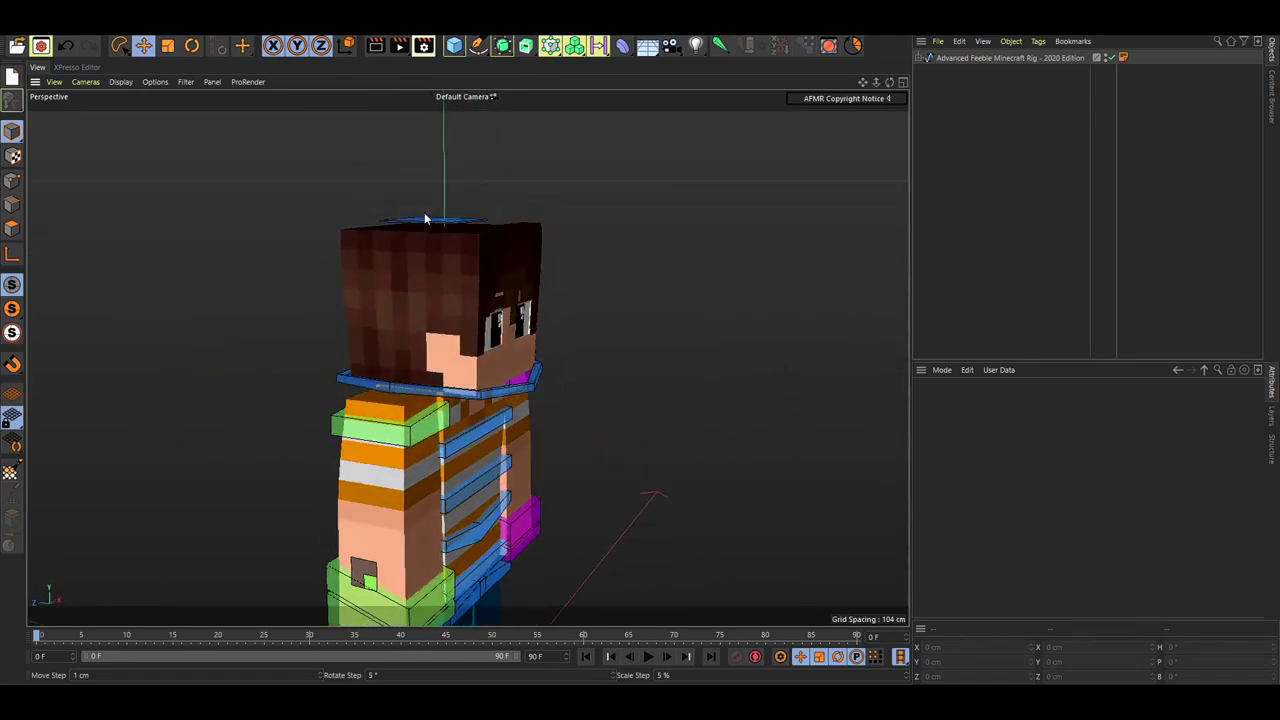
{"action": "left_click", "coordinate": [427, 216]}
{"action": "left_click_drag", "start_coordinate": [460, 254], "coordinate": [478, 230]}
{"action": "key", "text": "ctrl+z"}
{"action": "left_click_drag", "start_coordinate": [517, 290], "coordinate": [593, 154]}
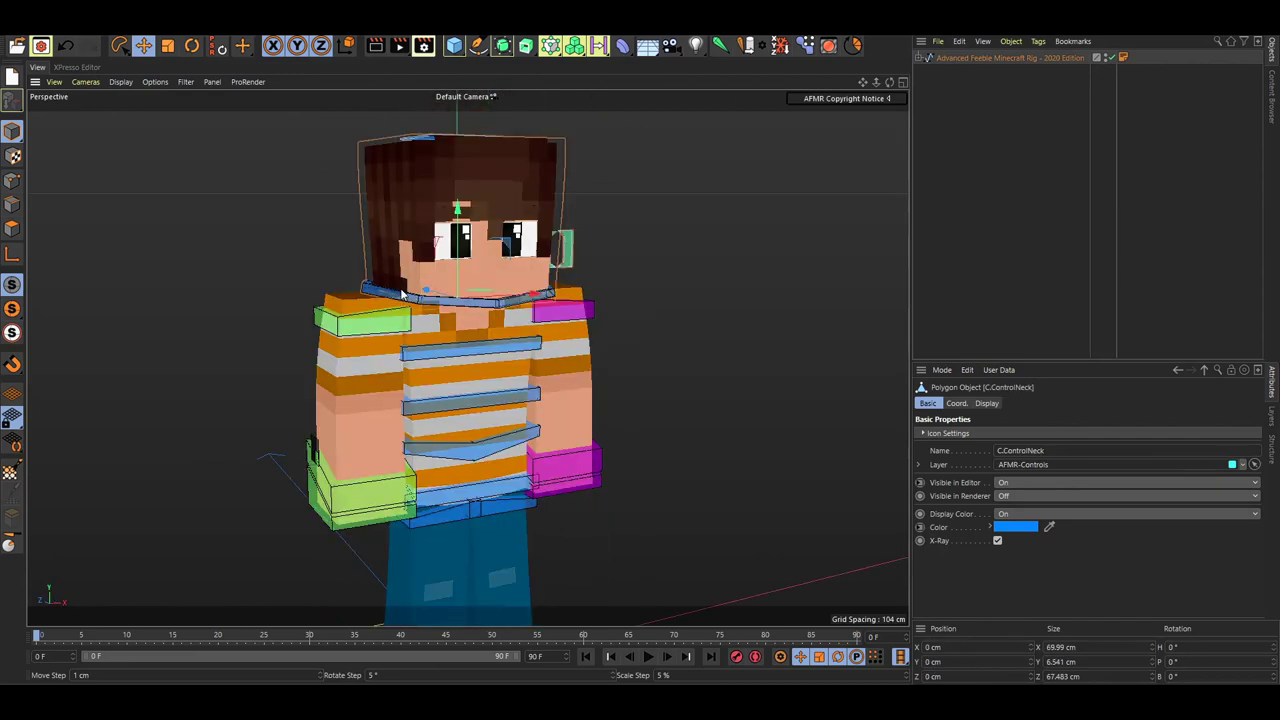
Step: Try rotating the head with the C.ControlNeck control and undo the rotations
{"action": "left_click", "coordinate": [209, 251]}
{"action": "left_click", "coordinate": [396, 309]}
{"action": "key", "text": "r"}
{"action": "left_click_drag", "start_coordinate": [452, 290], "coordinate": [436, 330]}
{"action": "mouse_move", "coordinate": [520, 277]}
{"action": "left_mouse_down"}
{"action": "mouse_move", "coordinate": [407, 293]}
{"action": "mouse_move", "coordinate": [508, 298]}
{"action": "mouse_move", "coordinate": [465, 295]}
{"action": "mouse_move", "coordinate": [487, 287]}
{"action": "mouse_move", "coordinate": [518, 228]}
{"action": "mouse_move", "coordinate": [470, 250]}
{"action": "mouse_move", "coordinate": [412, 330]}
{"action": "mouse_move", "coordinate": [470, 290]}
{"action": "mouse_move", "coordinate": [522, 287]}
{"action": "left_mouse_up"}
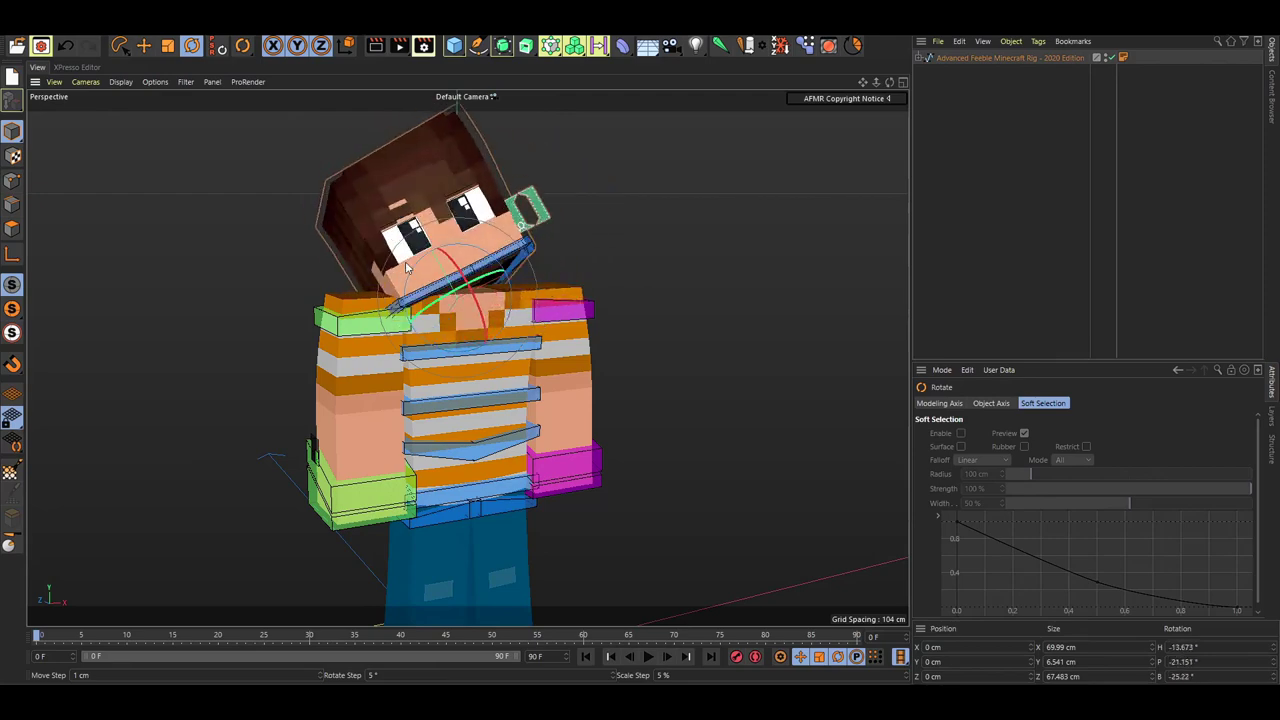
{"action": "left_click", "coordinate": [447, 281]}
{"action": "left_click_drag", "start_coordinate": [447, 281], "coordinate": [505, 278]}
{"action": "key", "text": "ctrl+z"}
{"action": "key", "text": "ctrl+z"}
{"action": "key", "text": "ctrl+z"}
{"action": "scroll", "coordinate": [440, 345], "scroll_direction": "up", "scroll_amount": 3}
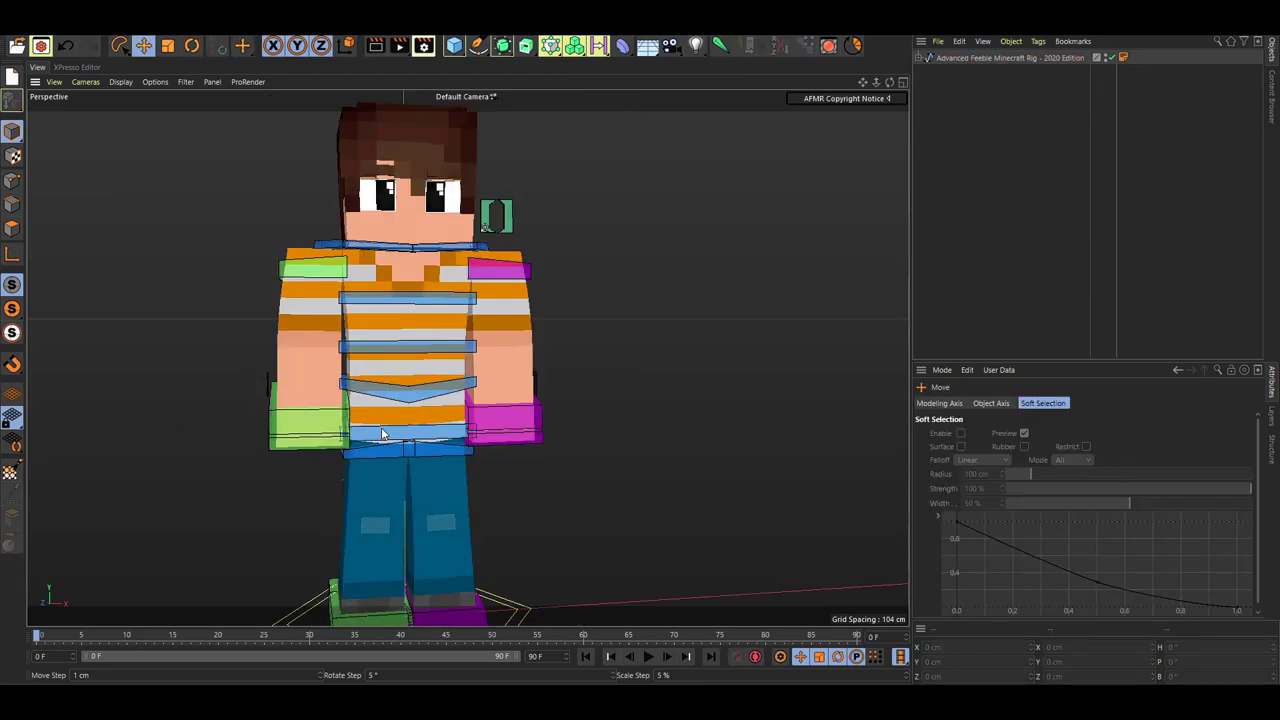
Step: Try moving and rotating the body with the C.Main control at the hips, and undo the changes
{"action": "left_click", "coordinate": [352, 458]}
{"action": "mouse_move", "coordinate": [362, 447]}
{"action": "left_mouse_down"}
{"action": "mouse_move", "coordinate": [415, 440]}
{"action": "mouse_move", "coordinate": [352, 449]}
{"action": "mouse_move", "coordinate": [355, 470]}
{"action": "mouse_move", "coordinate": [398, 506]}
{"action": "mouse_move", "coordinate": [384, 506]}
{"action": "mouse_move", "coordinate": [345, 443]}
{"action": "left_mouse_up"}
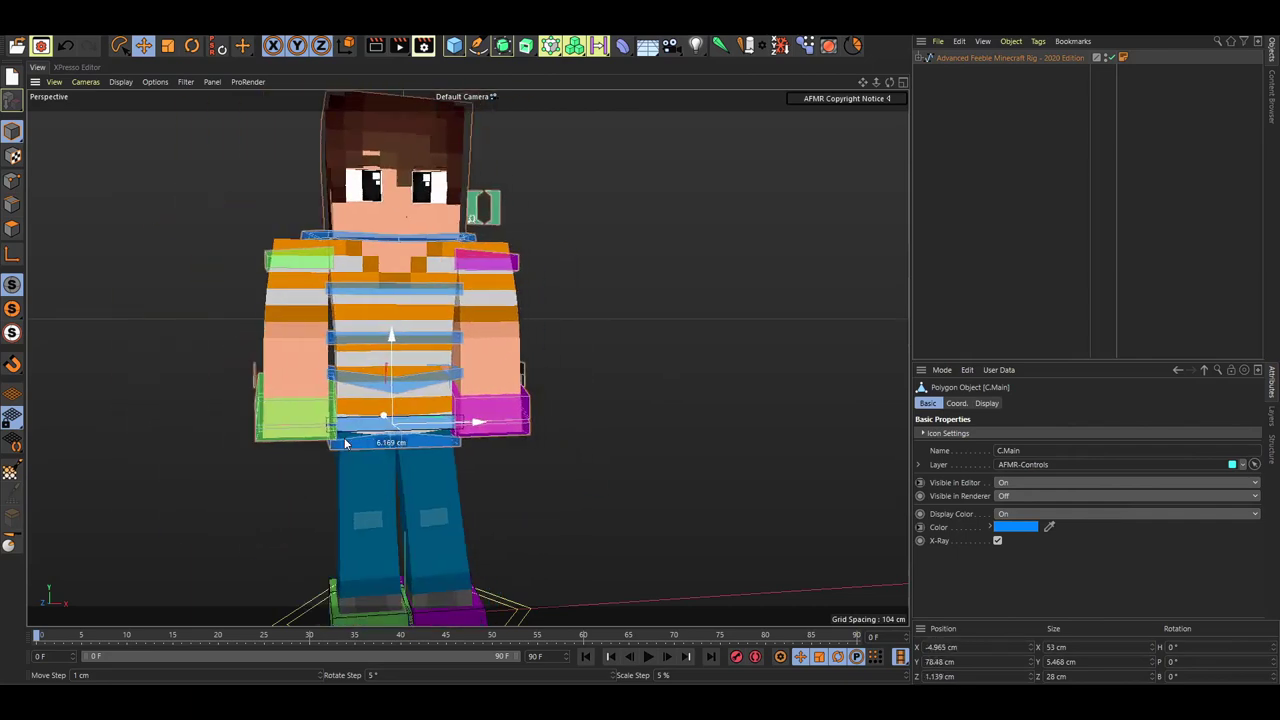
{"action": "key", "text": "r"}
{"action": "left_click_drag", "start_coordinate": [423, 420], "coordinate": [367, 391]}
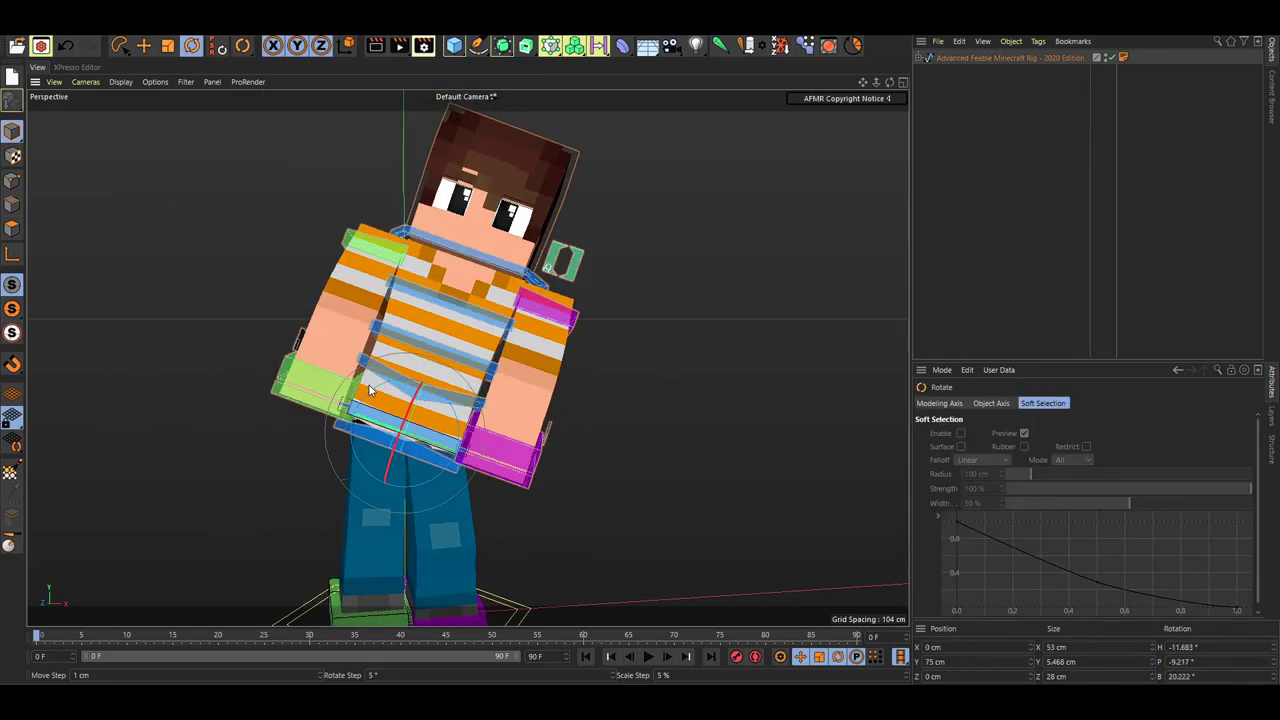
{"action": "key", "text": "ctrl+z"}
{"action": "key", "text": "e"}
Step: Try to move the green right shoulder control away from the torso and undo it
{"action": "left_click_drag", "start_coordinate": [494, 395], "coordinate": [418, 307]}
{"action": "scroll", "coordinate": [350, 302], "scroll_direction": "up", "scroll_amount": 1}
{"action": "left_click", "coordinate": [354, 273]}
{"action": "left_click_drag", "start_coordinate": [320, 345], "coordinate": [153, 544]}
{"action": "key", "text": "ctrl+z"}
{"action": "key", "text": "ctrl+z"}
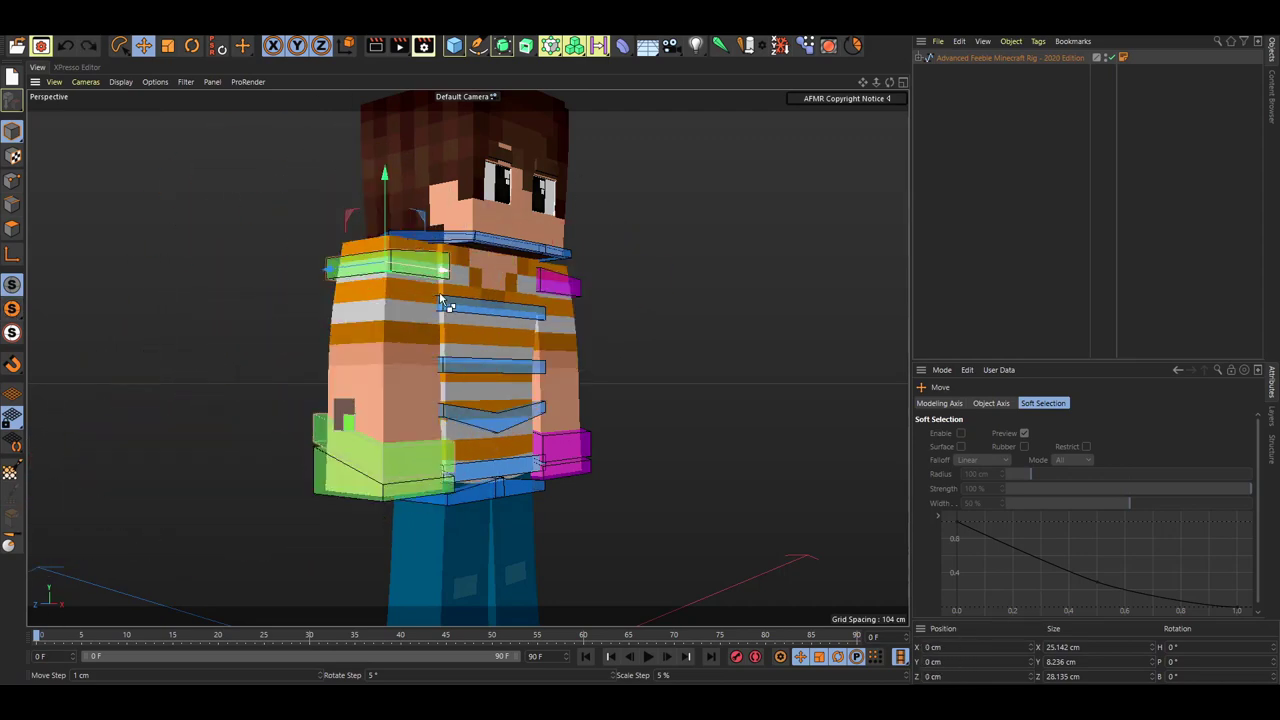
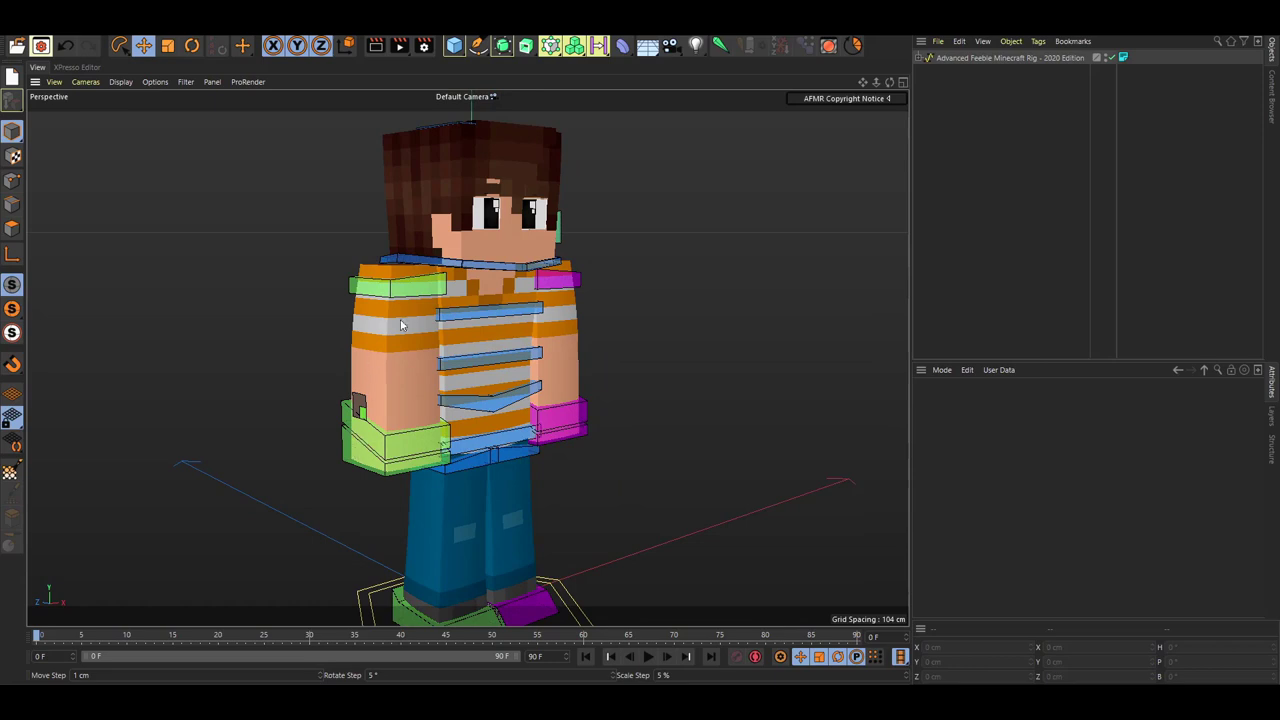
Step: Try both moving and rotating the C.ShoulderR control while watching the right arm, and undo the changes
{"action": "left_click", "coordinate": [413, 290]}
{"action": "left_click_drag", "start_coordinate": [310, 303], "coordinate": [360, 312]}
{"action": "key", "text": "ctrl+z"}
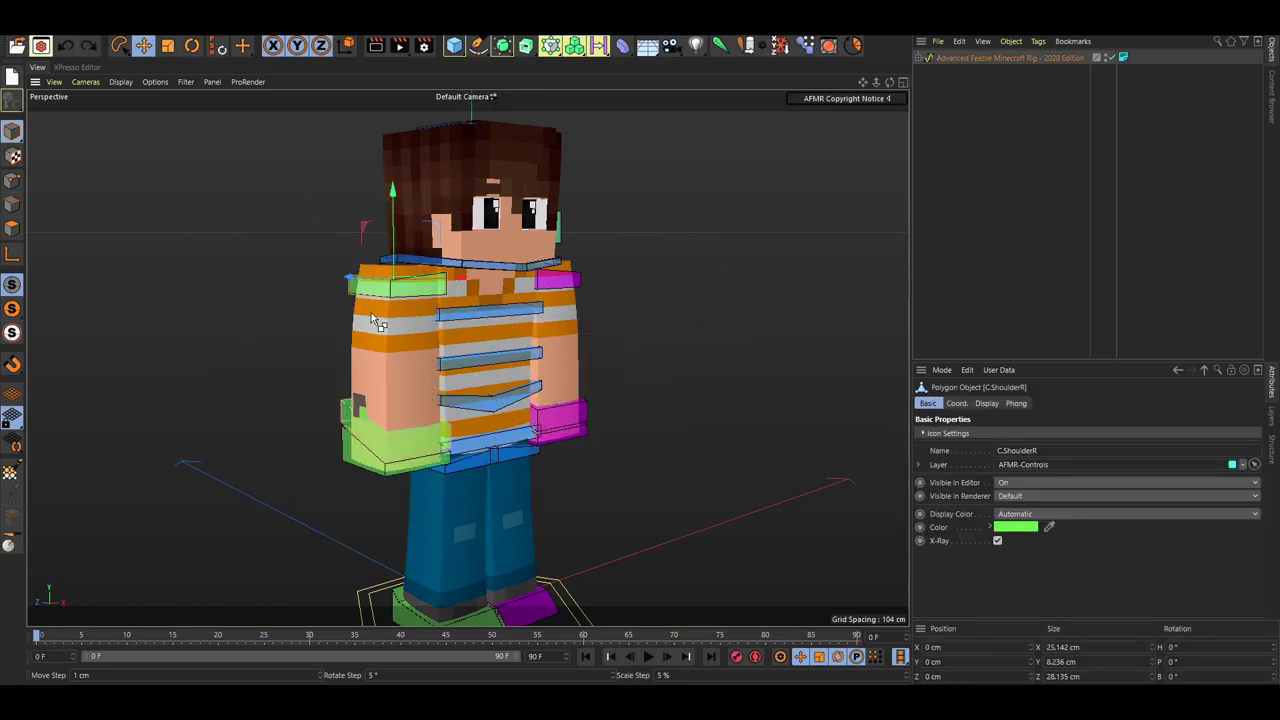
{"action": "key", "text": "r"}
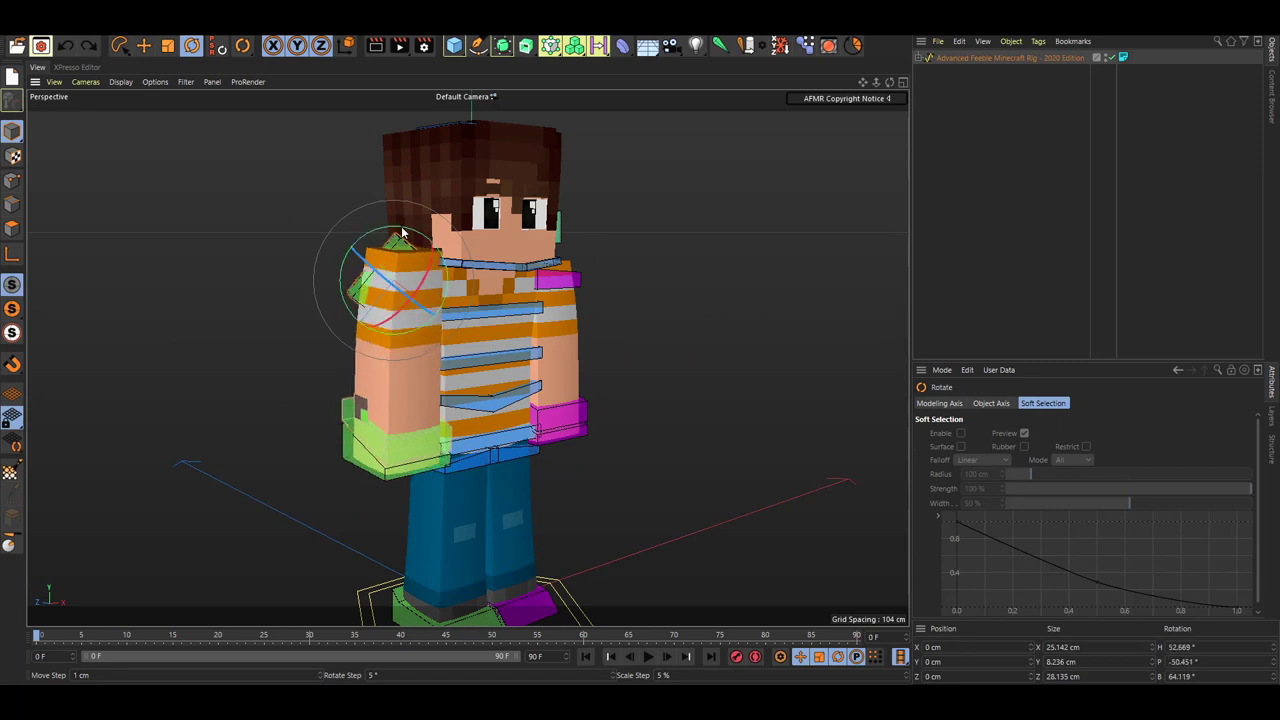
{"action": "left_click", "coordinate": [347, 288]}
{"action": "left_click_drag", "start_coordinate": [347, 288], "coordinate": [358, 349], "text": "alt"}
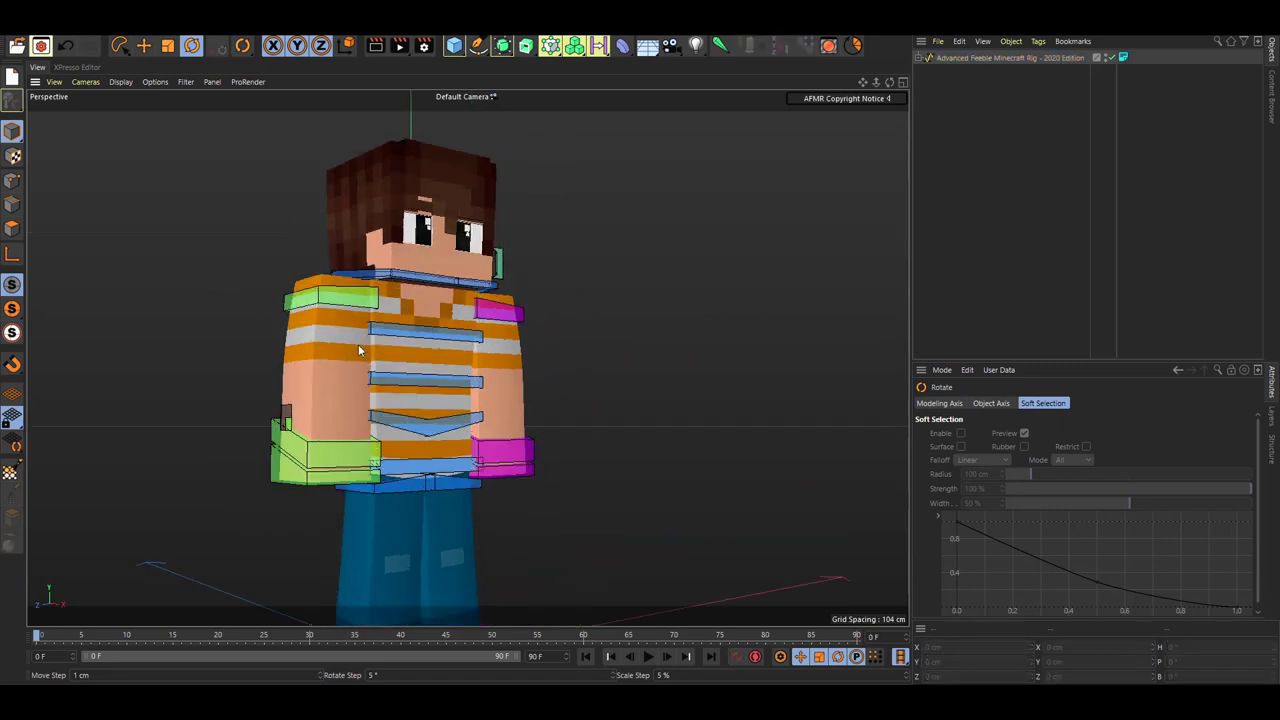
Step: Examine the rig's Animation/Smart settings, including Smart Move and Vibrate Dynamics, and clear the selection
{"action": "left_click", "coordinate": [970, 59]}
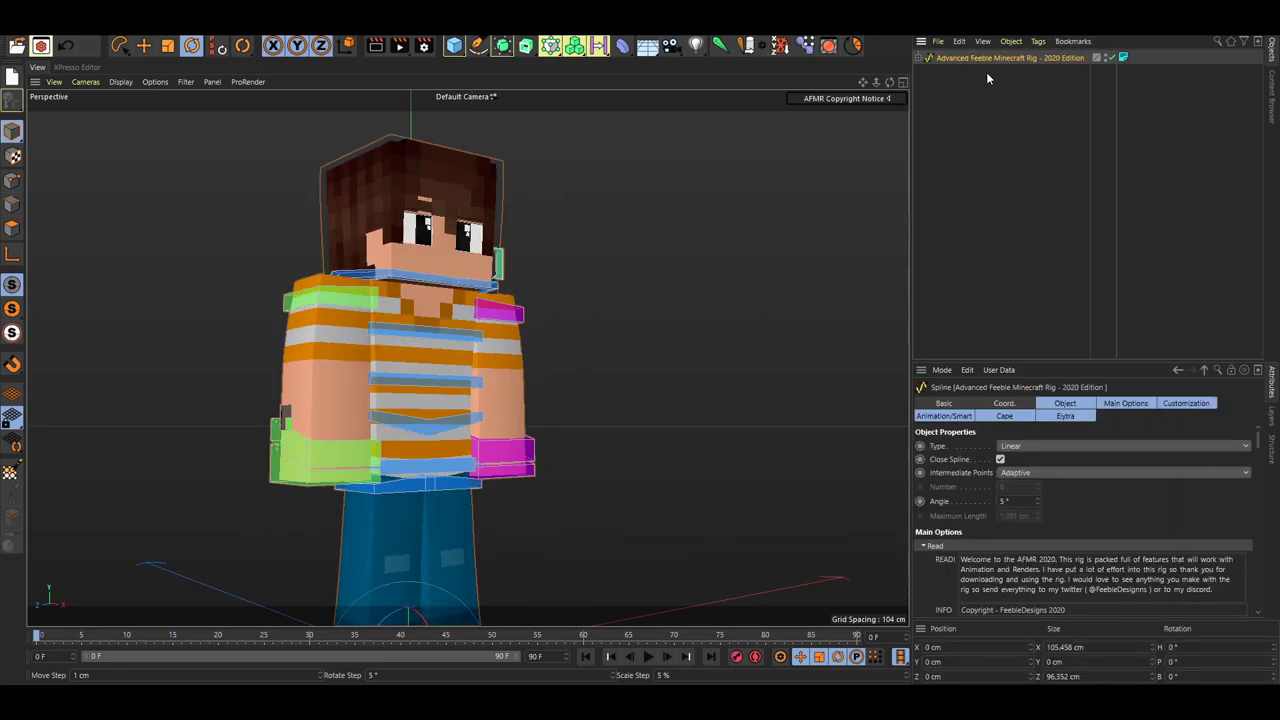
{"action": "left_click", "coordinate": [943, 416]}
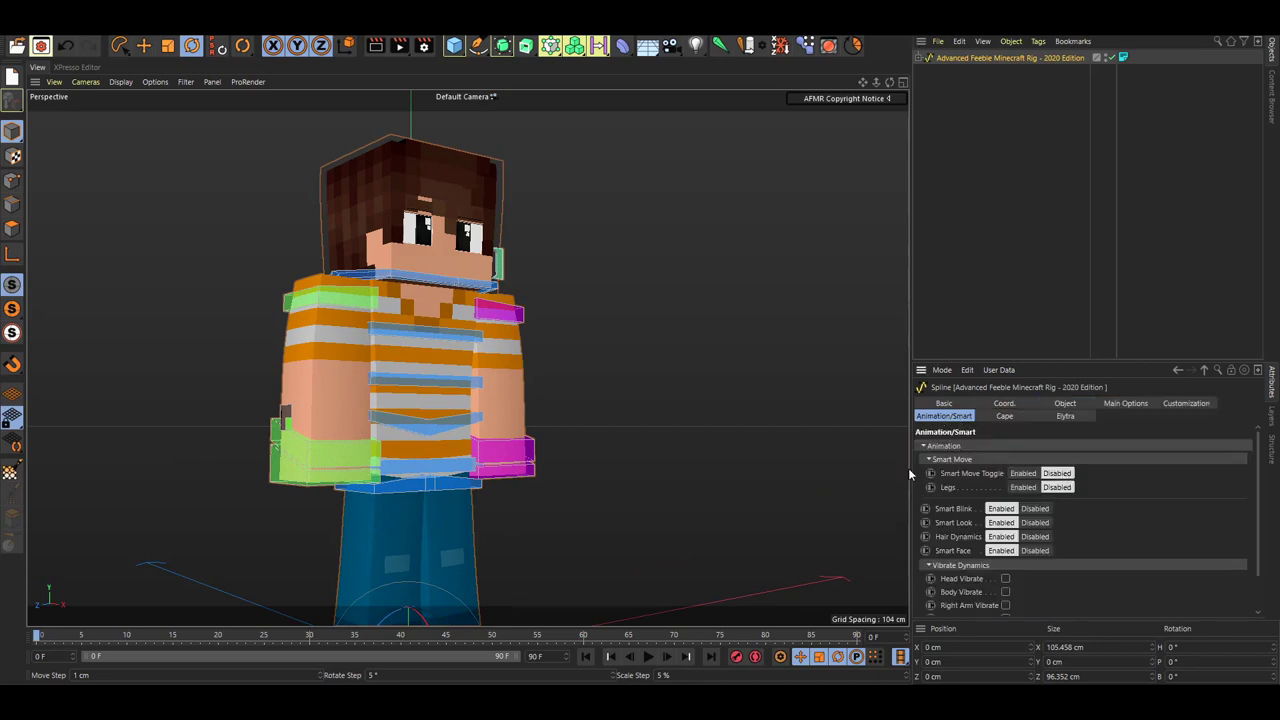
{"action": "left_click", "coordinate": [773, 417]}
{"action": "middle_click_drag", "start_coordinate": [716, 281], "coordinate": [826, 252], "text": "alt"}
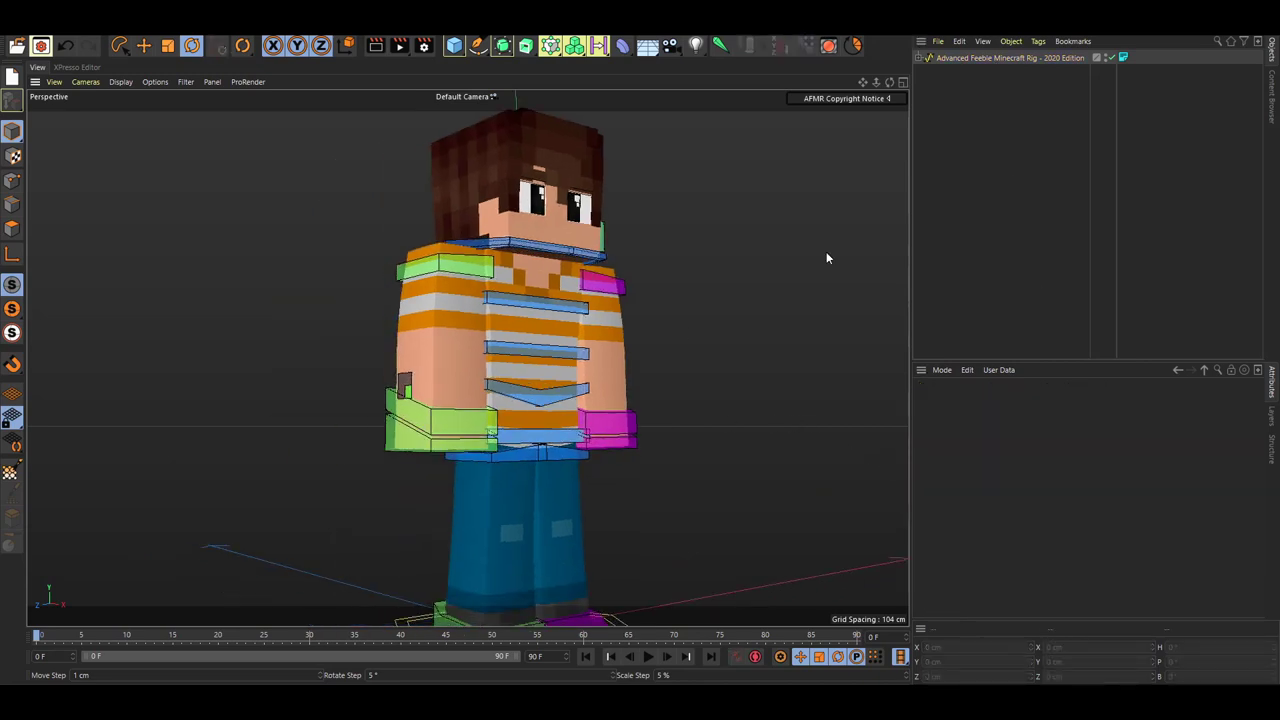
Step: Expand the rig's Joints/Controls hierarchy down to Arms and make G.HandR a child of C.ShoulderR
{"action": "left_click", "coordinate": [919, 58]}
{"action": "left_click", "coordinate": [932, 86]}
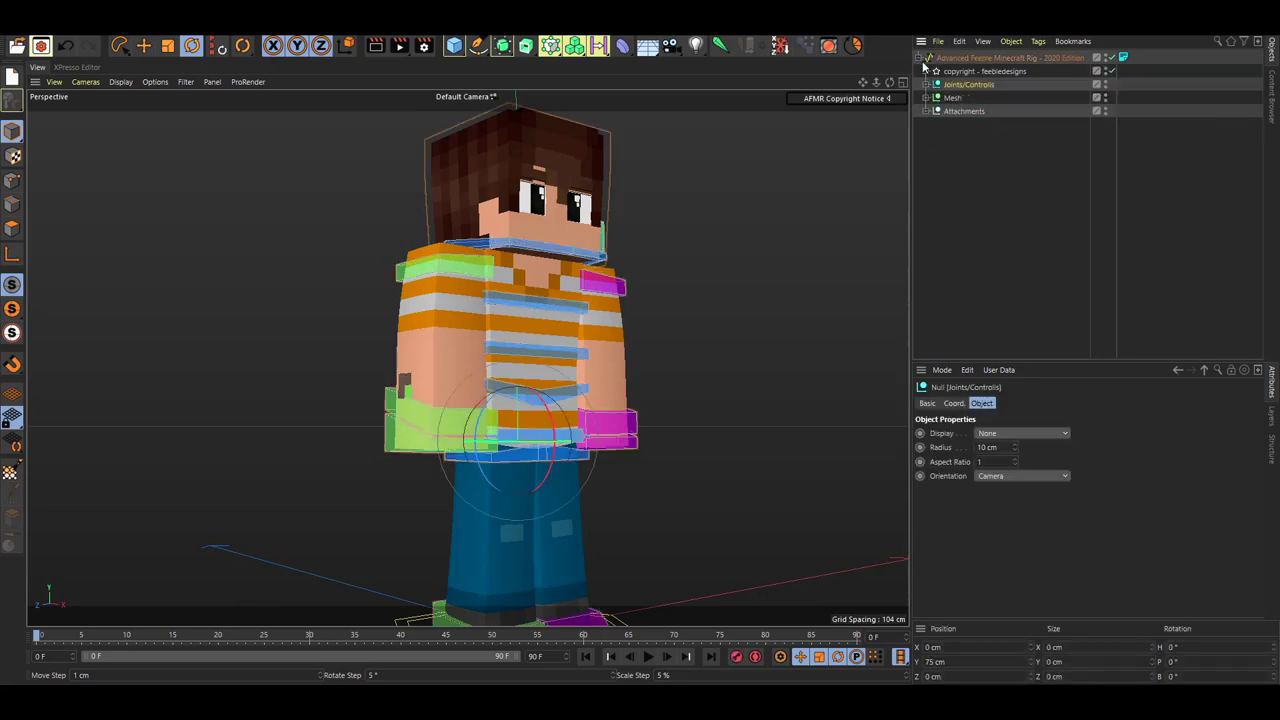
{"action": "left_click", "coordinate": [925, 85]}
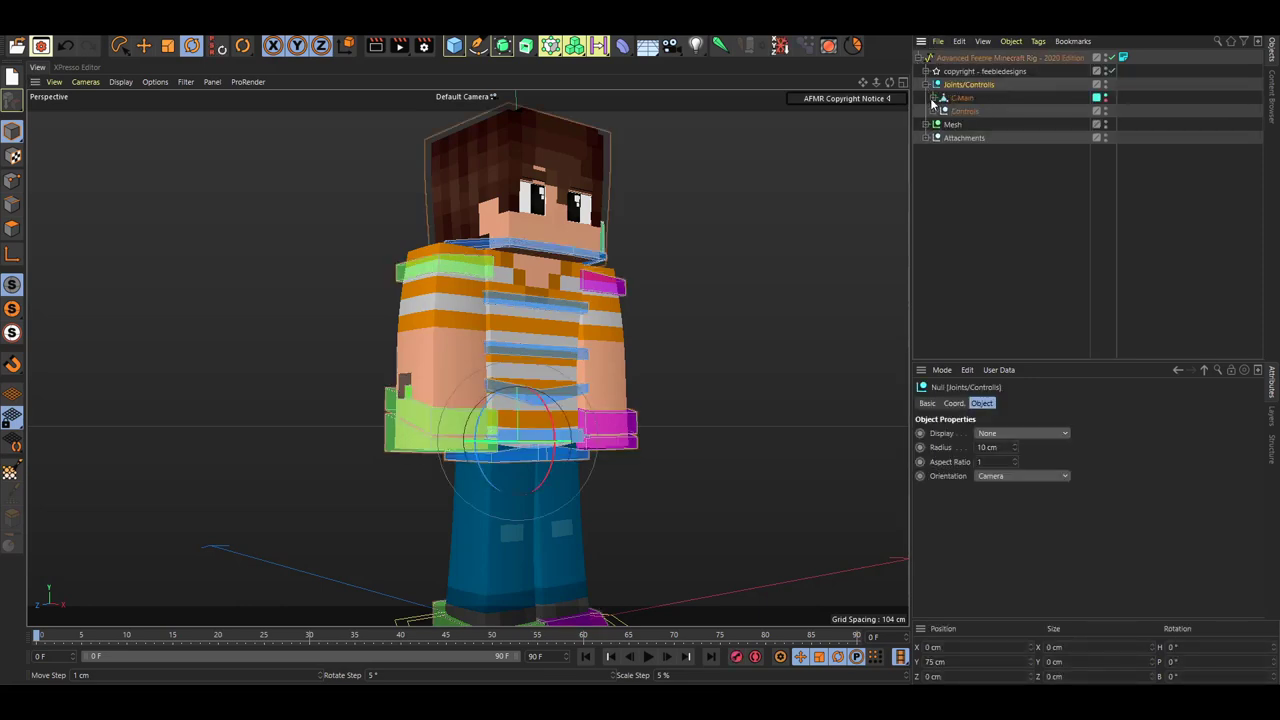
{"action": "left_click", "coordinate": [940, 112]}
{"action": "left_click", "coordinate": [949, 125]}
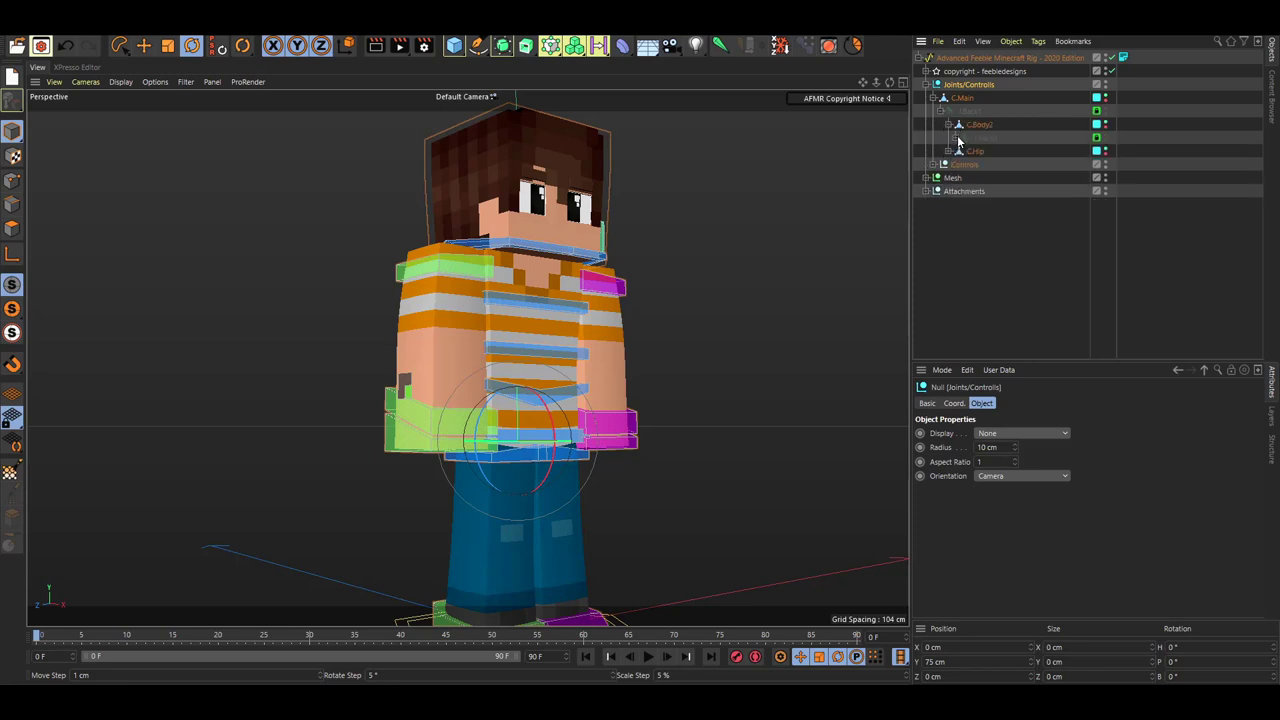
{"action": "left_click", "coordinate": [963, 151]}
{"action": "left_click", "coordinate": [971, 164]}
{"action": "left_click", "coordinate": [979, 177]}
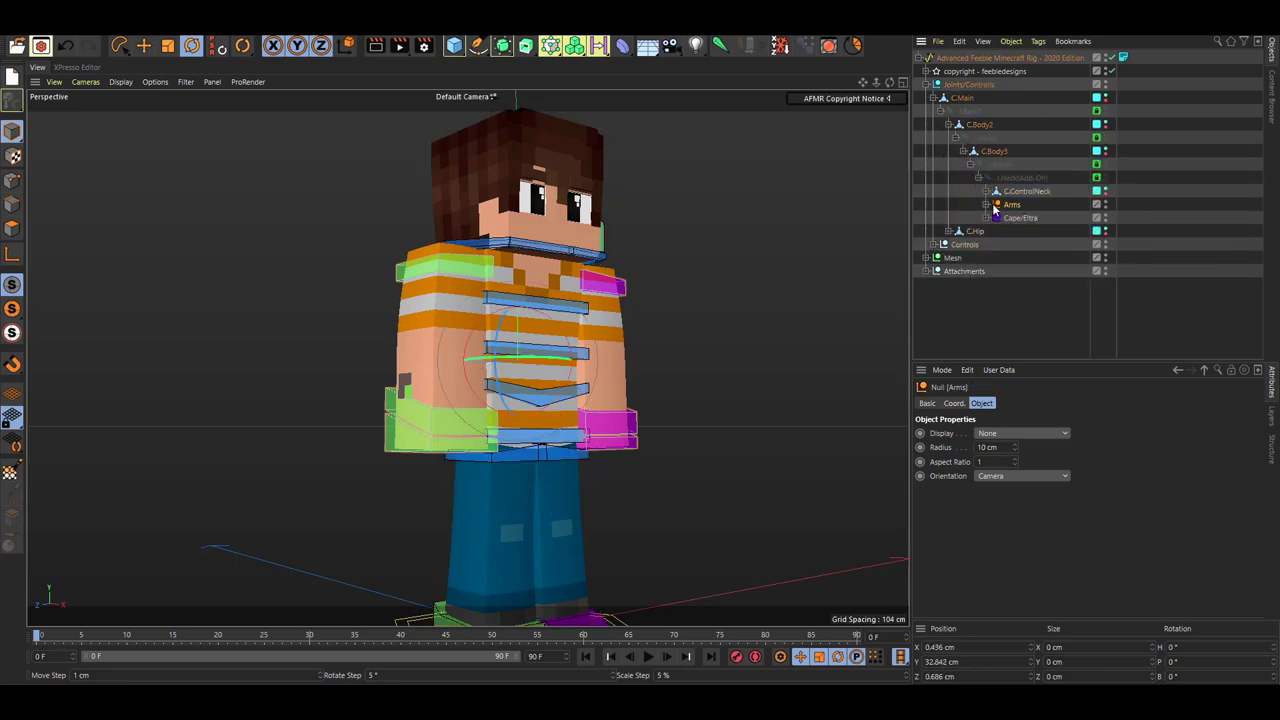
{"action": "left_click", "coordinate": [986, 204]}
{"action": "left_click", "coordinate": [1026, 247]}
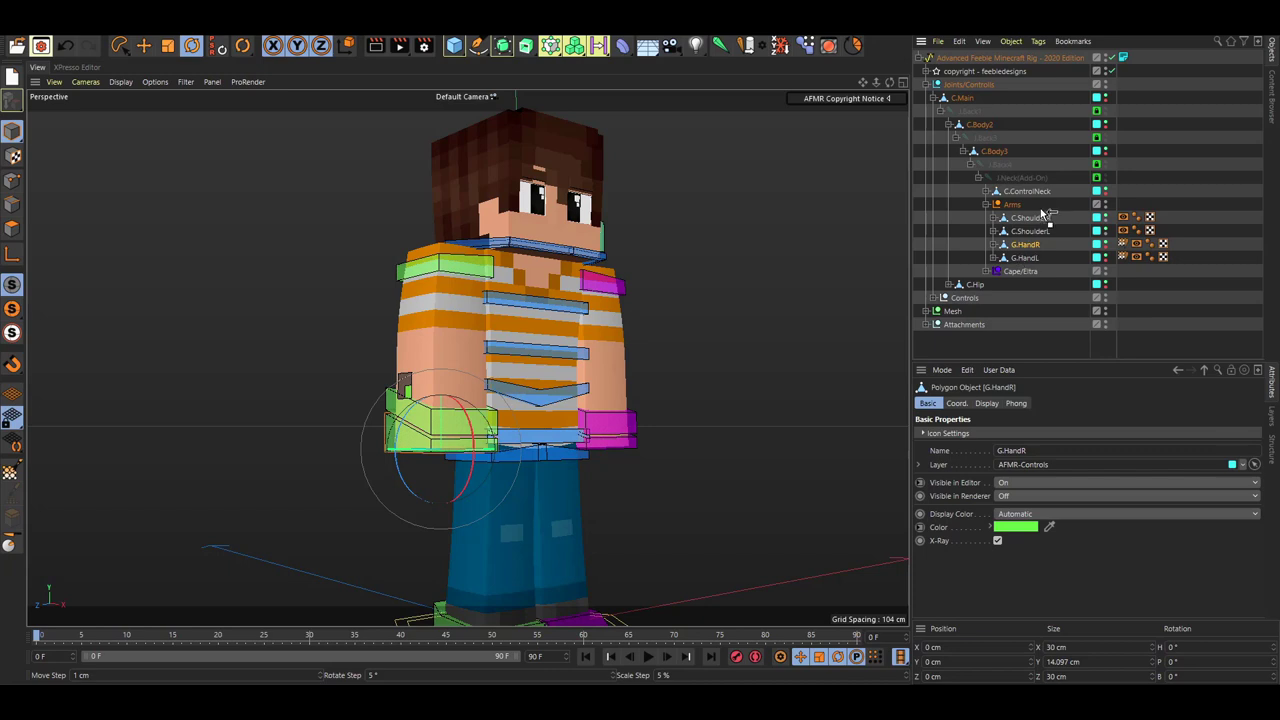
{"action": "left_click_drag", "start_coordinate": [1033, 222], "coordinate": [1033, 222]}
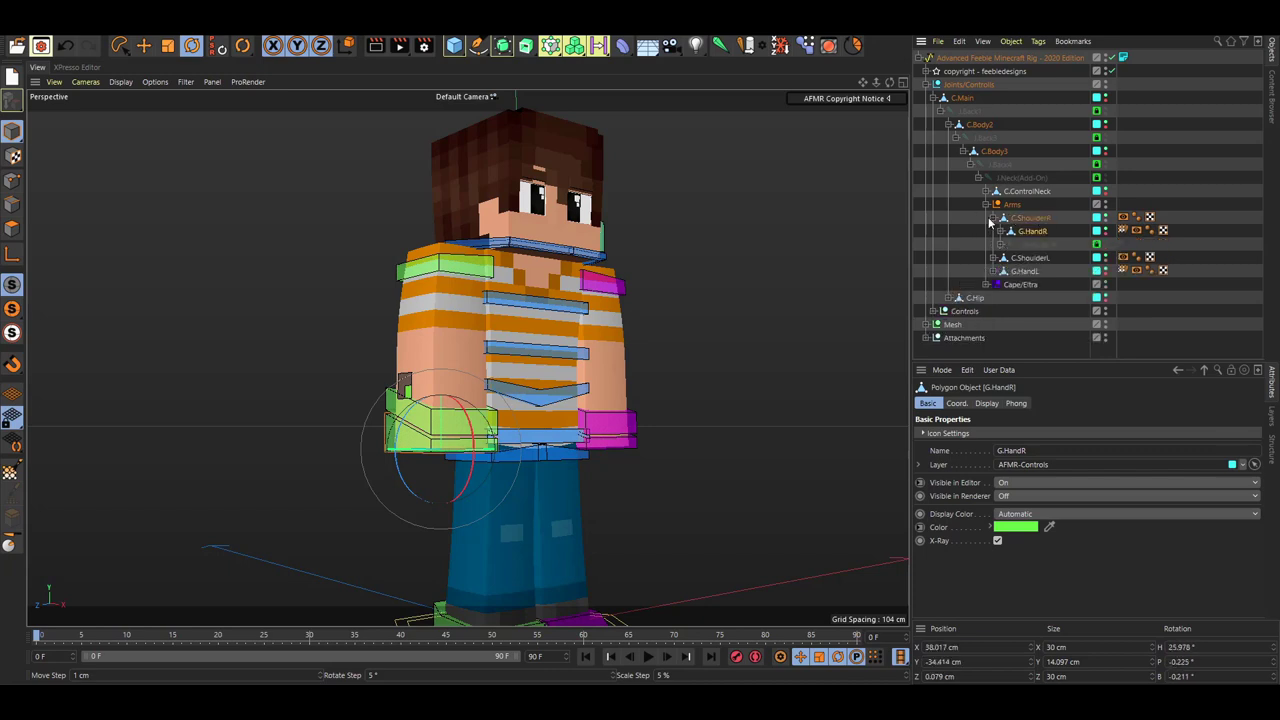
Step: Try rotating C.ShoulderR with the hand control parented to it, and undo the rotation
{"action": "left_click_drag", "start_coordinate": [656, 281], "coordinate": [543, 318], "text": "alt"}
{"action": "left_click", "coordinate": [453, 250]}
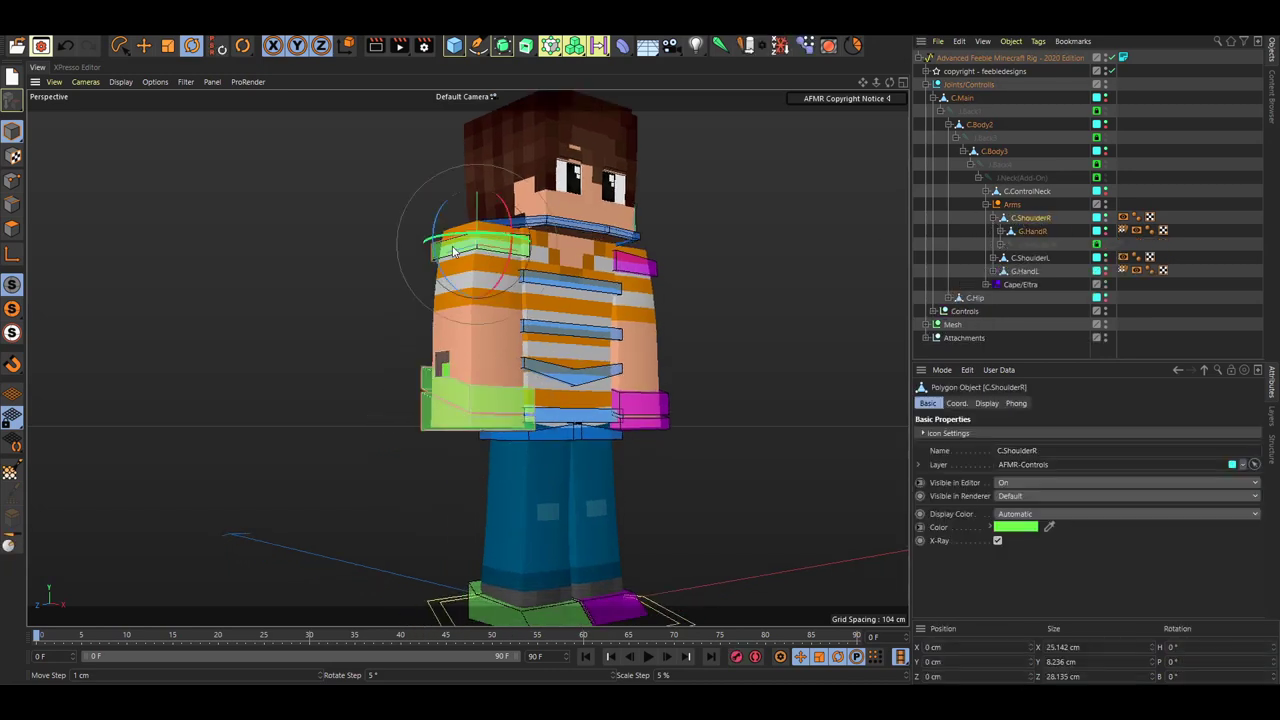
{"action": "left_click_drag", "start_coordinate": [436, 226], "coordinate": [485, 222]}
{"action": "key", "text": "ctrl+z"}
Step: Rotate C.ShoulderR about 65° in bank to raise the right arm sideways, and inspect the shoulder up close
{"action": "left_click", "coordinate": [388, 242]}
{"action": "left_click_drag", "start_coordinate": [388, 242], "coordinate": [428, 318], "text": "alt"}
{"action": "left_click", "coordinate": [428, 316]}
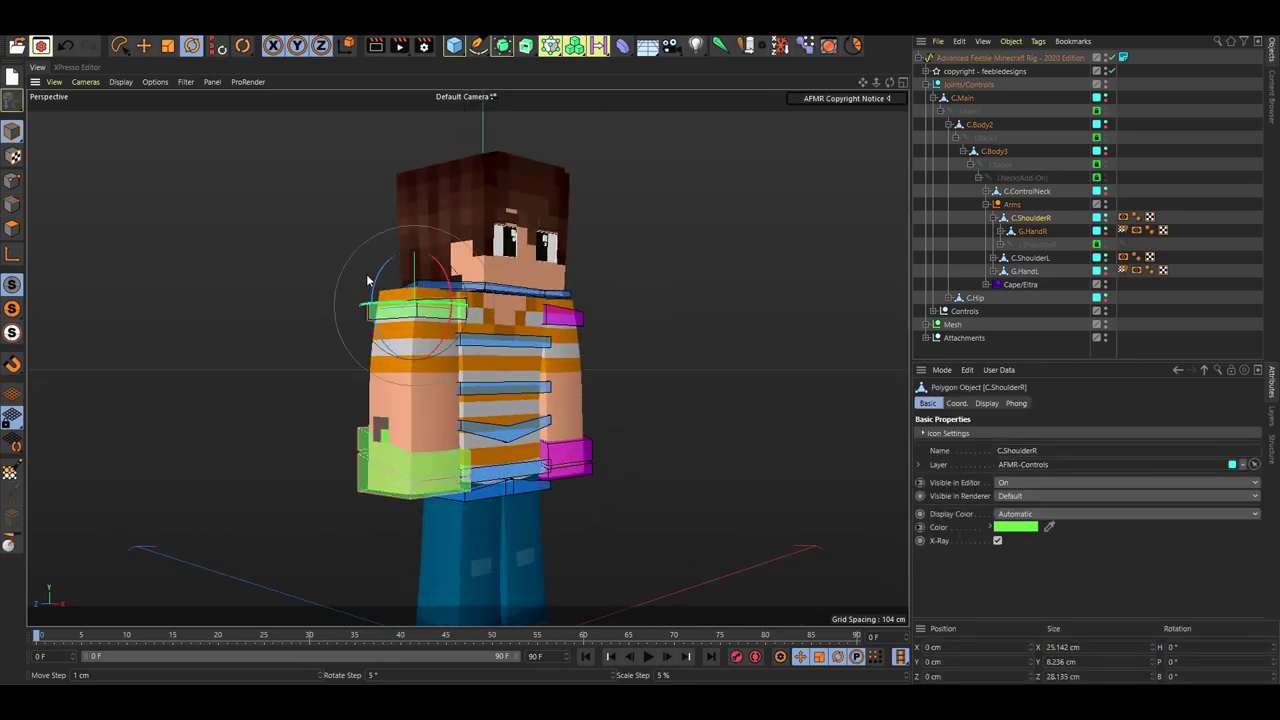
{"action": "left_click_drag", "start_coordinate": [377, 281], "coordinate": [323, 251]}
{"action": "key", "text": "e"}
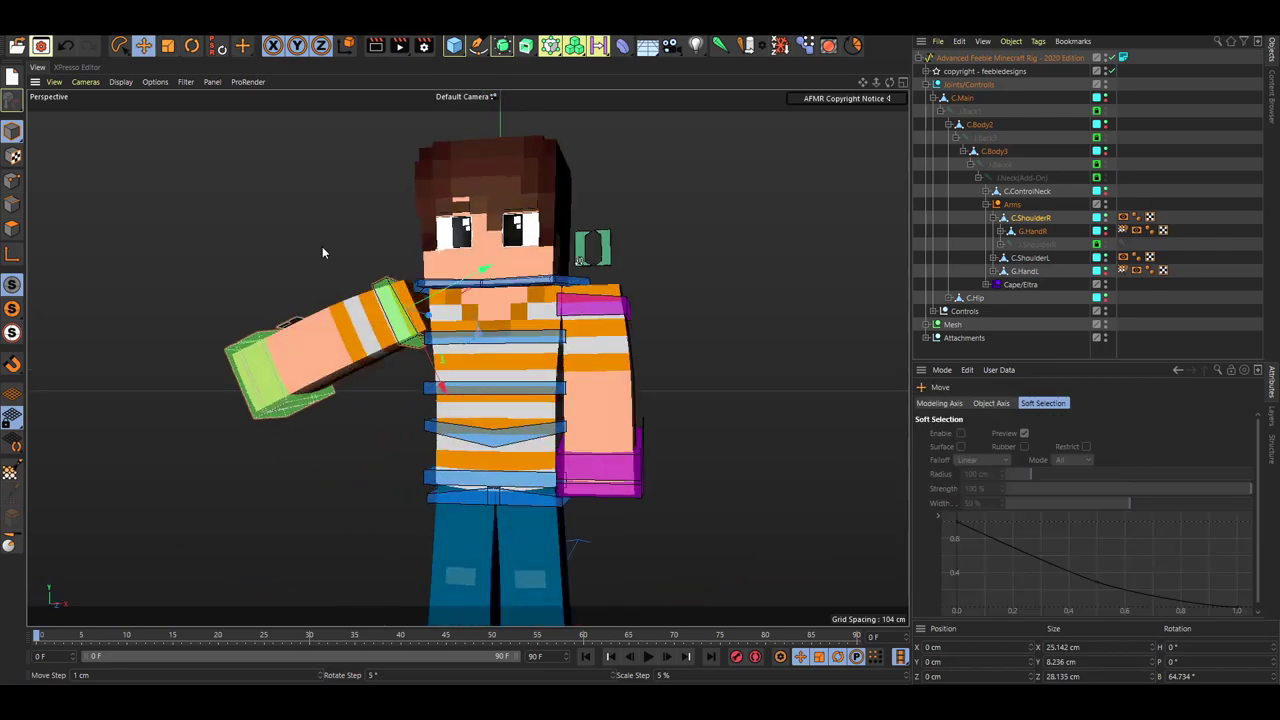
{"action": "scroll", "coordinate": [417, 341], "scroll_direction": "up", "scroll_amount": 5}
{"action": "left_click_drag", "start_coordinate": [447, 305], "coordinate": [392, 233], "text": "alt"}
{"action": "left_click_drag", "start_coordinate": [292, 181], "coordinate": [400, 186], "text": "alt"}
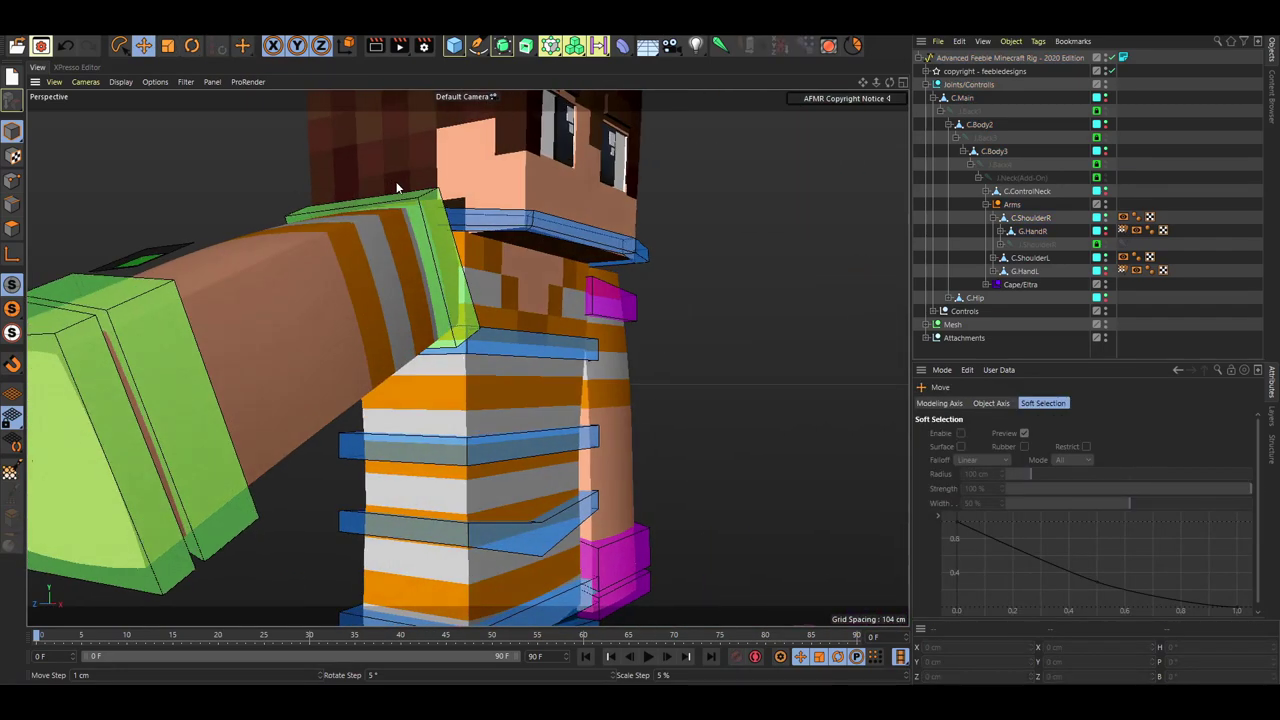
{"action": "scroll", "coordinate": [393, 230], "scroll_direction": "down", "scroll_amount": 4}
{"action": "left_click_drag", "start_coordinate": [391, 238], "coordinate": [428, 245], "text": "alt"}
Step: Bend the raised right arm by moving G.HandR to about X 45, Y -20, Z 16 cm
{"action": "left_click", "coordinate": [346, 374]}
{"action": "left_click_drag", "start_coordinate": [414, 368], "coordinate": [562, 342]}
{"action": "left_click_drag", "start_coordinate": [370, 250], "coordinate": [449, 253], "text": "alt"}
{"action": "left_click_drag", "start_coordinate": [449, 253], "coordinate": [380, 250]}
{"action": "left_click_drag", "start_coordinate": [380, 250], "coordinate": [706, 249], "text": "alt"}
{"action": "scroll", "coordinate": [706, 251], "scroll_direction": "down", "scroll_amount": 5}
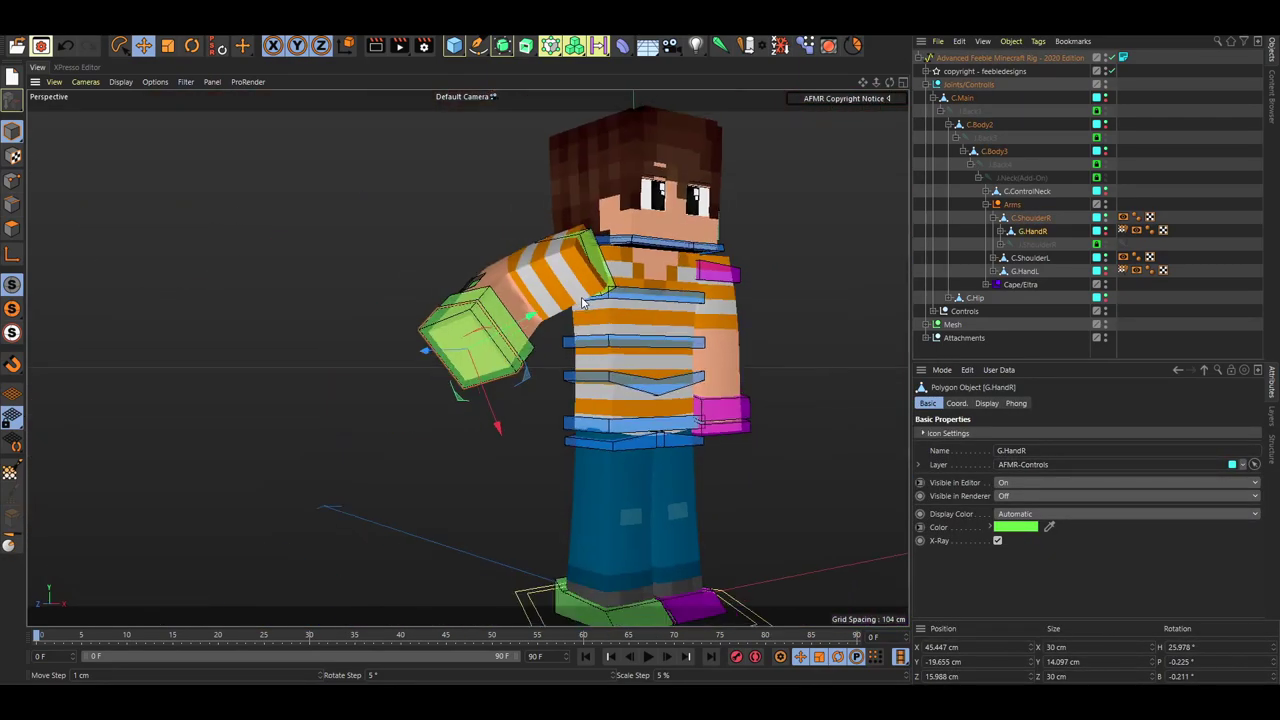
{"action": "middle_click_drag", "start_coordinate": [584, 301], "coordinate": [470, 352], "text": "alt"}
{"action": "left_click_drag", "start_coordinate": [384, 316], "coordinate": [406, 322], "text": "alt"}
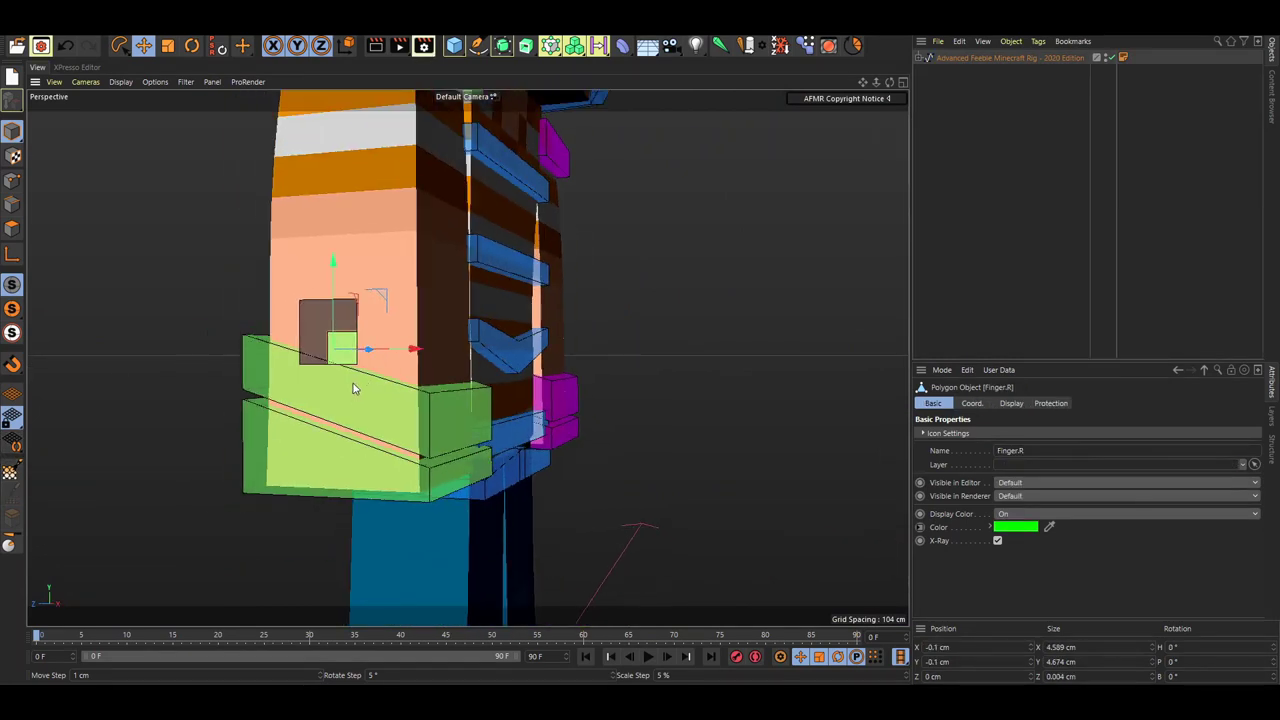
Step: Pose the right hand's fingers with the finger controls beside the forearm, and undo the last move
{"action": "left_click_drag", "start_coordinate": [353, 383], "coordinate": [267, 450]}
{"action": "left_click", "coordinate": [320, 392]}
{"action": "left_click_drag", "start_coordinate": [208, 390], "coordinate": [236, 412]}
{"action": "left_click_drag", "start_coordinate": [236, 412], "coordinate": [200, 388], "text": "alt"}
{"action": "left_click", "coordinate": [341, 486]}
{"action": "left_click_drag", "start_coordinate": [200, 388], "coordinate": [267, 415], "text": "alt"}
{"action": "key", "text": "ctrl+z"}
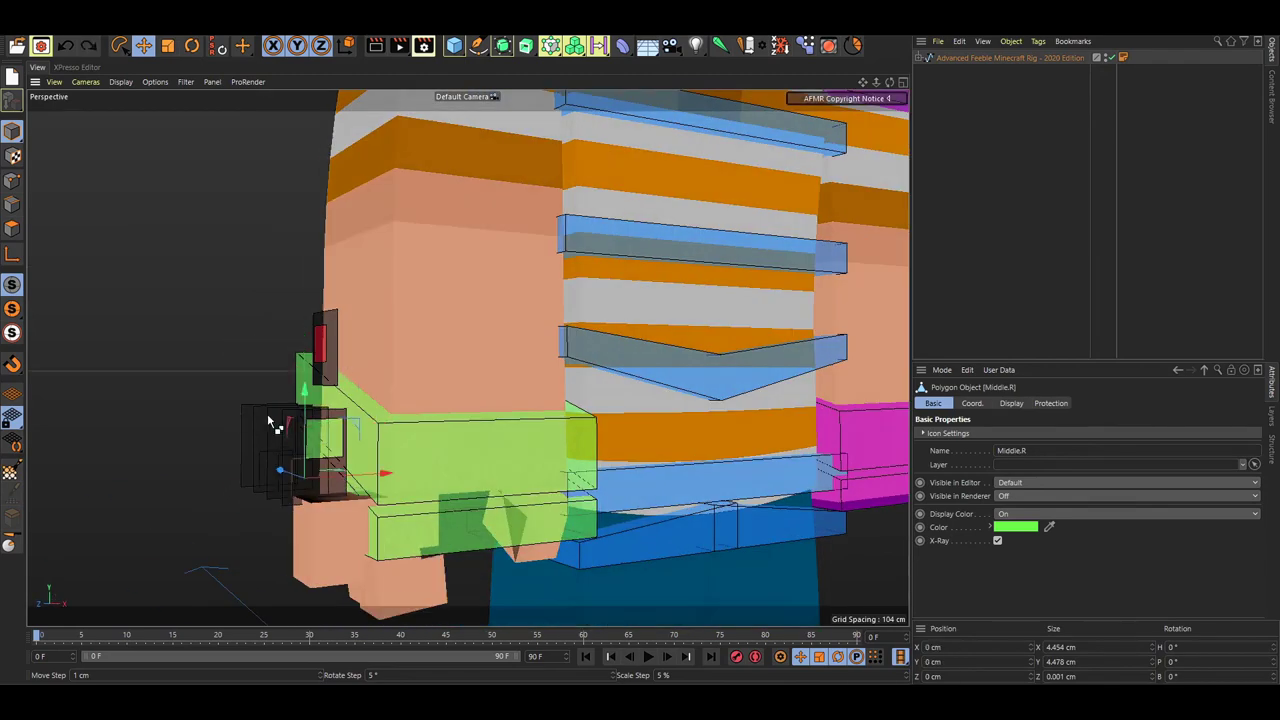
Step: Undo the recent finger pose changes on the right hand
{"action": "key", "text": "ctrl+z"}
{"action": "key", "text": "ctrl+z"}
{"action": "key", "text": "ctrl+z"}
{"action": "key", "text": "ctrl+z"}
{"action": "key", "text": "ctrl+z"}
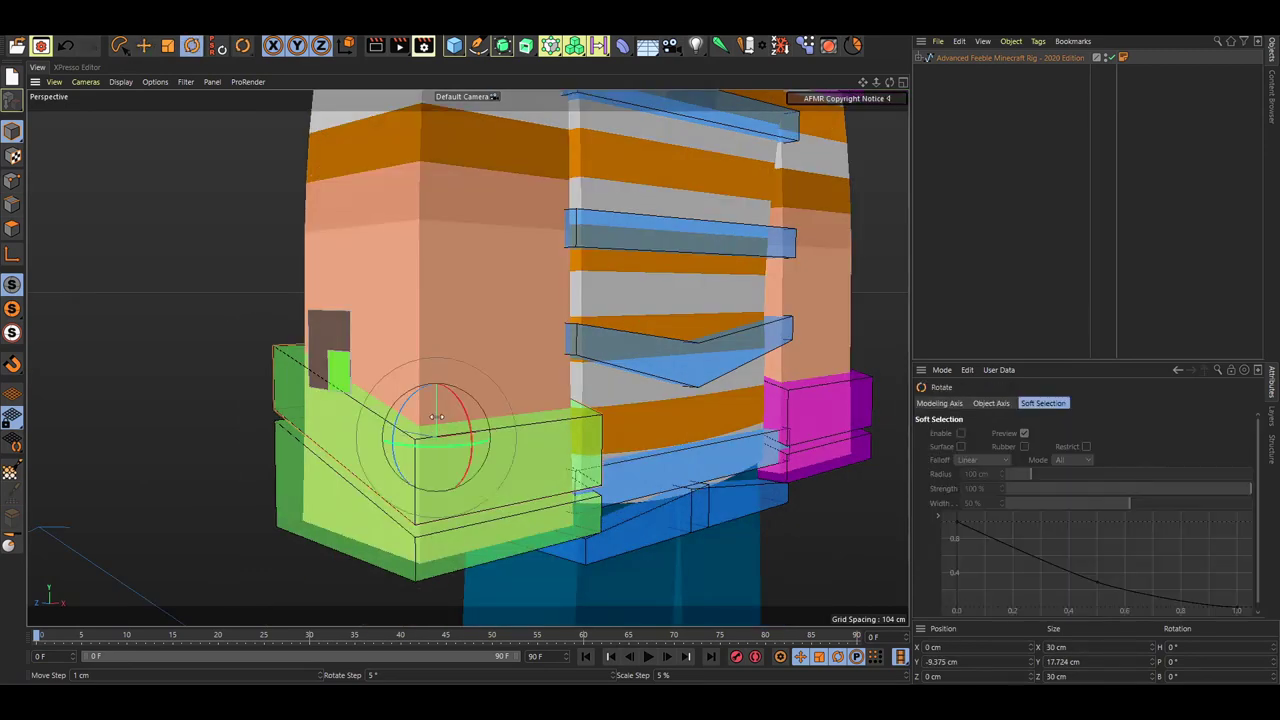
Step: Try rotating the green control around the right forearm, and undo the rotations
{"action": "left_click_drag", "start_coordinate": [417, 446], "coordinate": [470, 464]}
{"action": "key", "text": "ctrl+z"}
{"action": "key", "text": "ctrl+z"}
{"action": "key", "text": "ctrl+z"}
{"action": "key", "text": "ctrl+z"}
{"action": "left_click_drag", "start_coordinate": [401, 408], "coordinate": [255, 356]}
{"action": "key", "text": "ctrl+z"}
Step: Try moving the dark blue hip control at the waist, and undo the move
{"action": "scroll", "coordinate": [342, 390], "scroll_direction": "down", "scroll_amount": 4}
{"action": "left_click", "coordinate": [351, 444]}
{"action": "key", "text": "e"}
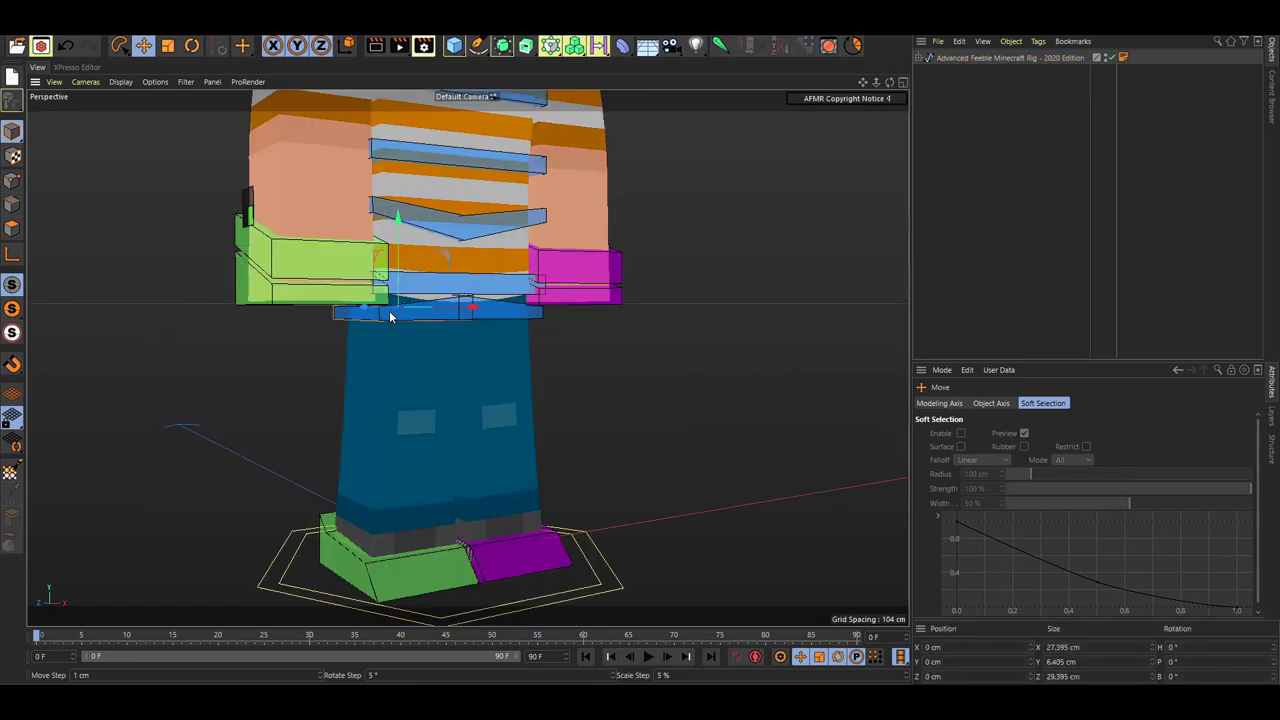
{"action": "left_click", "coordinate": [391, 313]}
{"action": "left_click_drag", "start_coordinate": [402, 358], "coordinate": [316, 415]}
{"action": "key", "text": "ctrl+z"}
Step: Raise and bend the right leg by moving G.LegR to about Y 34, Z -38 cm
{"action": "left_click", "coordinate": [305, 371]}
{"action": "middle_click_drag", "start_coordinate": [305, 371], "coordinate": [262, 353], "text": "alt"}
{"action": "left_click_drag", "start_coordinate": [262, 353], "coordinate": [420, 335], "text": "alt"}
{"action": "left_click_drag", "start_coordinate": [327, 288], "coordinate": [275, 357]}
{"action": "left_click", "coordinate": [271, 451]}
{"action": "scroll", "coordinate": [303, 377], "scroll_direction": "up", "scroll_amount": 3}
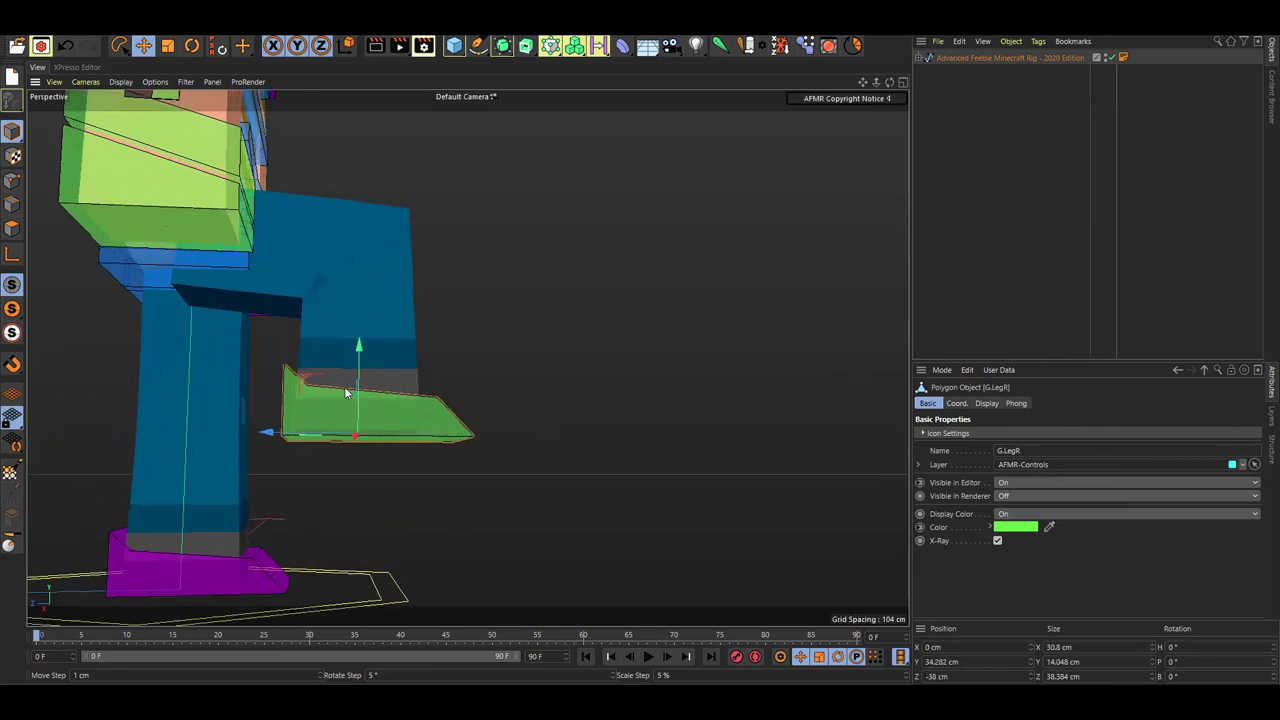
Step: Try tilting the raised right foot by rotating the G.LegR control
{"action": "scroll", "coordinate": [317, 397], "scroll_direction": "up", "scroll_amount": 3}
{"action": "key", "text": "r"}
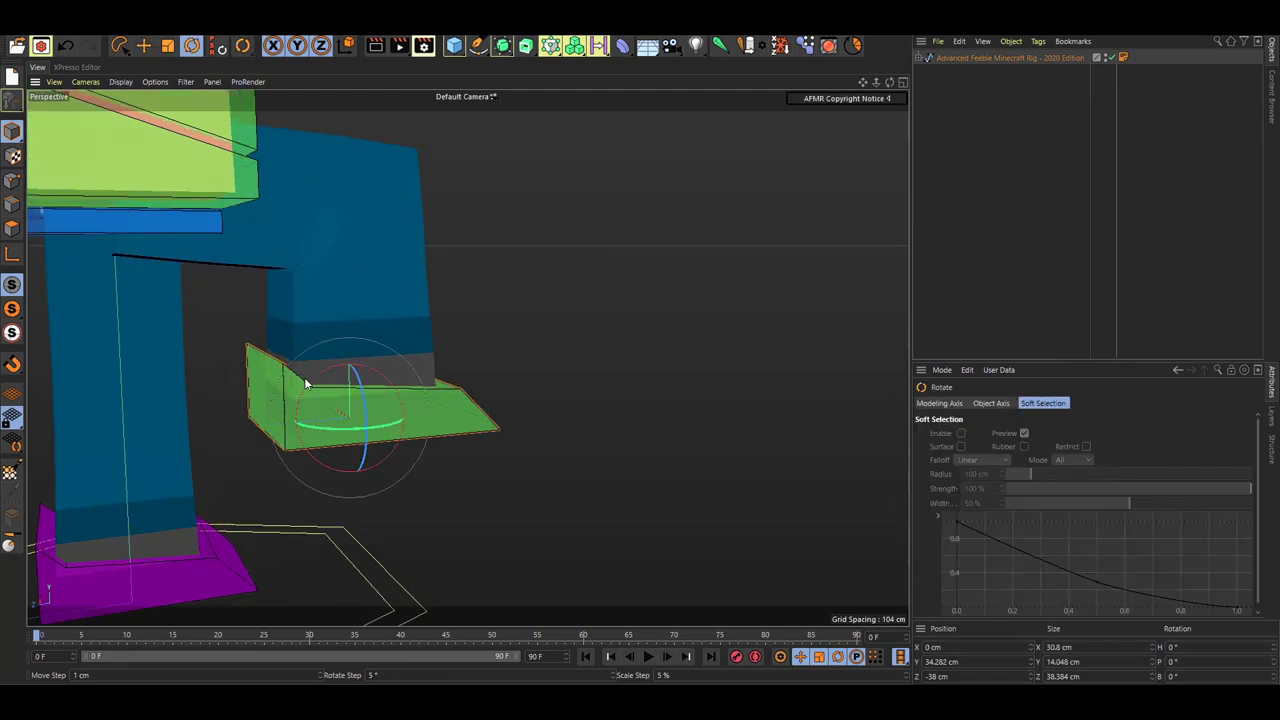
{"action": "left_click_drag", "start_coordinate": [315, 383], "coordinate": [345, 355]}
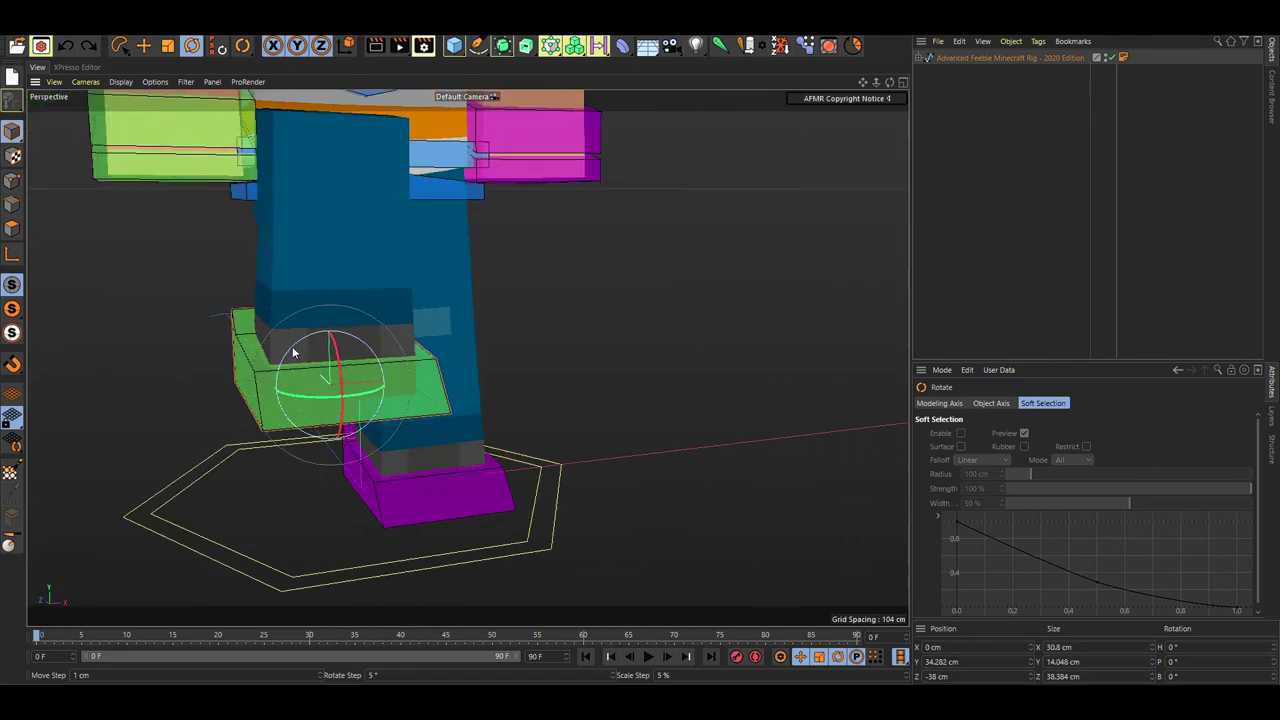
{"action": "left_click_drag", "start_coordinate": [293, 353], "coordinate": [343, 337]}
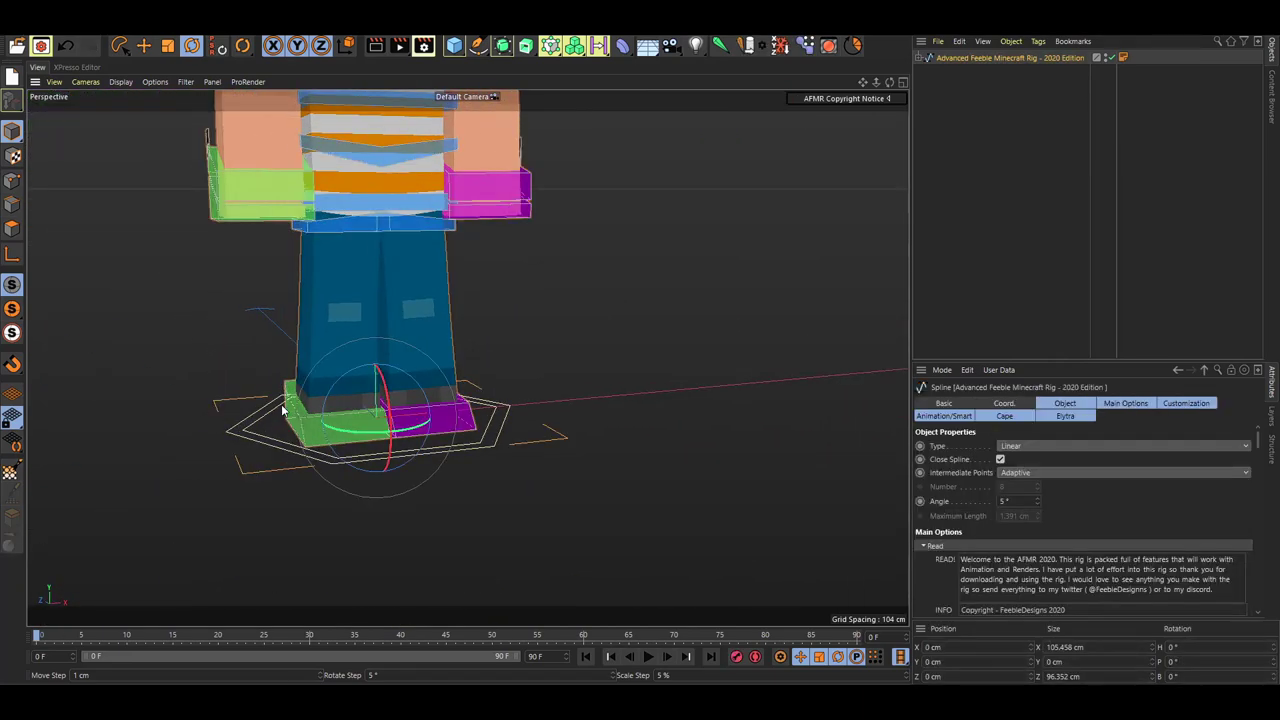
Step: Try moving the whole character with the main rig spline at its feet, undo the moves, and deselect it
{"action": "key", "text": "e"}
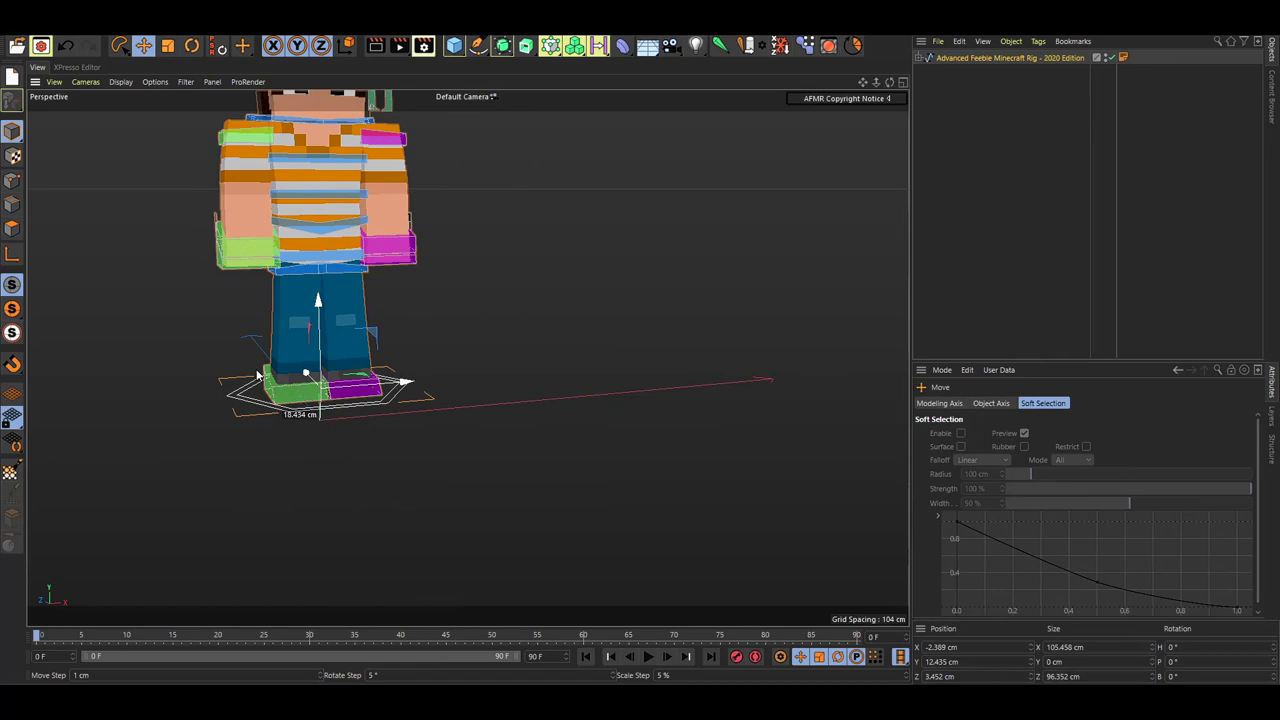
{"action": "left_click_drag", "start_coordinate": [257, 375], "coordinate": [353, 436]}
{"action": "key", "text": "ctrl+z"}
{"action": "key", "text": "r"}
{"action": "key", "text": "ctrl+z"}
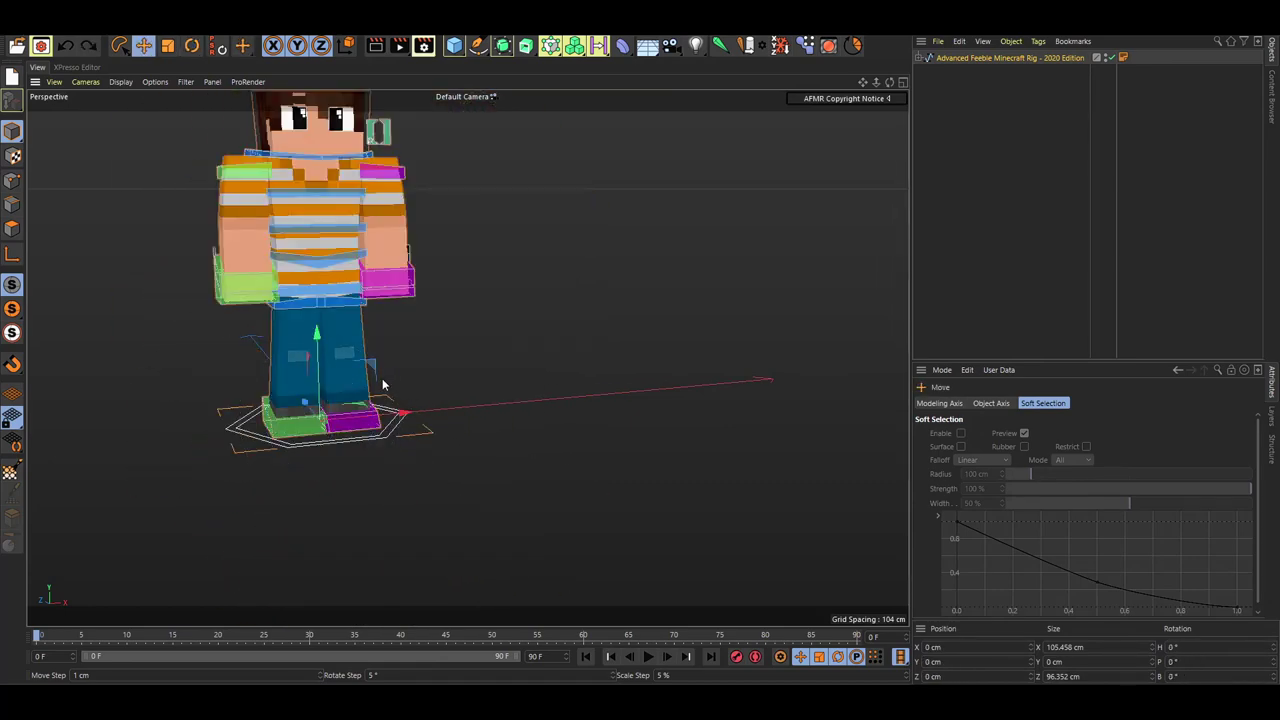
{"action": "left_click_drag", "start_coordinate": [382, 380], "coordinate": [340, 437]}
{"action": "key", "text": "ctrl+z"}
{"action": "left_click", "coordinate": [483, 374]}
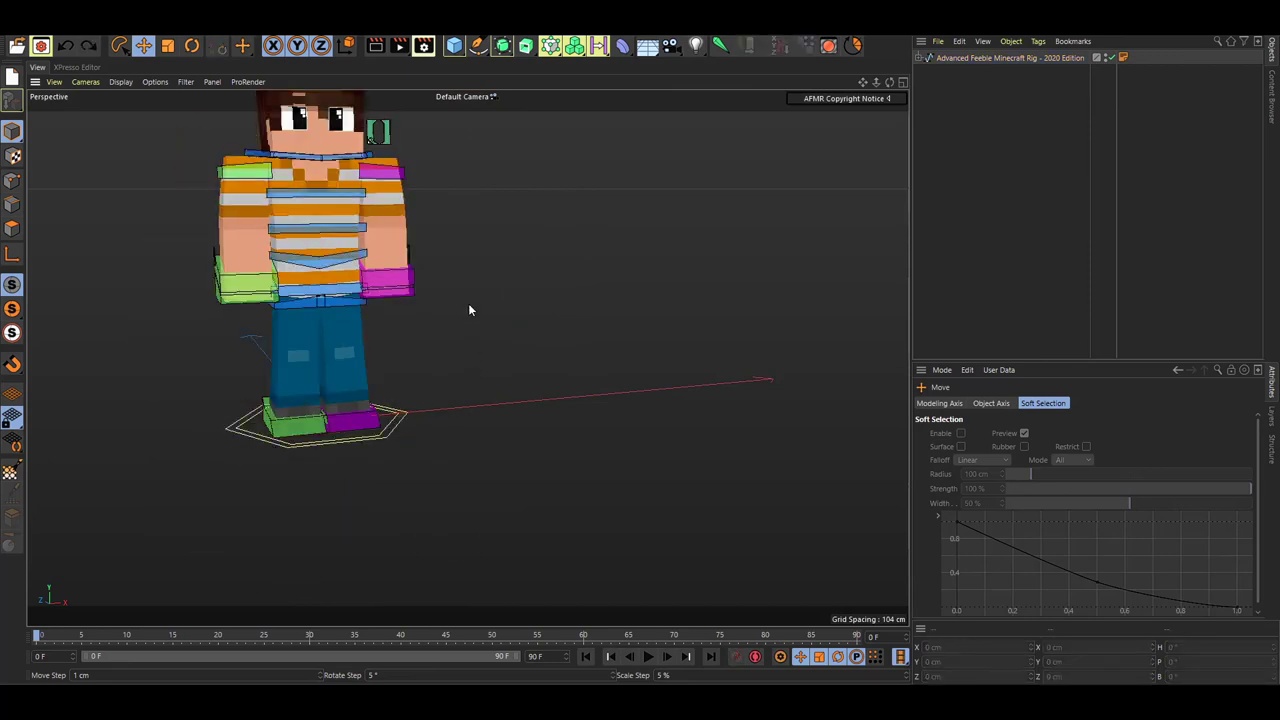
Step: Select C.Userdata beside the head and toggle its parent generator to unfold the face control board
{"action": "middle_click_drag", "start_coordinate": [470, 305], "coordinate": [645, 400], "text": "alt"}
{"action": "left_click_drag", "start_coordinate": [645, 400], "coordinate": [600, 345], "text": "alt"}
{"action": "scroll", "coordinate": [590, 328], "scroll_direction": "up", "scroll_amount": 5}
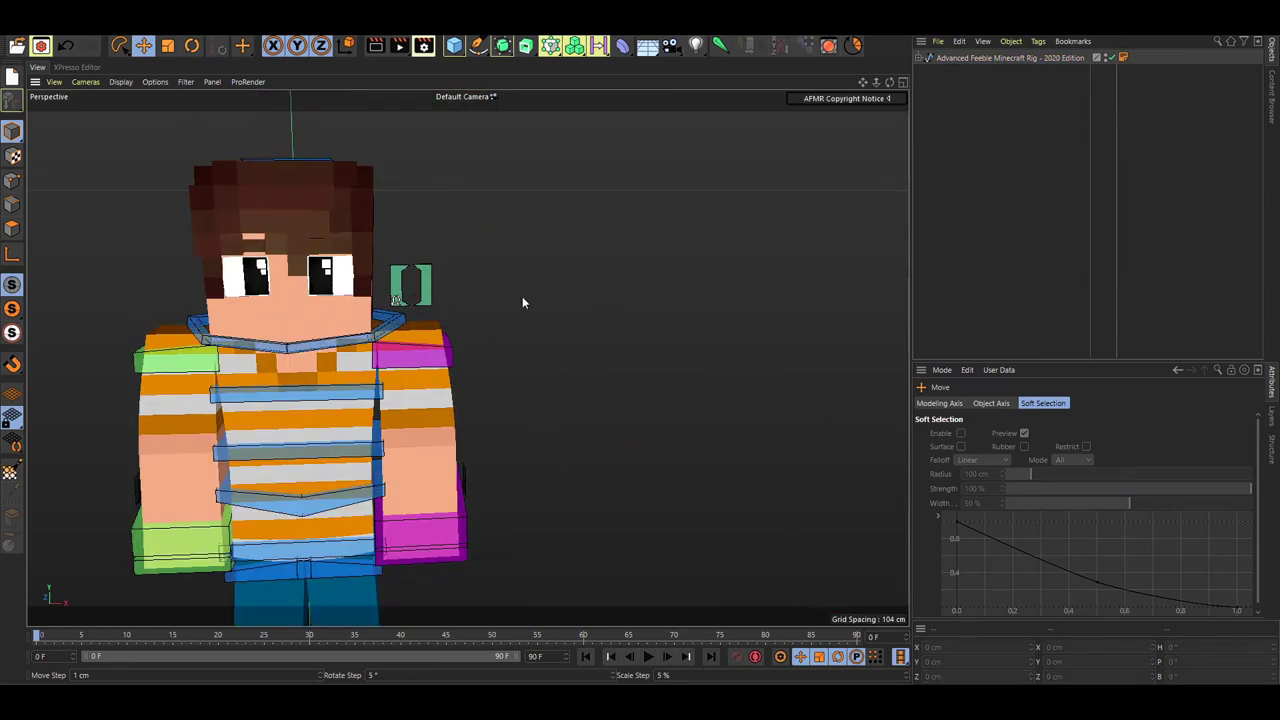
{"action": "left_click_drag", "start_coordinate": [522, 302], "coordinate": [397, 257], "text": "alt"}
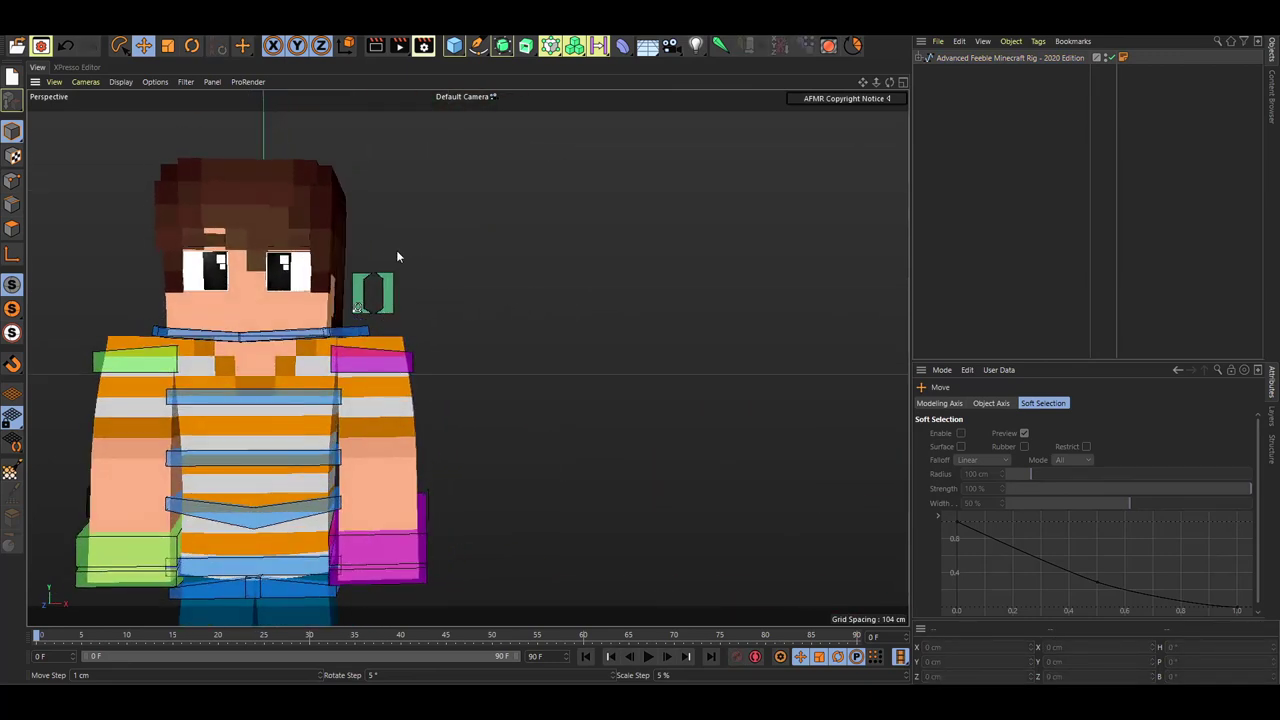
{"action": "left_click_drag", "start_coordinate": [351, 313], "coordinate": [344, 341], "text": "alt"}
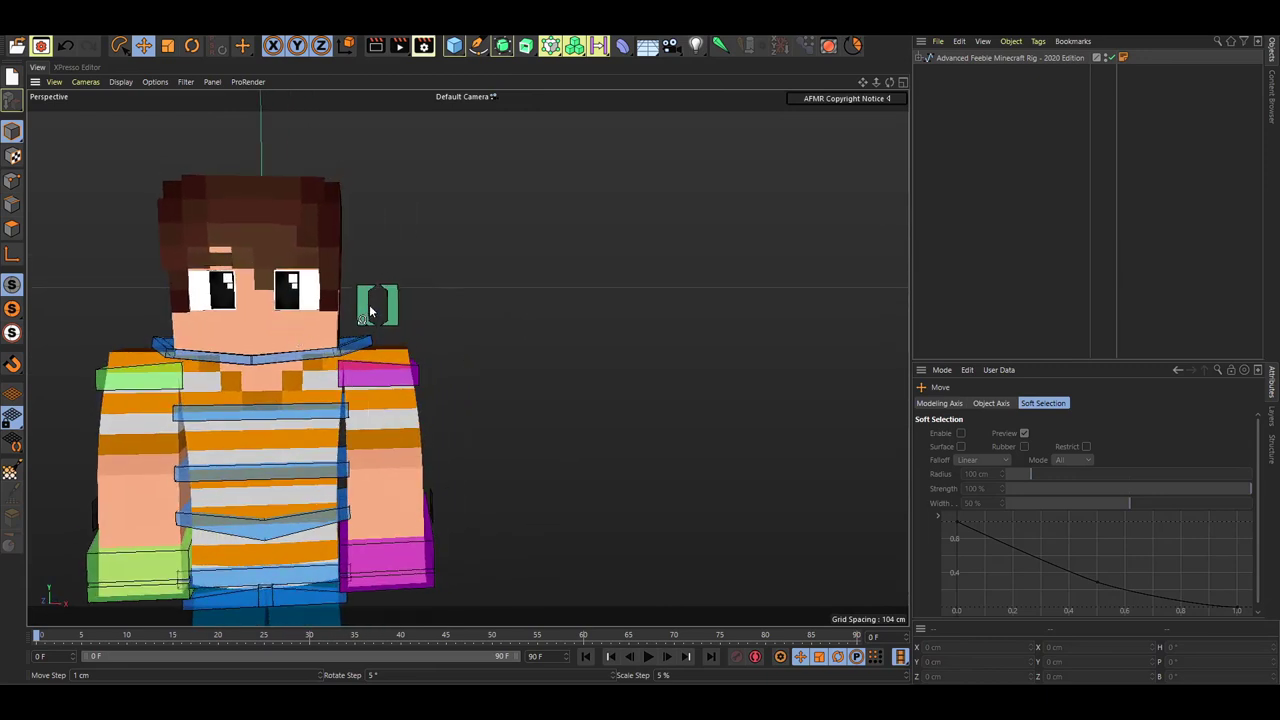
{"action": "middle_click_drag", "start_coordinate": [369, 312], "coordinate": [300, 318], "text": "alt"}
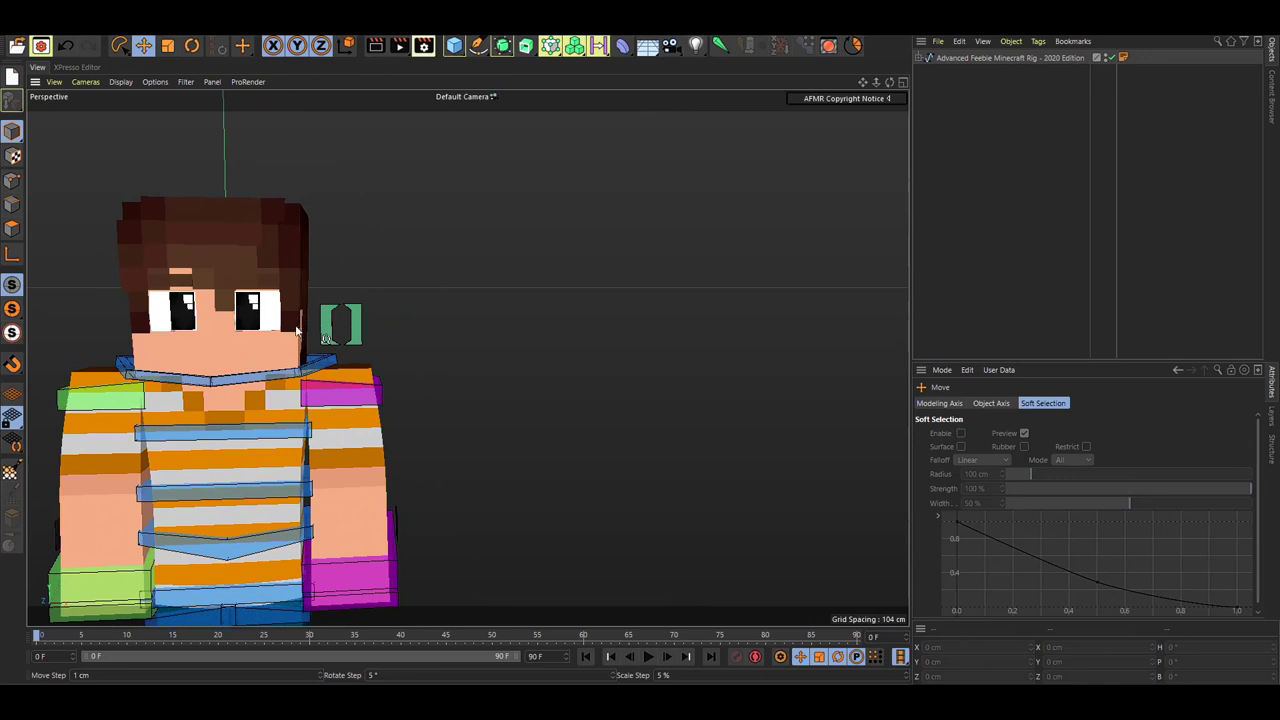
{"action": "left_click", "coordinate": [355, 328]}
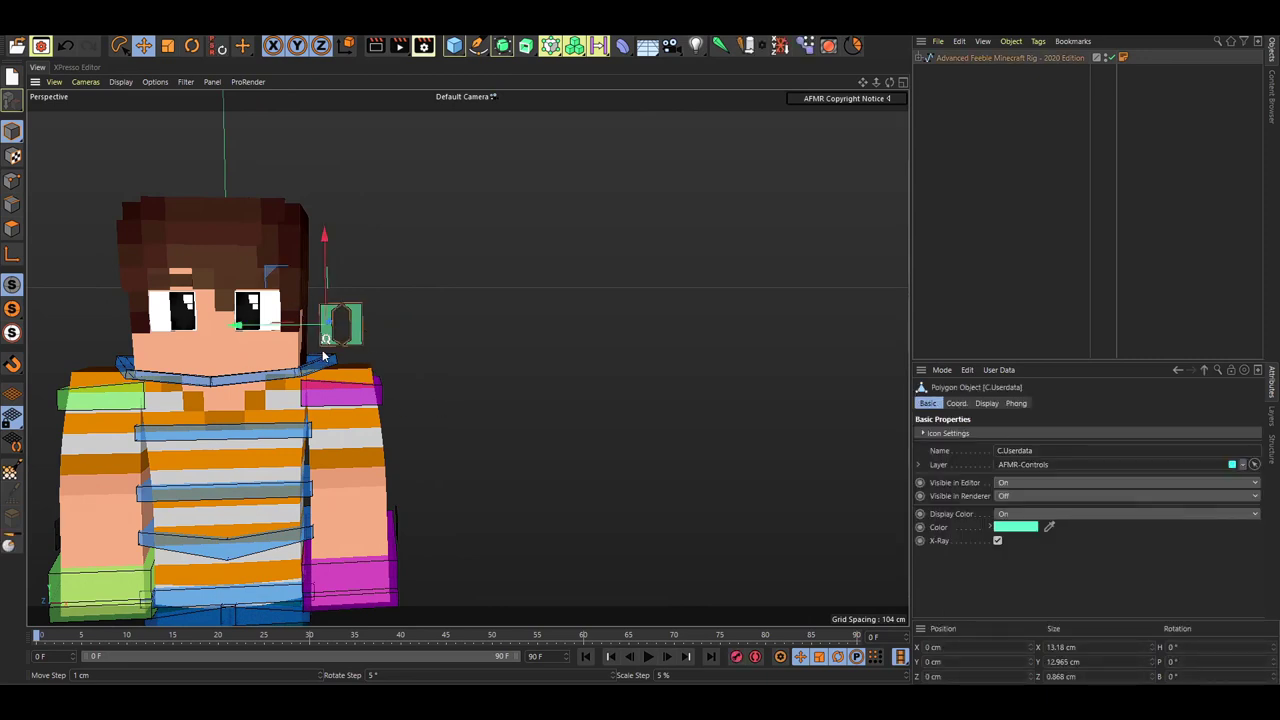
{"action": "key", "text": "q"}
{"action": "mouse_move", "coordinate": [329, 340]}
{"action": "right_mouse_down", "text": "alt"}
{"action": "mouse_move", "coordinate": [495, 261]}
{"action": "mouse_move", "coordinate": [314, 355]}
{"action": "right_mouse_up", "text": "alt"}
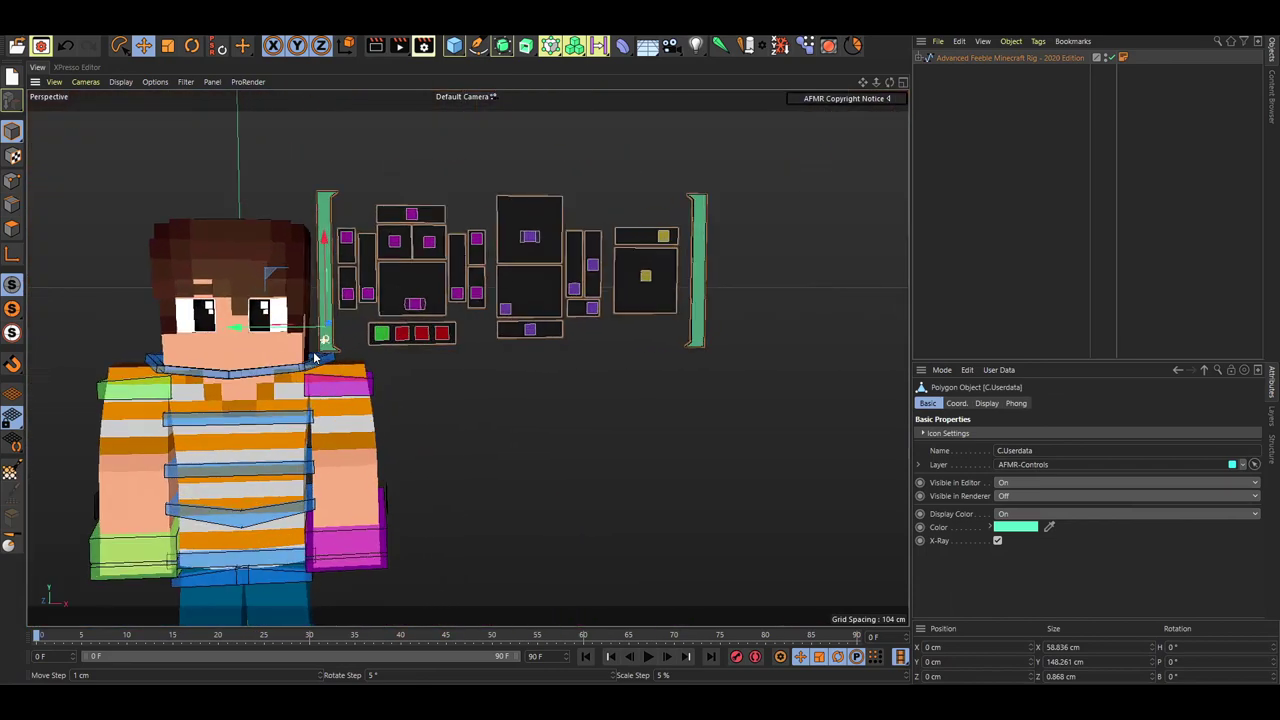
{"action": "scroll", "coordinate": [316, 352], "scroll_direction": "up", "scroll_amount": 2}
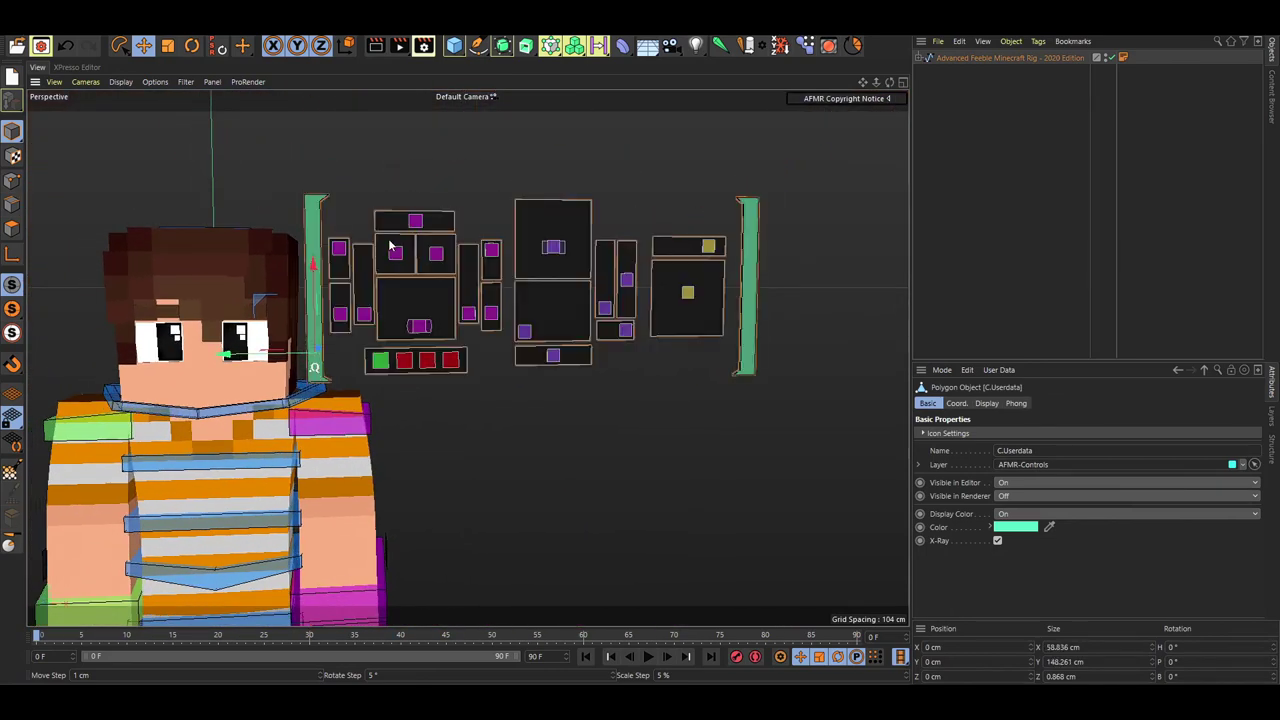
Step: Look up the Toggle Parent Generator shortcut in Customize Commands by filtering for "toggle parent"
{"action": "left_click", "coordinate": [449, 182]}
{"action": "key", "text": "shift+F12"}
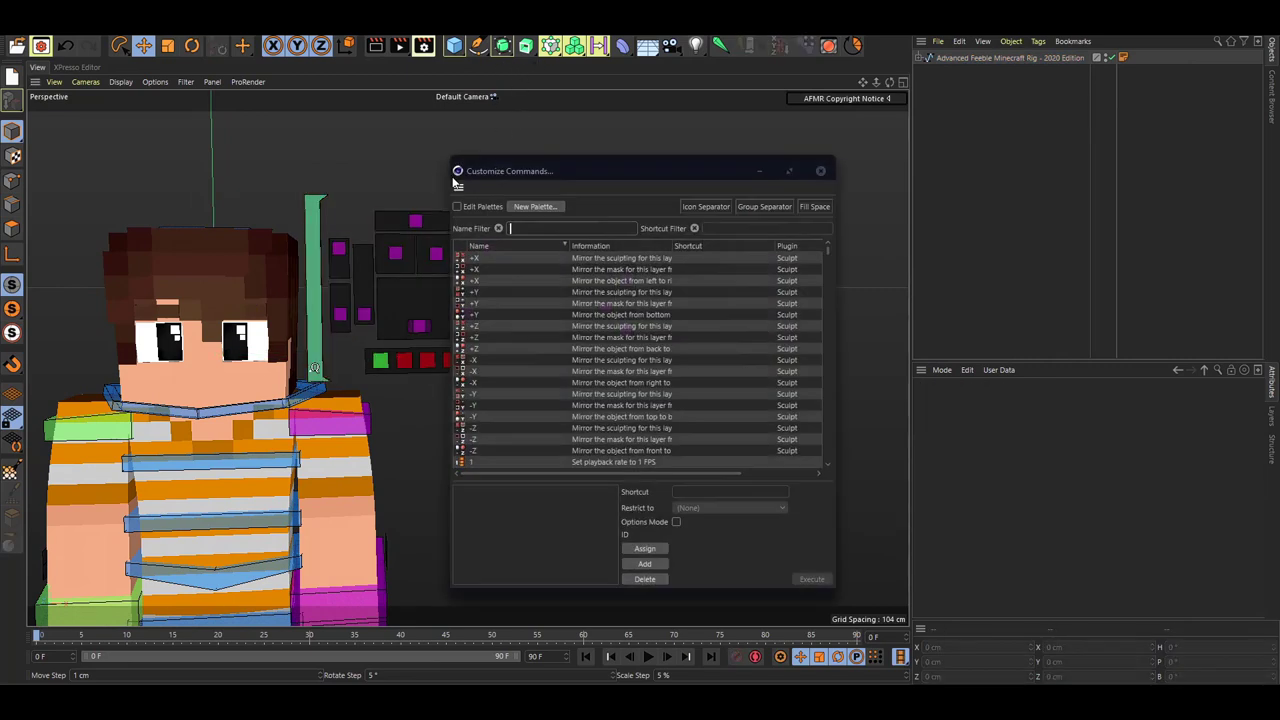
{"action": "left_click_drag", "start_coordinate": [497, 174], "coordinate": [416, 152]}
{"action": "type", "text": "toggle parent"}
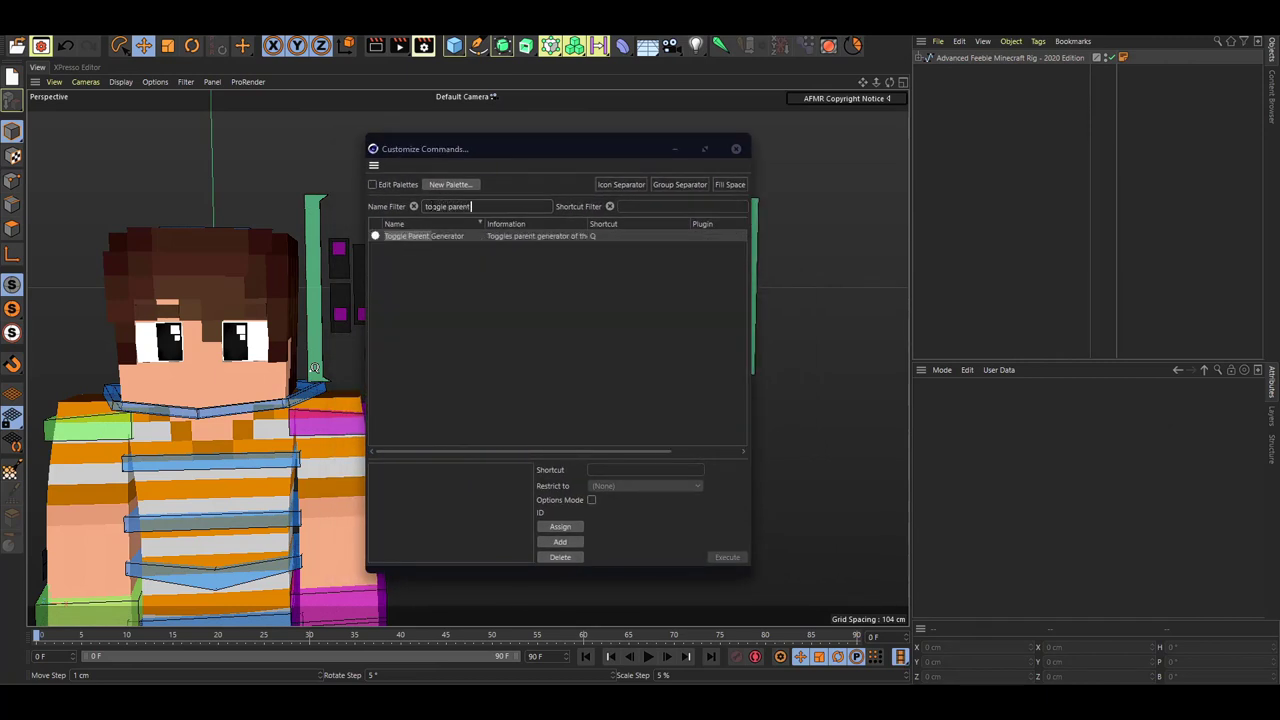
{"action": "left_click", "coordinate": [425, 238]}
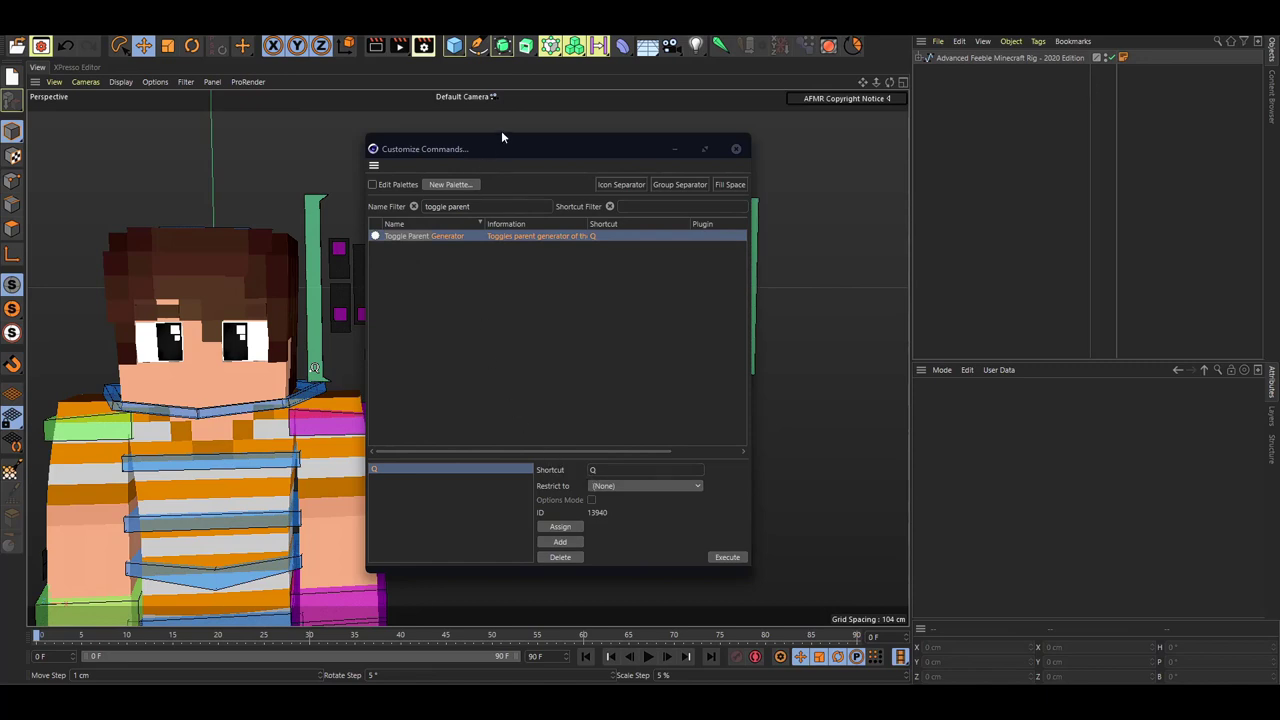
{"action": "left_click_drag", "start_coordinate": [452, 152], "coordinate": [545, 158]}
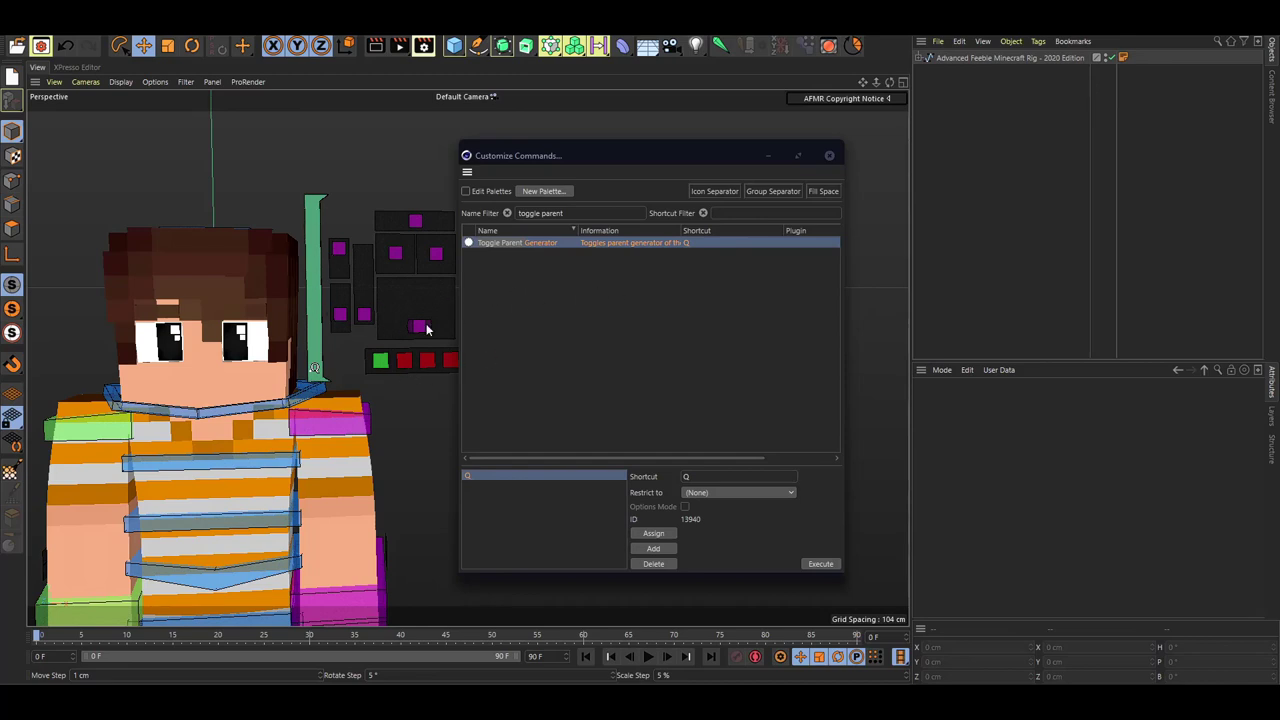
{"action": "left_click_drag", "start_coordinate": [667, 143], "coordinate": [508, 101]}
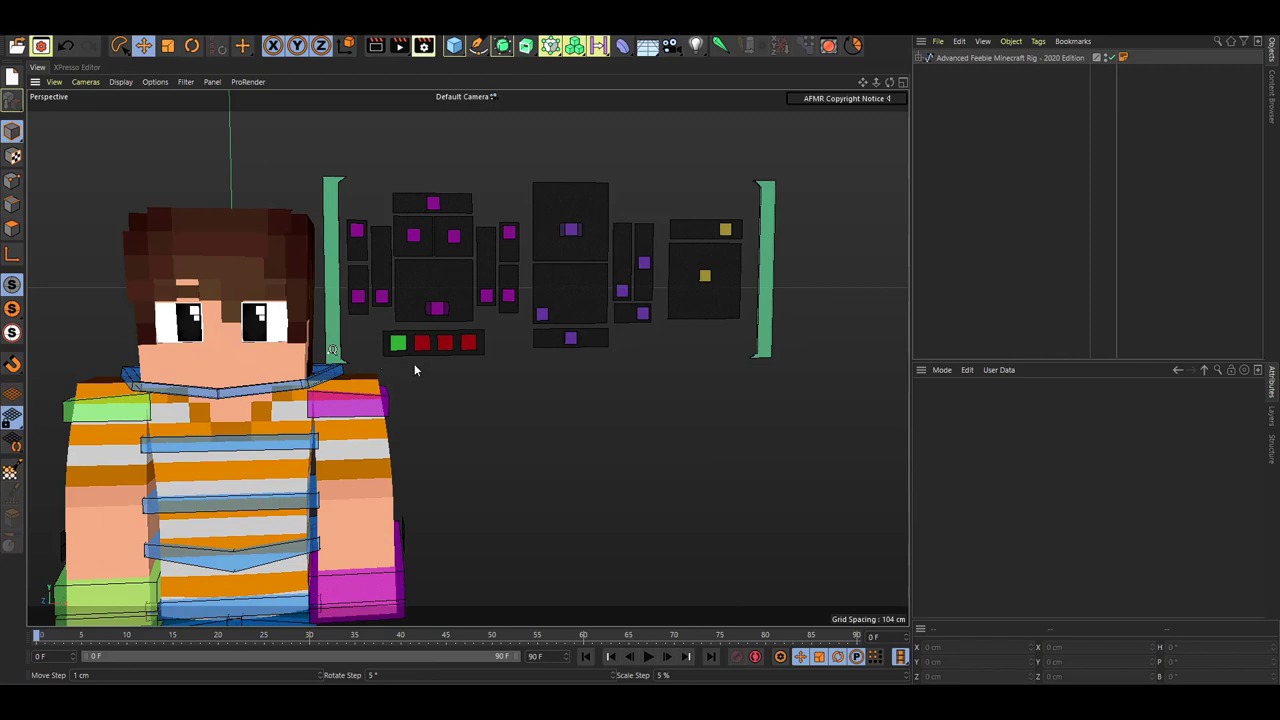
Step: Hide the body controls with the first switch in the row below the face board, and show them again
{"action": "scroll", "coordinate": [413, 358], "scroll_direction": "up", "scroll_amount": 5}
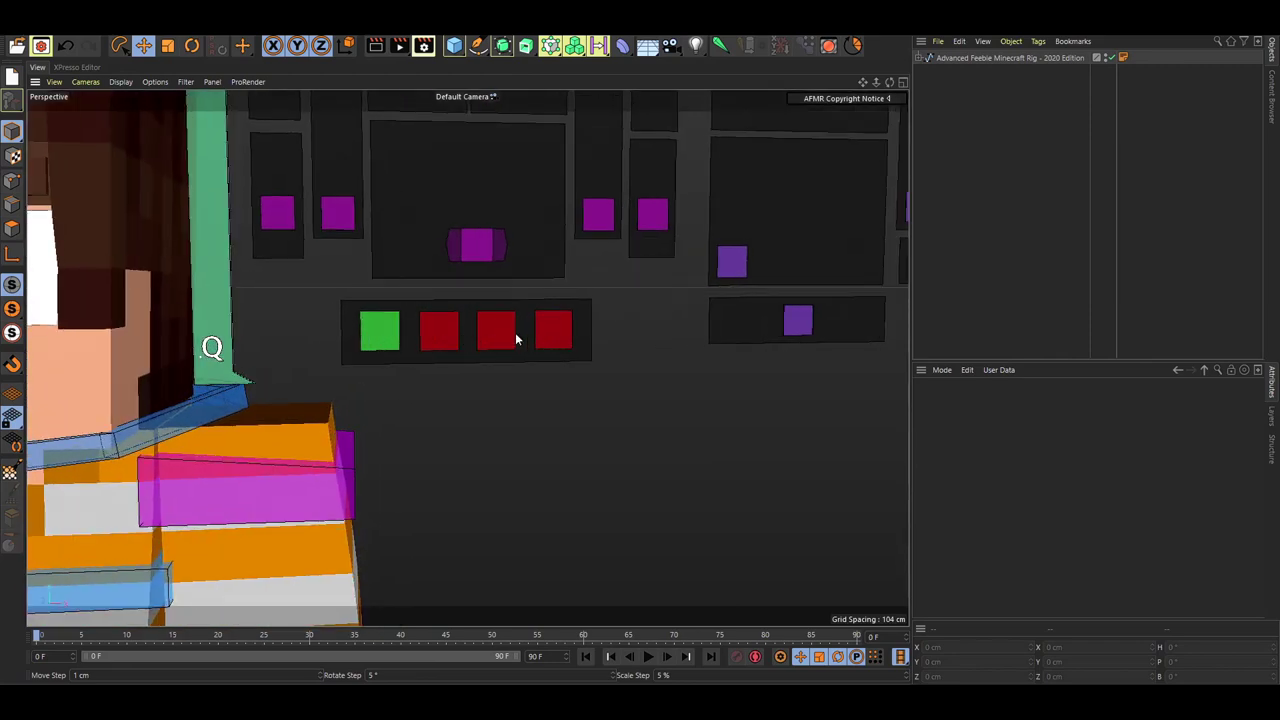
{"action": "scroll", "coordinate": [515, 340], "scroll_direction": "down", "scroll_amount": 5}
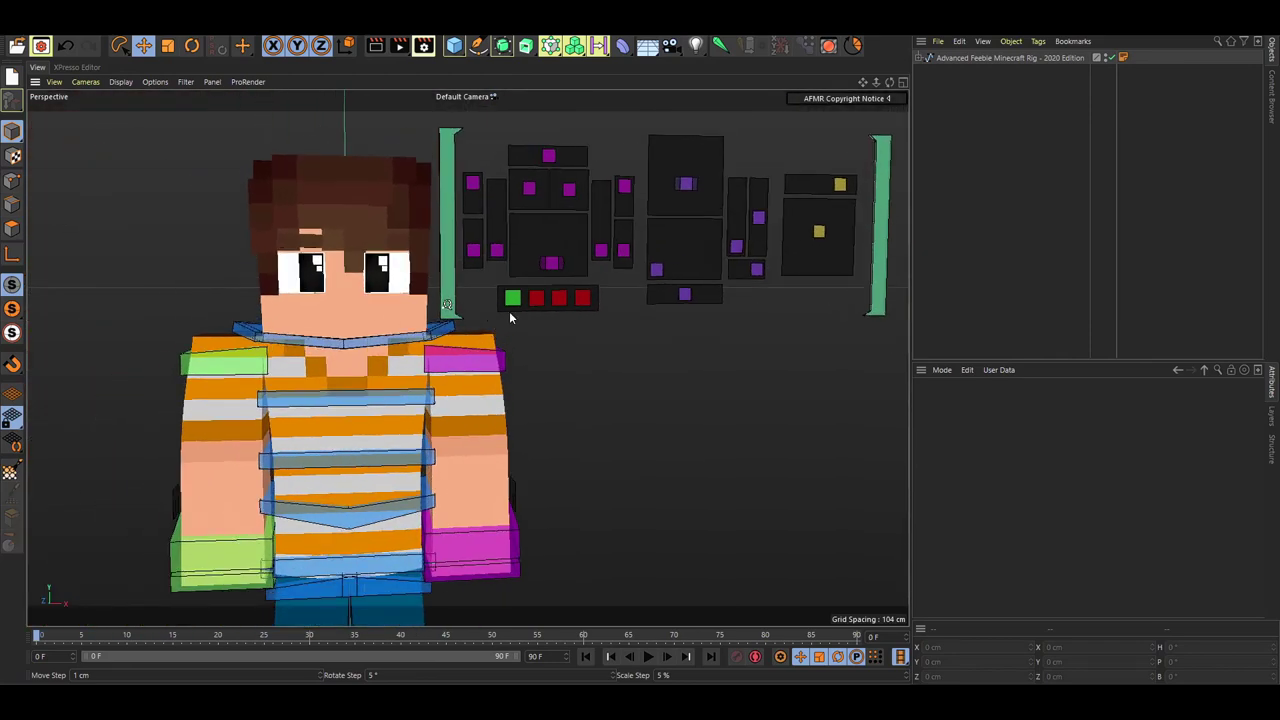
{"action": "left_click_drag", "start_coordinate": [509, 318], "coordinate": [498, 289], "text": "alt"}
{"action": "left_click", "coordinate": [510, 260]}
{"action": "left_click_drag", "start_coordinate": [427, 337], "coordinate": [327, 345], "text": "alt"}
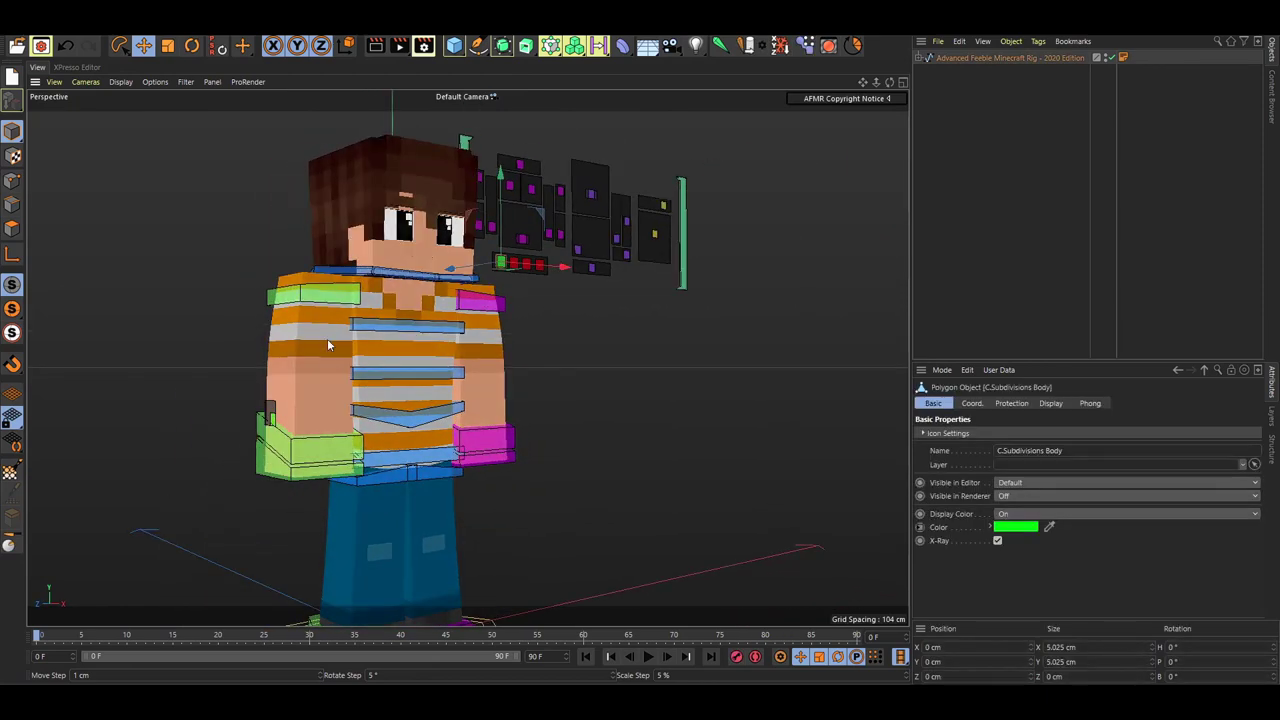
{"action": "middle_click_drag", "start_coordinate": [382, 367], "coordinate": [410, 361], "text": "alt"}
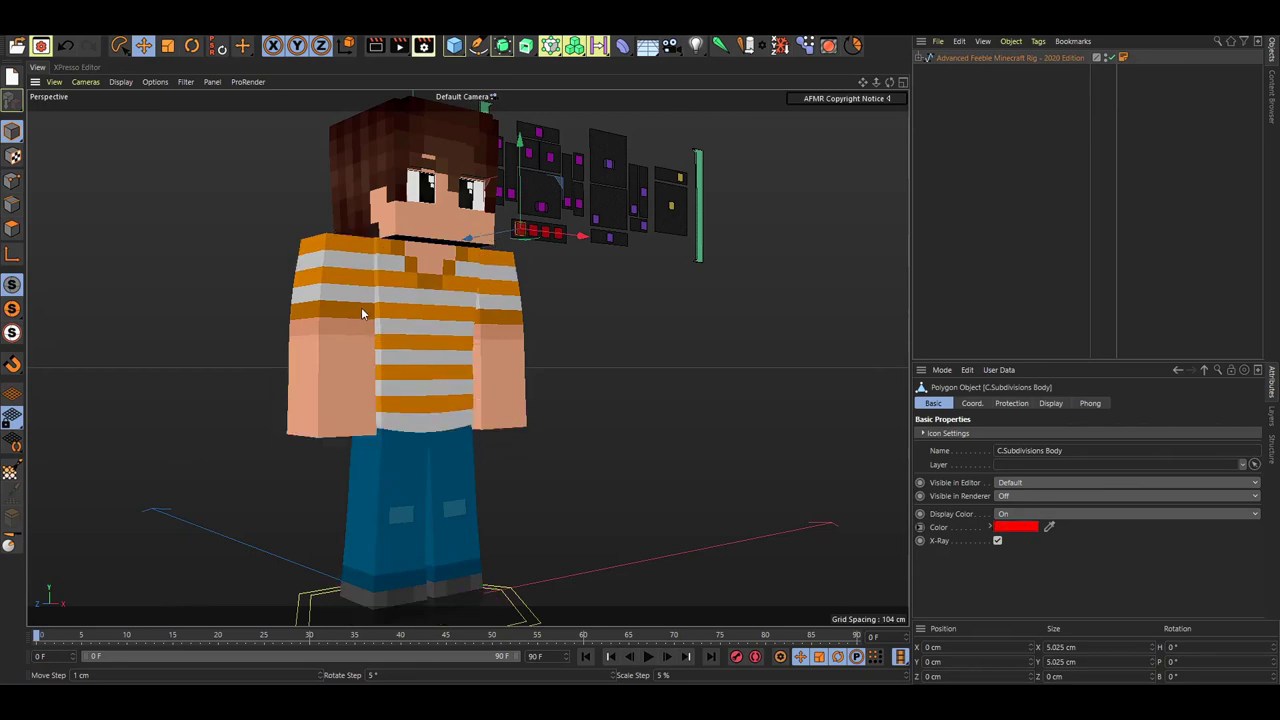
{"action": "left_click_drag", "start_coordinate": [588, 306], "coordinate": [293, 319], "text": "alt"}
{"action": "left_click_drag", "start_coordinate": [314, 319], "coordinate": [476, 371], "text": "alt"}
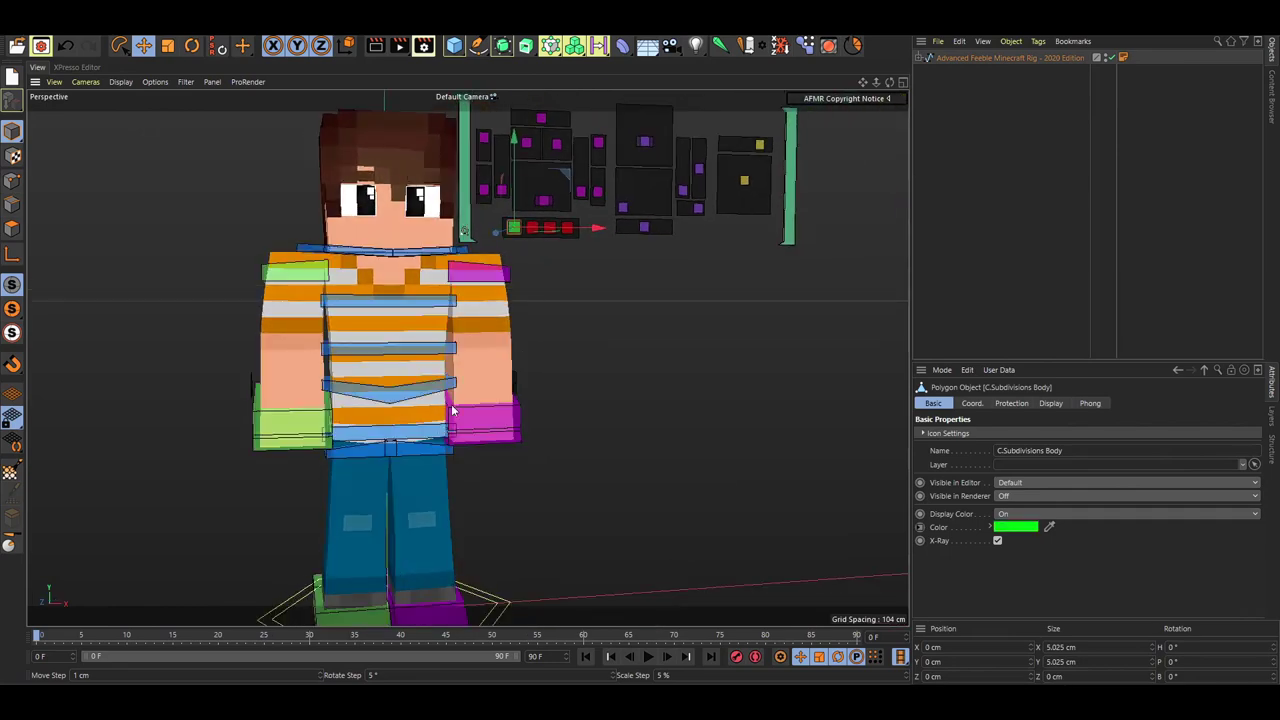
Step: Hide the body controls once more, inspect the bare arms up close, and undo the change
{"action": "middle_click_drag", "start_coordinate": [451, 408], "coordinate": [506, 358], "text": "alt"}
{"action": "scroll", "coordinate": [390, 366], "scroll_direction": "up", "scroll_amount": 5}
{"action": "left_click_drag", "start_coordinate": [397, 366], "coordinate": [346, 371], "text": "alt"}
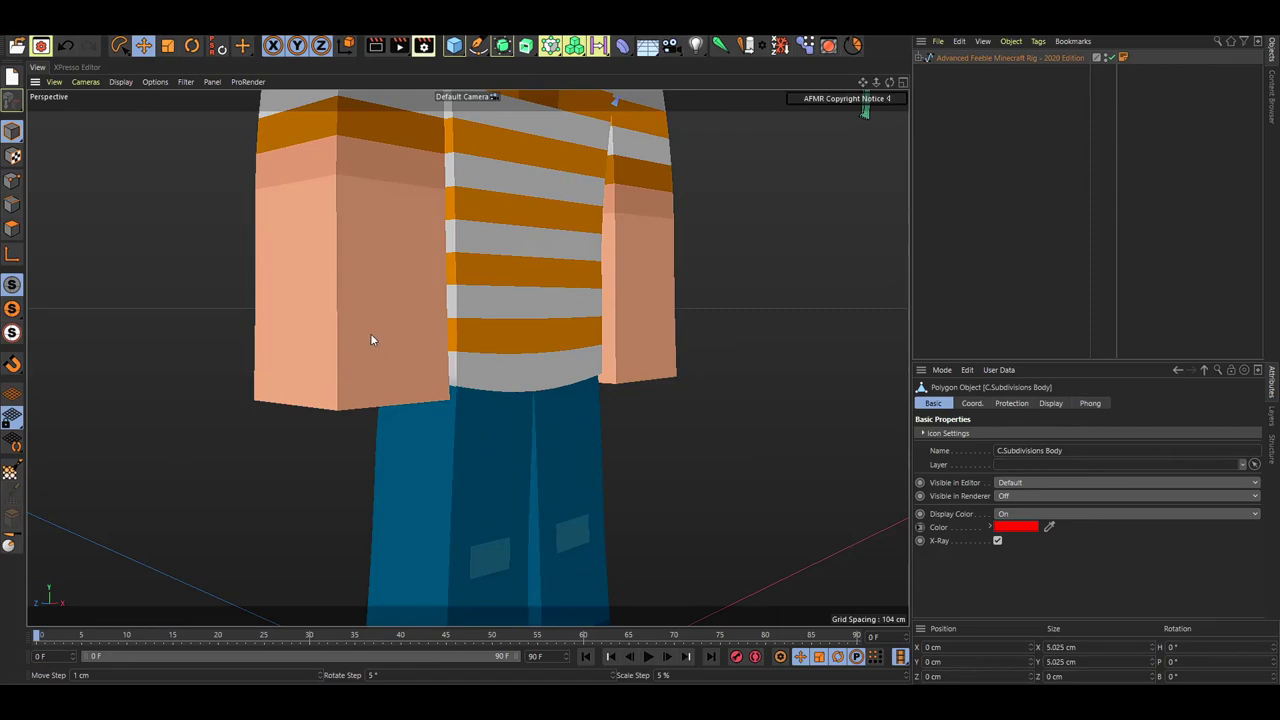
{"action": "scroll", "coordinate": [370, 334], "scroll_direction": "down", "scroll_amount": 5}
{"action": "key", "text": "ctrl+z"}
Step: Turn on the C.Face Controls switch, second in the row, to show the controls around the eyes and mouth
{"action": "middle_click_drag", "start_coordinate": [475, 225], "coordinate": [443, 277], "text": "alt"}
{"action": "left_click_drag", "start_coordinate": [443, 277], "coordinate": [415, 268], "text": "alt"}
{"action": "middle_click_drag", "start_coordinate": [445, 265], "coordinate": [447, 307], "text": "alt"}
{"action": "scroll", "coordinate": [447, 295], "scroll_direction": "up", "scroll_amount": 4}
{"action": "left_click", "coordinate": [497, 297]}
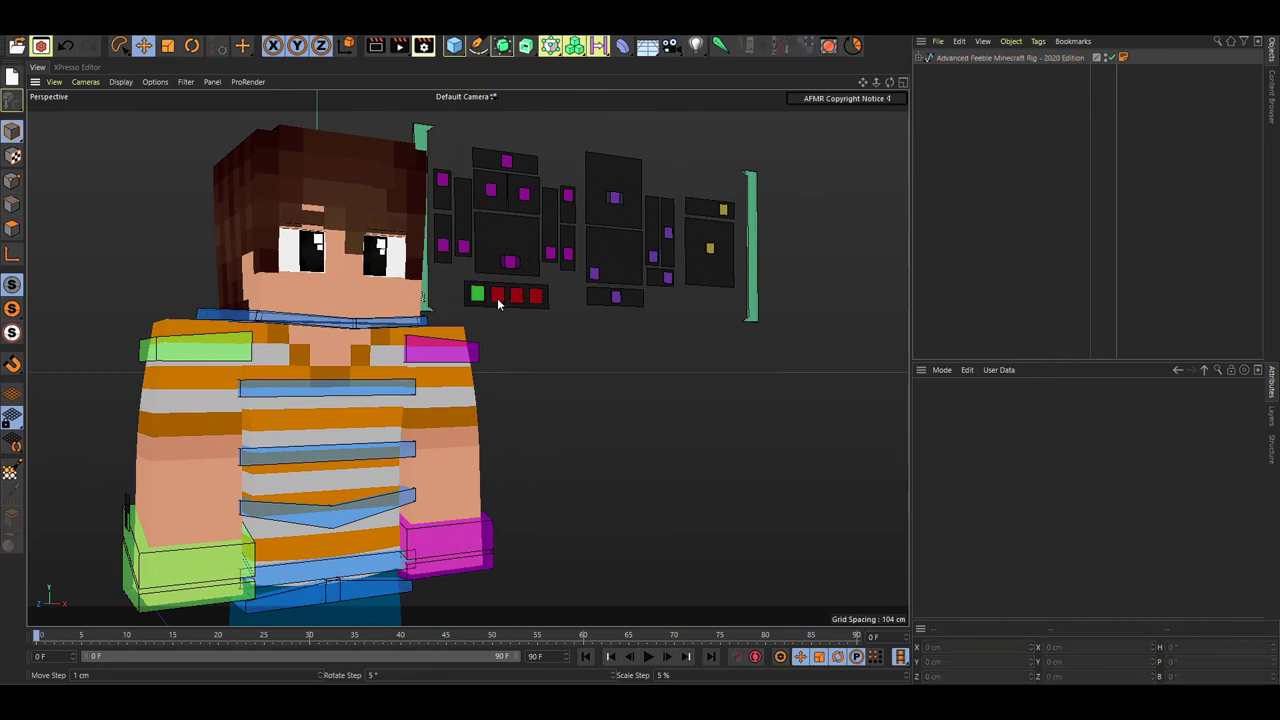
{"action": "scroll", "coordinate": [381, 340], "scroll_direction": "up", "scroll_amount": 5}
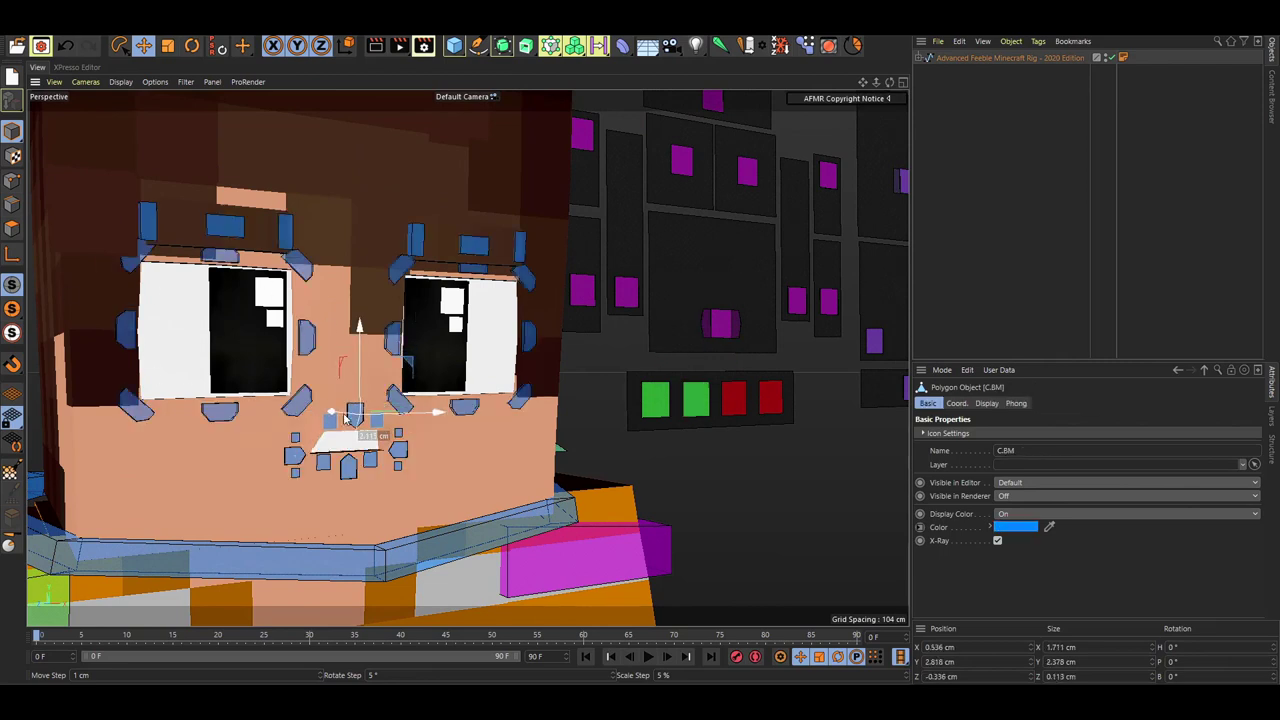
Step: Try moving the mouth control C.BM, undo the move, and turn the C.Face Controls switch off
{"action": "mouse_move", "coordinate": [345, 419]}
{"action": "left_mouse_down"}
{"action": "mouse_move", "coordinate": [320, 430]}
{"action": "mouse_move", "coordinate": [332, 403]}
{"action": "left_mouse_up"}
{"action": "key", "text": "ctrl+z"}
{"action": "left_click", "coordinate": [693, 401]}
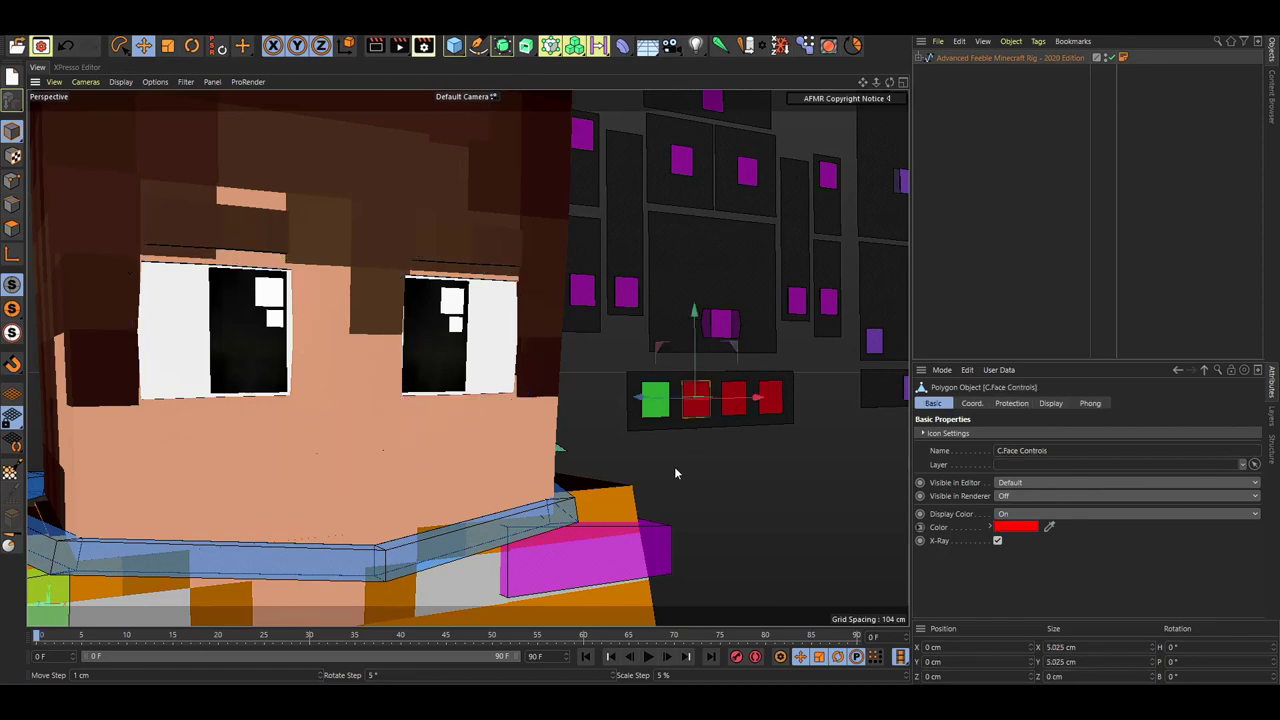
Step: Turn on body smoothing with the C.Subdivisions Body switch, third in the row below the face board
{"action": "scroll", "coordinate": [506, 372], "scroll_direction": "down", "scroll_amount": 6}
{"action": "left_click_drag", "start_coordinate": [590, 420], "coordinate": [532, 384], "text": "alt"}
{"action": "left_click", "coordinate": [594, 346]}
{"action": "scroll", "coordinate": [560, 400], "scroll_direction": "down", "scroll_amount": 3}
{"action": "middle_click_drag", "start_coordinate": [400, 430], "coordinate": [502, 338], "text": "alt"}
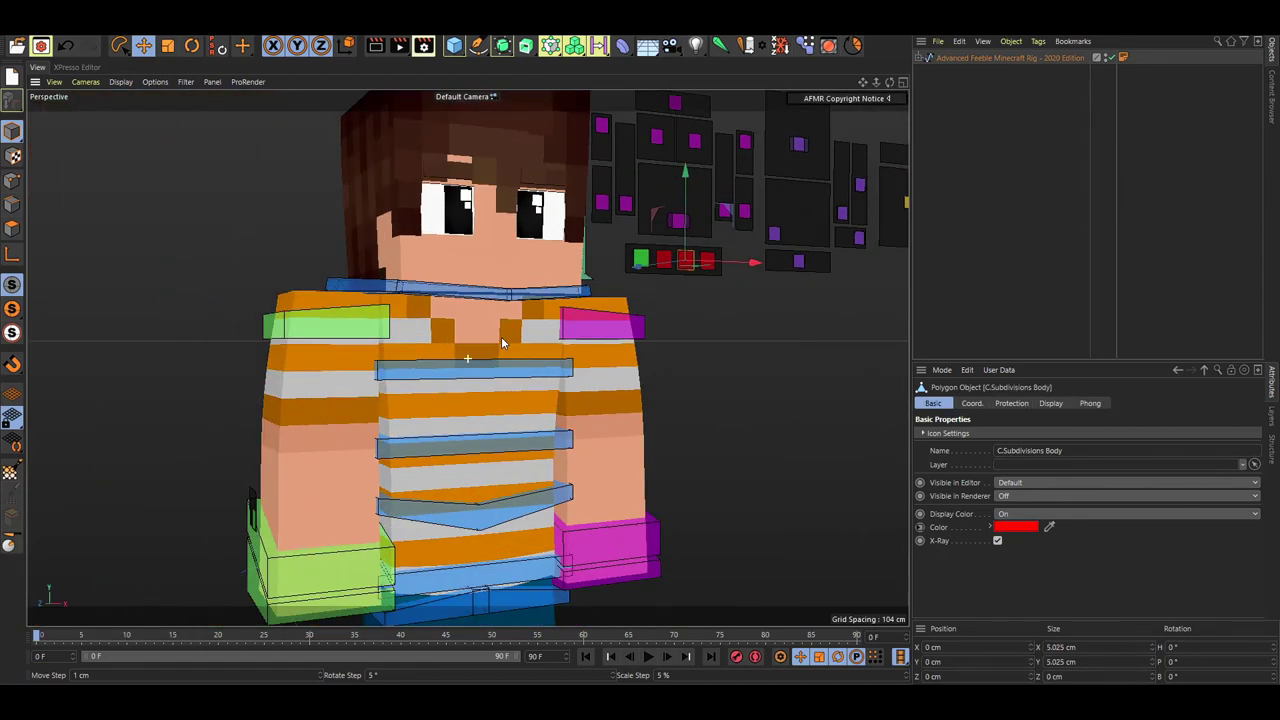
{"action": "scroll", "coordinate": [431, 385], "scroll_direction": "up", "scroll_amount": 5}
{"action": "middle_click_drag", "start_coordinate": [245, 386], "coordinate": [351, 367], "text": "alt"}
{"action": "left_click_drag", "start_coordinate": [351, 367], "coordinate": [379, 364], "text": "alt"}
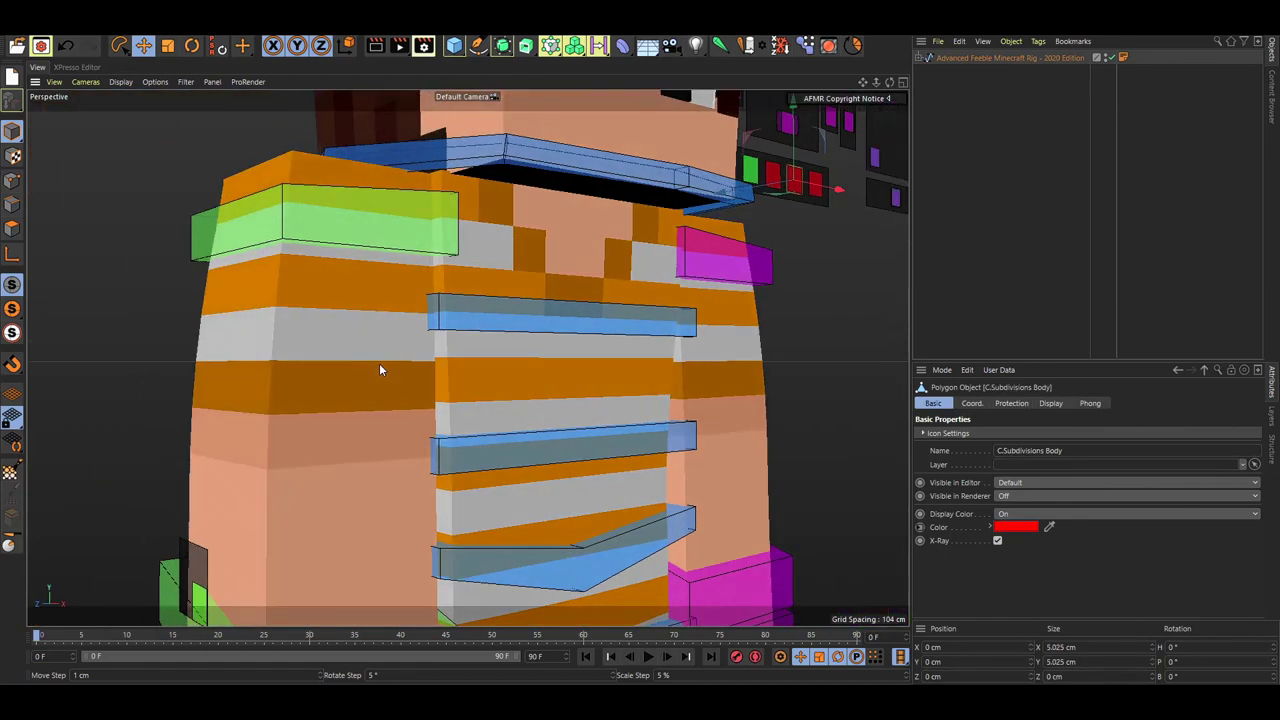
{"action": "key", "text": "ctrl+z"}
Step: Examine the subdivided edges of the arms, torso and legs up close
{"action": "scroll", "coordinate": [366, 380], "scroll_direction": "down", "scroll_amount": 5}
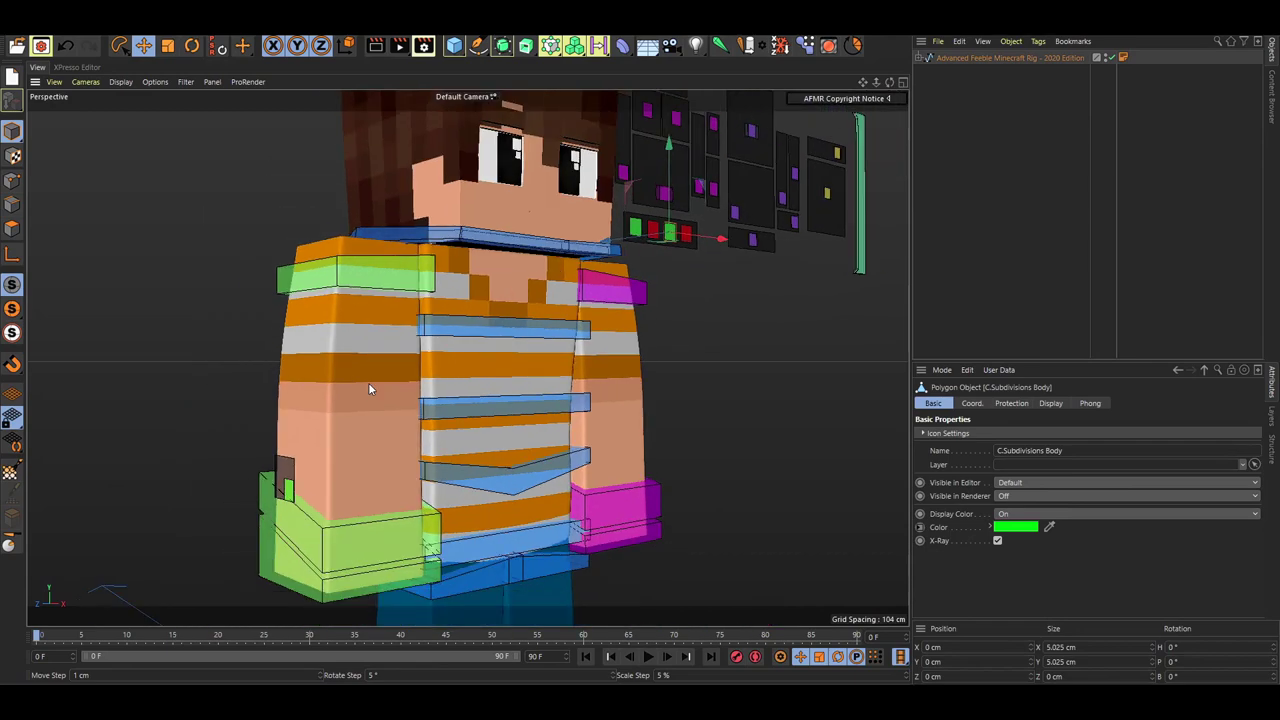
{"action": "middle_click_drag", "start_coordinate": [368, 382], "coordinate": [386, 490], "text": "alt"}
{"action": "scroll", "coordinate": [389, 433], "scroll_direction": "up", "scroll_amount": 4}
{"action": "left_click_drag", "start_coordinate": [516, 436], "coordinate": [470, 437], "text": "alt"}
{"action": "middle_click_drag", "start_coordinate": [470, 540], "coordinate": [385, 220], "text": "alt"}
{"action": "left_click_drag", "start_coordinate": [385, 401], "coordinate": [372, 466], "text": "alt"}
{"action": "scroll", "coordinate": [374, 464], "scroll_direction": "down", "scroll_amount": 4}
{"action": "middle_click_drag", "start_coordinate": [396, 240], "coordinate": [391, 446], "text": "alt"}
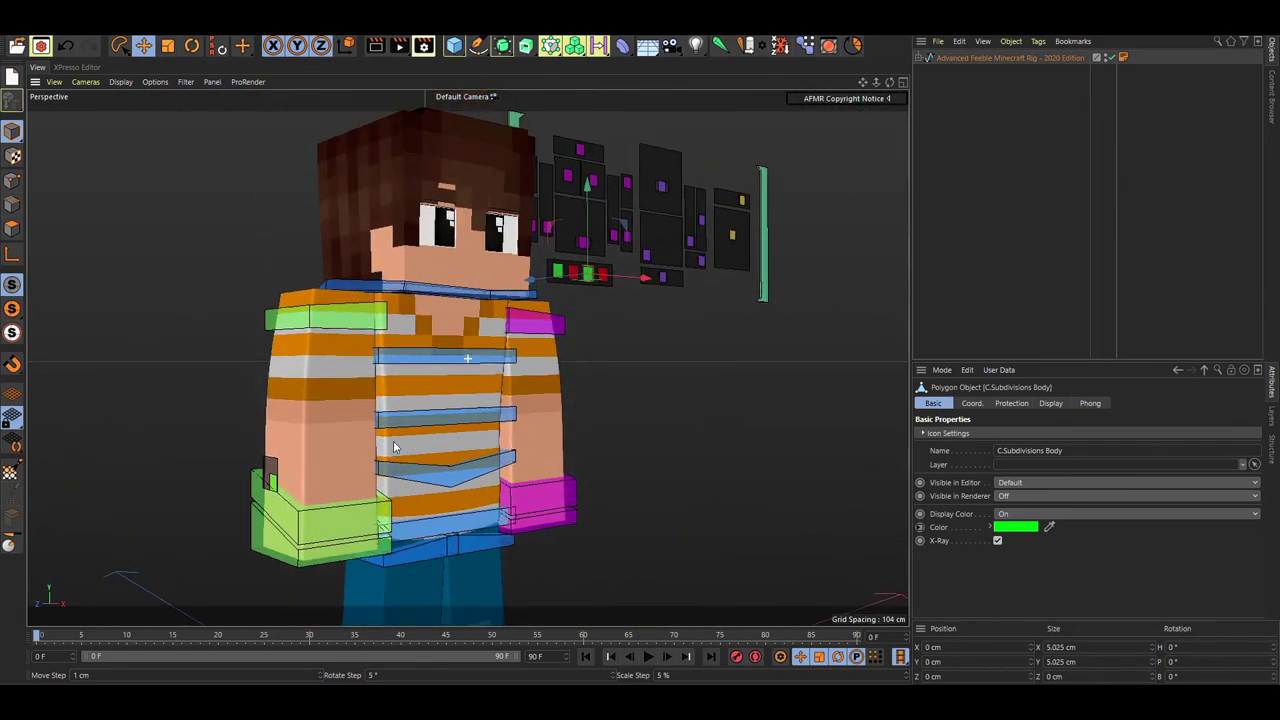
Step: Turn the C.Subdivisions Body switch back off and compare the edges around the head and shoulders
{"action": "key", "text": "ctrl+y"}
{"action": "scroll", "coordinate": [412, 345], "scroll_direction": "up", "scroll_amount": 5}
{"action": "middle_click_drag", "start_coordinate": [513, 245], "coordinate": [449, 351], "text": "alt"}
{"action": "scroll", "coordinate": [416, 373], "scroll_direction": "down", "scroll_amount": 6}
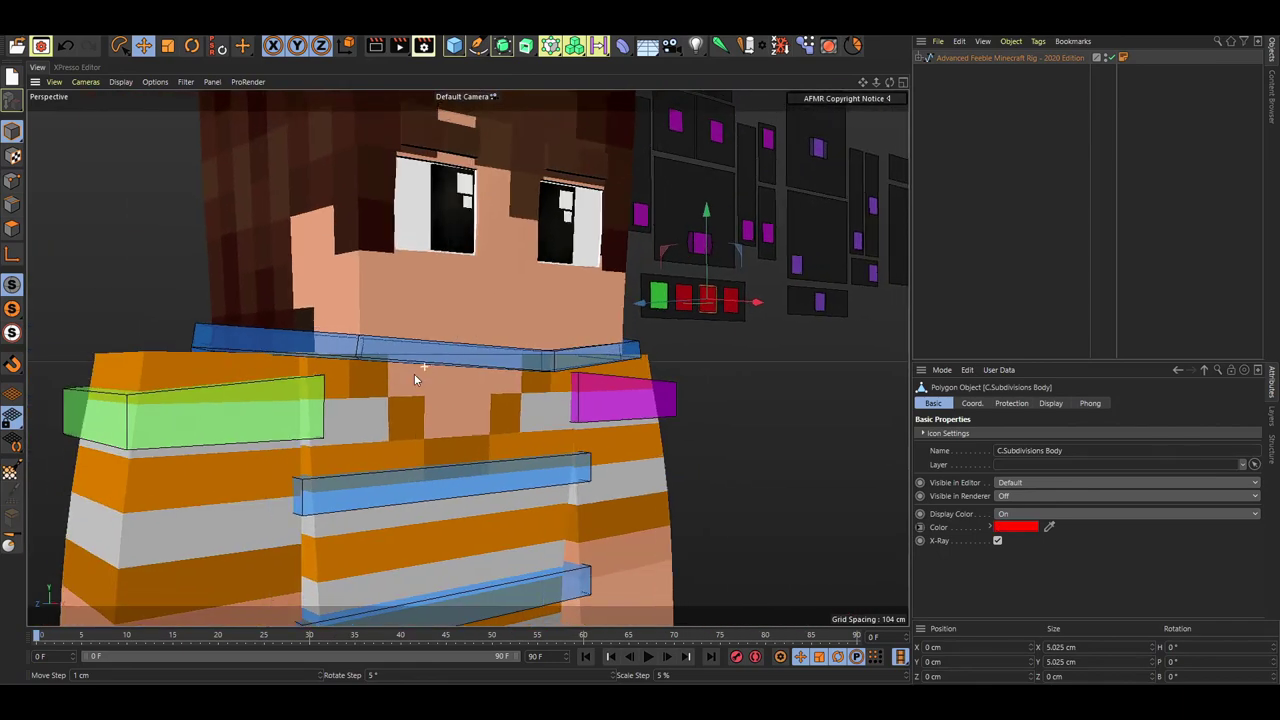
Step: Turn on head smoothing with the C.Subdivision Head switch, last in the row below the face board, and inspect the rounded facial edges
{"action": "left_click_drag", "start_coordinate": [469, 357], "coordinate": [446, 393], "text": "alt"}
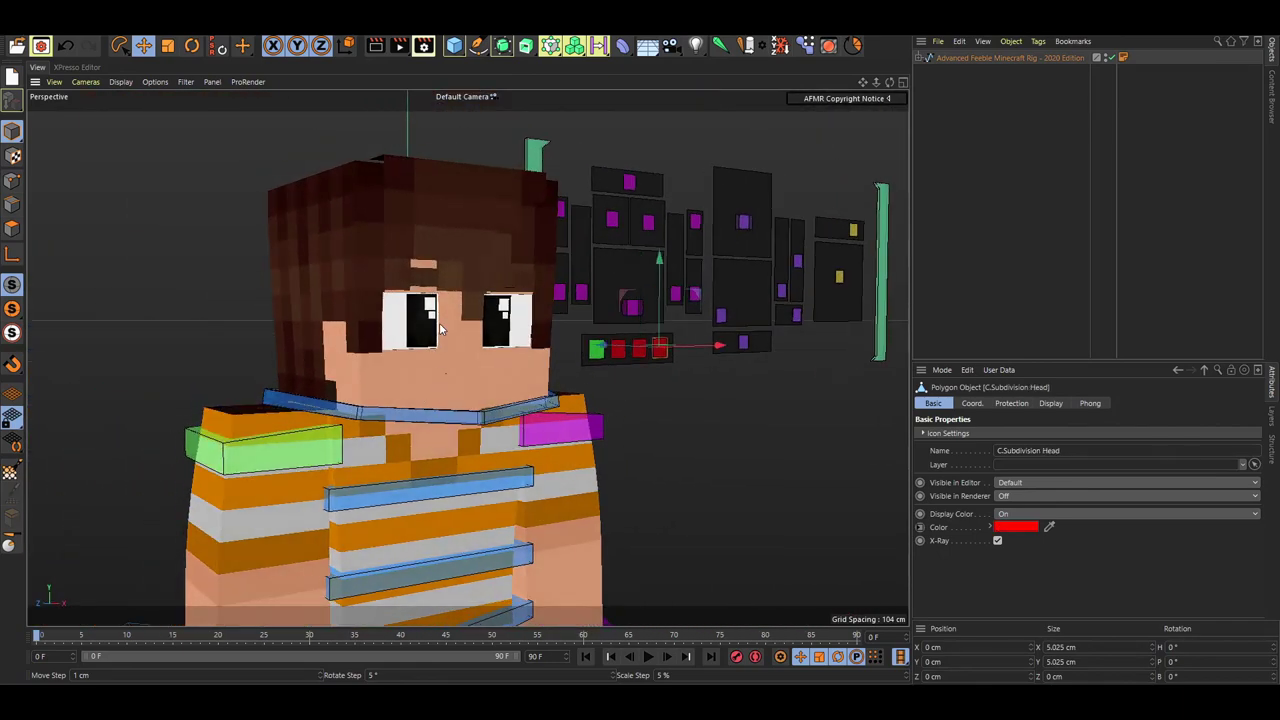
{"action": "scroll", "coordinate": [451, 322], "scroll_direction": "up", "scroll_amount": 1}
{"action": "left_click_drag", "start_coordinate": [451, 322], "coordinate": [331, 306], "text": "alt"}
{"action": "key", "text": "ctrl+z"}
{"action": "scroll", "coordinate": [388, 308], "scroll_direction": "up", "scroll_amount": 3}
{"action": "left_click_drag", "start_coordinate": [420, 308], "coordinate": [325, 295], "text": "alt"}
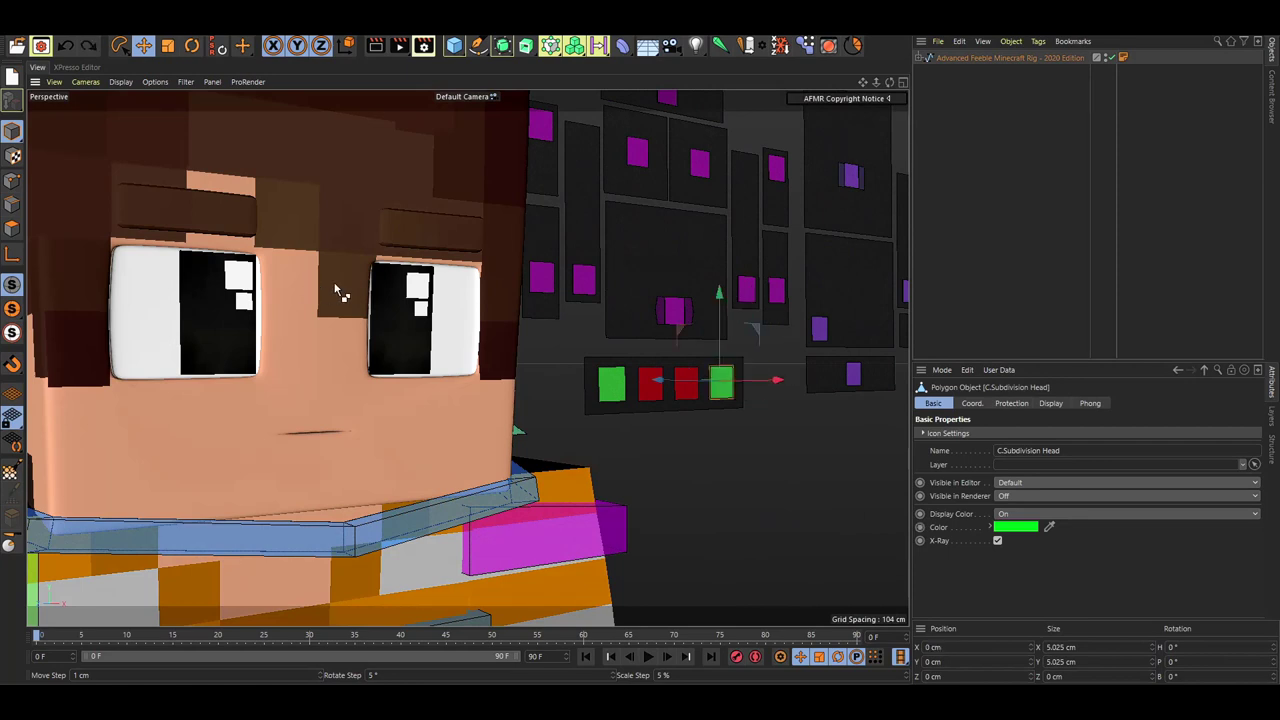
Step: Switch C.Subdivision Head off to compare the unsmoothed face, and undo that change
{"action": "middle_click_drag", "start_coordinate": [570, 380], "coordinate": [608, 381], "text": "alt"}
{"action": "left_click_drag", "start_coordinate": [804, 381], "coordinate": [814, 469]}
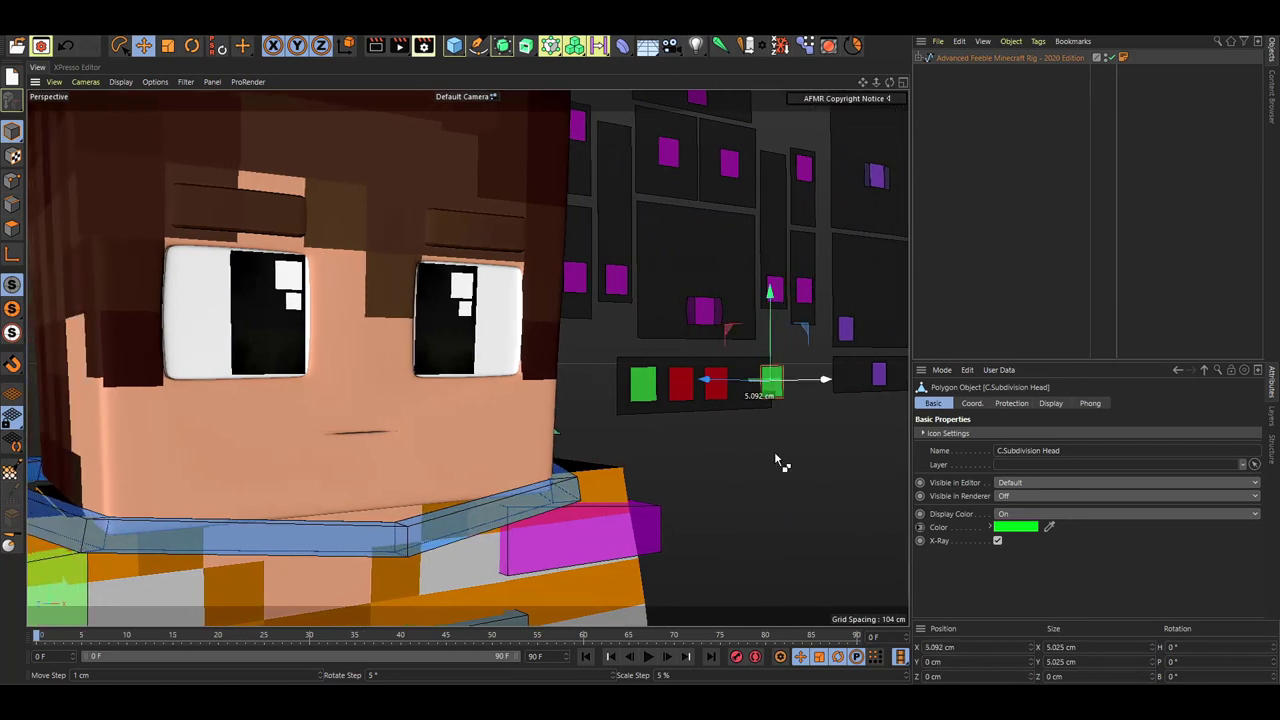
{"action": "middle_click_drag", "start_coordinate": [325, 308], "coordinate": [431, 382], "text": "alt"}
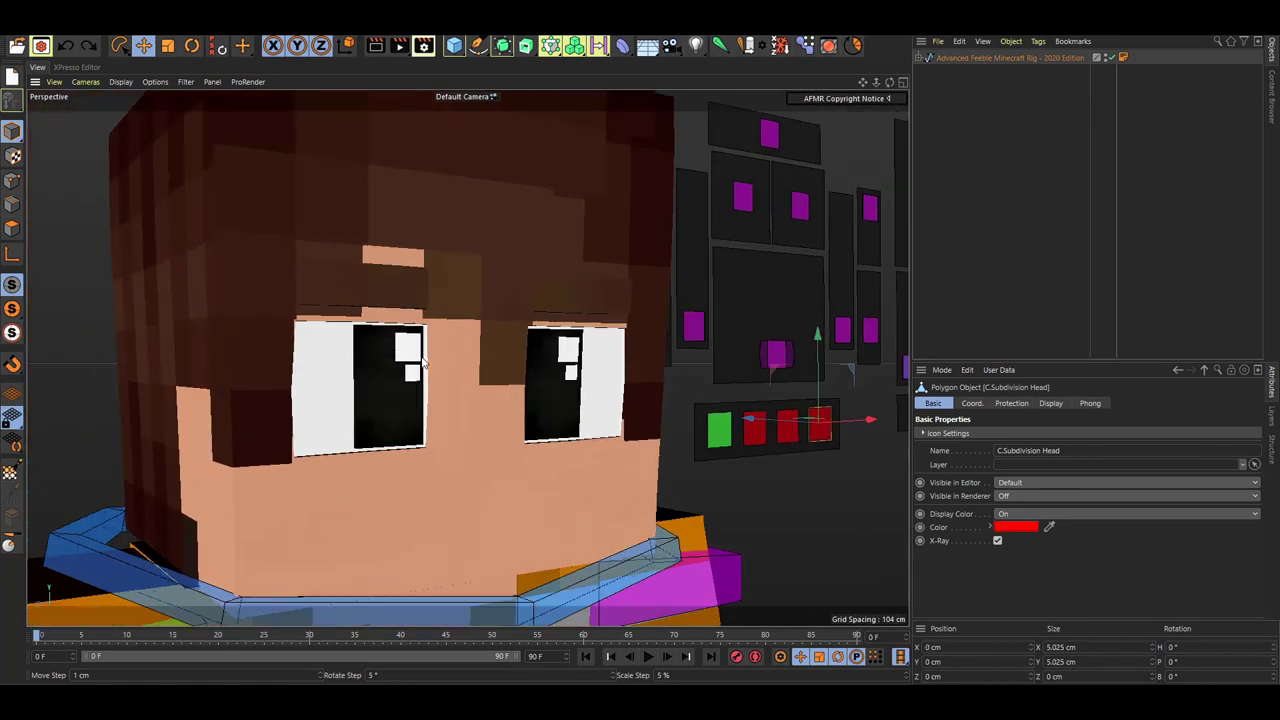
{"action": "key", "text": "ctrl+z"}
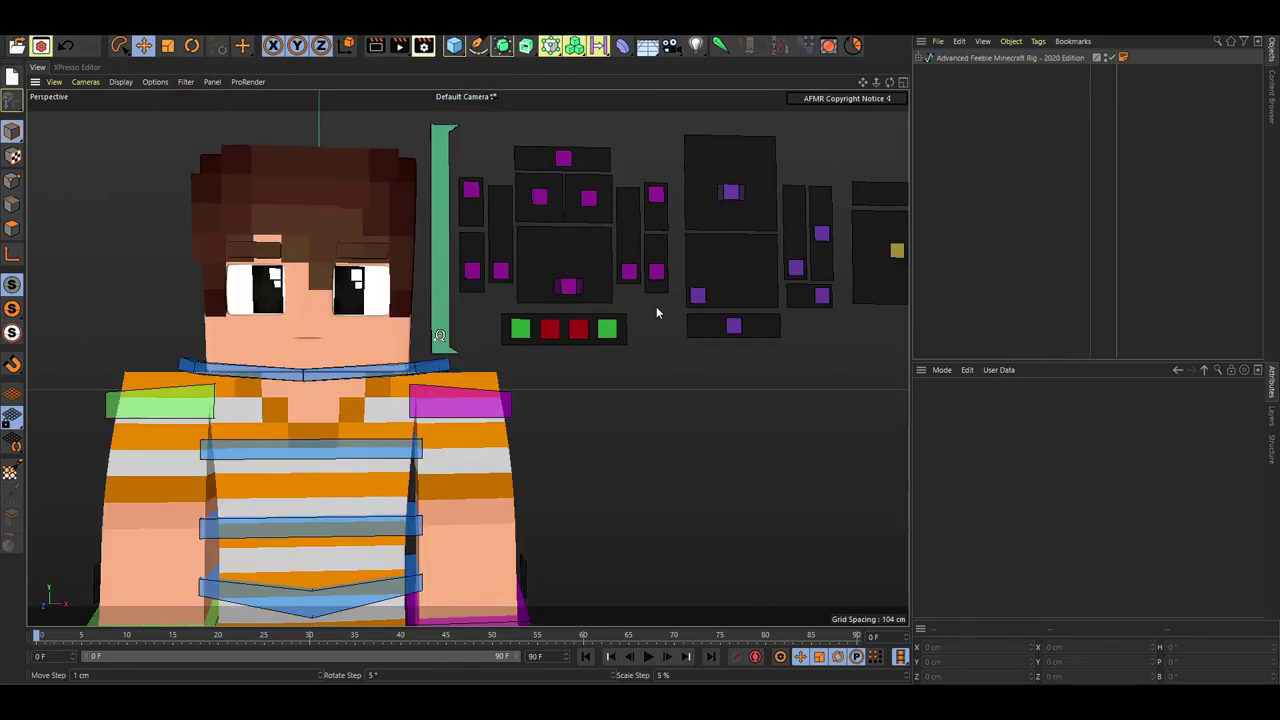
Step: Try moving the C.BrowR control on the face board to reshape the right eyebrow, and undo the move
{"action": "left_click_drag", "start_coordinate": [656, 306], "coordinate": [467, 353], "text": "alt"}
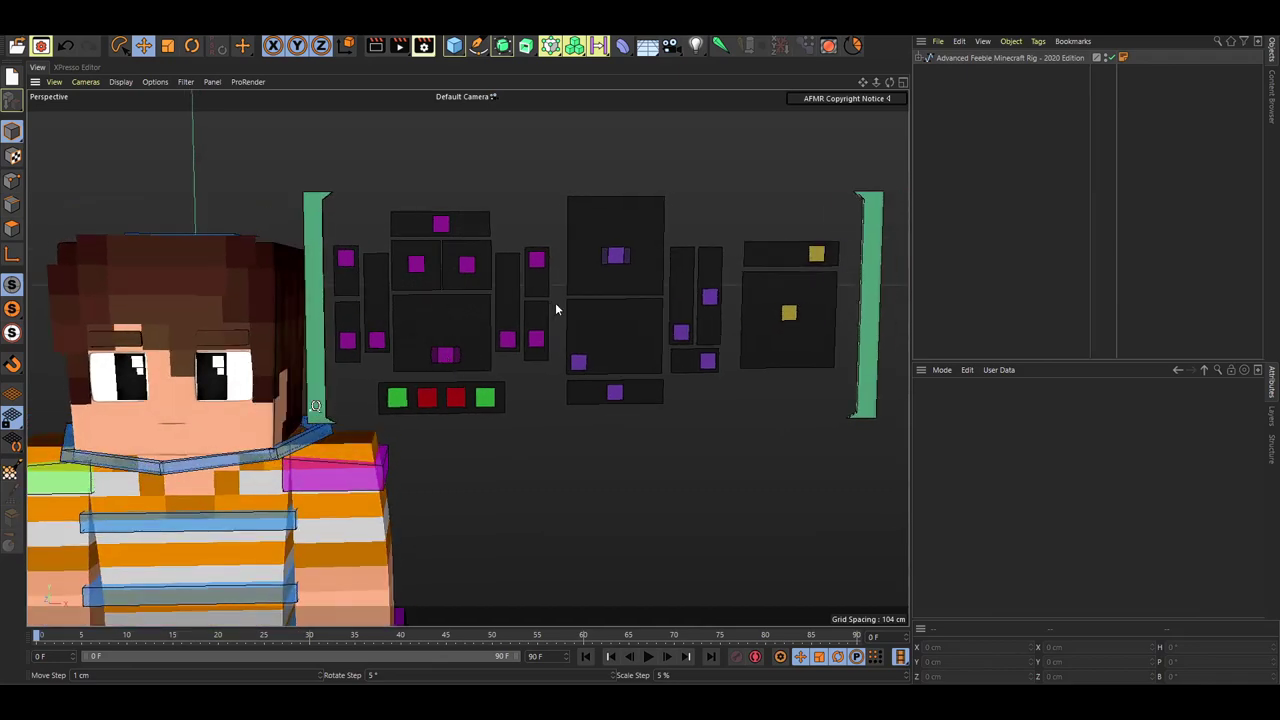
{"action": "mouse_move", "coordinate": [453, 283]}
{"action": "left_mouse_down", "text": "alt"}
{"action": "mouse_move", "coordinate": [514, 257]}
{"action": "mouse_move", "coordinate": [403, 263]}
{"action": "mouse_move", "coordinate": [409, 250]}
{"action": "mouse_move", "coordinate": [393, 297]}
{"action": "mouse_move", "coordinate": [466, 272]}
{"action": "left_mouse_up", "text": "alt"}
{"action": "right_click_drag", "start_coordinate": [394, 334], "coordinate": [418, 328], "text": "alt"}
{"action": "left_click_drag", "start_coordinate": [418, 328], "coordinate": [414, 302], "text": "alt"}
{"action": "left_click", "coordinate": [500, 220]}
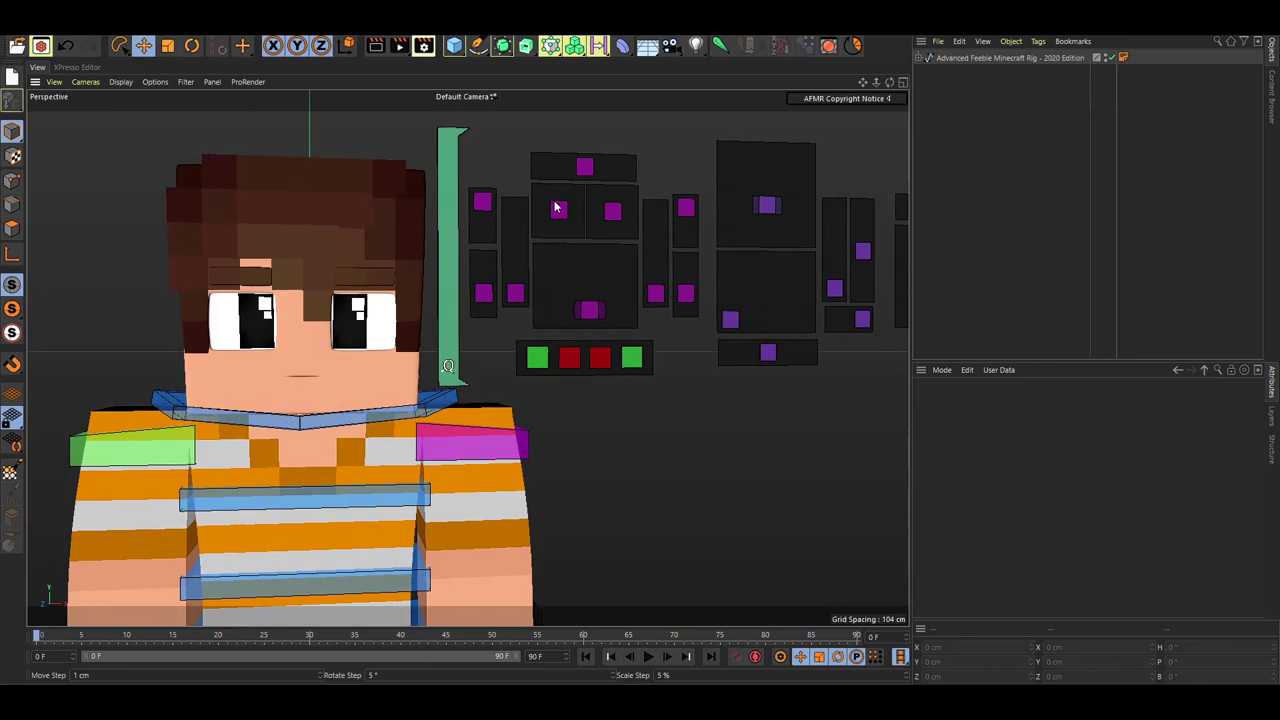
{"action": "left_click", "coordinate": [557, 207]}
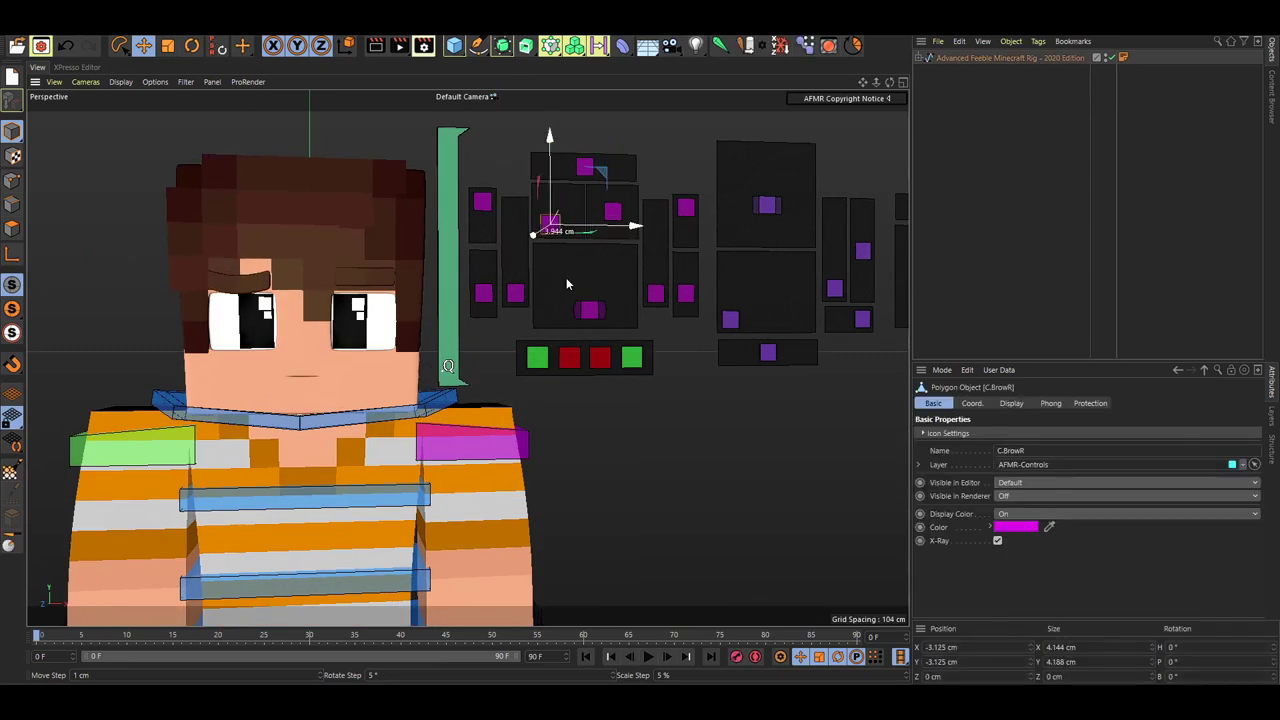
{"action": "mouse_move", "coordinate": [556, 261]}
{"action": "left_mouse_down"}
{"action": "mouse_move", "coordinate": [588, 239]}
{"action": "mouse_move", "coordinate": [561, 269]}
{"action": "left_mouse_up"}
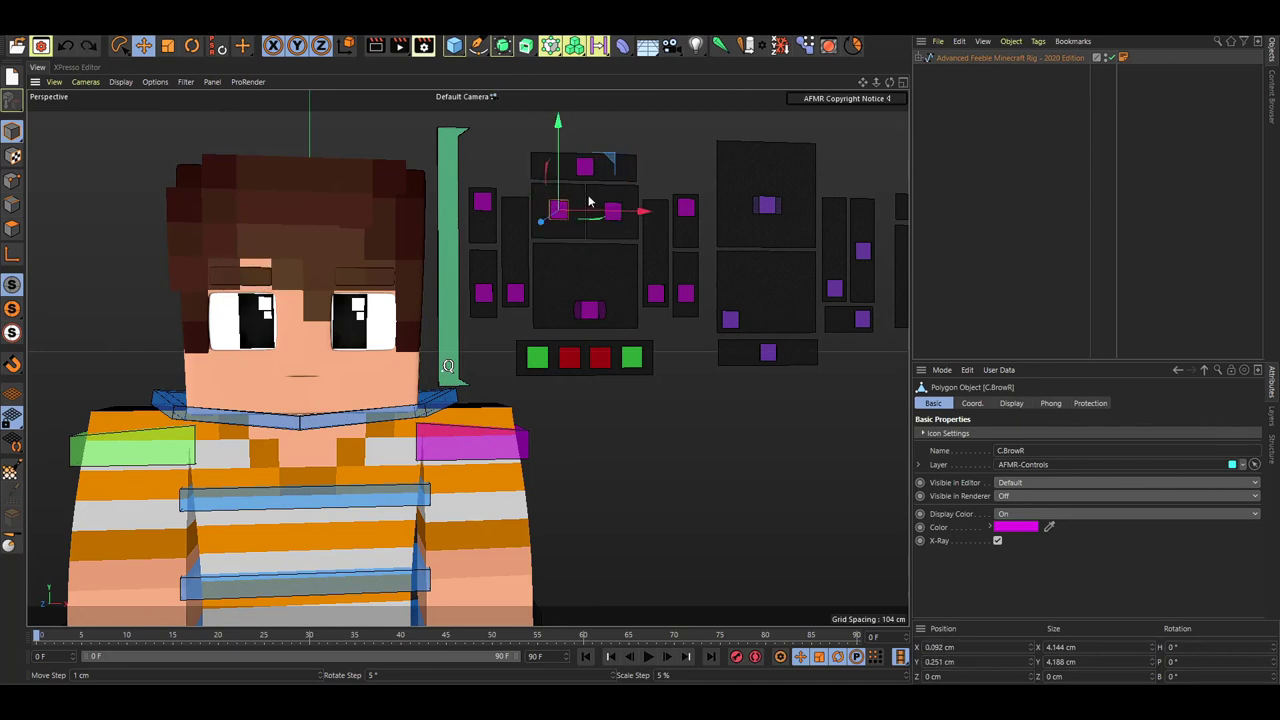
{"action": "left_click", "coordinate": [564, 173]}
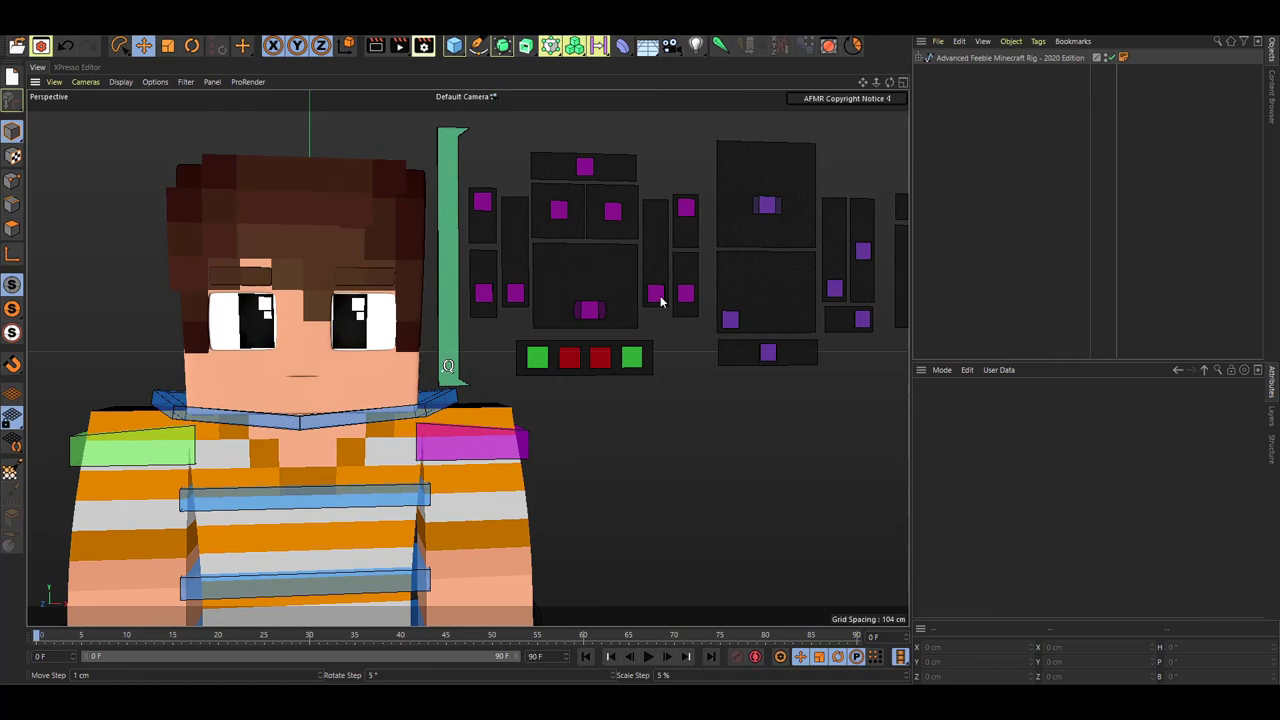
Step: Try the C.EyeLidR eyelid control, raise C.EyeRight and C.EyeLeft to make both eyes taller, and undo the moves
{"action": "left_click", "coordinate": [560, 212]}
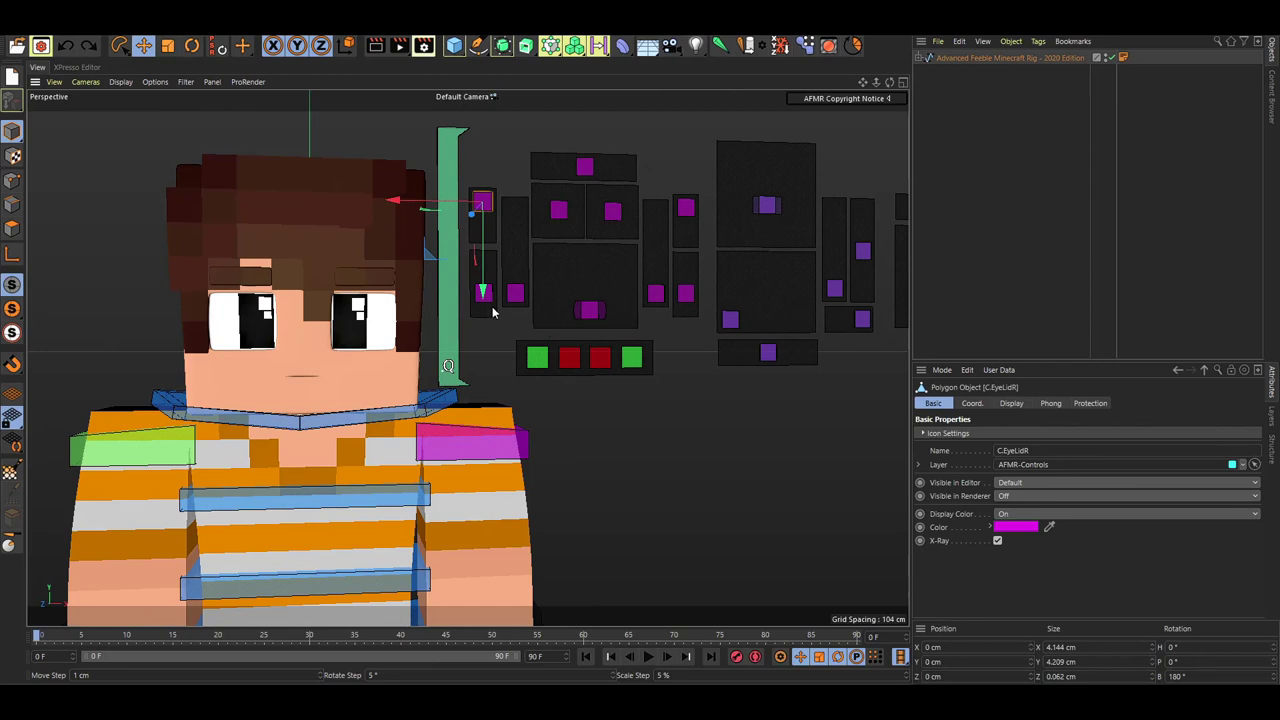
{"action": "left_click_drag", "start_coordinate": [495, 358], "coordinate": [463, 277]}
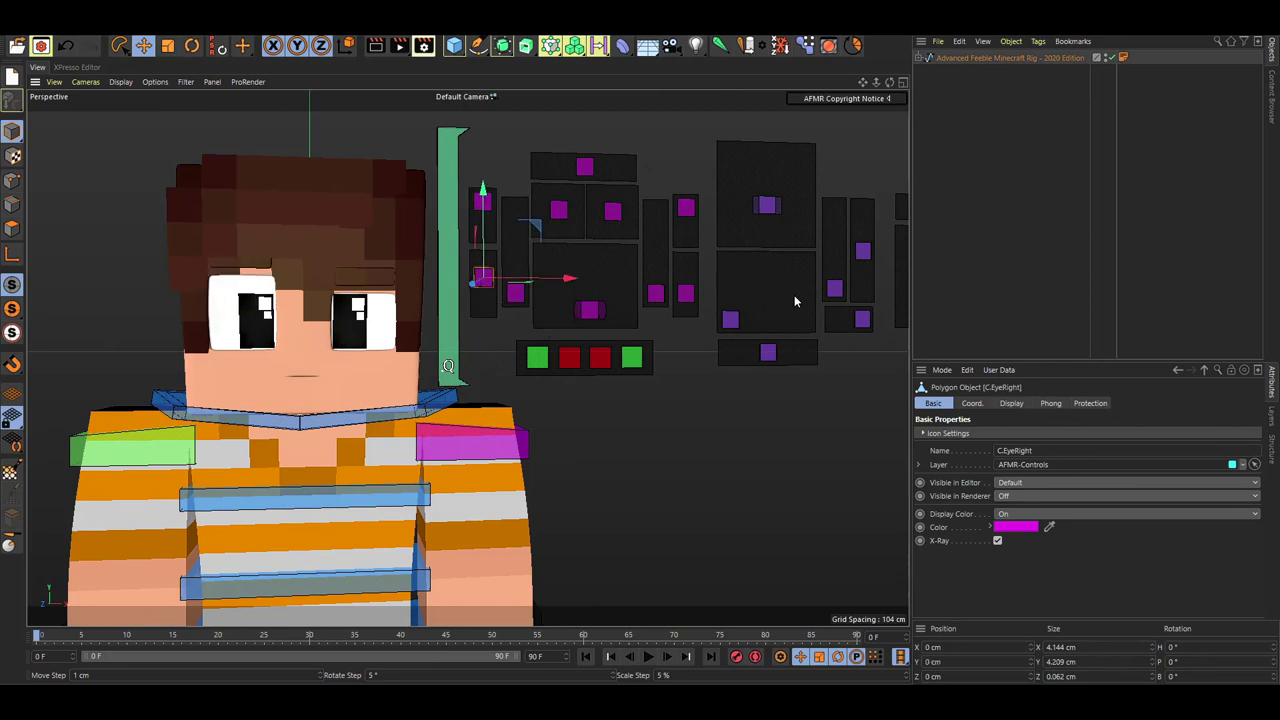
{"action": "left_click_drag", "start_coordinate": [656, 389], "coordinate": [658, 321]}
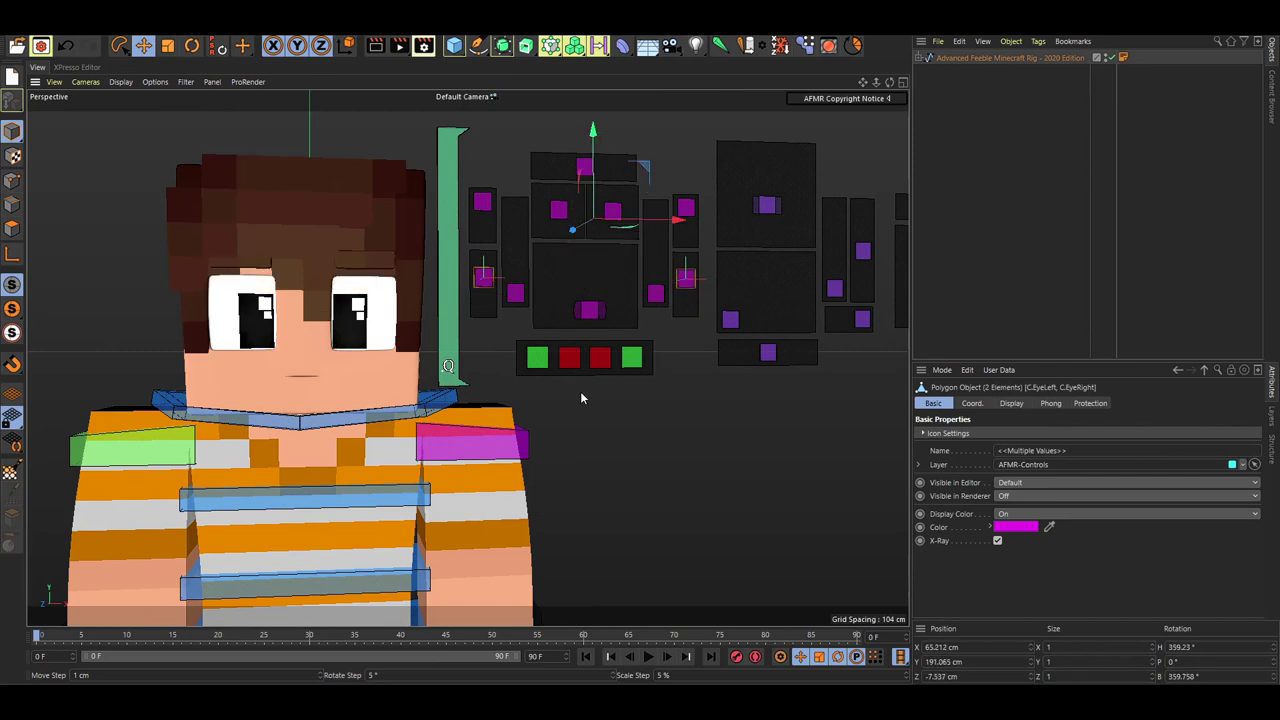
{"action": "key", "text": "ctrl+z"}
{"action": "left_click", "coordinate": [700, 418]}
Step: Try both C.Blink sliders on either side of the eye board, undo the moves, and deselect them
{"action": "middle_click_drag", "start_coordinate": [570, 322], "coordinate": [600, 312], "text": "alt"}
{"action": "left_click_drag", "start_coordinate": [600, 312], "coordinate": [620, 302], "text": "alt"}
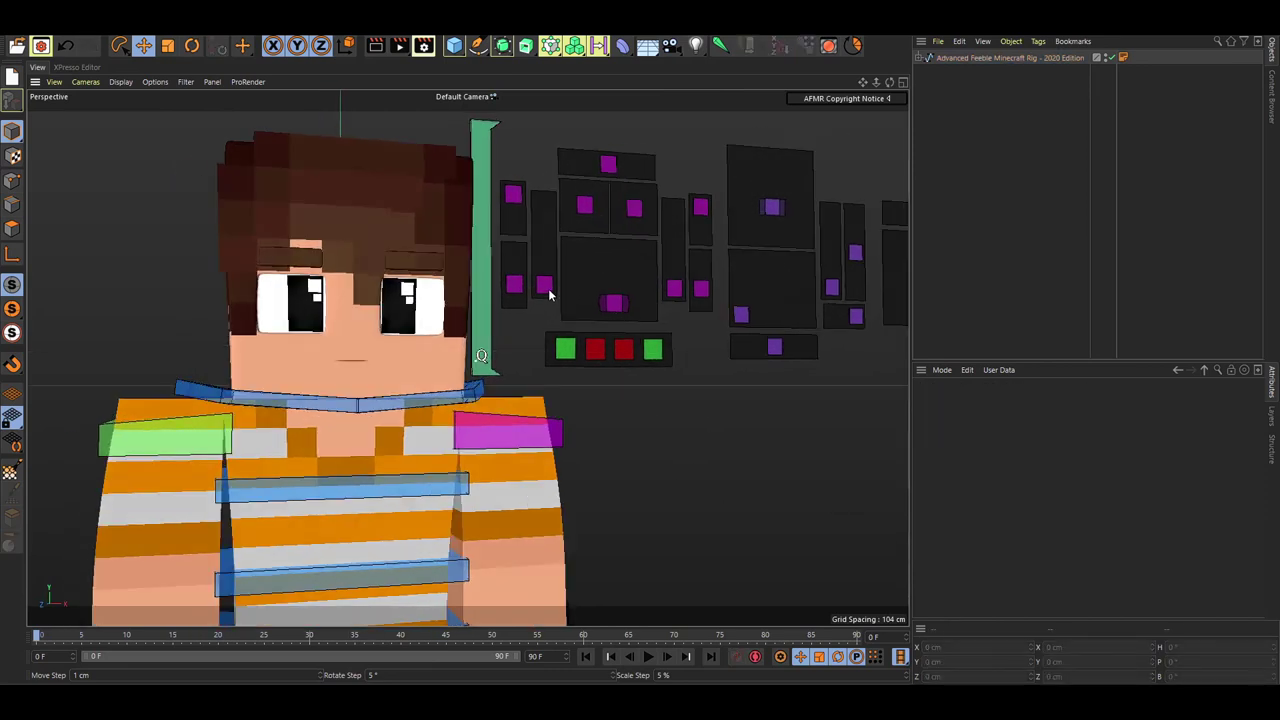
{"action": "left_click", "coordinate": [546, 288]}
{"action": "left_click_drag", "start_coordinate": [545, 273], "coordinate": [531, 243]}
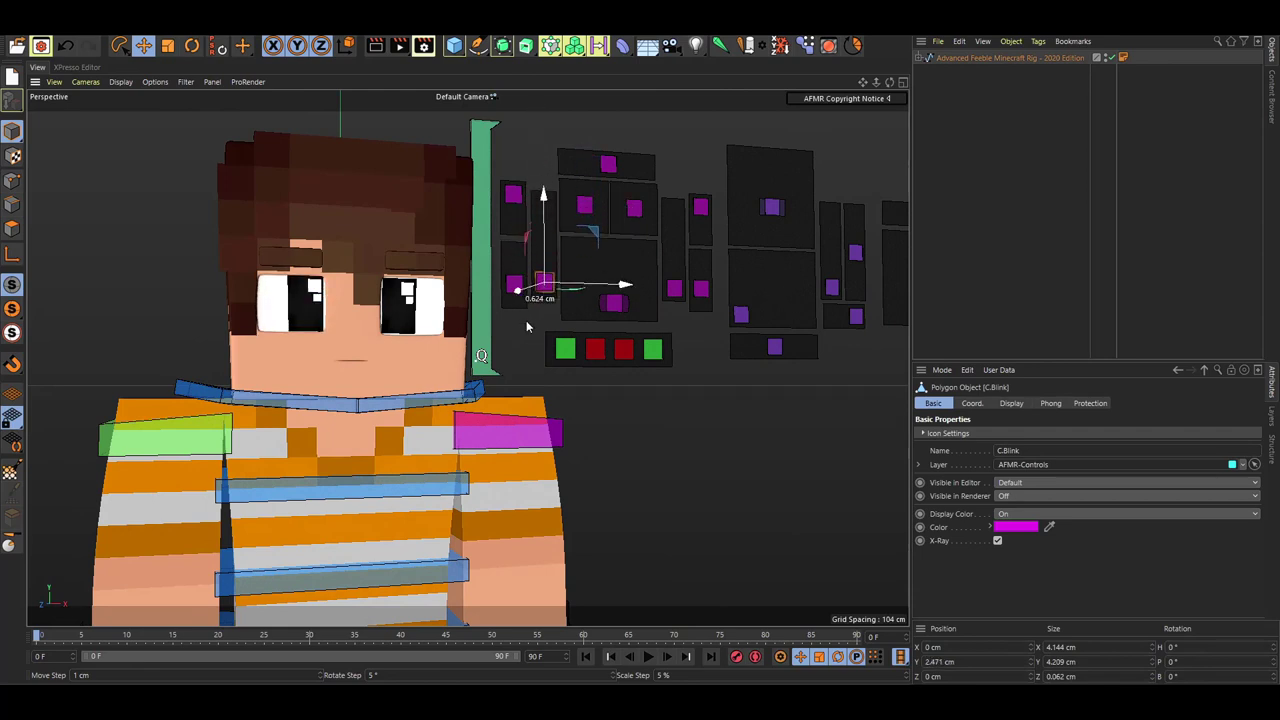
{"action": "left_click_drag", "start_coordinate": [527, 326], "coordinate": [526, 318]}
{"action": "key", "text": "ctrl+z"}
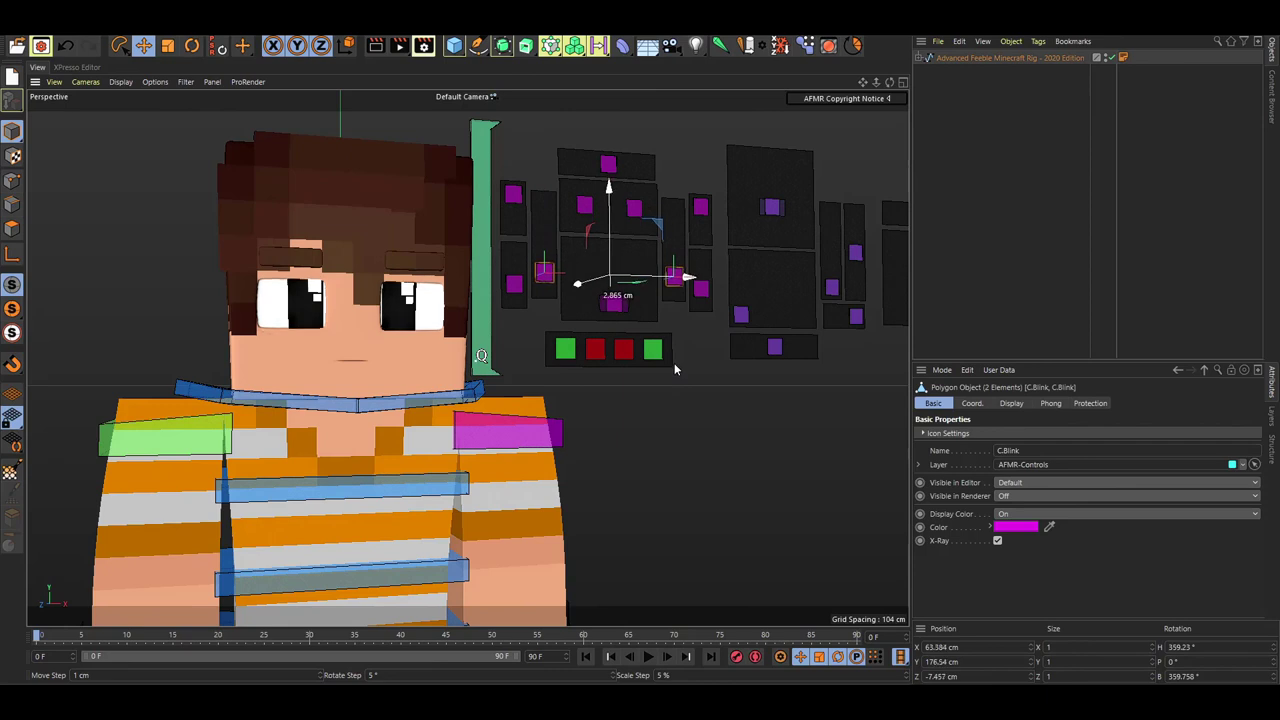
{"action": "left_click_drag", "start_coordinate": [680, 359], "coordinate": [428, 323], "text": "alt"}
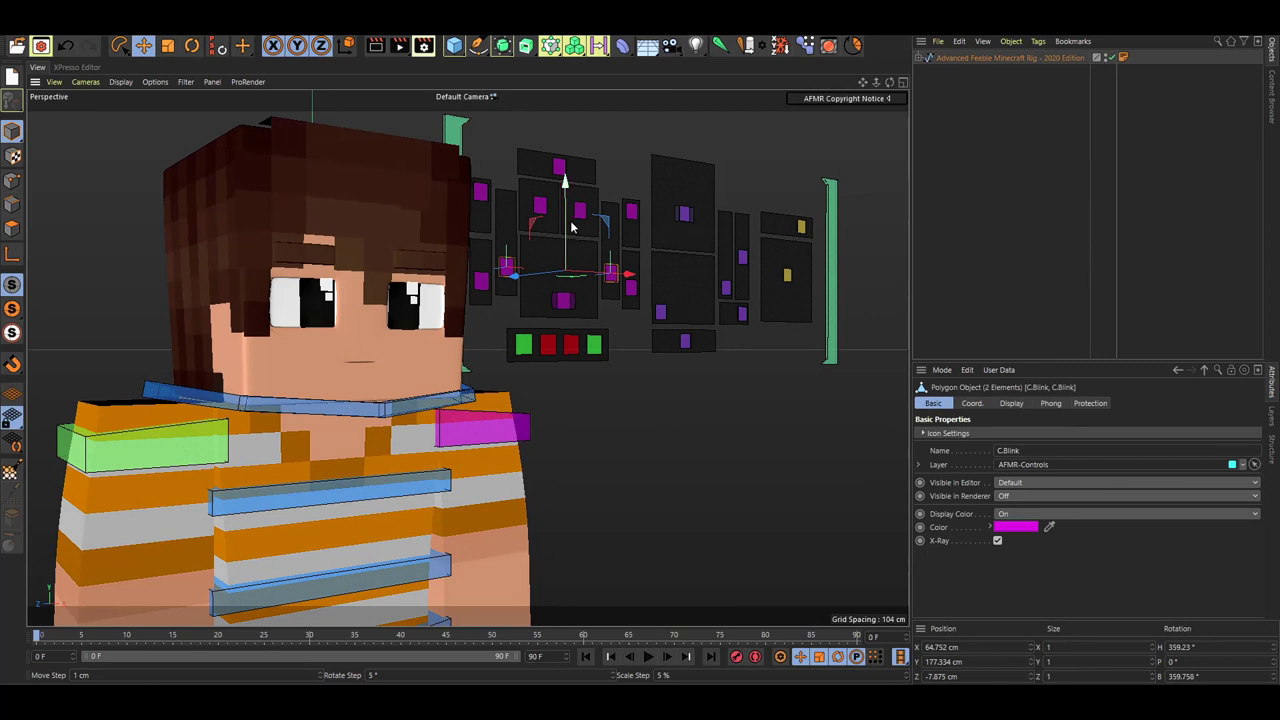
{"action": "left_click", "coordinate": [625, 380]}
Step: Try moving the C.Eye Pupil control with Eye Movement on to shift both pupils and the surrounding eye shape, and undo the move
{"action": "scroll", "coordinate": [603, 350], "scroll_direction": "up", "scroll_amount": 4}
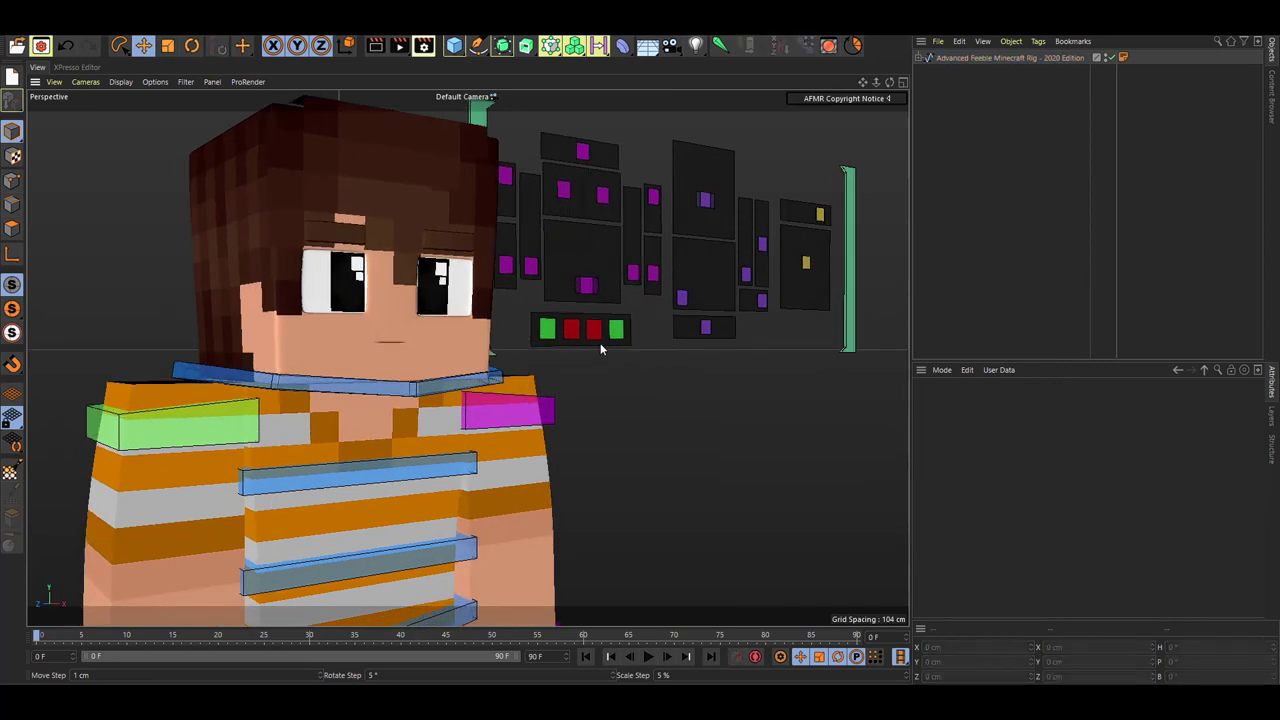
{"action": "left_click", "coordinate": [552, 292]}
{"action": "left_click_drag", "start_coordinate": [551, 292], "coordinate": [466, 323]}
{"action": "scroll", "coordinate": [411, 348], "scroll_direction": "up", "scroll_amount": 5}
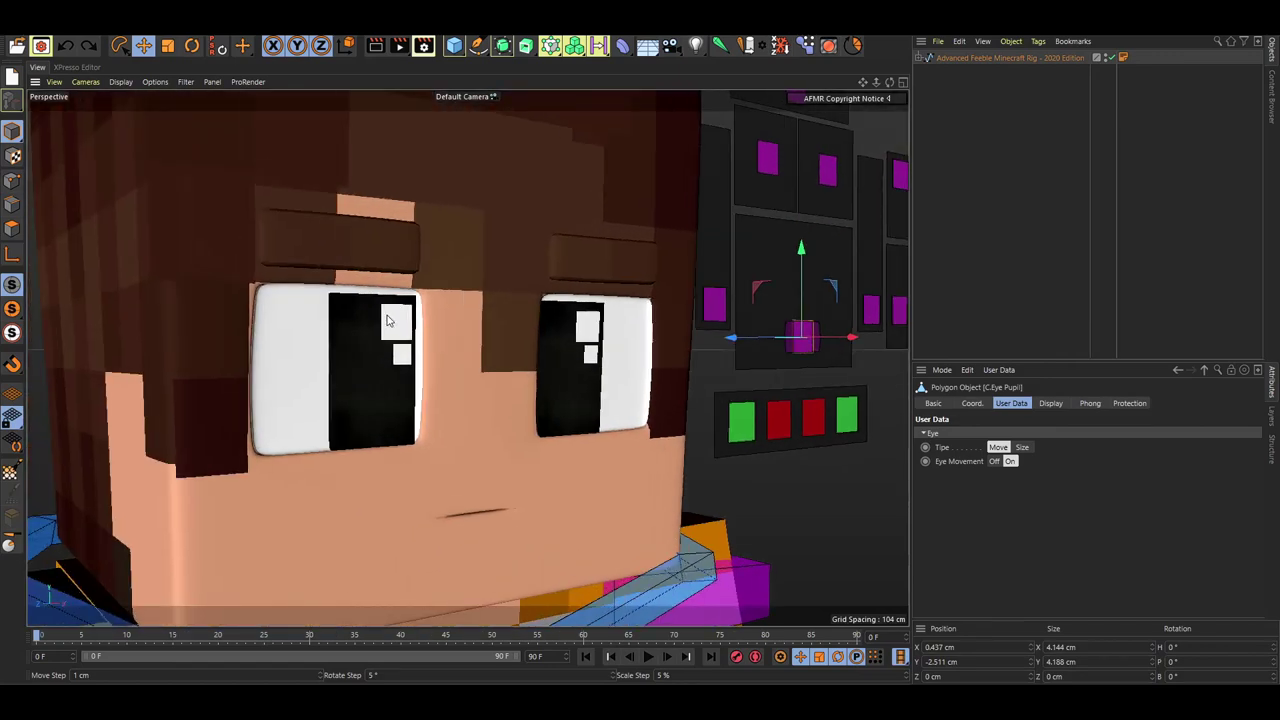
{"action": "scroll", "coordinate": [388, 320], "scroll_direction": "up", "scroll_amount": 2}
{"action": "middle_click_drag", "start_coordinate": [388, 320], "coordinate": [376, 307], "text": "alt"}
{"action": "left_click_drag", "start_coordinate": [432, 336], "coordinate": [438, 369]}
{"action": "mouse_move", "coordinate": [438, 369]}
{"action": "left_mouse_down"}
{"action": "mouse_move", "coordinate": [456, 361]}
{"action": "mouse_move", "coordinate": [451, 380]}
{"action": "left_mouse_up"}
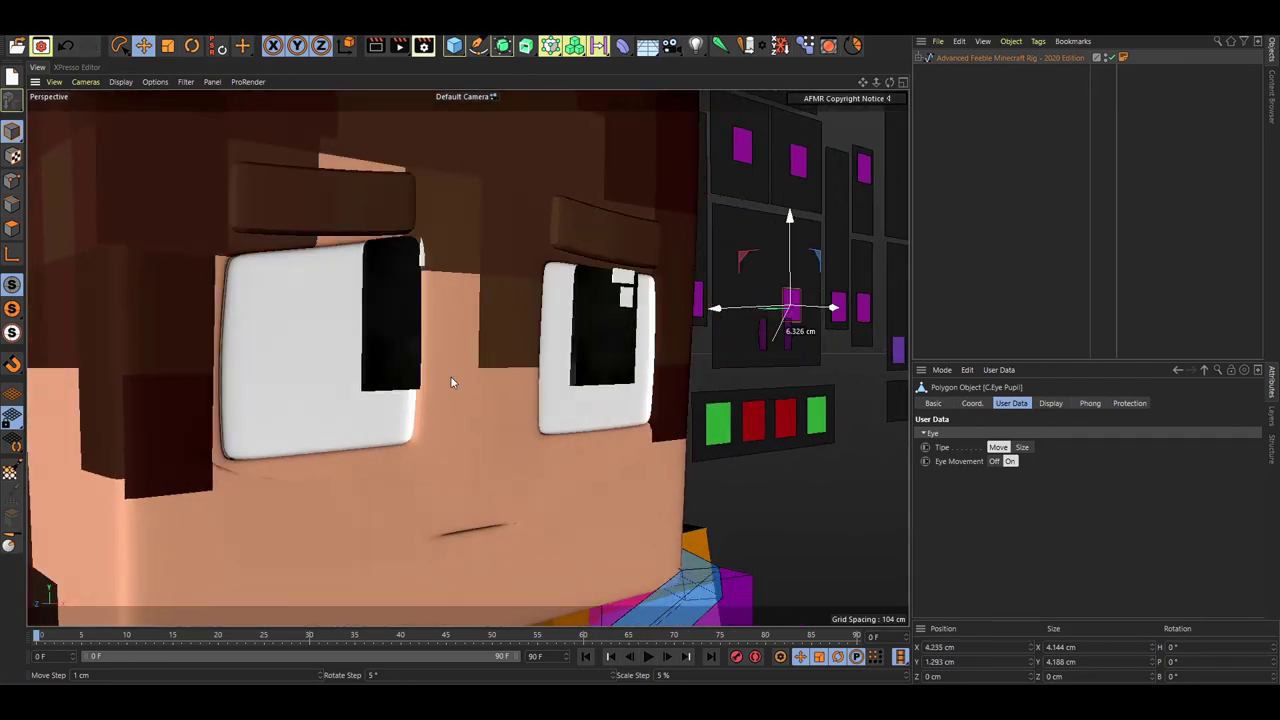
{"action": "key", "text": "ctrl+z"}
Step: Move C.Eye Pupil around again, examine the eyes and eyebrows up close, and return the pupils to centre
{"action": "scroll", "coordinate": [420, 330], "scroll_direction": "down", "scroll_amount": 5}
{"action": "scroll", "coordinate": [419, 327], "scroll_direction": "down", "scroll_amount": 2}
{"action": "middle_click_drag", "start_coordinate": [419, 327], "coordinate": [405, 366], "text": "alt"}
{"action": "left_click_drag", "start_coordinate": [405, 364], "coordinate": [419, 392]}
{"action": "scroll", "coordinate": [450, 284], "scroll_direction": "up", "scroll_amount": 10}
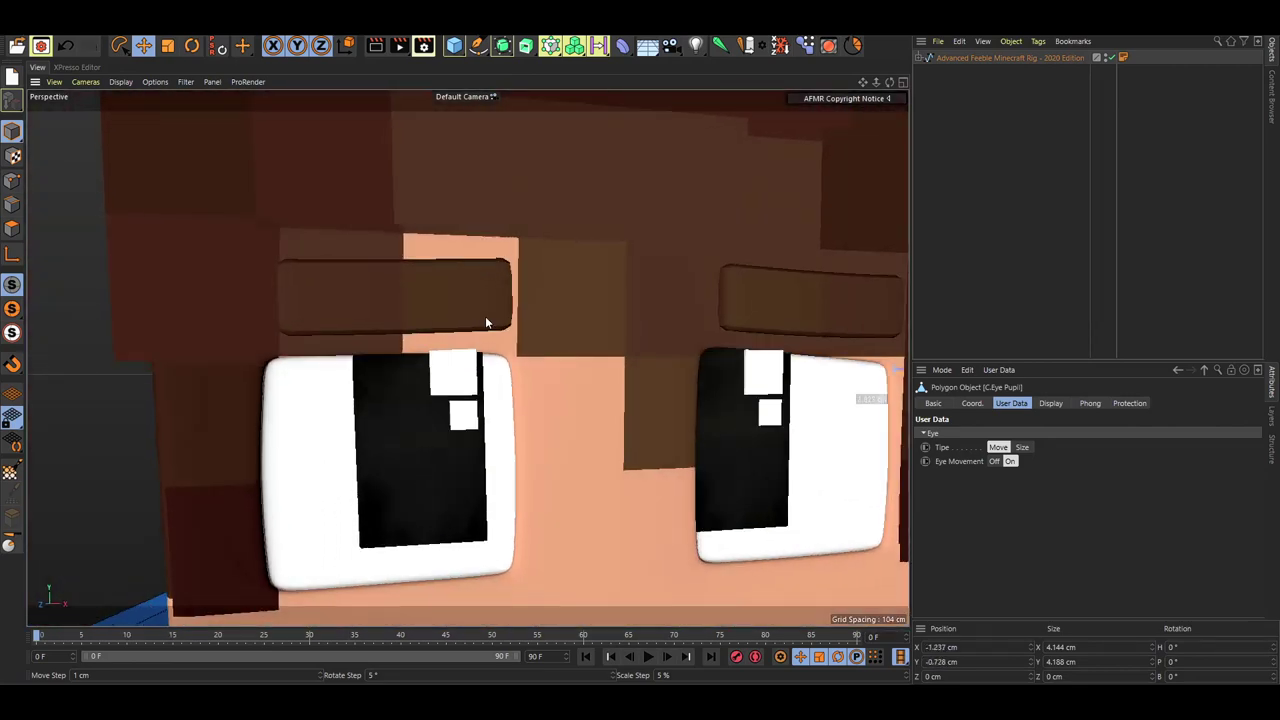
{"action": "left_click_drag", "start_coordinate": [485, 322], "coordinate": [380, 286]}
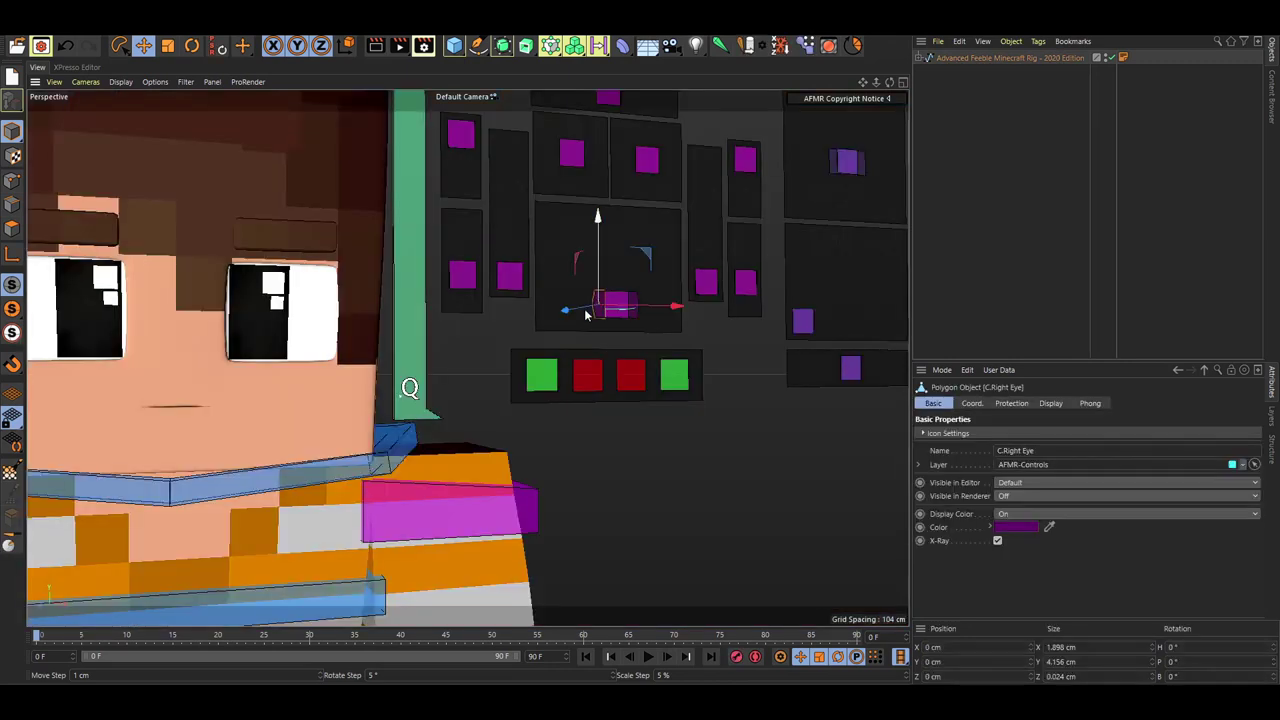
Step: Try moving the C.Right Eye control on its own to shift only the right pupil, and undo the move
{"action": "mouse_move", "coordinate": [597, 368]}
{"action": "left_mouse_down"}
{"action": "mouse_move", "coordinate": [585, 360]}
{"action": "mouse_move", "coordinate": [600, 372]}
{"action": "left_mouse_up"}
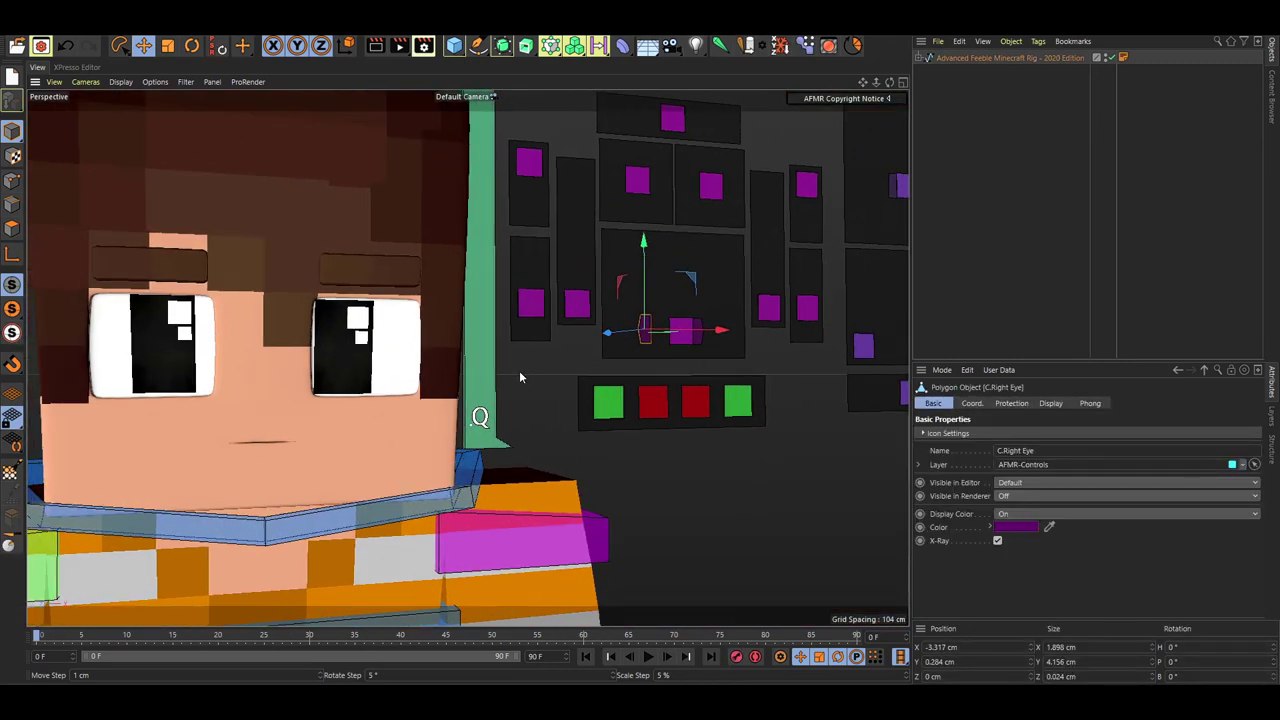
{"action": "left_click_drag", "start_coordinate": [519, 370], "coordinate": [684, 341]}
{"action": "key", "text": "ctrl+z"}
Step: Try offsetting C.Eye Pupil and C.Right Eye together to aim the two pupils separately, and undo both moves
{"action": "left_click", "coordinate": [686, 325]}
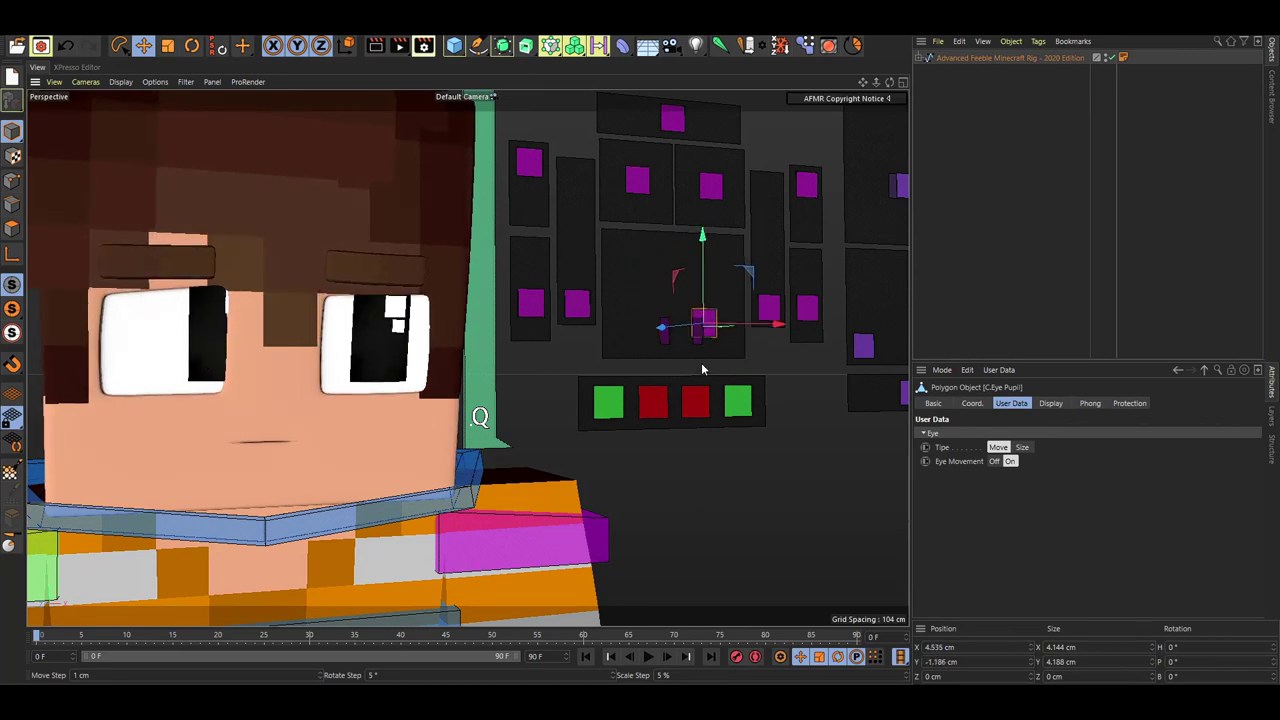
{"action": "left_click", "coordinate": [662, 335]}
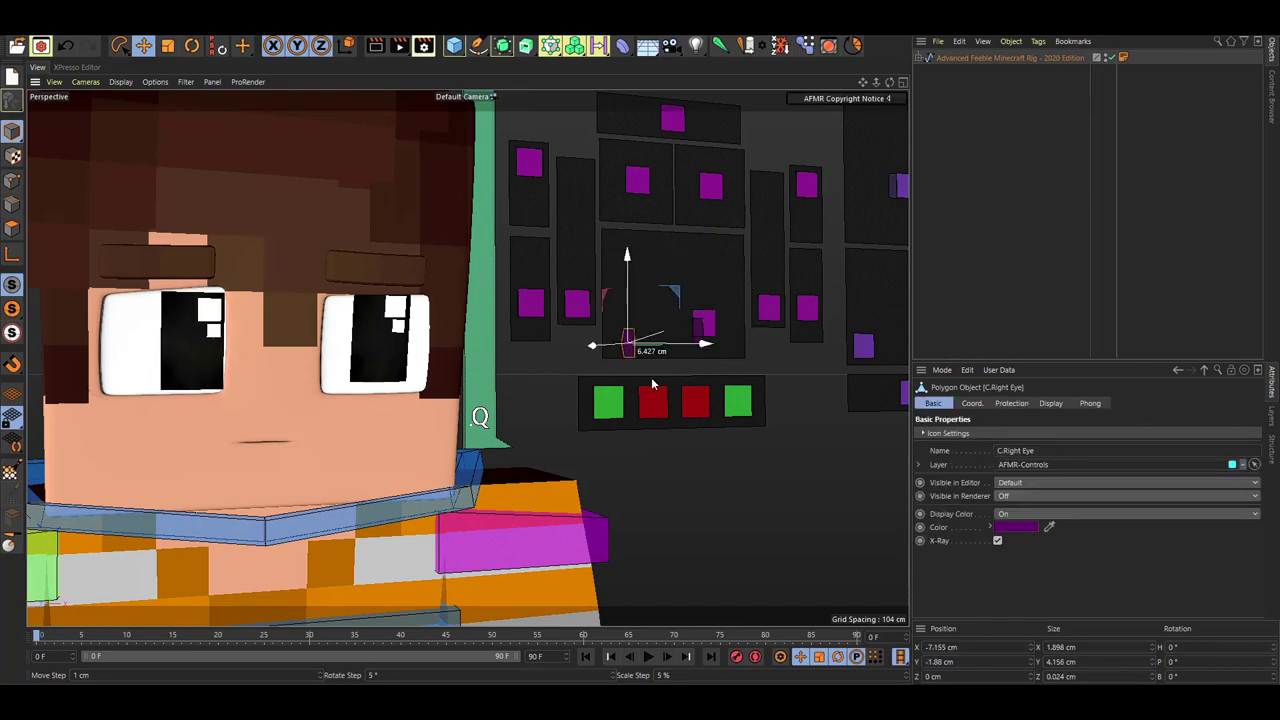
{"action": "scroll", "coordinate": [223, 357], "scroll_direction": "down", "scroll_amount": 2}
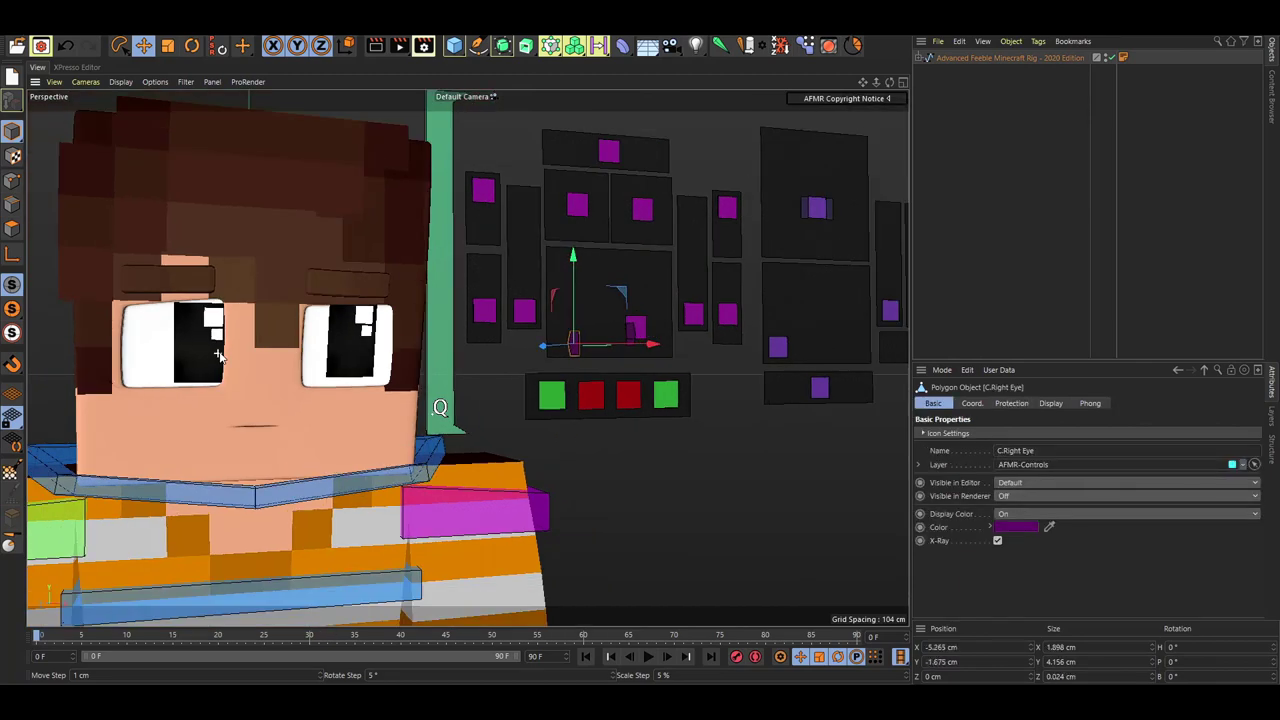
{"action": "scroll", "coordinate": [232, 351], "scroll_direction": "up", "scroll_amount": 2}
{"action": "left_click_drag", "start_coordinate": [232, 351], "coordinate": [344, 341], "text": "alt"}
{"action": "key", "text": "ctrl+z"}
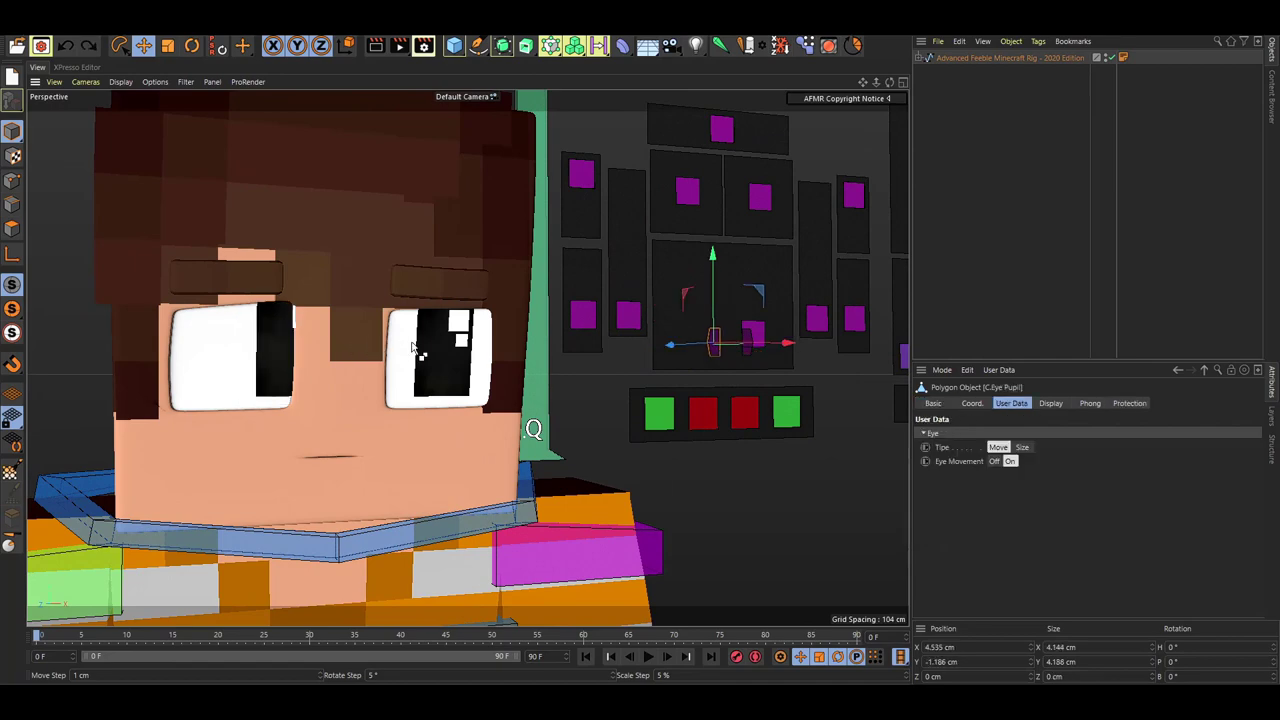
{"action": "scroll", "coordinate": [397, 344], "scroll_direction": "down", "scroll_amount": 4}
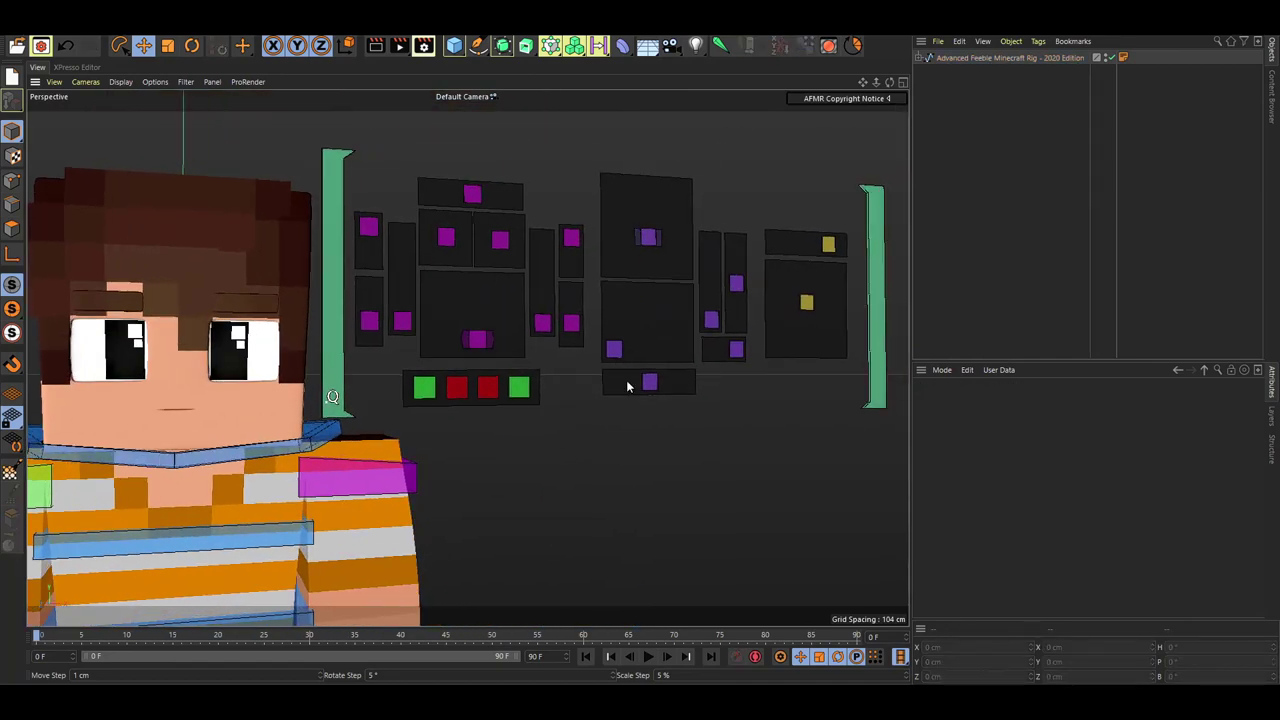
Step: Open the mouth with the control in the lower mouth box, try shifting the mouth sideways with C.MouthPos, and return C.MouthPos to centre
{"action": "mouse_move", "coordinate": [629, 346]}
{"action": "left_mouse_down", "text": "alt"}
{"action": "mouse_move", "coordinate": [623, 355]}
{"action": "mouse_move", "coordinate": [659, 352]}
{"action": "mouse_move", "coordinate": [642, 372]}
{"action": "mouse_move", "coordinate": [664, 351]}
{"action": "mouse_move", "coordinate": [646, 337]}
{"action": "mouse_move", "coordinate": [633, 355]}
{"action": "mouse_move", "coordinate": [646, 345]}
{"action": "left_mouse_up", "text": "alt"}
{"action": "left_click", "coordinate": [644, 362]}
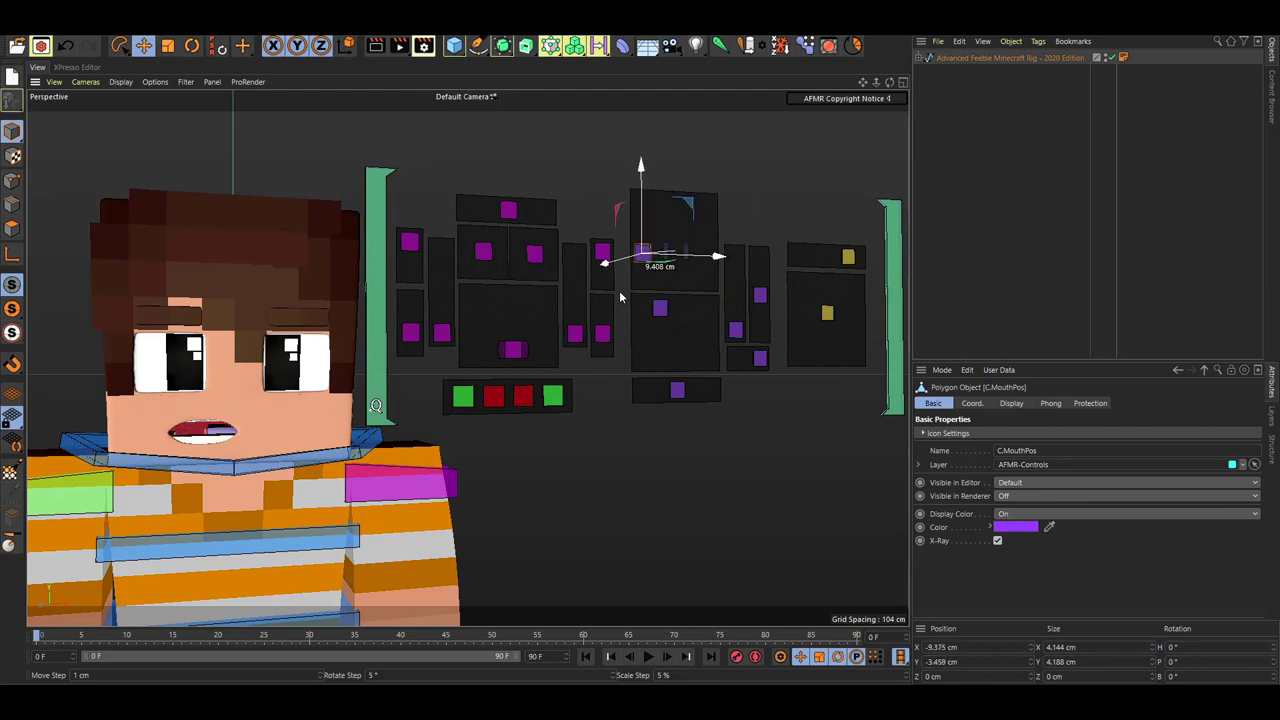
{"action": "left_click_drag", "start_coordinate": [617, 292], "coordinate": [687, 292]}
{"action": "left_click", "coordinate": [711, 239]}
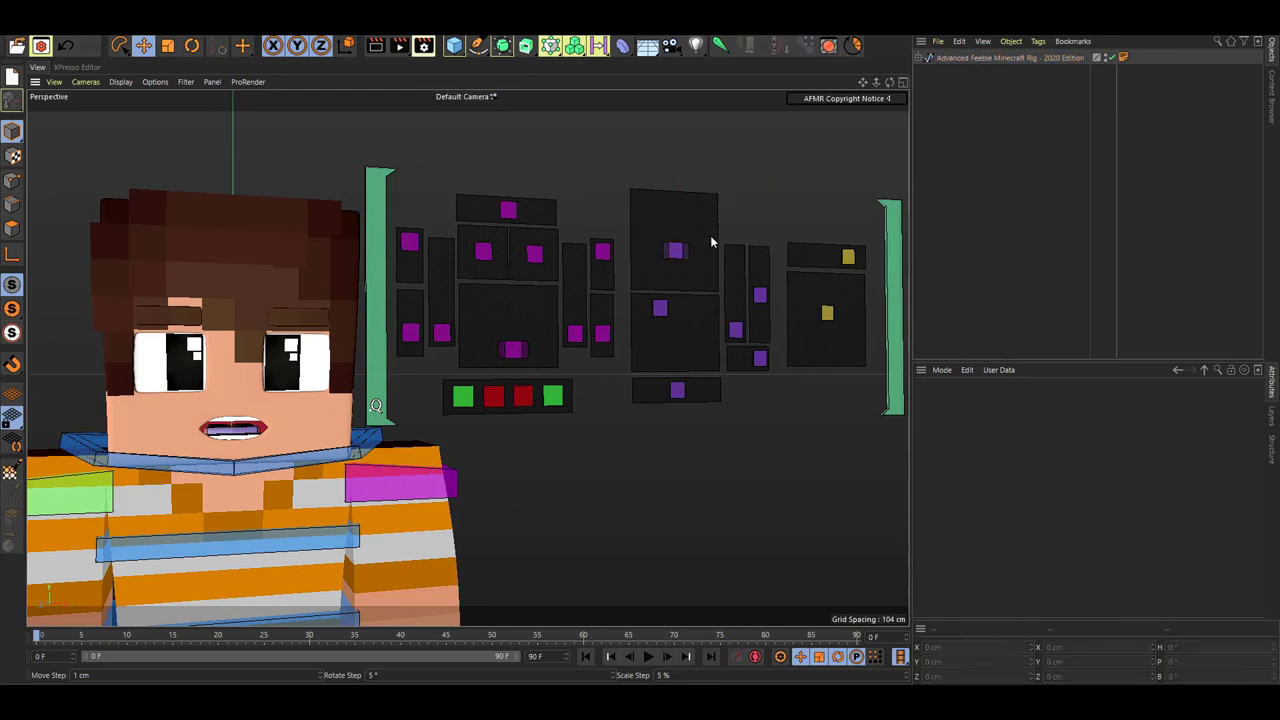
Step: Try raising the C.EmotionR control to about Y 12 cm to lift the right mouth corner, and return it to its start position
{"action": "scroll", "coordinate": [689, 249], "scroll_direction": "up", "scroll_amount": 2}
{"action": "left_click", "coordinate": [655, 249]}
{"action": "middle_click_drag", "start_coordinate": [594, 298], "coordinate": [683, 265], "text": "alt"}
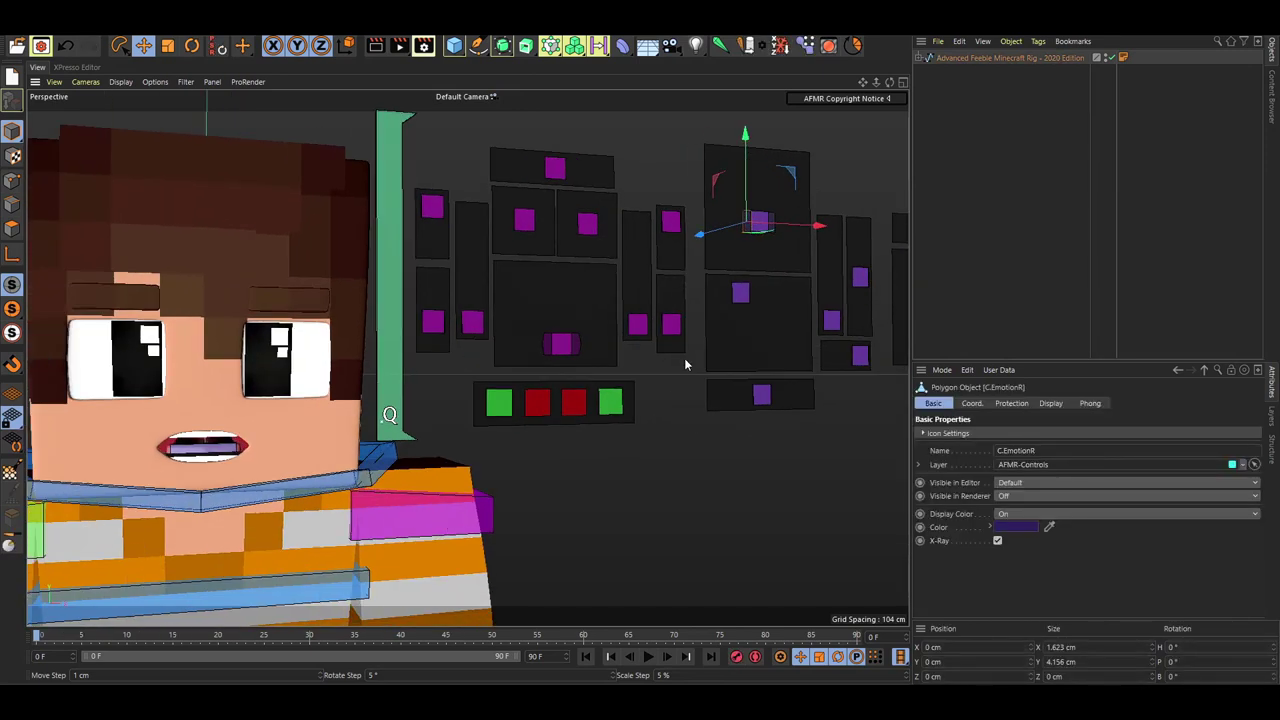
{"action": "left_click_drag", "start_coordinate": [652, 351], "coordinate": [646, 287]}
{"action": "right_click_drag", "start_coordinate": [235, 350], "coordinate": [326, 397], "text": "alt"}
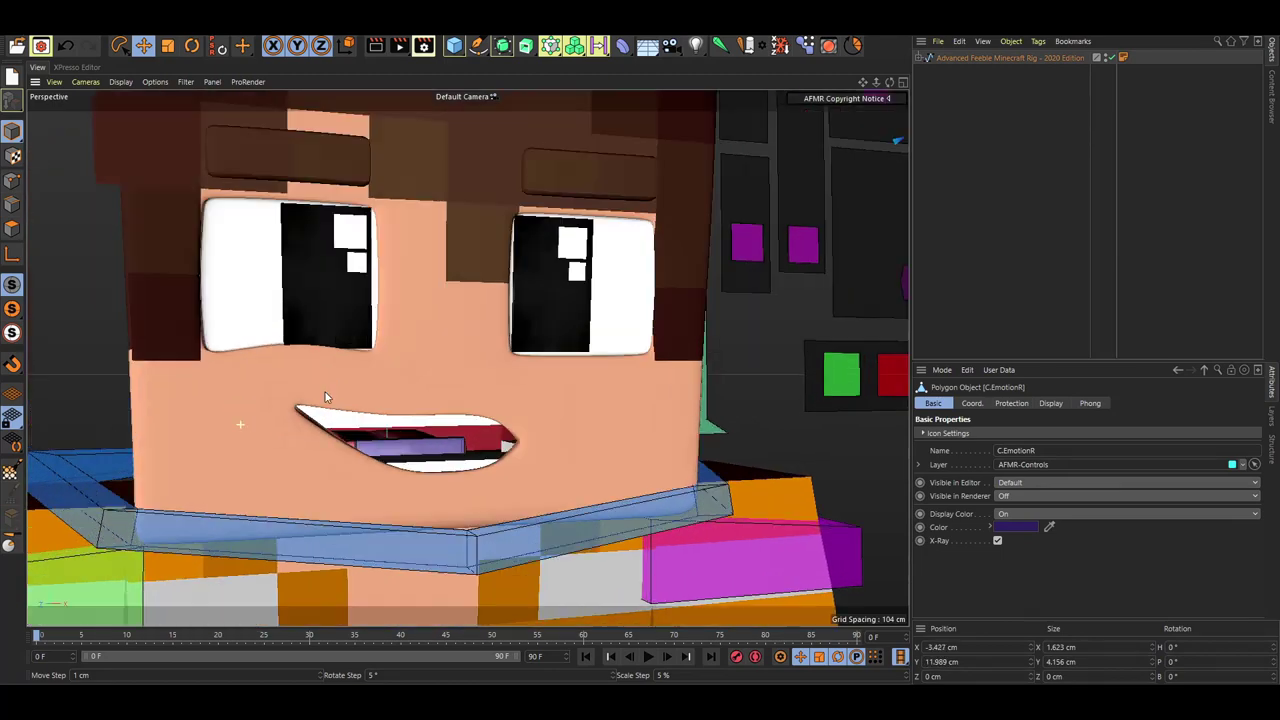
{"action": "left_click_drag", "start_coordinate": [340, 360], "coordinate": [372, 372], "text": "alt"}
{"action": "left_click_drag", "start_coordinate": [372, 372], "coordinate": [347, 341]}
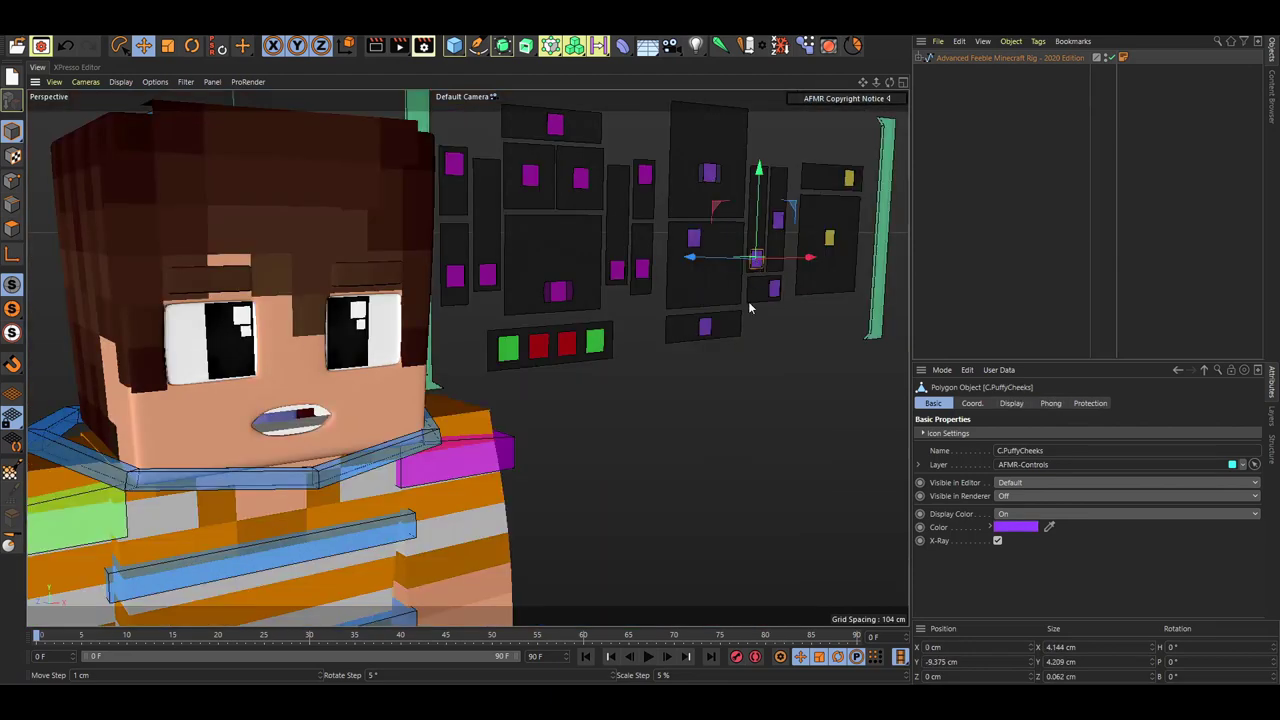
Step: Puff out the cheeks by raising the C.PuffyCheeks slider to its upper end at Y 9.375 cm
{"action": "middle_click_drag", "start_coordinate": [500, 356], "coordinate": [566, 286], "text": "alt"}
{"action": "scroll", "coordinate": [427, 297], "scroll_direction": "up", "scroll_amount": 2}
{"action": "middle_click_drag", "start_coordinate": [420, 330], "coordinate": [422, 391], "text": "alt"}
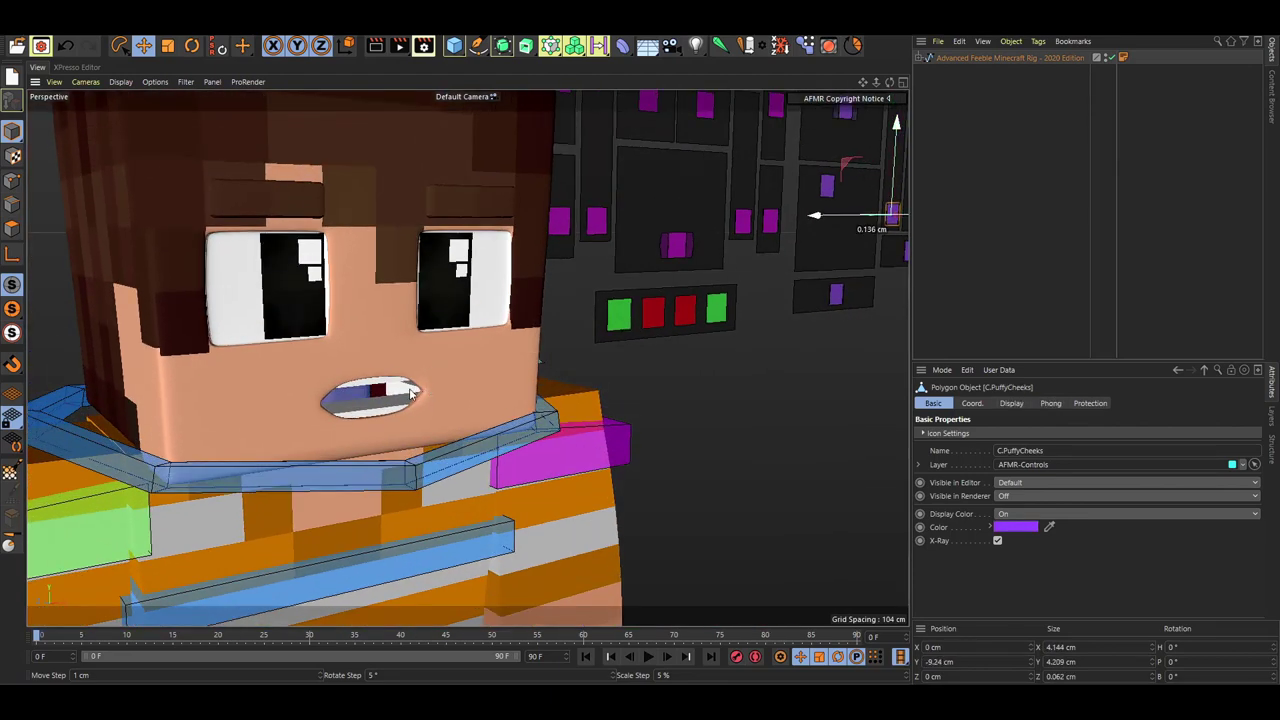
{"action": "left_click_drag", "start_coordinate": [410, 393], "coordinate": [421, 304]}
{"action": "scroll", "coordinate": [435, 325], "scroll_direction": "down", "scroll_amount": 2}
{"action": "middle_click_drag", "start_coordinate": [436, 351], "coordinate": [268, 324], "text": "alt"}
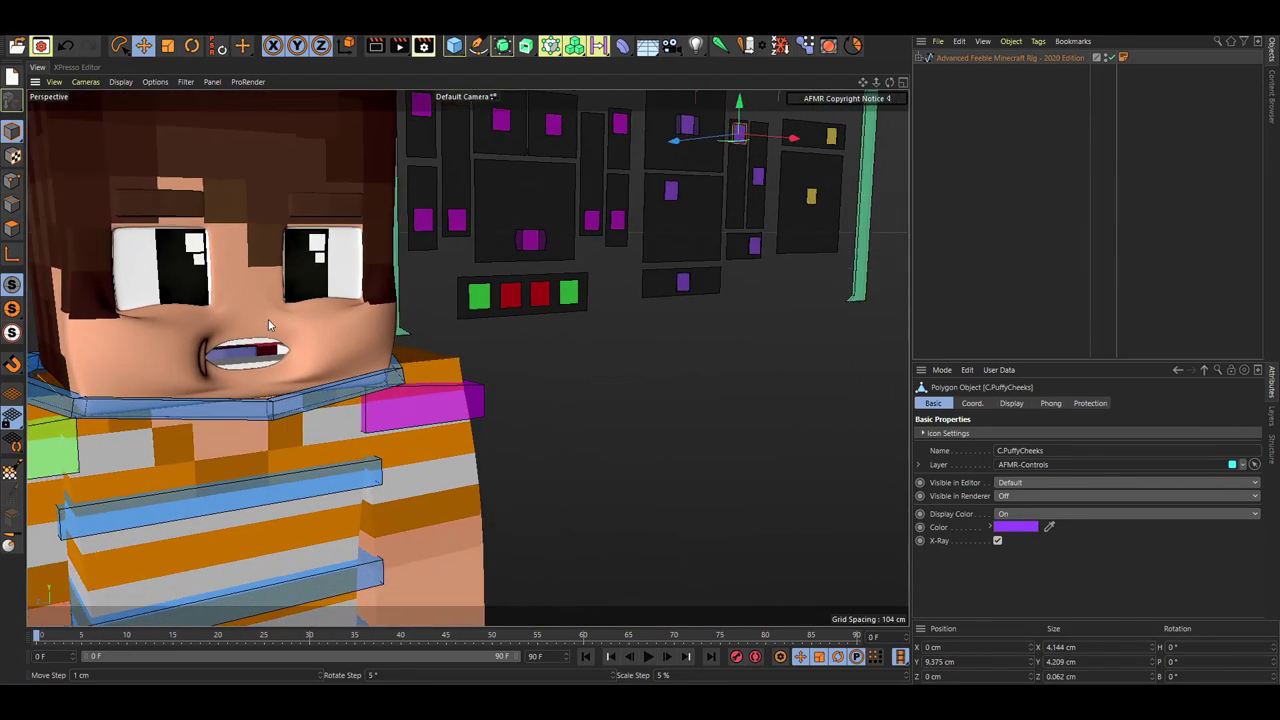
Step: Close the mouth by moving C.Mouth to the lower corner of its box, and deflate the cheeks with C.PuffyCheeks at Y -9.375 cm
{"action": "left_click_drag", "start_coordinate": [268, 325], "coordinate": [349, 309], "text": "alt"}
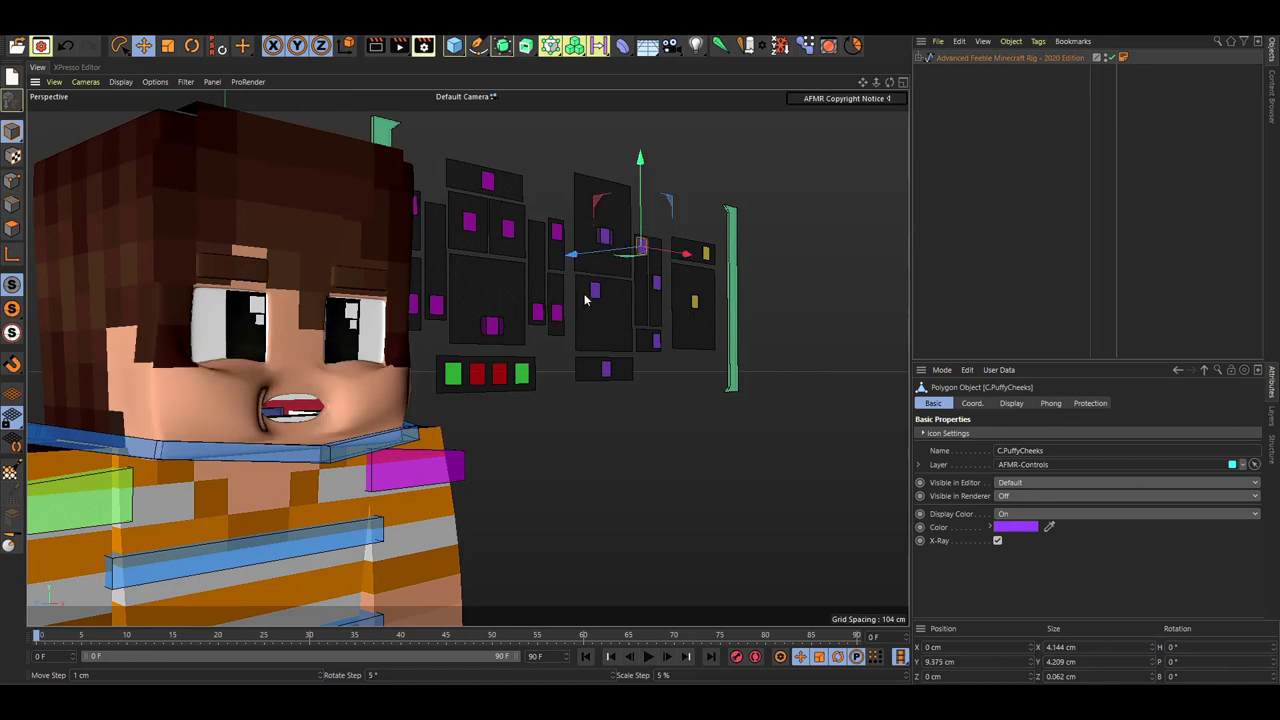
{"action": "left_click_drag", "start_coordinate": [593, 293], "coordinate": [401, 447]}
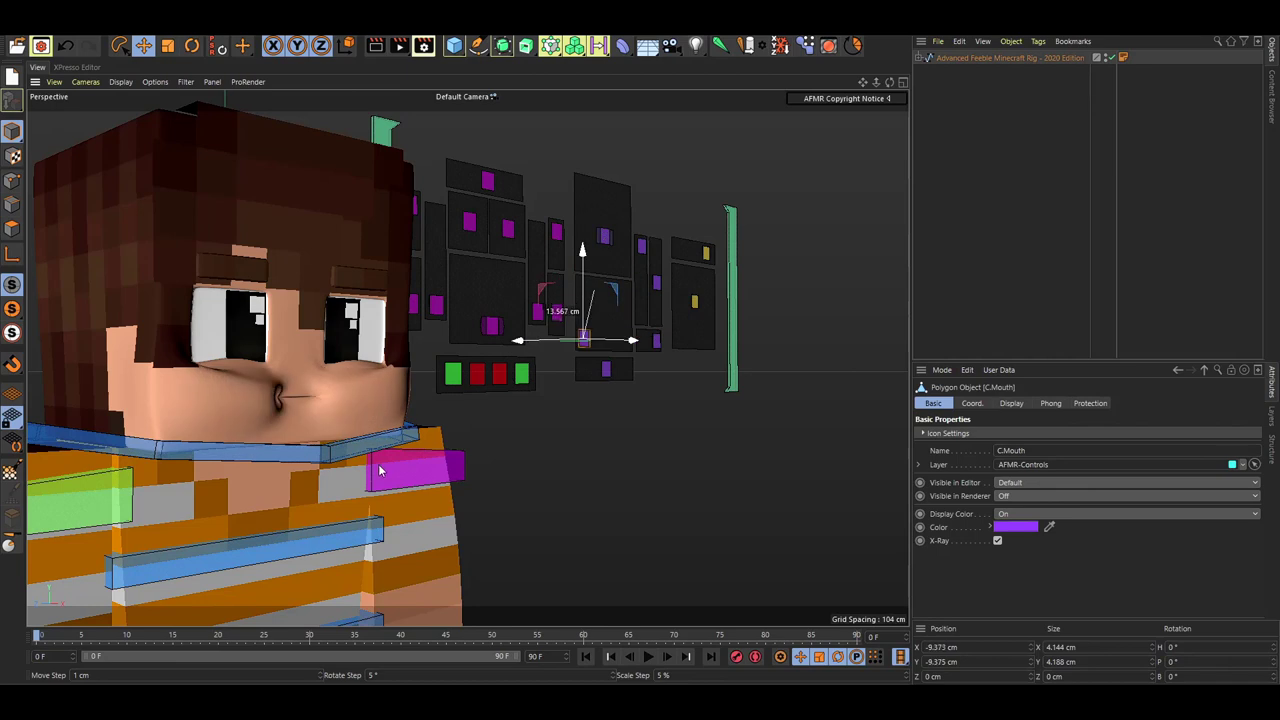
{"action": "left_click_drag", "start_coordinate": [643, 277], "coordinate": [614, 423]}
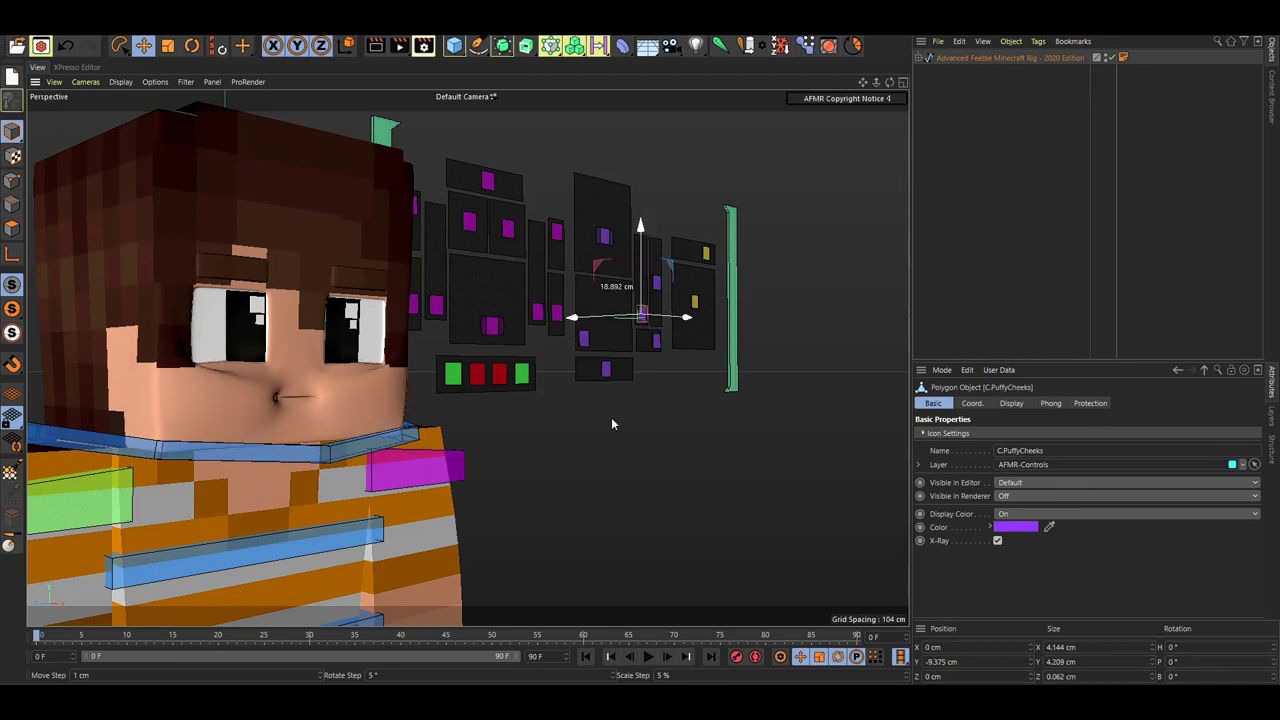
Step: Reopen the mouth with C.Mouth, try lowering the upper teeth with C.TeethTop to about Y -4.8 cm, and undo the teeth move
{"action": "left_click_drag", "start_coordinate": [583, 339], "coordinate": [653, 369]}
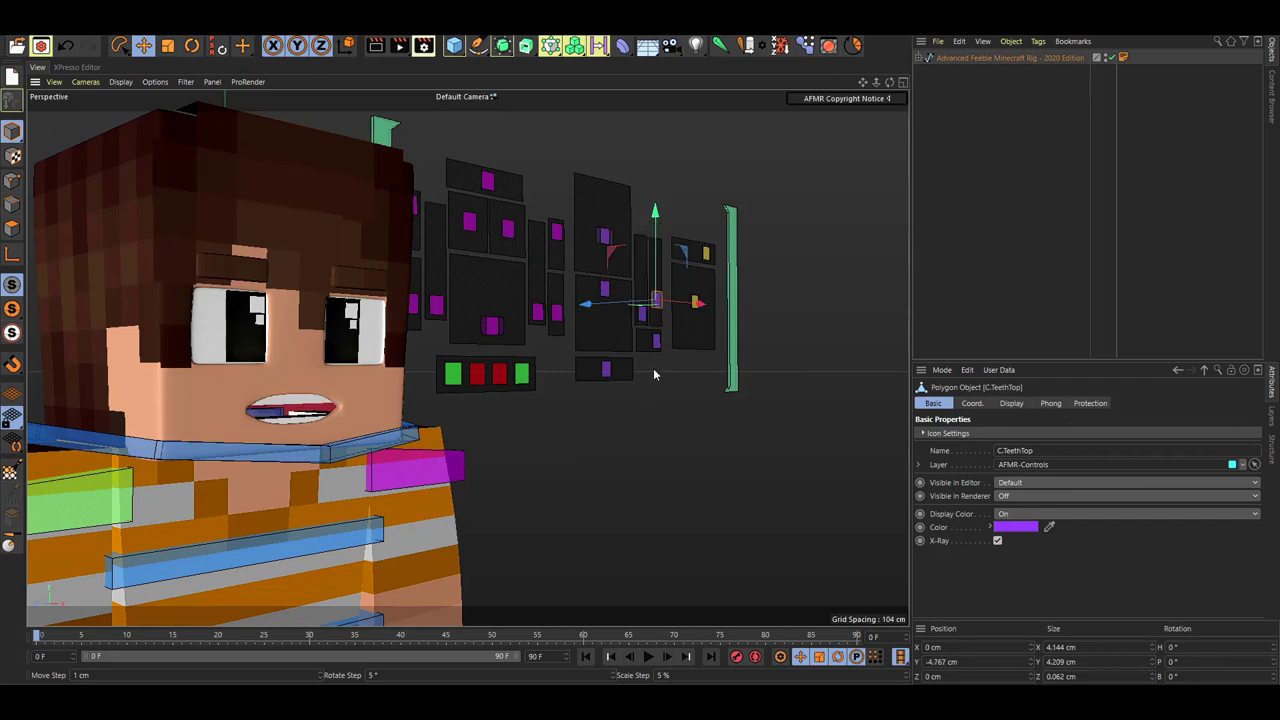
{"action": "key", "text": "ctrl+z"}
Step: Turn on the second switch below the face board to show the detailed controllers around the eyes, eyebrows and mouth
{"action": "middle_click_drag", "start_coordinate": [250, 437], "coordinate": [363, 370], "text": "alt"}
{"action": "scroll", "coordinate": [363, 370], "scroll_direction": "up", "scroll_amount": 3}
{"action": "left_click_drag", "start_coordinate": [363, 372], "coordinate": [456, 358], "text": "alt"}
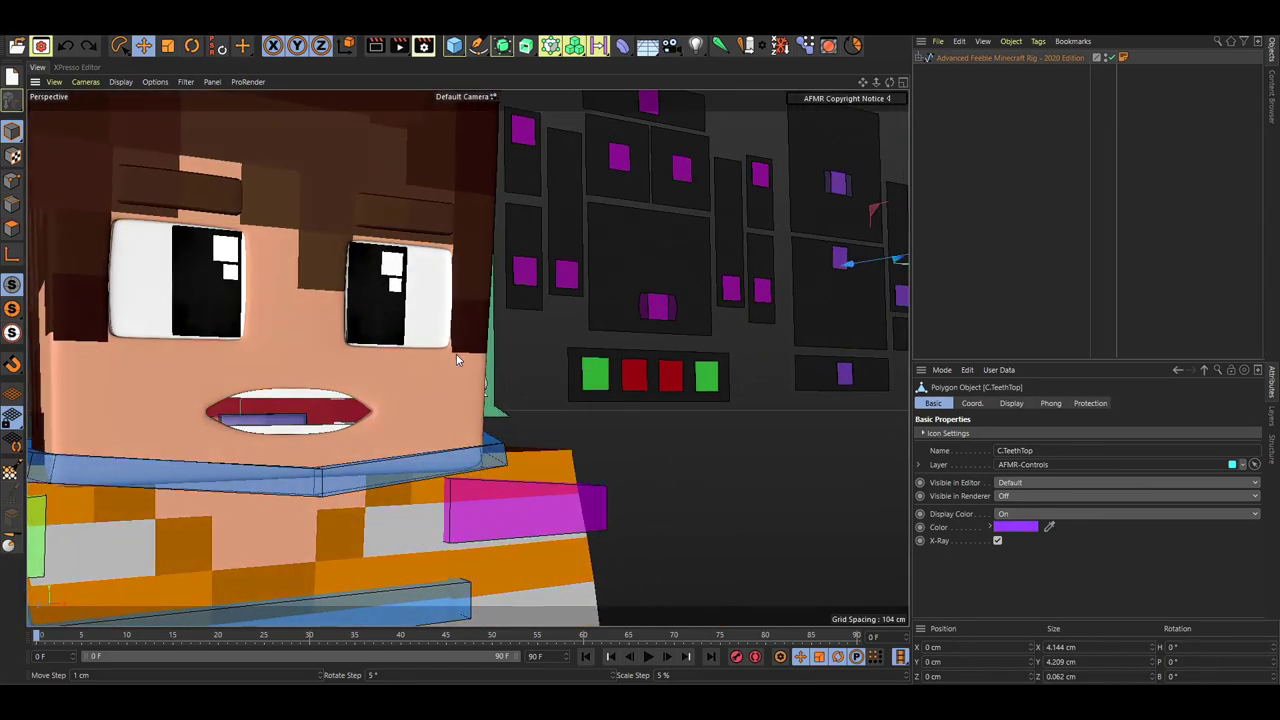
{"action": "left_click", "coordinate": [640, 375]}
{"action": "left_click", "coordinate": [652, 457]}
{"action": "scroll", "coordinate": [243, 417], "scroll_direction": "up", "scroll_amount": 3}
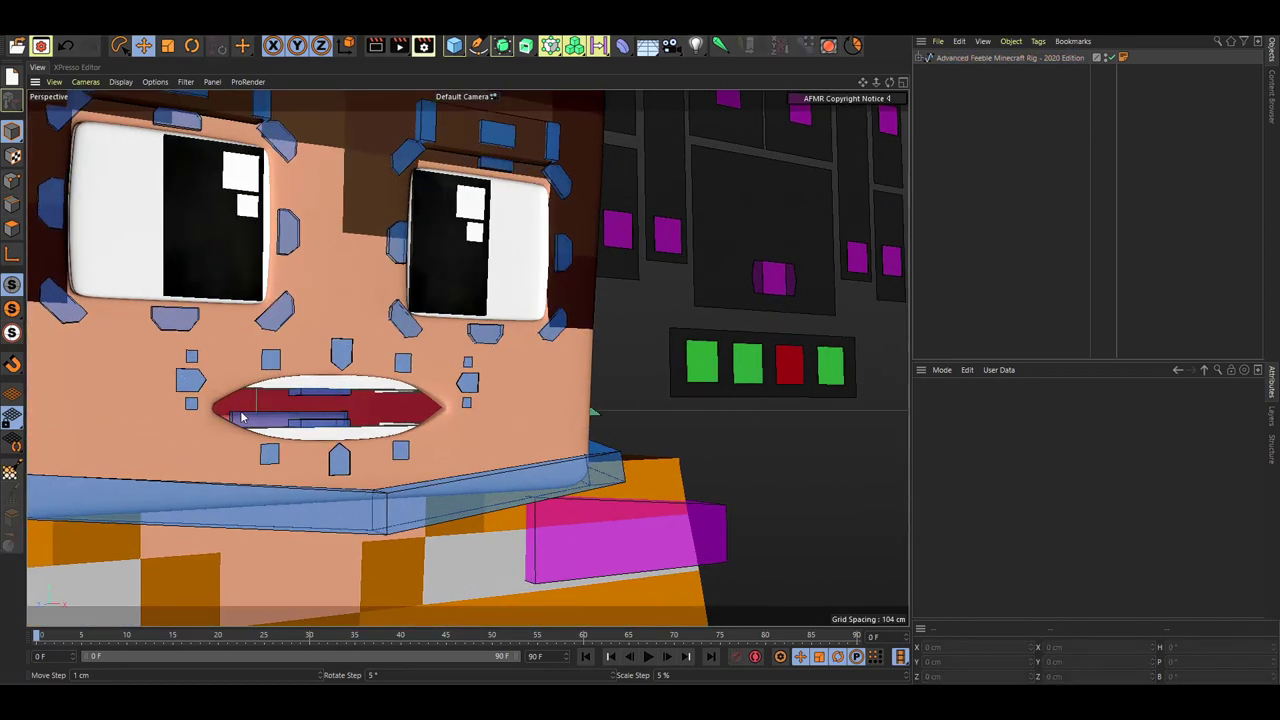
Step: Try moving the lower teeth with the C.TeethB controller inside the open mouth, and undo the move
{"action": "left_click_drag", "start_coordinate": [335, 415], "coordinate": [377, 417], "text": "alt"}
{"action": "scroll", "coordinate": [377, 417], "scroll_direction": "down", "scroll_amount": 8}
{"action": "left_click_drag", "start_coordinate": [541, 383], "coordinate": [617, 289], "text": "alt"}
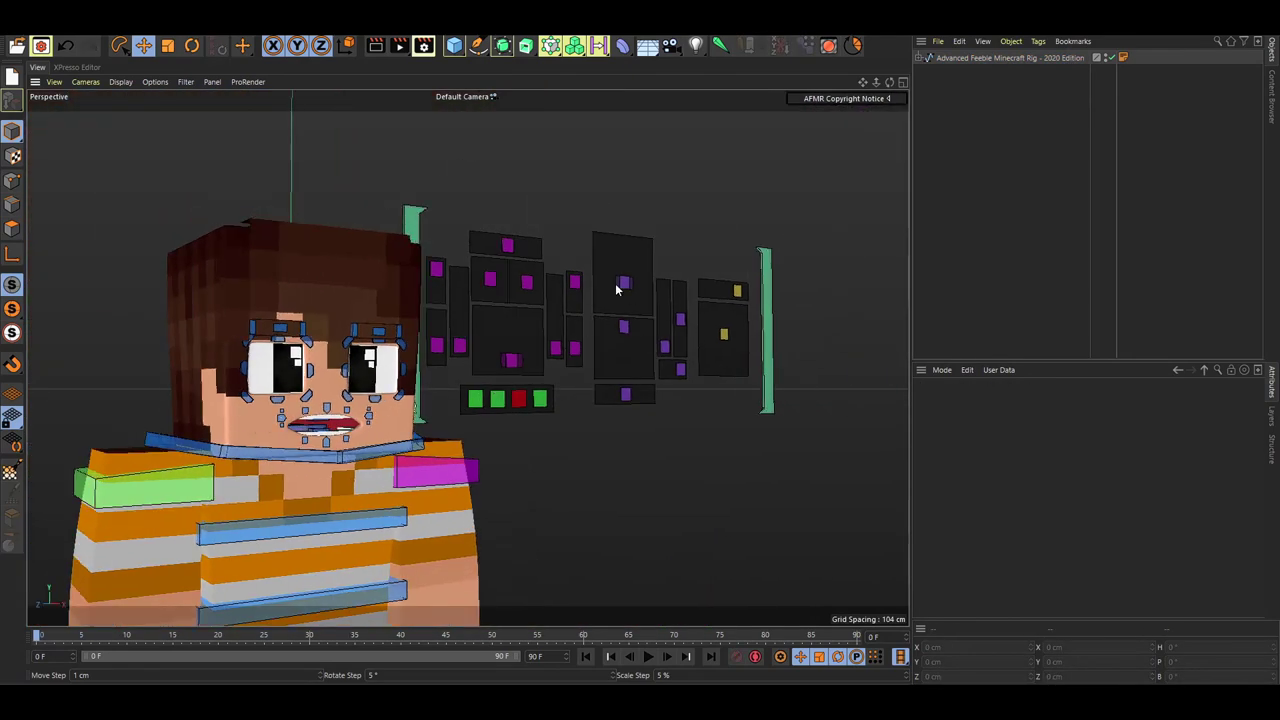
{"action": "scroll", "coordinate": [374, 425], "scroll_direction": "up", "scroll_amount": 10}
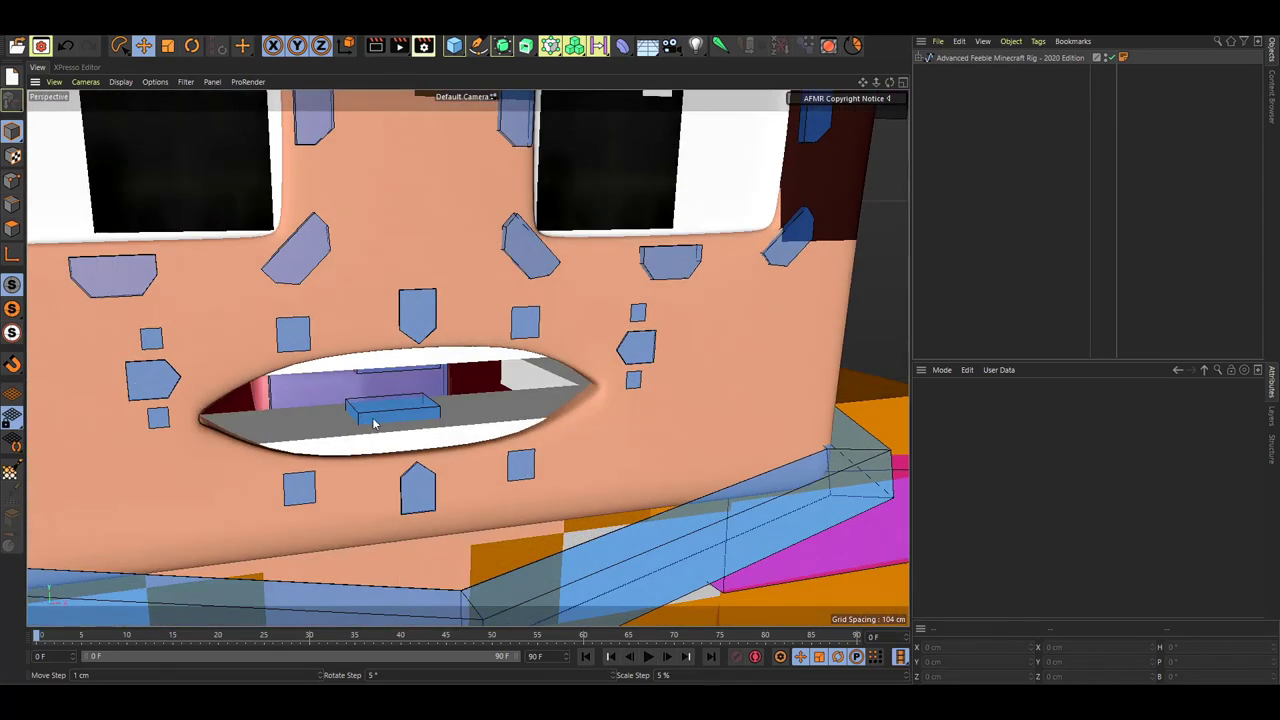
{"action": "left_click", "coordinate": [374, 424]}
{"action": "left_click_drag", "start_coordinate": [397, 383], "coordinate": [379, 312]}
{"action": "key", "text": "ctrl+z"}
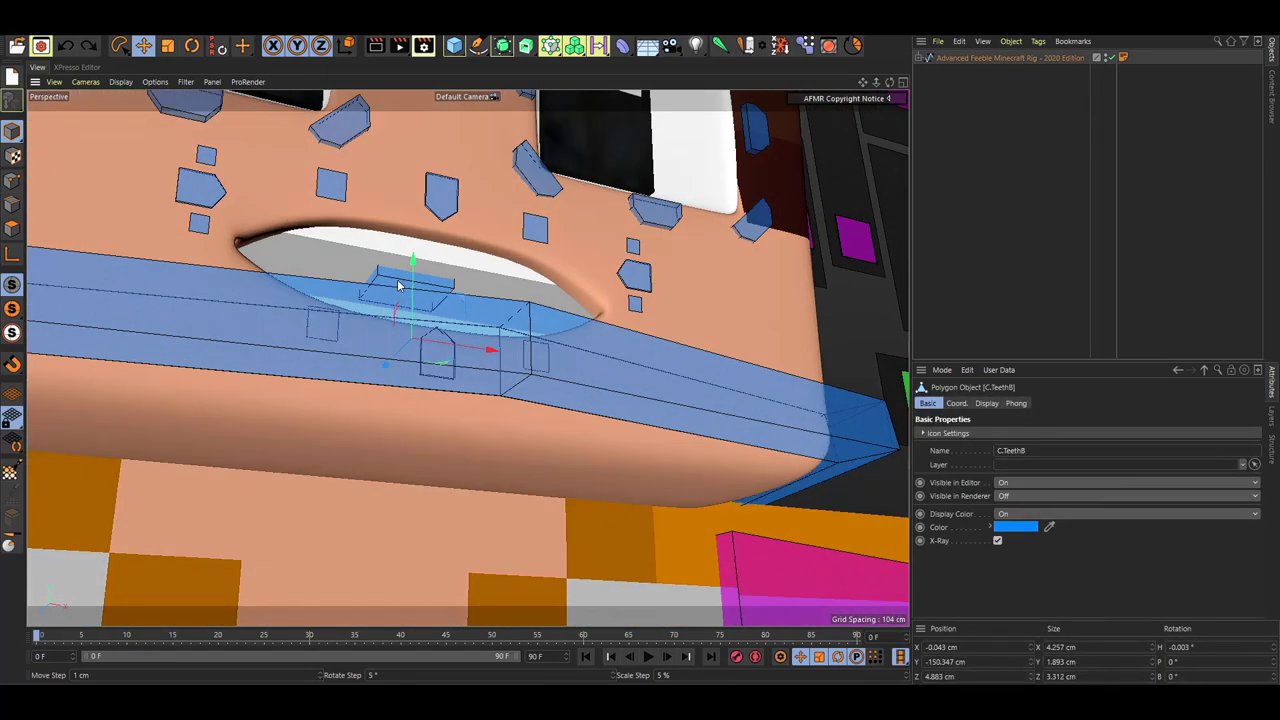
{"action": "mouse_move", "coordinate": [412, 238]}
{"action": "left_mouse_down"}
{"action": "mouse_move", "coordinate": [413, 215]}
{"action": "mouse_move", "coordinate": [412, 245]}
{"action": "left_mouse_up"}
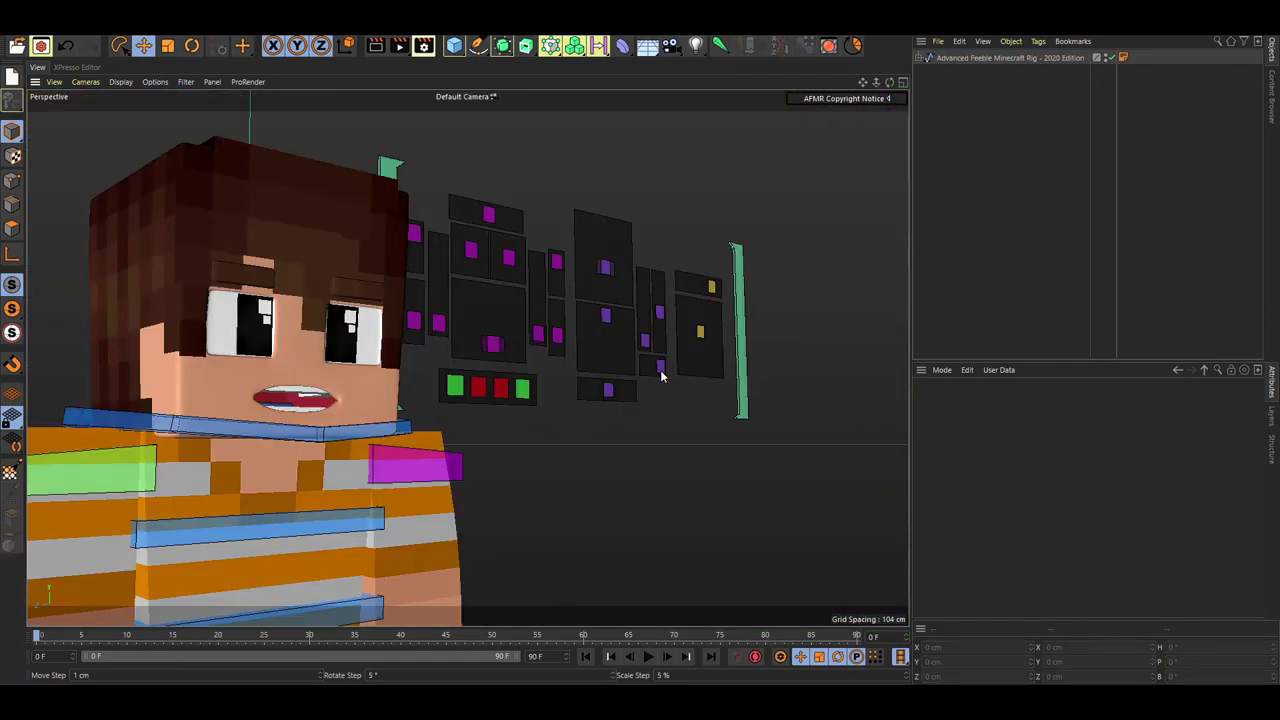
Step: Try adjusting the mouth's shape with the C.MouthShape control in the small box of the face board
{"action": "left_click", "coordinate": [660, 370]}
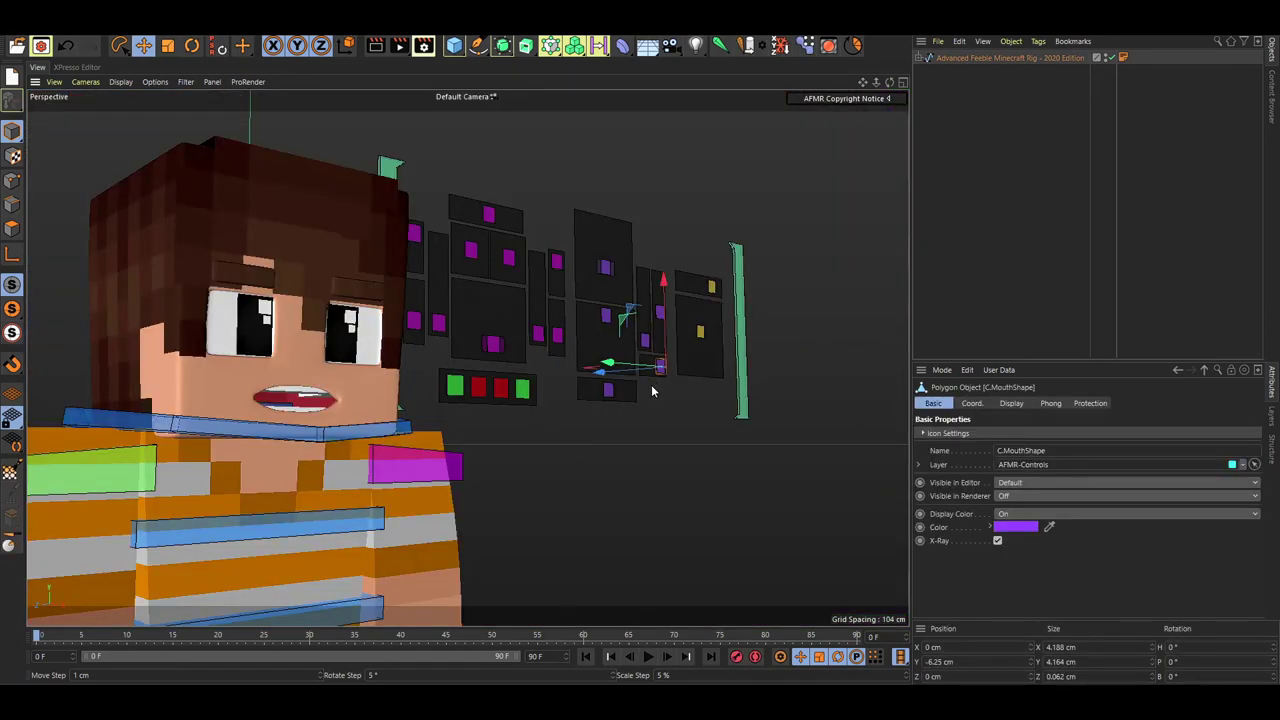
{"action": "mouse_move", "coordinate": [651, 387]}
{"action": "left_mouse_down"}
{"action": "mouse_move", "coordinate": [620, 405]}
{"action": "mouse_move", "coordinate": [590, 400]}
{"action": "mouse_move", "coordinate": [650, 396]}
{"action": "left_mouse_up"}
{"action": "left_click", "coordinate": [634, 419]}
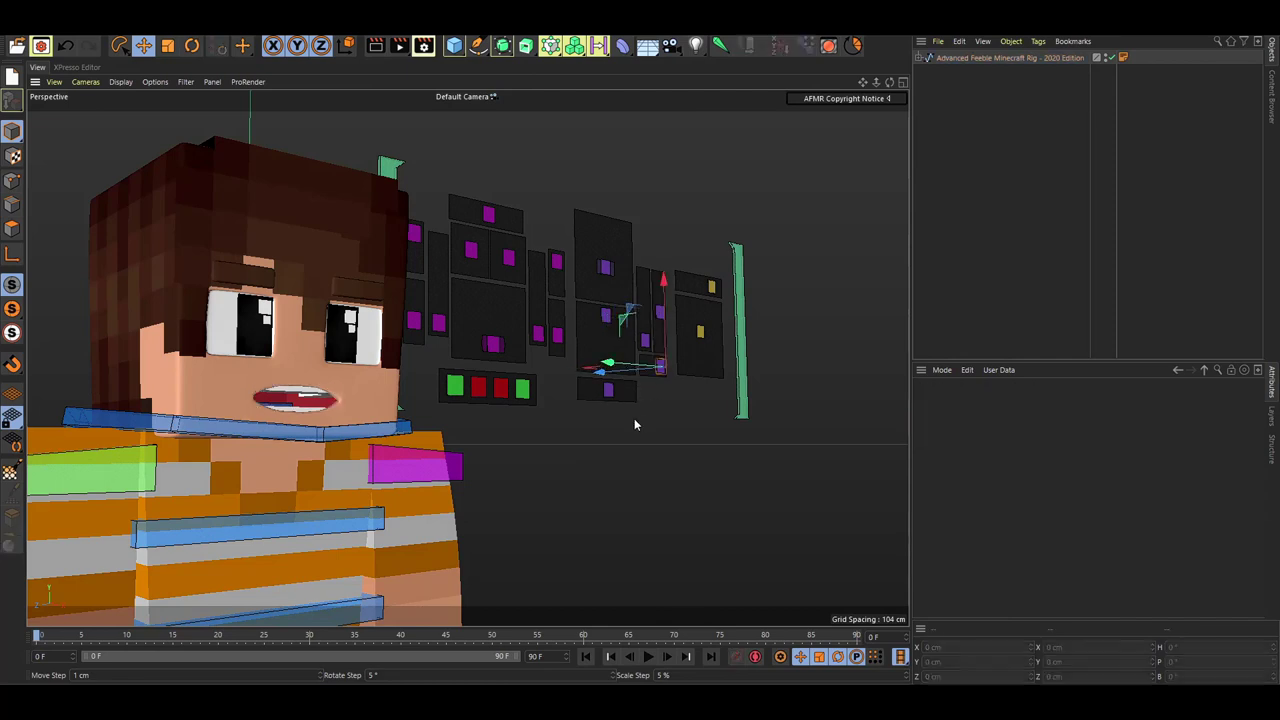
Step: Close the mouth by moving C.Mouth to the lower corner of its box
{"action": "middle_click_drag", "start_coordinate": [197, 390], "coordinate": [217, 378], "text": "alt"}
{"action": "left_click_drag", "start_coordinate": [216, 377], "coordinate": [386, 376], "text": "alt"}
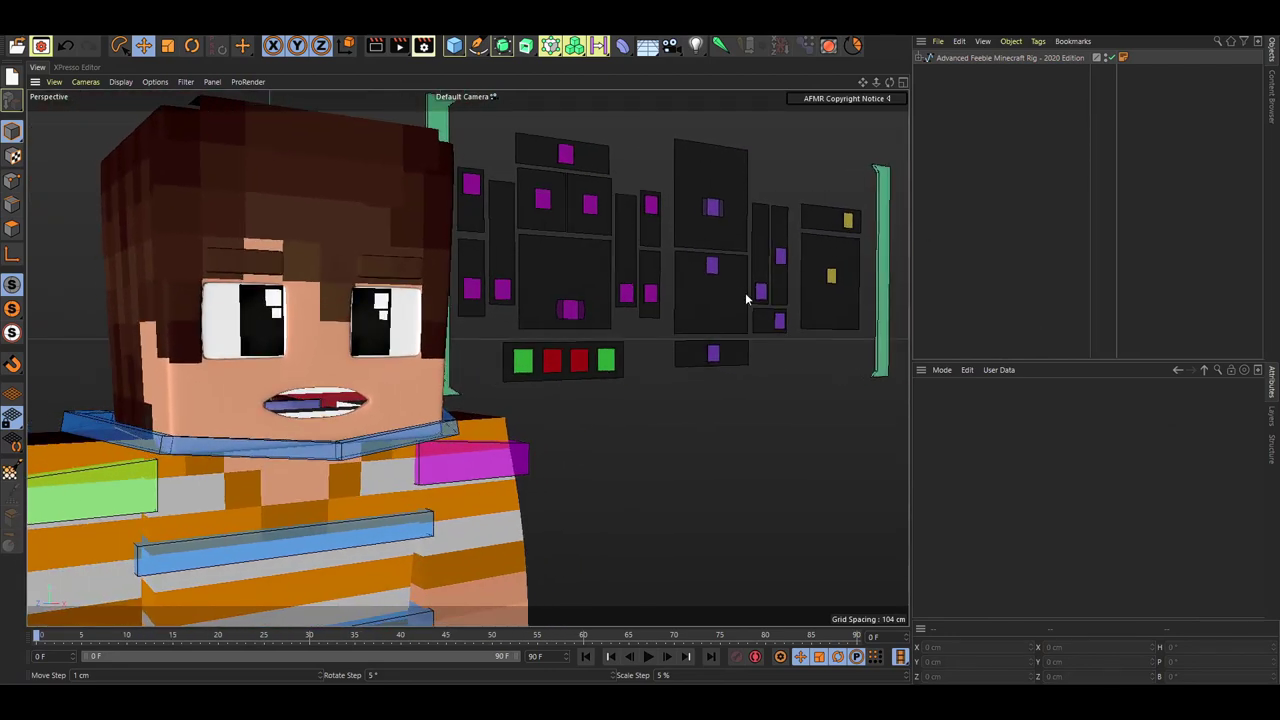
{"action": "left_click", "coordinate": [780, 323]}
{"action": "left_click_drag", "start_coordinate": [712, 266], "coordinate": [687, 354]}
Step: Try lowering both eyes on the face with C.Eye Pos at Y -9.3 cm, and return the control to centre
{"action": "left_click", "coordinate": [709, 359]}
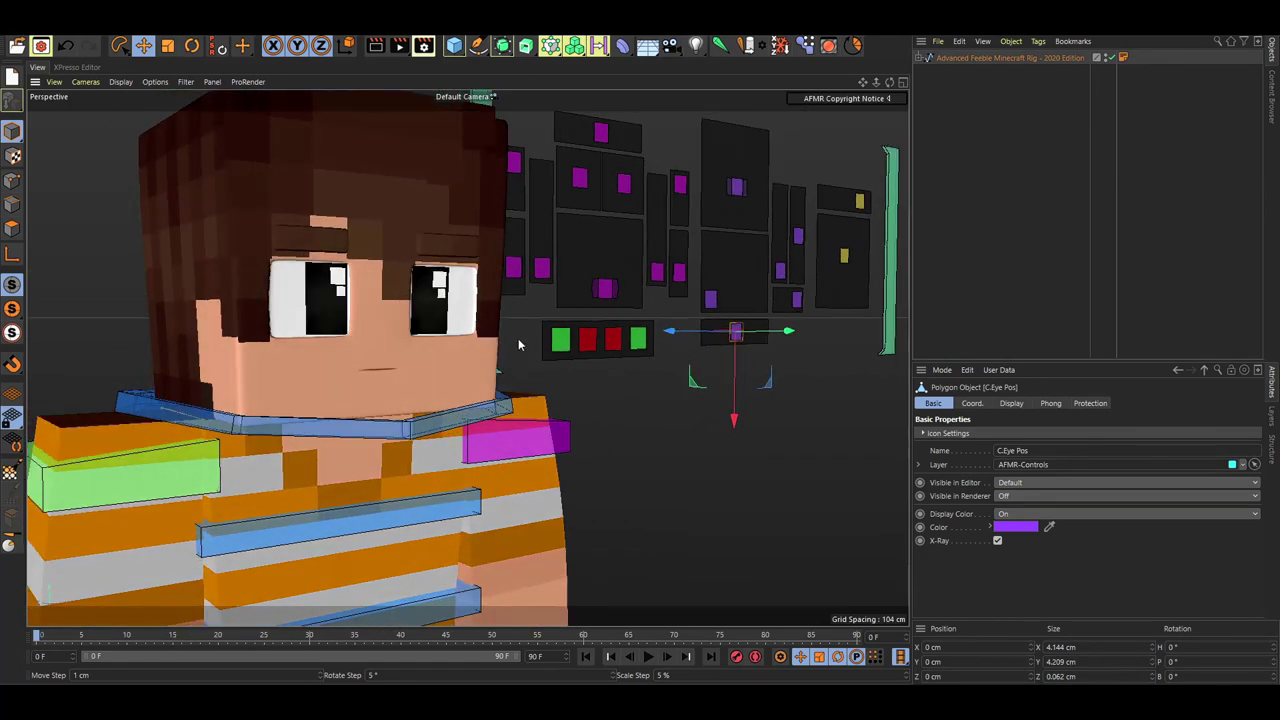
{"action": "left_click_drag", "start_coordinate": [521, 346], "coordinate": [386, 369]}
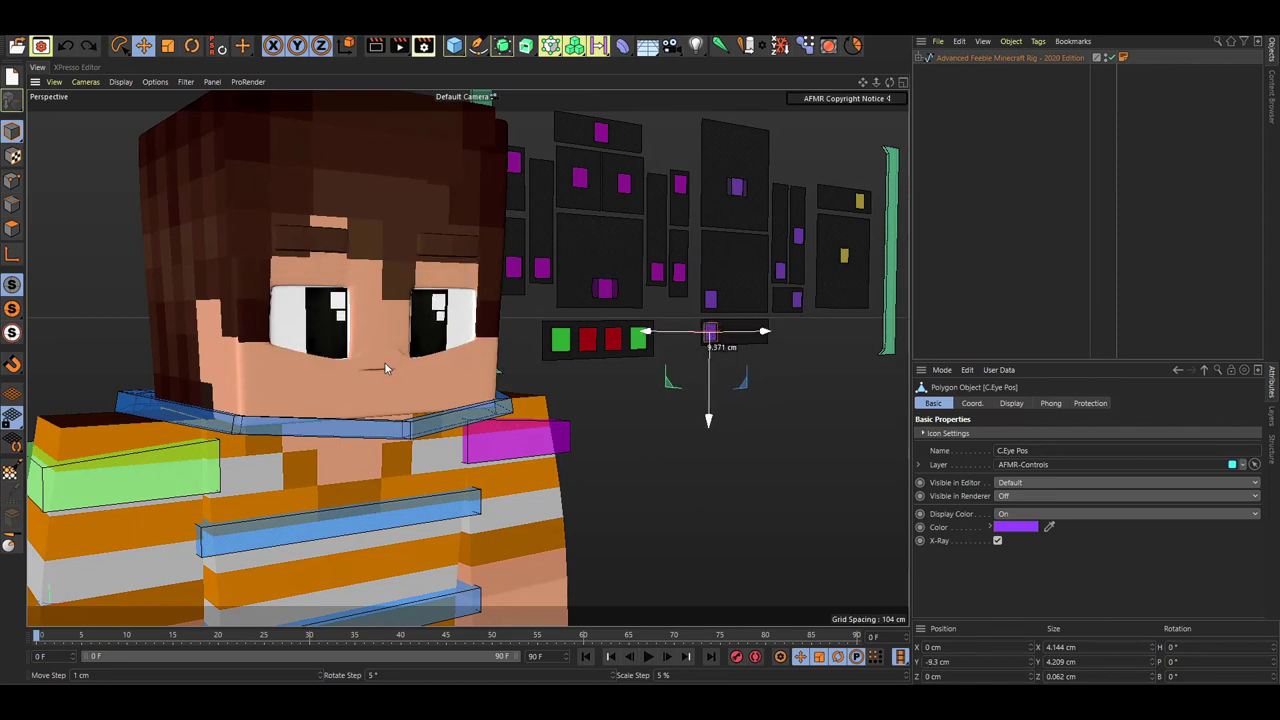
{"action": "left_click_drag", "start_coordinate": [387, 365], "coordinate": [328, 380]}
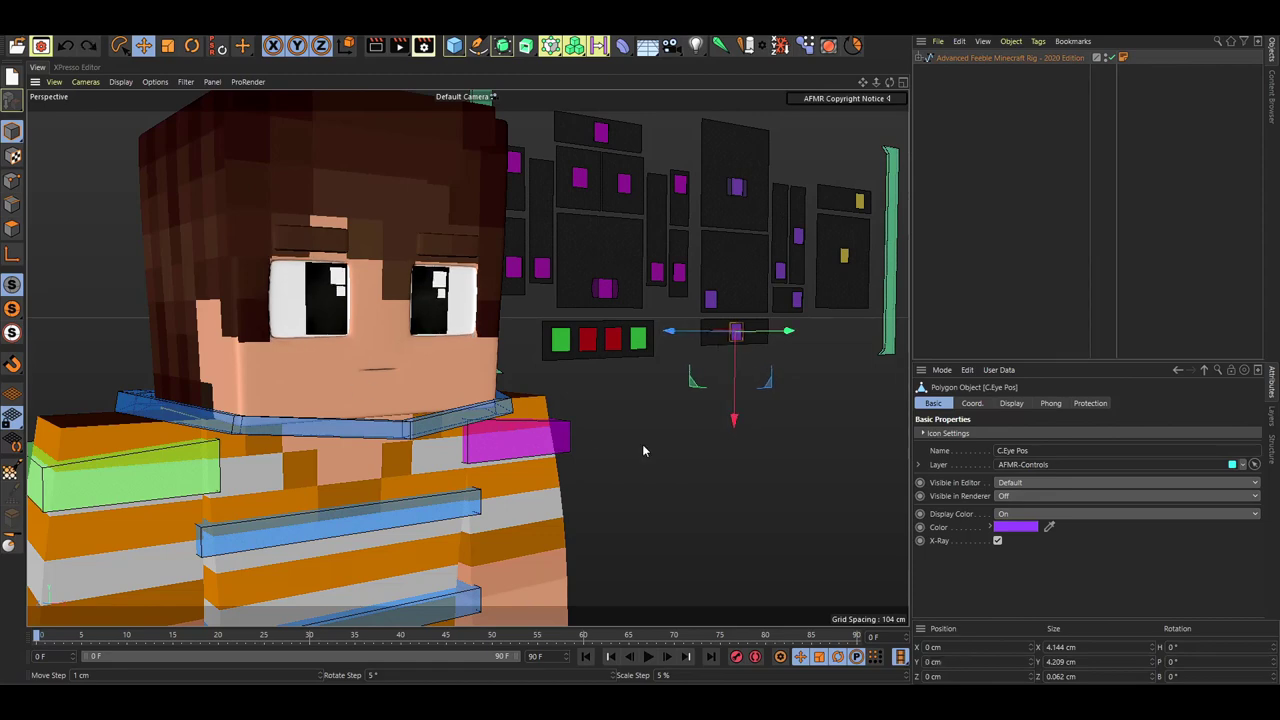
{"action": "left_click", "coordinate": [573, 432]}
Step: Show the detailed face controllers again with the second switch below the face board
{"action": "left_click_drag", "start_coordinate": [573, 432], "coordinate": [728, 330], "text": "alt"}
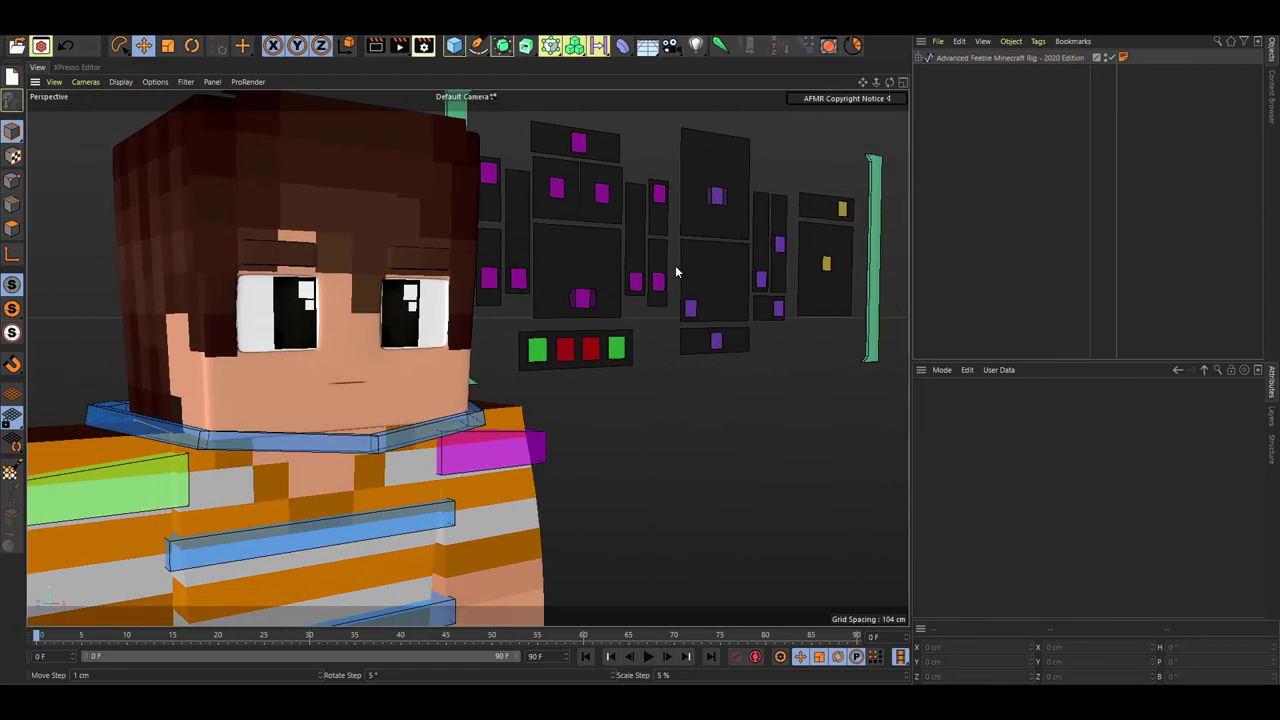
{"action": "left_click_drag", "start_coordinate": [675, 272], "coordinate": [557, 333], "text": "alt"}
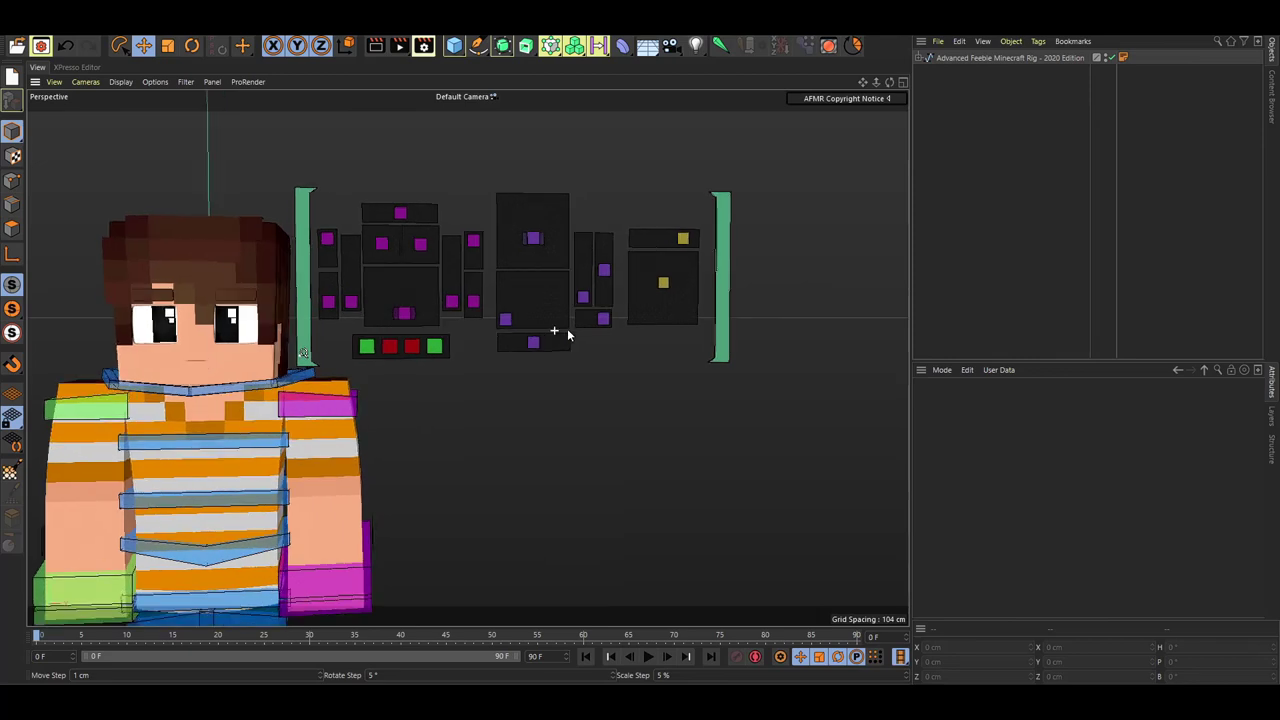
{"action": "scroll", "coordinate": [572, 327], "scroll_direction": "up", "scroll_amount": 1}
{"action": "middle_click_drag", "start_coordinate": [572, 327], "coordinate": [607, 338], "text": "alt"}
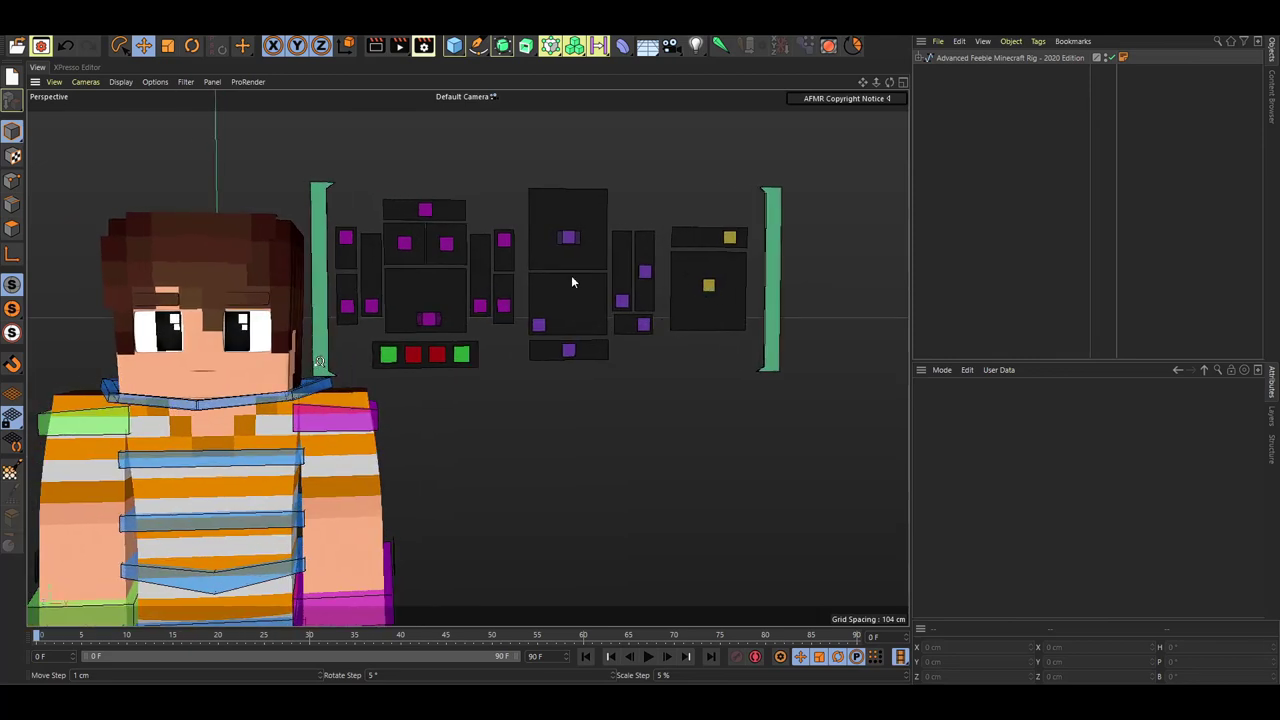
{"action": "left_click_drag", "start_coordinate": [572, 283], "coordinate": [406, 342], "text": "alt"}
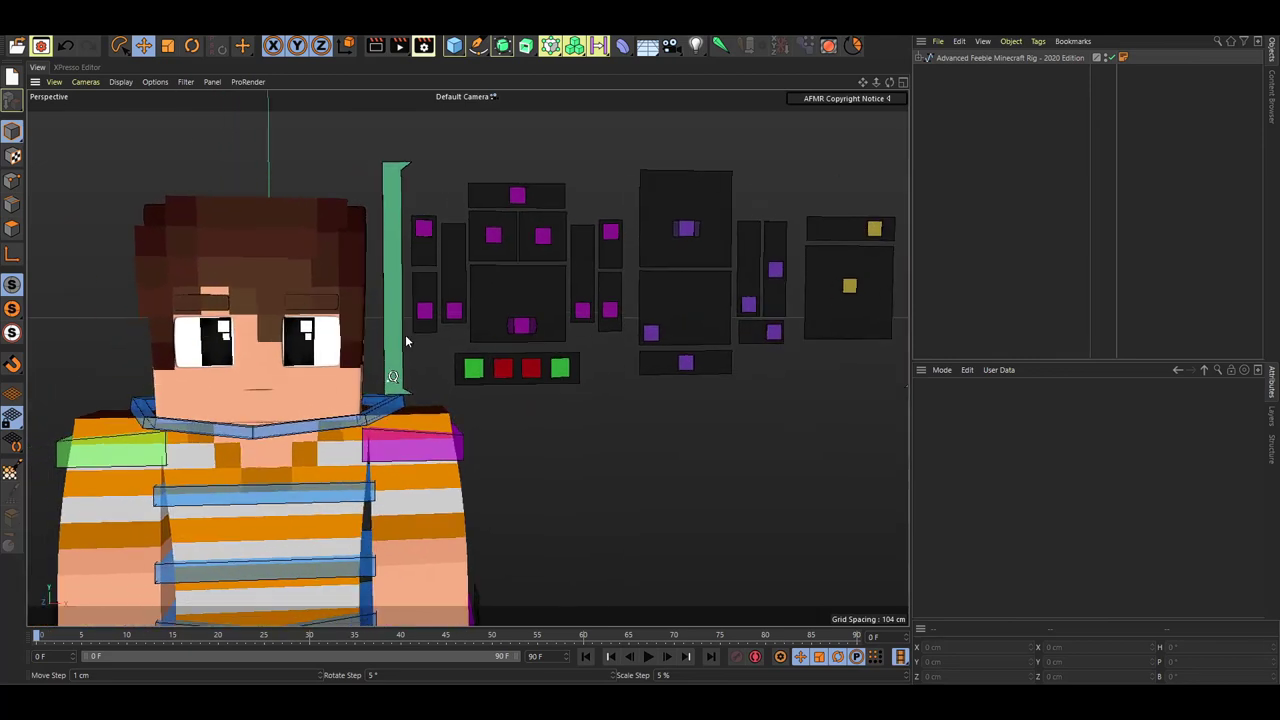
{"action": "left_click", "coordinate": [502, 371]}
{"action": "left_click", "coordinate": [543, 440]}
{"action": "scroll", "coordinate": [369, 279], "scroll_direction": "up", "scroll_amount": 5}
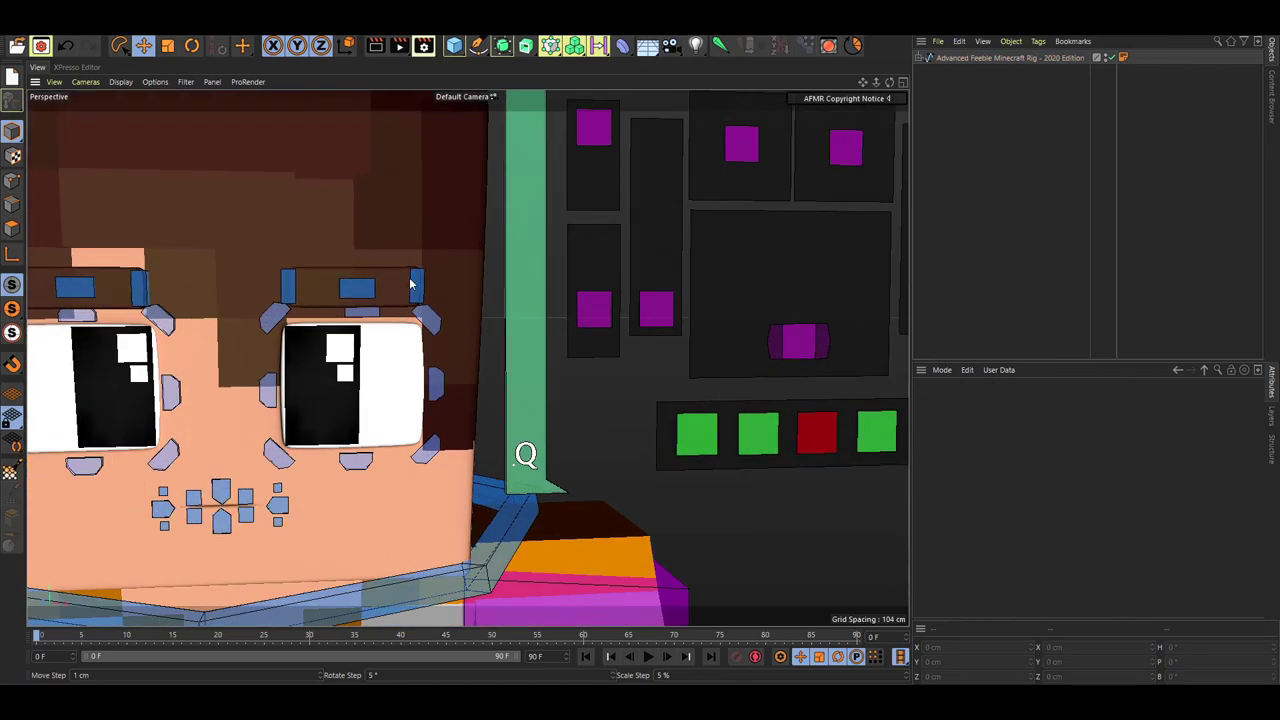
Step: Try bending one eyebrow by raising its outer controller C.Left and moving its inner controller C.Right, and undo the changes
{"action": "left_click", "coordinate": [412, 284]}
{"action": "left_click_drag", "start_coordinate": [416, 275], "coordinate": [416, 255]}
{"action": "left_click", "coordinate": [286, 287]}
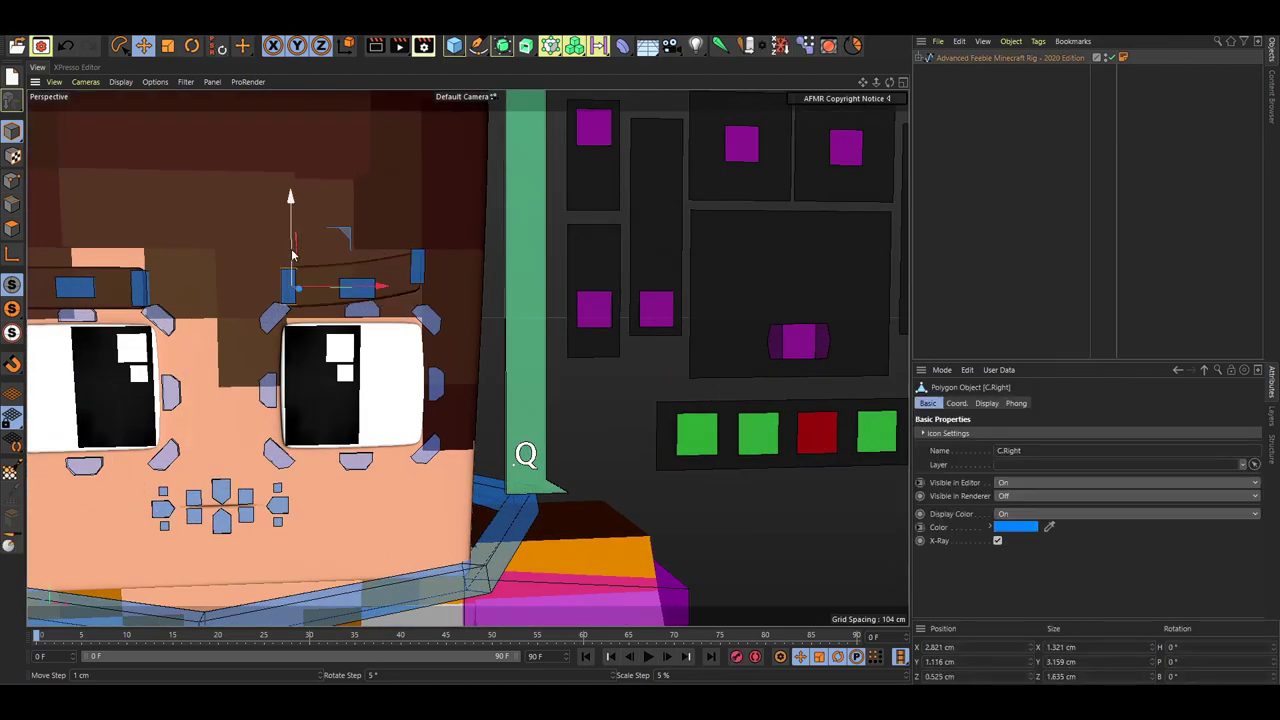
{"action": "left_click_drag", "start_coordinate": [289, 251], "coordinate": [289, 285]}
{"action": "scroll", "coordinate": [330, 295], "scroll_direction": "down", "scroll_amount": 5}
{"action": "key", "text": "ctrl+z"}
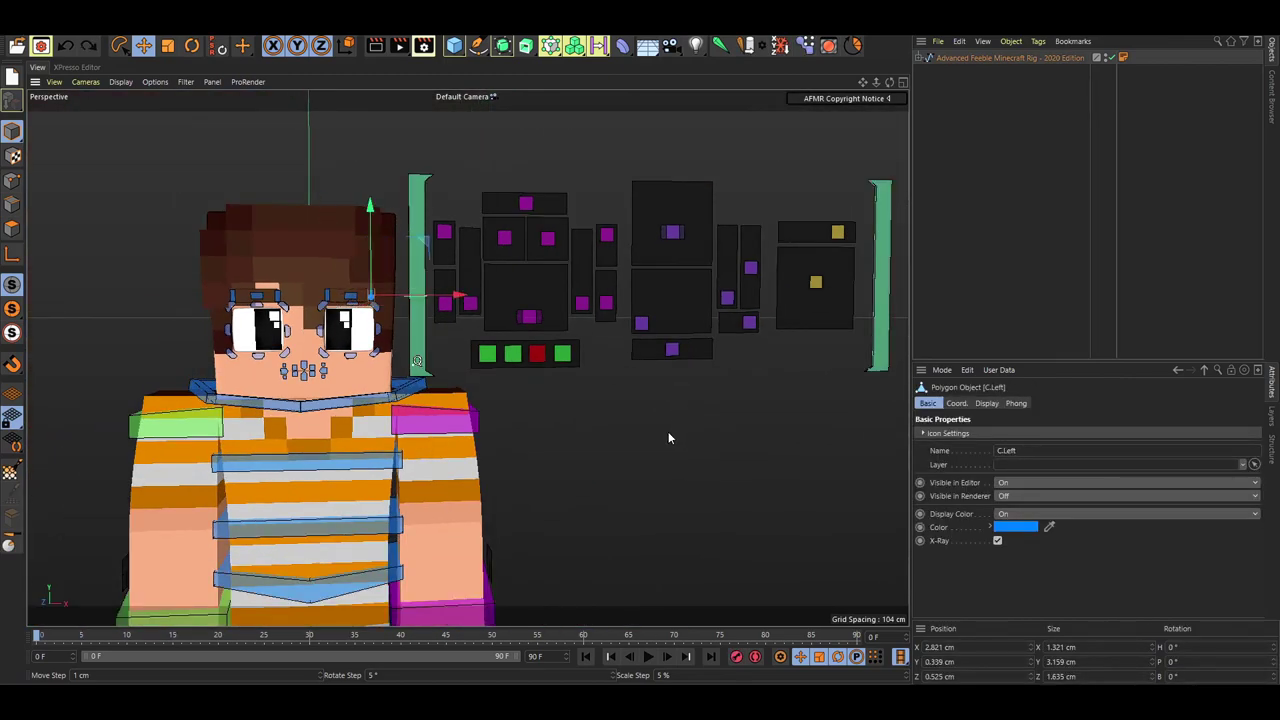
{"action": "left_click", "coordinate": [669, 434]}
Step: Try tilting both eyebrows into an angry slant by moving the yellow Cube.1 control to X -10.4 cm, Y 4.716 cm
{"action": "middle_click_drag", "start_coordinate": [621, 391], "coordinate": [478, 358], "text": "alt"}
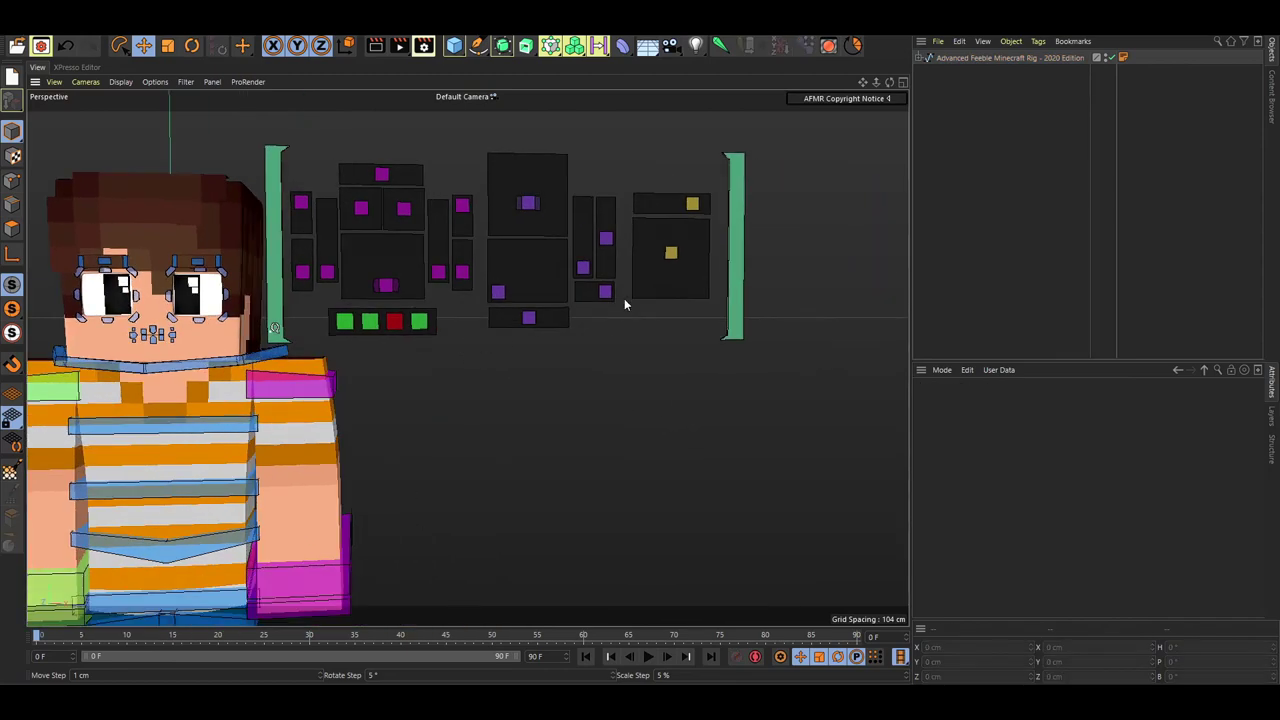
{"action": "left_click", "coordinate": [671, 254]}
{"action": "middle_click_drag", "start_coordinate": [552, 341], "coordinate": [661, 407], "text": "alt"}
{"action": "left_click_drag", "start_coordinate": [661, 407], "coordinate": [563, 409]}
{"action": "right_click_drag", "start_coordinate": [281, 283], "coordinate": [388, 241], "text": "alt"}
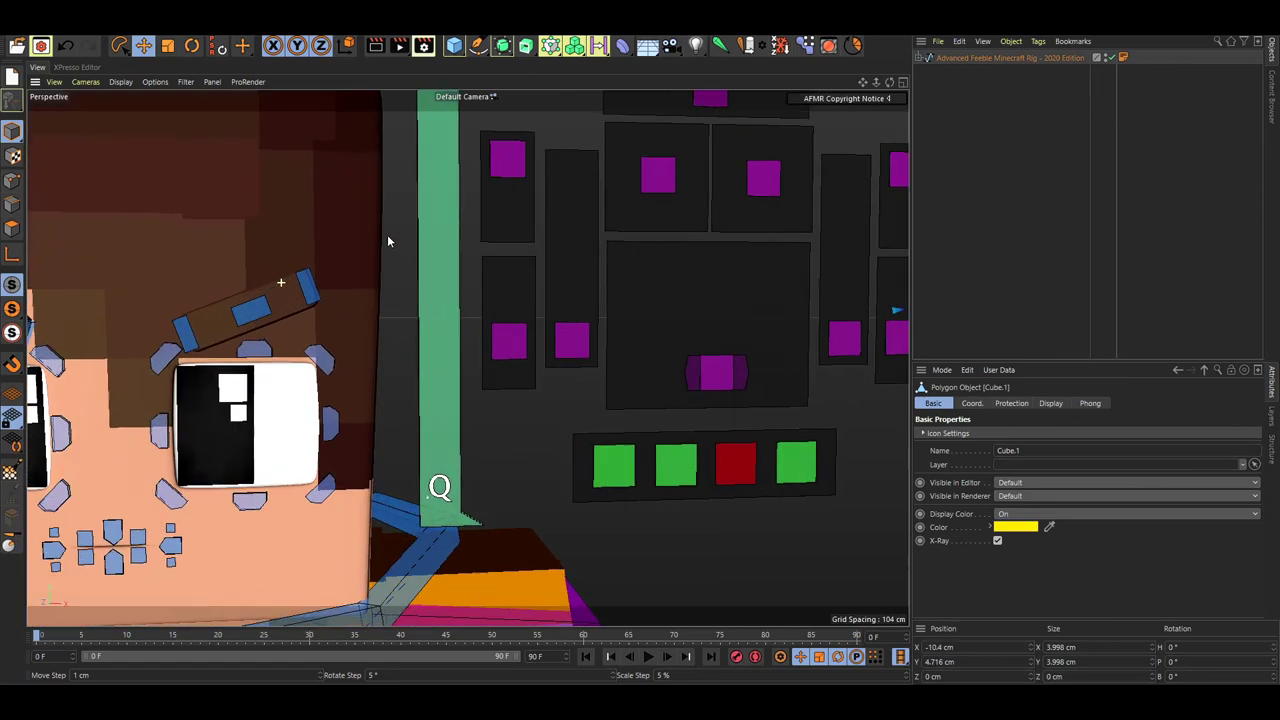
{"action": "middle_click_drag", "start_coordinate": [389, 241], "coordinate": [522, 226], "text": "alt"}
Step: Try arching the slanted eyebrow further with its C.Right and C.Mid controllers, and undo the bend
{"action": "left_click", "coordinate": [328, 314]}
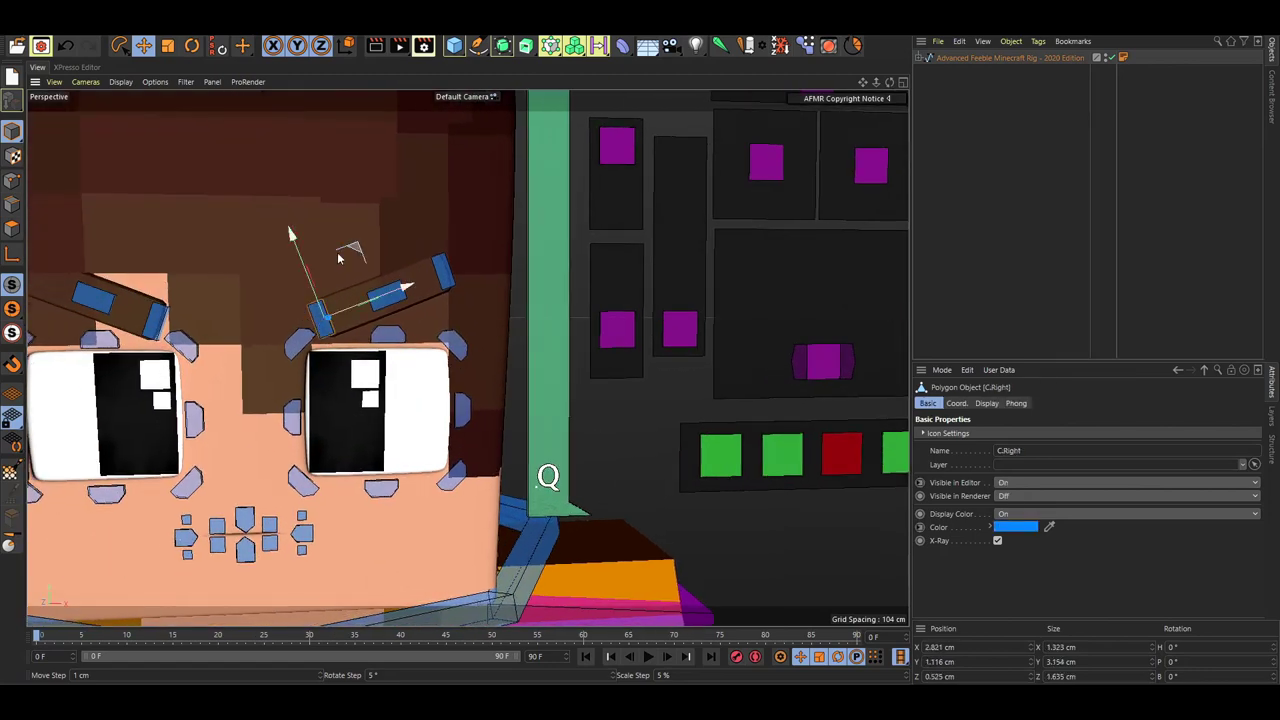
{"action": "left_click_drag", "start_coordinate": [338, 258], "coordinate": [384, 297]}
{"action": "left_click_drag", "start_coordinate": [414, 234], "coordinate": [361, 219]}
{"action": "right_click_drag", "start_coordinate": [291, 274], "coordinate": [350, 254], "text": "alt"}
{"action": "left_click_drag", "start_coordinate": [310, 262], "coordinate": [393, 254], "text": "alt"}
{"action": "scroll", "coordinate": [392, 250], "scroll_direction": "down", "scroll_amount": 6}
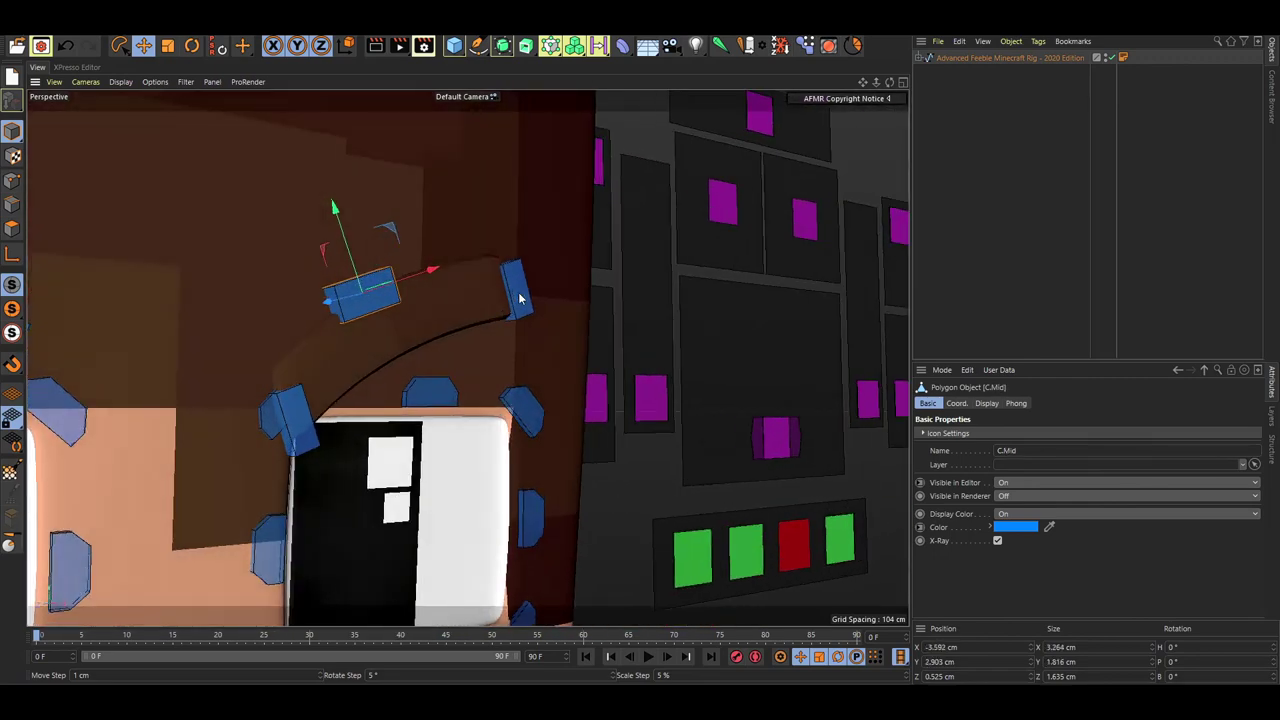
{"action": "left_click", "coordinate": [383, 330]}
{"action": "left_click", "coordinate": [460, 312]}
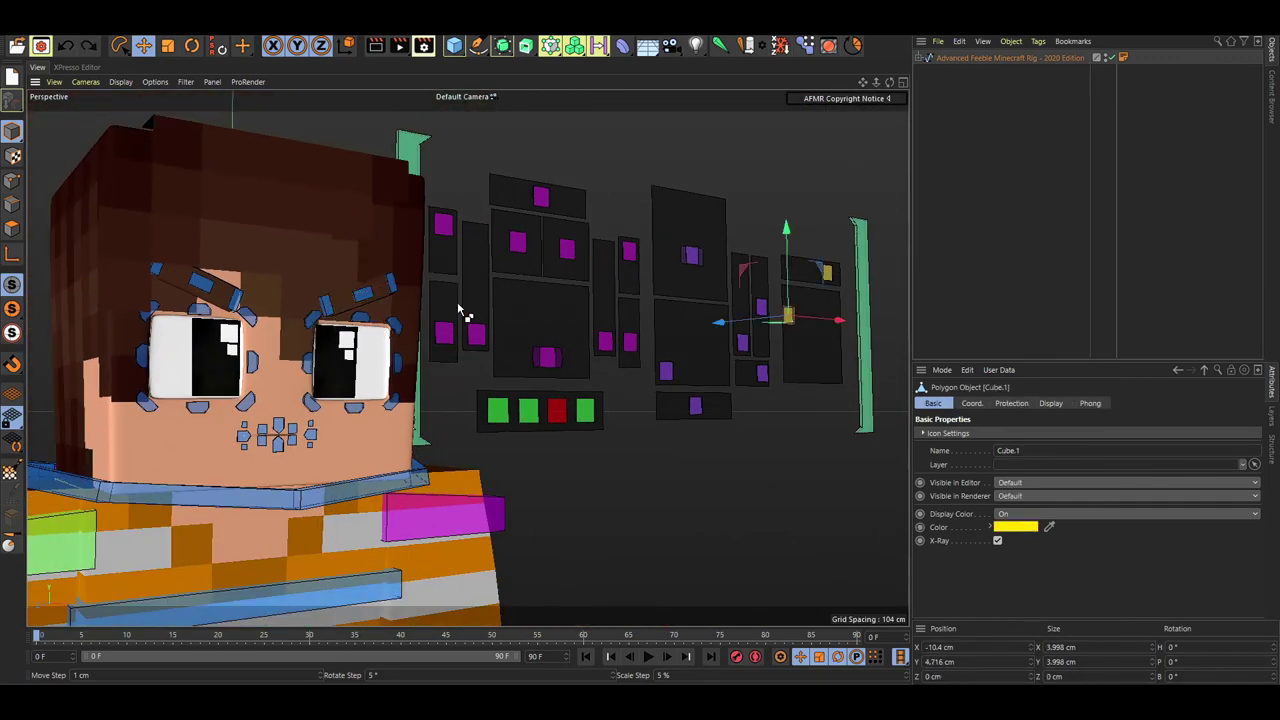
Step: Level the eyebrows with Cube.1 at X 0, Y 1.847 cm, try slanting them the opposite way at X 10.4 cm, and undo that slant
{"action": "left_click_drag", "start_coordinate": [785, 405], "coordinate": [820, 385]}
{"action": "key", "text": "ctrl+z"}
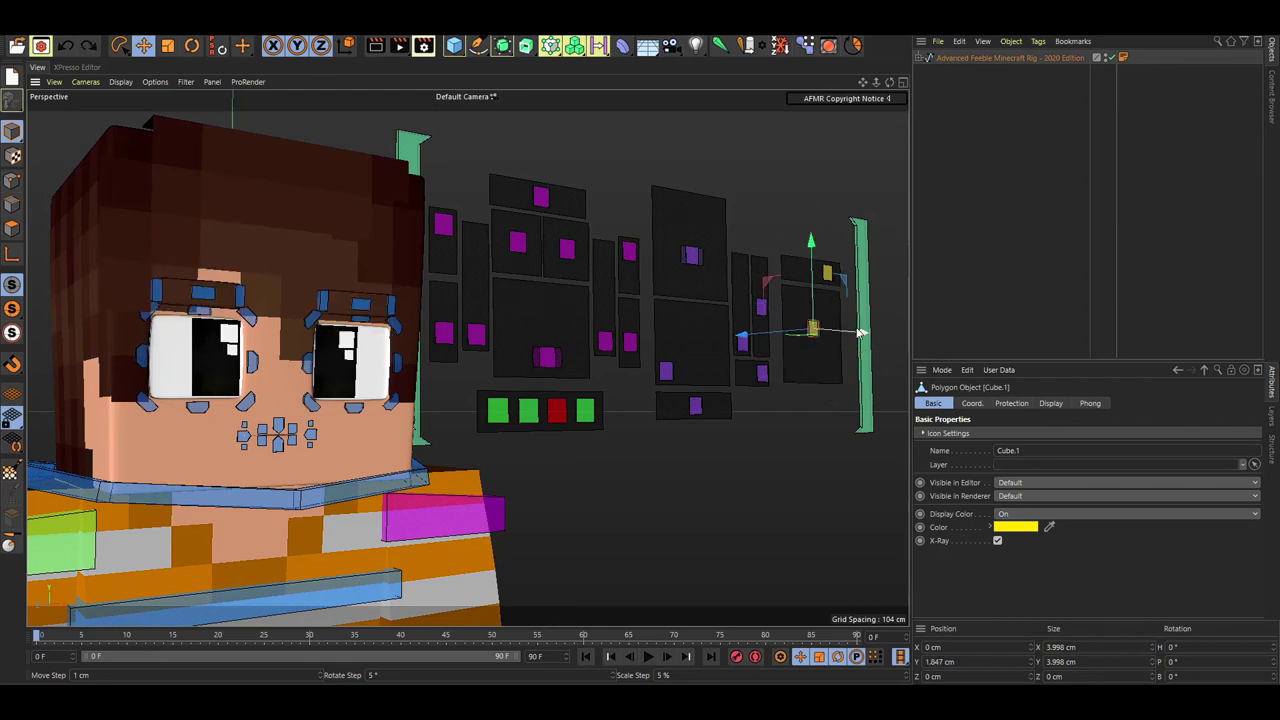
{"action": "mouse_move", "coordinate": [859, 333]}
{"action": "left_mouse_down"}
{"action": "mouse_move", "coordinate": [734, 325]}
{"action": "mouse_move", "coordinate": [835, 333]}
{"action": "left_mouse_up"}
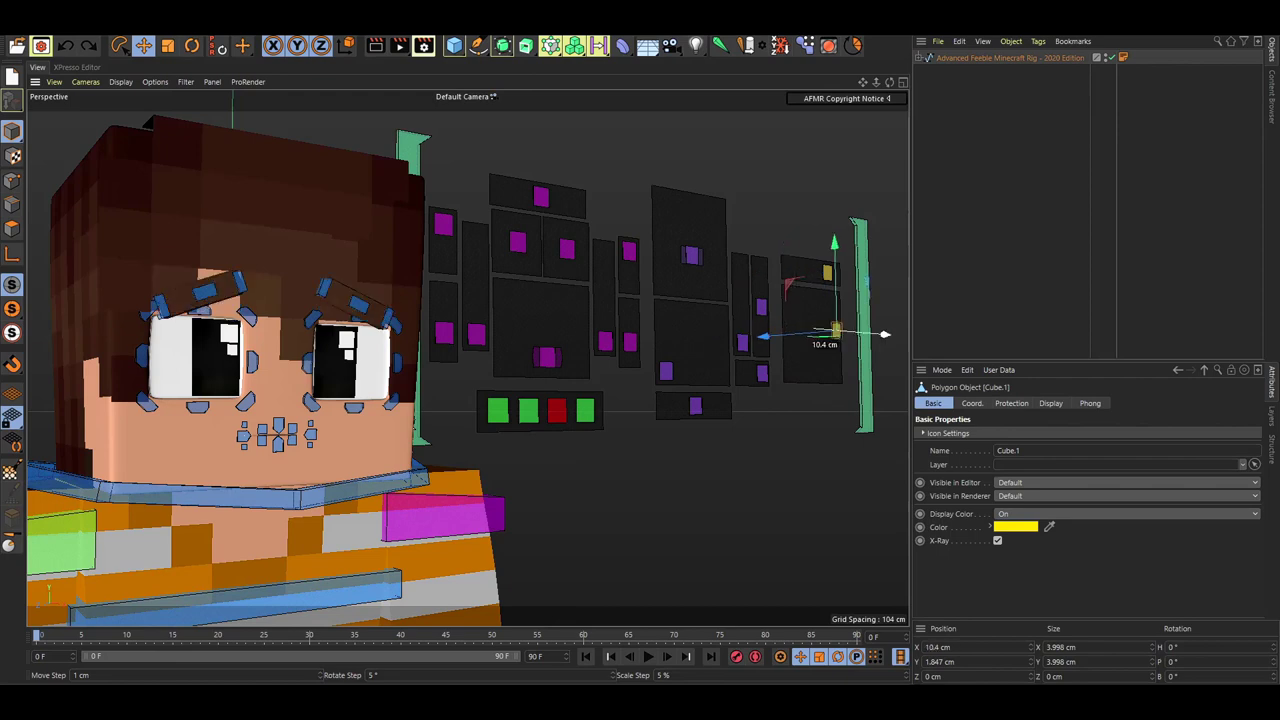
{"action": "key", "text": "ctrl+z"}
Step: Try changing the eyebrow thickness by moving C.BrowThick to about X -19 cm, and undo the move
{"action": "left_click", "coordinate": [828, 274]}
{"action": "left_click_drag", "start_coordinate": [865, 283], "coordinate": [576, 292]}
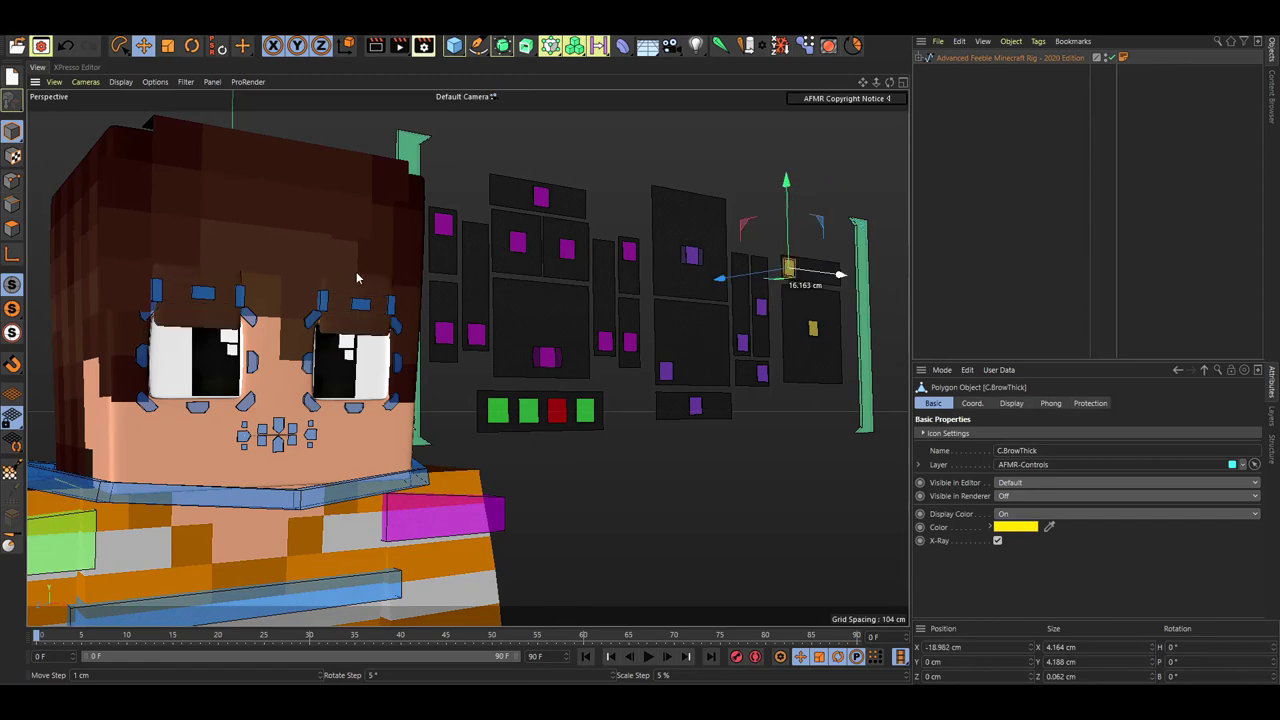
{"action": "key", "text": "ctrl+z"}
{"action": "left_click", "coordinate": [656, 470]}
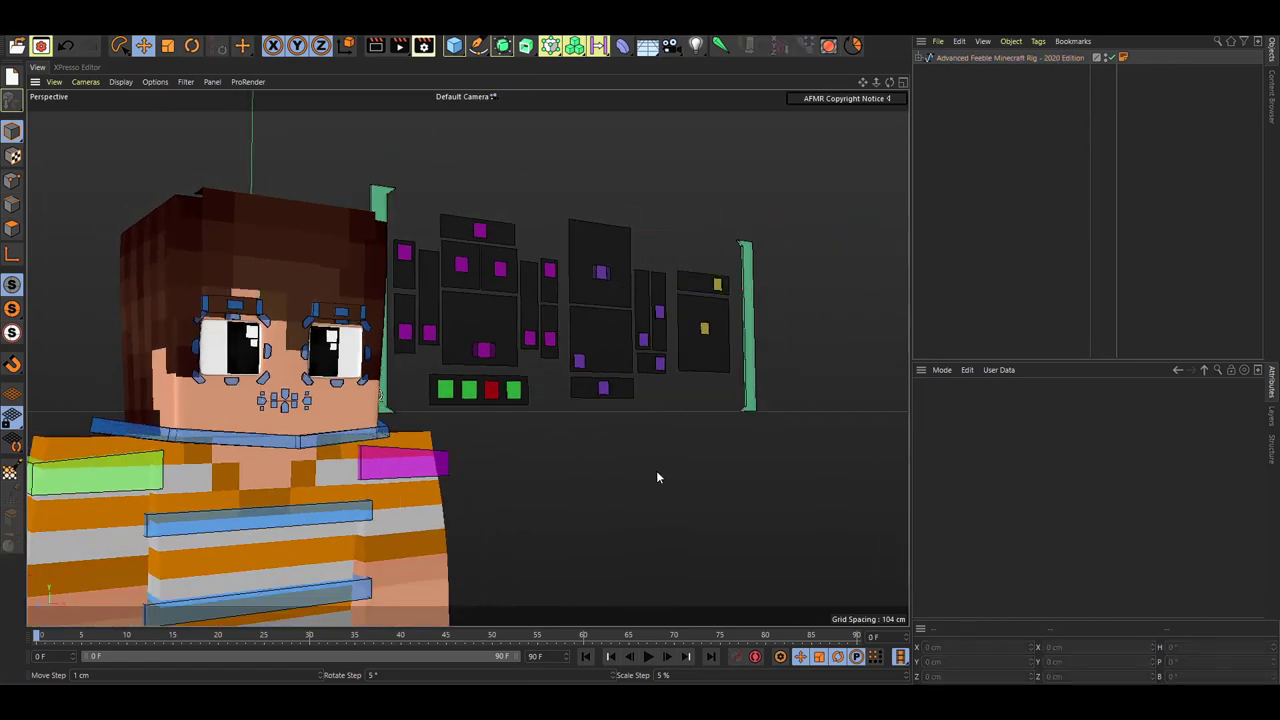
Step: Select the rig's main spline around the character's feet to open its rig options
{"action": "middle_click_drag", "start_coordinate": [656, 470], "coordinate": [591, 411], "text": "alt"}
{"action": "middle_click_drag", "start_coordinate": [429, 376], "coordinate": [438, 342], "text": "alt"}
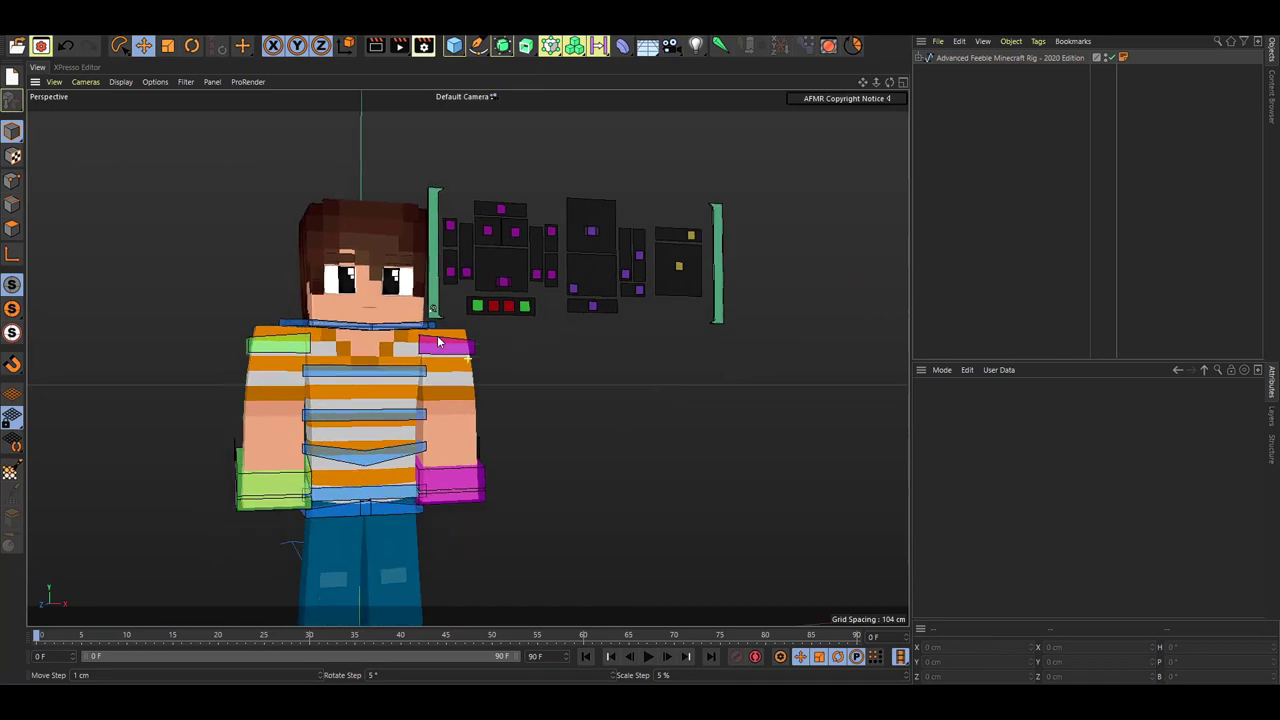
{"action": "left_click_drag", "start_coordinate": [437, 343], "coordinate": [403, 368], "text": "alt"}
{"action": "scroll", "coordinate": [403, 367], "scroll_direction": "up", "scroll_amount": 2}
{"action": "scroll", "coordinate": [404, 369], "scroll_direction": "down", "scroll_amount": 5}
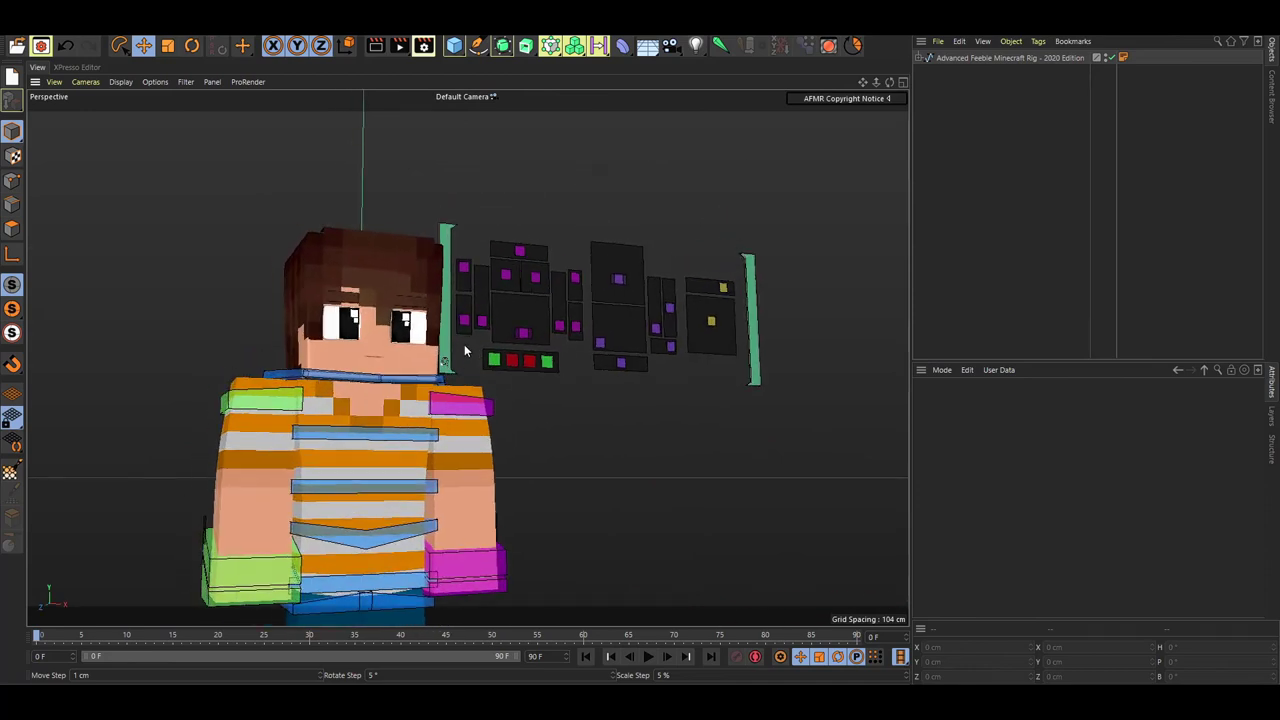
{"action": "left_click", "coordinate": [461, 552]}
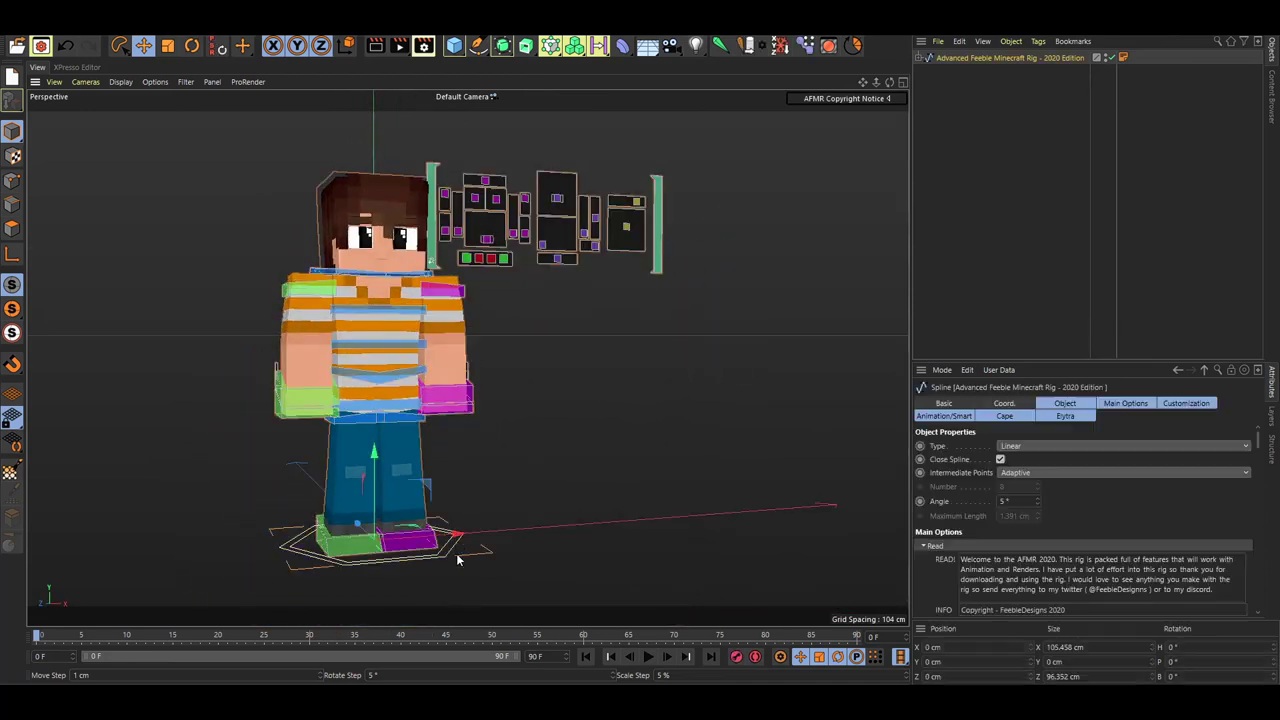
Step: Reselect the rig's main spline and look through its Main Options, Customization, Animation/Smart, Cape and Elytra settings
{"action": "left_click", "coordinate": [471, 533]}
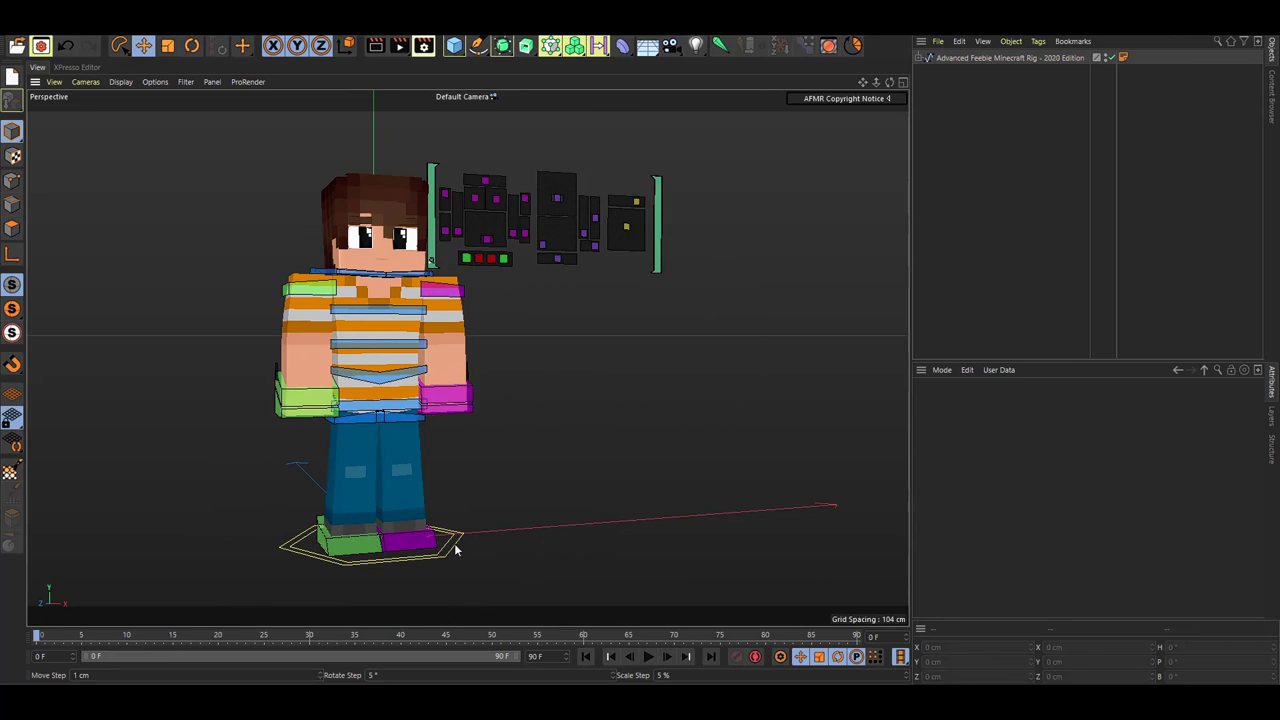
{"action": "left_click", "coordinate": [455, 549]}
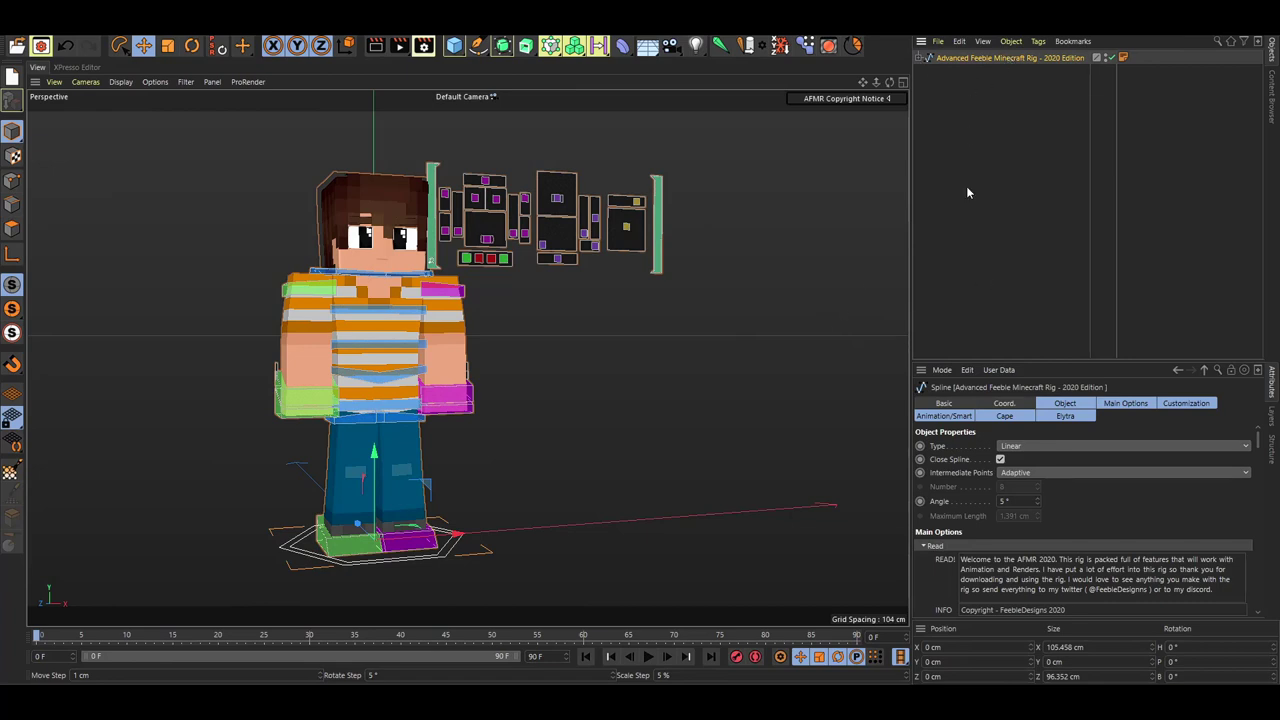
{"action": "left_click", "coordinate": [1123, 404]}
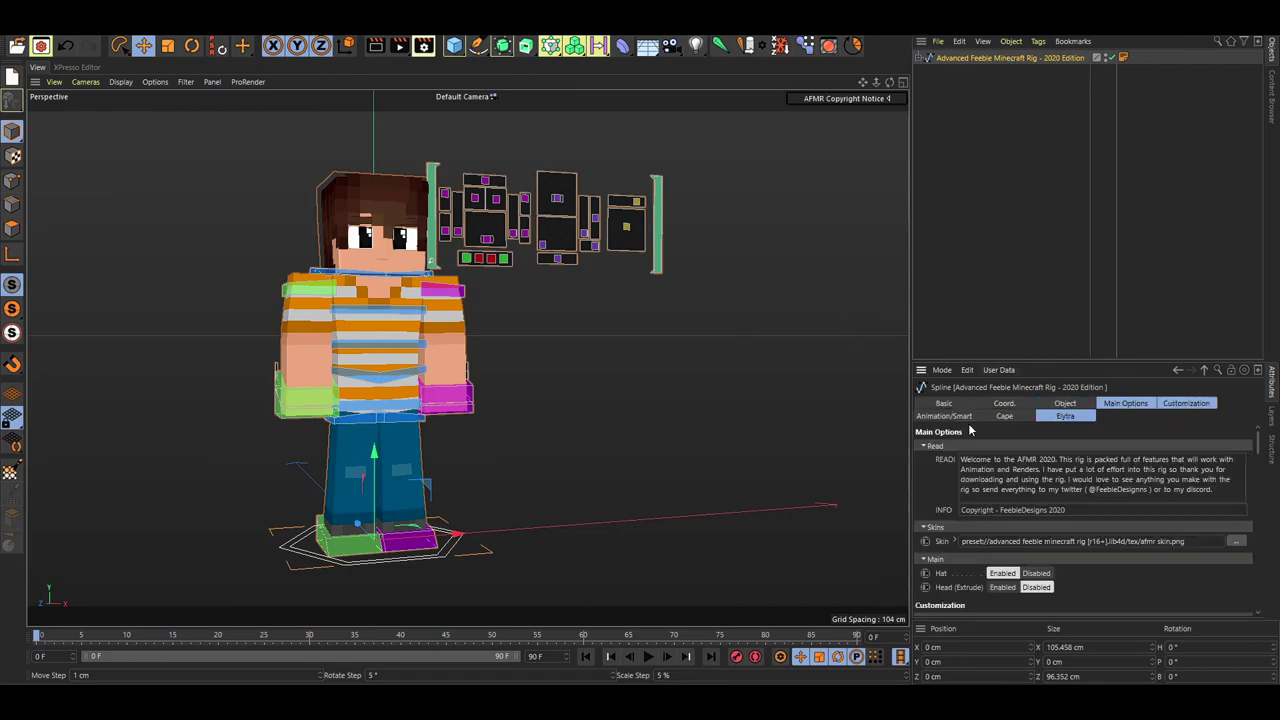
{"action": "left_click", "coordinate": [1126, 406]}
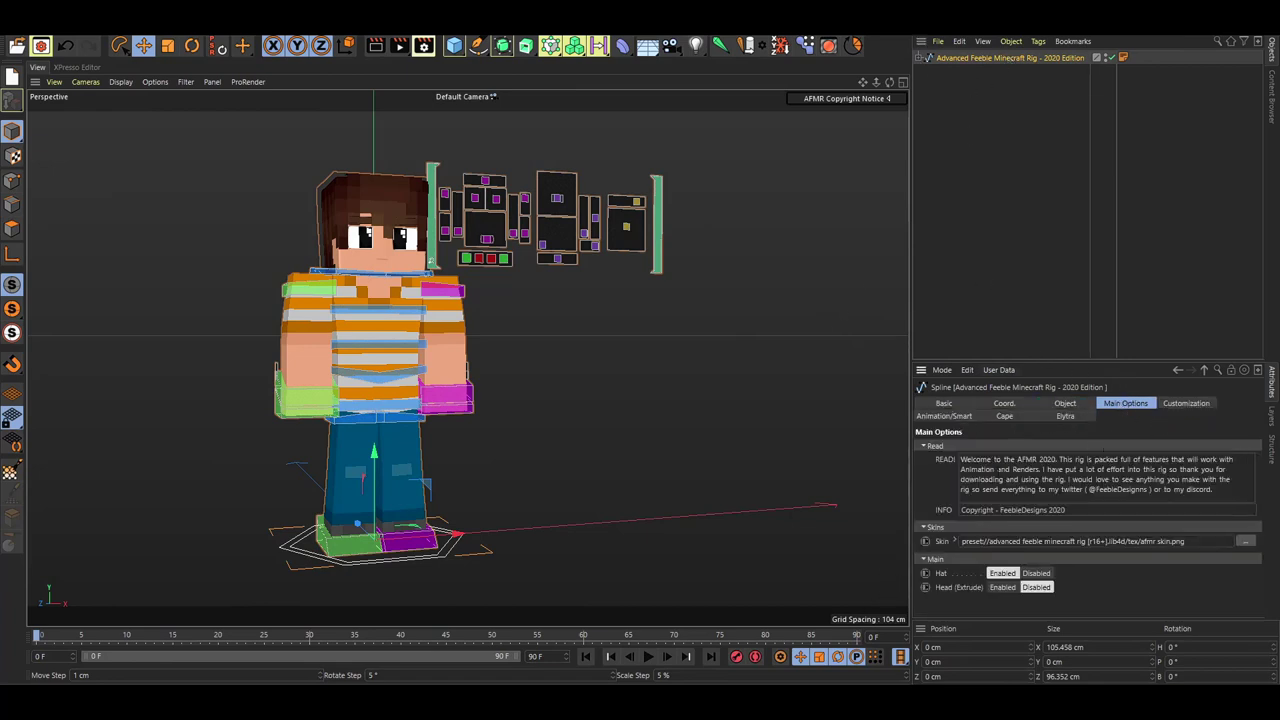
{"action": "left_click", "coordinate": [1186, 404]}
{"action": "left_click", "coordinate": [962, 416]}
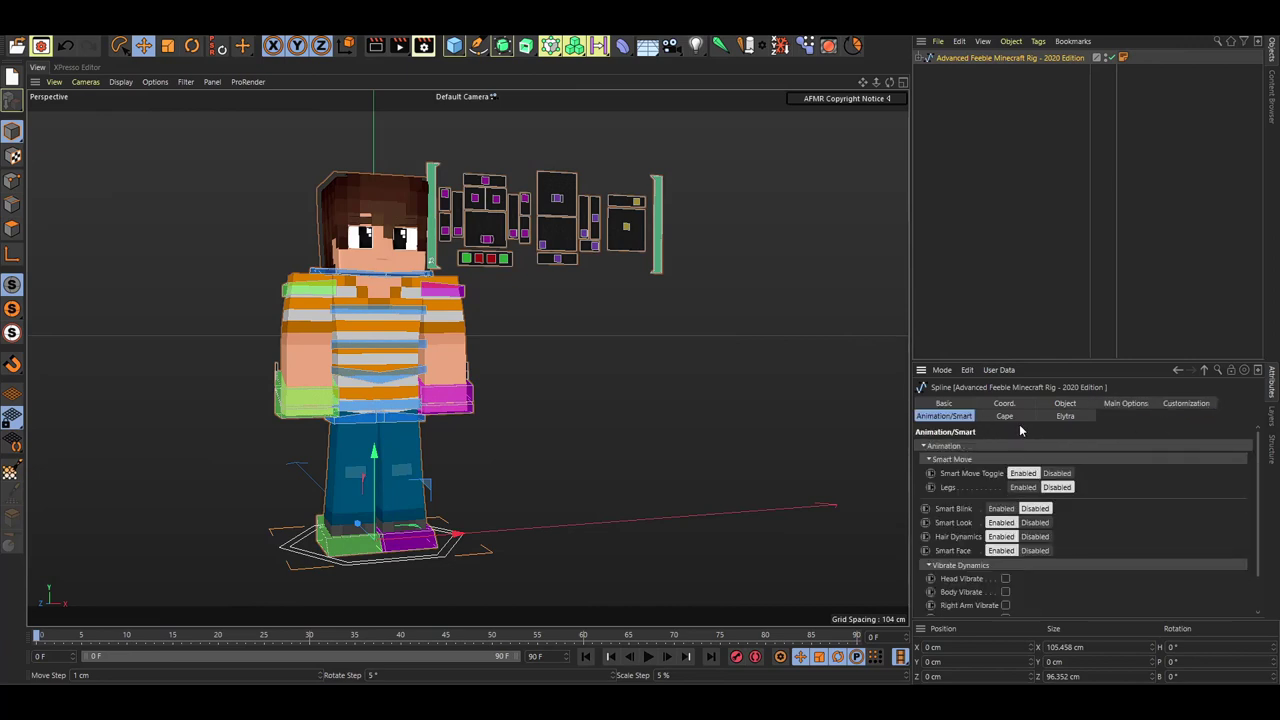
{"action": "left_click", "coordinate": [1004, 416]}
{"action": "left_click", "coordinate": [1065, 416]}
{"action": "left_click", "coordinate": [1126, 403]}
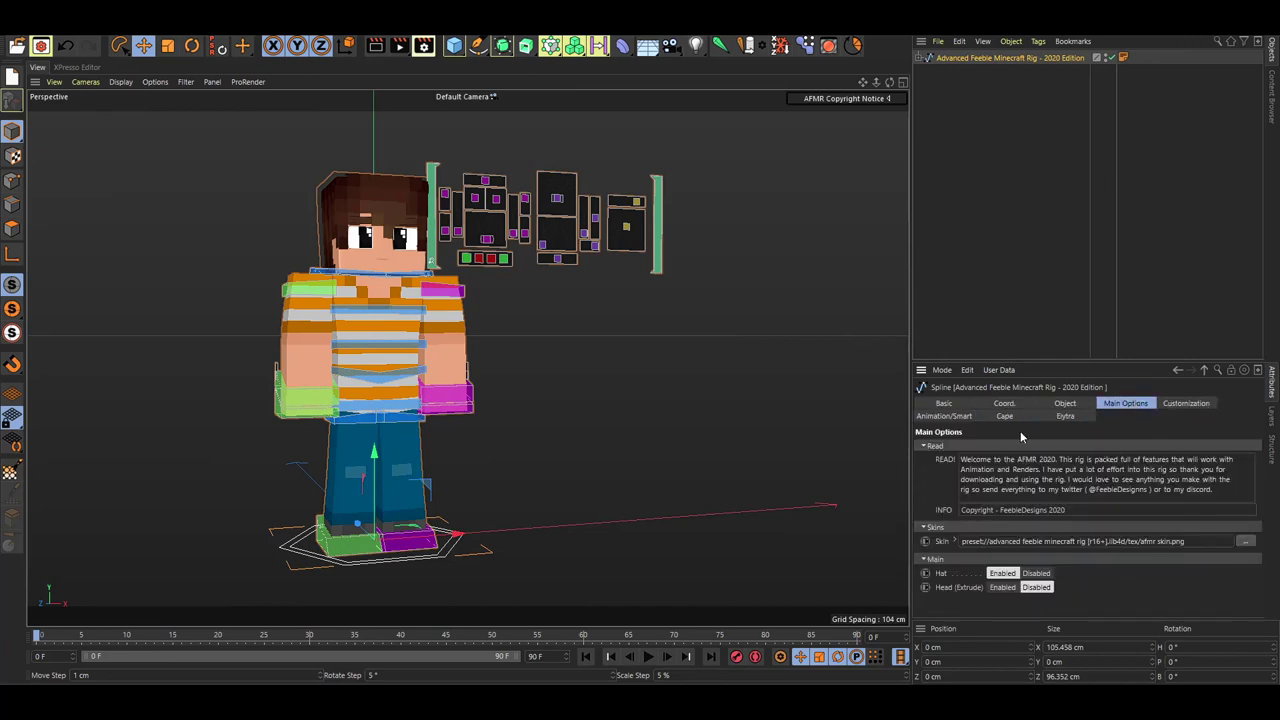
Step: Enlarge the rig's attributes area to the full window height, shrinking the object list and the coordinates area
{"action": "left_click", "coordinate": [922, 371]}
{"action": "left_click", "coordinate": [955, 385]}
{"action": "left_click_drag", "start_coordinate": [979, 356], "coordinate": [974, 28]}
{"action": "left_click_drag", "start_coordinate": [1018, 298], "coordinate": [1011, 683]}
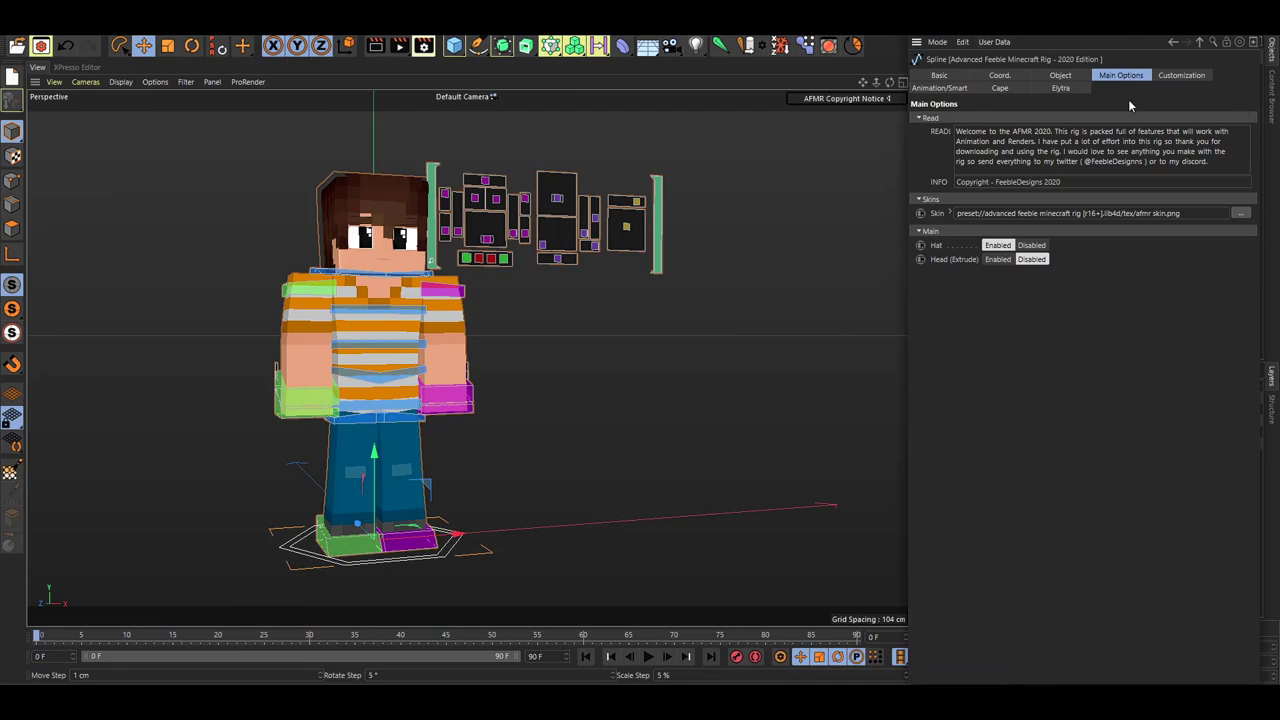
Step: Read the rig's welcome note and preview the skin texture assigned under Skins
{"action": "left_click_drag", "start_coordinate": [980, 141], "coordinate": [1187, 183]}
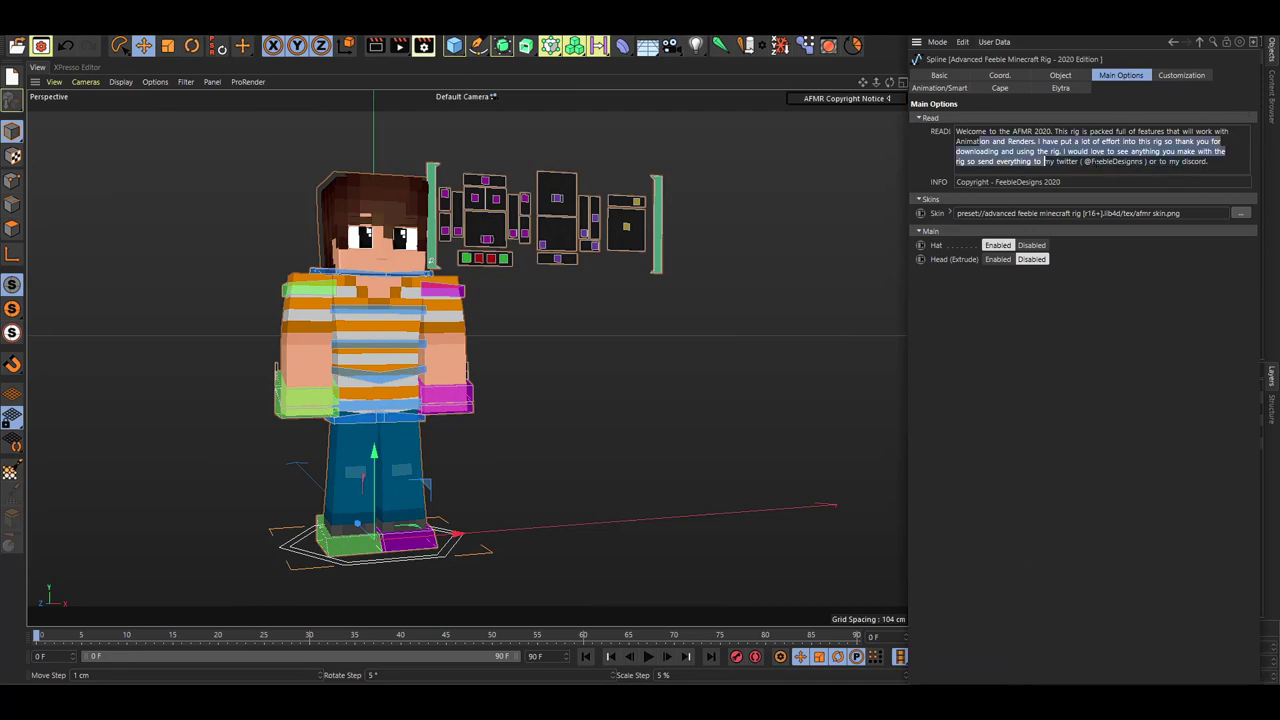
{"action": "left_click", "coordinate": [1168, 162]}
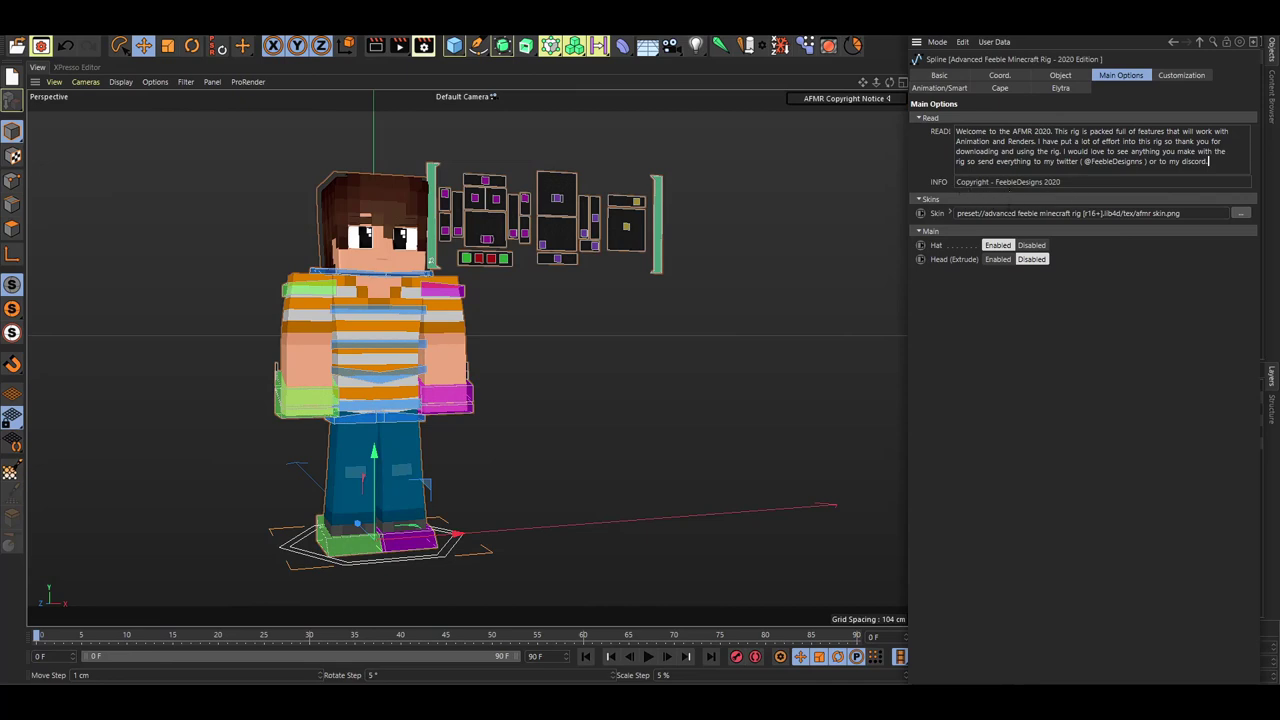
{"action": "left_click", "coordinate": [951, 213]}
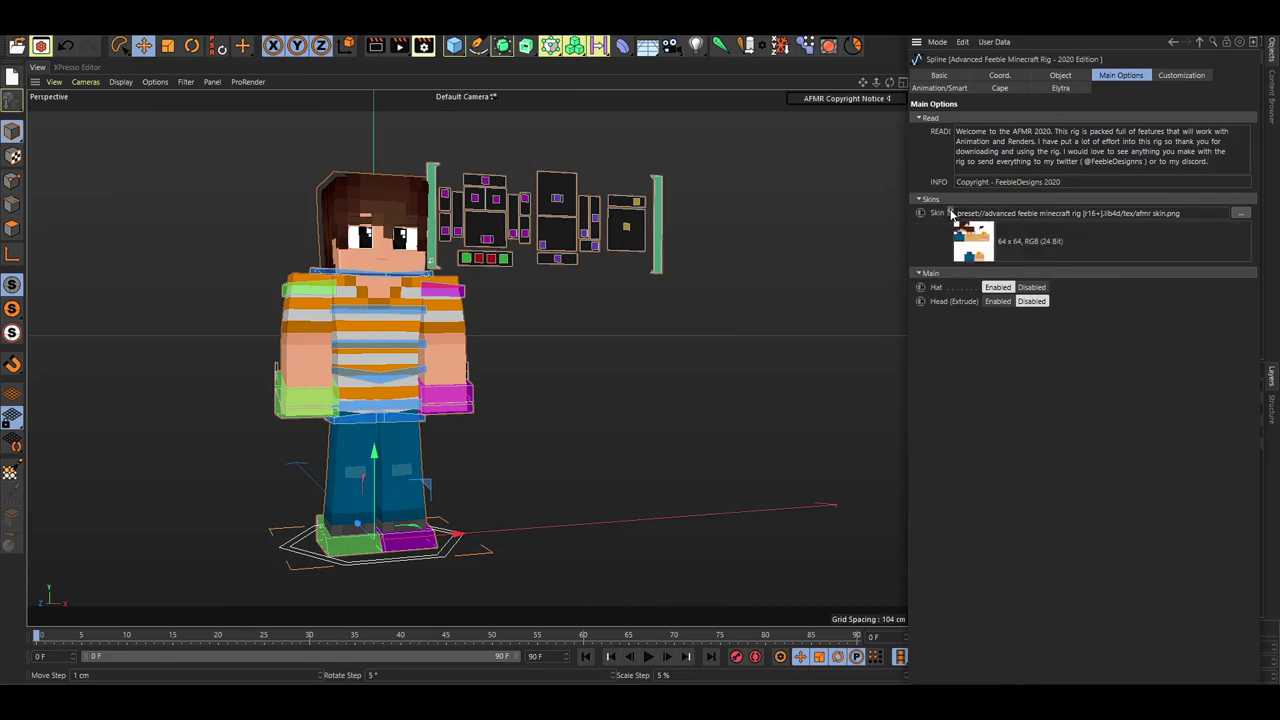
{"action": "left_click", "coordinate": [951, 214]}
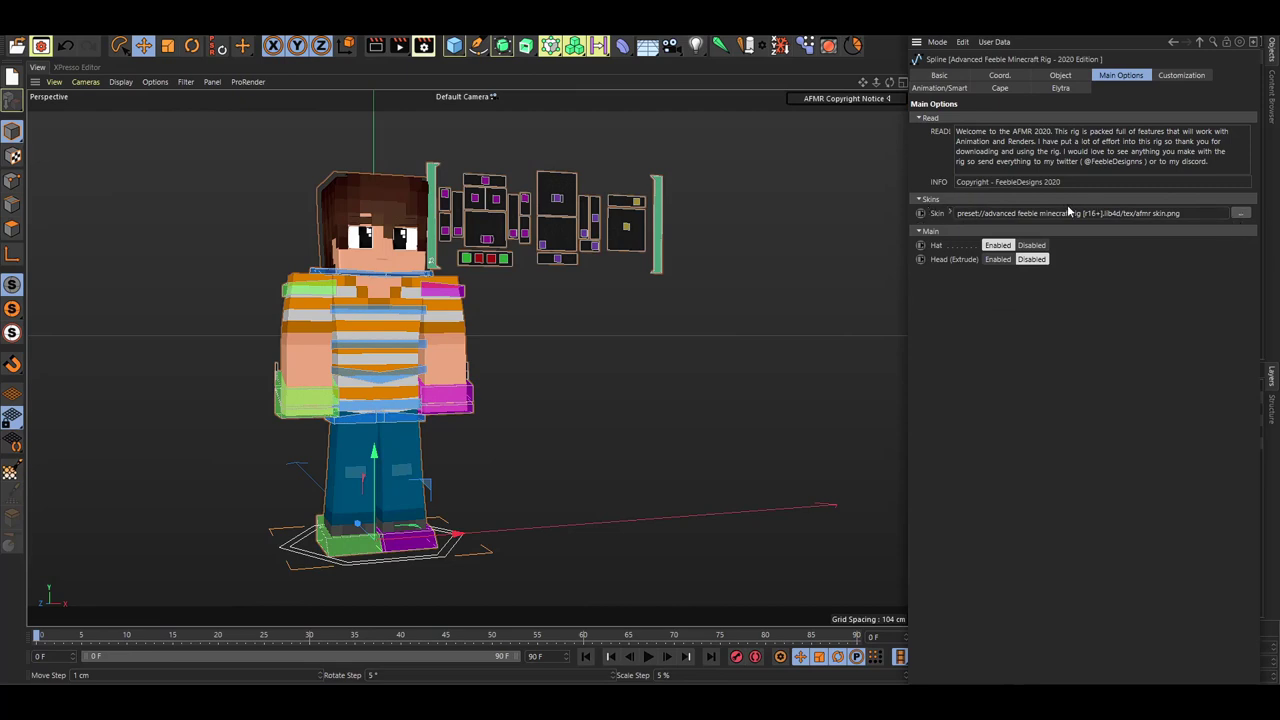
{"action": "left_click", "coordinate": [951, 213]}
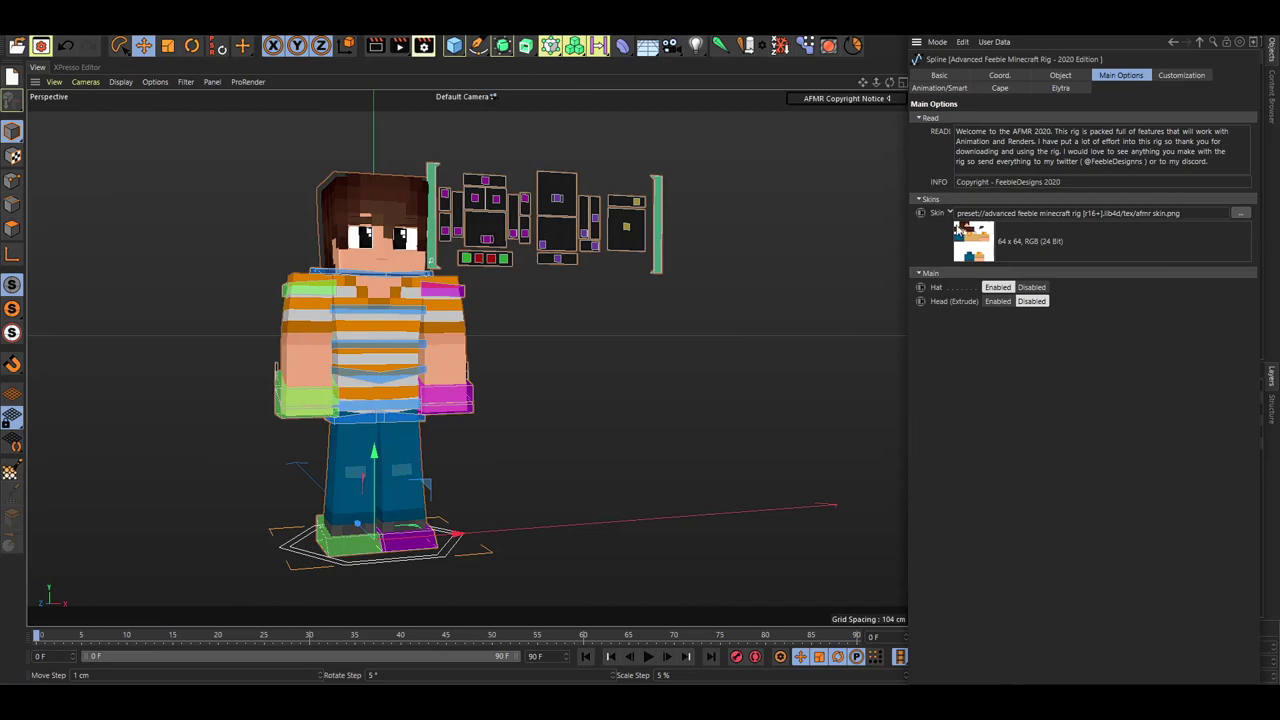
{"action": "left_click", "coordinate": [950, 214]}
Step: Try the head with Hat disabled and Head (Extrude) enabled, and restore Hat to Enabled and Head (Extrude) to Disabled
{"action": "scroll", "coordinate": [403, 250], "scroll_direction": "up", "scroll_amount": 5}
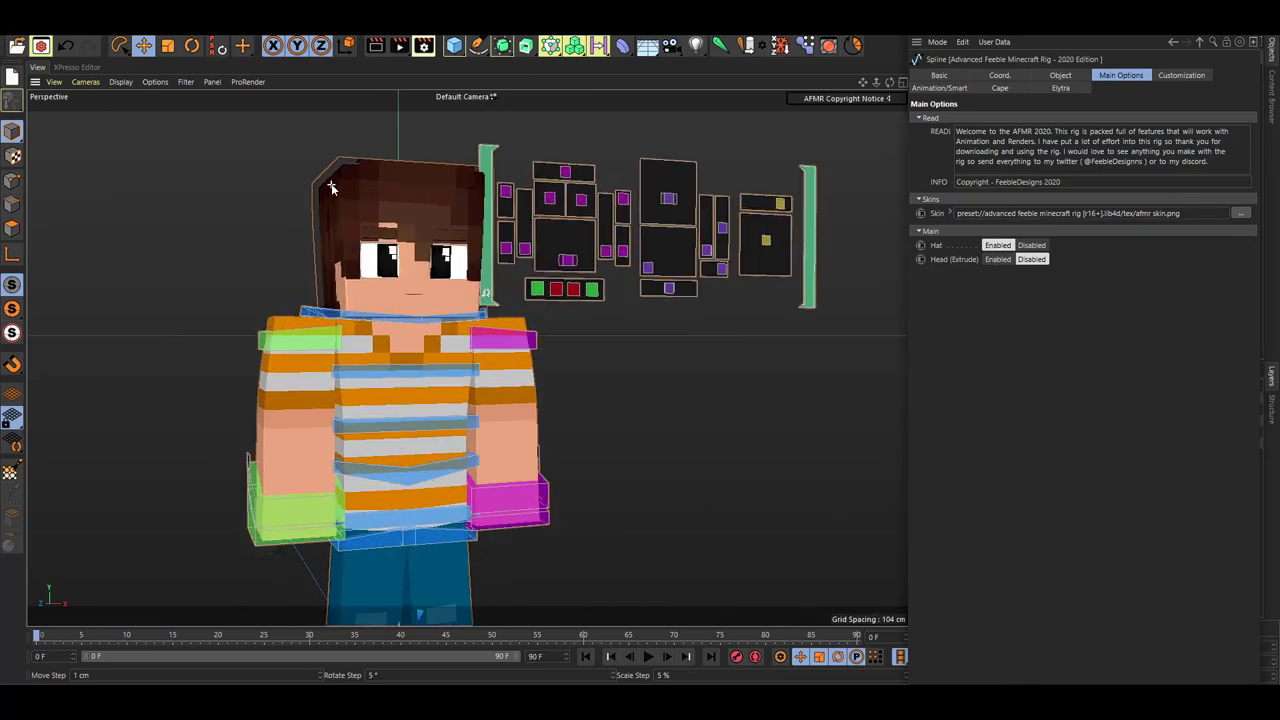
{"action": "scroll", "coordinate": [418, 255], "scroll_direction": "up", "scroll_amount": 3}
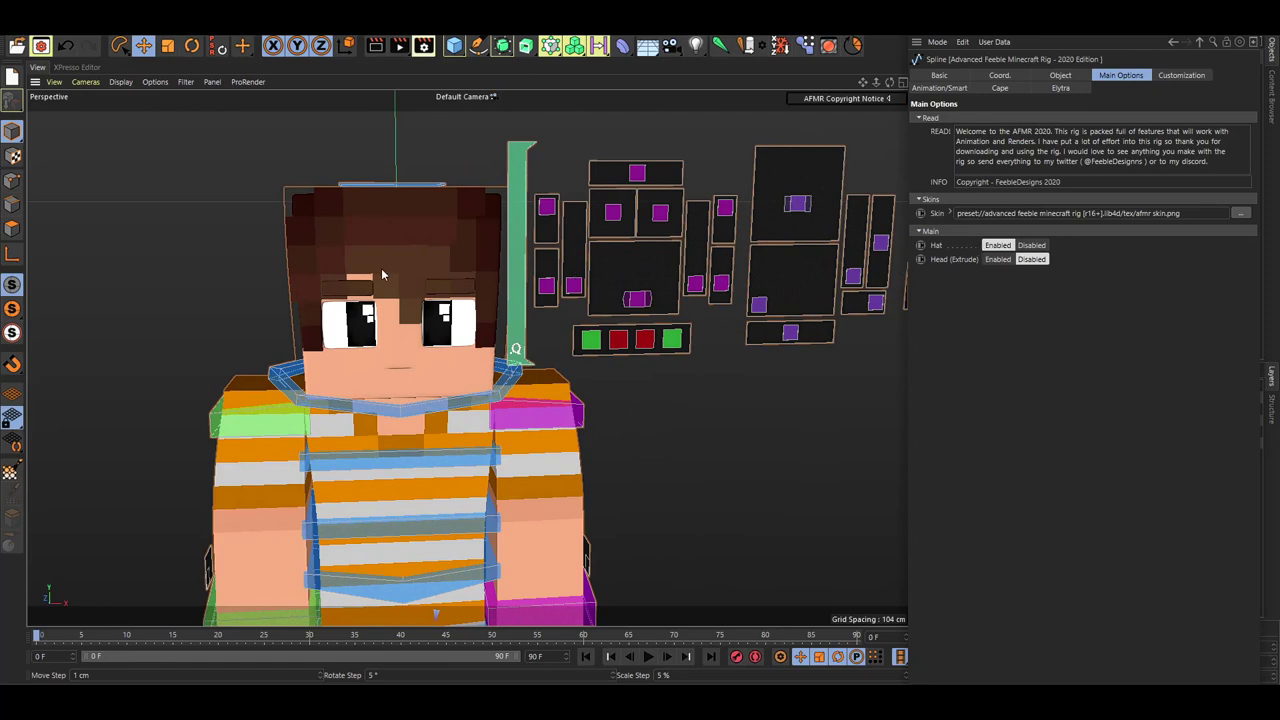
{"action": "left_click_drag", "start_coordinate": [388, 261], "coordinate": [440, 248], "text": "alt"}
{"action": "middle_click_drag", "start_coordinate": [335, 240], "coordinate": [369, 246], "text": "alt"}
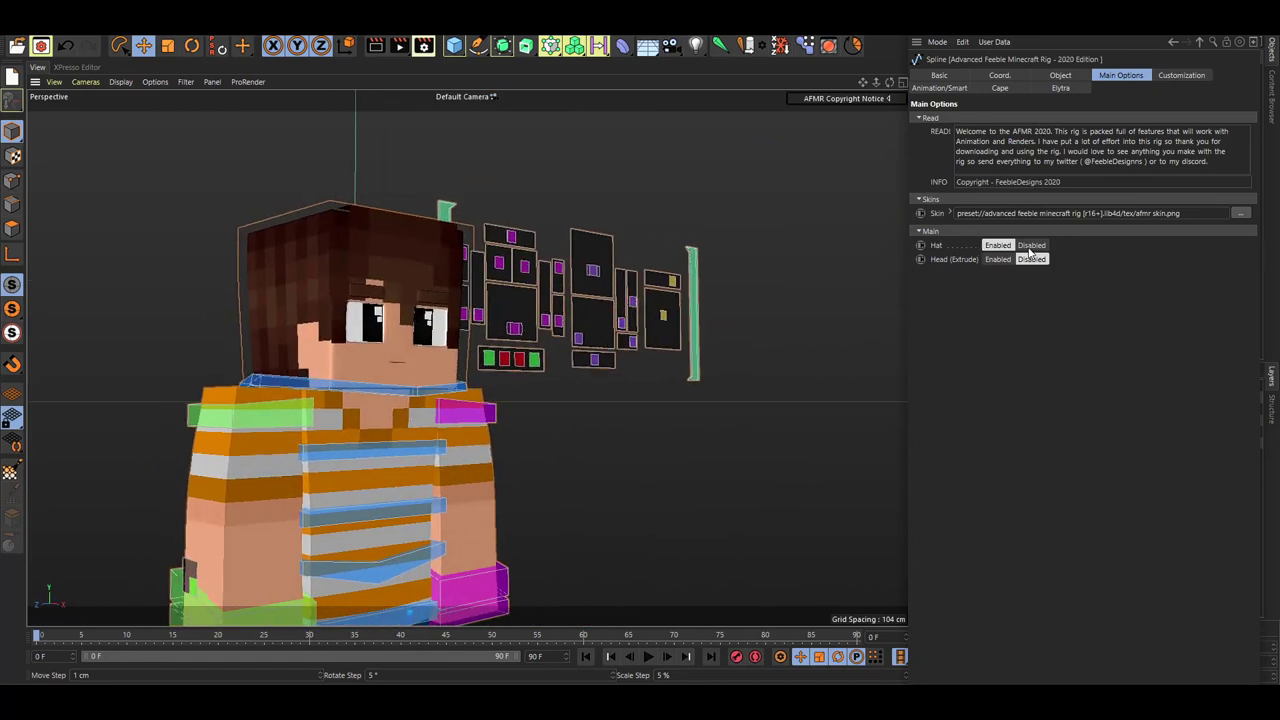
{"action": "left_click", "coordinate": [1031, 246]}
{"action": "left_click", "coordinate": [993, 245]}
{"action": "left_click", "coordinate": [1026, 247]}
{"action": "left_click", "coordinate": [997, 260]}
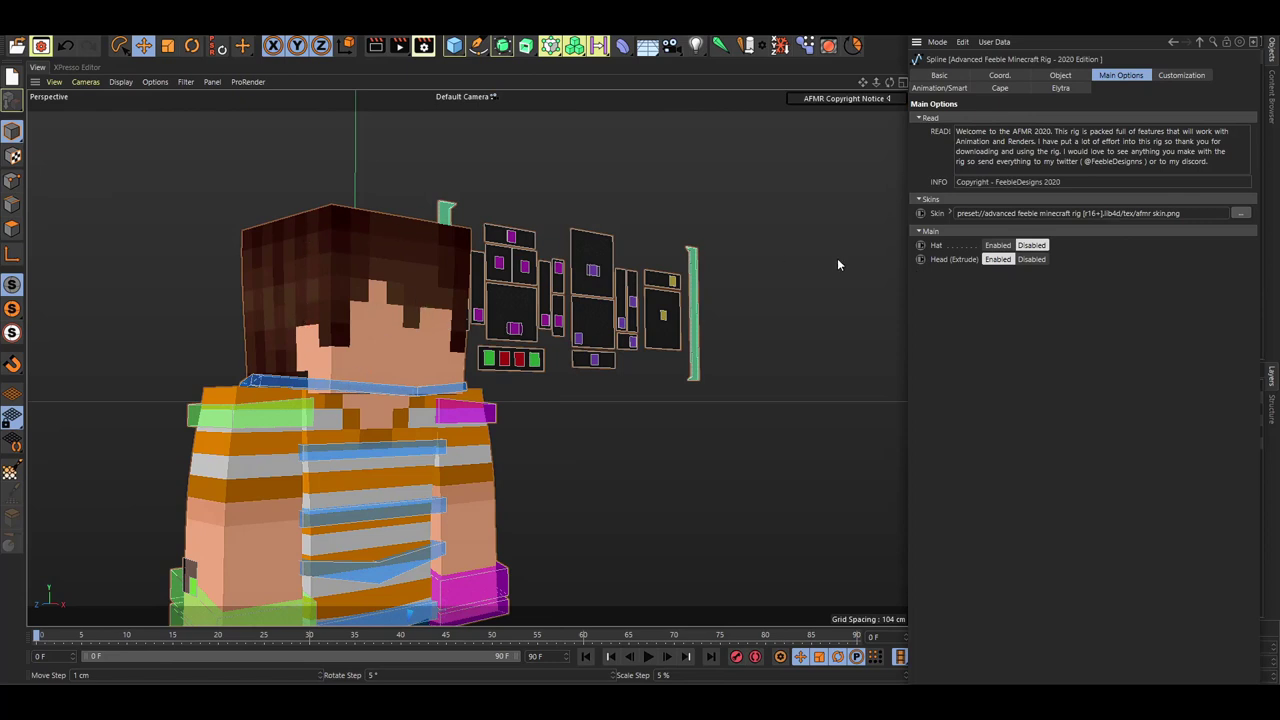
{"action": "left_click", "coordinate": [1029, 263]}
{"action": "left_click", "coordinate": [1003, 247]}
Step: Open the rig's Customization options and look through the whole list
{"action": "scroll", "coordinate": [433, 217], "scroll_direction": "down", "scroll_amount": 3}
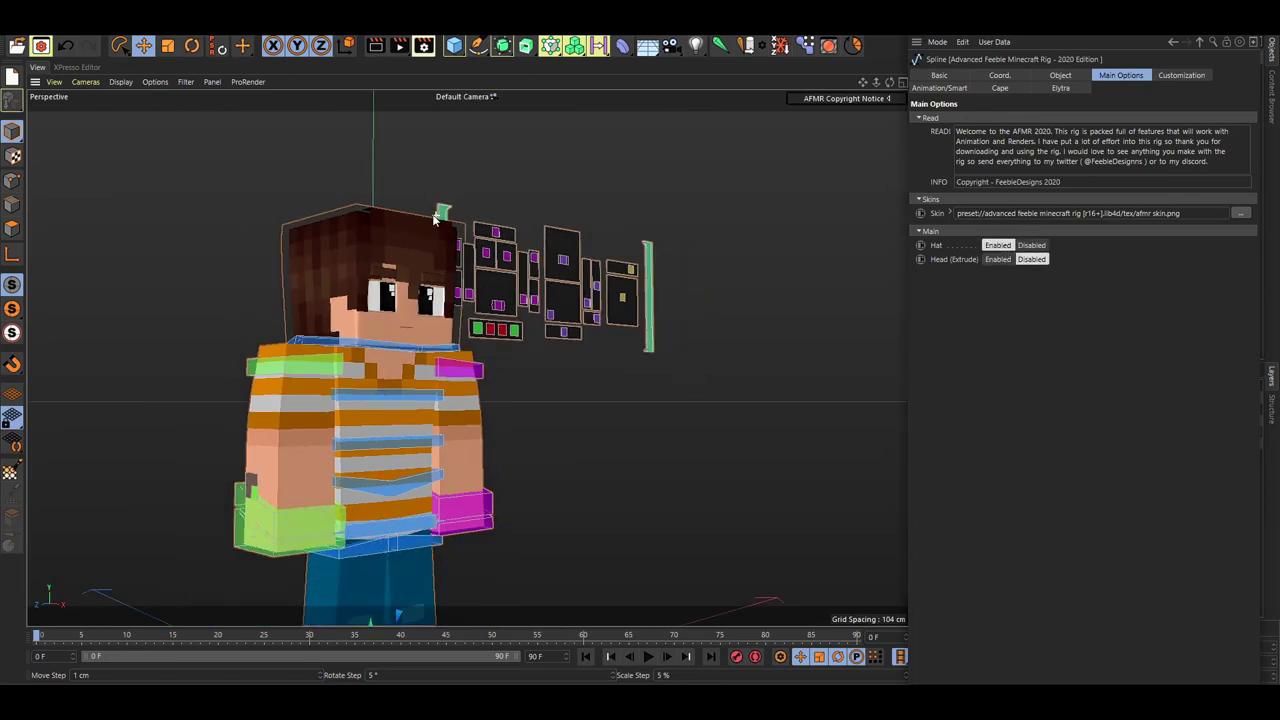
{"action": "middle_click_drag", "start_coordinate": [433, 190], "coordinate": [462, 191], "text": "alt"}
{"action": "left_click_drag", "start_coordinate": [461, 192], "coordinate": [436, 238], "text": "alt"}
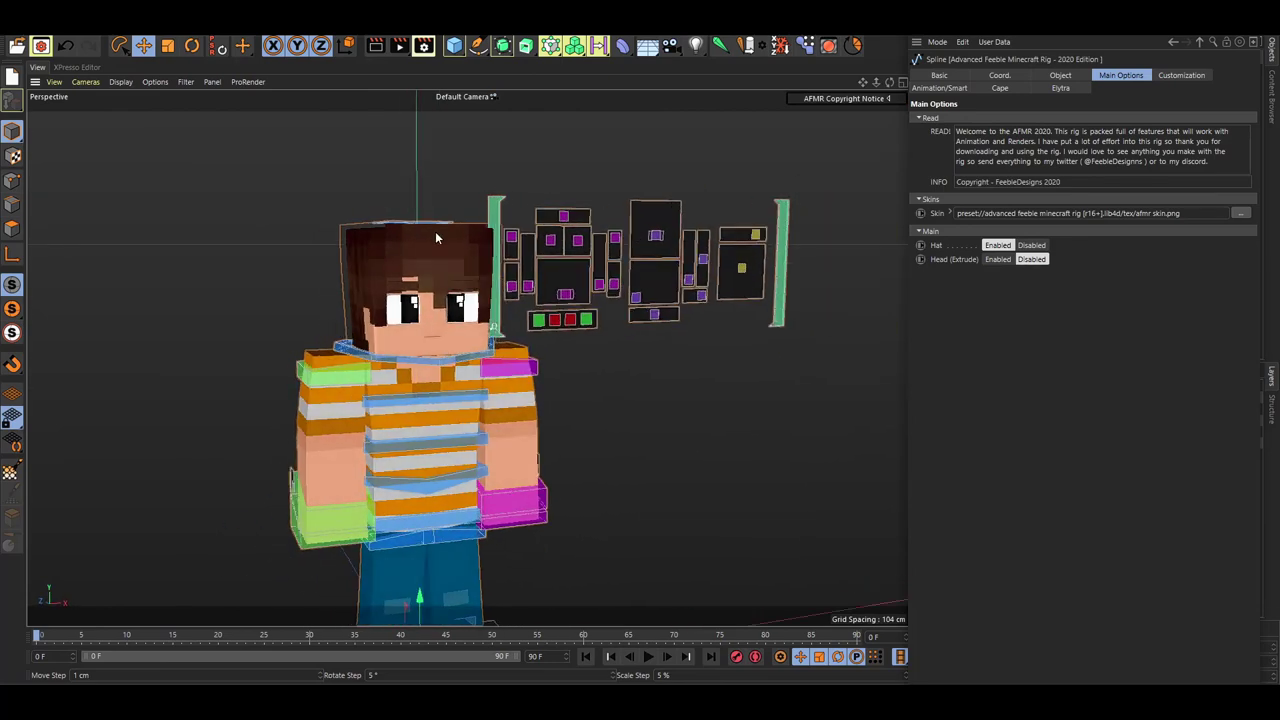
{"action": "left_click", "coordinate": [1177, 77]}
{"action": "scroll", "coordinate": [947, 260], "scroll_direction": "down", "scroll_amount": 10}
{"action": "scroll", "coordinate": [947, 262], "scroll_direction": "up", "scroll_amount": 10}
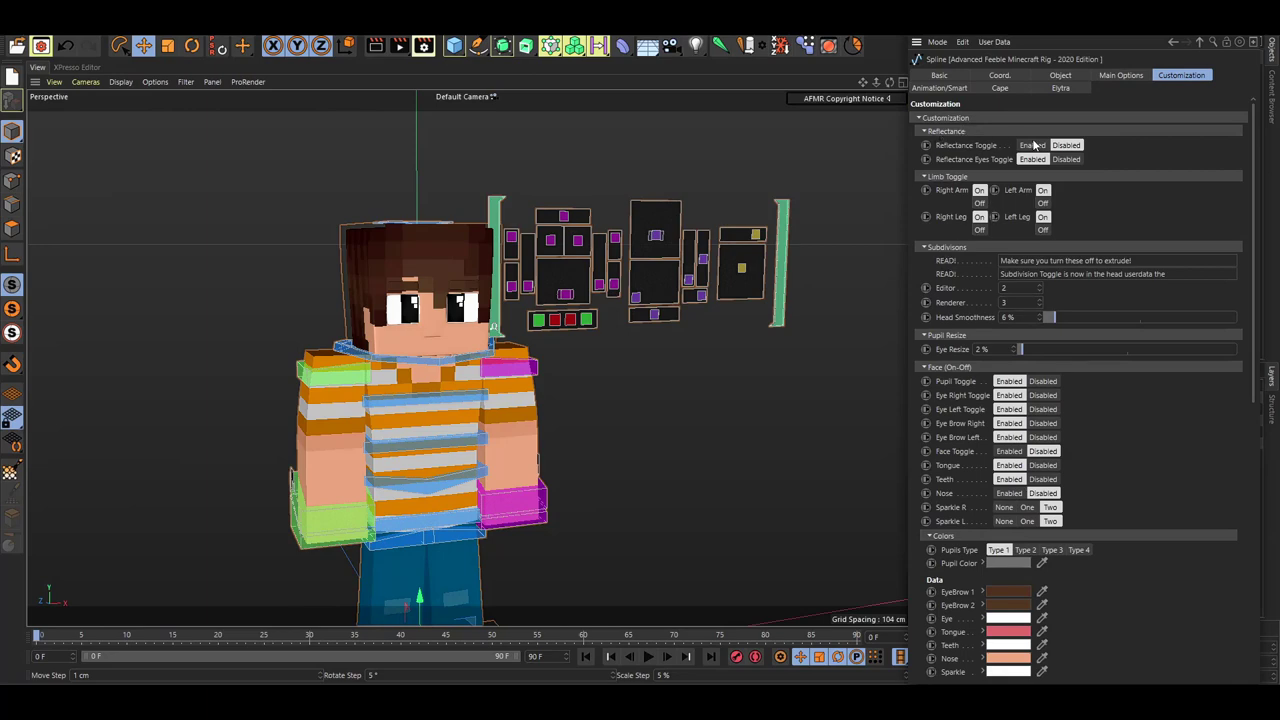
Step: Try enabling the Reflectance Toggle on the whole character, and set it back to Disabled
{"action": "middle_click_drag", "start_coordinate": [556, 370], "coordinate": [602, 248], "text": "alt"}
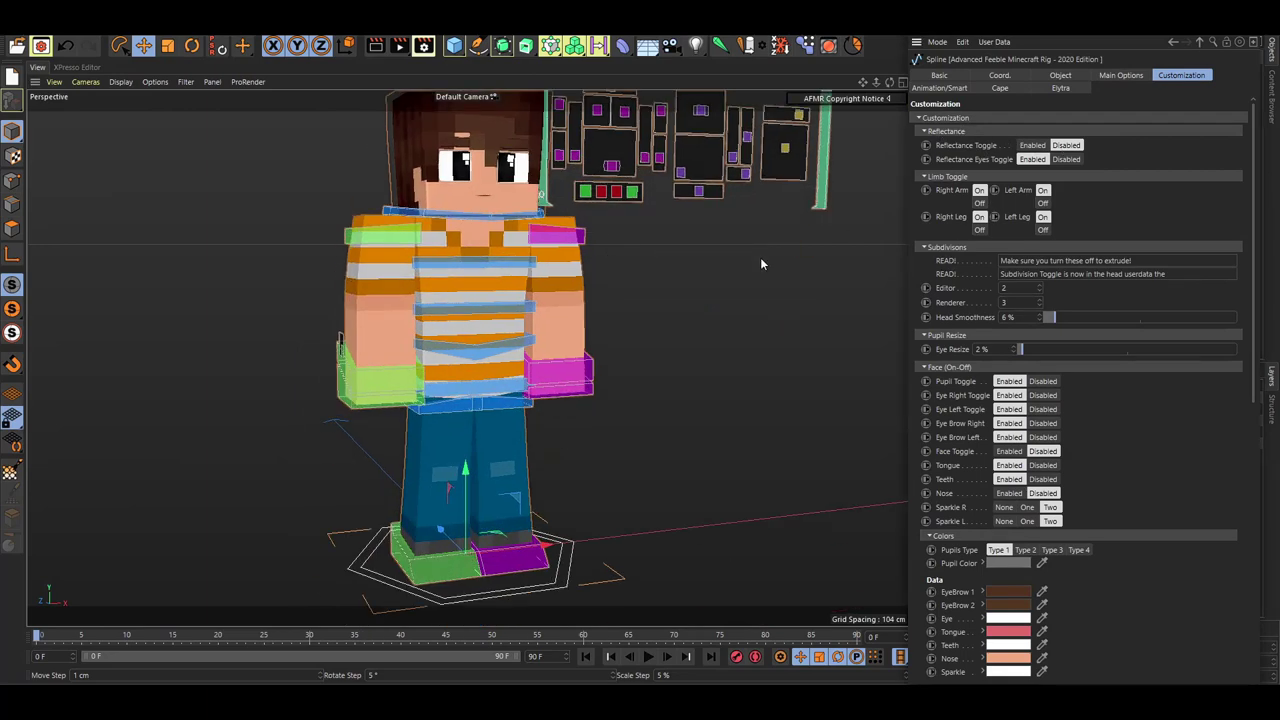
{"action": "left_click_drag", "start_coordinate": [760, 257], "coordinate": [586, 266], "text": "alt"}
{"action": "left_click", "coordinate": [1028, 146]}
{"action": "left_click", "coordinate": [1068, 159]}
{"action": "left_click", "coordinate": [1066, 145]}
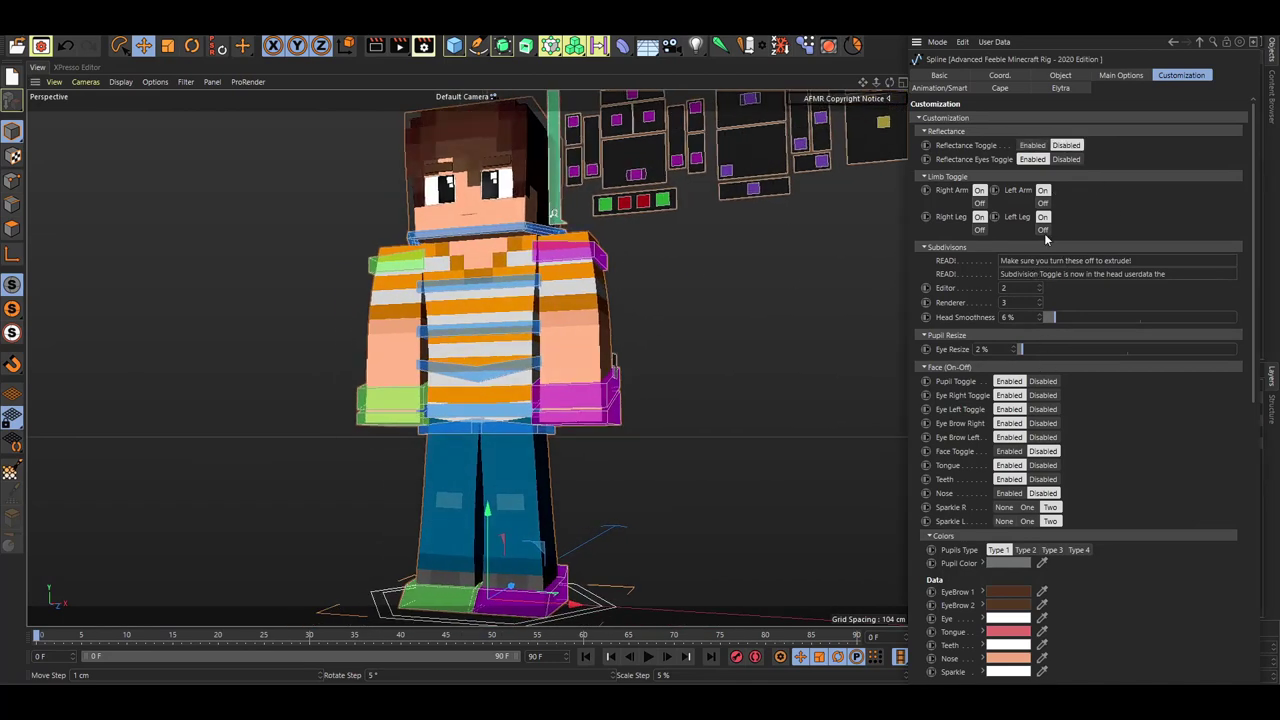
Step: Try disabling the Reflectance Eyes Toggle while examining the eyes closely, and set it back to Enabled
{"action": "scroll", "coordinate": [441, 270], "scroll_direction": "up", "scroll_amount": 8}
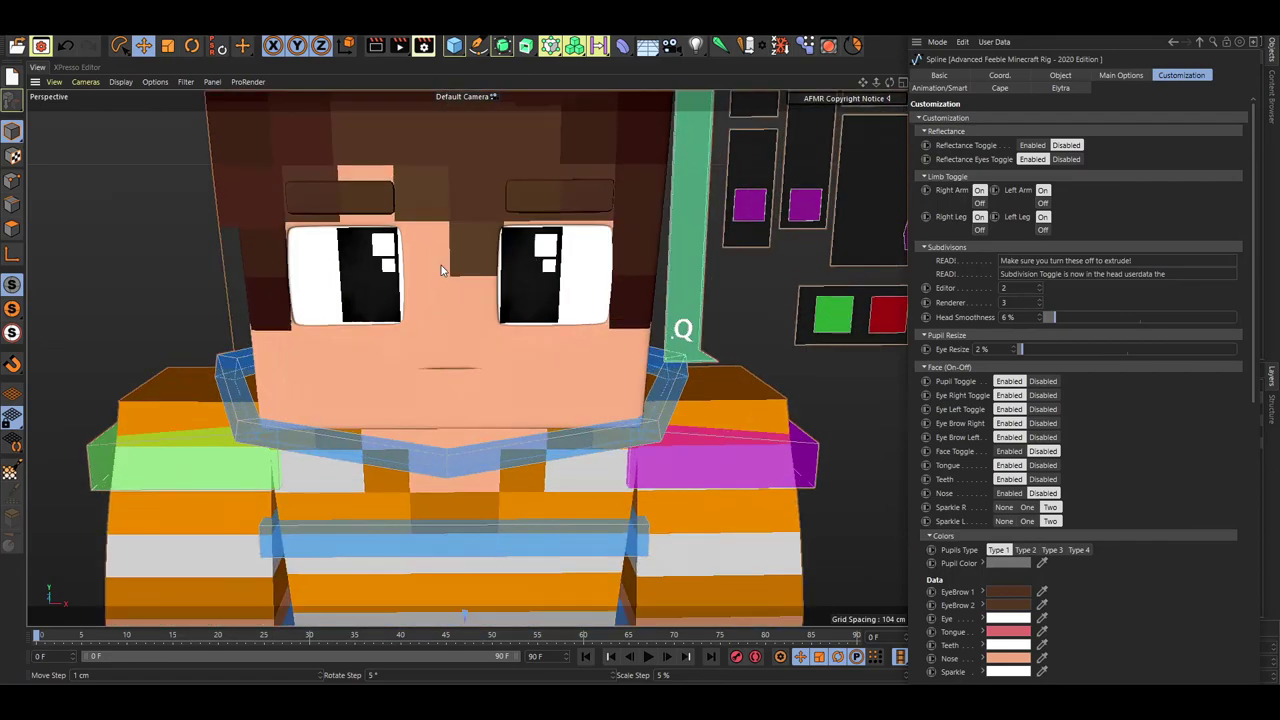
{"action": "mouse_move", "coordinate": [441, 265]}
{"action": "left_mouse_down", "text": "alt"}
{"action": "mouse_move", "coordinate": [459, 221]}
{"action": "mouse_move", "coordinate": [445, 214]}
{"action": "mouse_move", "coordinate": [433, 221]}
{"action": "mouse_move", "coordinate": [615, 283]}
{"action": "mouse_move", "coordinate": [434, 274]}
{"action": "mouse_move", "coordinate": [447, 246]}
{"action": "left_mouse_up", "text": "alt"}
{"action": "scroll", "coordinate": [480, 281], "scroll_direction": "up", "scroll_amount": 3}
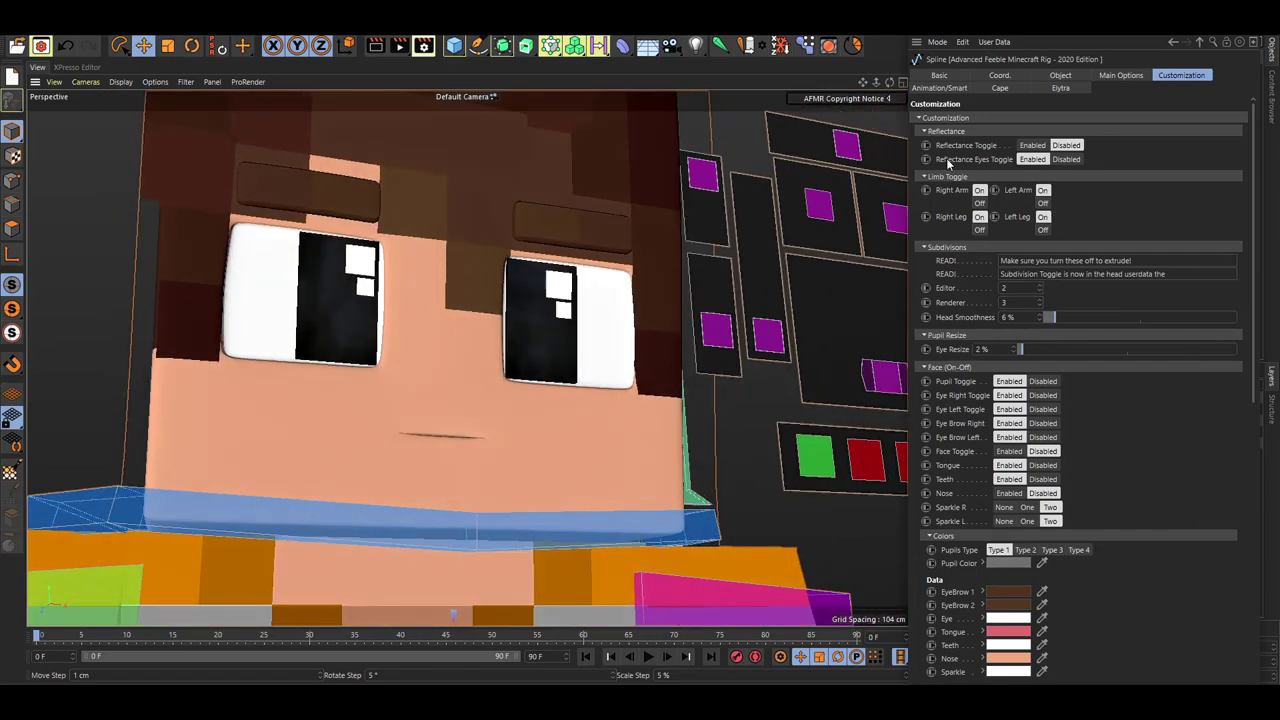
{"action": "left_click", "coordinate": [1068, 159]}
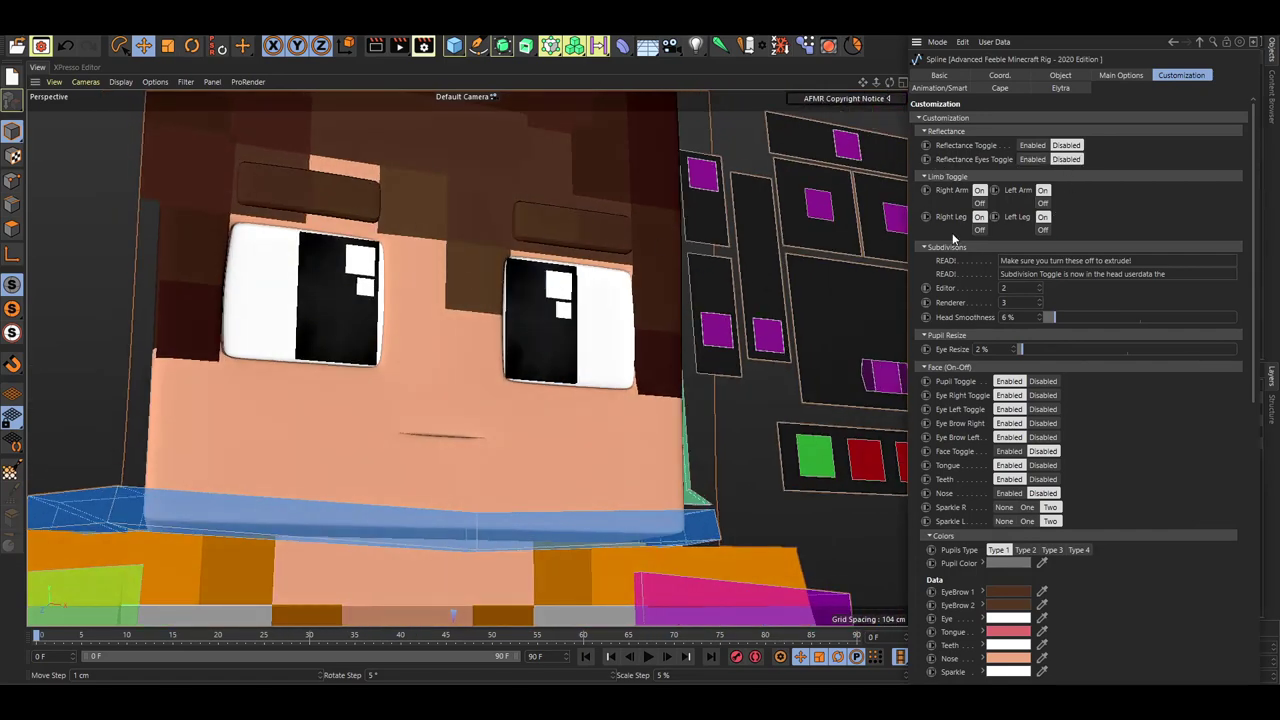
{"action": "left_click", "coordinate": [1033, 159]}
{"action": "scroll", "coordinate": [820, 210], "scroll_direction": "down", "scroll_amount": 10}
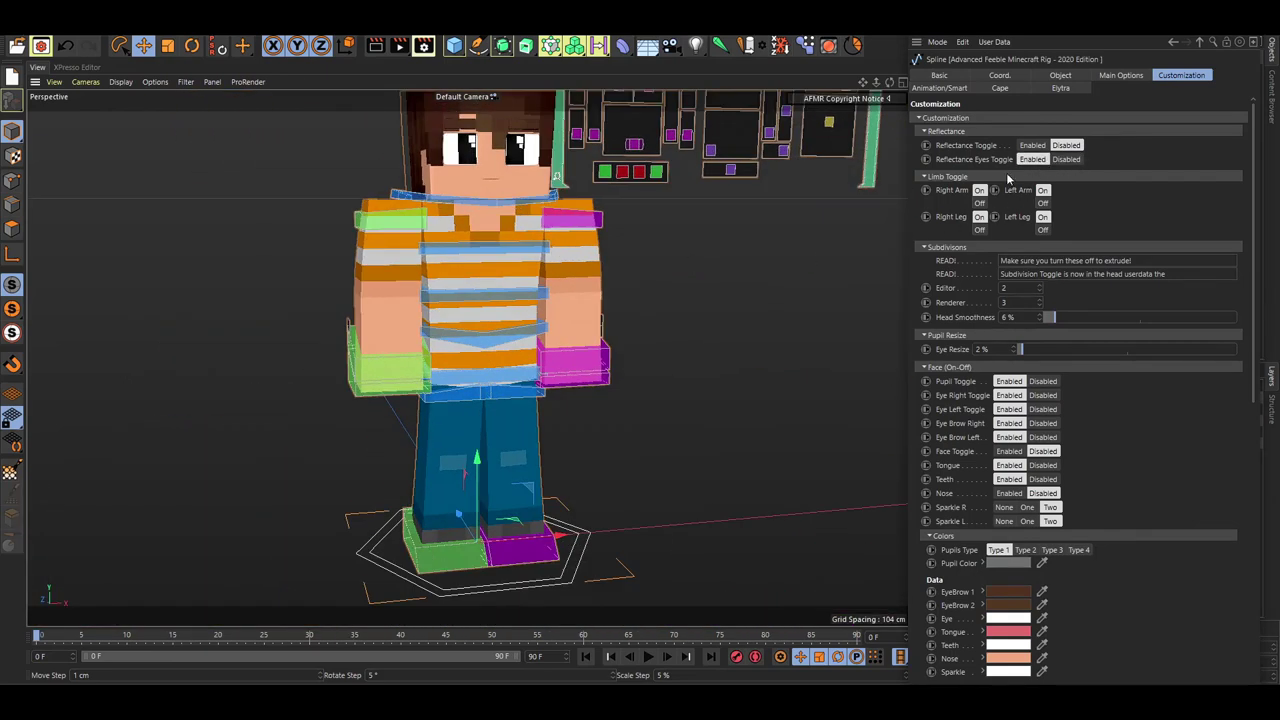
Step: Test the limb toggles by switching both arms and both legs of the rig off and back on
{"action": "left_click", "coordinate": [981, 203]}
{"action": "left_click", "coordinate": [1042, 203]}
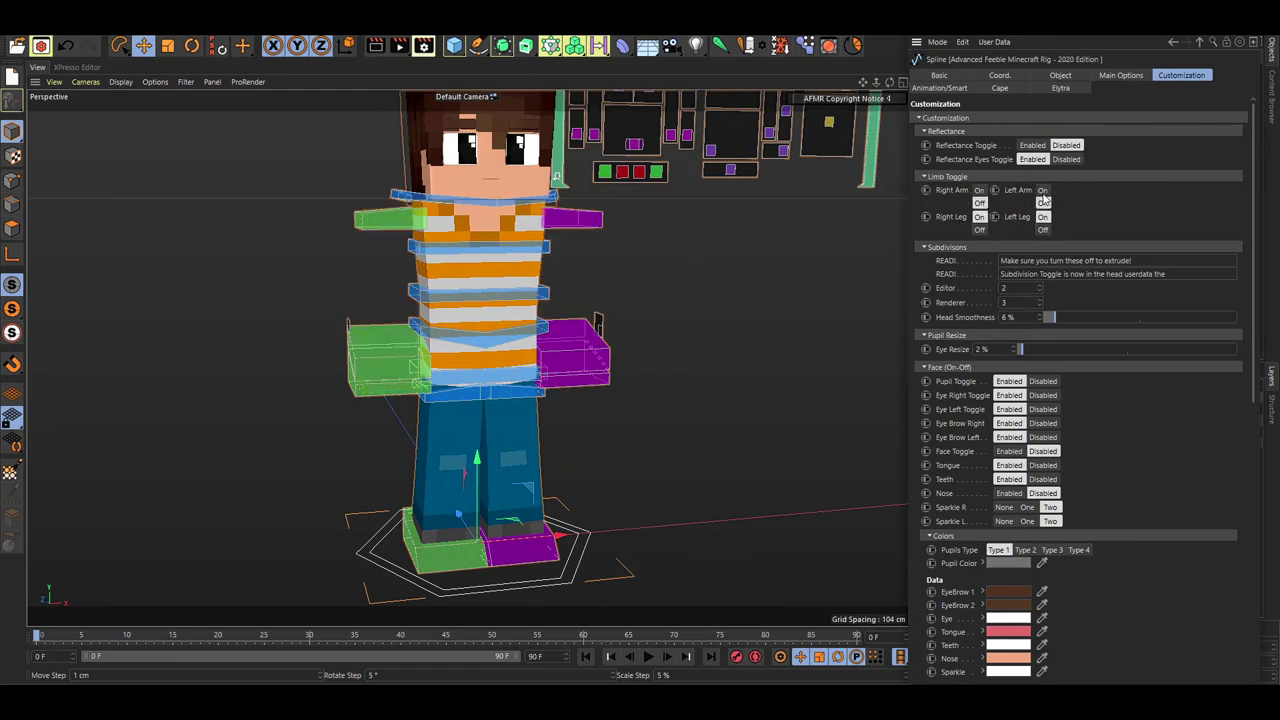
{"action": "left_click", "coordinate": [979, 229]}
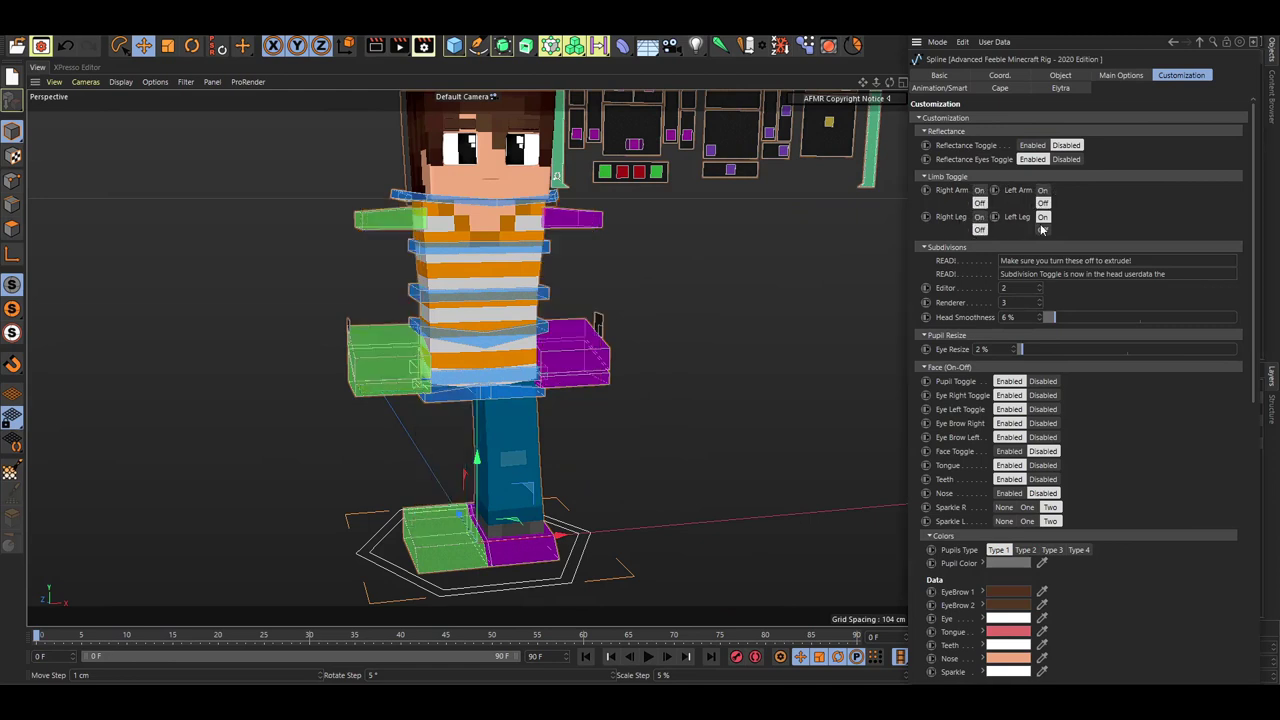
{"action": "left_click", "coordinate": [1042, 229]}
{"action": "left_click", "coordinate": [1042, 216]}
{"action": "left_click", "coordinate": [979, 216]}
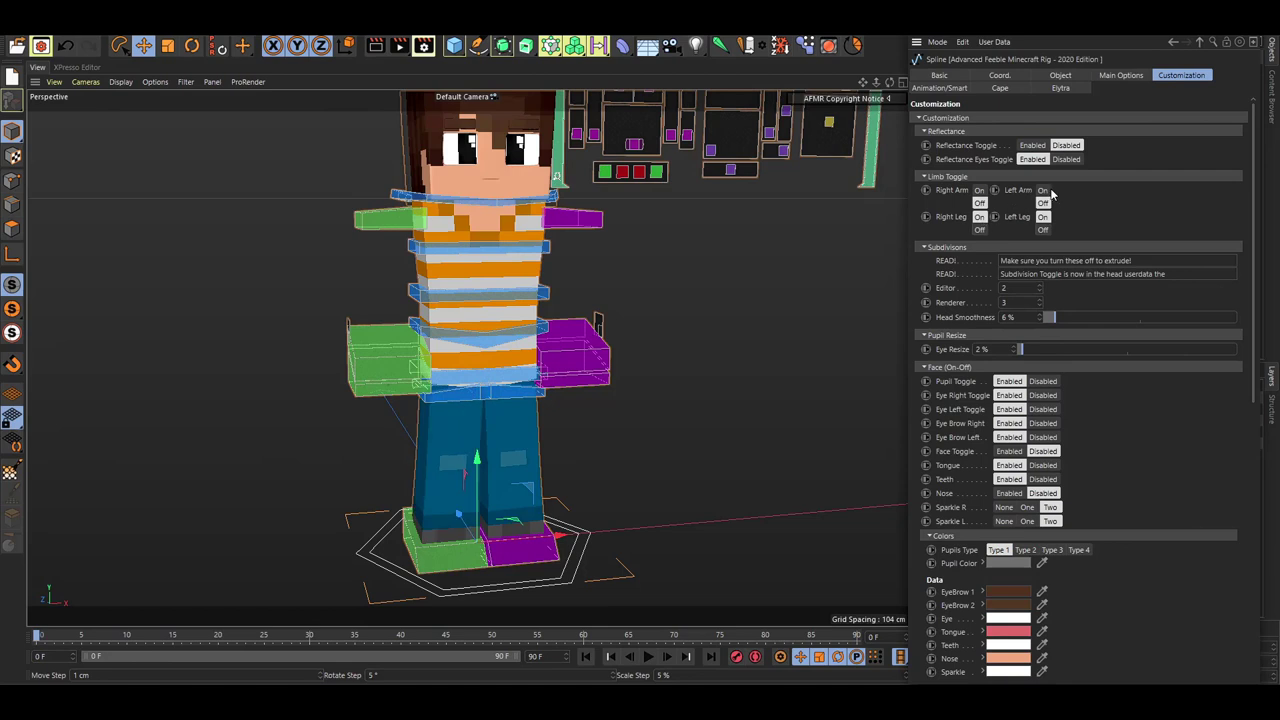
{"action": "left_click", "coordinate": [1042, 190]}
{"action": "left_click", "coordinate": [979, 190]}
Step: Switch the right leg and the left leg off and back on individually to compare their toggles
{"action": "left_click", "coordinate": [979, 229]}
{"action": "left_click", "coordinate": [979, 216]}
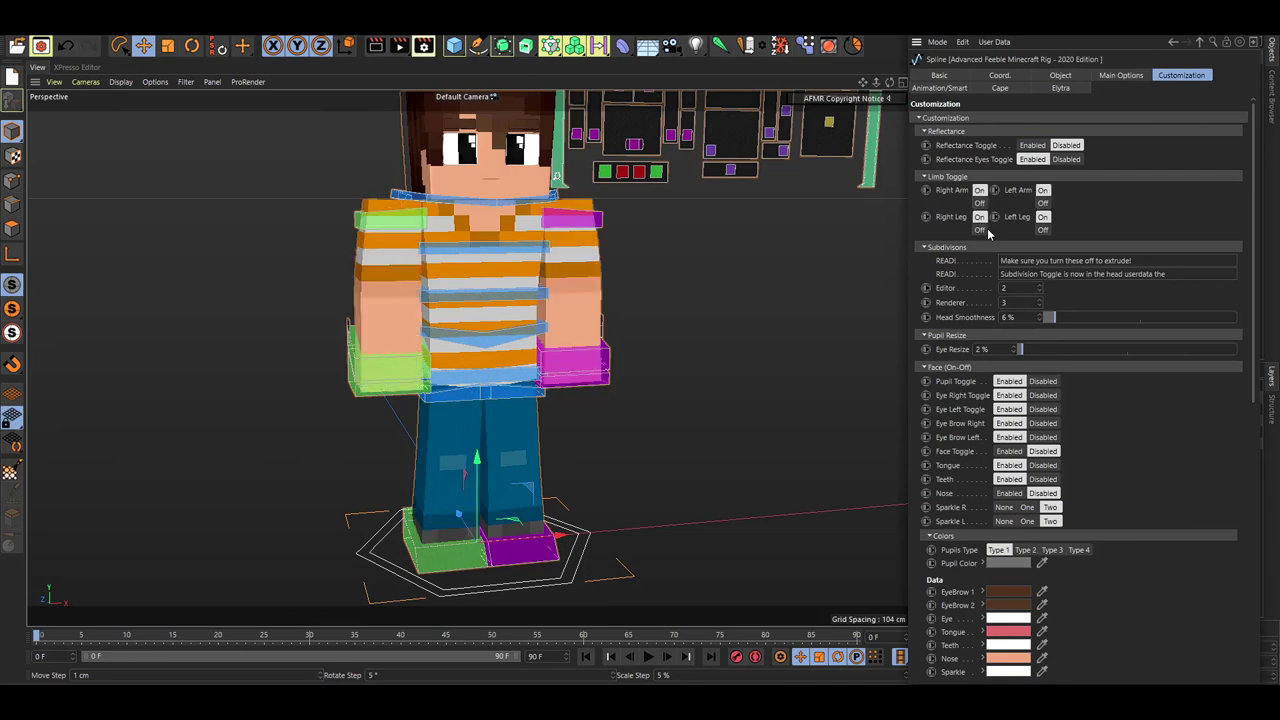
{"action": "left_click", "coordinate": [1042, 229]}
{"action": "left_click", "coordinate": [1042, 216]}
{"action": "left_click", "coordinate": [1042, 229]}
{"action": "left_click", "coordinate": [1042, 216]}
Step: Set the Head Smoothness subdivision value to 0% and examine the head's edges from several angles
{"action": "scroll", "coordinate": [952, 266], "scroll_direction": "down", "scroll_amount": 3}
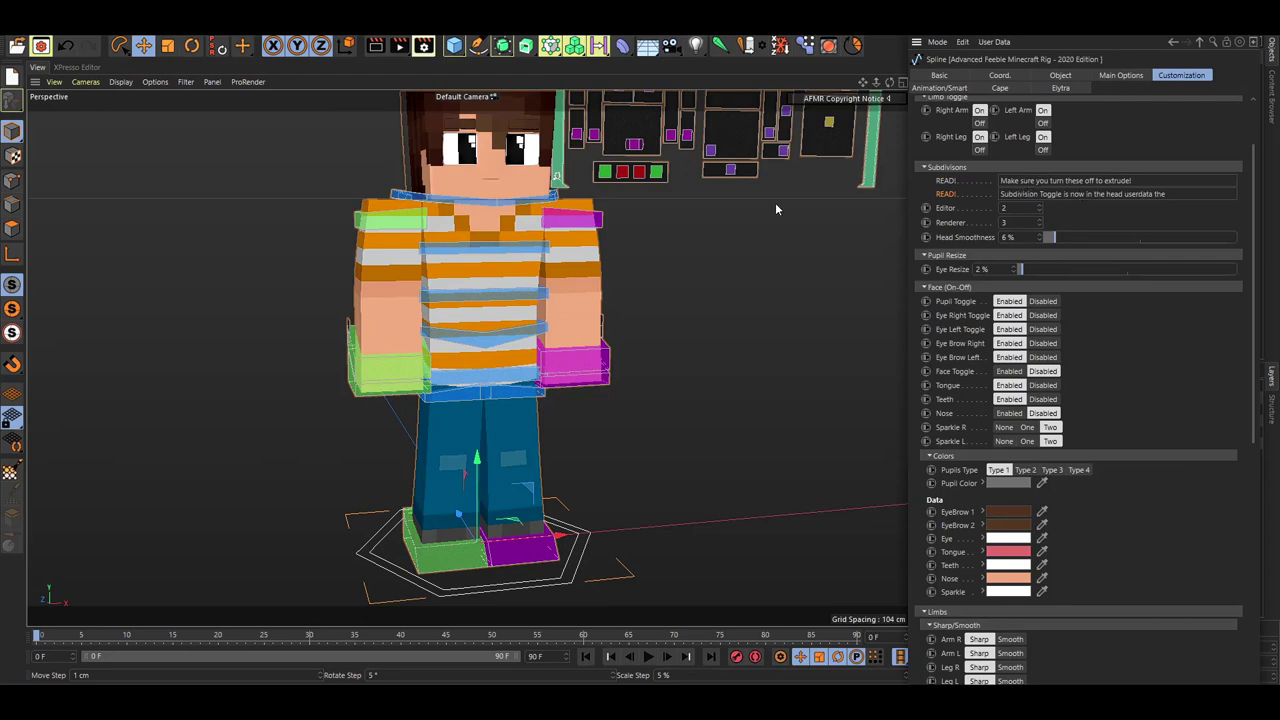
{"action": "left_click_drag", "start_coordinate": [685, 260], "coordinate": [634, 283], "text": "alt"}
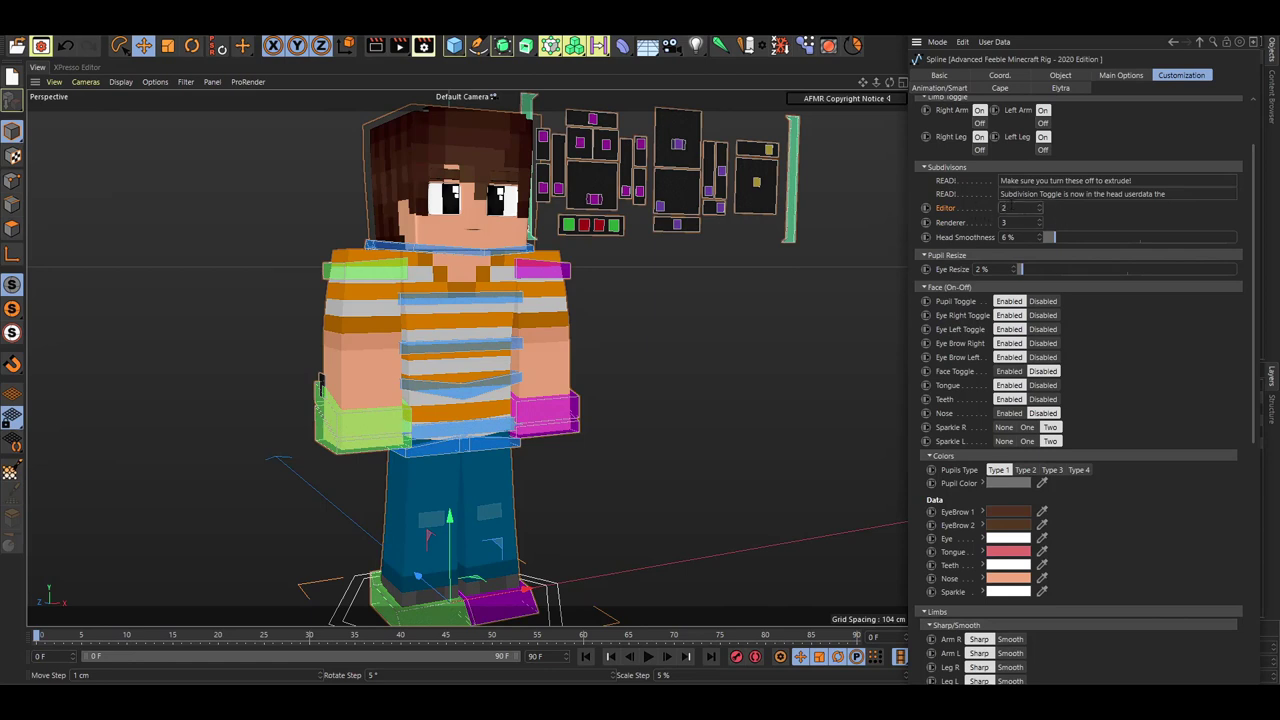
{"action": "left_click", "coordinate": [1006, 207]}
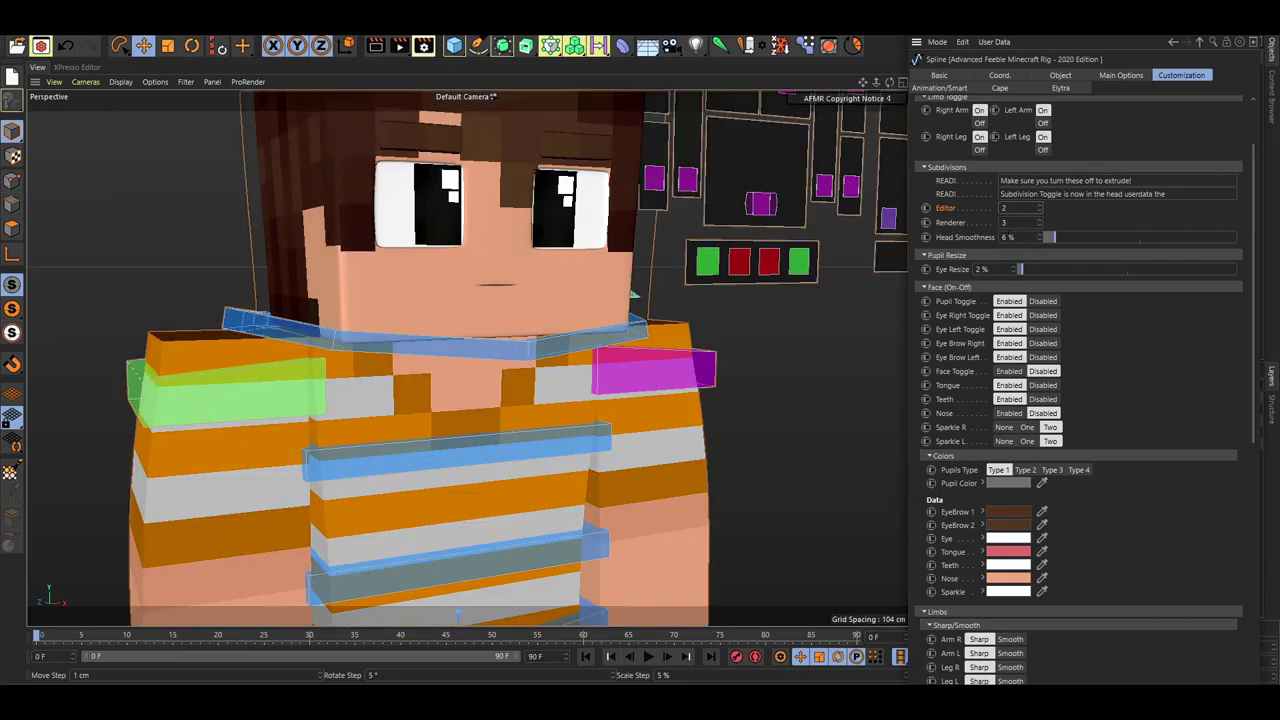
{"action": "scroll", "coordinate": [472, 181], "scroll_direction": "up", "scroll_amount": 4}
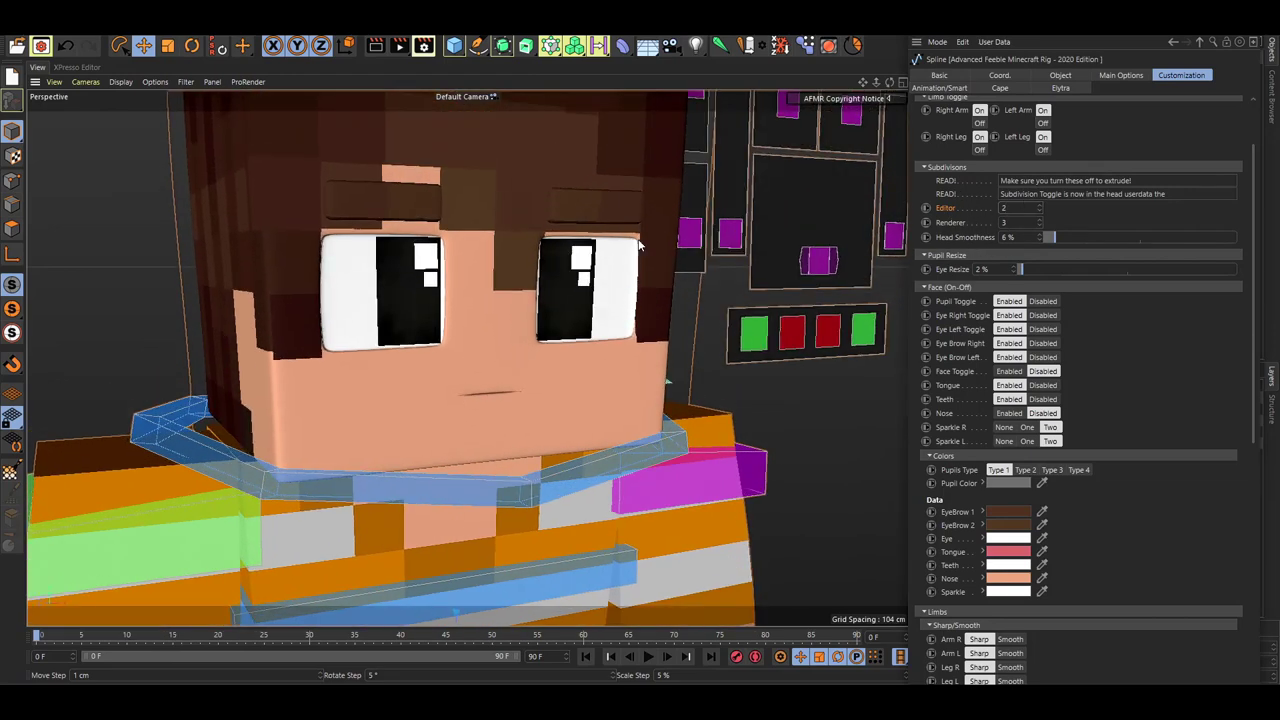
{"action": "scroll", "coordinate": [349, 263], "scroll_direction": "up", "scroll_amount": 5}
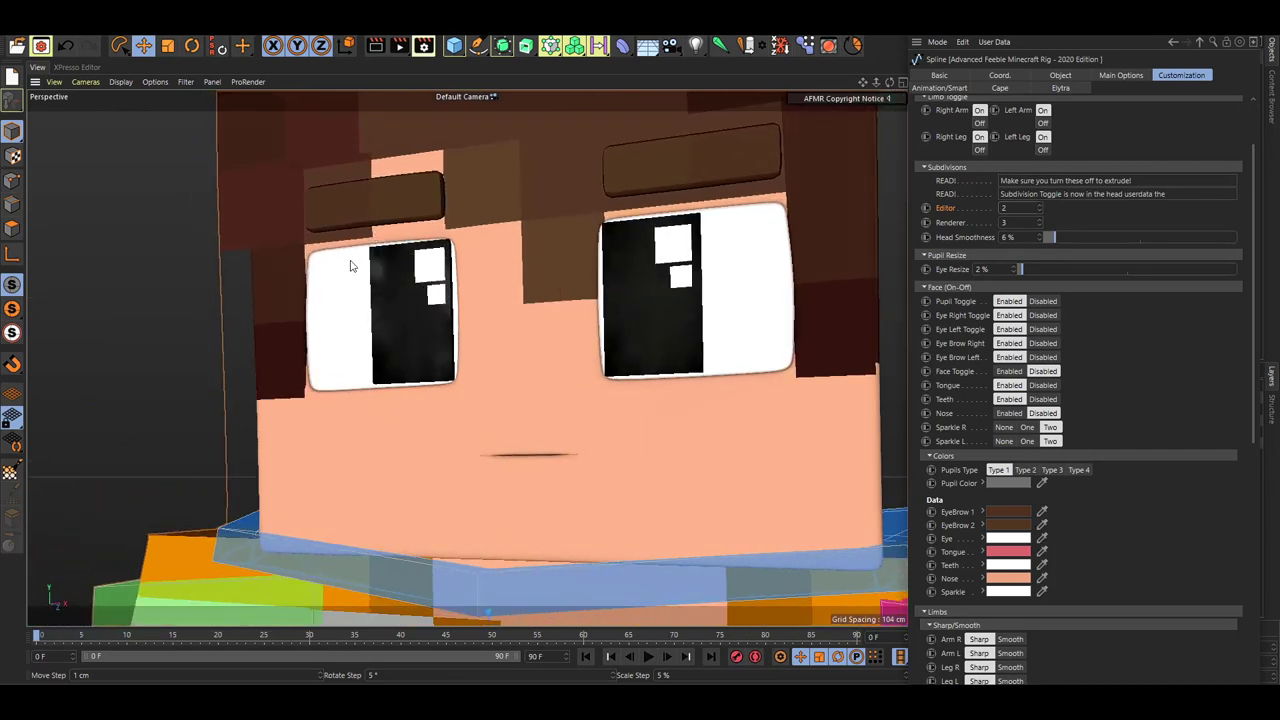
{"action": "left_click_drag", "start_coordinate": [397, 337], "coordinate": [361, 360], "text": "alt"}
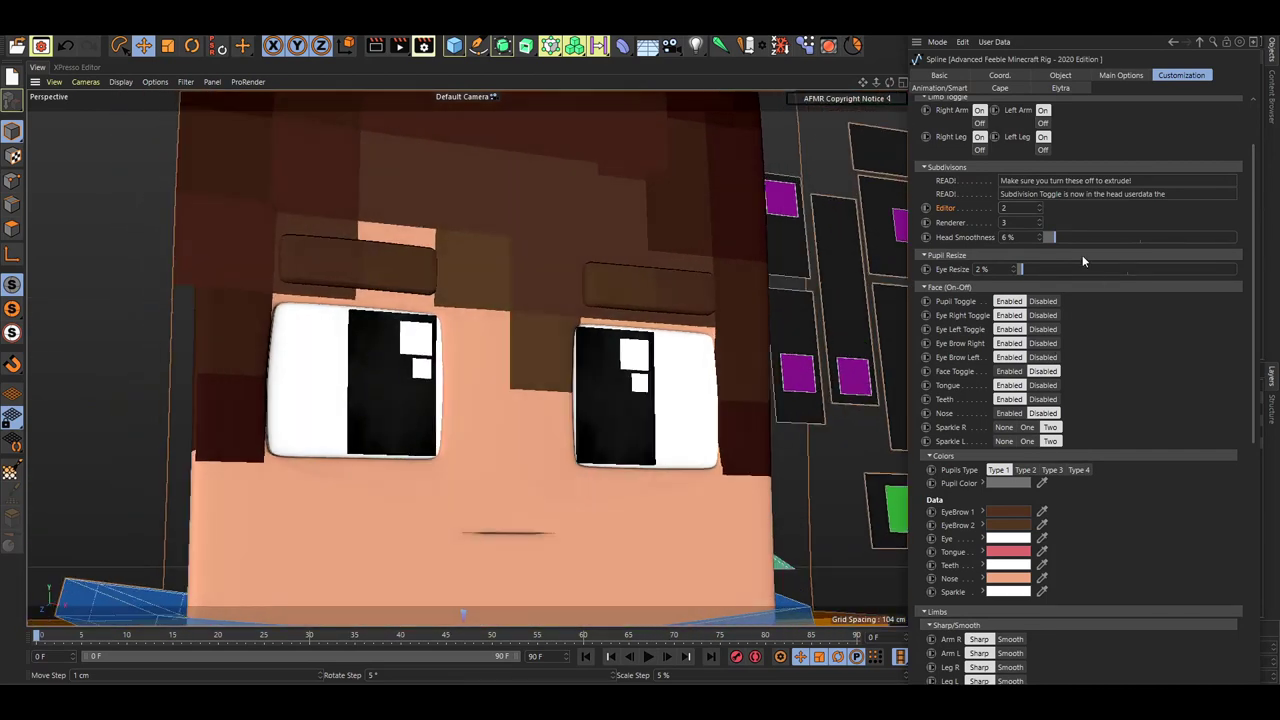
{"action": "left_click_drag", "start_coordinate": [1058, 236], "coordinate": [1014, 238]}
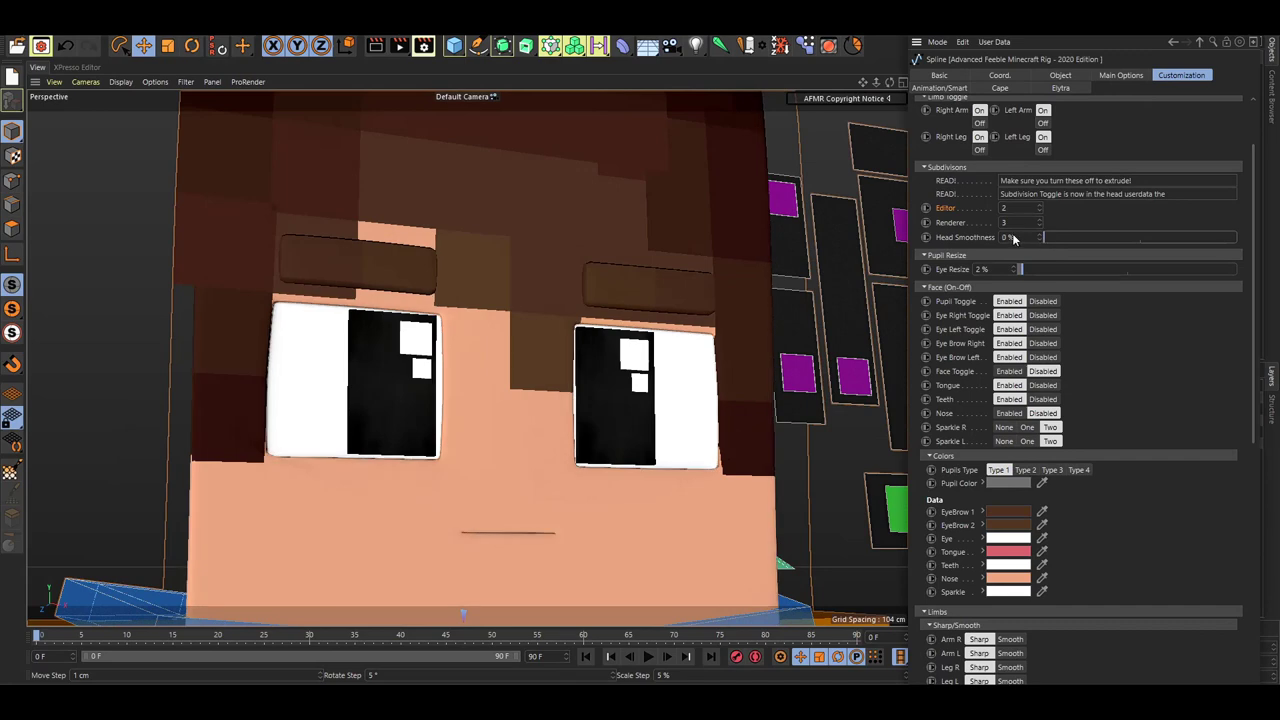
{"action": "scroll", "coordinate": [350, 314], "scroll_direction": "down", "scroll_amount": 4}
{"action": "left_click_drag", "start_coordinate": [548, 240], "coordinate": [610, 292], "text": "alt"}
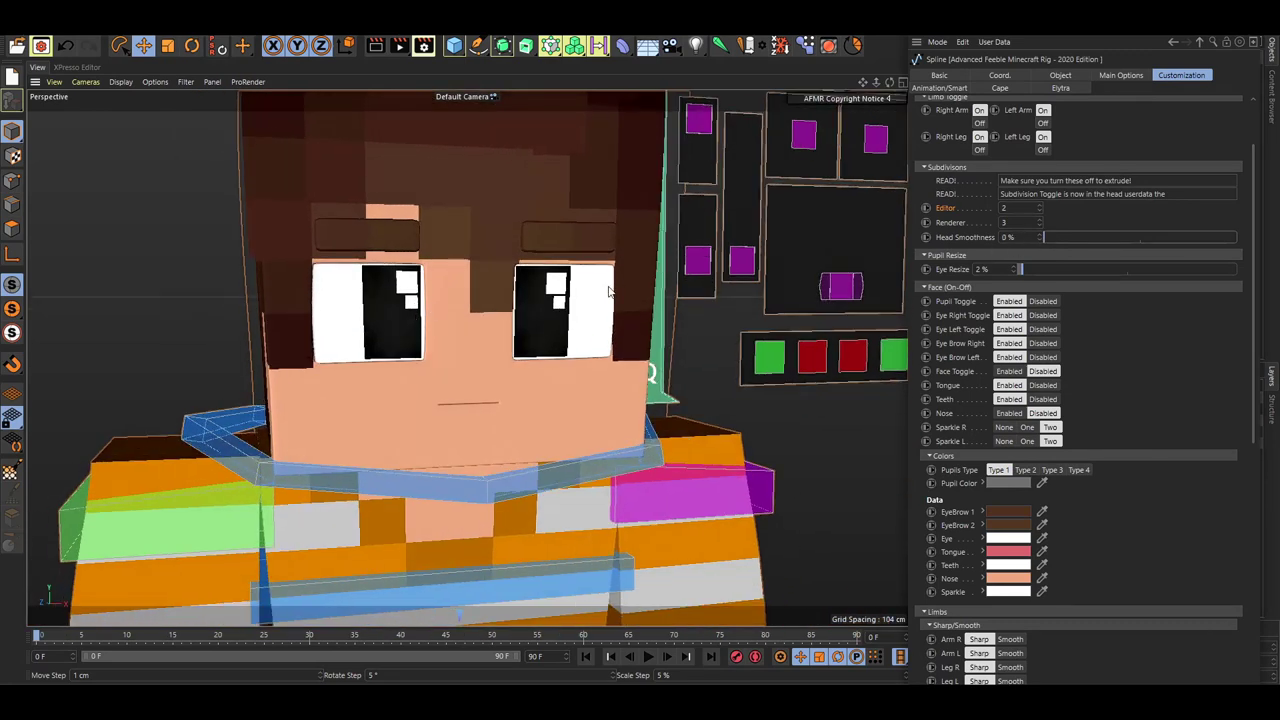
{"action": "middle_click_drag", "start_coordinate": [568, 300], "coordinate": [526, 331], "text": "alt"}
{"action": "left_click_drag", "start_coordinate": [524, 334], "coordinate": [510, 305], "text": "alt"}
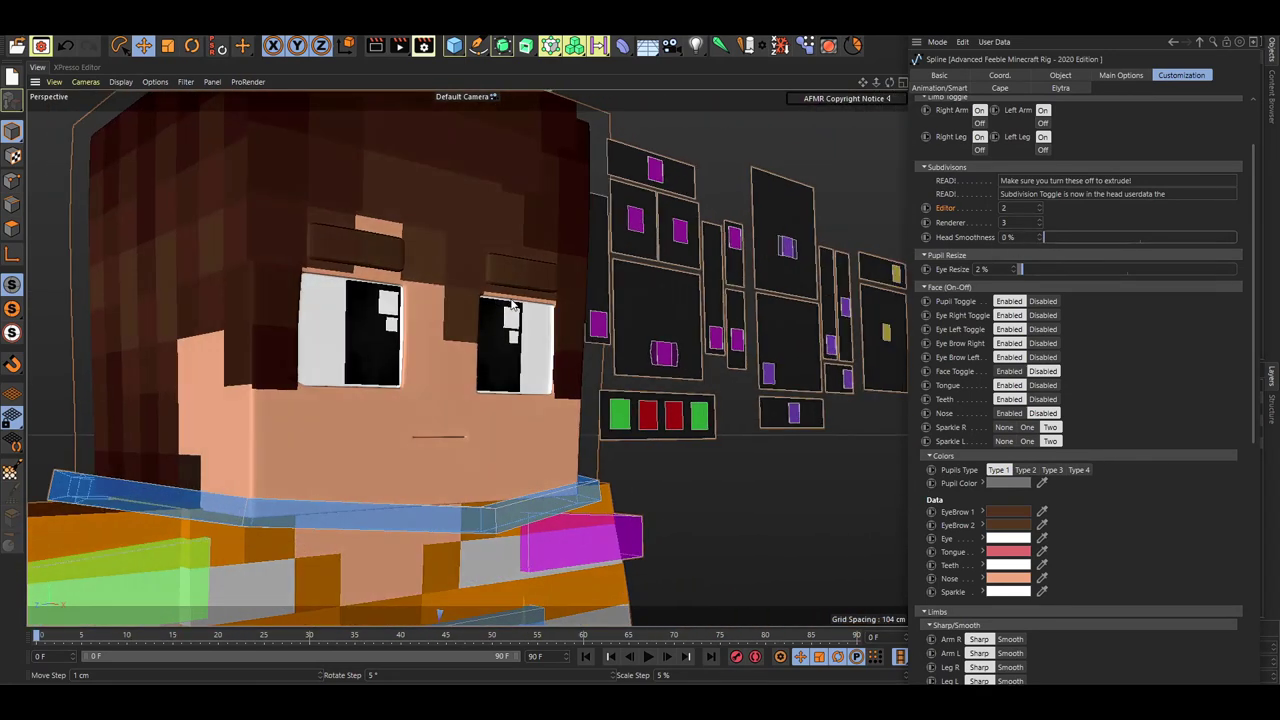
Step: Set the Head Smoothness to 6% and view the head from the front
{"action": "mouse_move", "coordinate": [1047, 237]}
{"action": "left_mouse_down"}
{"action": "mouse_move", "coordinate": [1252, 238]}
{"action": "mouse_move", "coordinate": [1055, 238]}
{"action": "left_mouse_up"}
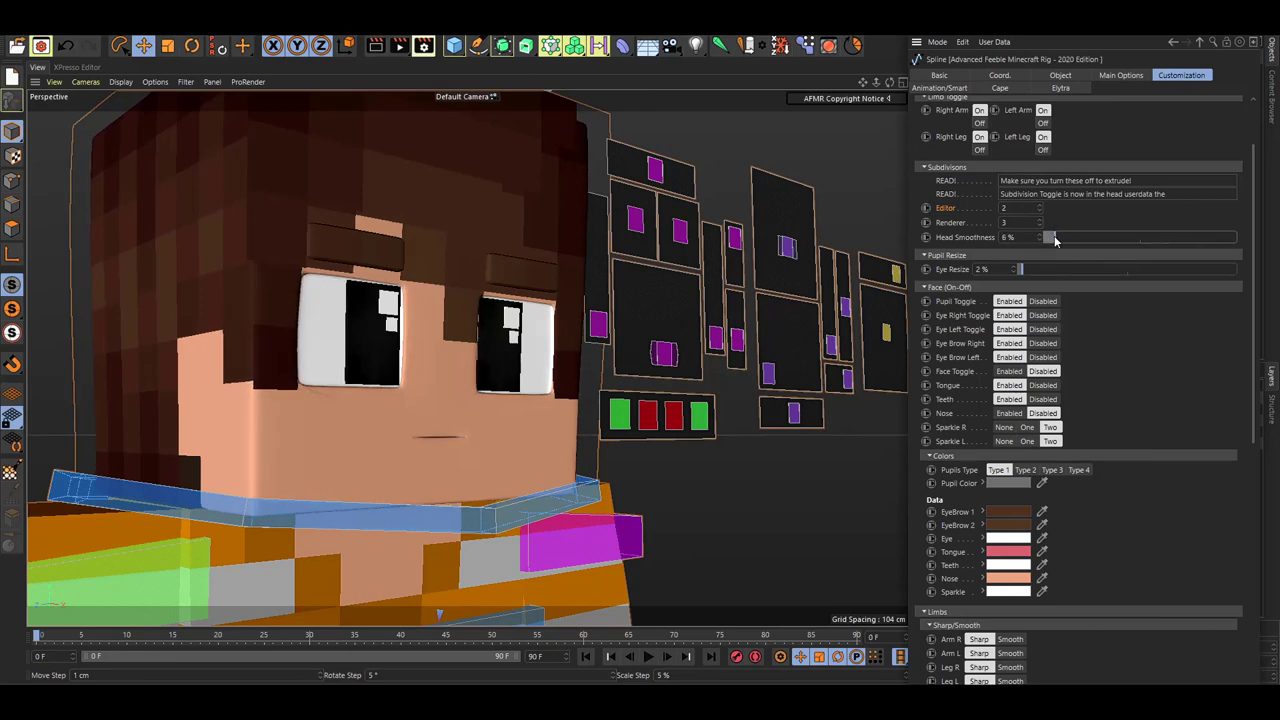
{"action": "left_click_drag", "start_coordinate": [405, 331], "coordinate": [293, 328], "text": "alt"}
{"action": "scroll", "coordinate": [330, 345], "scroll_direction": "down", "scroll_amount": 4}
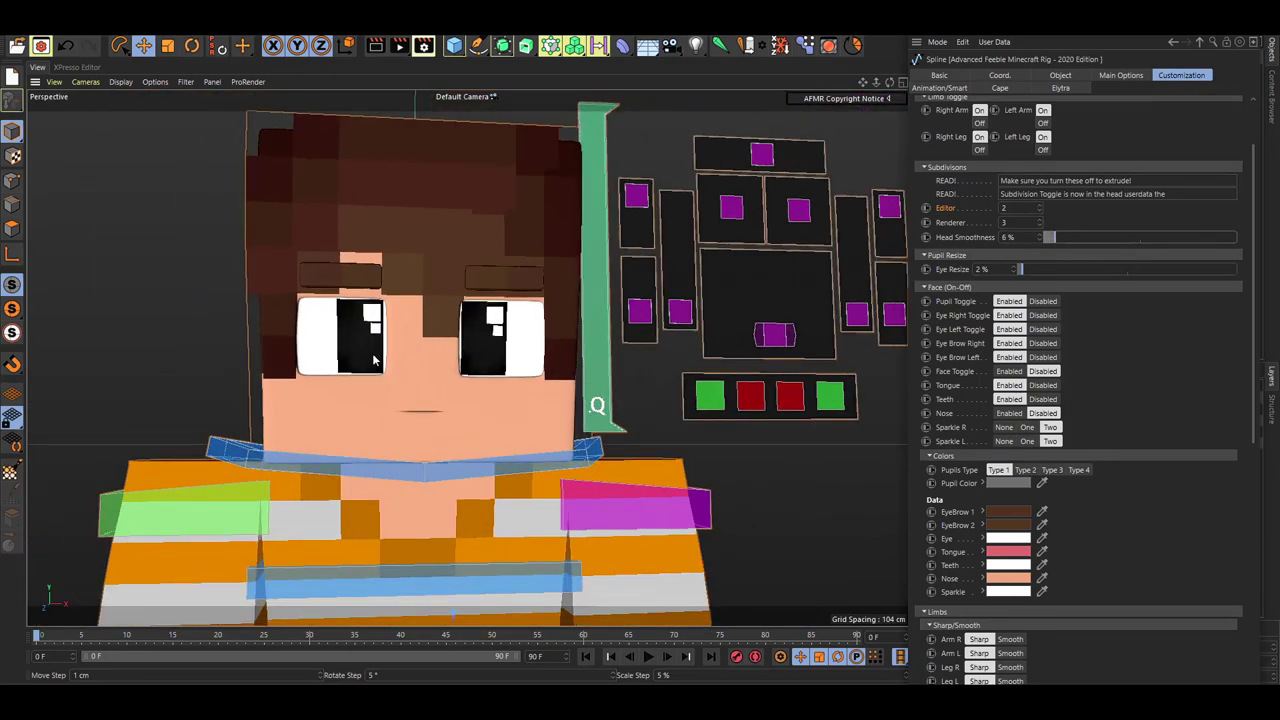
Step: Try Eye Resize at 100% on the pupils up close and bring it back to 2%
{"action": "left_click_drag", "start_coordinate": [374, 357], "coordinate": [450, 366], "text": "alt"}
{"action": "left_click_drag", "start_coordinate": [311, 408], "coordinate": [398, 370], "text": "alt"}
{"action": "scroll", "coordinate": [420, 360], "scroll_direction": "up", "scroll_amount": 5}
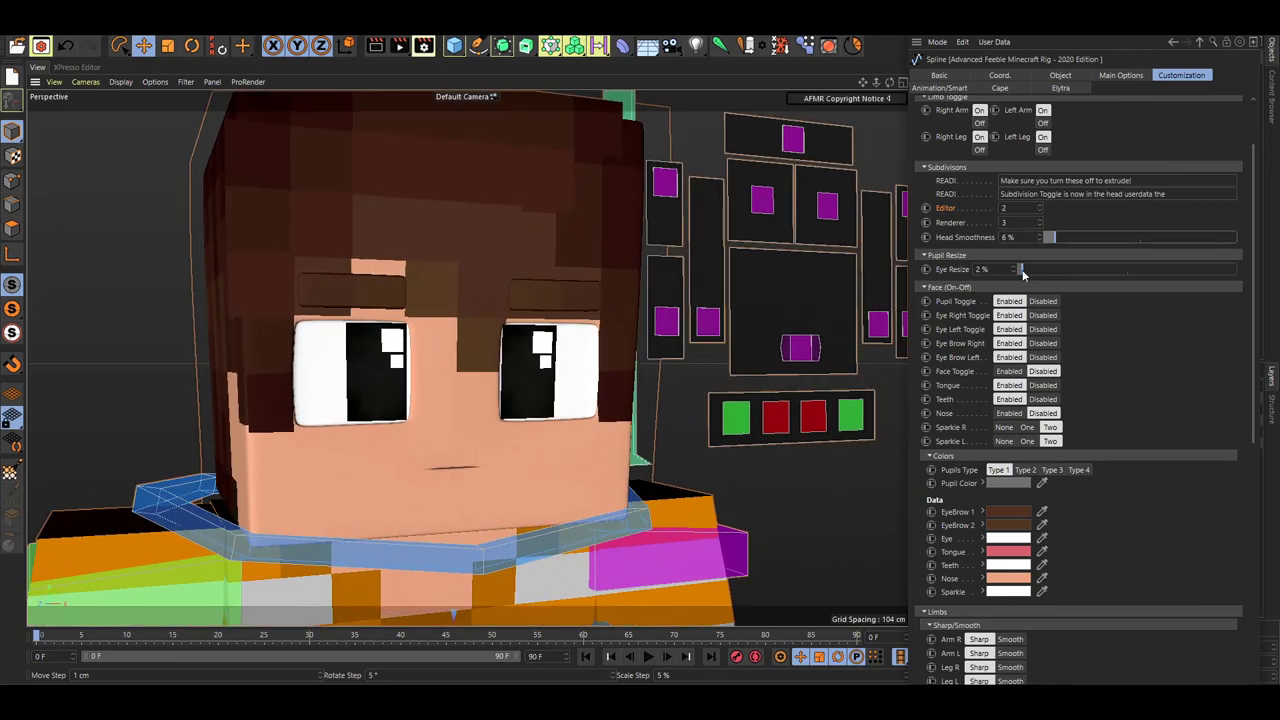
{"action": "left_click_drag", "start_coordinate": [1022, 270], "coordinate": [1236, 269]}
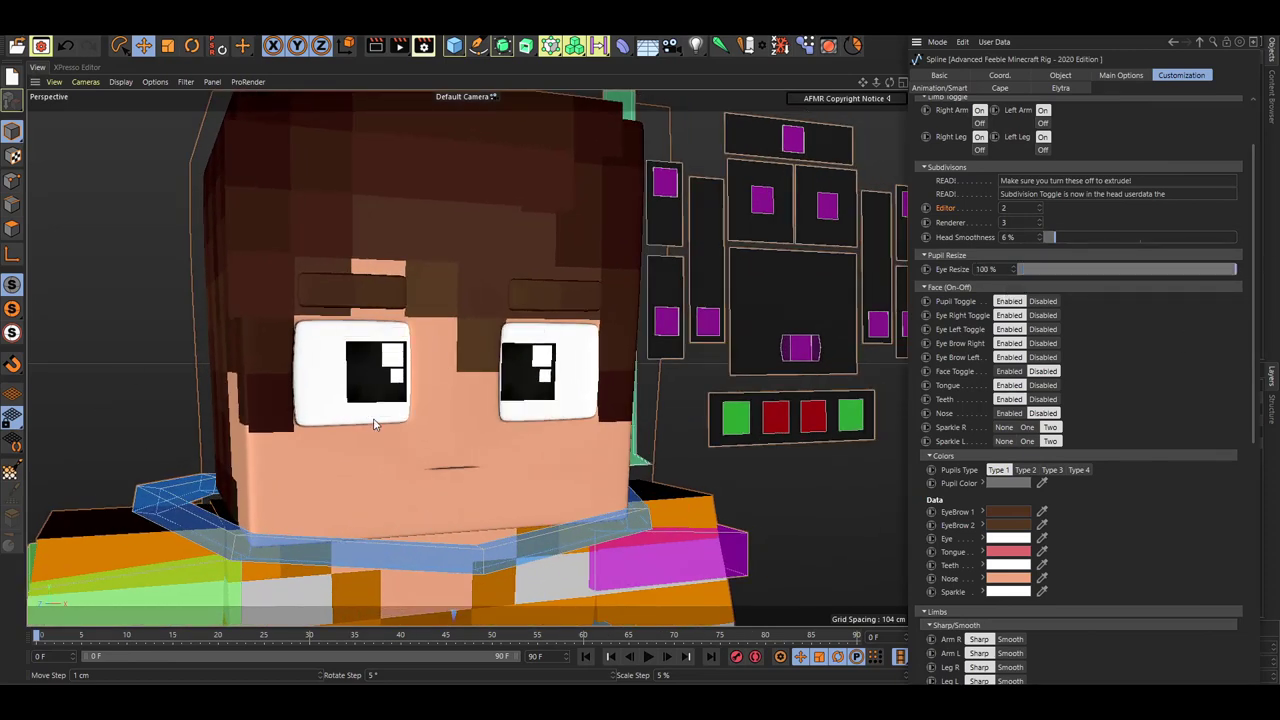
{"action": "left_click_drag", "start_coordinate": [1208, 270], "coordinate": [1014, 285]}
Step: Test the pupil, right eye, left eye and eyebrow toggles by disabling and re-enabling them
{"action": "scroll", "coordinate": [973, 265], "scroll_direction": "down", "scroll_amount": 3}
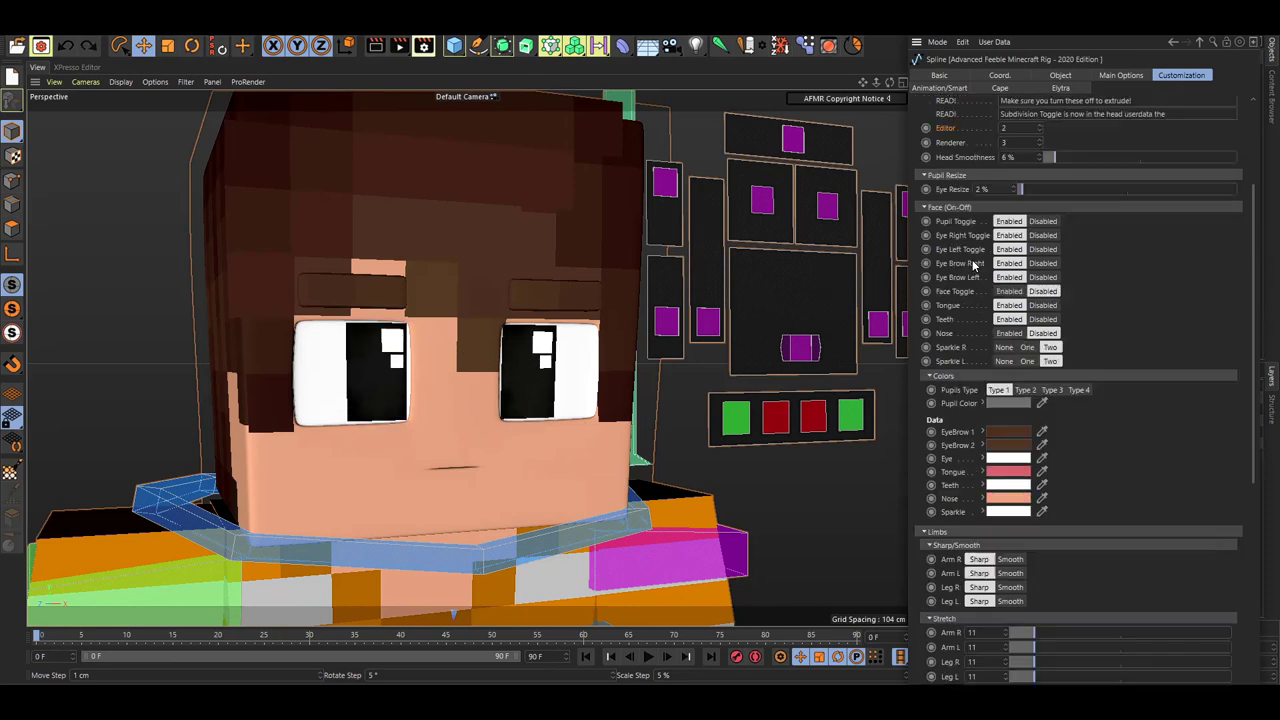
{"action": "scroll", "coordinate": [590, 288], "scroll_direction": "down", "scroll_amount": 10}
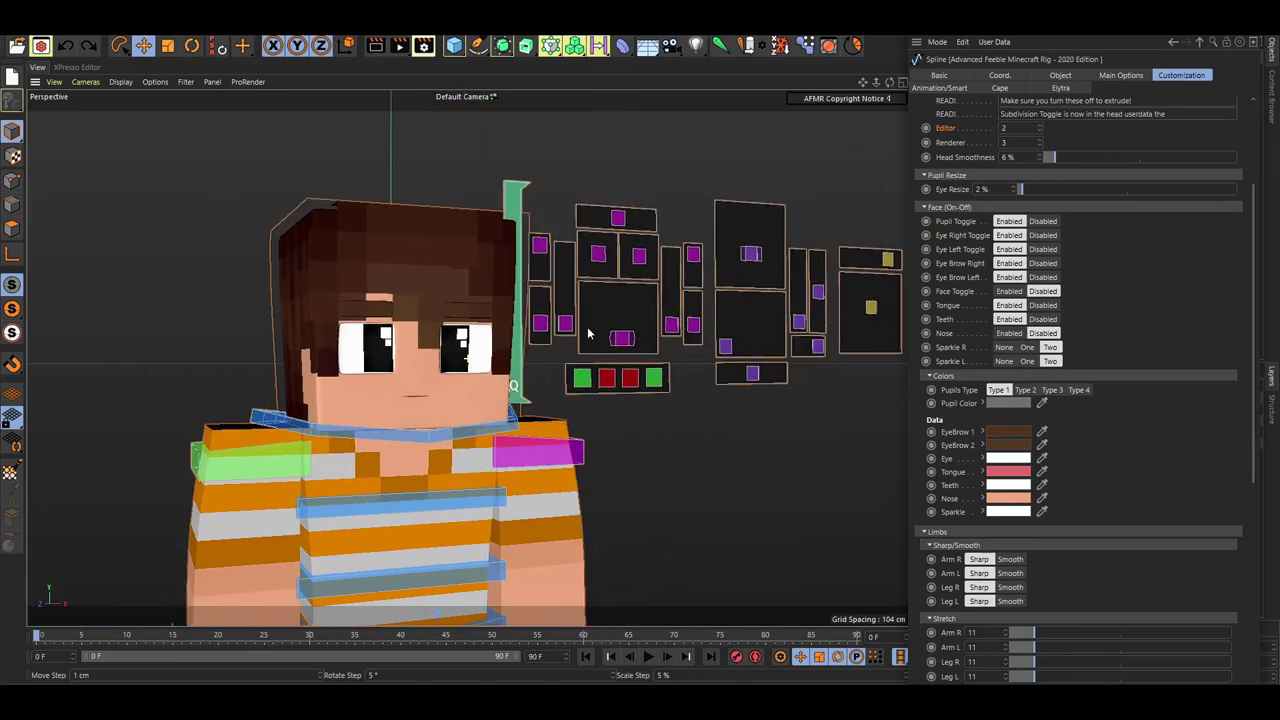
{"action": "scroll", "coordinate": [512, 317], "scroll_direction": "up", "scroll_amount": 1}
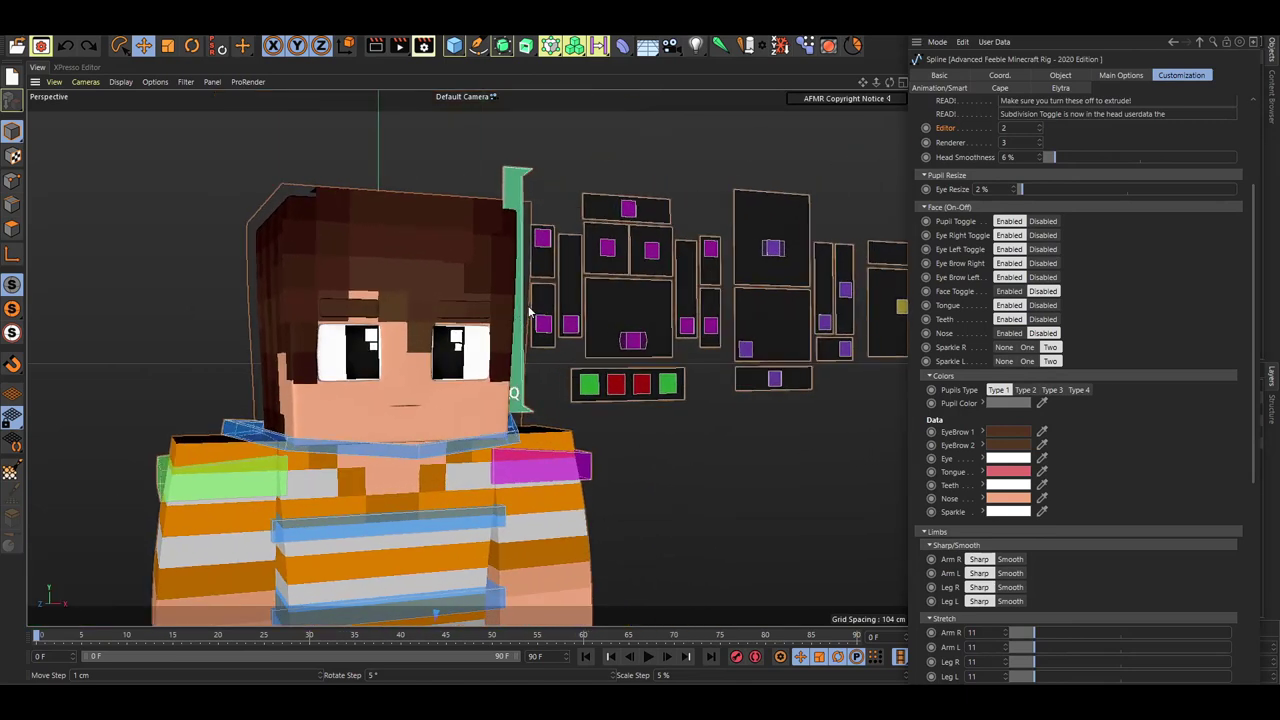
{"action": "middle_click_drag", "start_coordinate": [528, 310], "coordinate": [457, 315], "text": "alt"}
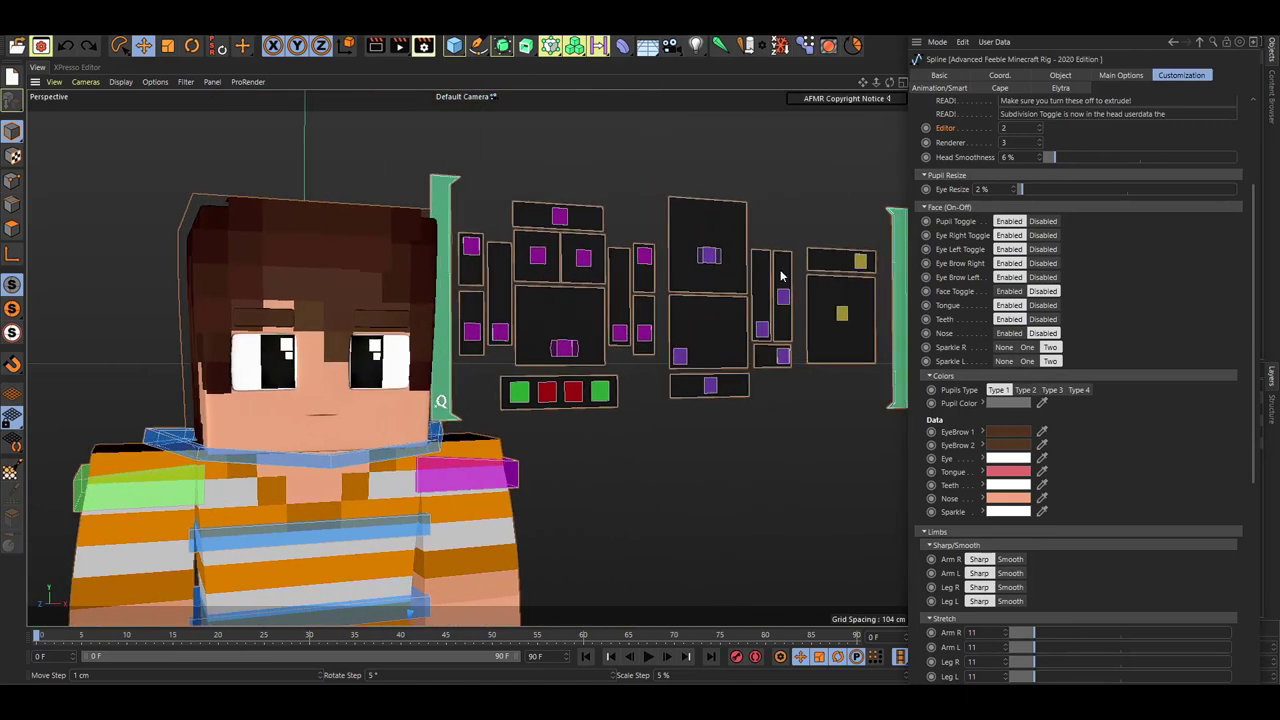
{"action": "left_click", "coordinate": [1042, 221]}
{"action": "left_click", "coordinate": [1010, 222]}
{"action": "left_click", "coordinate": [1043, 235]}
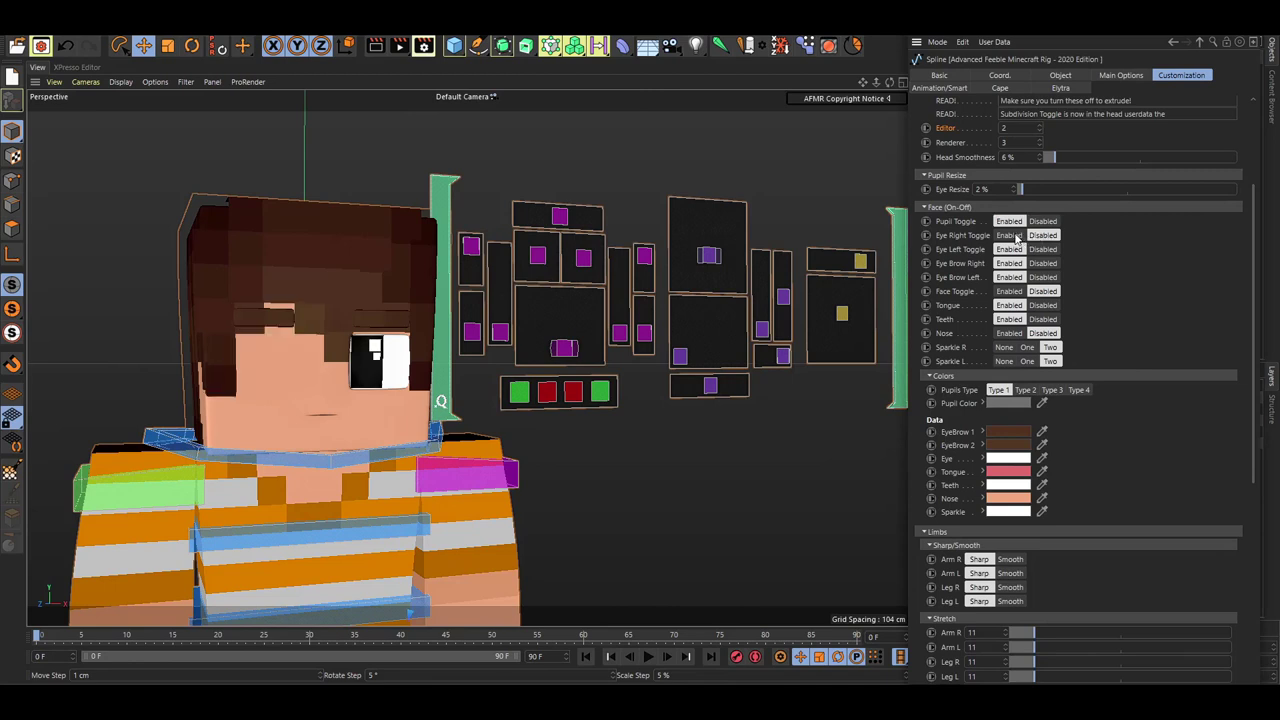
{"action": "left_click", "coordinate": [1010, 235]}
{"action": "left_click", "coordinate": [1043, 249]}
{"action": "left_click", "coordinate": [1010, 249]}
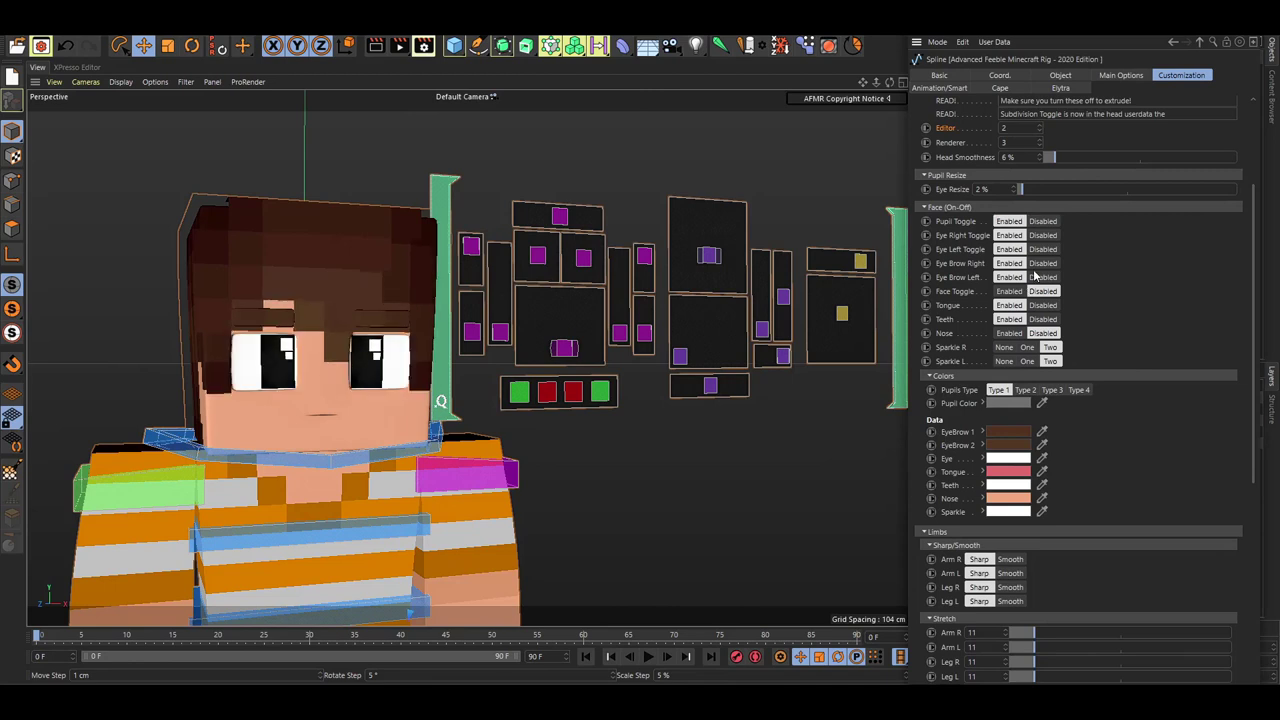
{"action": "left_click", "coordinate": [1041, 277]}
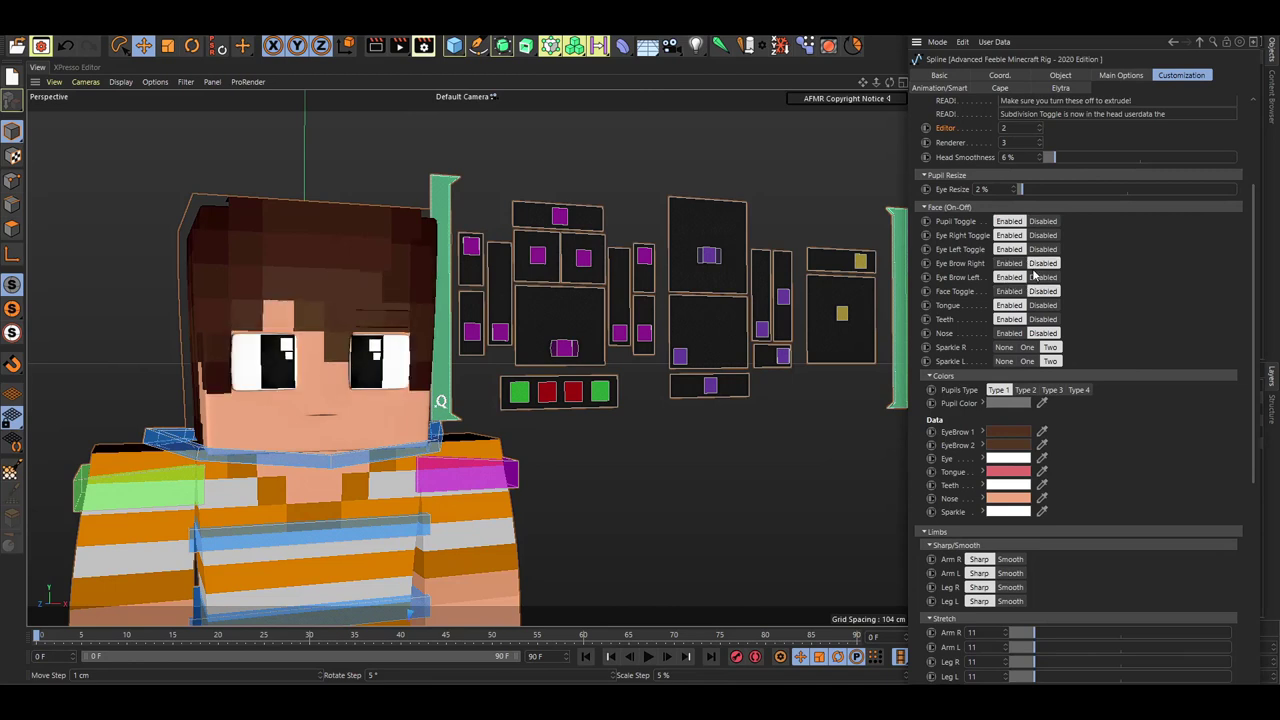
{"action": "left_click", "coordinate": [1008, 277]}
Step: Enable the Face Toggle, inspect the head up close, and set the toggle back to Disabled
{"action": "left_click", "coordinate": [1004, 293]}
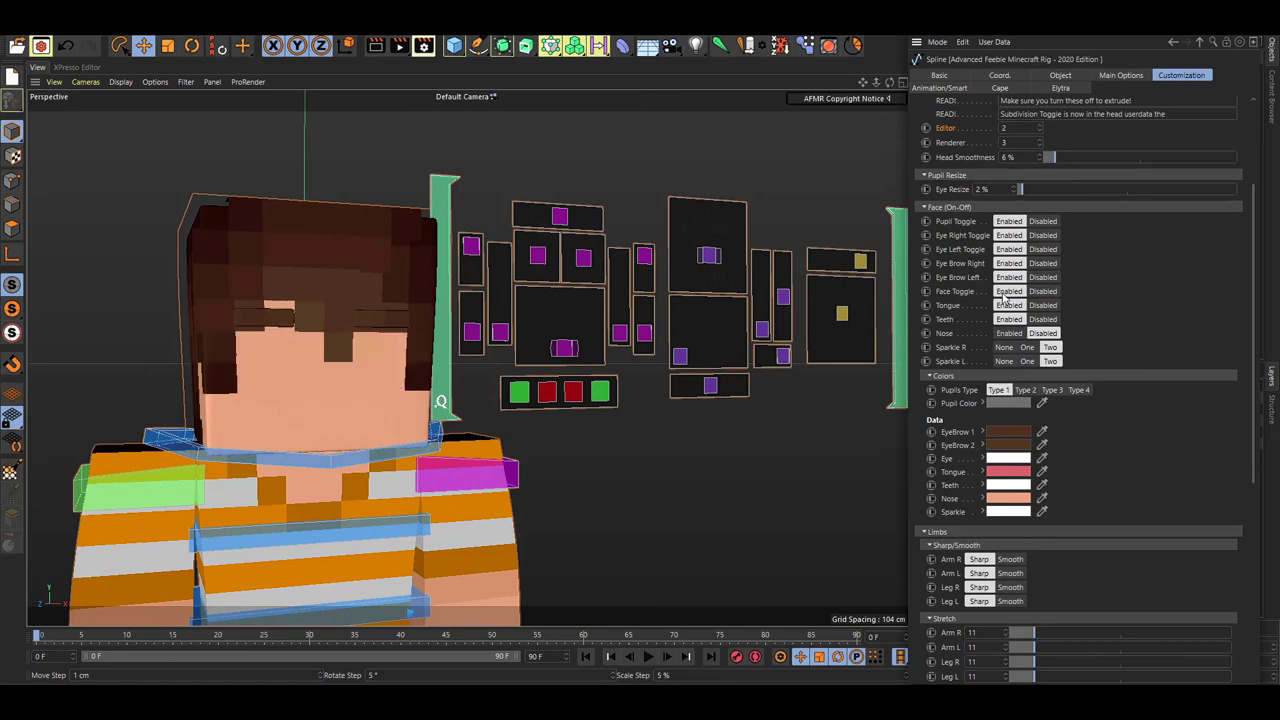
{"action": "left_click_drag", "start_coordinate": [430, 345], "coordinate": [659, 281], "text": "alt"}
{"action": "scroll", "coordinate": [474, 336], "scroll_direction": "up", "scroll_amount": 4}
{"action": "scroll", "coordinate": [374, 352], "scroll_direction": "up", "scroll_amount": 4}
{"action": "scroll", "coordinate": [381, 298], "scroll_direction": "down", "scroll_amount": 5}
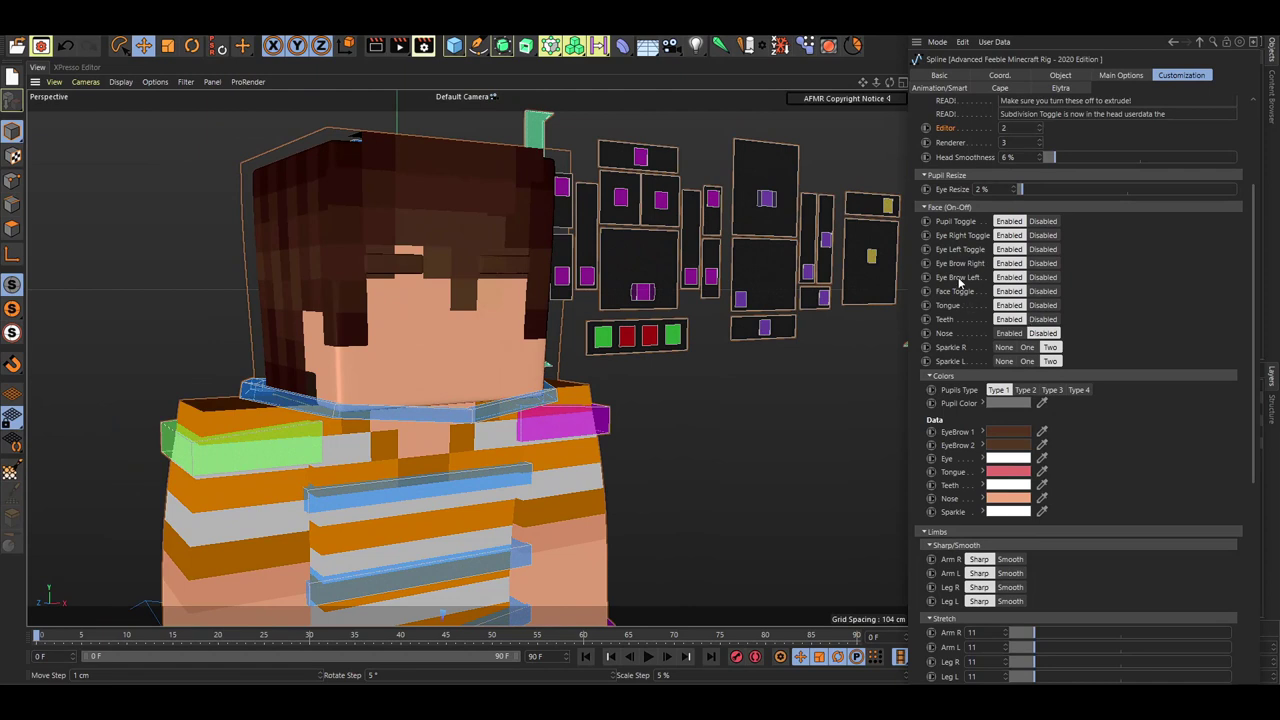
{"action": "left_click", "coordinate": [1043, 292]}
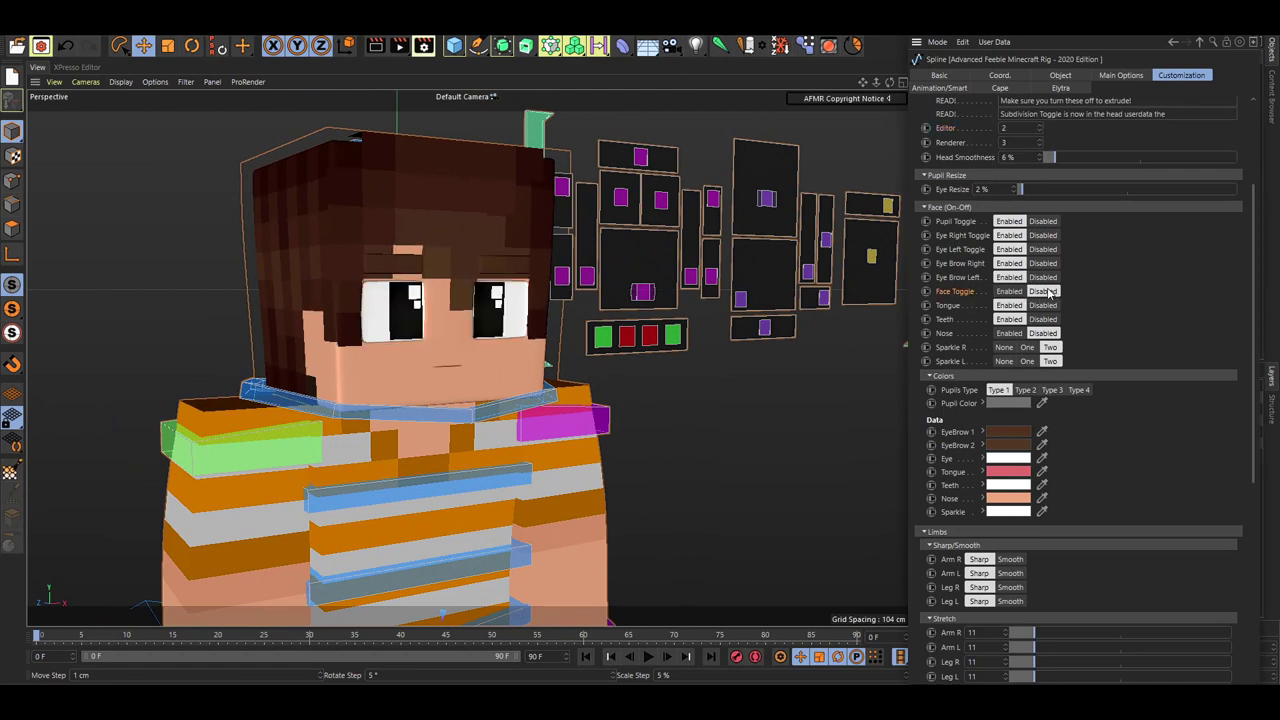
Step: Disable and re-enable the tongue and the teeth in the face options
{"action": "left_click", "coordinate": [1040, 307]}
{"action": "left_click", "coordinate": [1015, 307]}
{"action": "left_click", "coordinate": [1041, 320]}
{"action": "left_click", "coordinate": [1018, 321]}
Step: Enable the nose, view it on the face from the side, and disable it again
{"action": "left_click", "coordinate": [1007, 335]}
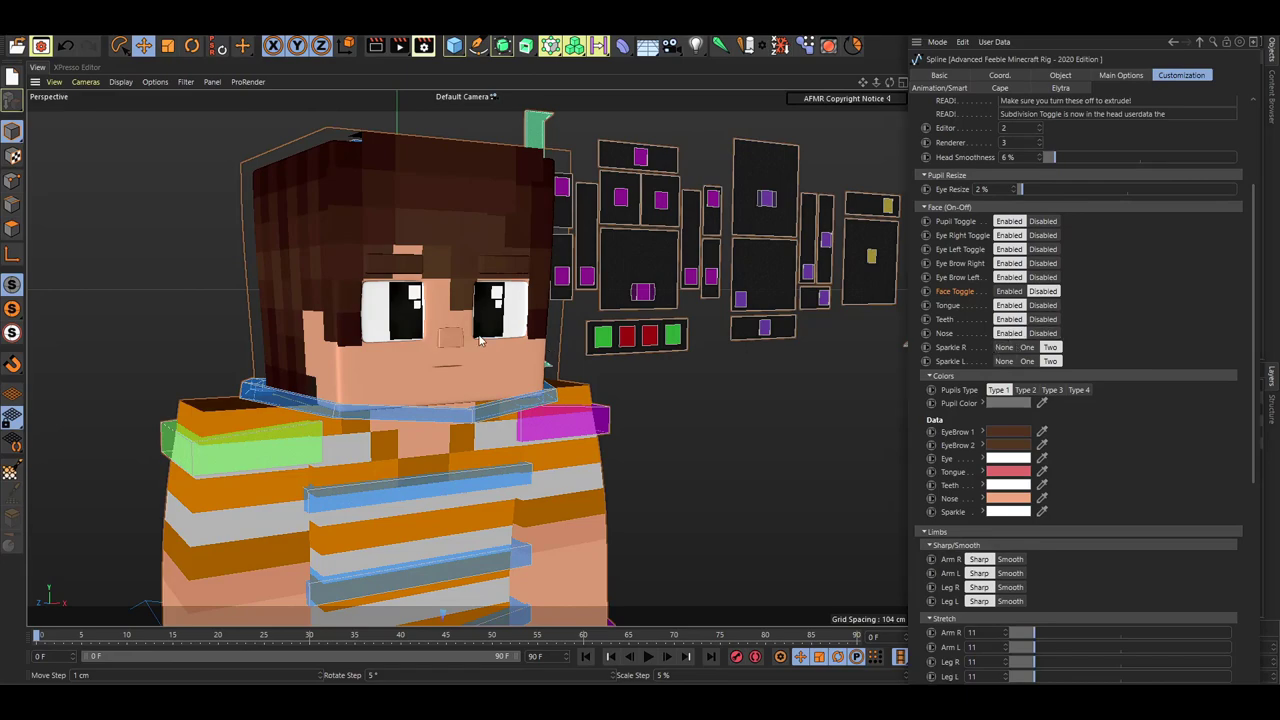
{"action": "right_click_drag", "start_coordinate": [496, 338], "coordinate": [603, 276], "text": "alt"}
{"action": "left_click_drag", "start_coordinate": [311, 314], "coordinate": [538, 357], "text": "alt"}
{"action": "left_click", "coordinate": [1043, 334]}
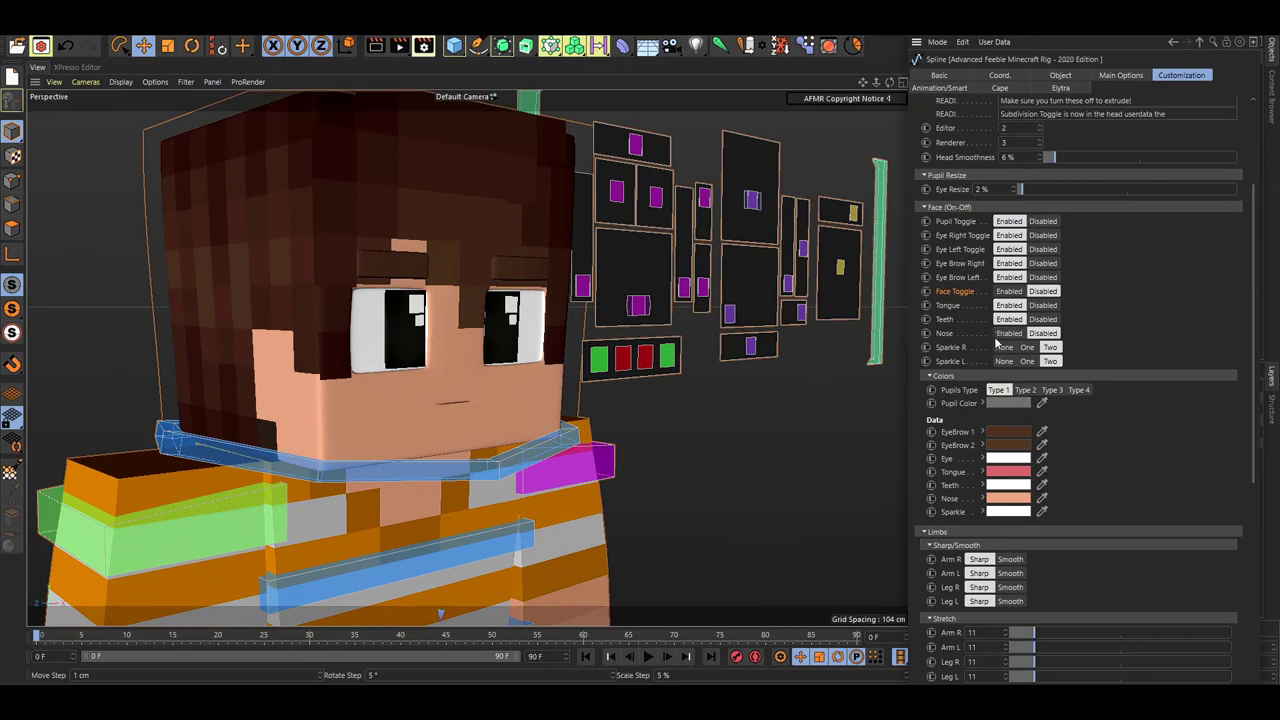
Step: Try the None and One sparkle options on both eyes and return Sparkle R and Sparkle L to Two
{"action": "scroll", "coordinate": [840, 354], "scroll_direction": "up", "scroll_amount": 5}
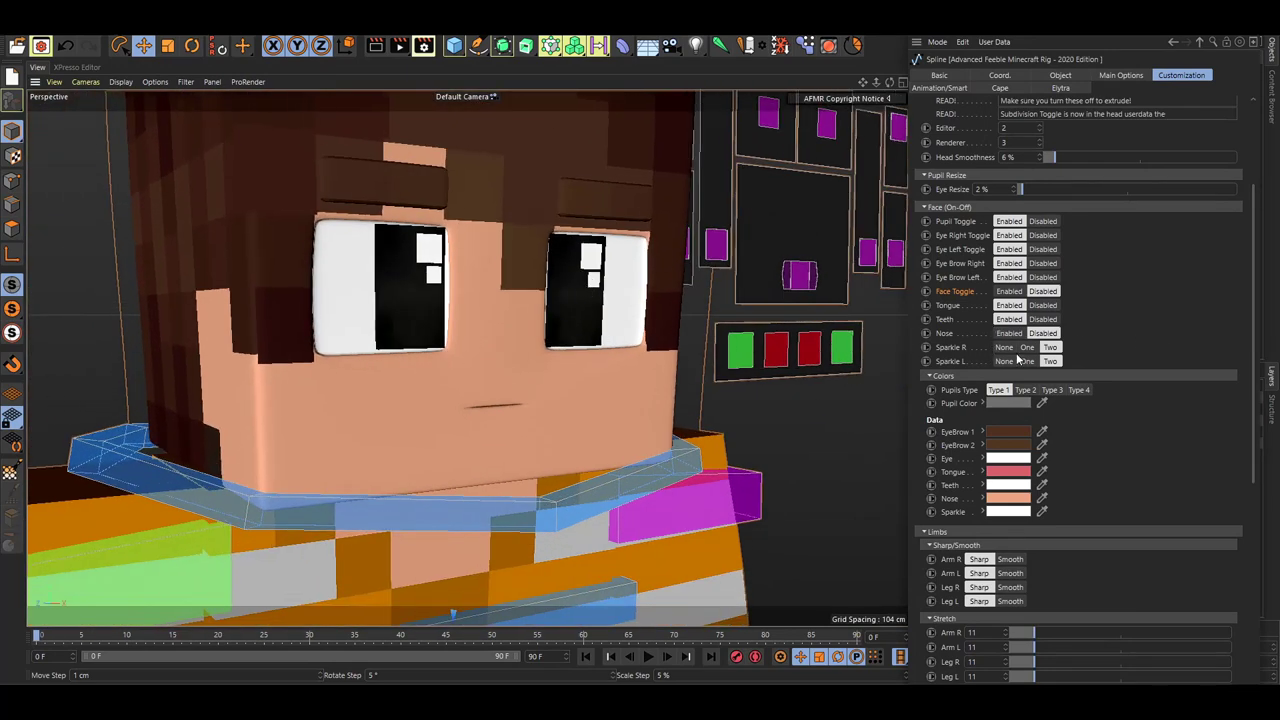
{"action": "left_click", "coordinate": [1004, 347]}
{"action": "left_click", "coordinate": [1004, 361]}
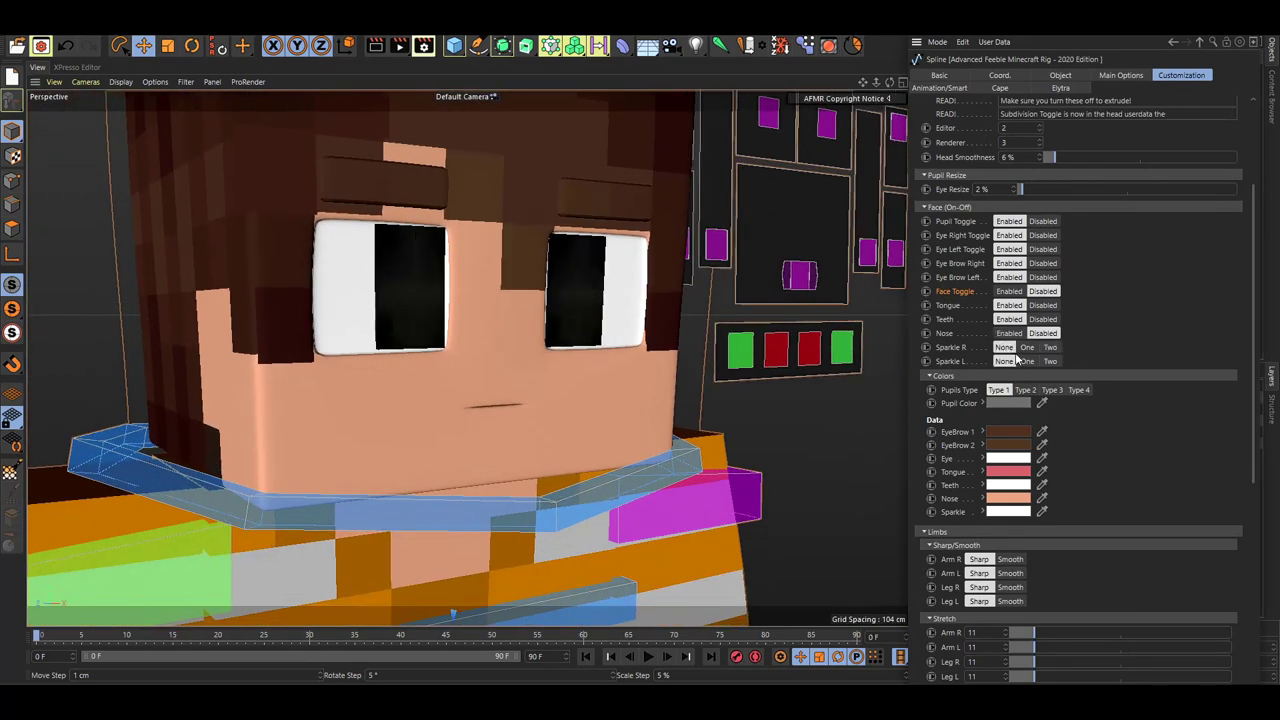
{"action": "left_click", "coordinate": [1027, 347]}
{"action": "left_click", "coordinate": [1027, 361]}
{"action": "left_click", "coordinate": [1049, 347]}
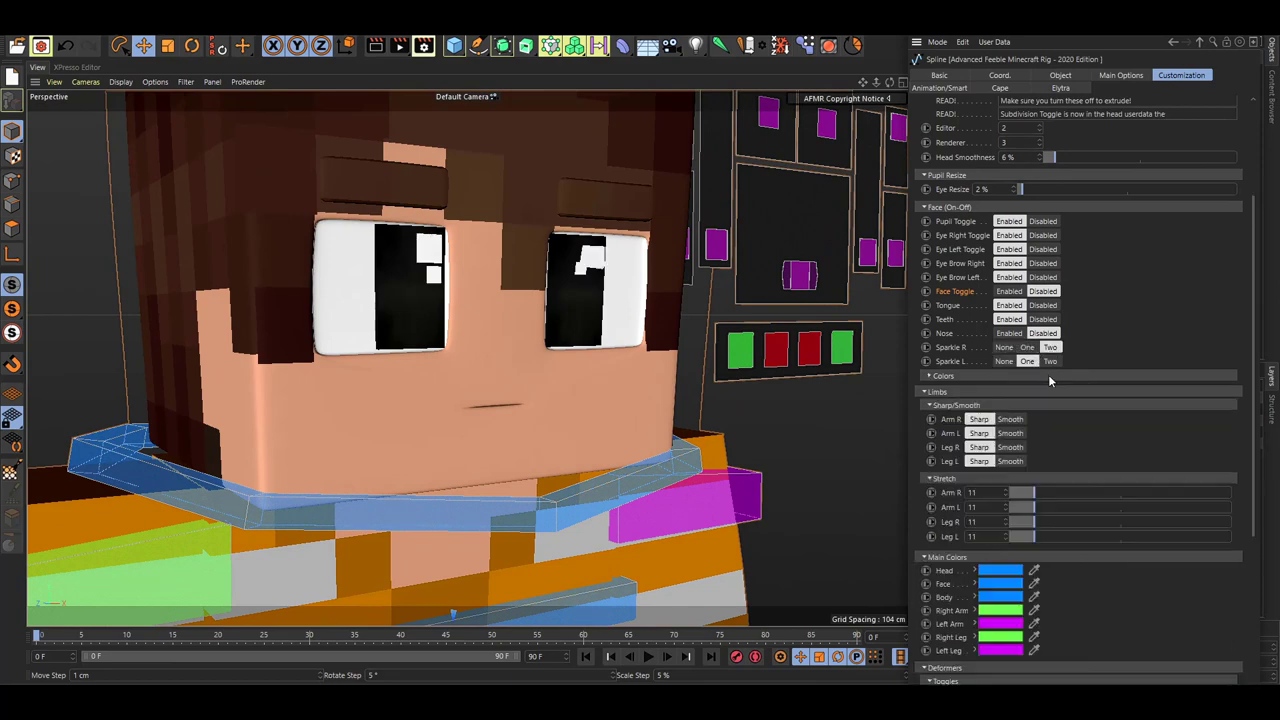
{"action": "left_click", "coordinate": [1049, 361]}
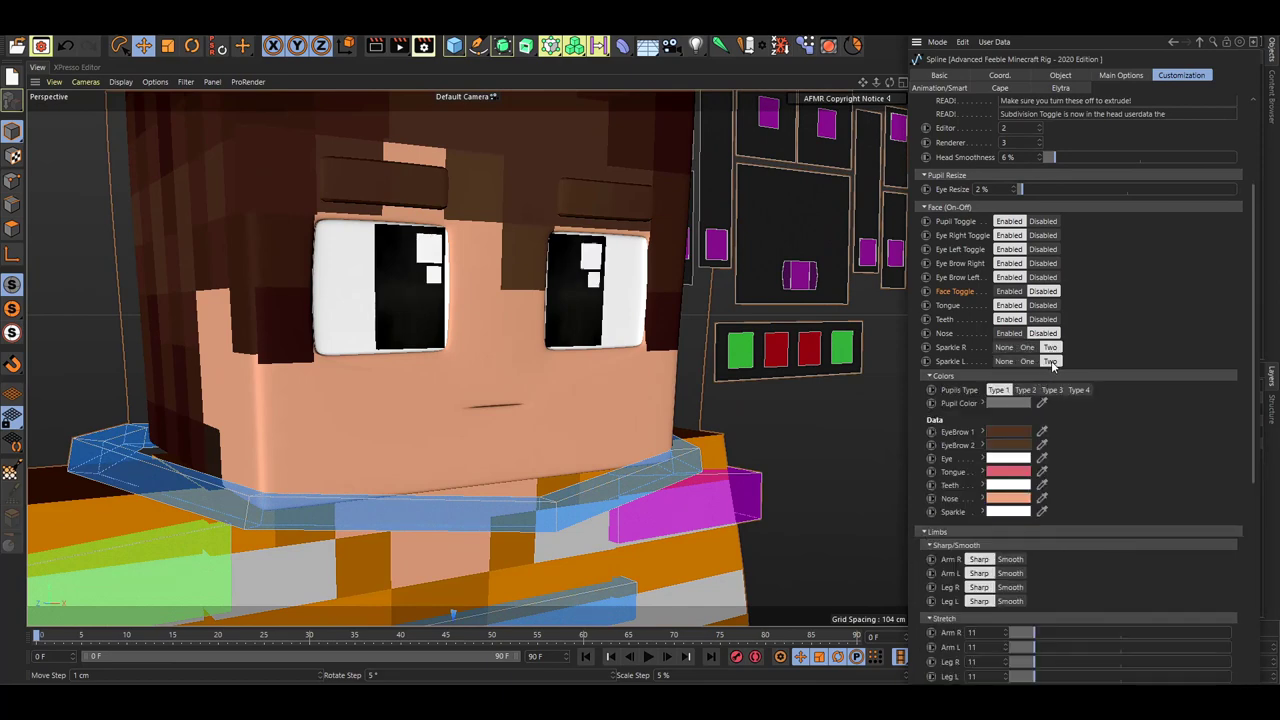
Step: Examine the character's eyes and pupils up close from several angles alongside the face color options
{"action": "left_click_drag", "start_coordinate": [474, 257], "coordinate": [490, 260], "text": "alt"}
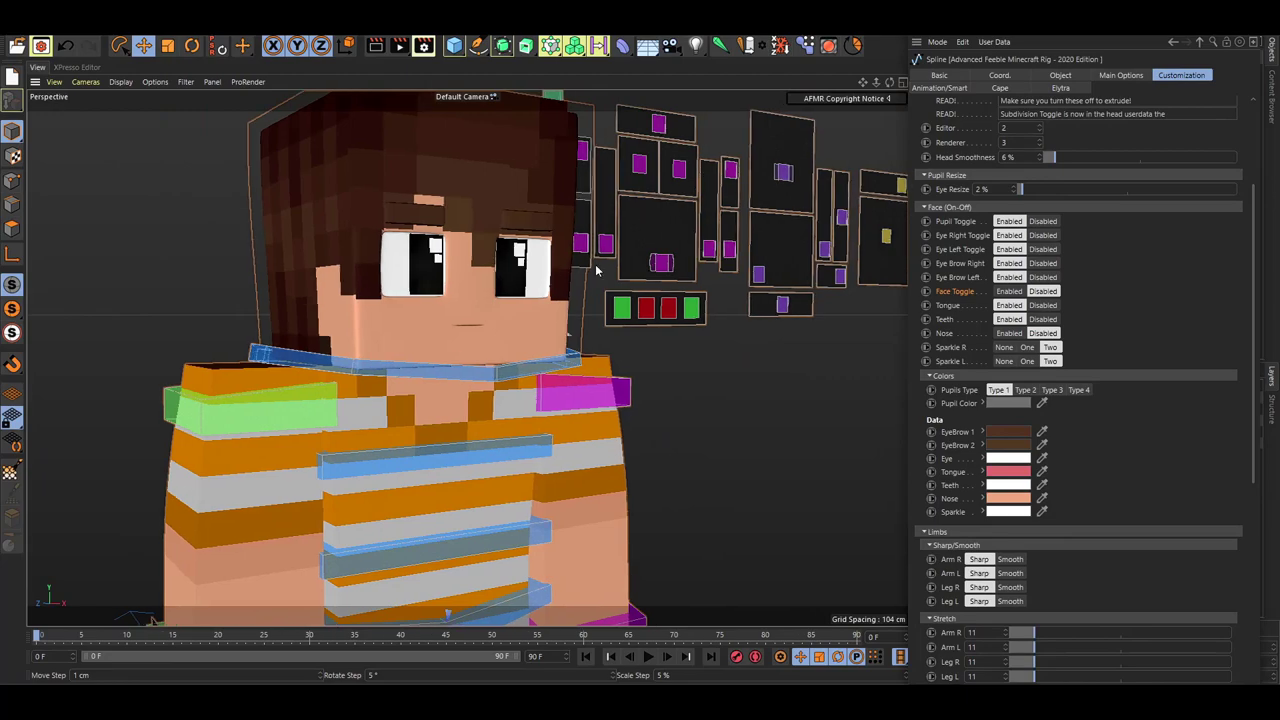
{"action": "scroll", "coordinate": [952, 350], "scroll_direction": "down", "scroll_amount": 2}
{"action": "scroll", "coordinate": [496, 353], "scroll_direction": "down", "scroll_amount": 2}
{"action": "middle_click_drag", "start_coordinate": [493, 367], "coordinate": [570, 301], "text": "alt"}
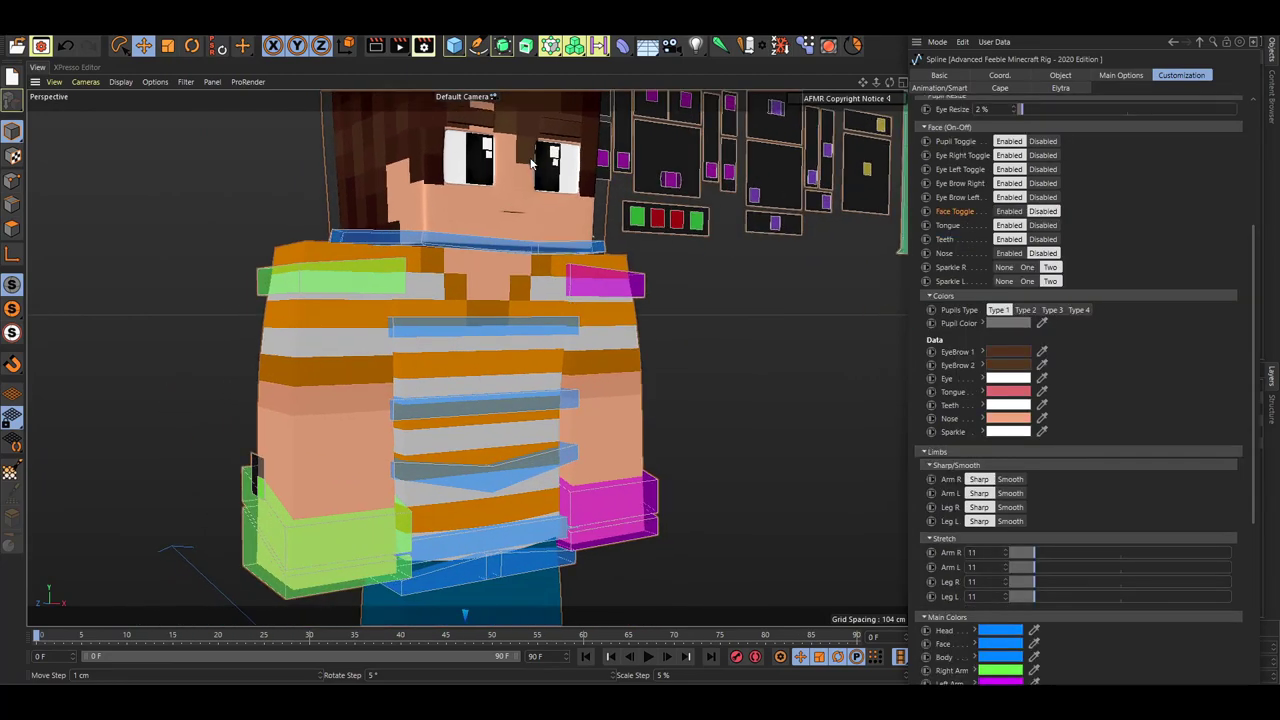
{"action": "scroll", "coordinate": [438, 347], "scroll_direction": "up", "scroll_amount": 5}
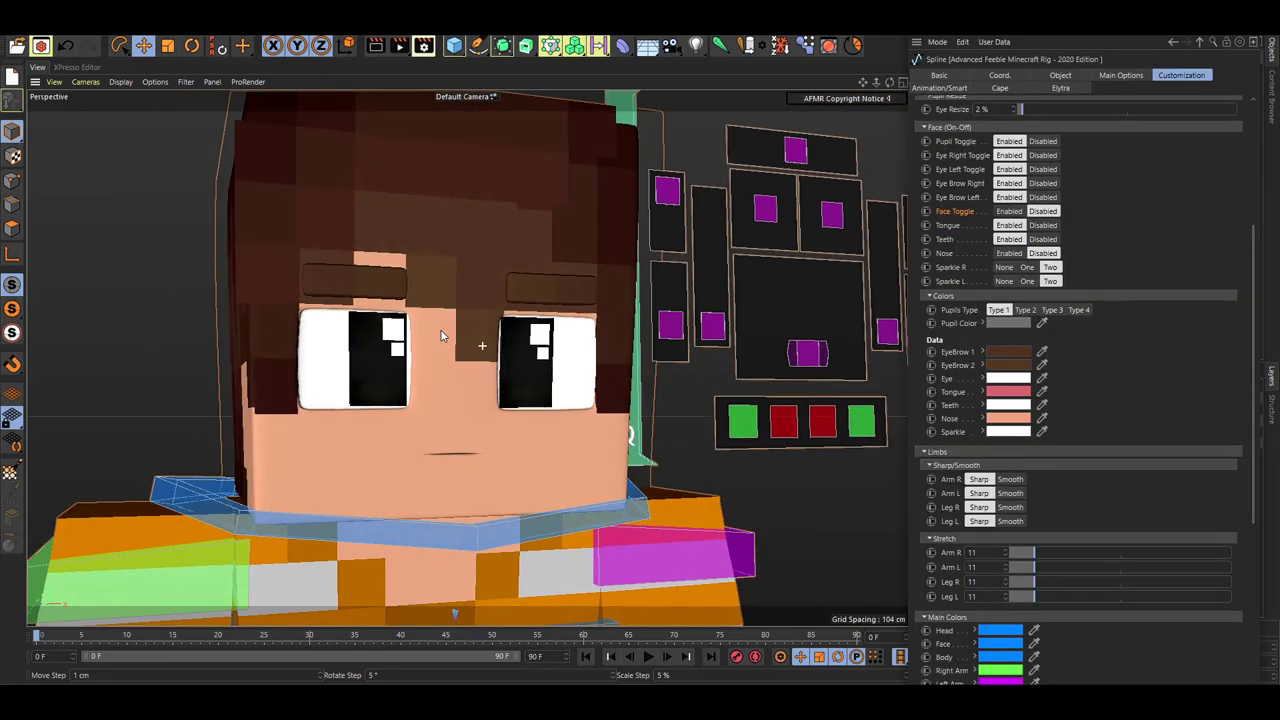
{"action": "scroll", "coordinate": [470, 338], "scroll_direction": "up", "scroll_amount": 3}
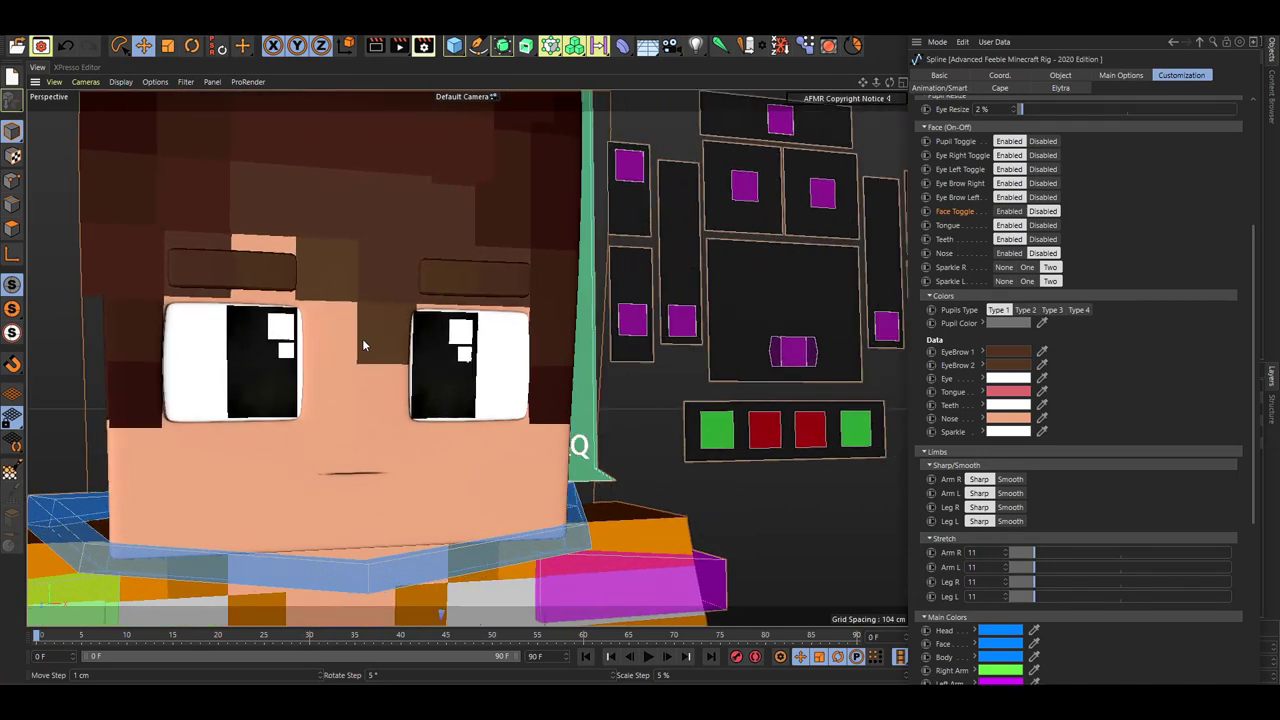
{"action": "middle_click_drag", "start_coordinate": [363, 342], "coordinate": [465, 341], "text": "alt"}
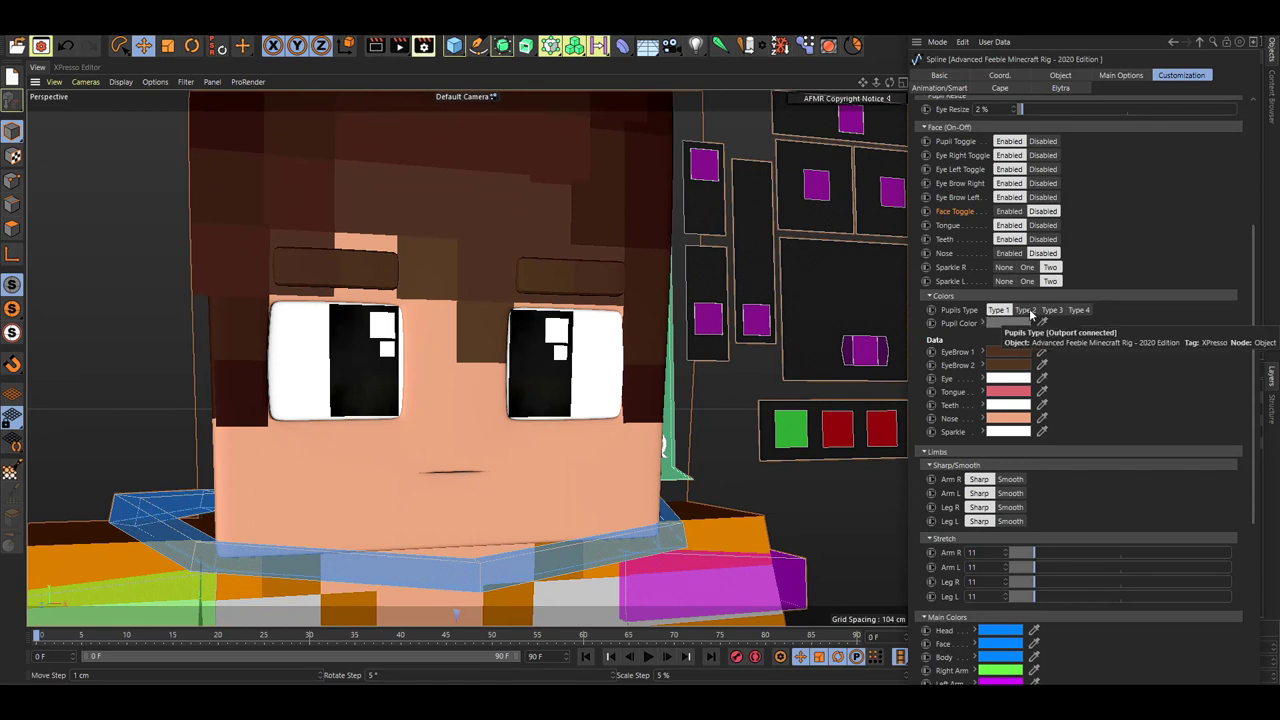
{"action": "scroll", "coordinate": [600, 321], "scroll_direction": "up", "scroll_amount": 4}
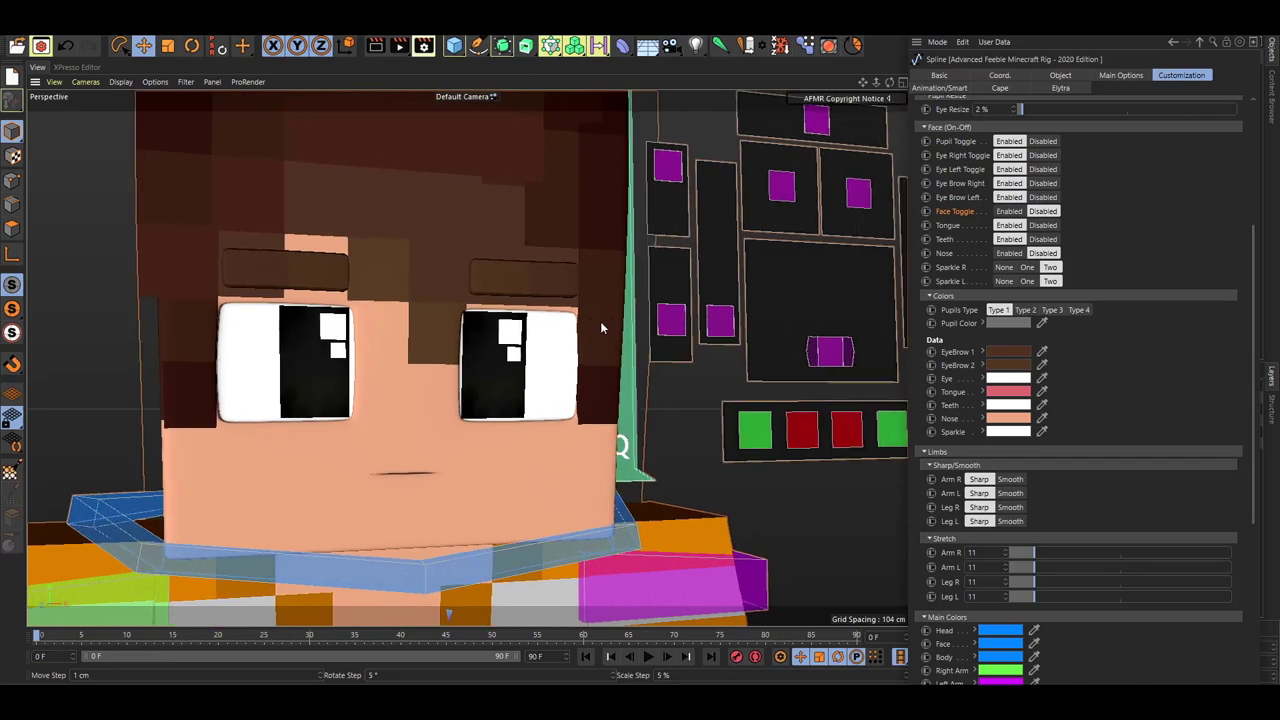
{"action": "left_click_drag", "start_coordinate": [600, 350], "coordinate": [595, 357], "text": "alt"}
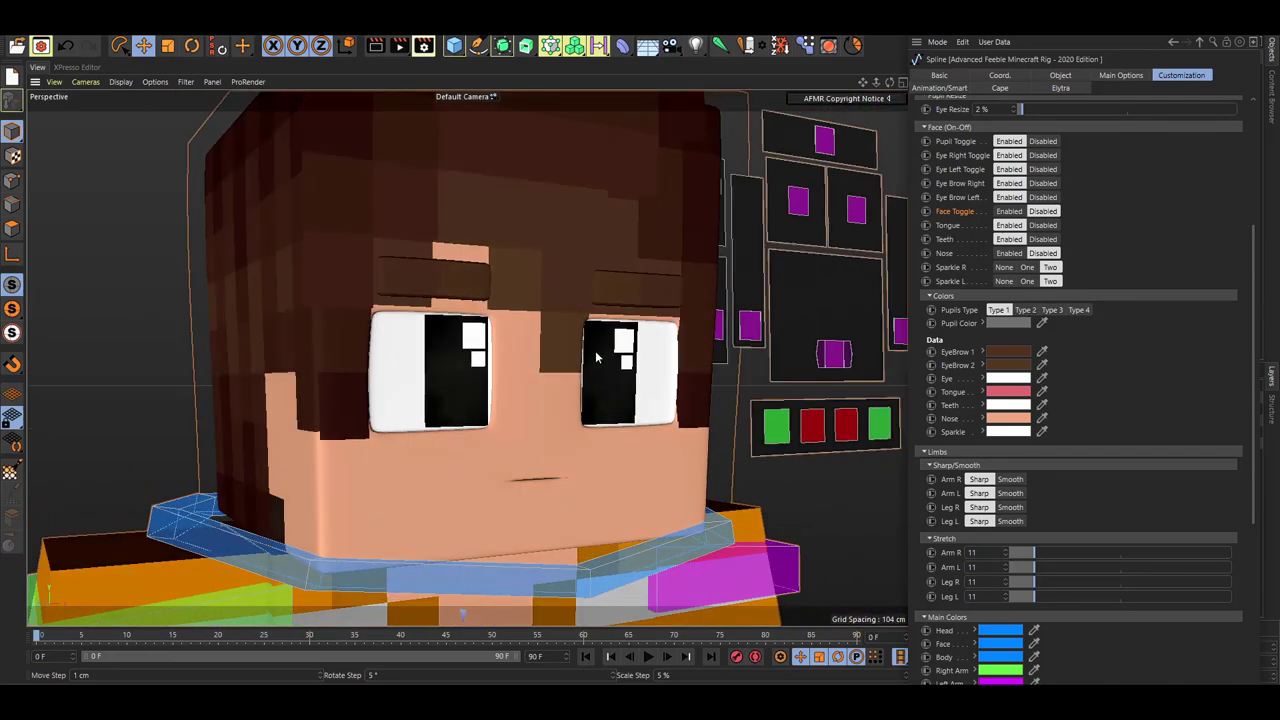
{"action": "middle_click_drag", "start_coordinate": [607, 330], "coordinate": [390, 344], "text": "alt"}
{"action": "scroll", "coordinate": [443, 366], "scroll_direction": "up", "scroll_amount": 4}
{"action": "left_click_drag", "start_coordinate": [527, 354], "coordinate": [443, 355], "text": "alt"}
{"action": "mouse_move", "coordinate": [354, 338]}
{"action": "left_mouse_down", "text": "alt"}
{"action": "mouse_move", "coordinate": [397, 345]}
{"action": "mouse_move", "coordinate": [331, 349]}
{"action": "left_mouse_up", "text": "alt"}
{"action": "middle_click_drag", "start_coordinate": [331, 349], "coordinate": [428, 377], "text": "alt"}
{"action": "scroll", "coordinate": [428, 377], "scroll_direction": "down", "scroll_amount": 2}
{"action": "left_click_drag", "start_coordinate": [427, 377], "coordinate": [662, 364], "text": "alt"}
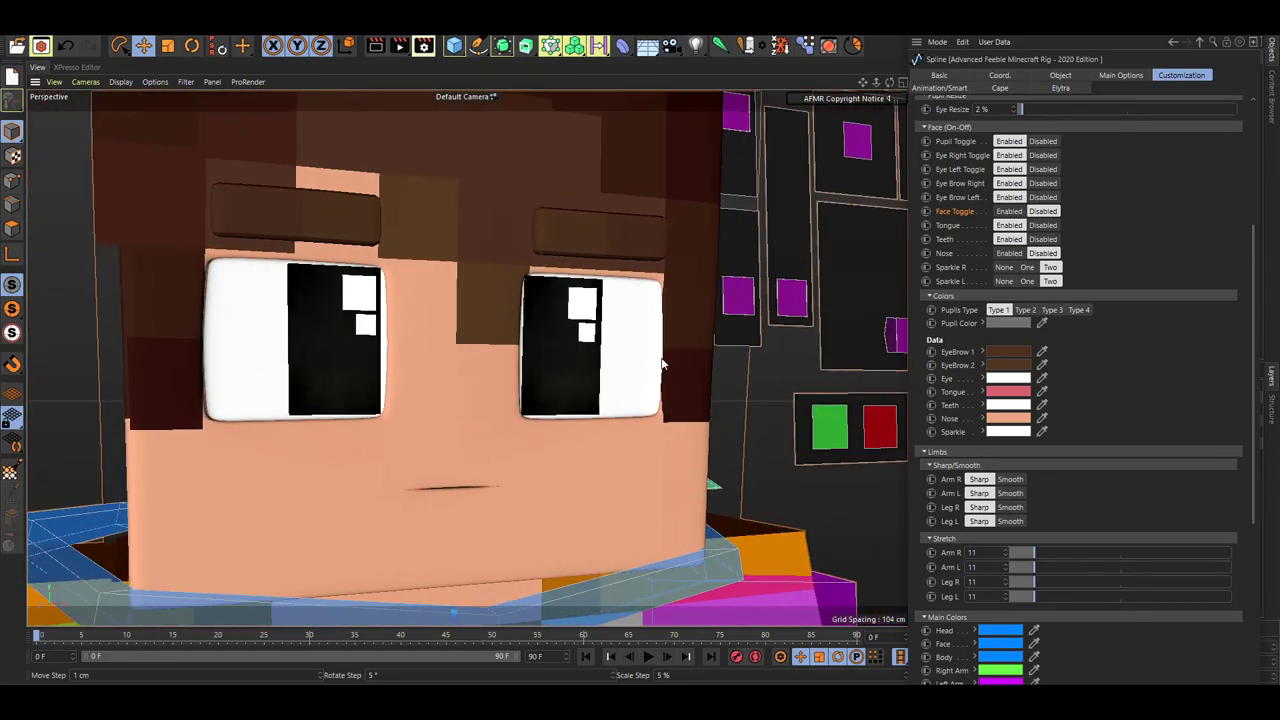
Step: Try pupil Types 2, 3 and 4 on the eyes and set Pupils Type to Type 2
{"action": "left_click", "coordinate": [1024, 311]}
{"action": "mouse_move", "coordinate": [545, 312]}
{"action": "left_mouse_down", "text": "alt"}
{"action": "mouse_move", "coordinate": [351, 338]}
{"action": "mouse_move", "coordinate": [432, 401]}
{"action": "mouse_move", "coordinate": [568, 337]}
{"action": "mouse_move", "coordinate": [542, 320]}
{"action": "mouse_move", "coordinate": [568, 322]}
{"action": "left_mouse_up", "text": "alt"}
{"action": "left_click", "coordinate": [1053, 311]}
{"action": "scroll", "coordinate": [471, 310], "scroll_direction": "up", "scroll_amount": 3}
{"action": "mouse_move", "coordinate": [471, 310]}
{"action": "left_mouse_down", "text": "alt"}
{"action": "mouse_move", "coordinate": [423, 330]}
{"action": "mouse_move", "coordinate": [420, 318]}
{"action": "mouse_move", "coordinate": [340, 304]}
{"action": "mouse_move", "coordinate": [479, 334]}
{"action": "left_mouse_up", "text": "alt"}
{"action": "left_click", "coordinate": [1077, 310]}
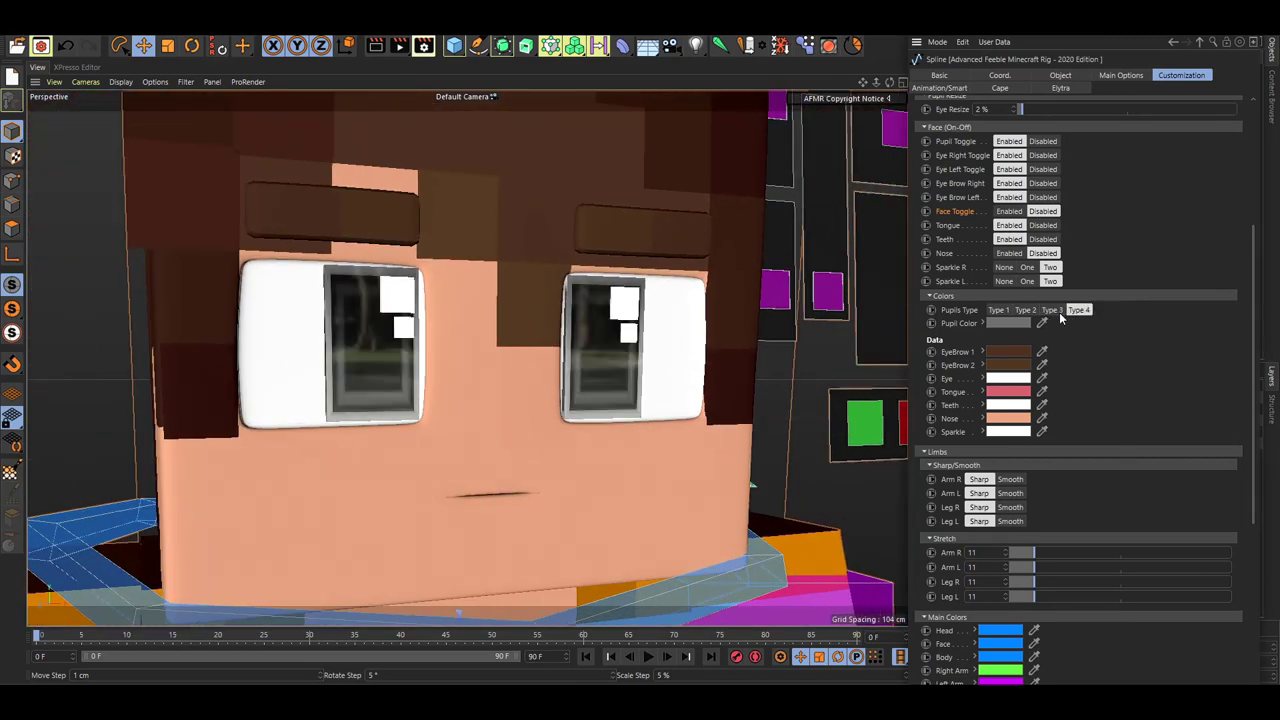
{"action": "left_click", "coordinate": [1051, 312]}
{"action": "left_click", "coordinate": [1036, 312]}
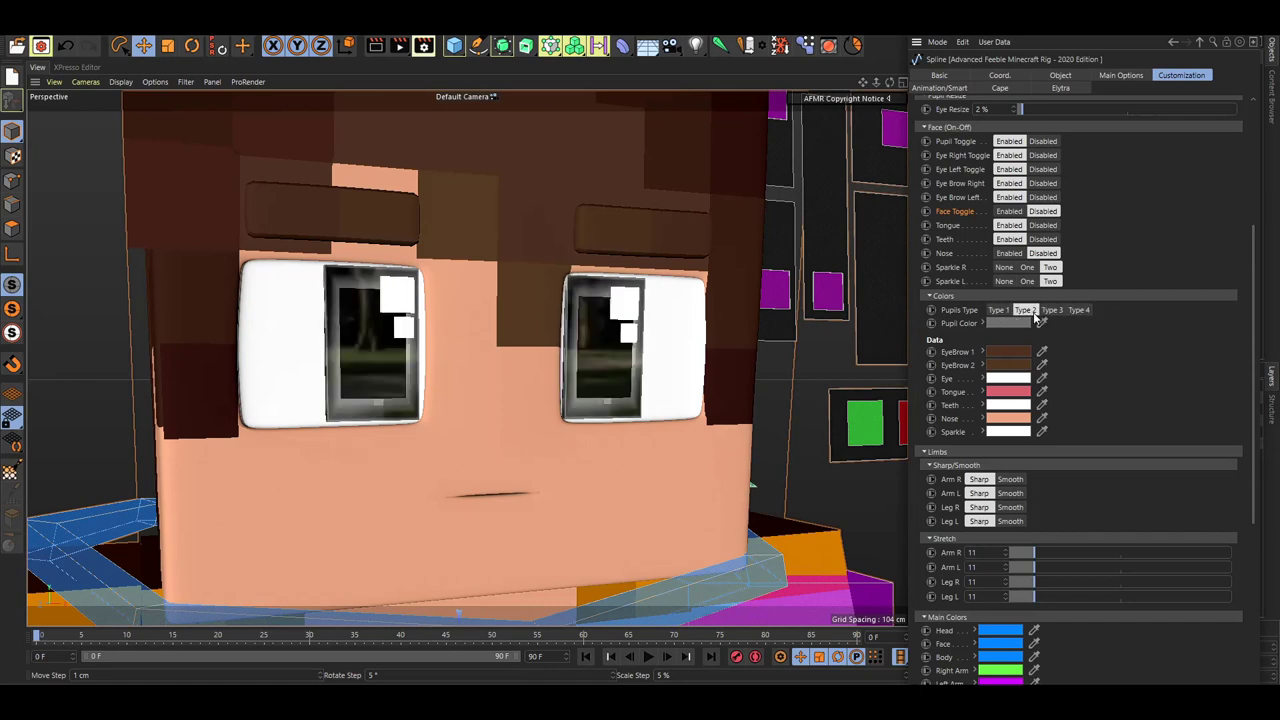
Step: Set the Pupil Color to green with hue 135°, saturation 69% and value 55%
{"action": "left_click", "coordinate": [1006, 324]}
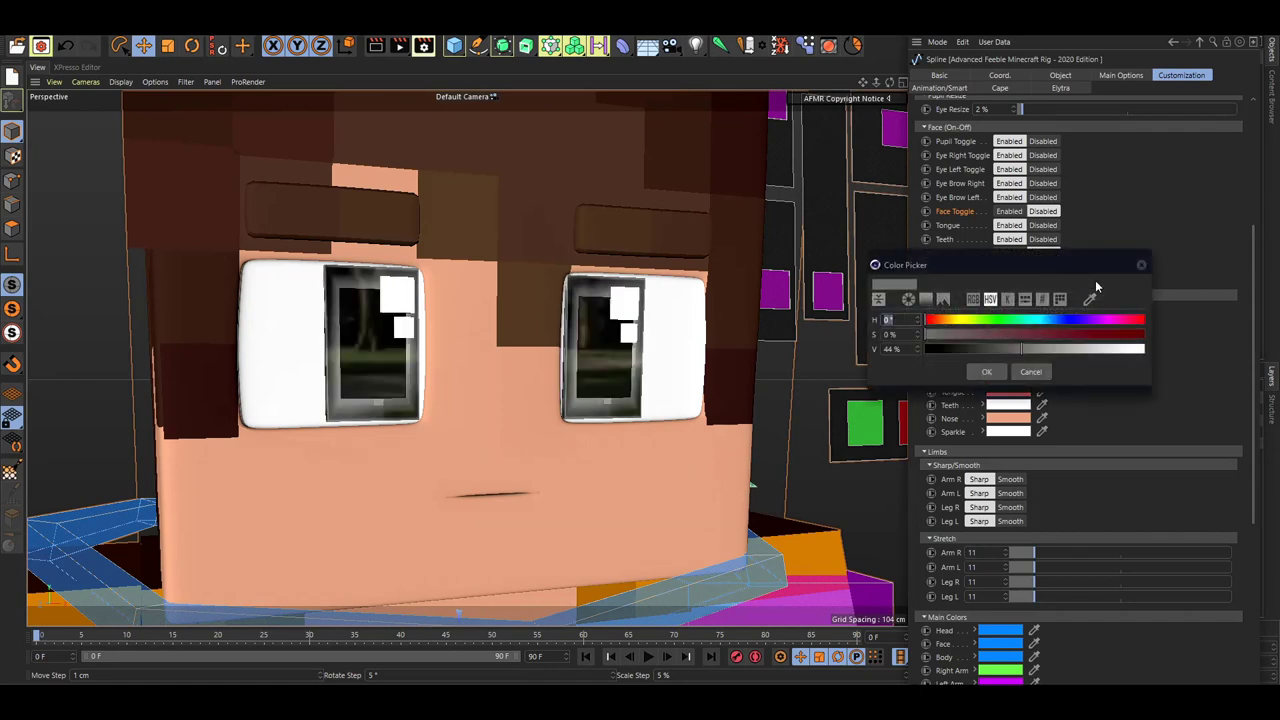
{"action": "left_click", "coordinate": [1141, 267]}
{"action": "left_click", "coordinate": [1000, 323]}
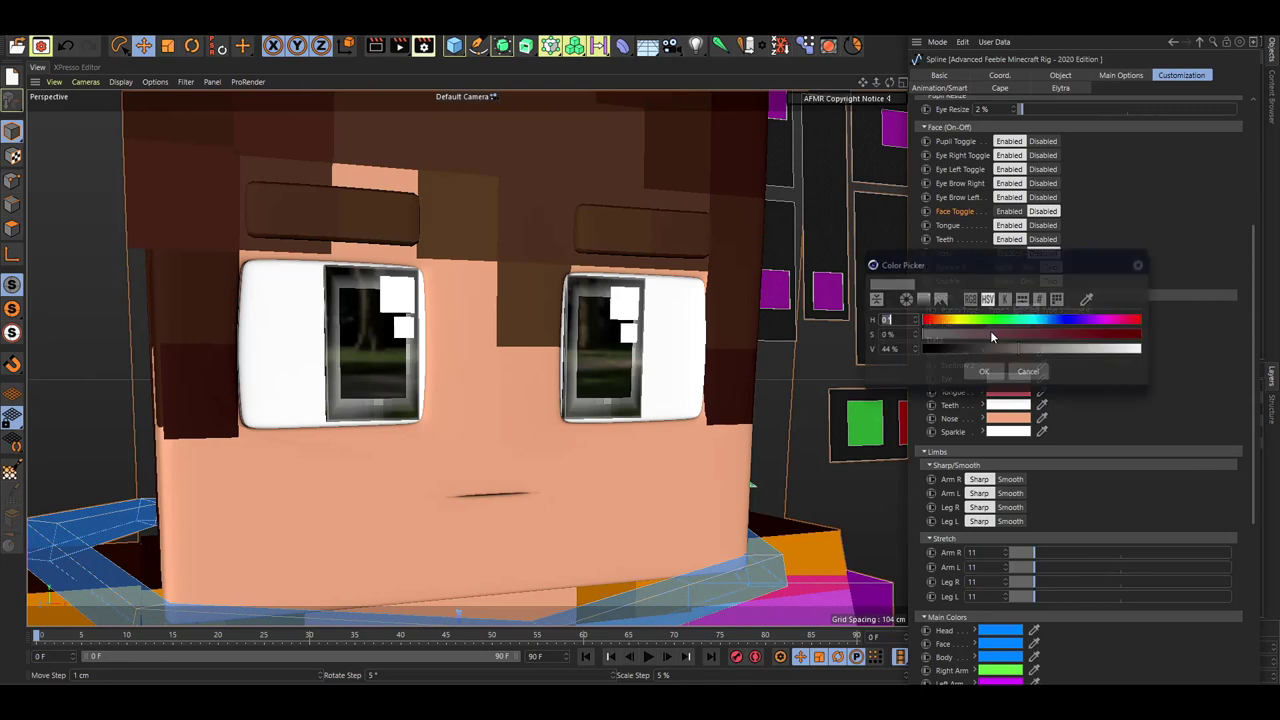
{"action": "left_click", "coordinate": [1006, 320]}
{"action": "left_click", "coordinate": [1071, 334]}
{"action": "left_click", "coordinate": [1028, 348]}
{"action": "left_click_drag", "start_coordinate": [1027, 347], "coordinate": [1029, 352]}
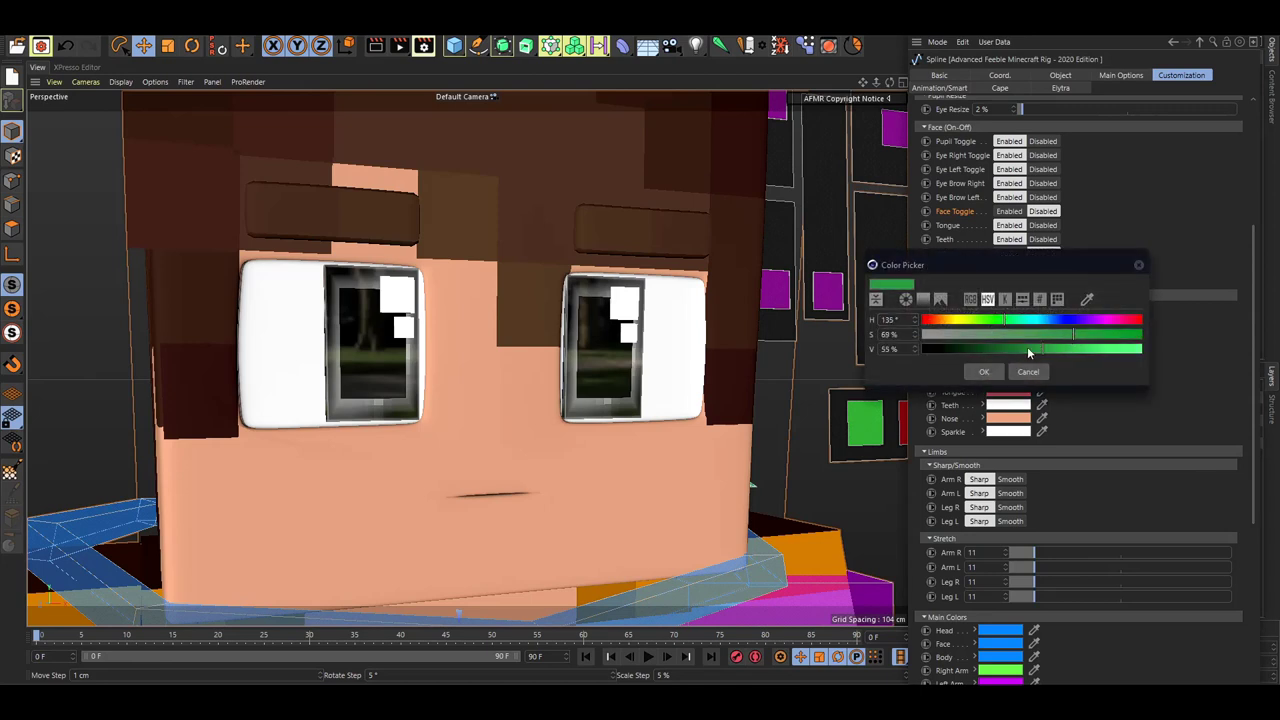
{"action": "left_click", "coordinate": [983, 371]}
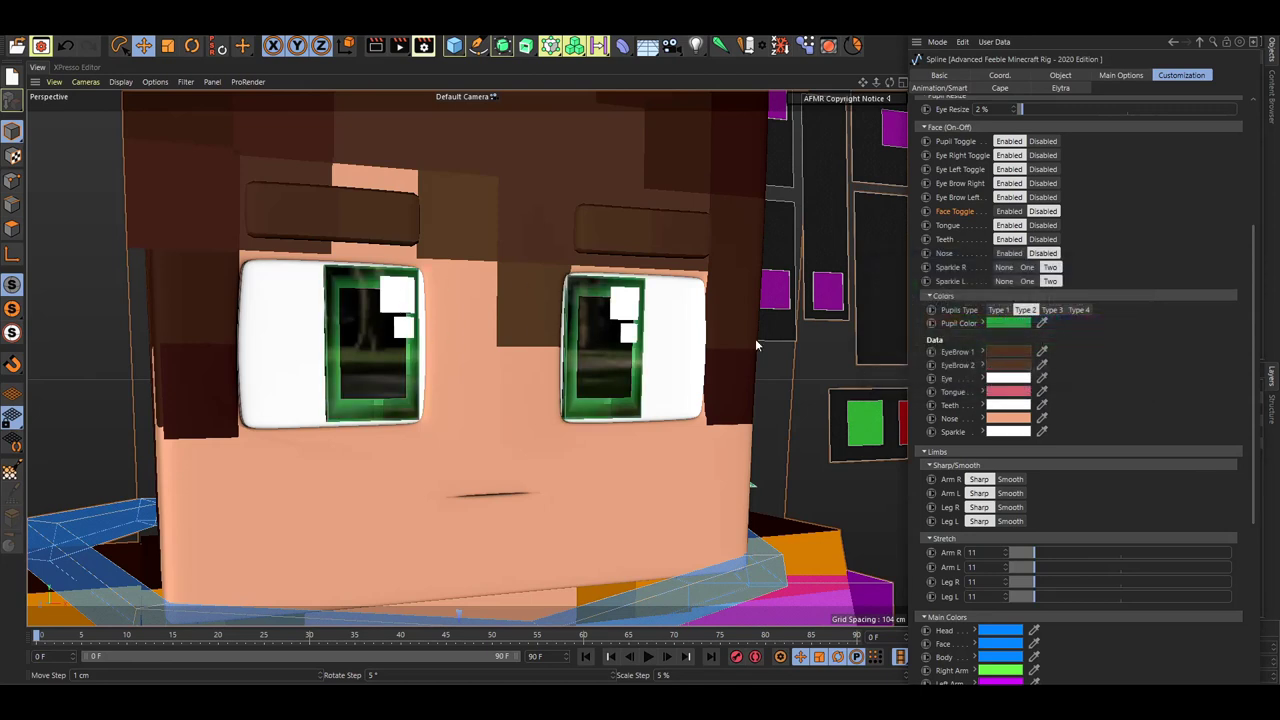
Step: Shift the Pupil Color hue to dark blue-purple and view the recolored pupils on the face
{"action": "left_click", "coordinate": [1008, 323]}
{"action": "mouse_move", "coordinate": [1034, 318]}
{"action": "left_mouse_down"}
{"action": "mouse_move", "coordinate": [1100, 318]}
{"action": "mouse_move", "coordinate": [1088, 320]}
{"action": "left_mouse_up"}
{"action": "left_click", "coordinate": [988, 369]}
{"action": "scroll", "coordinate": [631, 274], "scroll_direction": "down", "scroll_amount": 5}
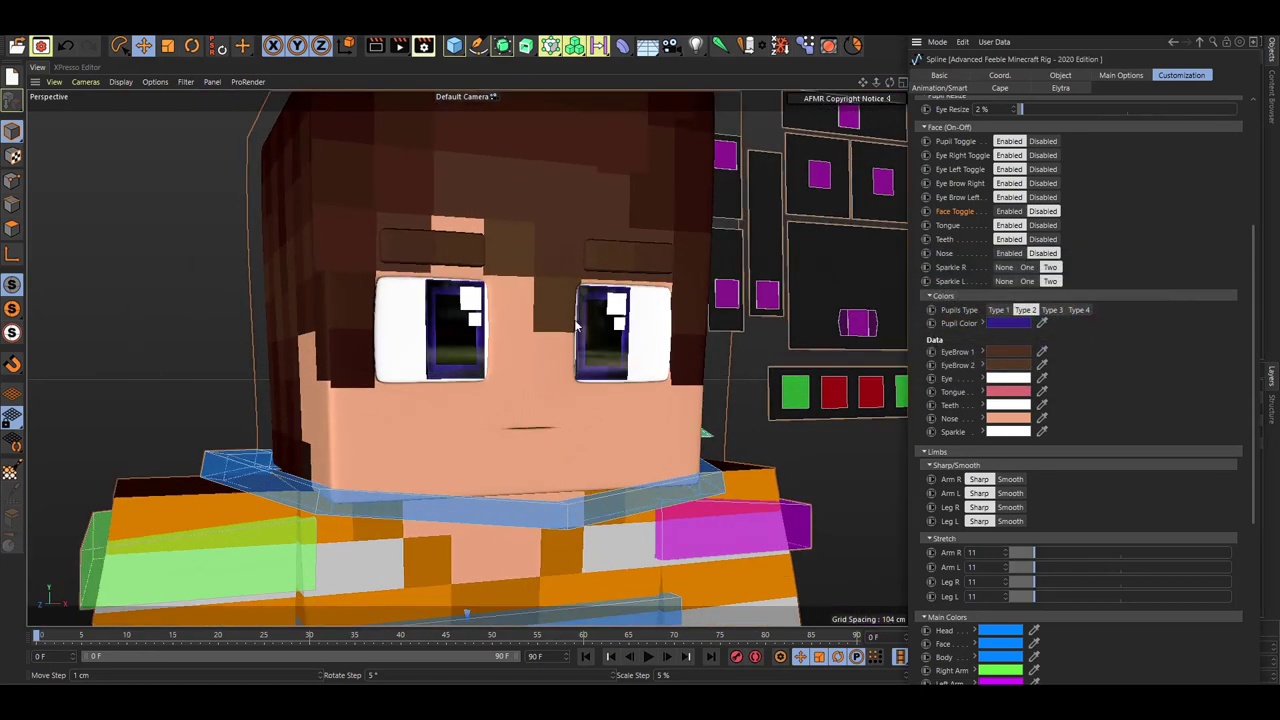
{"action": "middle_click_drag", "start_coordinate": [576, 326], "coordinate": [460, 331], "text": "alt"}
{"action": "scroll", "coordinate": [460, 331], "scroll_direction": "up", "scroll_amount": 2}
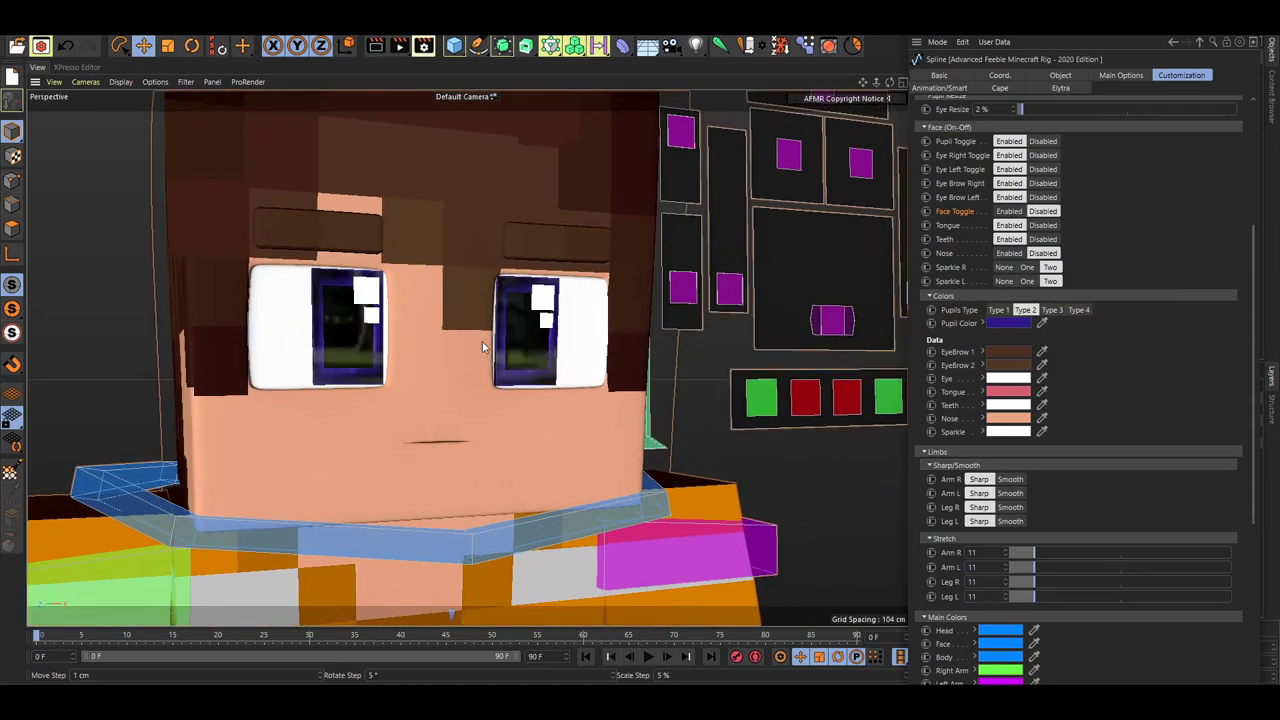
Step: Set the EyeBrow 1 color to dark green with hue 145°, saturation 51.515% and value 34%
{"action": "scroll", "coordinate": [482, 341], "scroll_direction": "down", "scroll_amount": 4}
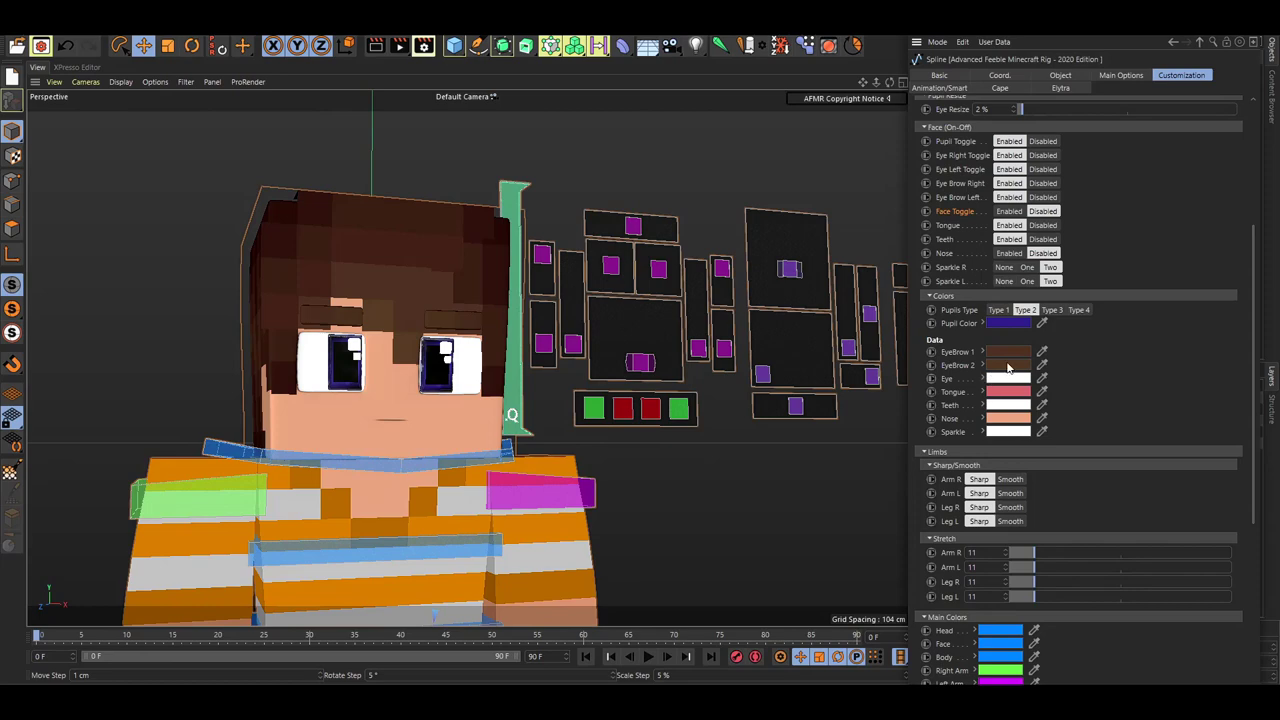
{"action": "scroll", "coordinate": [445, 360], "scroll_direction": "up", "scroll_amount": 6}
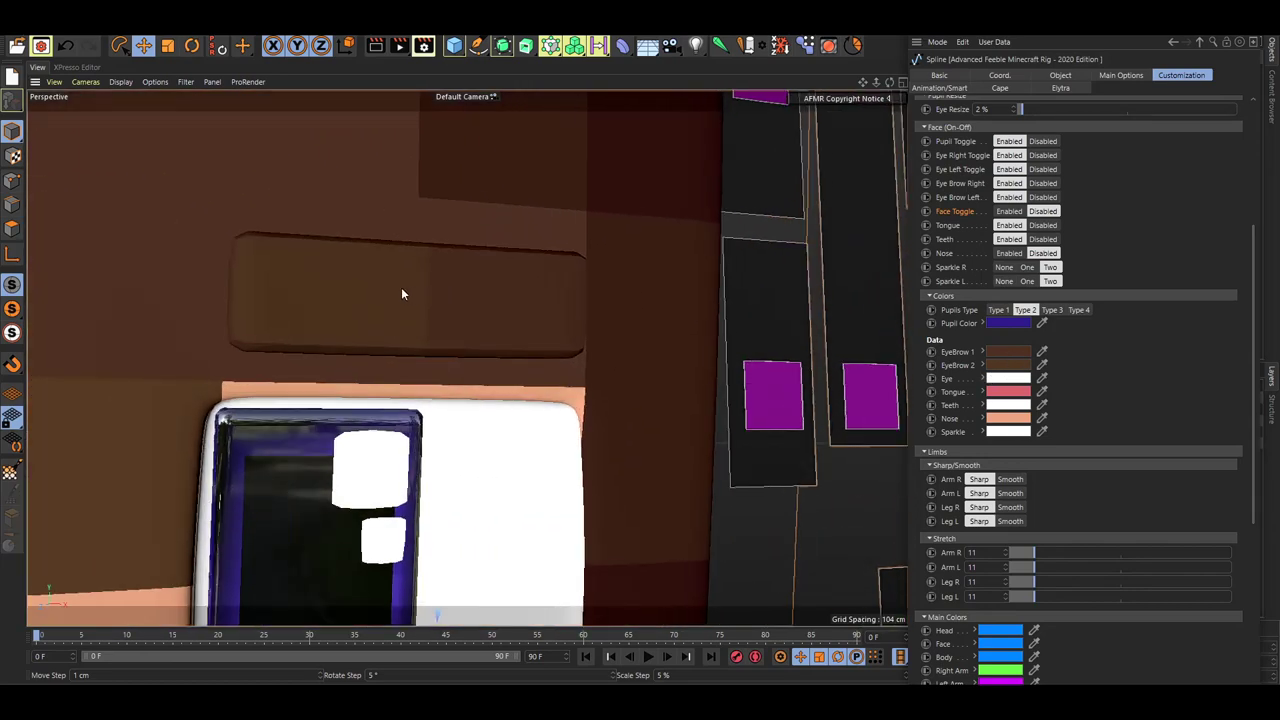
{"action": "scroll", "coordinate": [405, 295], "scroll_direction": "down", "scroll_amount": 5}
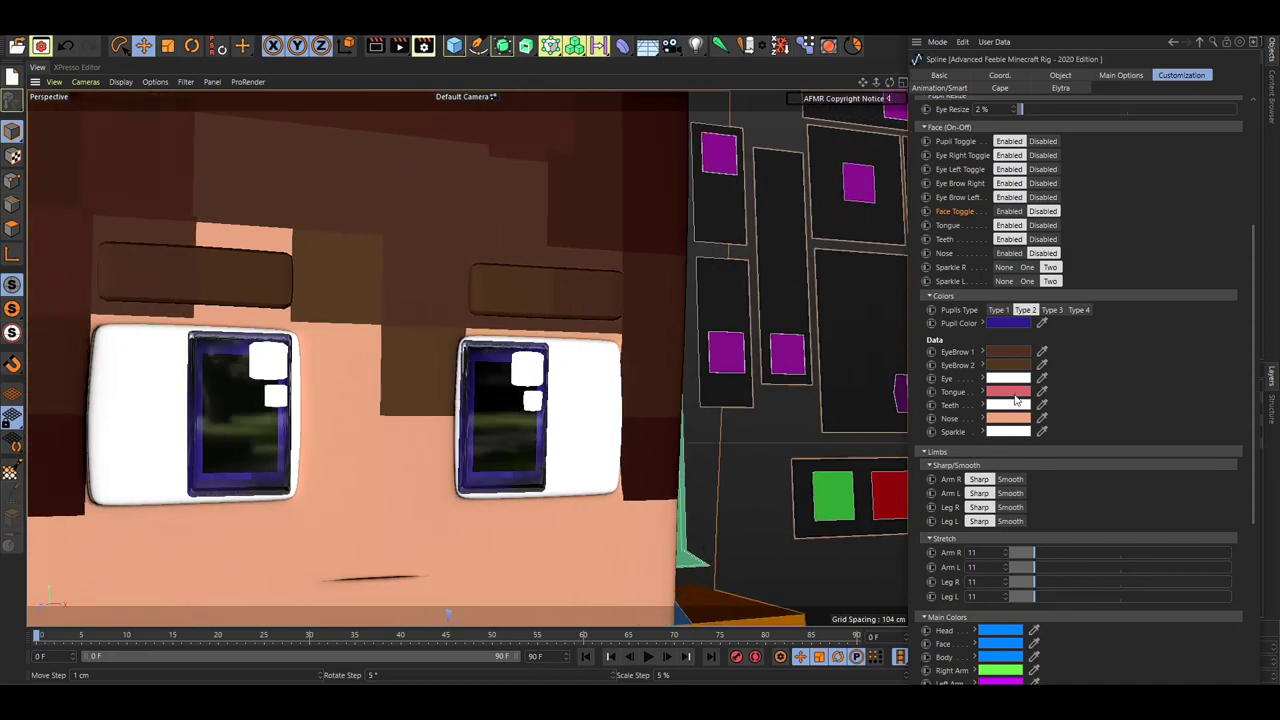
{"action": "left_click", "coordinate": [1014, 353]}
{"action": "left_click", "coordinate": [1017, 347]}
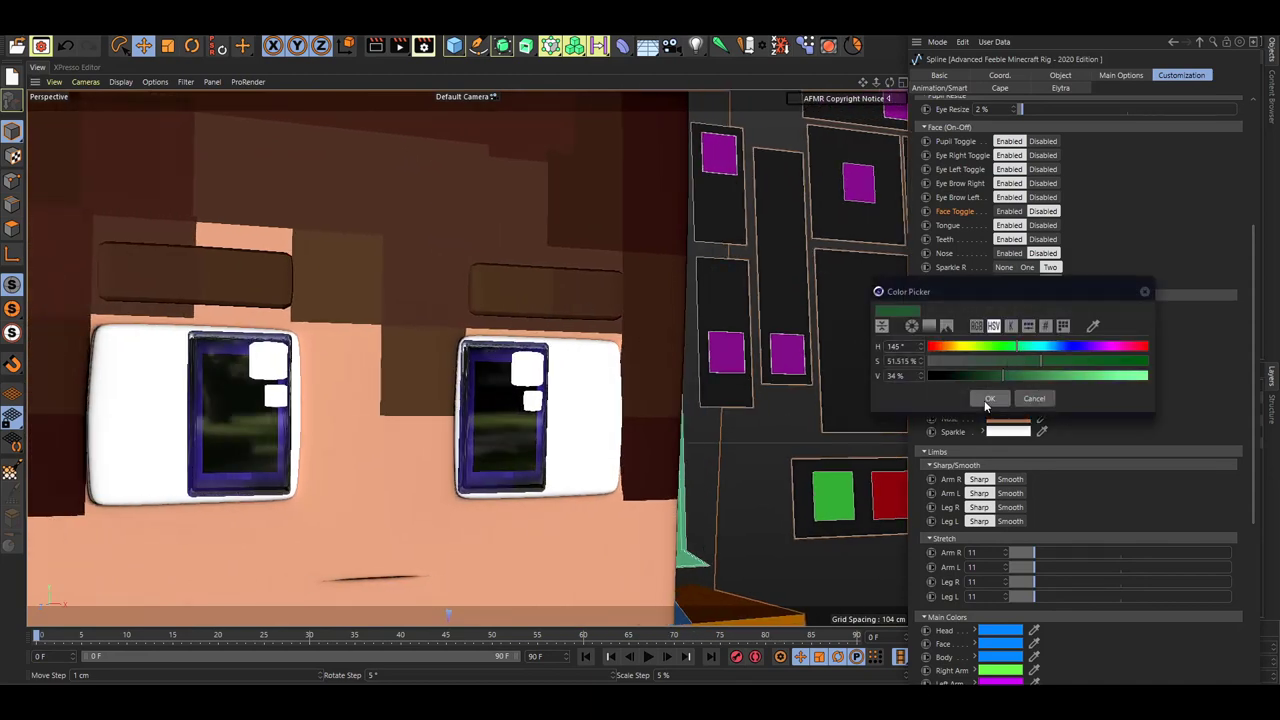
{"action": "left_click", "coordinate": [988, 399]}
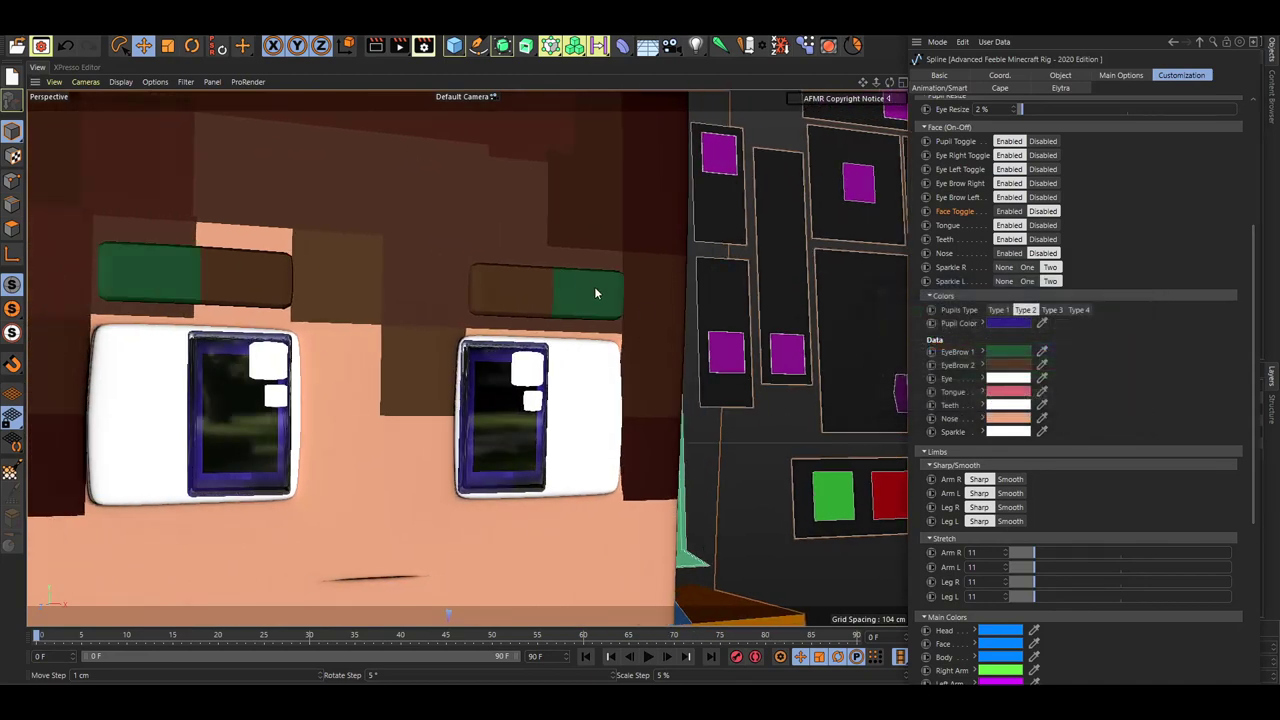
Step: Set the EyeBrow 2 color to dark red, and revert both eyebrow colors to brown
{"action": "left_click", "coordinate": [1005, 368]}
{"action": "left_click_drag", "start_coordinate": [1005, 364], "coordinate": [900, 362]}
{"action": "left_click", "coordinate": [986, 413]}
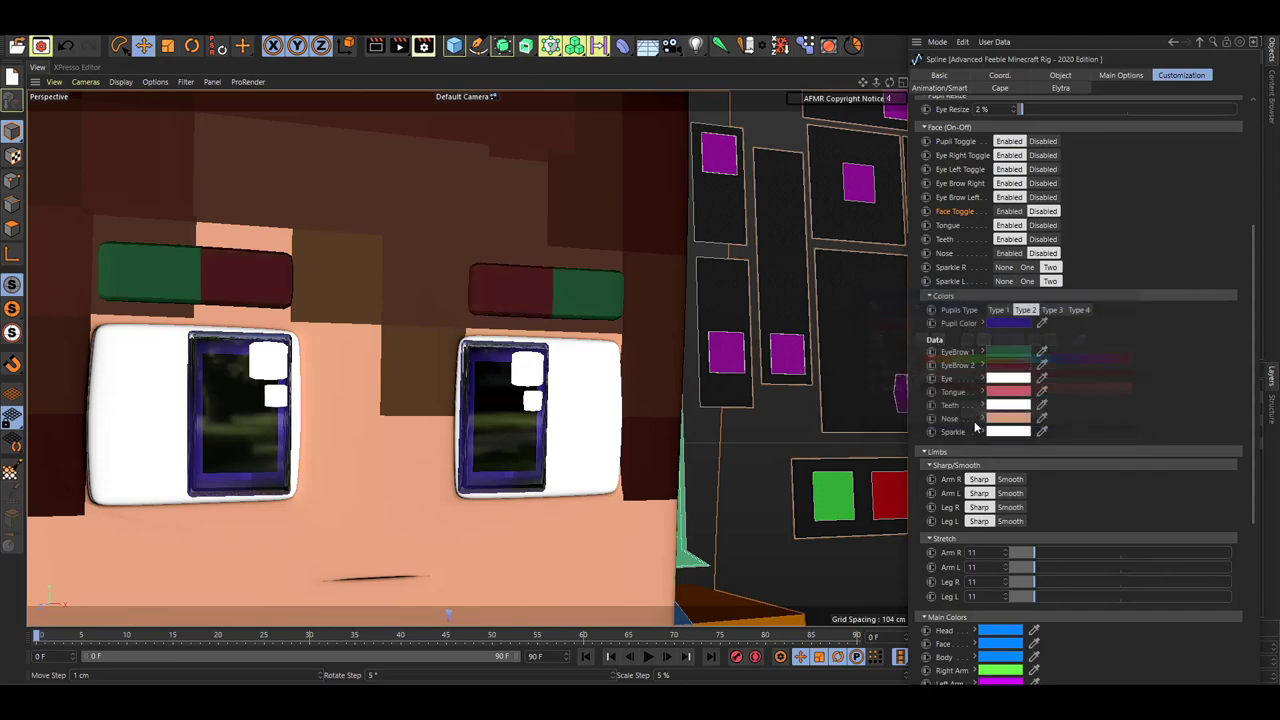
{"action": "left_click", "coordinate": [830, 314]}
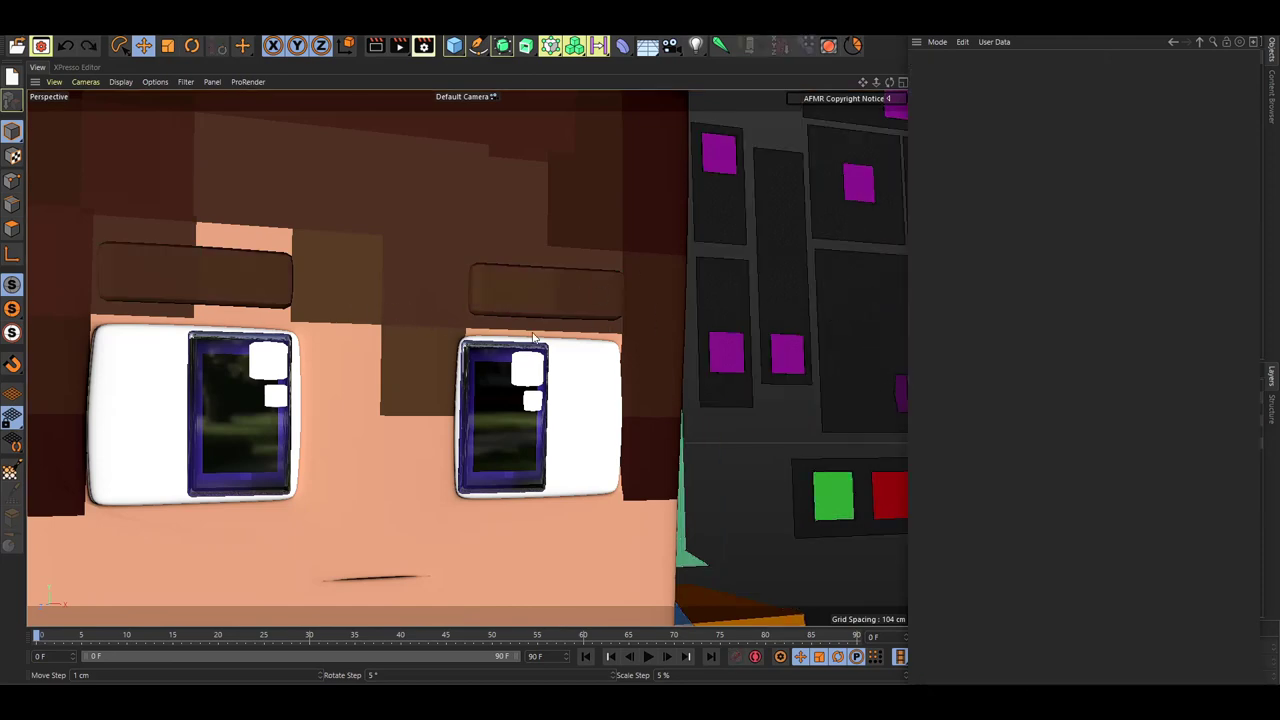
{"action": "scroll", "coordinate": [533, 340], "scroll_direction": "down", "scroll_amount": 10}
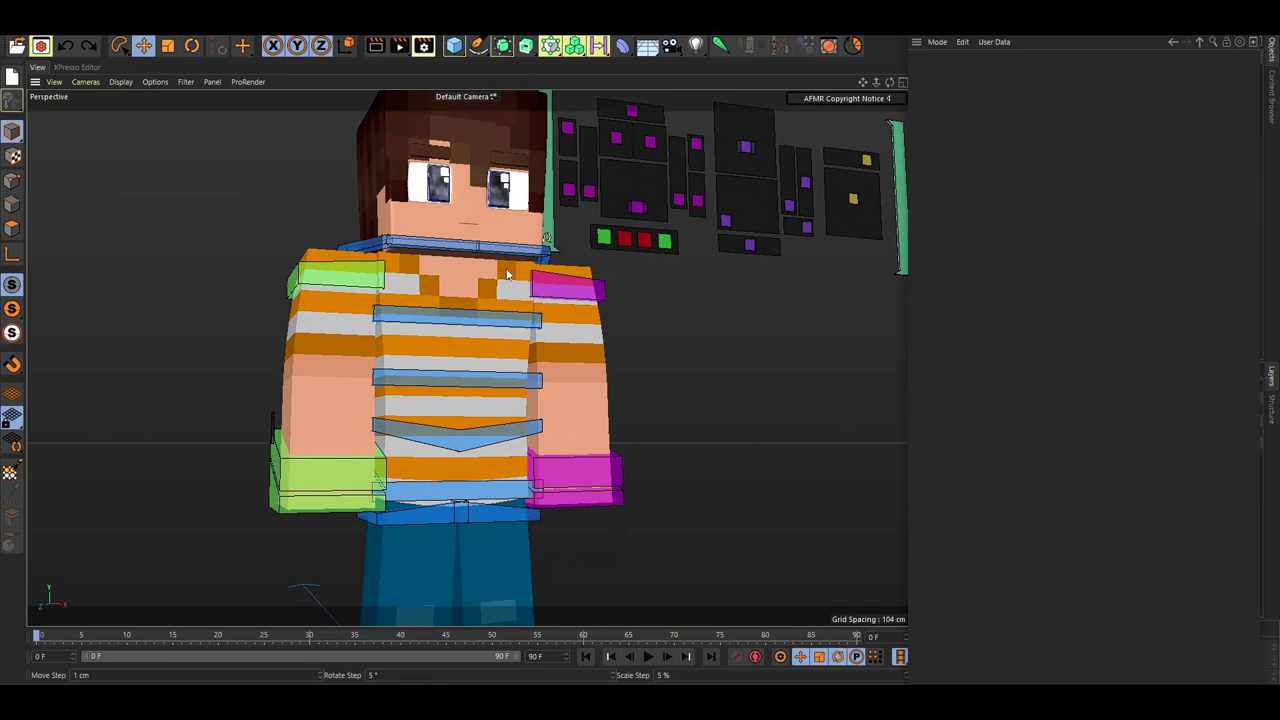
{"action": "middle_click_drag", "start_coordinate": [580, 430], "coordinate": [580, 306], "text": "alt"}
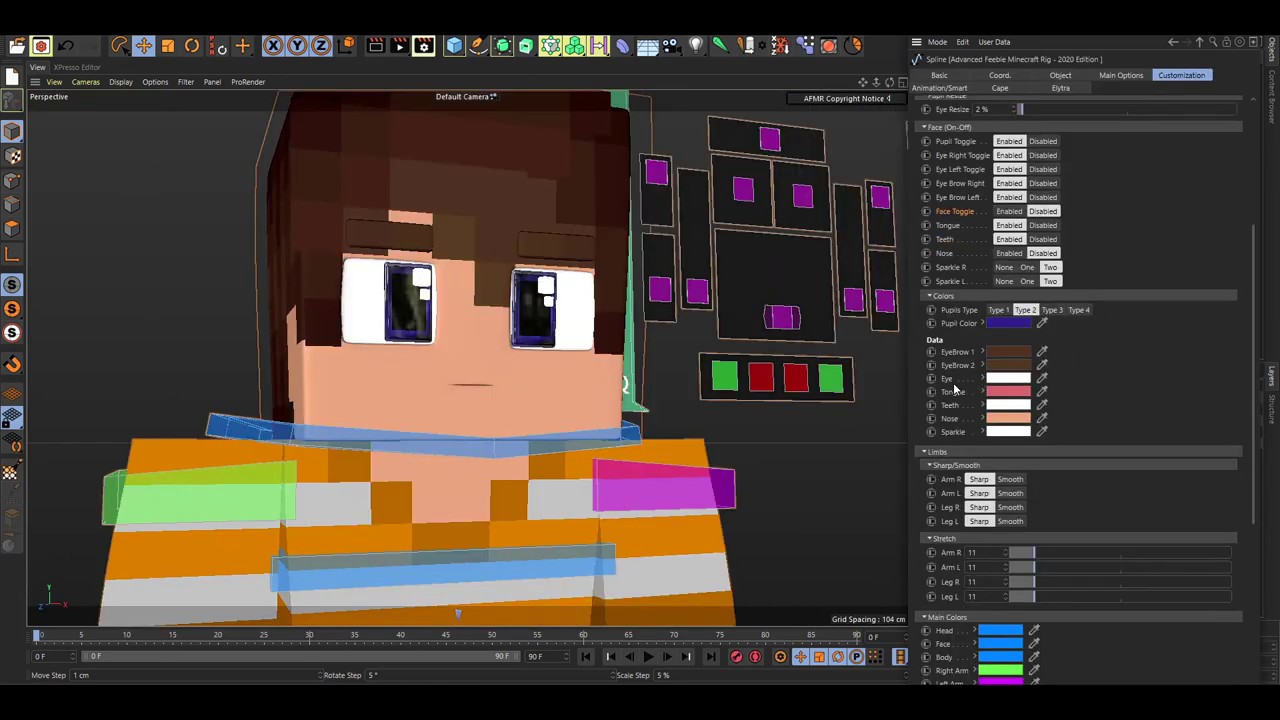
Step: Tint the Eye color light pink and undo the change
{"action": "left_click", "coordinate": [1006, 383]}
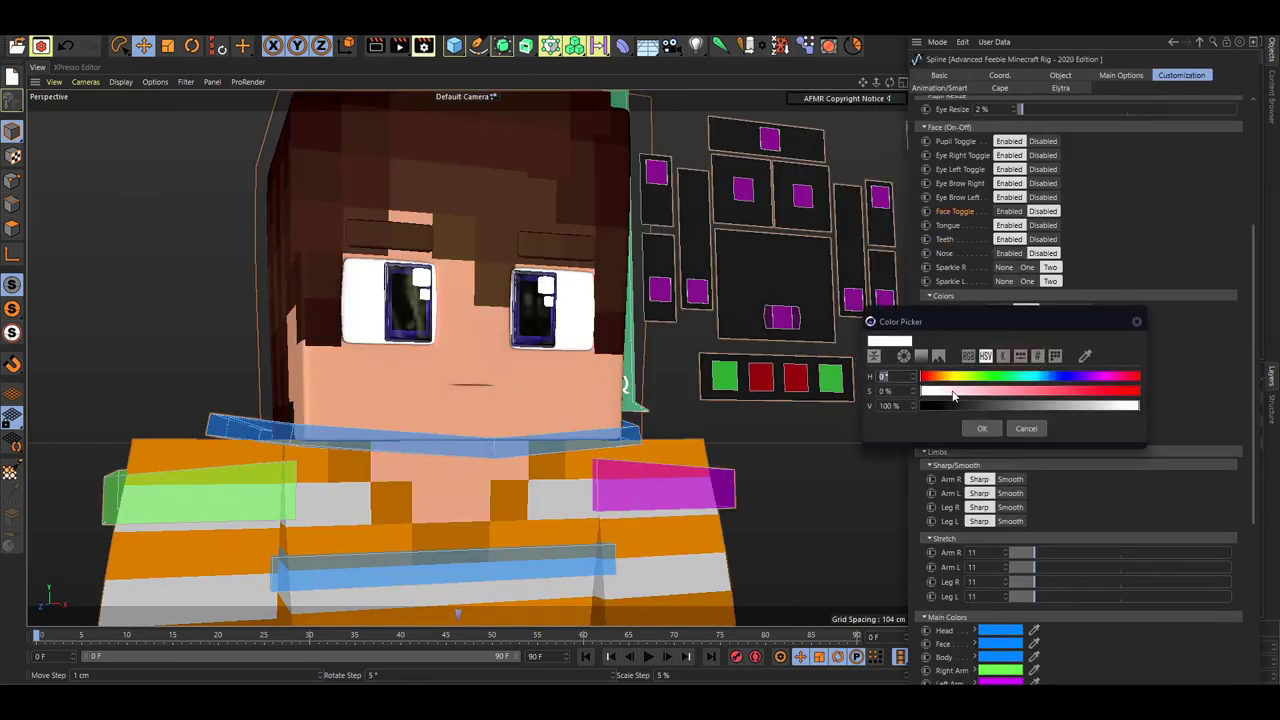
{"action": "left_click_drag", "start_coordinate": [957, 398], "coordinate": [952, 390]}
{"action": "left_click", "coordinate": [977, 428]}
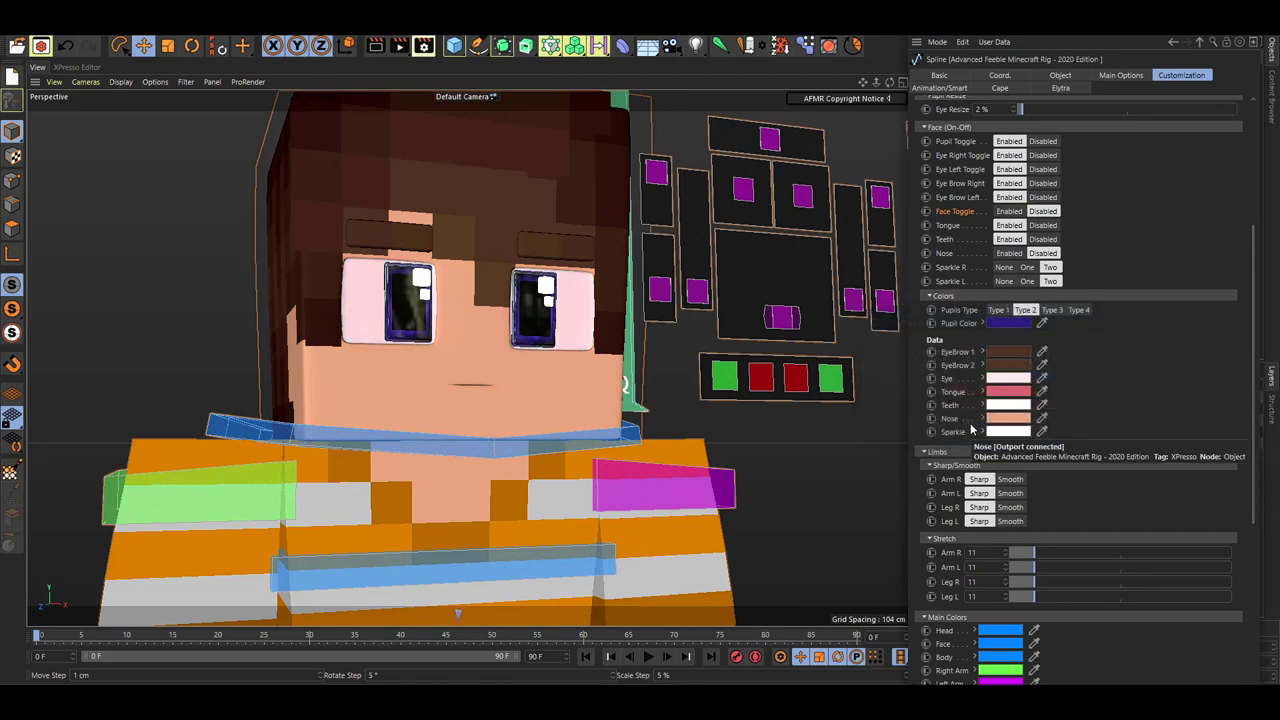
{"action": "key", "text": "ctrl+z"}
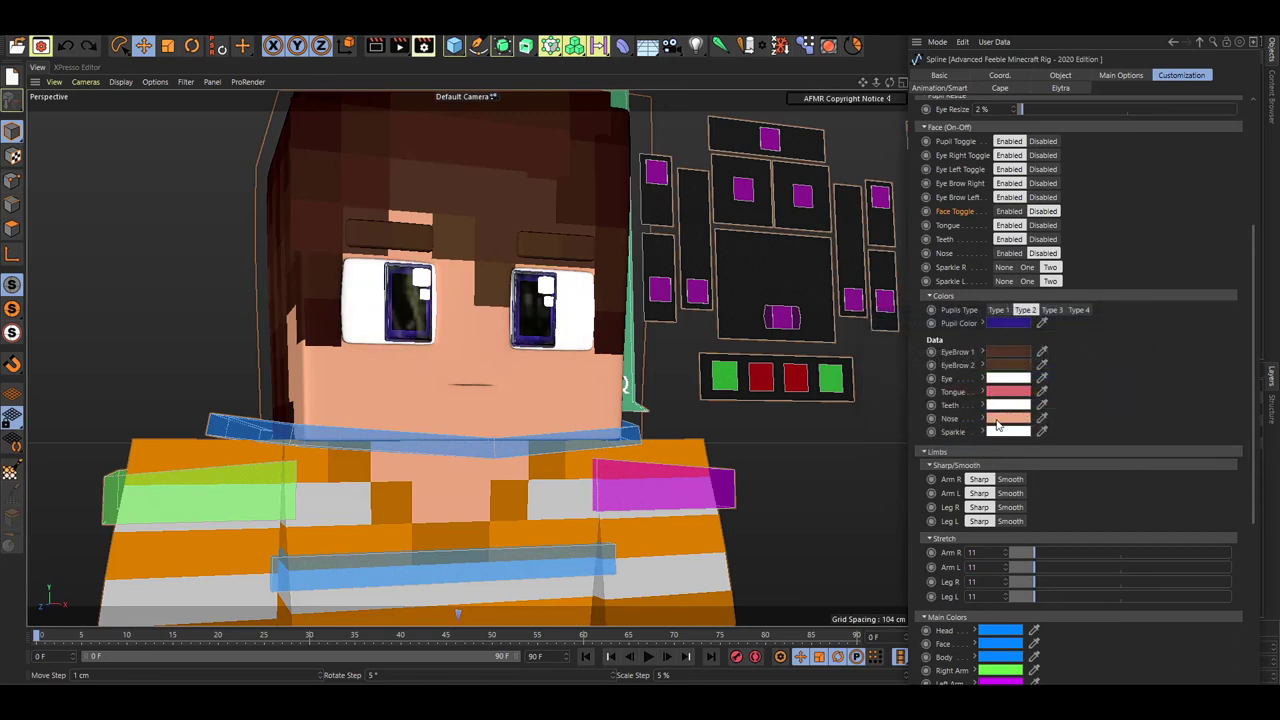
Step: Bend the left leg at the knee by moving its foot control upward and forward
{"action": "scroll", "coordinate": [955, 420], "scroll_direction": "down", "scroll_amount": 3}
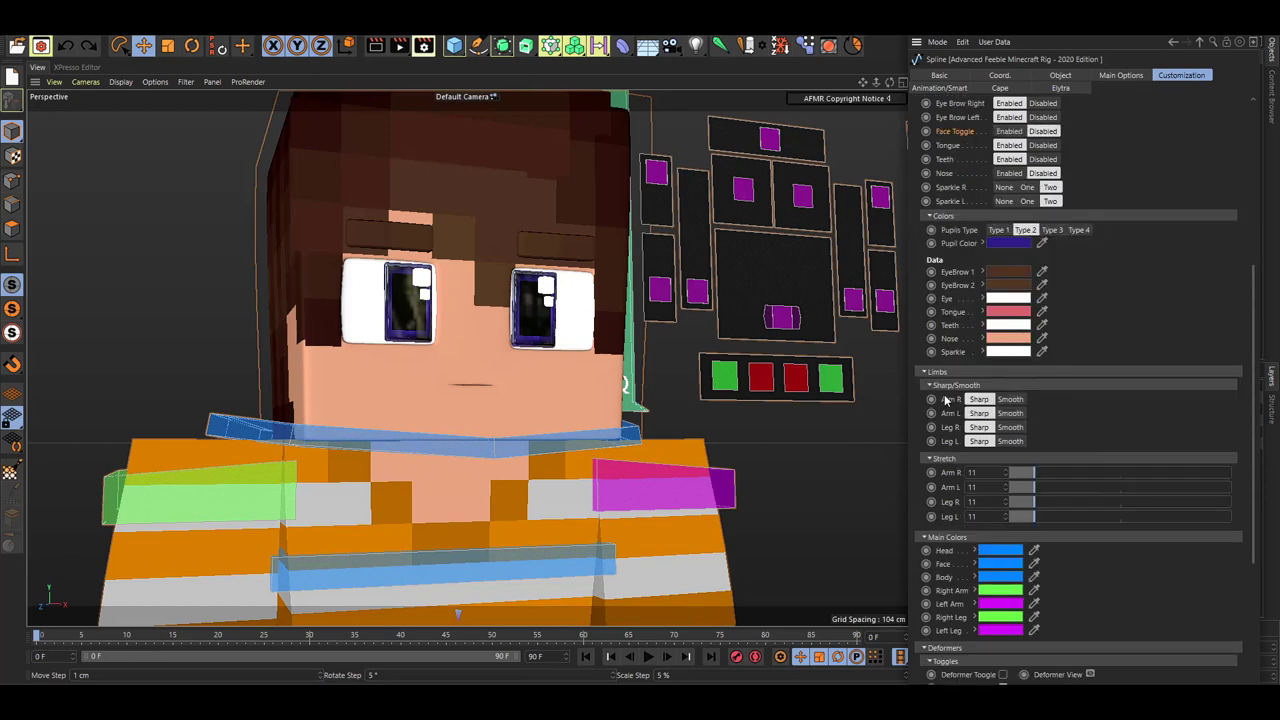
{"action": "scroll", "coordinate": [967, 275], "scroll_direction": "down", "scroll_amount": 3}
{"action": "scroll", "coordinate": [945, 330], "scroll_direction": "down", "scroll_amount": 3}
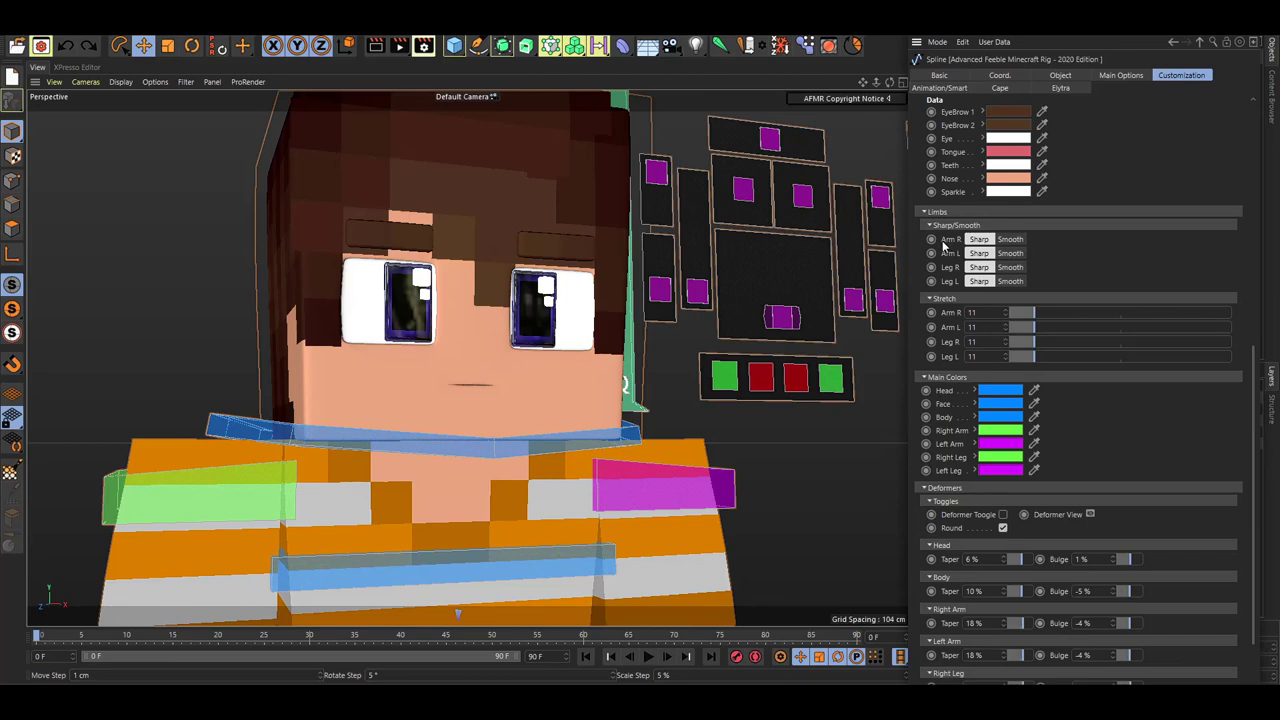
{"action": "scroll", "coordinate": [556, 366], "scroll_direction": "down", "scroll_amount": 5}
{"action": "middle_click_drag", "start_coordinate": [557, 366], "coordinate": [590, 95], "text": "alt"}
{"action": "left_click_drag", "start_coordinate": [707, 290], "coordinate": [630, 394], "text": "alt"}
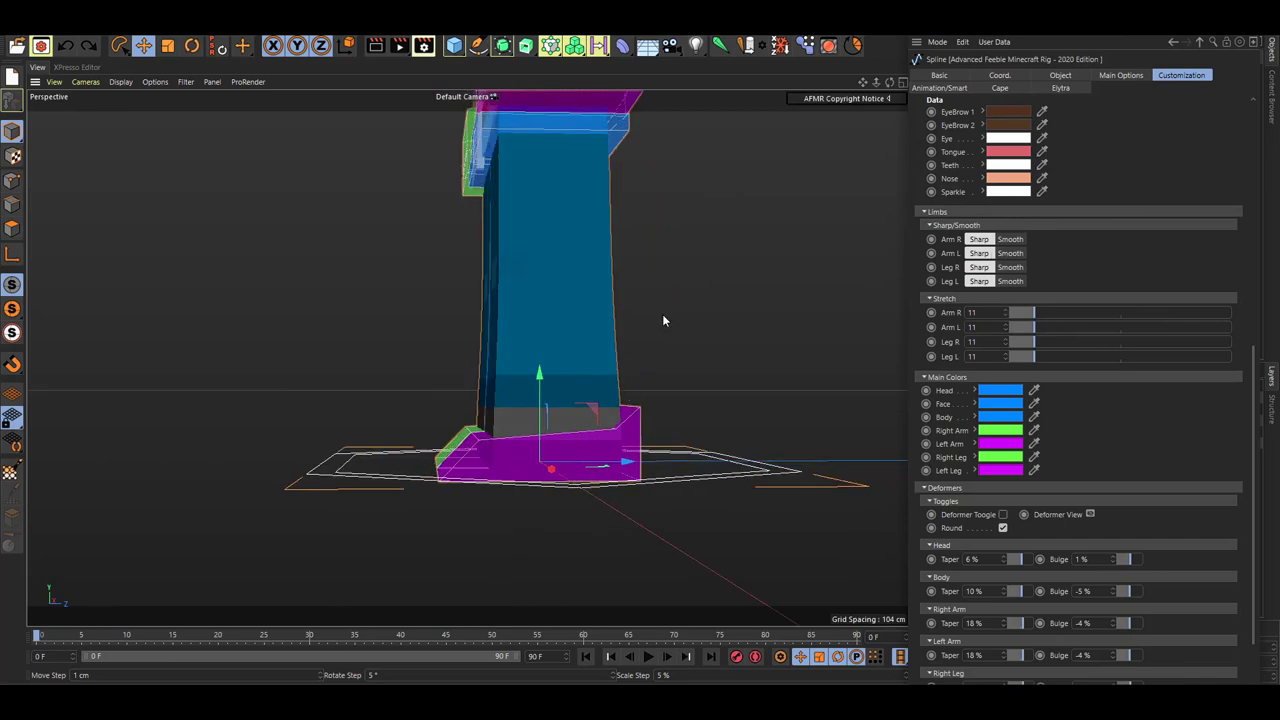
{"action": "middle_click_drag", "start_coordinate": [662, 316], "coordinate": [646, 344], "text": "alt"}
{"action": "left_click", "coordinate": [594, 468]}
{"action": "left_click_drag", "start_coordinate": [585, 442], "coordinate": [408, 282]}
{"action": "middle_click_drag", "start_coordinate": [340, 170], "coordinate": [394, 318], "text": "alt"}
{"action": "scroll", "coordinate": [372, 264], "scroll_direction": "up", "scroll_amount": 2}
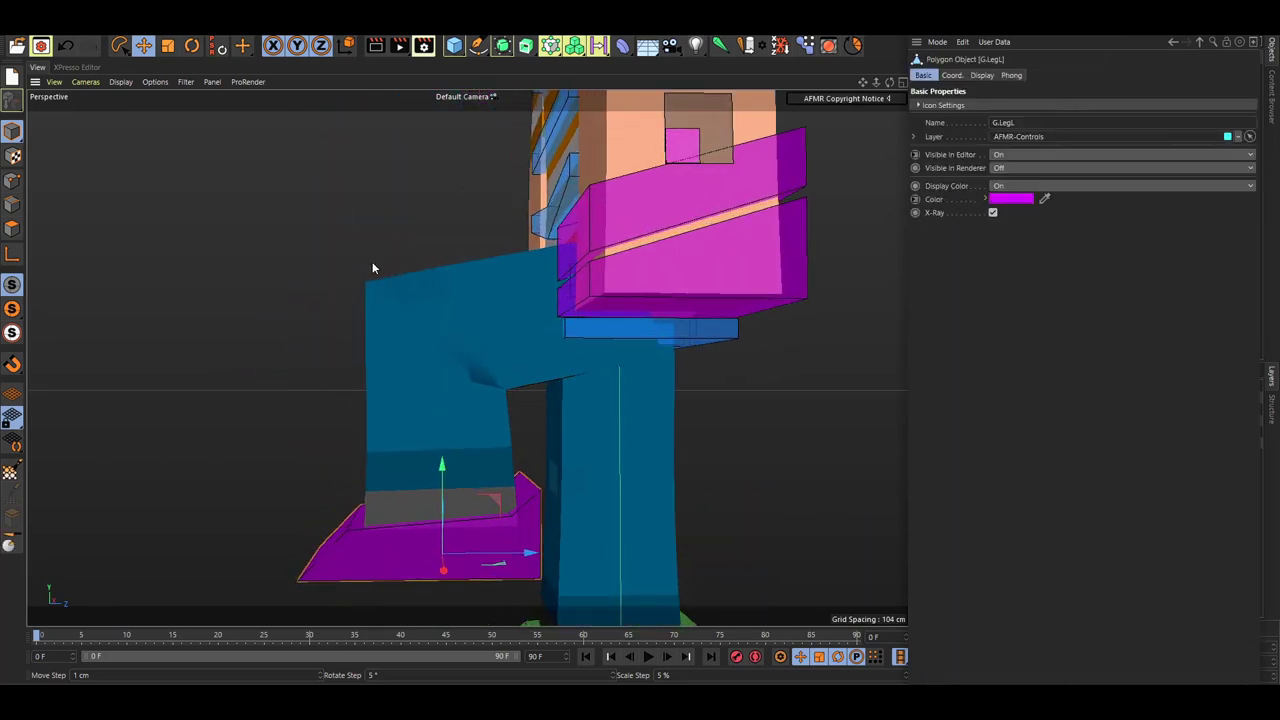
Step: Reselect the rig's main spline control while inspecting the bent left leg
{"action": "left_click_drag", "start_coordinate": [372, 268], "coordinate": [505, 278], "text": "alt"}
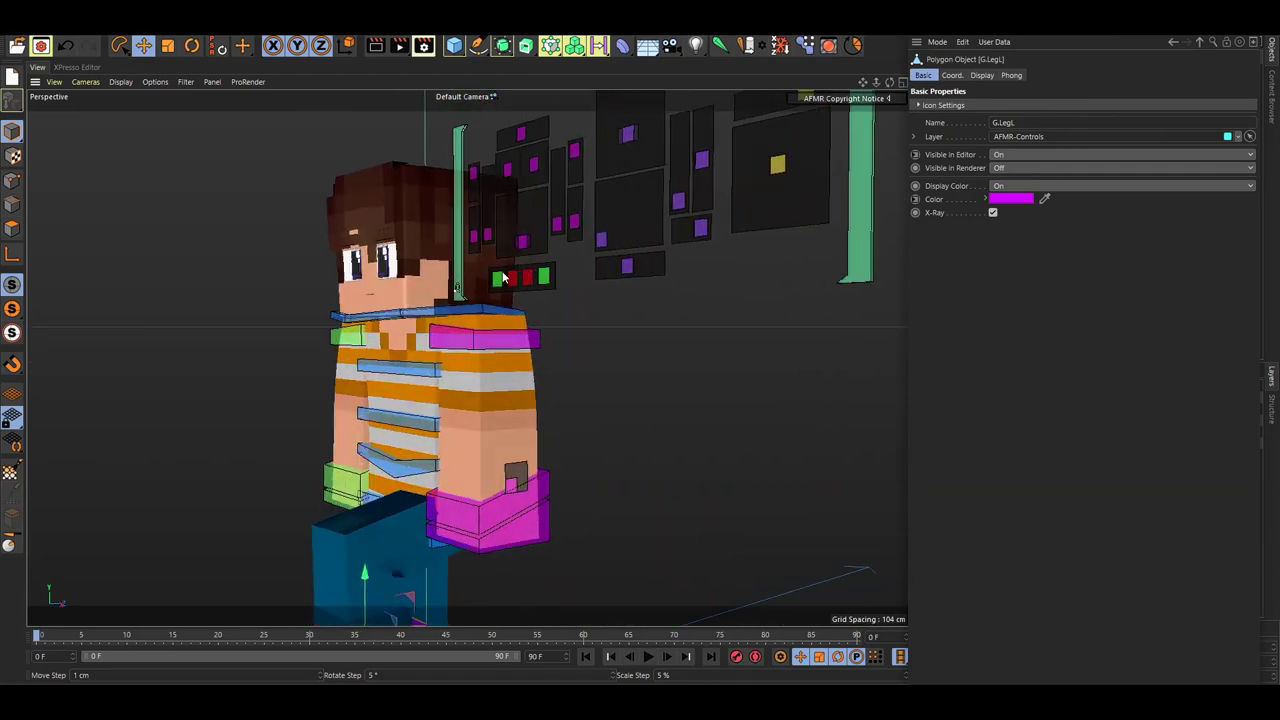
{"action": "left_click", "coordinate": [528, 278]}
{"action": "middle_click_drag", "start_coordinate": [604, 406], "coordinate": [648, 300], "text": "alt"}
{"action": "scroll", "coordinate": [423, 471], "scroll_direction": "up", "scroll_amount": 4}
{"action": "left_click_drag", "start_coordinate": [447, 437], "coordinate": [377, 388], "text": "alt"}
{"action": "left_click_drag", "start_coordinate": [352, 445], "coordinate": [625, 550], "text": "alt"}
{"action": "left_click", "coordinate": [625, 550]}
Step: Set Leg L to Smooth in the limb bend options
{"action": "left_click_drag", "start_coordinate": [719, 532], "coordinate": [716, 354], "text": "alt"}
{"action": "scroll", "coordinate": [968, 497], "scroll_direction": "down", "scroll_amount": 5}
{"action": "scroll", "coordinate": [968, 497], "scroll_direction": "down", "scroll_amount": 3}
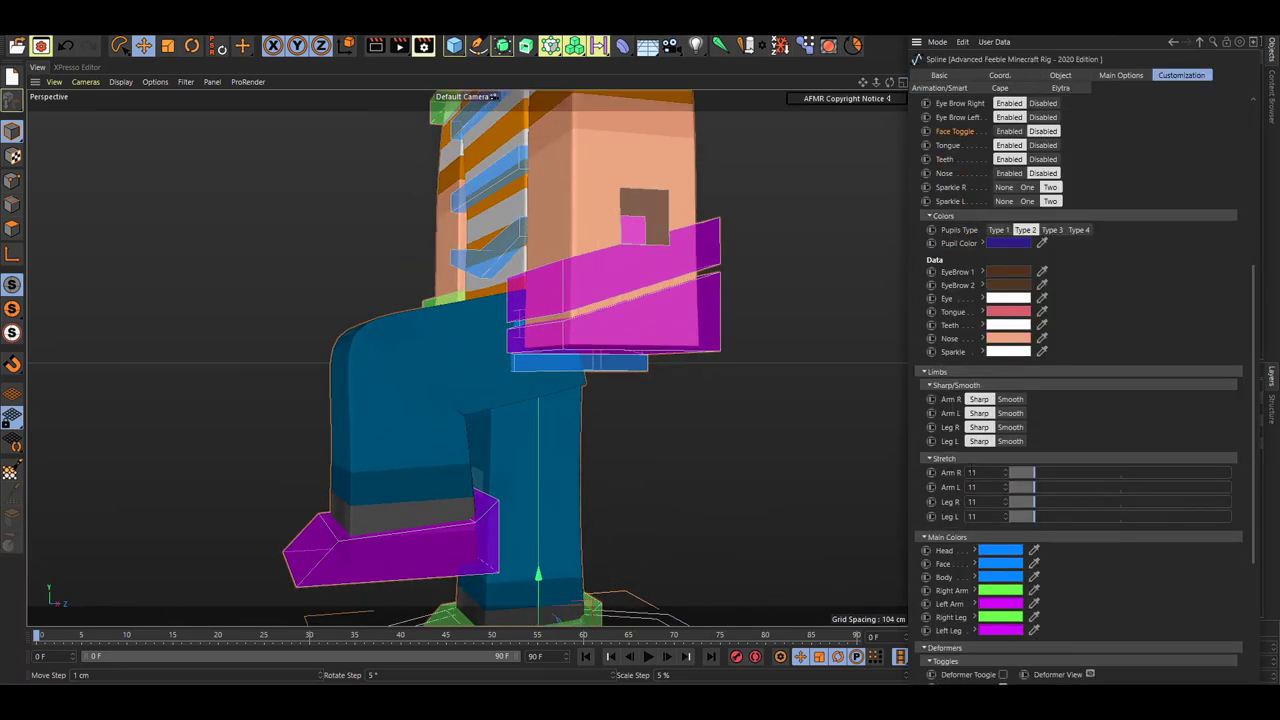
{"action": "left_click", "coordinate": [1009, 428]}
{"action": "left_click", "coordinate": [1008, 442]}
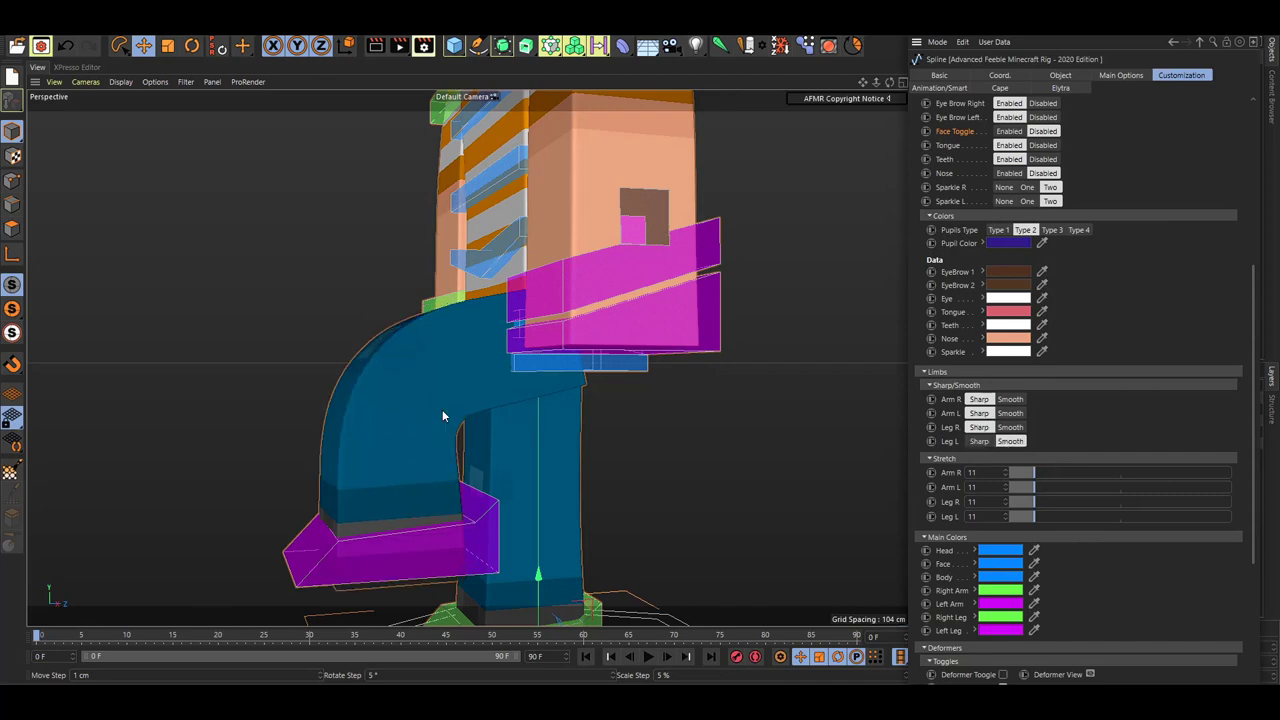
Step: Move the left foot control farther forward to test the smooth bend of the left leg
{"action": "left_click_drag", "start_coordinate": [406, 418], "coordinate": [417, 451], "text": "alt"}
{"action": "left_click", "coordinate": [452, 521]}
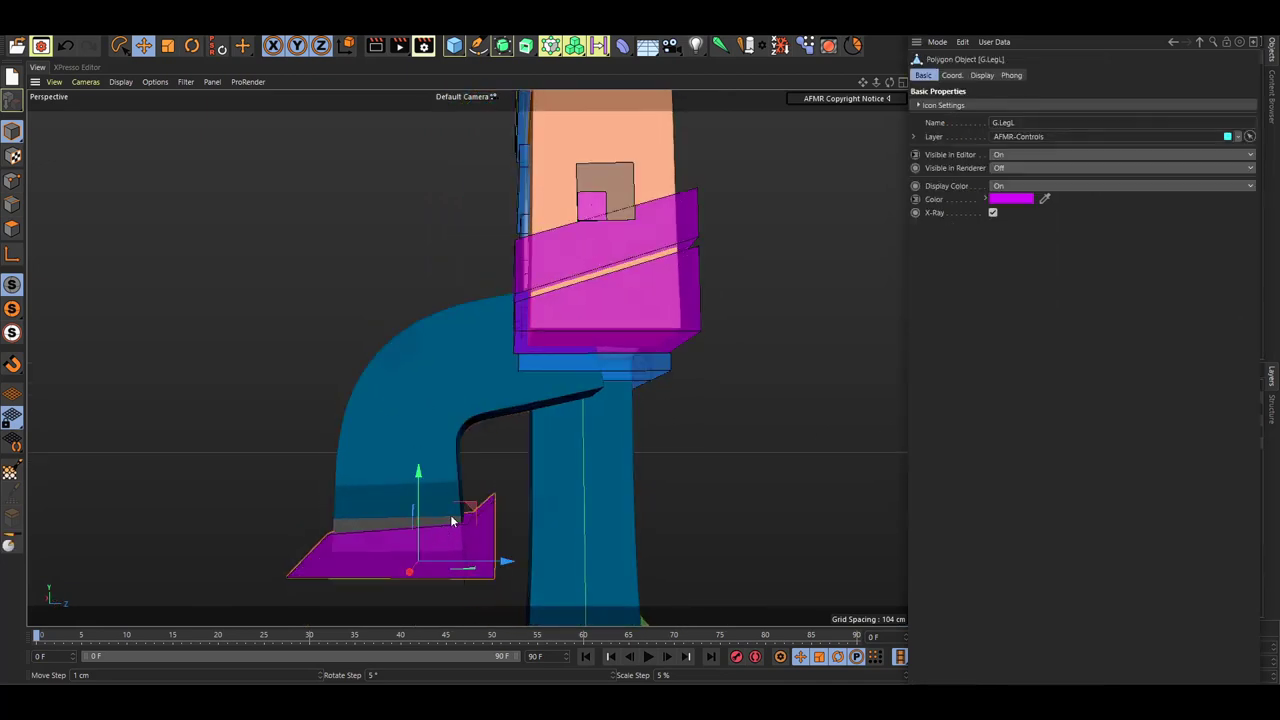
{"action": "left_click_drag", "start_coordinate": [482, 521], "coordinate": [60, 455]}
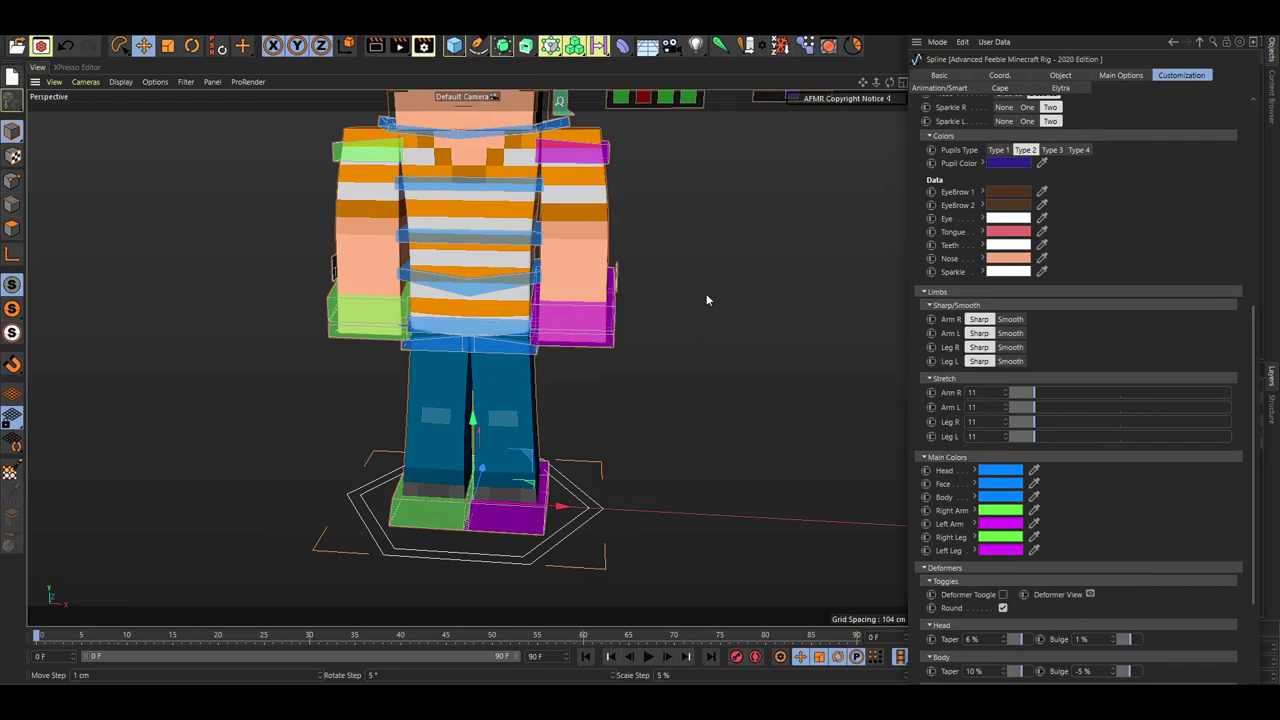
Step: Pull the left hand control outward to test the arm at its current stretch and undo the move
{"action": "middle_click_drag", "start_coordinate": [707, 296], "coordinate": [696, 376], "text": "alt"}
{"action": "left_click_drag", "start_coordinate": [696, 376], "coordinate": [598, 372], "text": "alt"}
{"action": "left_click", "coordinate": [580, 438]}
{"action": "left_click_drag", "start_coordinate": [612, 418], "coordinate": [807, 583]}
{"action": "key", "text": "ctrl+z"}
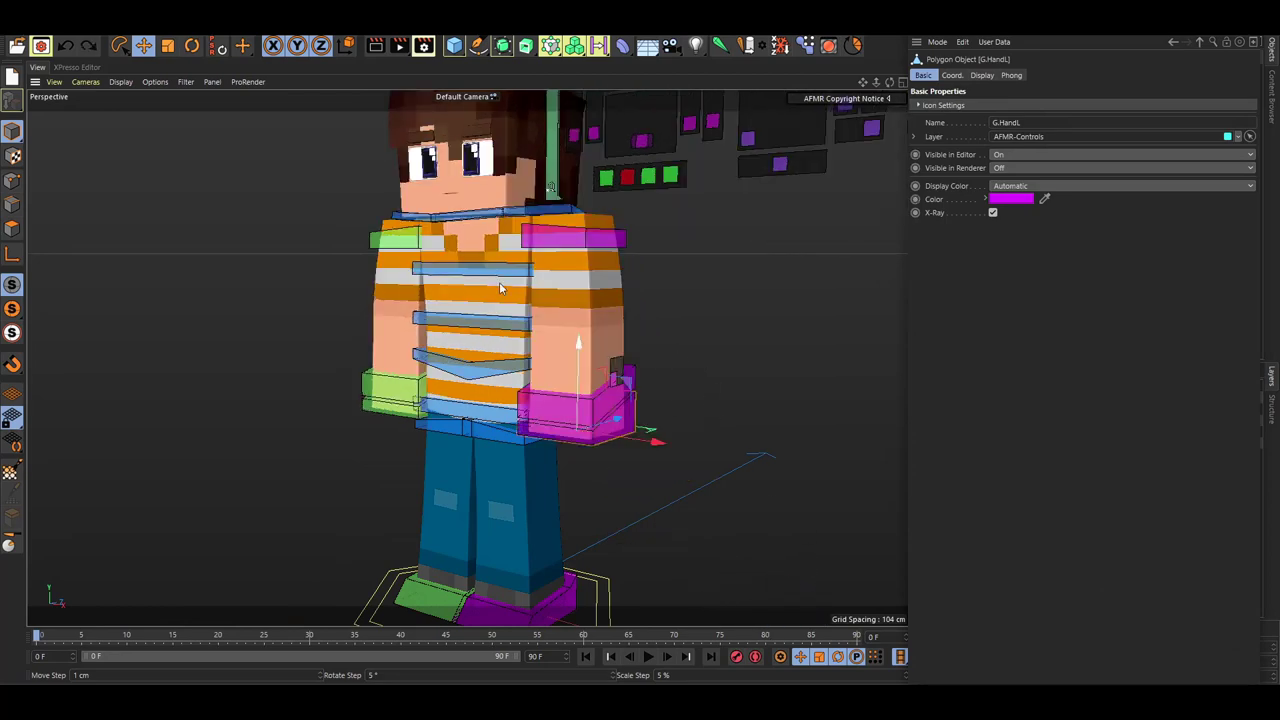
Step: Raise the Arm L stretch to 51 on the rig's main spline, pull the left hand outward to test it, and undo
{"action": "left_click", "coordinate": [605, 592]}
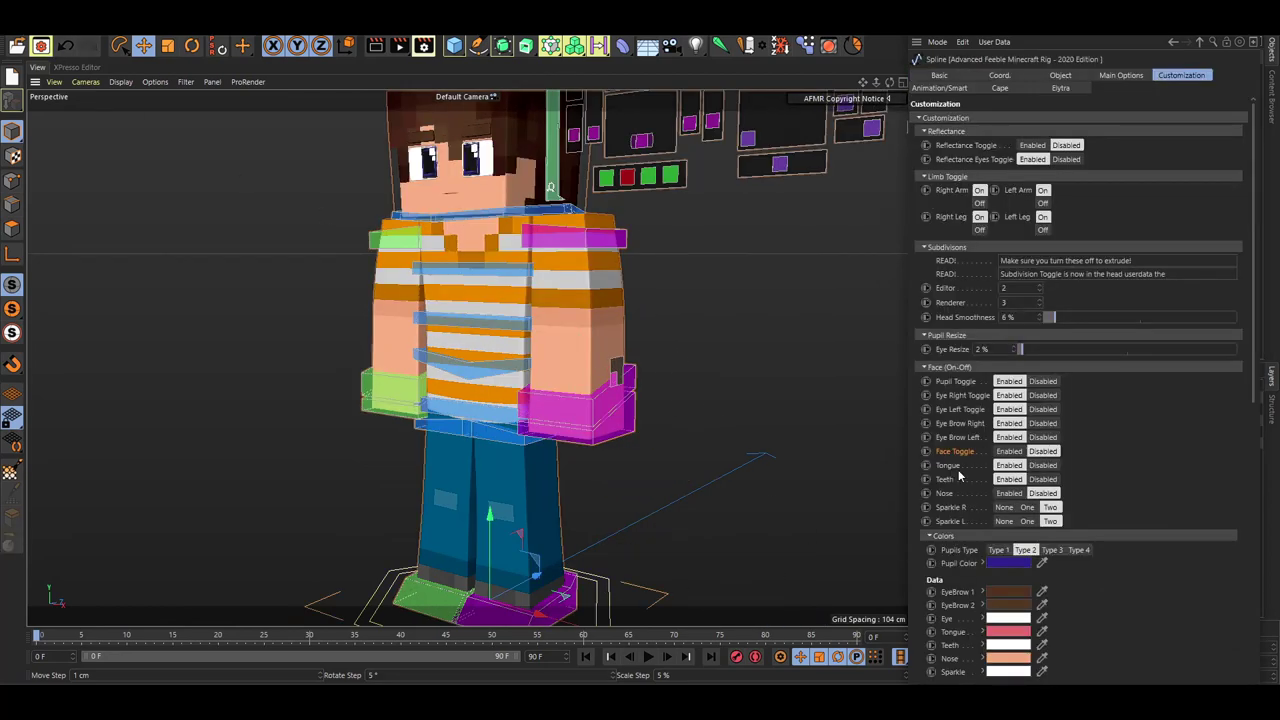
{"action": "scroll", "coordinate": [958, 476], "scroll_direction": "down", "scroll_amount": 8}
{"action": "left_click_drag", "start_coordinate": [1045, 406], "coordinate": [1190, 407]}
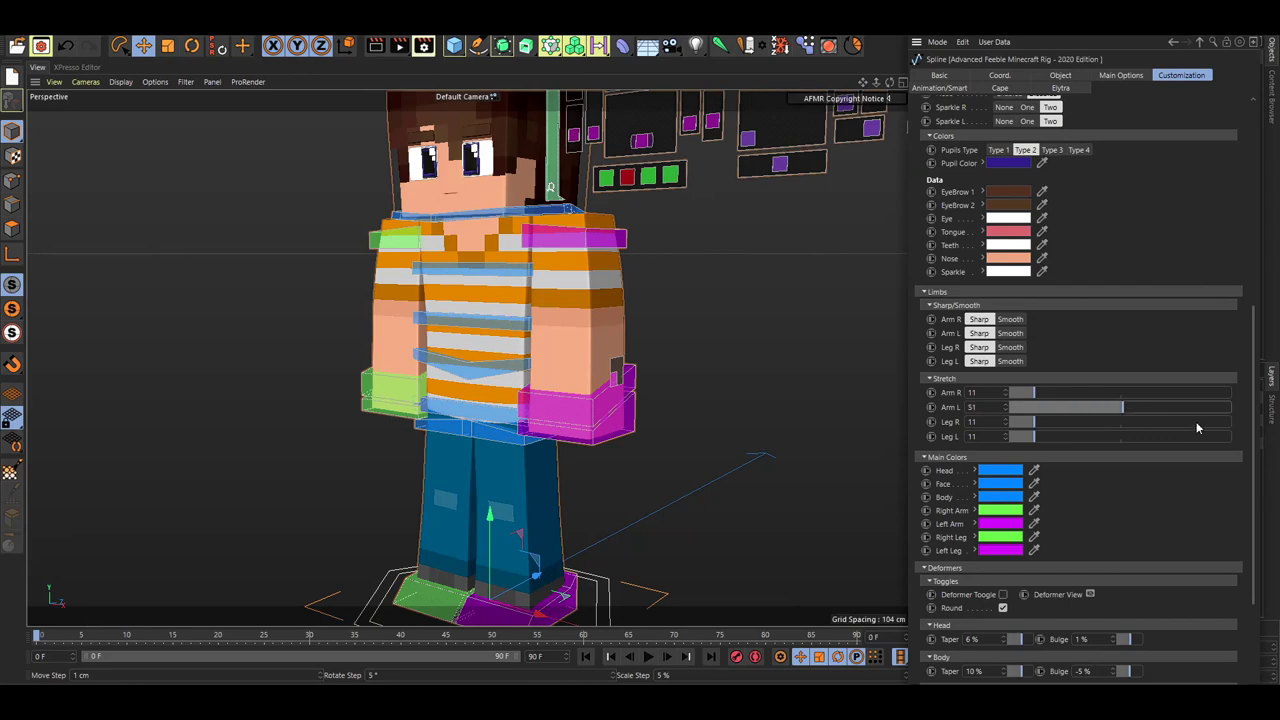
{"action": "left_click", "coordinate": [597, 449]}
{"action": "left_click_drag", "start_coordinate": [597, 449], "coordinate": [872, 530]}
{"action": "key", "text": "ctrl+z"}
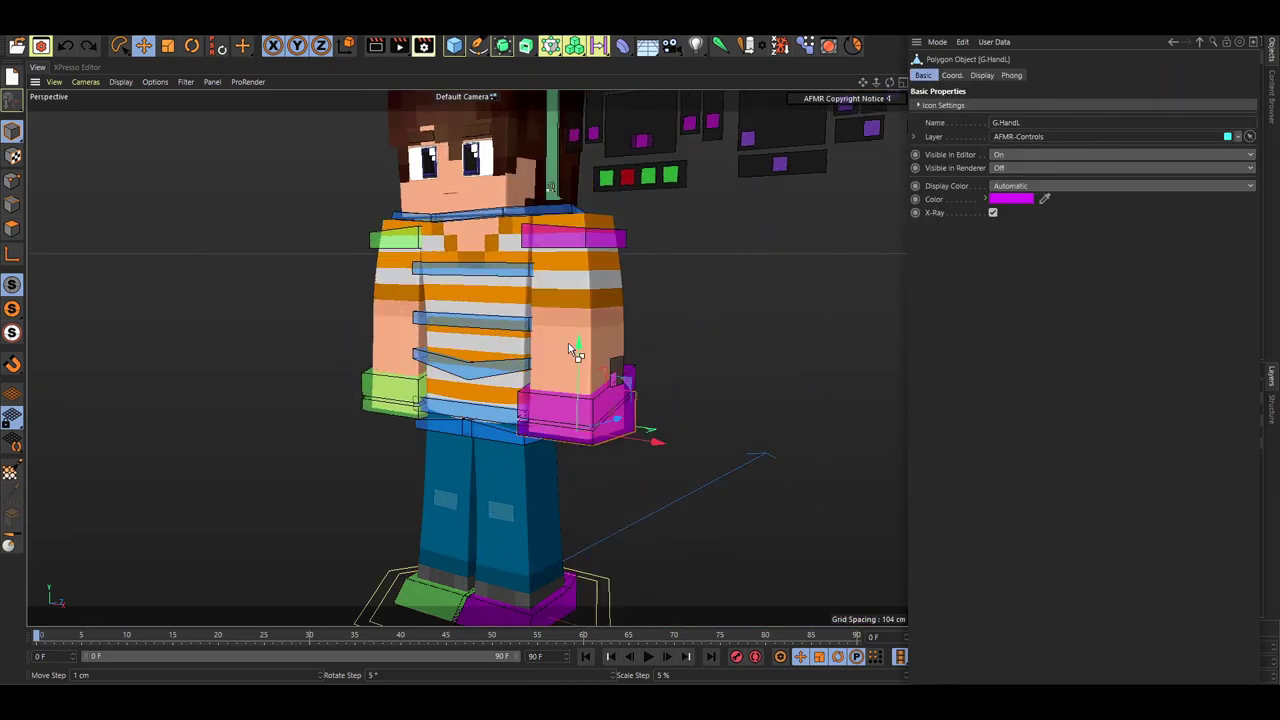
Step: Reselect the rig's main spline control and examine the Main Colors options alongside the controls on the character
{"action": "left_click", "coordinate": [605, 608]}
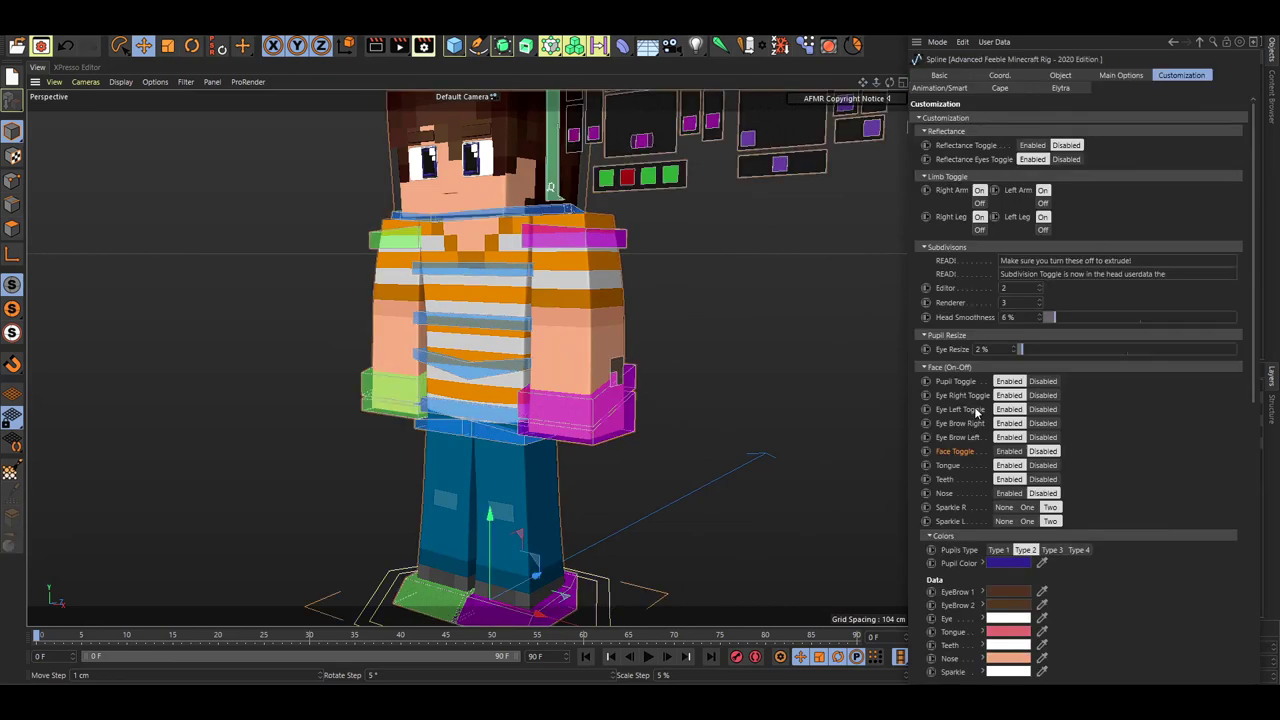
{"action": "scroll", "coordinate": [978, 411], "scroll_direction": "down", "scroll_amount": 8}
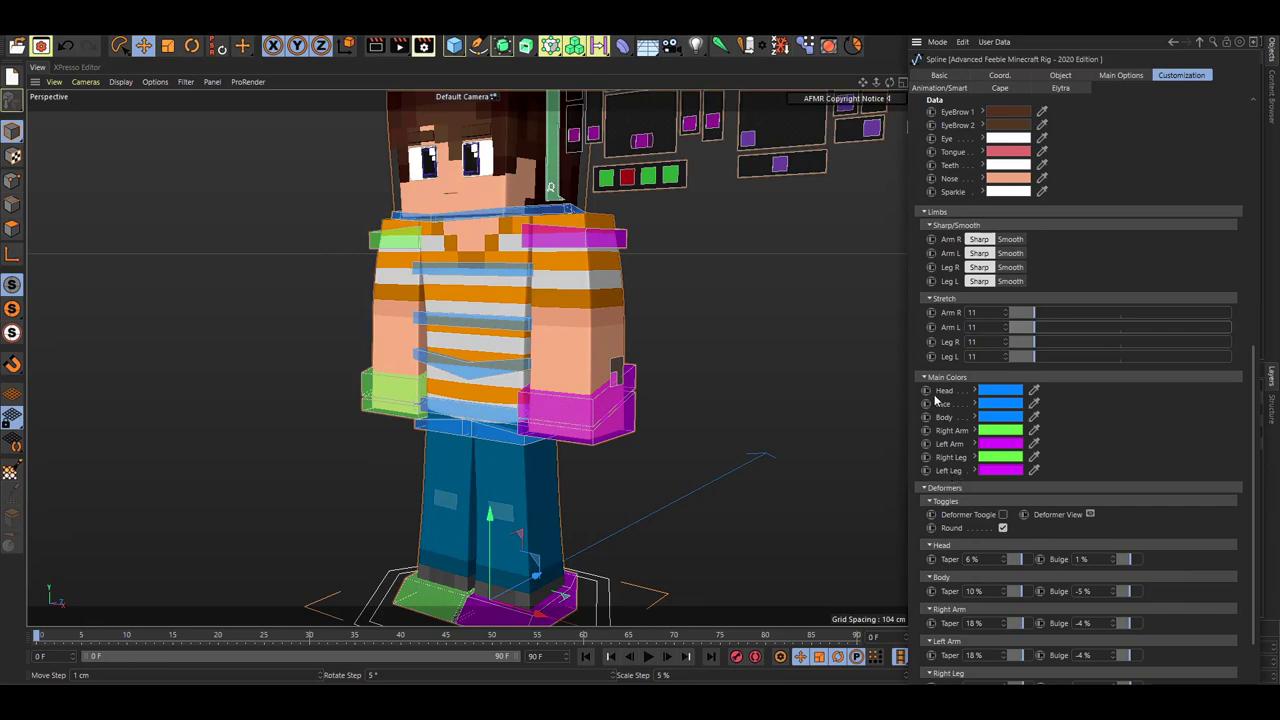
{"action": "scroll", "coordinate": [504, 311], "scroll_direction": "down", "scroll_amount": 1}
{"action": "middle_click_drag", "start_coordinate": [597, 314], "coordinate": [513, 333], "text": "alt"}
{"action": "middle_click_drag", "start_coordinate": [455, 304], "coordinate": [480, 292], "text": "alt"}
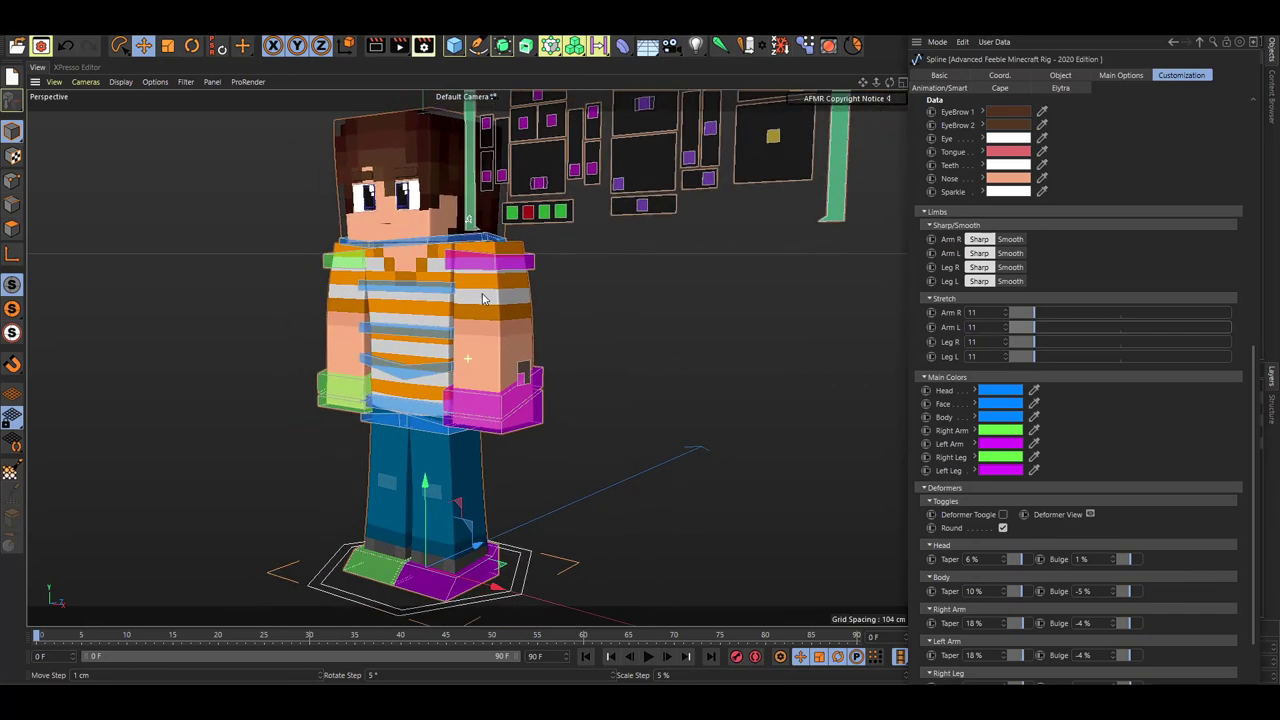
{"action": "left_click_drag", "start_coordinate": [445, 289], "coordinate": [467, 285], "text": "alt"}
{"action": "scroll", "coordinate": [470, 286], "scroll_direction": "down", "scroll_amount": 3}
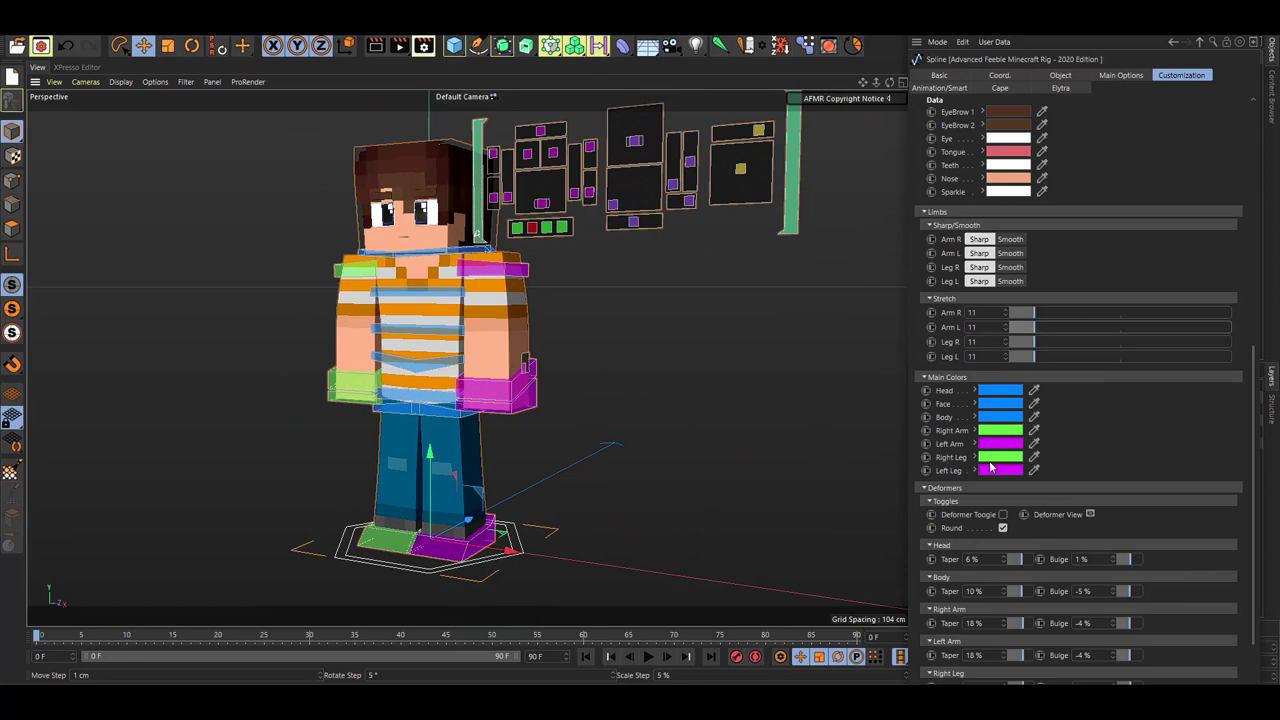
{"action": "middle_click_drag", "start_coordinate": [814, 391], "coordinate": [585, 357], "text": "alt"}
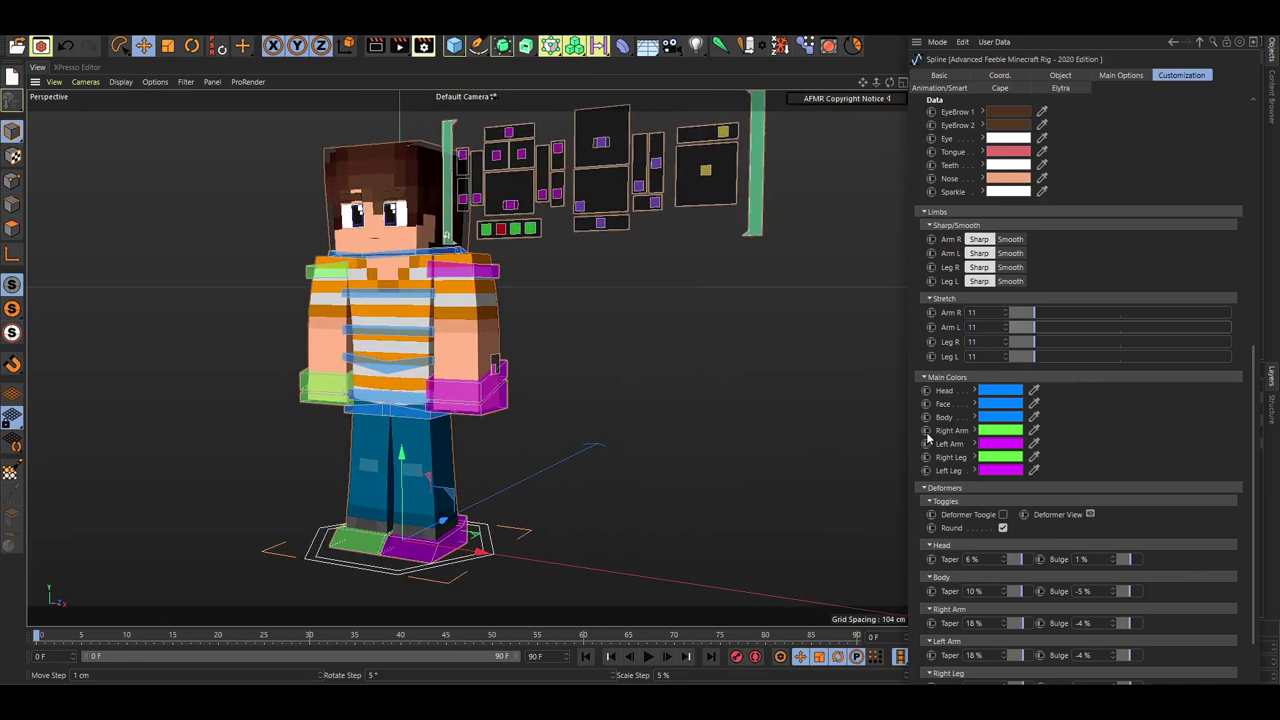
{"action": "scroll", "coordinate": [948, 437], "scroll_direction": "down", "scroll_amount": 2}
{"action": "scroll", "coordinate": [525, 330], "scroll_direction": "up", "scroll_amount": 4}
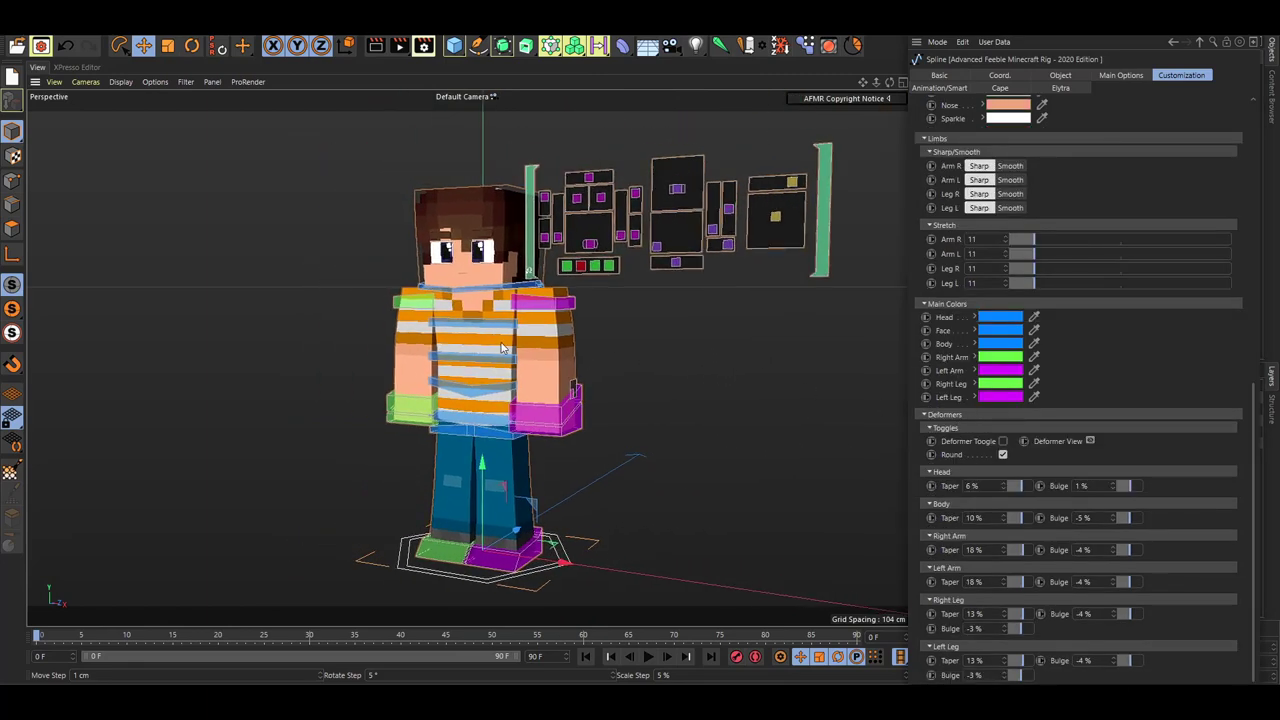
Step: Switch the Deformer Toggle on and off repeatedly to compare the character's body shape with and without the deformers
{"action": "left_click_drag", "start_coordinate": [523, 331], "coordinate": [430, 170], "text": "alt"}
{"action": "left_click", "coordinate": [1003, 443]}
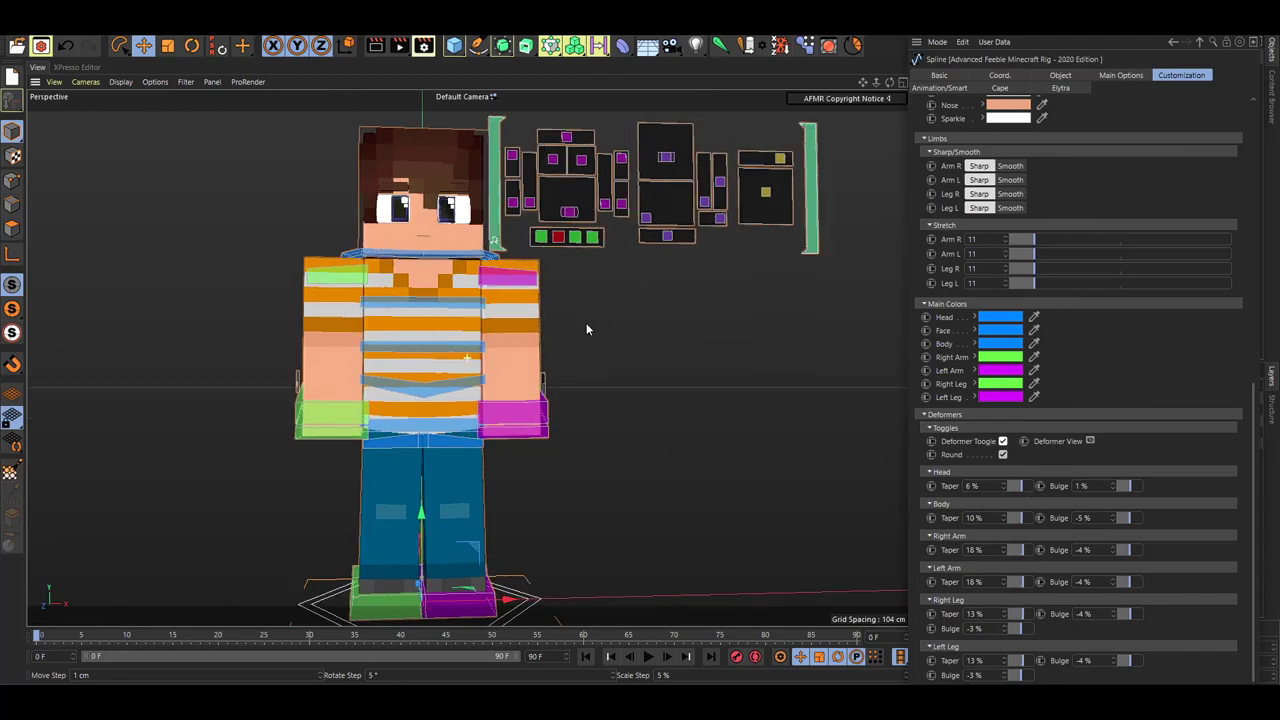
{"action": "left_click_drag", "start_coordinate": [586, 323], "coordinate": [450, 345], "text": "alt"}
{"action": "left_click", "coordinate": [1003, 443]}
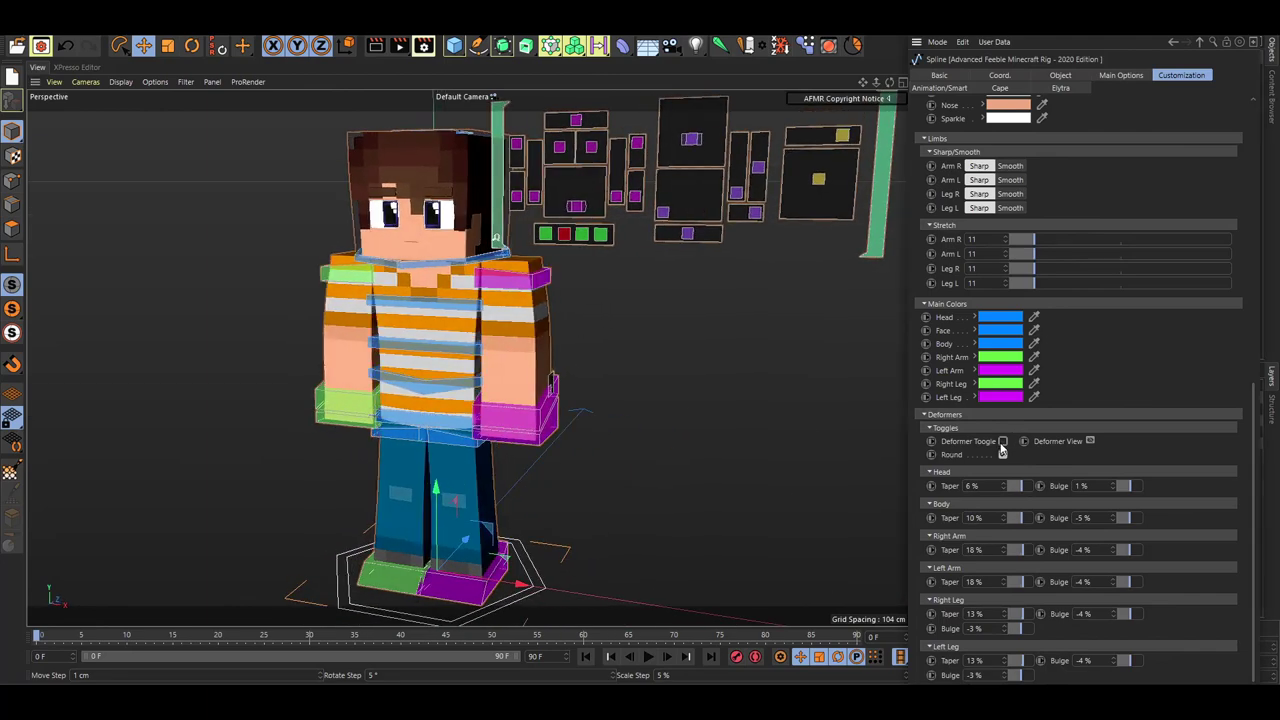
{"action": "left_click", "coordinate": [1003, 443]}
{"action": "left_click", "coordinate": [1003, 443]}
{"action": "left_click", "coordinate": [1003, 443]}
{"action": "left_click", "coordinate": [1003, 443]}
{"action": "left_click", "coordinate": [1003, 443]}
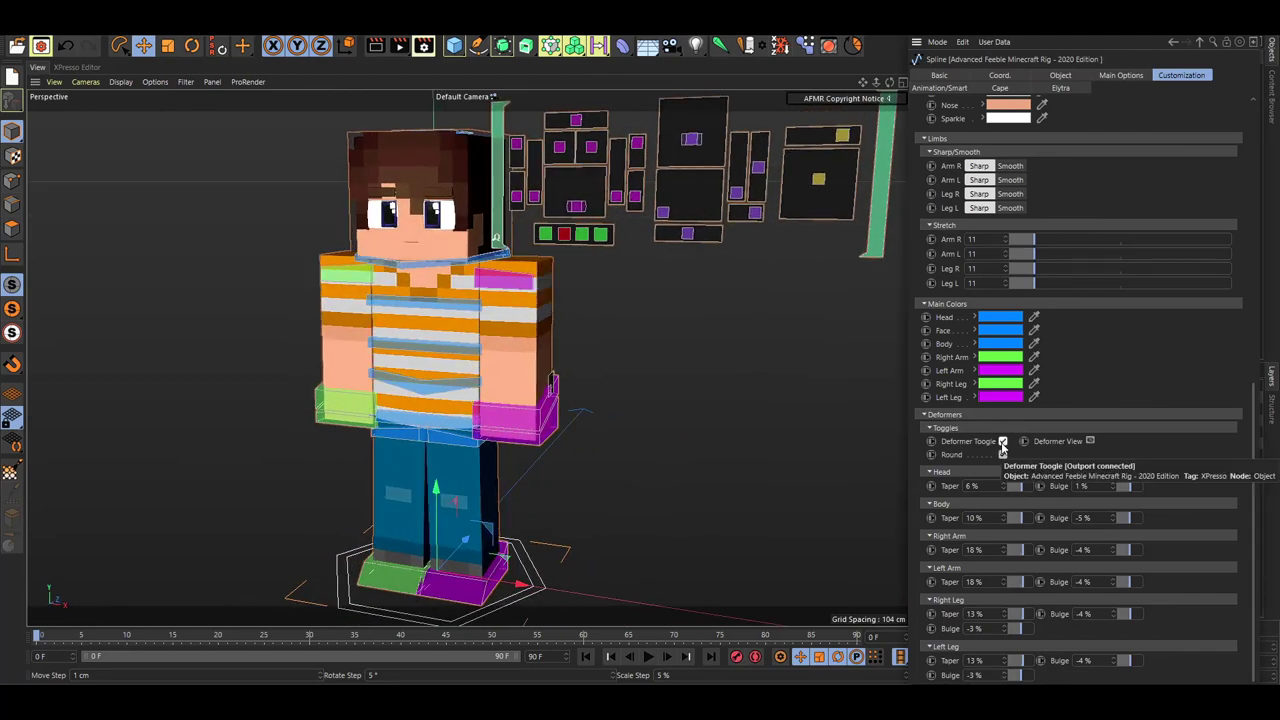
{"action": "left_click", "coordinate": [1002, 455]}
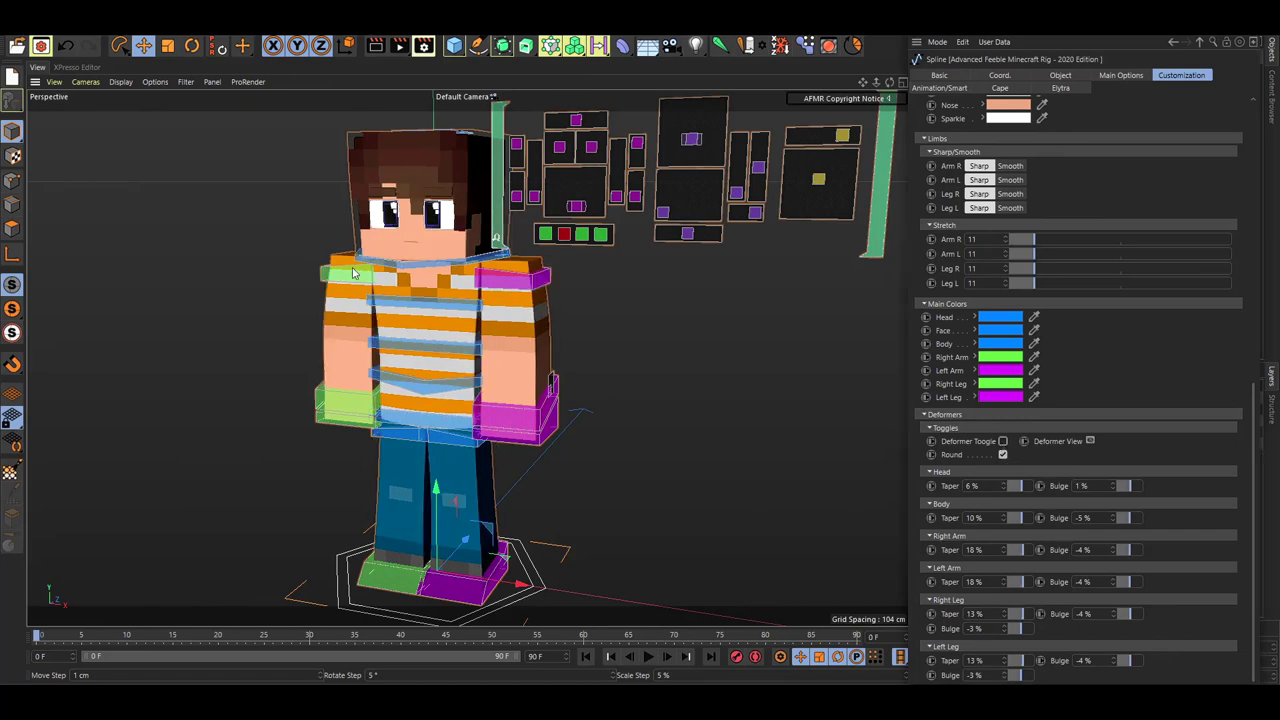
Step: Toggle the Round deformer option while inspecting the left arm's edges up close, leaving Round off
{"action": "middle_click_drag", "start_coordinate": [500, 298], "coordinate": [523, 405], "text": "alt"}
{"action": "left_click_drag", "start_coordinate": [522, 404], "coordinate": [470, 322], "text": "alt"}
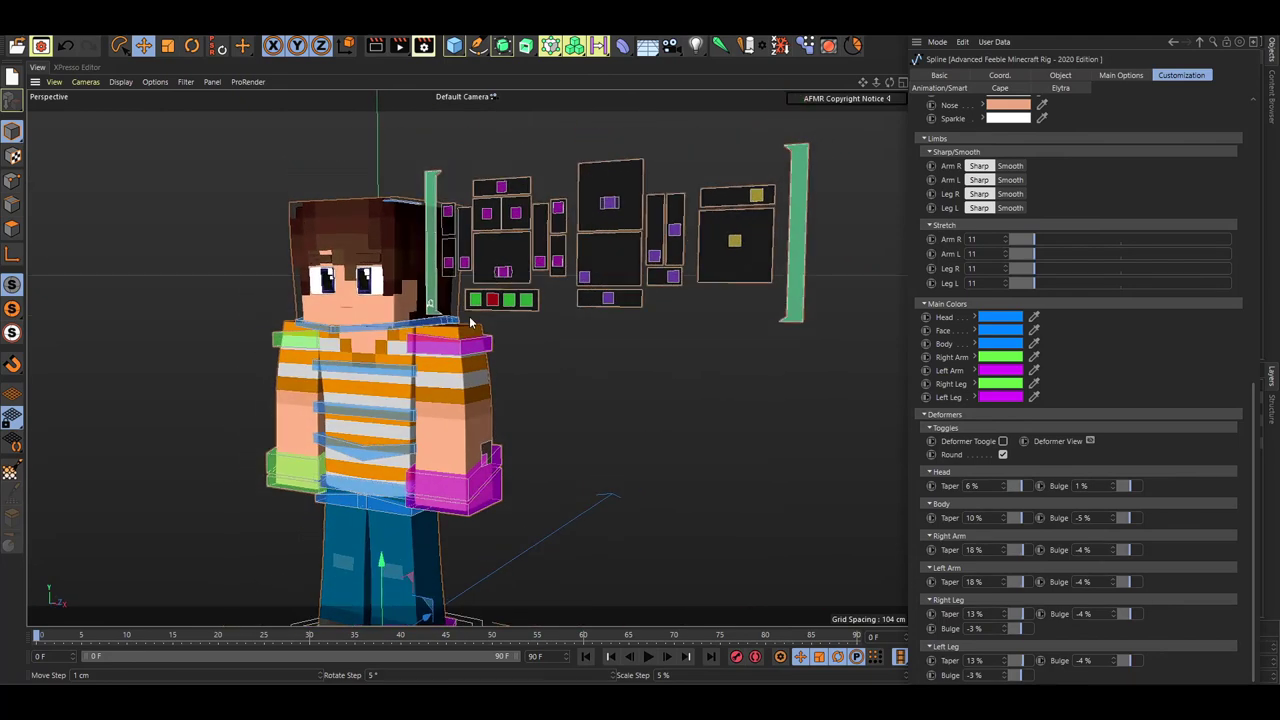
{"action": "right_click_drag", "start_coordinate": [417, 474], "coordinate": [554, 397], "text": "alt"}
{"action": "left_click_drag", "start_coordinate": [554, 397], "coordinate": [492, 389], "text": "alt"}
{"action": "right_click_drag", "start_coordinate": [497, 389], "coordinate": [555, 364], "text": "alt"}
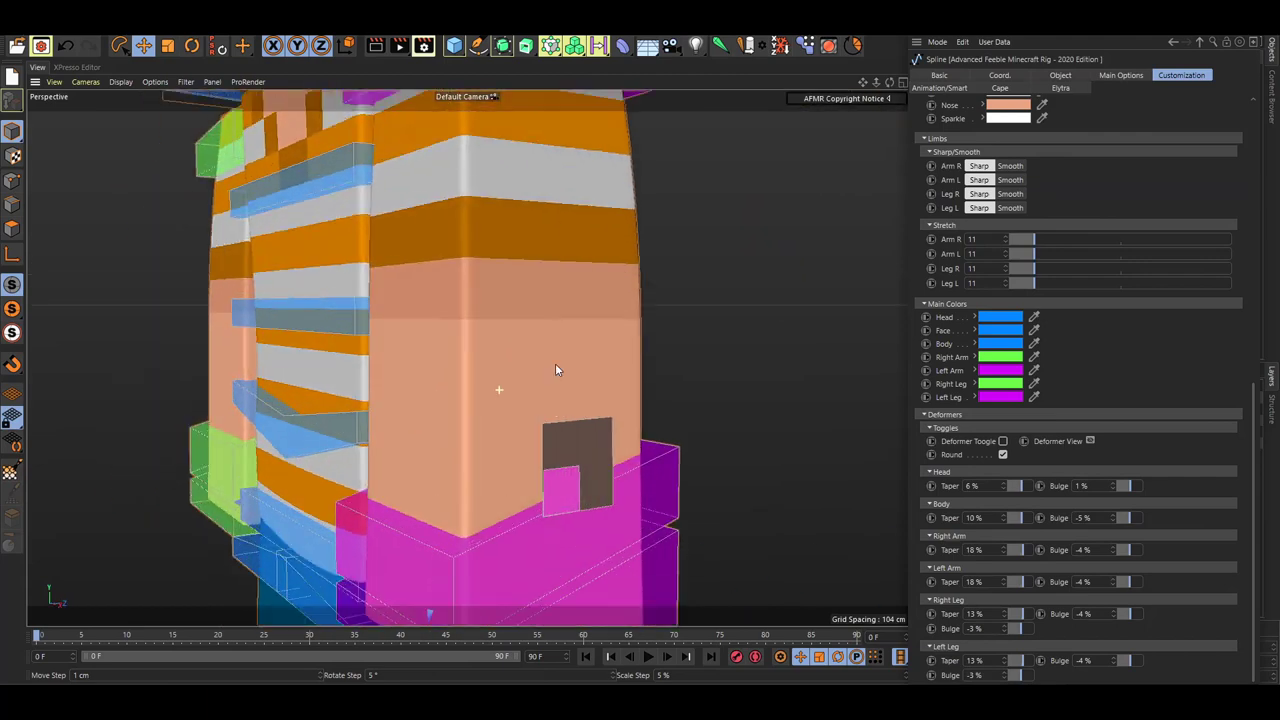
{"action": "left_click_drag", "start_coordinate": [540, 380], "coordinate": [527, 348], "text": "alt"}
{"action": "middle_click_drag", "start_coordinate": [502, 435], "coordinate": [501, 367], "text": "alt"}
{"action": "mouse_move", "coordinate": [430, 317]}
{"action": "left_mouse_down", "text": "alt"}
{"action": "mouse_move", "coordinate": [511, 272]}
{"action": "mouse_move", "coordinate": [448, 306]}
{"action": "left_mouse_up", "text": "alt"}
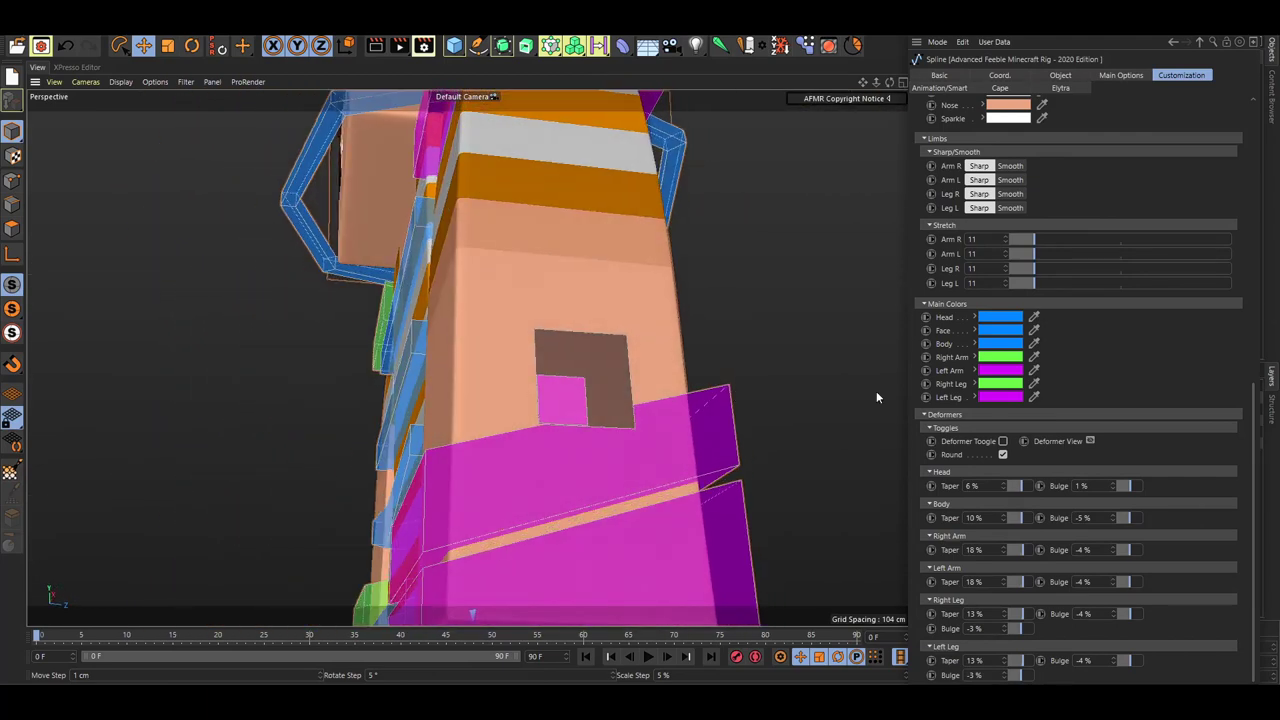
{"action": "left_click", "coordinate": [1003, 455]}
{"action": "left_click_drag", "start_coordinate": [661, 363], "coordinate": [716, 367], "text": "alt"}
{"action": "left_click", "coordinate": [1002, 457]}
{"action": "left_click", "coordinate": [1002, 457]}
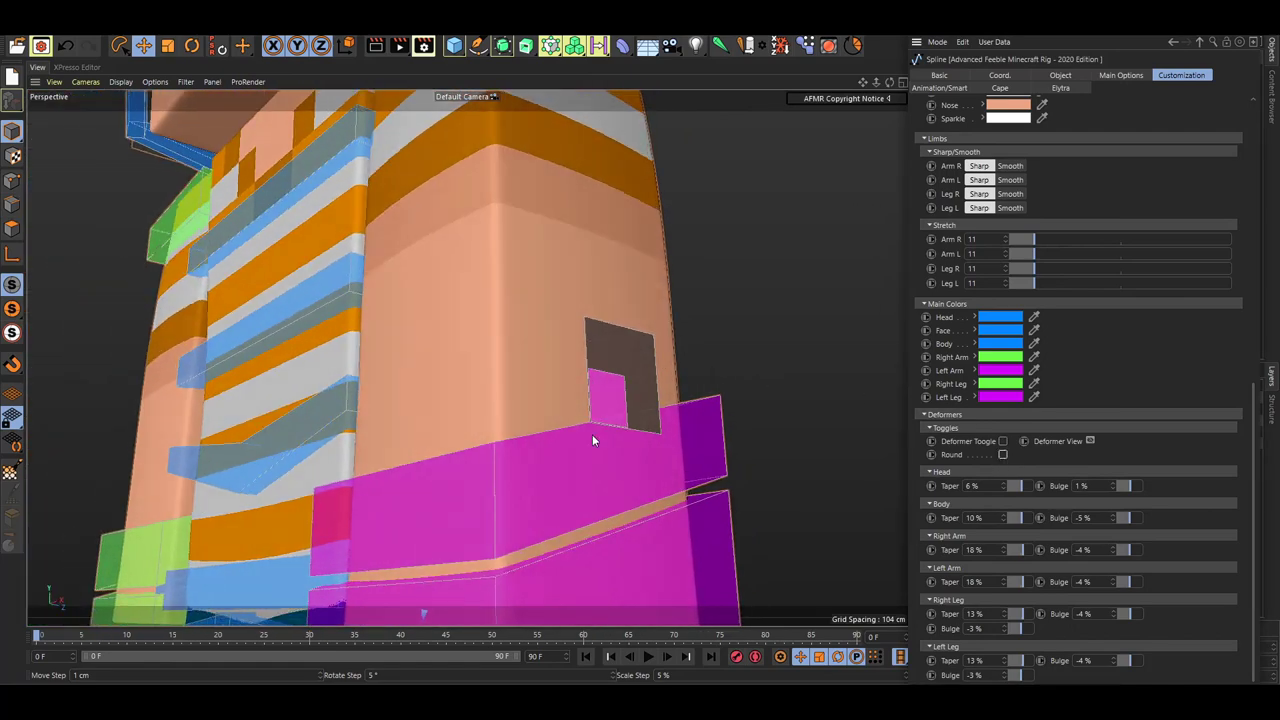
Step: Turn on Deformer View to inspect the deformer cages around the character, and turn it off again
{"action": "scroll", "coordinate": [592, 434], "scroll_direction": "down", "scroll_amount": 5}
{"action": "middle_click_drag", "start_coordinate": [670, 411], "coordinate": [669, 278], "text": "alt"}
{"action": "left_click_drag", "start_coordinate": [668, 283], "coordinate": [425, 381], "text": "alt"}
{"action": "left_click", "coordinate": [412, 371]}
{"action": "left_click_drag", "start_coordinate": [416, 451], "coordinate": [378, 436]}
{"action": "right_click_drag", "start_coordinate": [378, 540], "coordinate": [445, 499], "text": "alt"}
{"action": "left_click_drag", "start_coordinate": [444, 499], "coordinate": [372, 482], "text": "alt"}
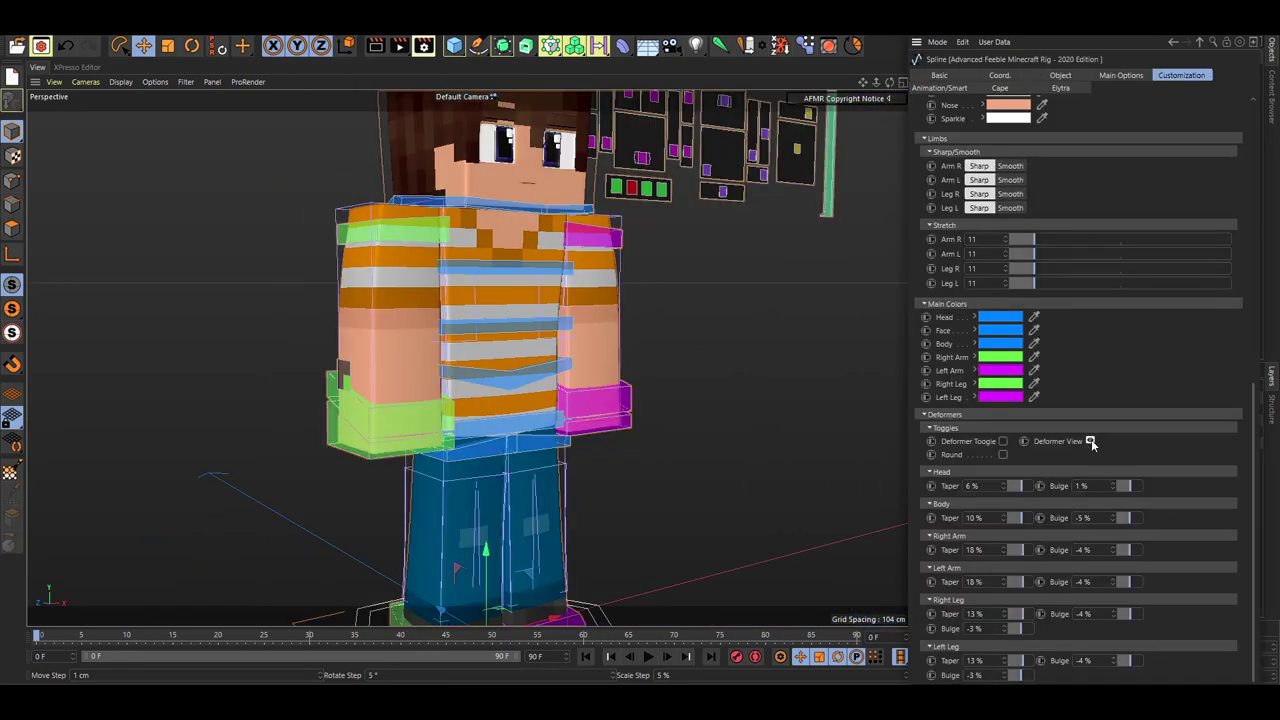
{"action": "scroll", "coordinate": [634, 343], "scroll_direction": "down", "scroll_amount": 4}
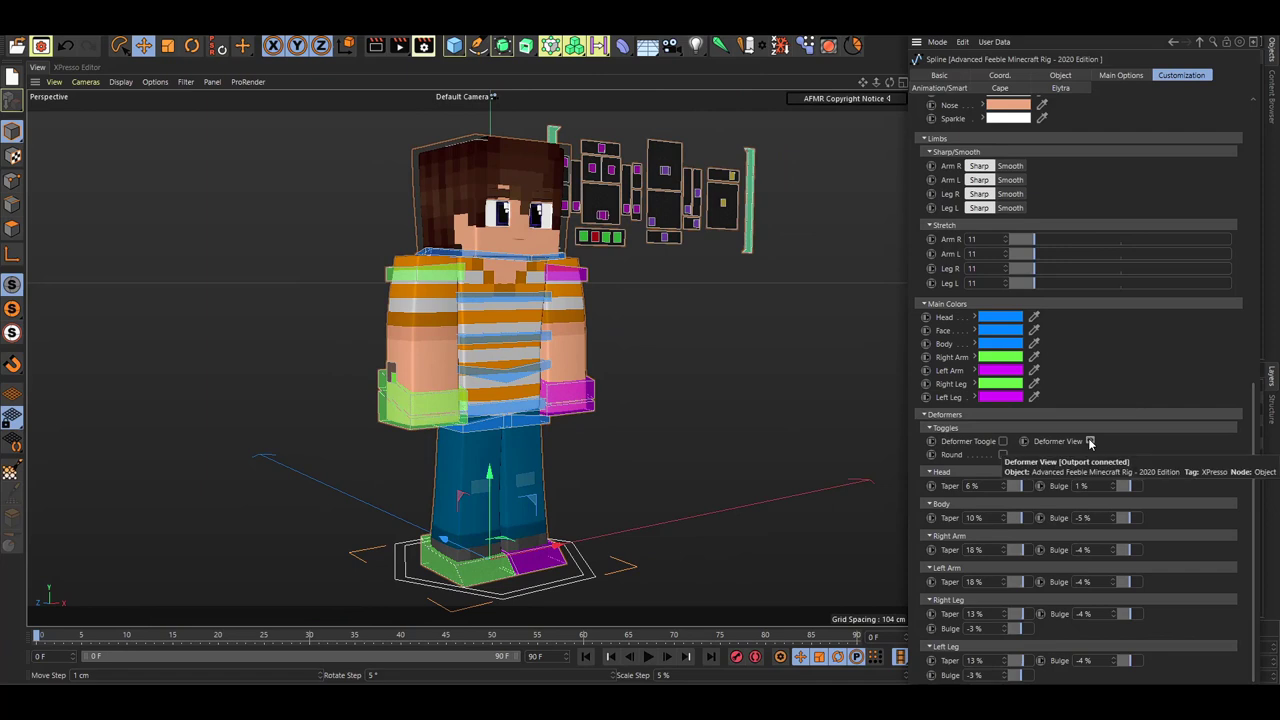
{"action": "left_click", "coordinate": [1090, 441]}
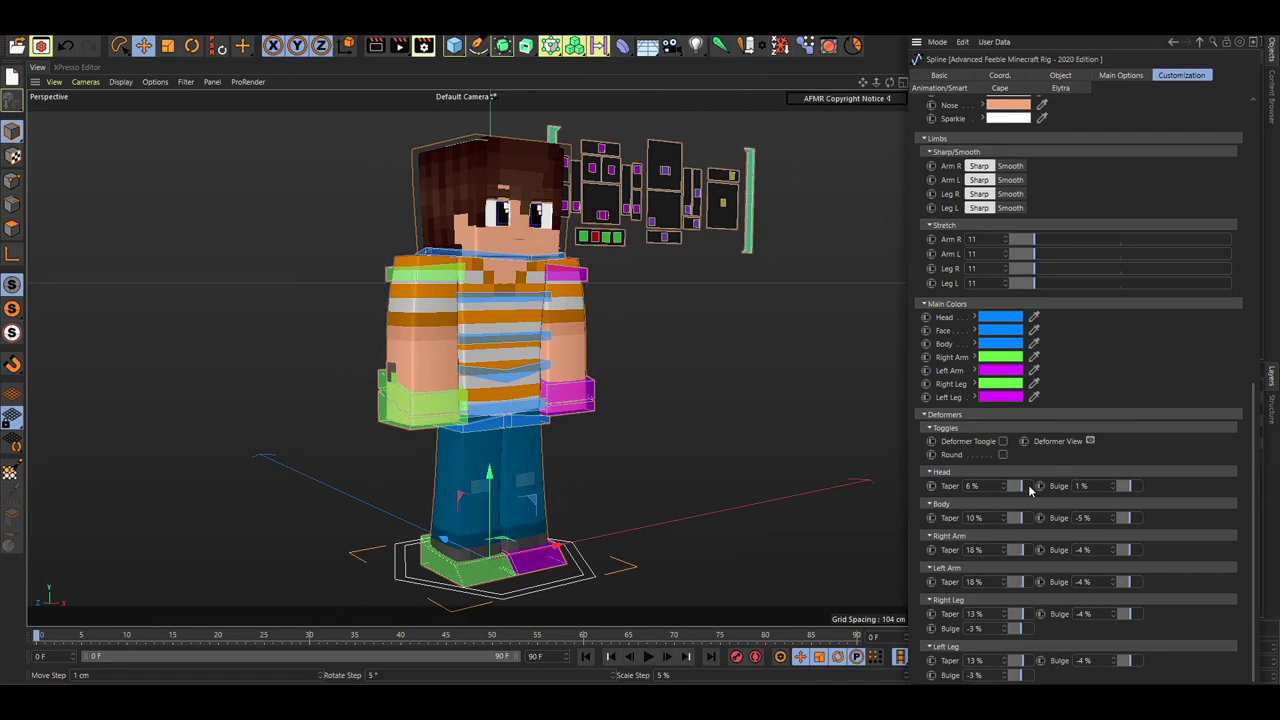
Step: Try extreme Taper values in the deformer settings, including -100 % for Right Leg, and undo the changes
{"action": "left_click_drag", "start_coordinate": [1028, 486], "coordinate": [1002, 610]}
{"action": "left_click", "coordinate": [1016, 519]}
{"action": "key", "text": "ctrl+z"}
{"action": "key", "text": "ctrl+z"}
{"action": "key", "text": "ctrl+z"}
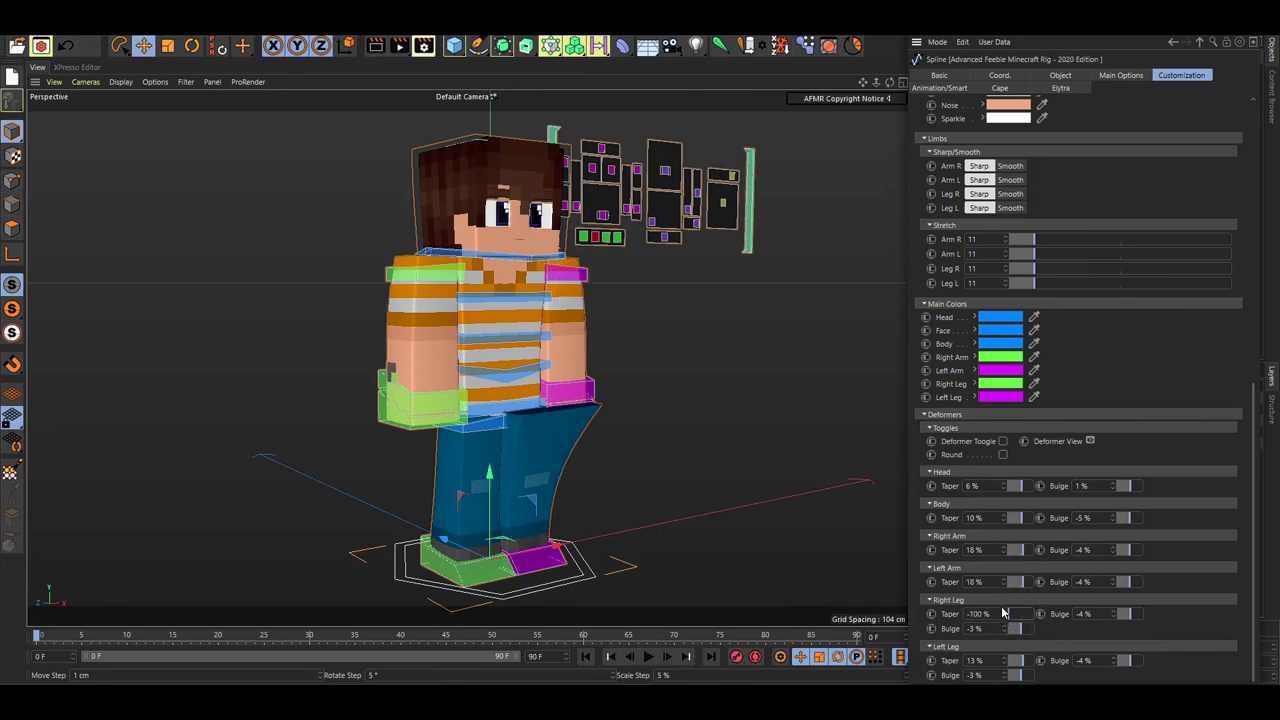
{"action": "key", "text": "ctrl+z"}
Step: Bend the right arm by raising its hand control, undo the move and clear the selection
{"action": "left_click", "coordinate": [683, 414]}
{"action": "left_click_drag", "start_coordinate": [683, 414], "coordinate": [587, 374], "text": "alt"}
{"action": "left_click_drag", "start_coordinate": [478, 400], "coordinate": [403, 330], "text": "alt"}
{"action": "left_click", "coordinate": [366, 433]}
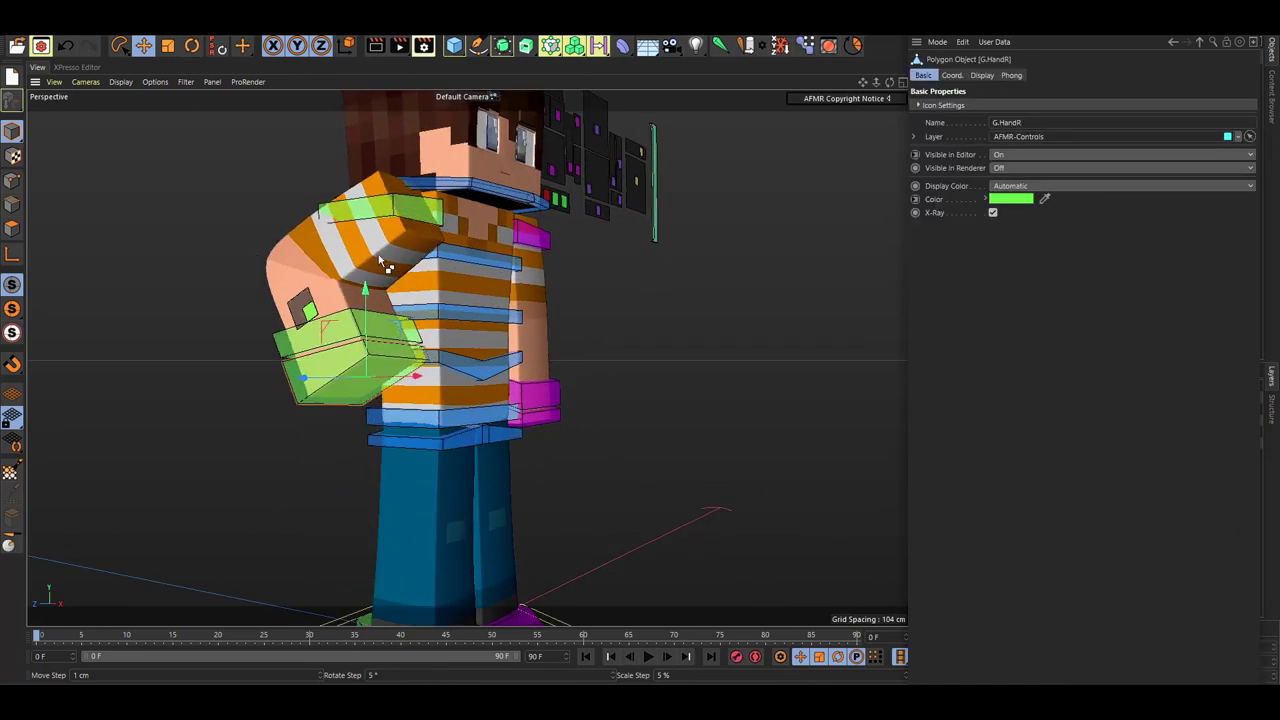
{"action": "key", "text": "ctrl+z"}
{"action": "left_click", "coordinate": [204, 268]}
{"action": "scroll", "coordinate": [337, 298], "scroll_direction": "down", "scroll_amount": 3}
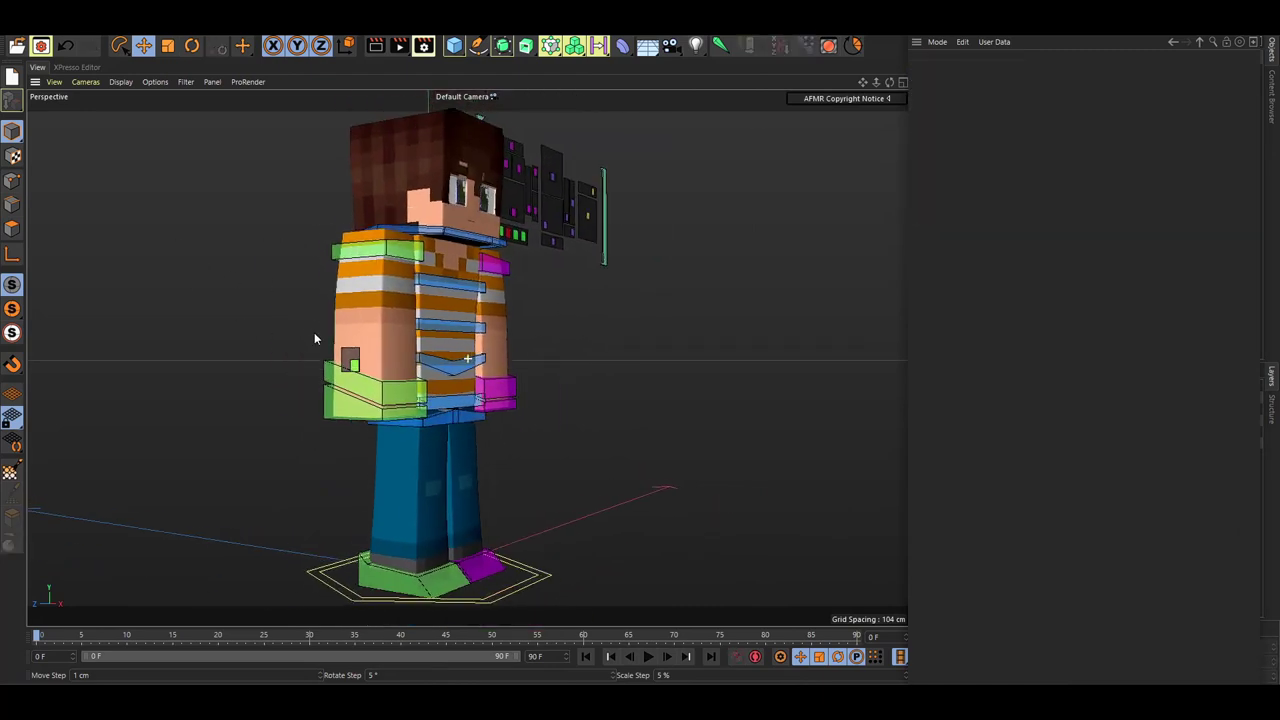
Step: Move the Attributes window off the object list and expand the rig's Mesh group down to the S.ArmR deformers
{"action": "middle_click_drag", "start_coordinate": [314, 334], "coordinate": [282, 316], "text": "alt"}
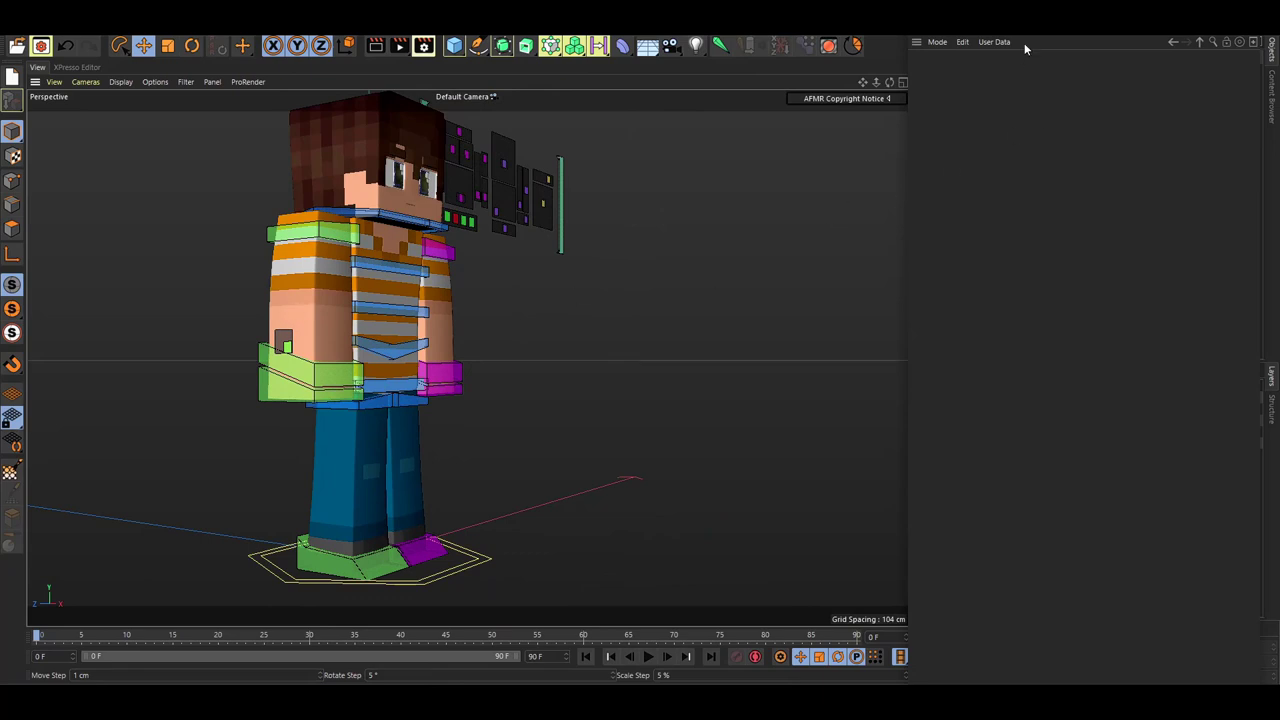
{"action": "left_click_drag", "start_coordinate": [1088, 36], "coordinate": [660, 406]}
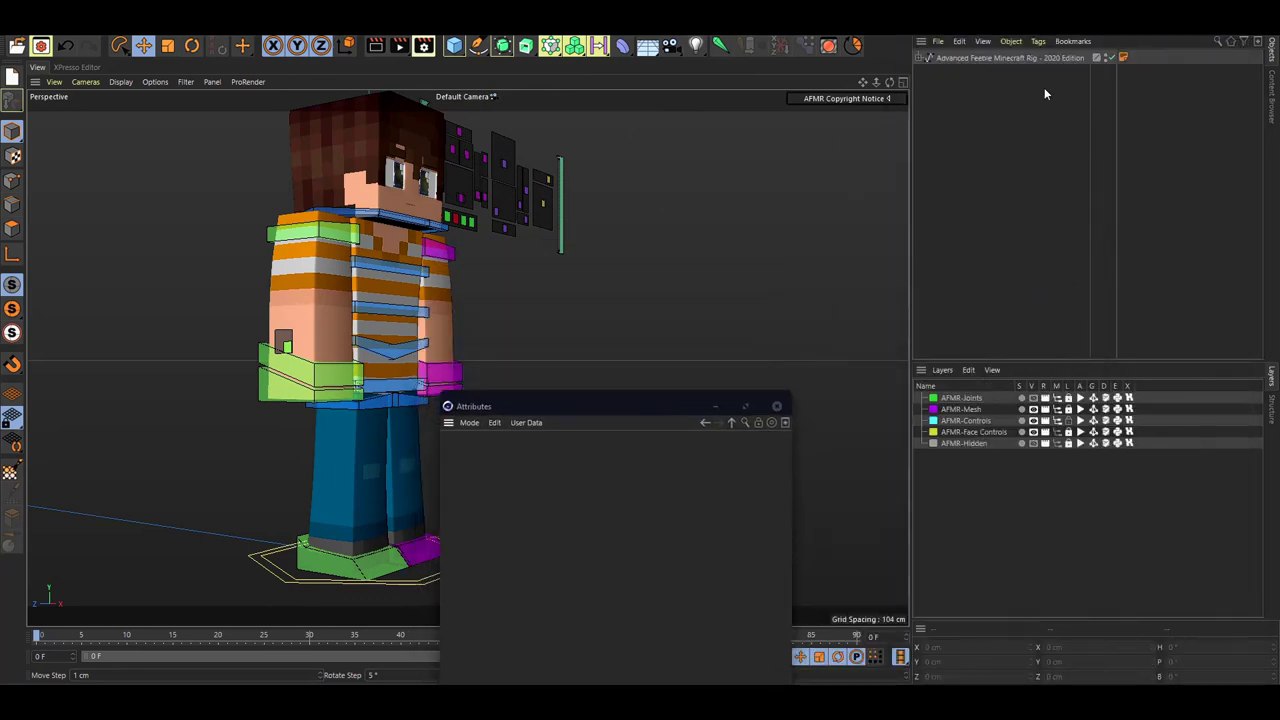
{"action": "left_click", "coordinate": [1000, 58]}
{"action": "left_click", "coordinate": [924, 57]}
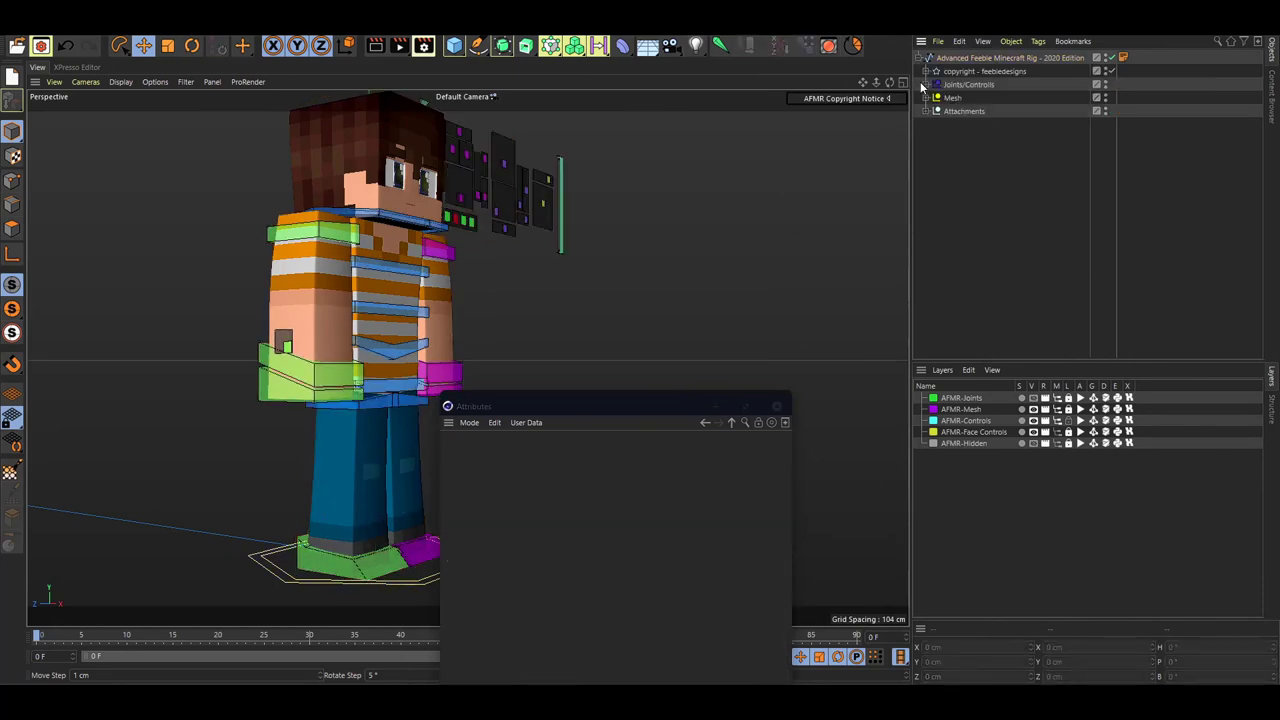
{"action": "left_click", "coordinate": [926, 97]}
{"action": "left_click", "coordinate": [933, 124]}
{"action": "left_click", "coordinate": [940, 137]}
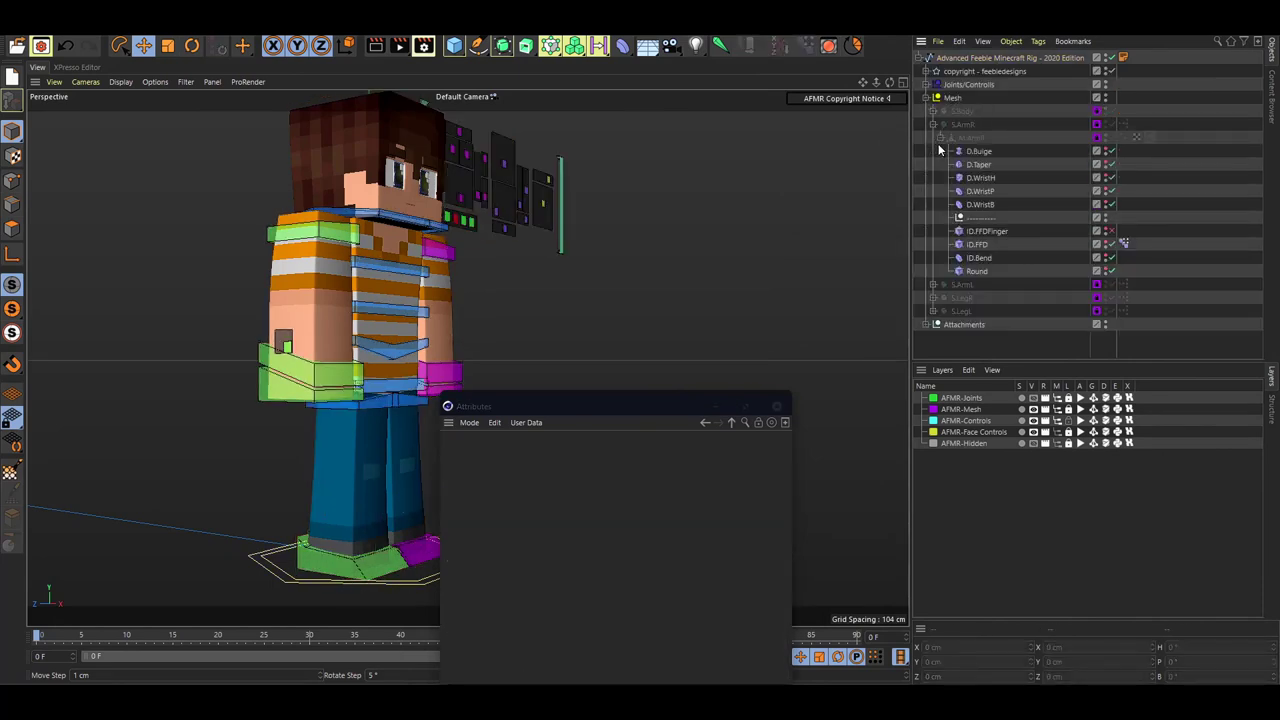
Step: Inspect the right arm's deformers, including D.Bulge, ID.FFDFinger, the D.Wrist objects and Round
{"action": "left_click", "coordinate": [984, 217]}
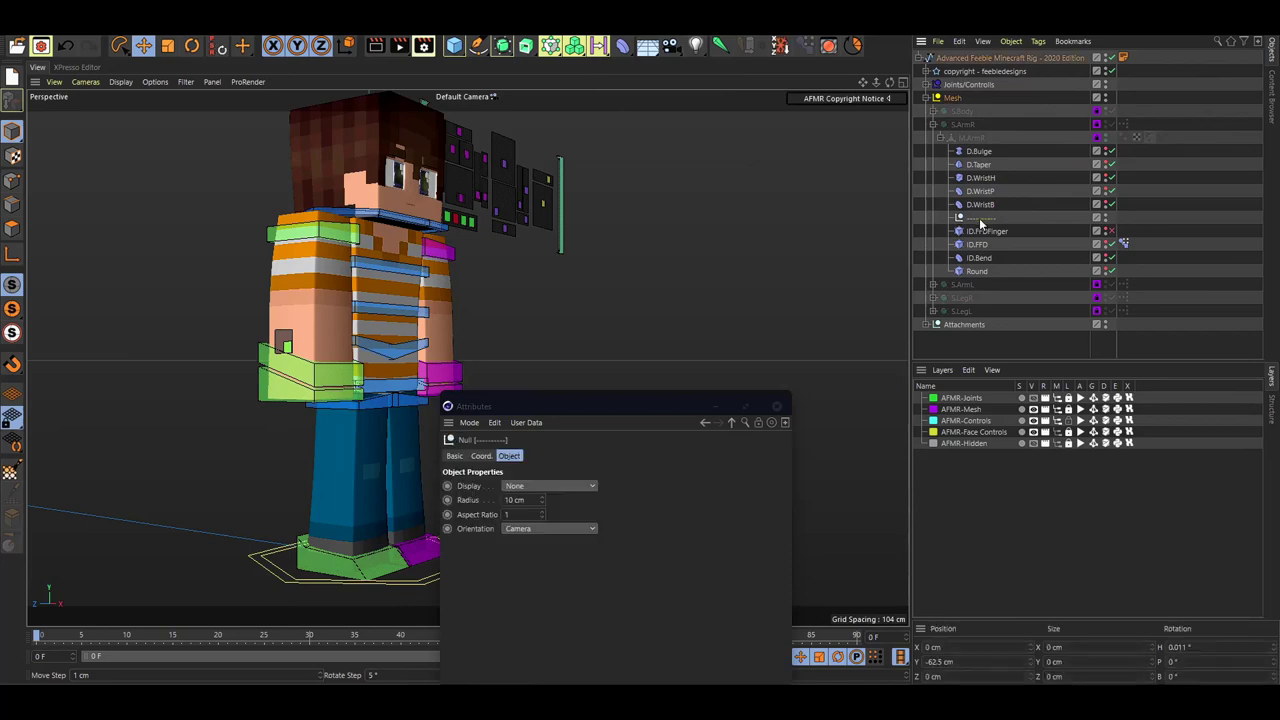
{"action": "left_click", "coordinate": [979, 152]}
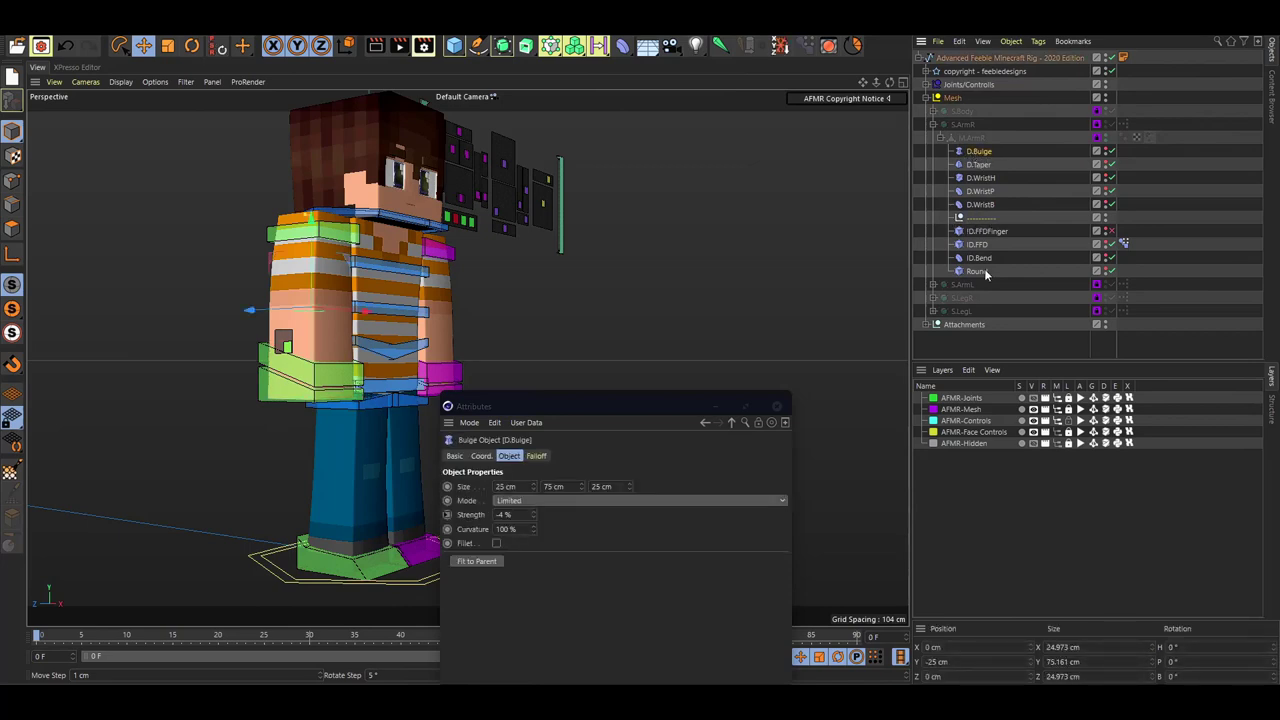
{"action": "left_click", "coordinate": [985, 231]}
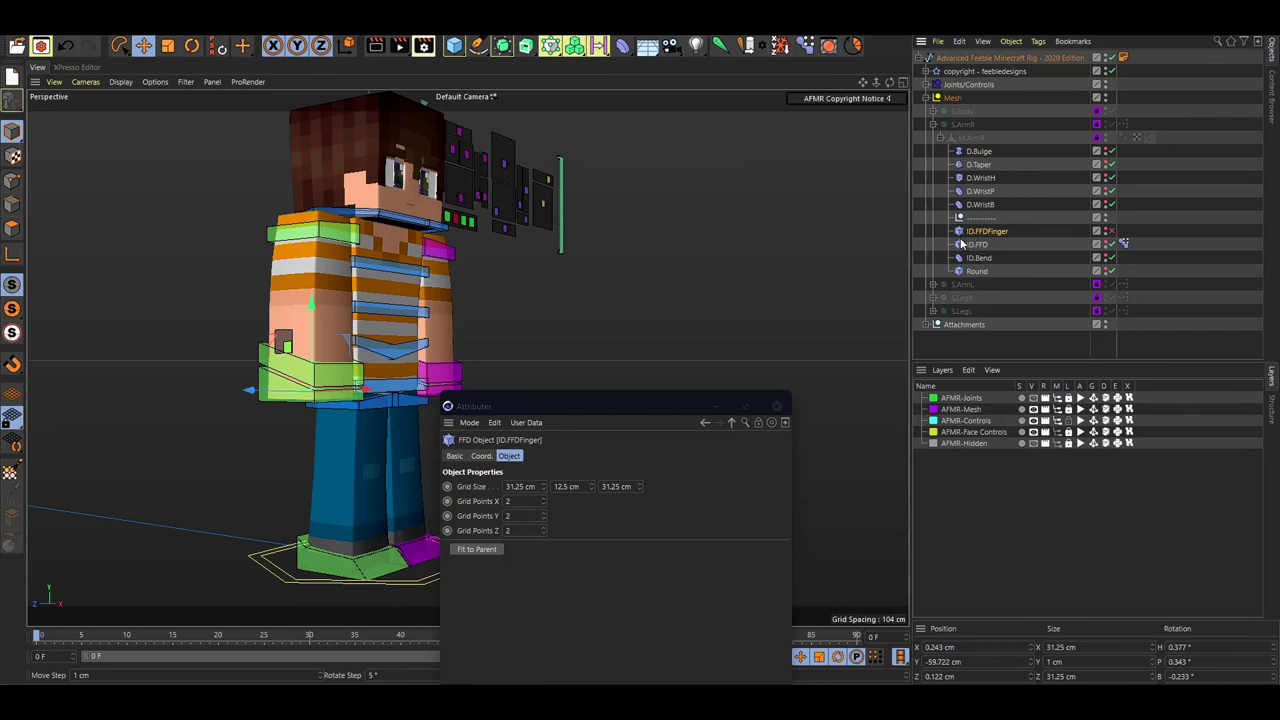
{"action": "left_click", "coordinate": [982, 178]}
{"action": "left_click", "coordinate": [981, 191]}
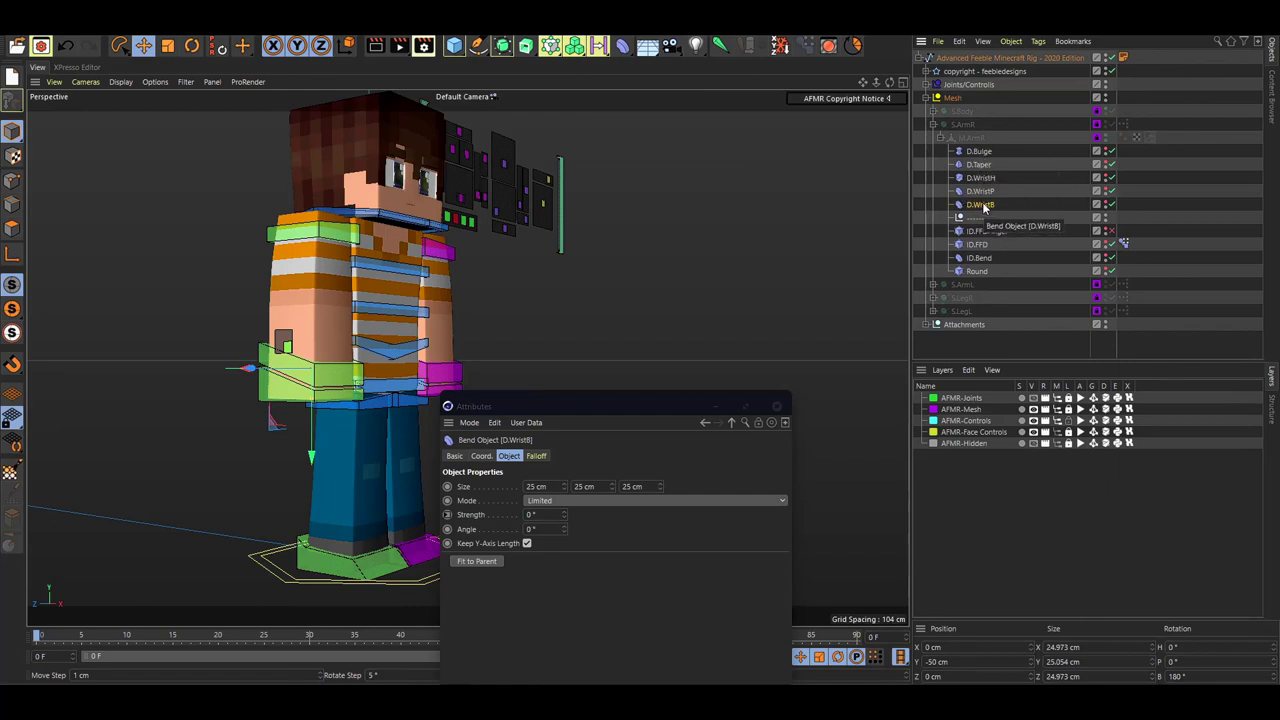
{"action": "left_click", "coordinate": [977, 271]}
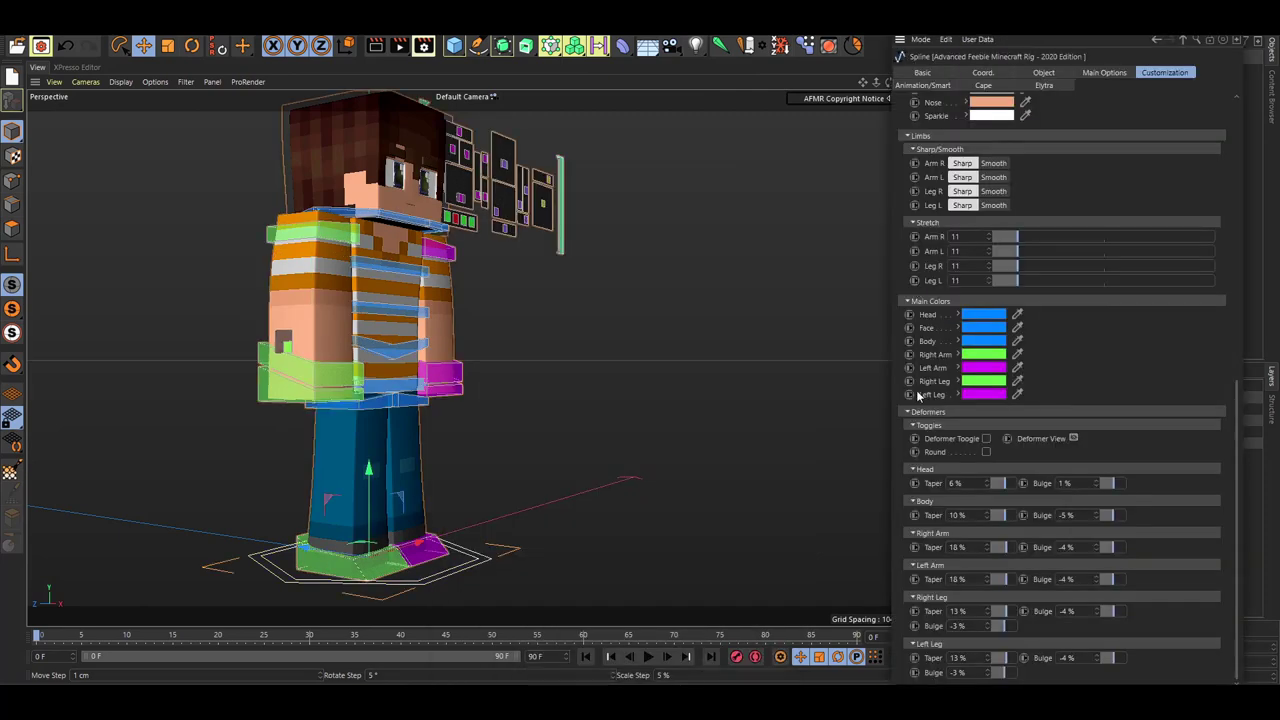
Step: Review the rig's Customization settings from Subdivisions down to Deformers and open the Animation/Smart settings
{"action": "scroll", "coordinate": [918, 400], "scroll_direction": "up", "scroll_amount": 10}
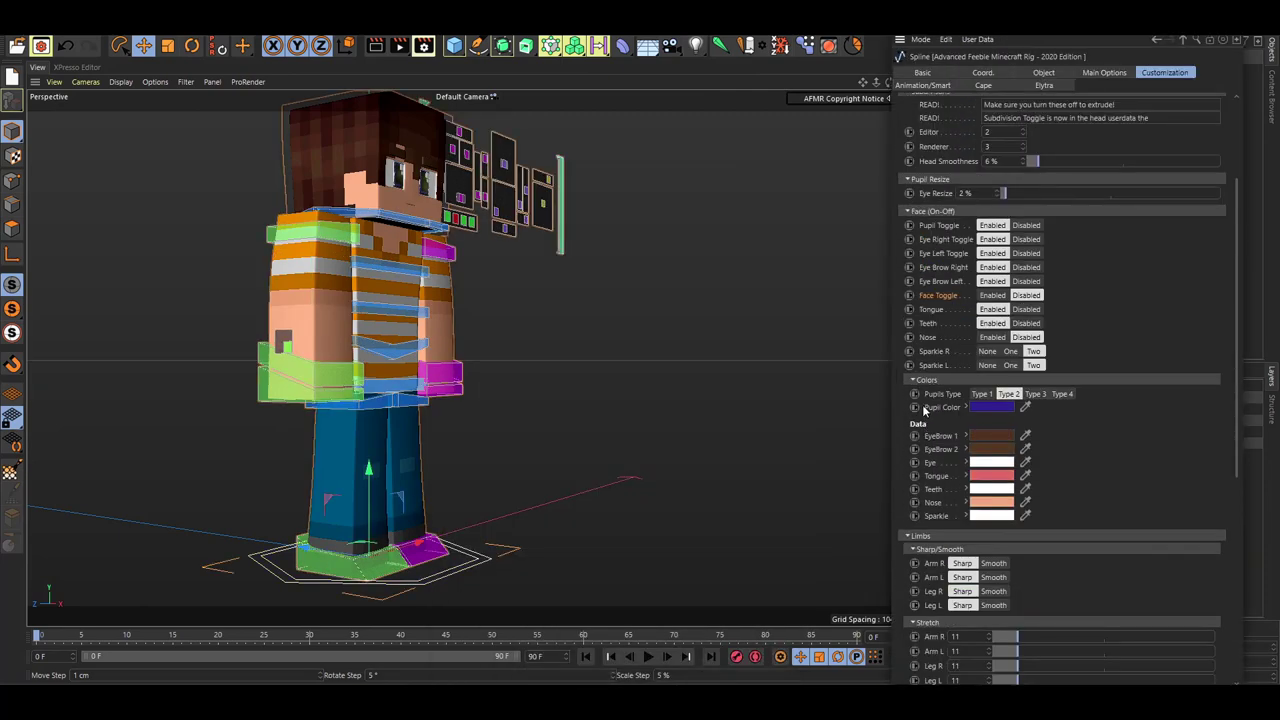
{"action": "scroll", "coordinate": [964, 335], "scroll_direction": "down", "scroll_amount": 10}
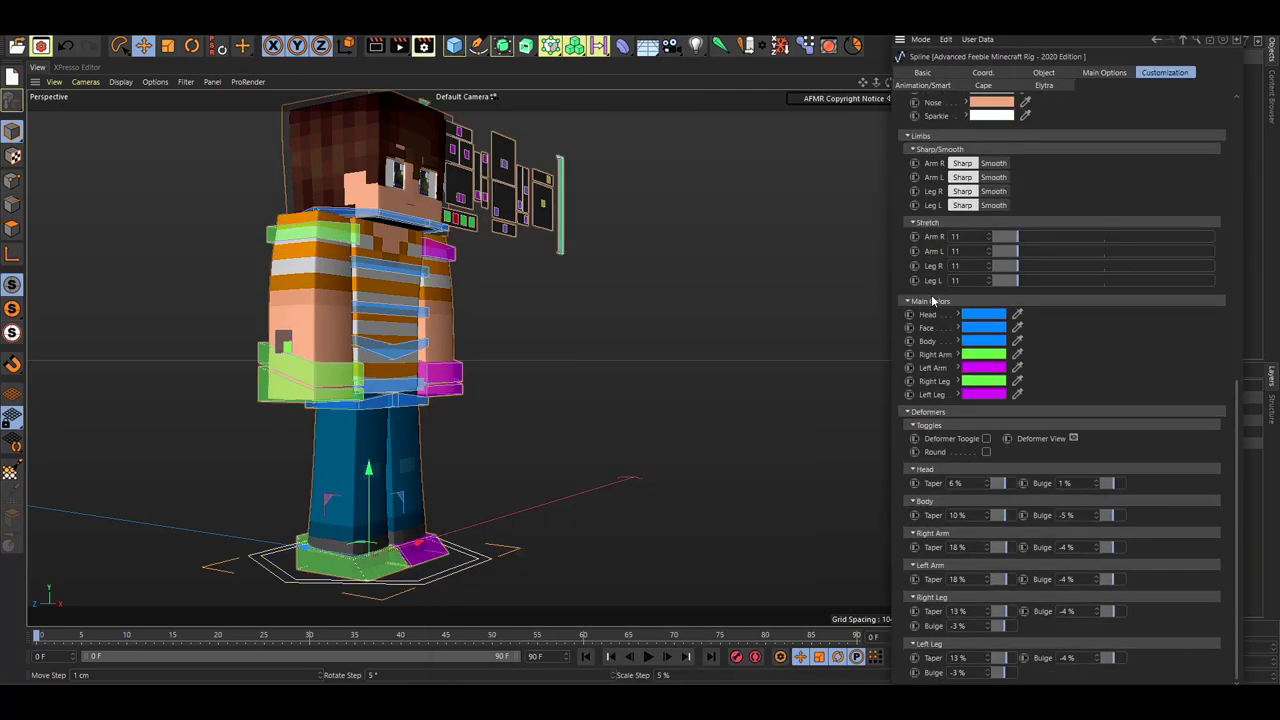
{"action": "scroll", "coordinate": [932, 291], "scroll_direction": "up", "scroll_amount": 10}
{"action": "scroll", "coordinate": [931, 288], "scroll_direction": "down", "scroll_amount": 5}
{"action": "scroll", "coordinate": [931, 288], "scroll_direction": "up", "scroll_amount": 5}
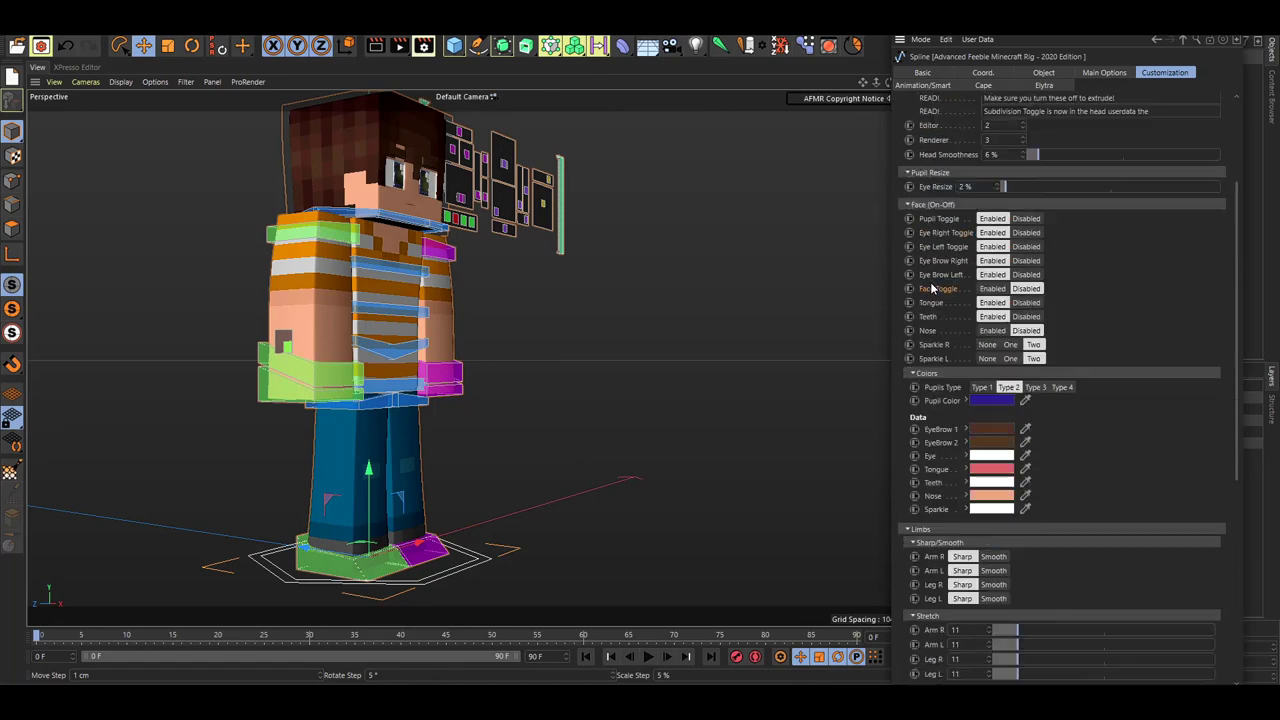
{"action": "scroll", "coordinate": [931, 288], "scroll_direction": "down", "scroll_amount": 5}
{"action": "scroll", "coordinate": [918, 187], "scroll_direction": "up", "scroll_amount": 5}
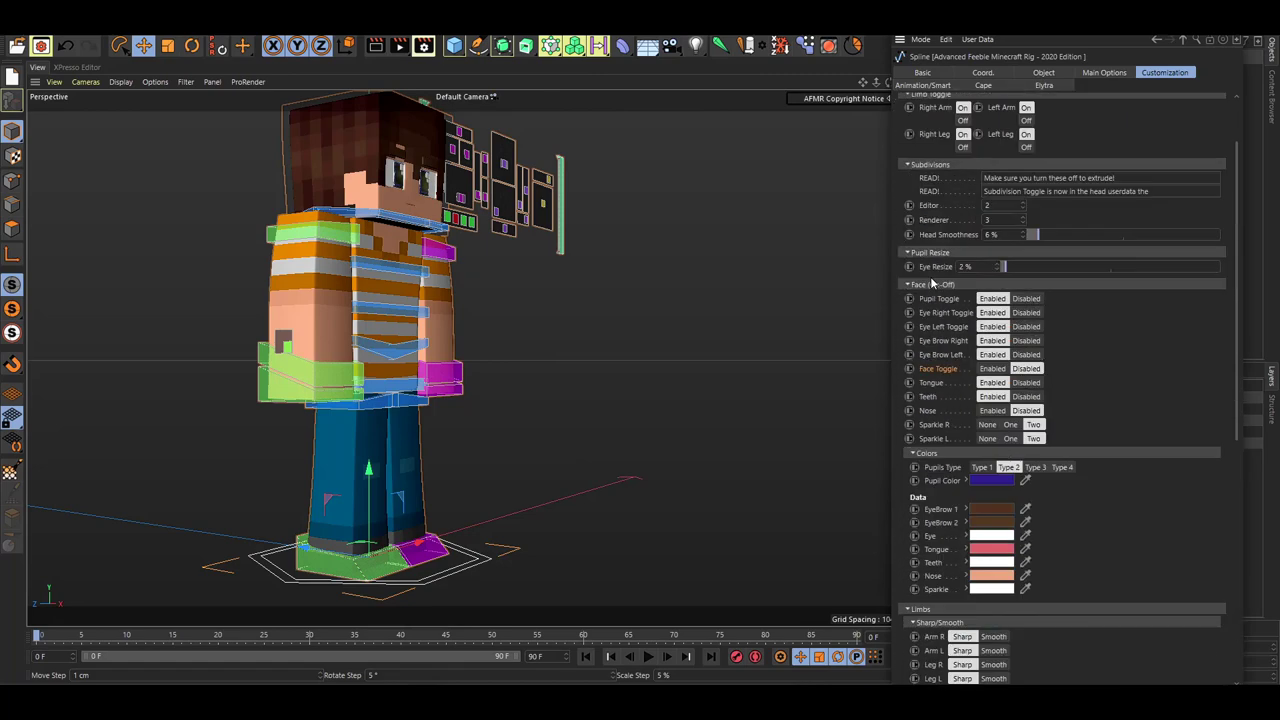
{"action": "left_click", "coordinate": [925, 86]}
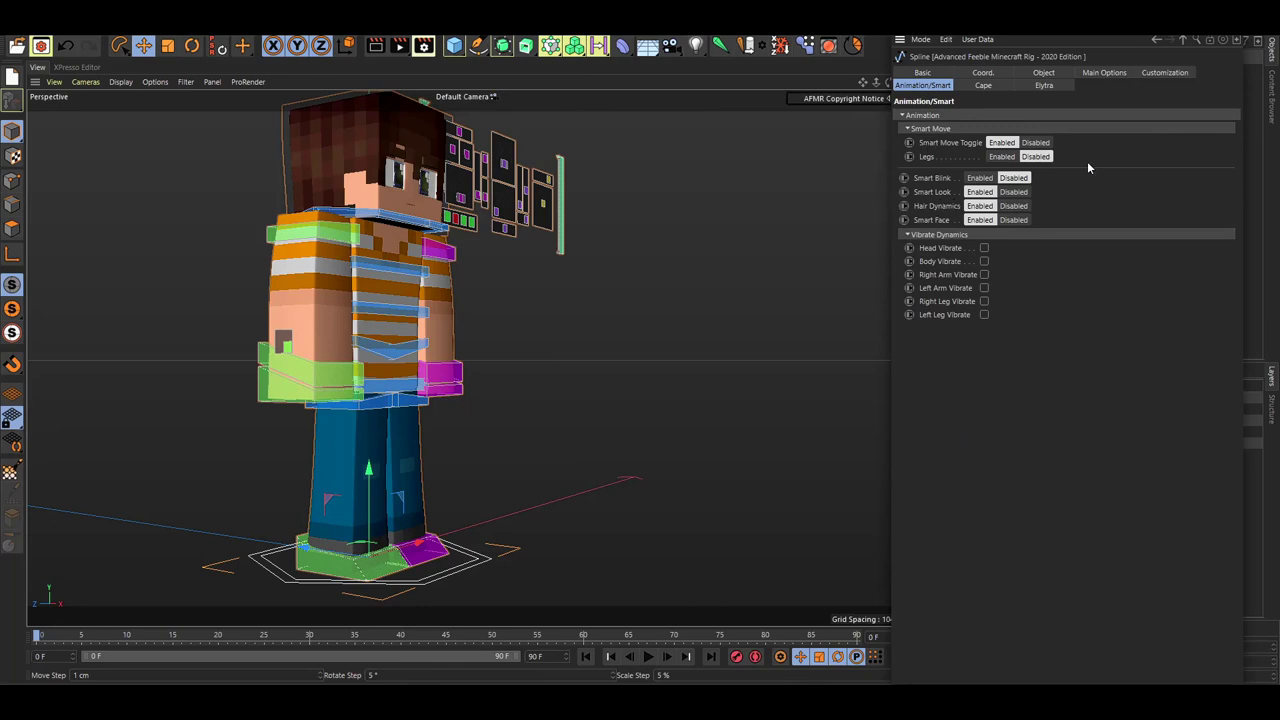
Step: Try the Smart Move reaction by raising the left hand control outward from the body, and undo the move
{"action": "left_click_drag", "start_coordinate": [728, 222], "coordinate": [568, 295], "text": "alt"}
{"action": "left_click_drag", "start_coordinate": [537, 405], "coordinate": [539, 360], "text": "alt"}
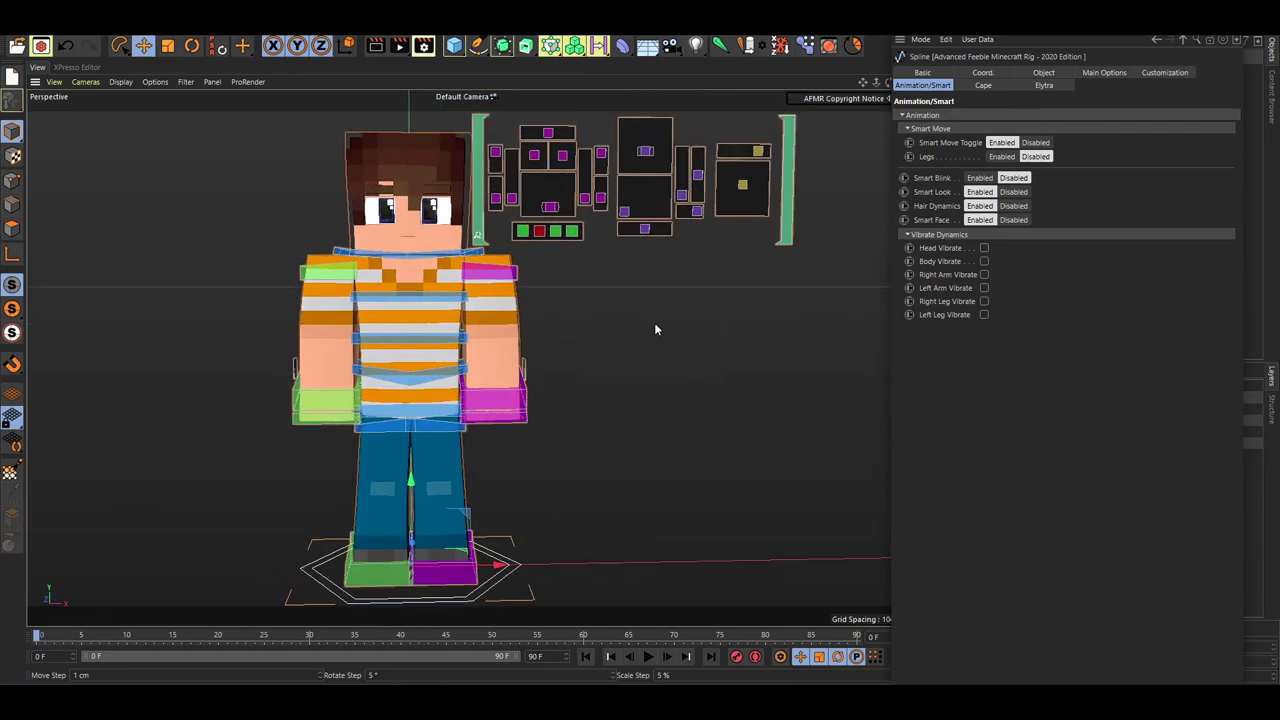
{"action": "left_click", "coordinate": [499, 420]}
{"action": "left_click_drag", "start_coordinate": [491, 440], "coordinate": [774, 279]}
{"action": "key", "text": "ctrl+z"}
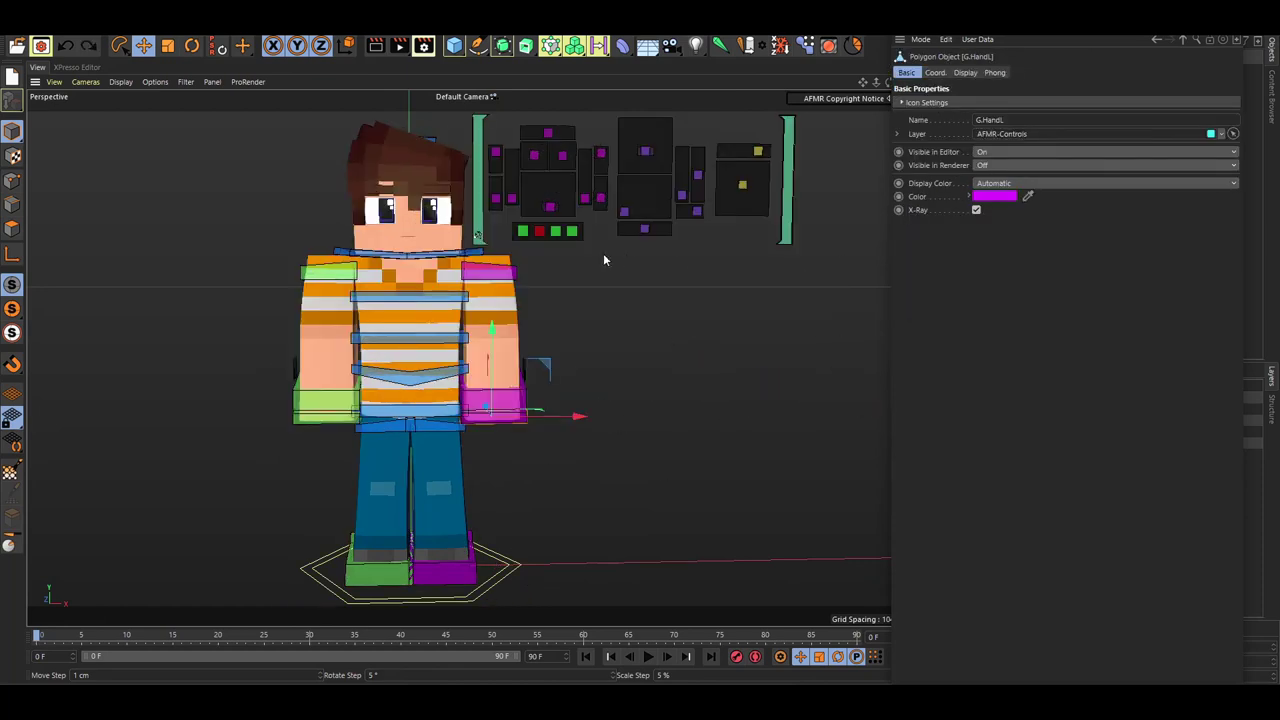
Step: Switch off the third and fourth toggle controls below the face board, including C.Subdivision Head
{"action": "left_click", "coordinate": [555, 234]}
{"action": "left_click", "coordinate": [573, 235]}
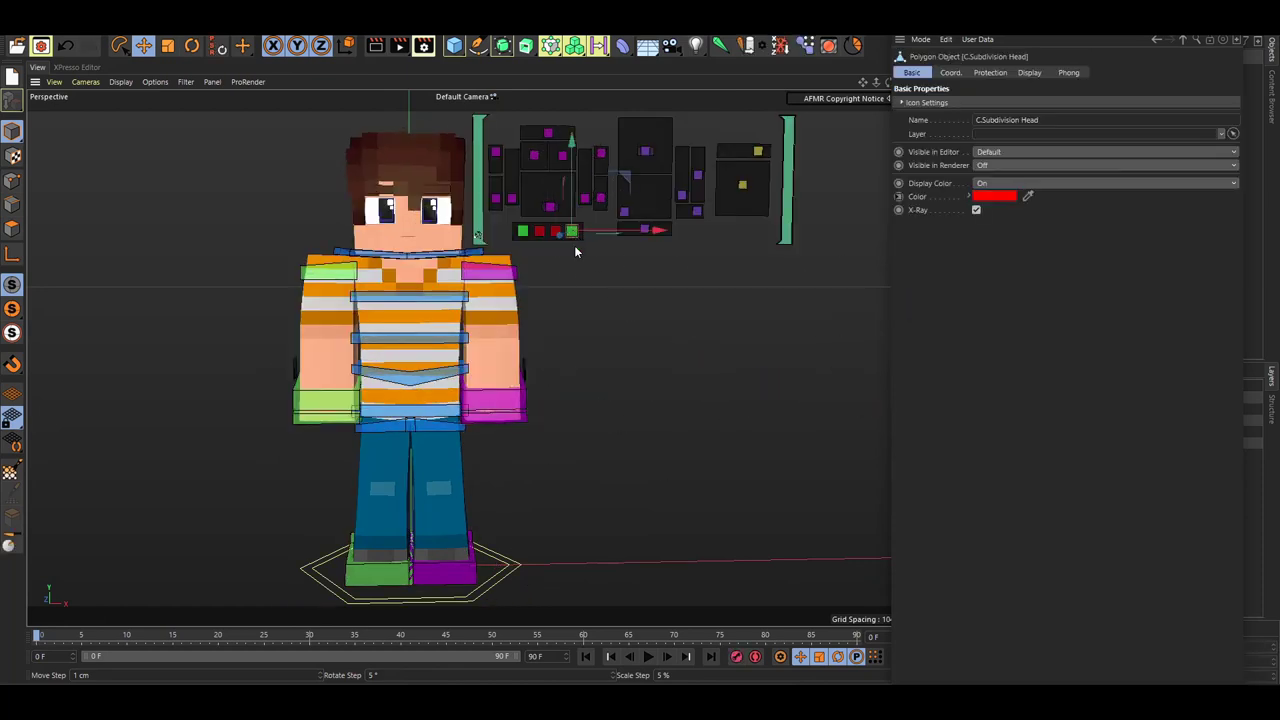
Step: Raise the right hand control with Smart Move enabled, from the front and from an angle, and undo the moves
{"action": "left_click_drag", "start_coordinate": [345, 403], "coordinate": [365, 98]}
{"action": "key", "text": "ctrl+z"}
{"action": "key", "text": "ctrl+z"}
{"action": "key", "text": "ctrl+z"}
{"action": "key", "text": "ctrl+z"}
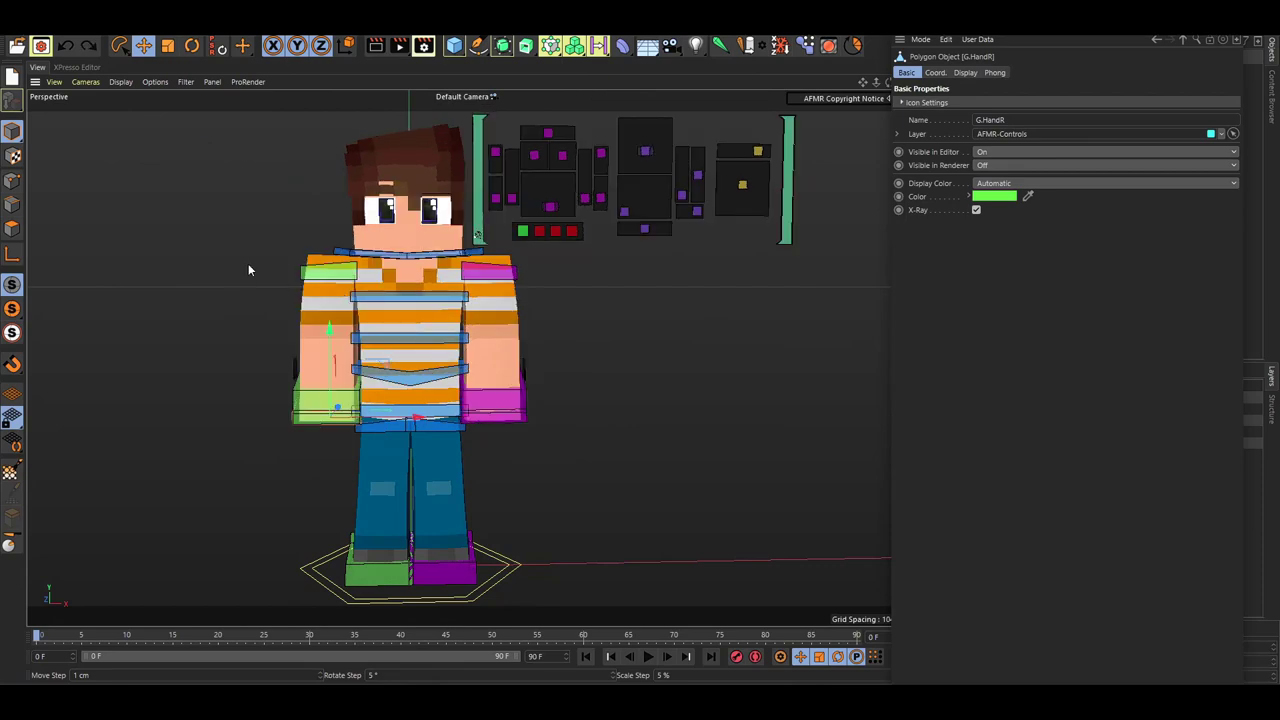
{"action": "left_click_drag", "start_coordinate": [249, 266], "coordinate": [245, 200], "text": "alt"}
{"action": "left_click_drag", "start_coordinate": [503, 407], "coordinate": [589, 324]}
{"action": "key", "text": "ctrl+z"}
{"action": "key", "text": "ctrl+z"}
{"action": "key", "text": "ctrl+z"}
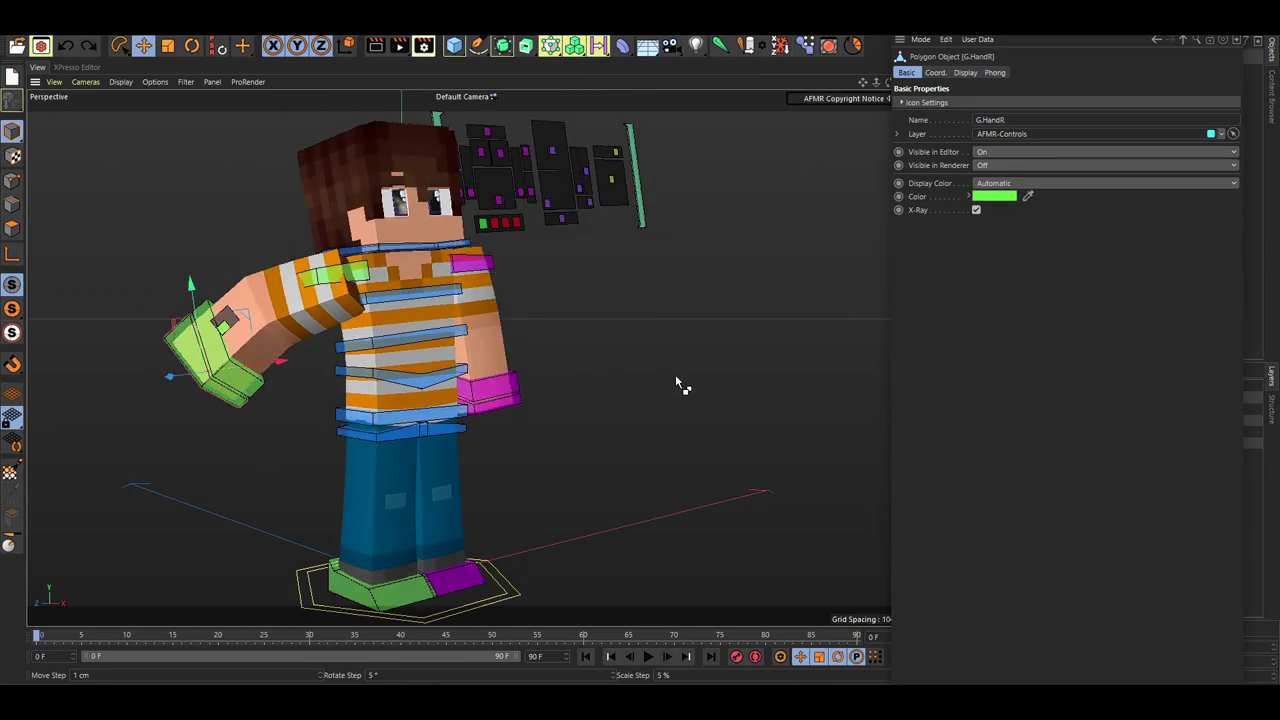
Step: Set Smart Move Toggle to Disabled, move the right hand control for comparison, and undo the changes
{"action": "left_click", "coordinate": [716, 317]}
{"action": "left_click", "coordinate": [503, 585]}
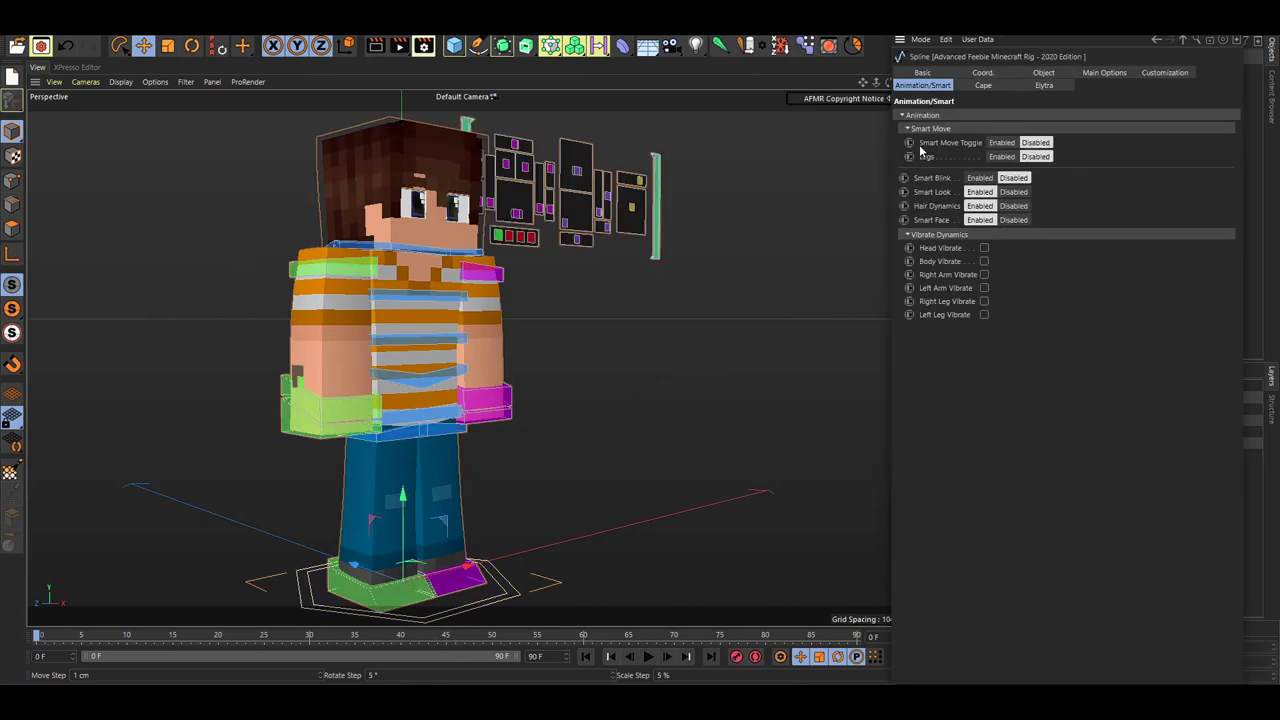
{"action": "left_click", "coordinate": [340, 430]}
{"action": "left_click_drag", "start_coordinate": [376, 378], "coordinate": [367, 340]}
{"action": "key", "text": "ctrl+z"}
{"action": "key", "text": "ctrl+z"}
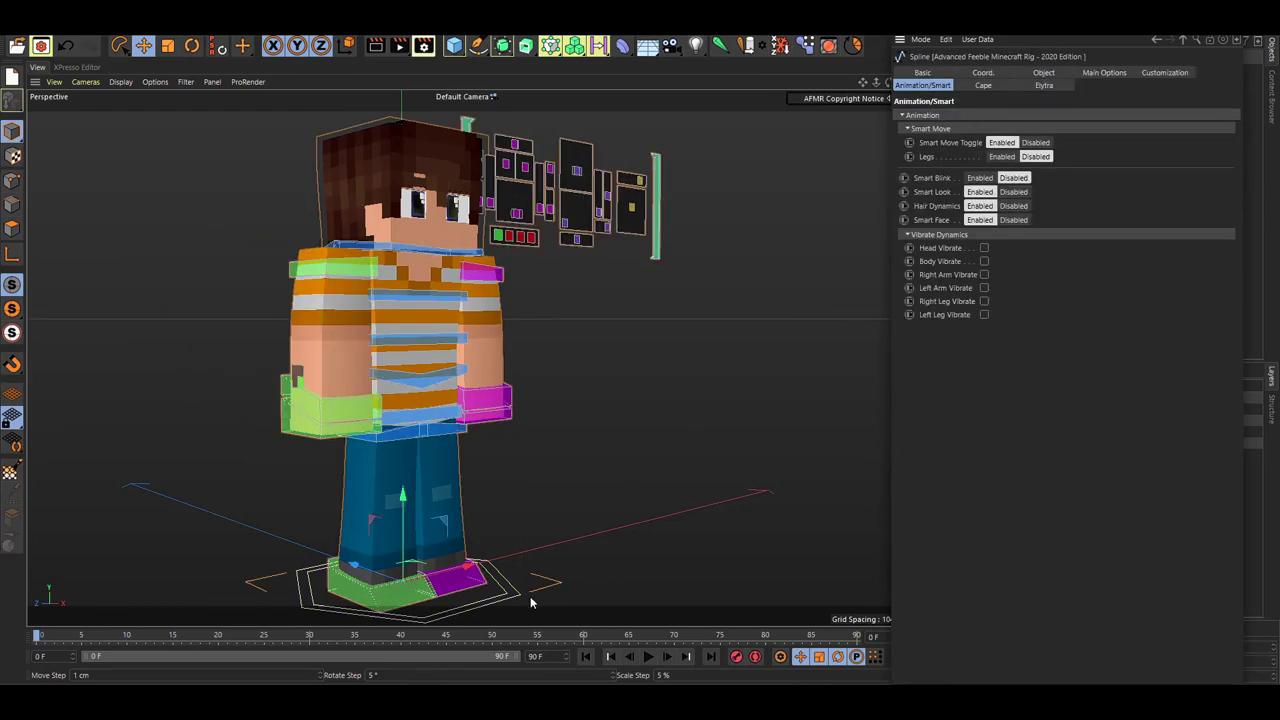
Step: Try moving the left and right leg controls with Smart Move enabled and Legs disabled, and undo the moves
{"action": "left_click_drag", "start_coordinate": [470, 586], "coordinate": [545, 566]}
{"action": "key", "text": "ctrl+z"}
{"action": "middle_click_drag", "start_coordinate": [476, 549], "coordinate": [532, 518], "text": "alt"}
{"action": "left_click", "coordinate": [428, 579]}
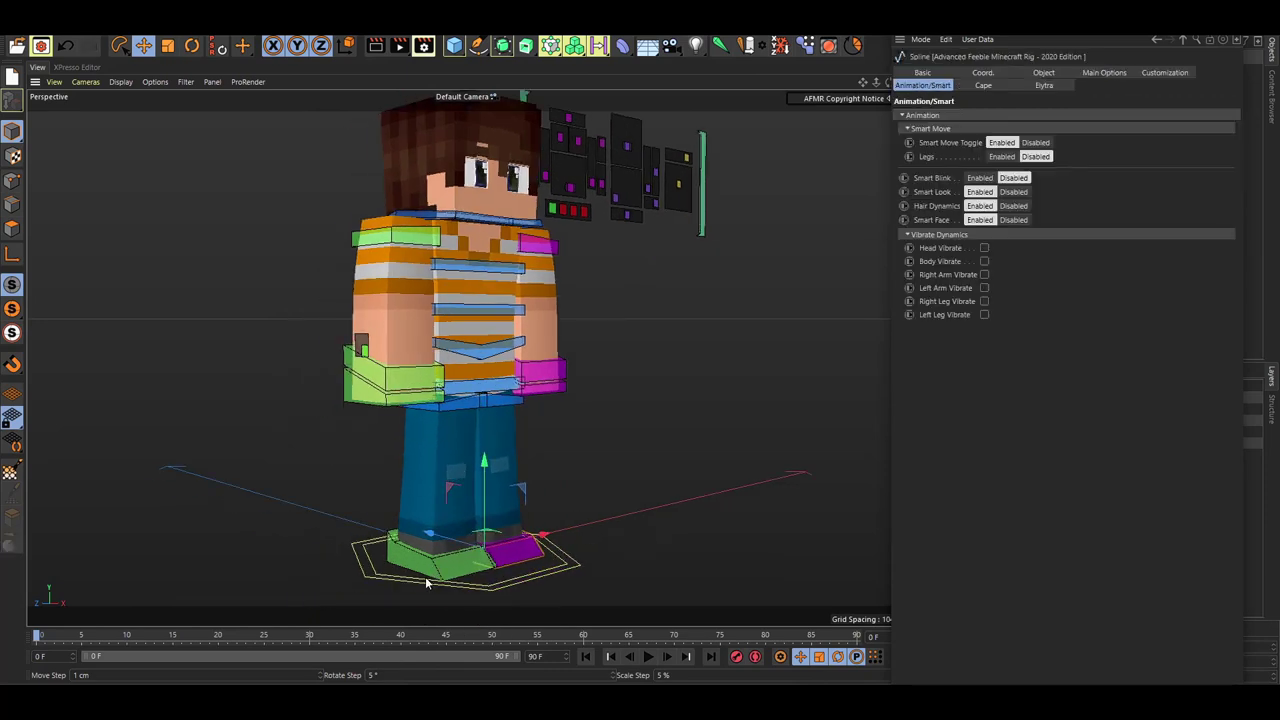
{"action": "left_click_drag", "start_coordinate": [424, 572], "coordinate": [483, 535]}
{"action": "middle_click_drag", "start_coordinate": [482, 505], "coordinate": [431, 523], "text": "alt"}
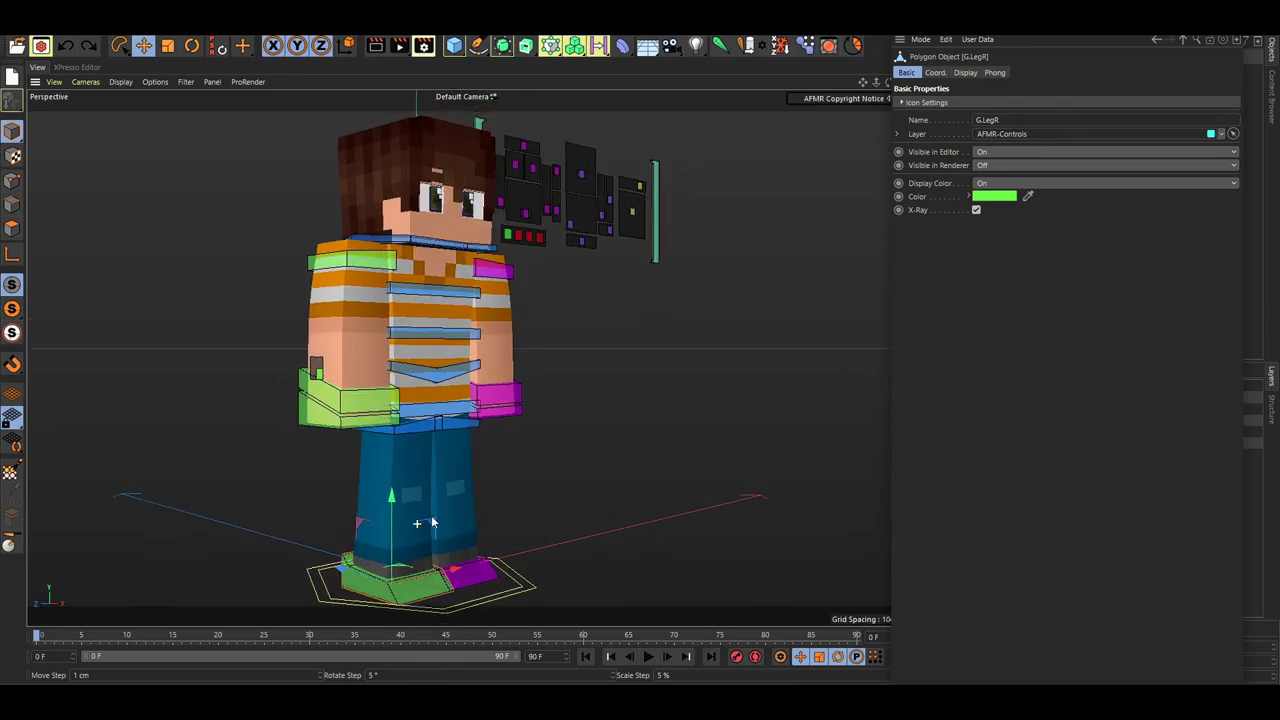
{"action": "left_click_drag", "start_coordinate": [431, 523], "coordinate": [431, 514], "text": "alt"}
{"action": "mouse_move", "coordinate": [452, 522]}
{"action": "middle_mouse_down", "text": "alt"}
{"action": "mouse_move", "coordinate": [415, 541]}
{"action": "mouse_move", "coordinate": [454, 524]}
{"action": "middle_mouse_up", "text": "alt"}
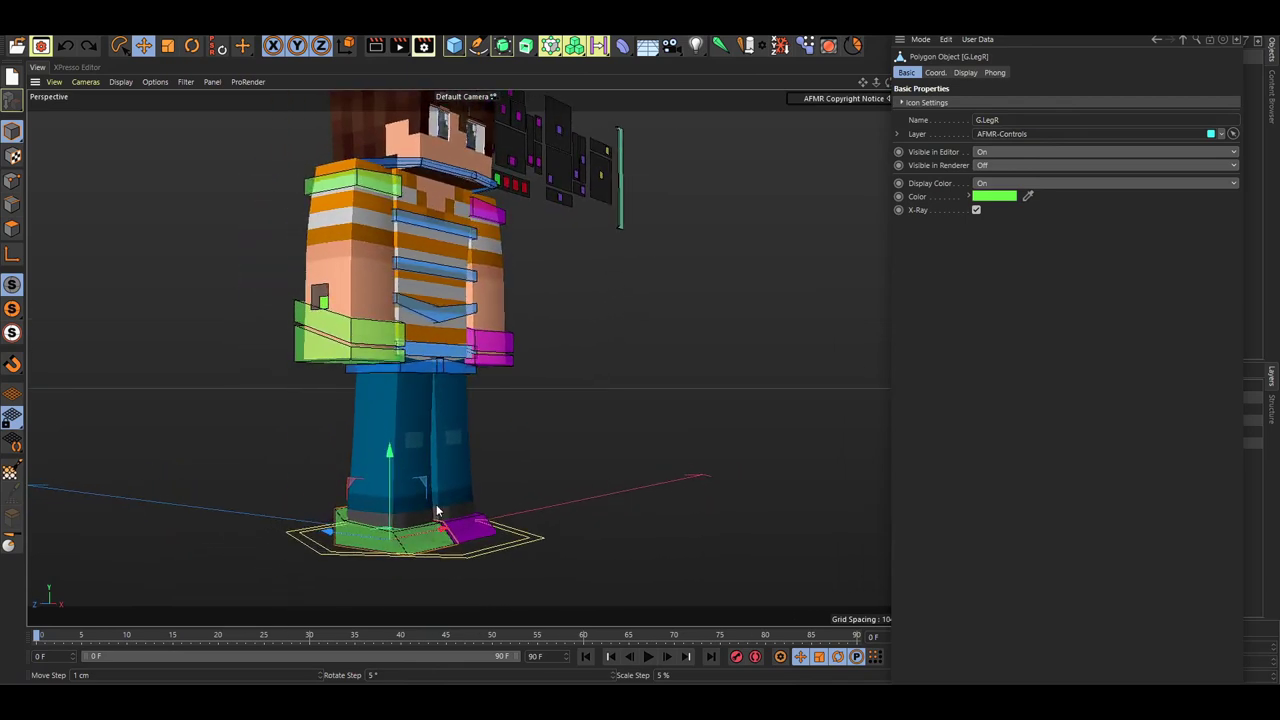
{"action": "left_click_drag", "start_coordinate": [437, 511], "coordinate": [432, 501]}
{"action": "key", "text": "ctrl+z"}
Step: Pull the right hand control away from the body, undo the move and clear the selection
{"action": "left_click", "coordinate": [382, 347]}
{"action": "left_click_drag", "start_coordinate": [378, 403], "coordinate": [280, 371]}
{"action": "key", "text": "ctrl+z"}
{"action": "left_click", "coordinate": [554, 386]}
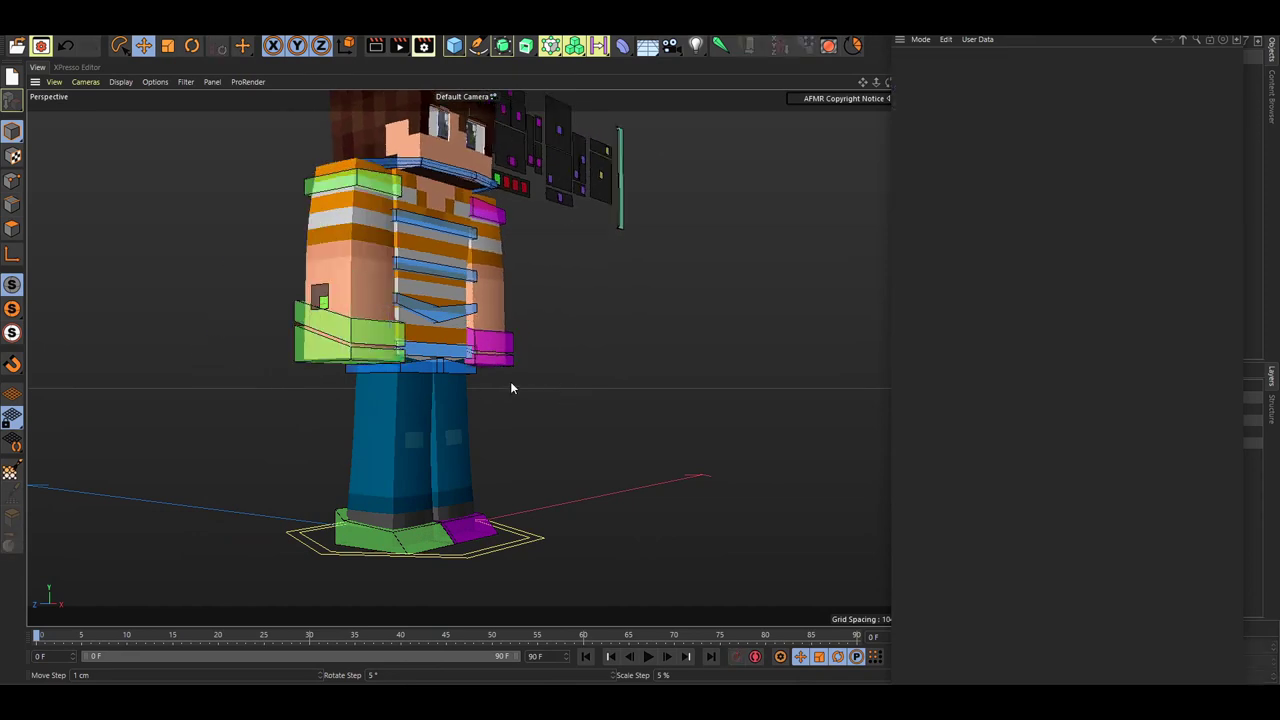
Step: Shift the right leg control away from the left foot in two trial moves and undo them
{"action": "middle_click_drag", "start_coordinate": [458, 481], "coordinate": [462, 455], "text": "alt"}
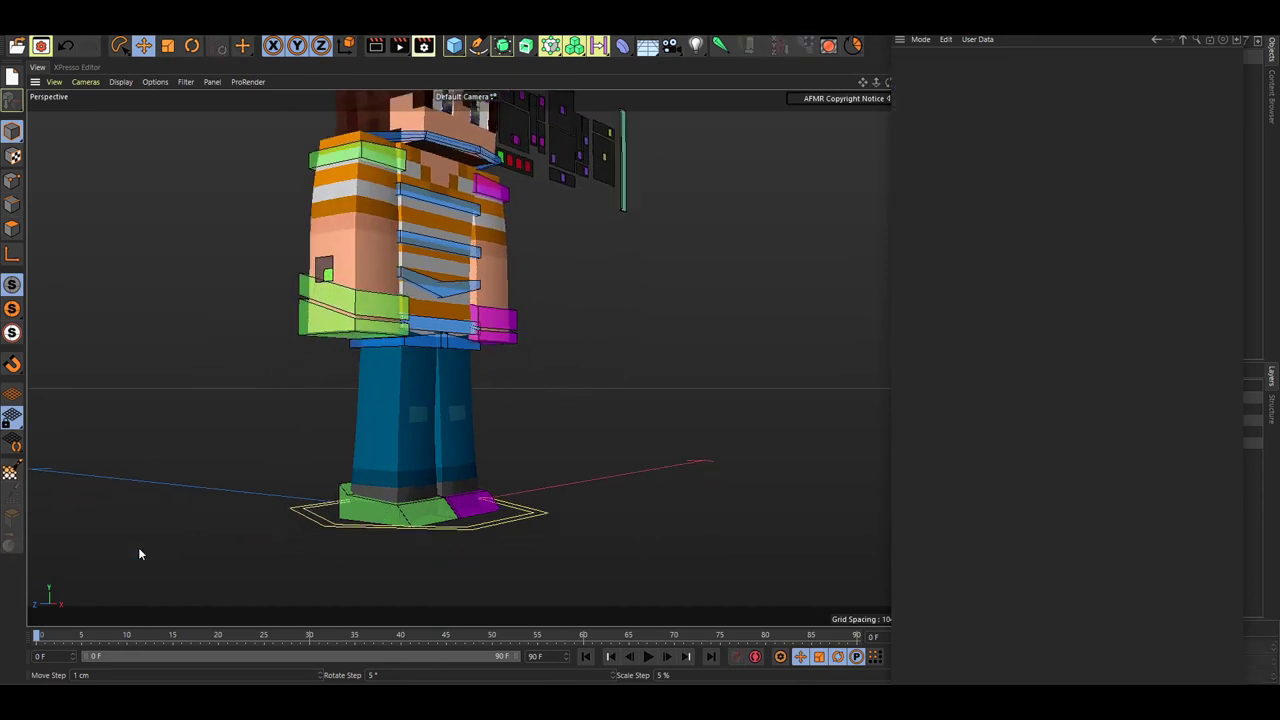
{"action": "left_click", "coordinate": [353, 514]}
{"action": "left_click_drag", "start_coordinate": [391, 565], "coordinate": [364, 546]}
{"action": "key", "text": "ctrl+z"}
{"action": "left_click_drag", "start_coordinate": [429, 468], "coordinate": [414, 492]}
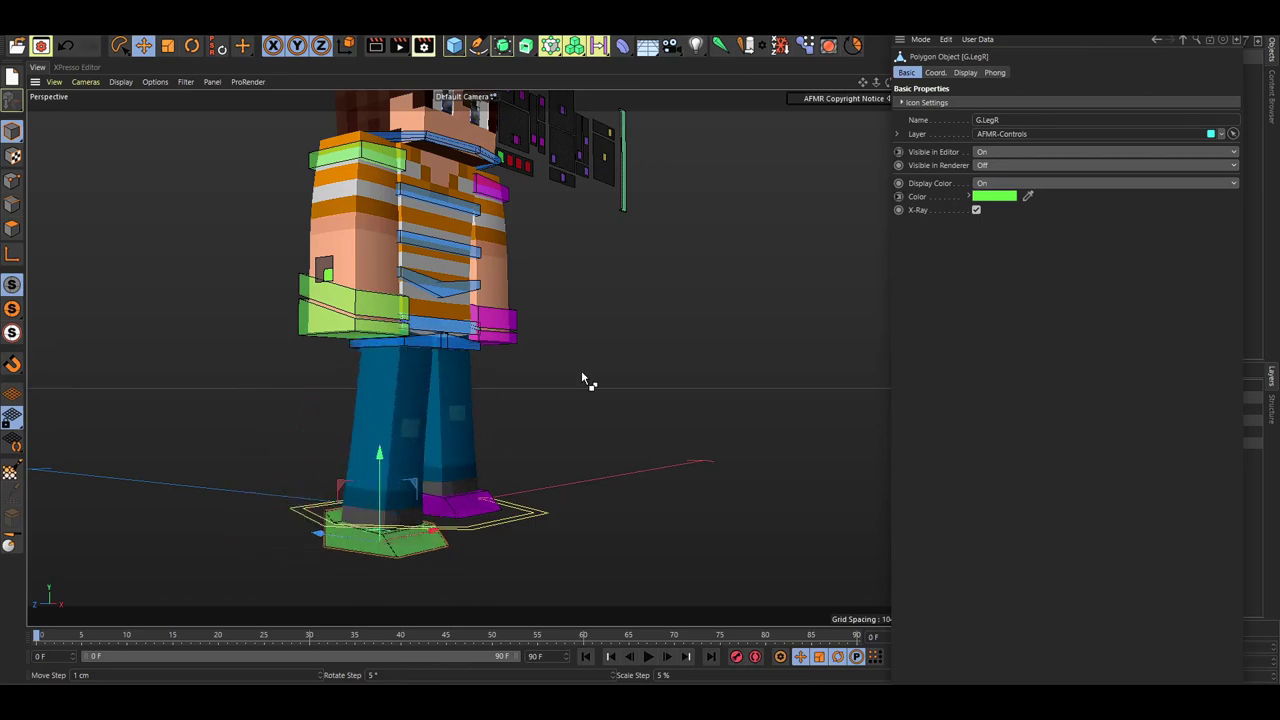
{"action": "key", "text": "ctrl+z"}
Step: Enable the Legs option of Smart Move, try moving the right leg control, and undo the move
{"action": "left_click", "coordinate": [505, 528]}
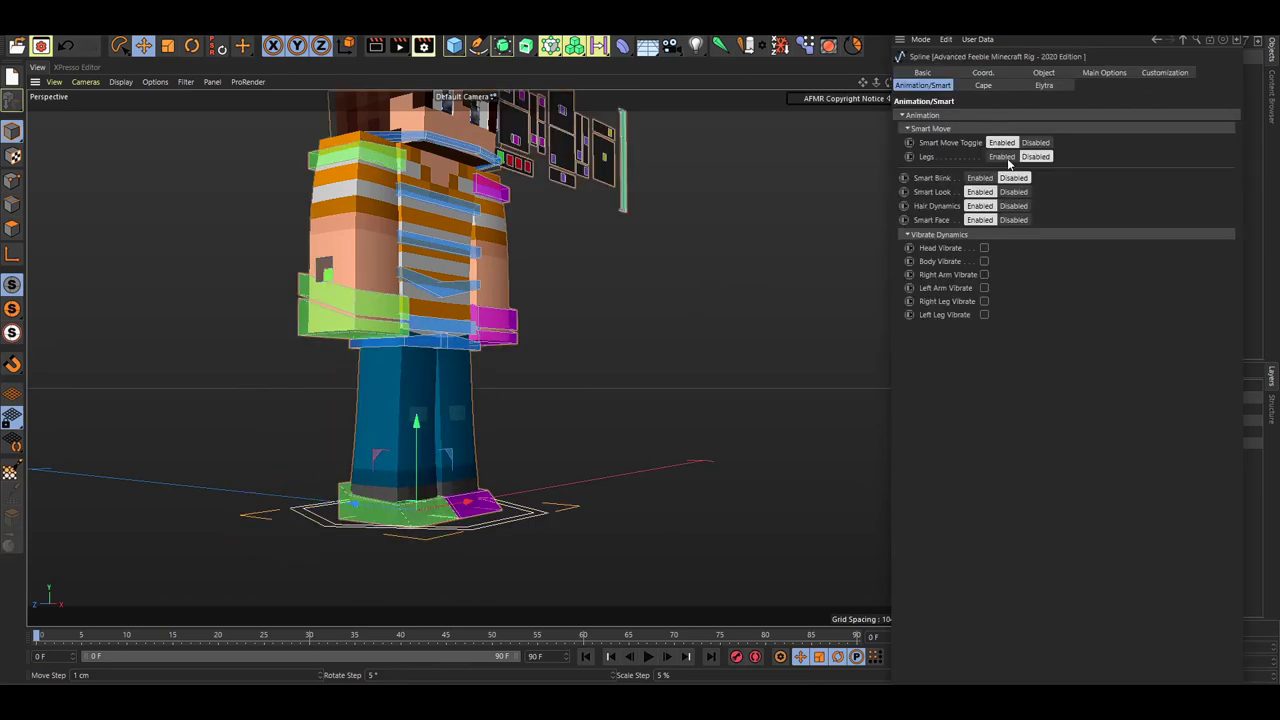
{"action": "left_click_drag", "start_coordinate": [383, 519], "coordinate": [518, 457]}
{"action": "key", "text": "ctrl+z"}
{"action": "left_click_drag", "start_coordinate": [318, 425], "coordinate": [463, 355], "text": "alt"}
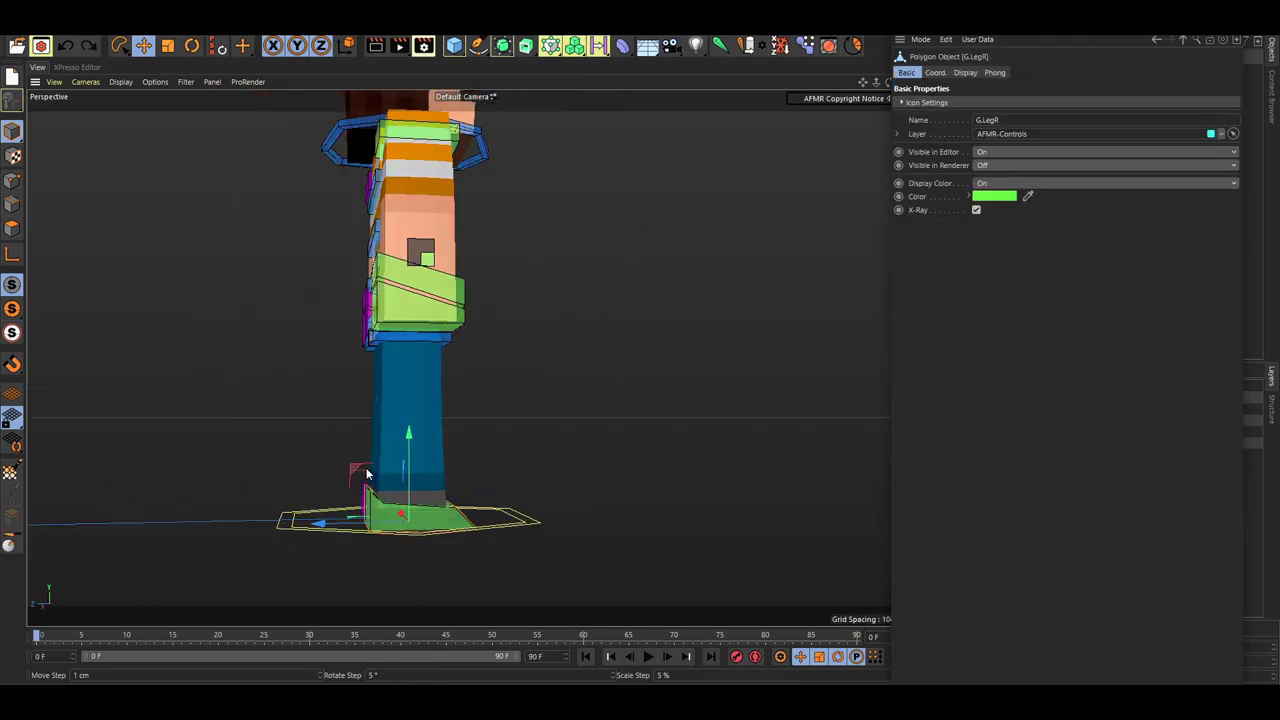
Step: Walk the rig forward by moving the right and left leg controls in turn
{"action": "left_click_drag", "start_coordinate": [366, 473], "coordinate": [449, 471]}
{"action": "left_click", "coordinate": [406, 506]}
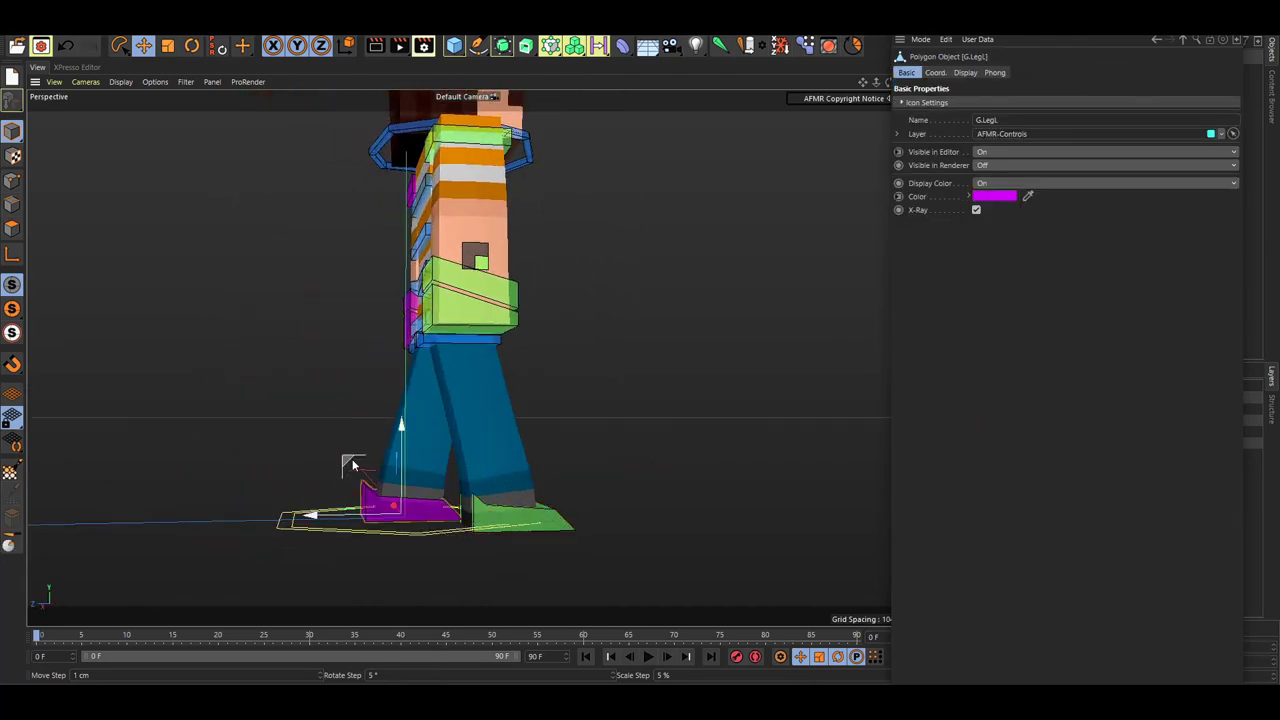
{"action": "mouse_move", "coordinate": [351, 461]}
{"action": "left_mouse_down"}
{"action": "mouse_move", "coordinate": [540, 441]}
{"action": "mouse_move", "coordinate": [543, 458]}
{"action": "mouse_move", "coordinate": [361, 465]}
{"action": "left_mouse_up"}
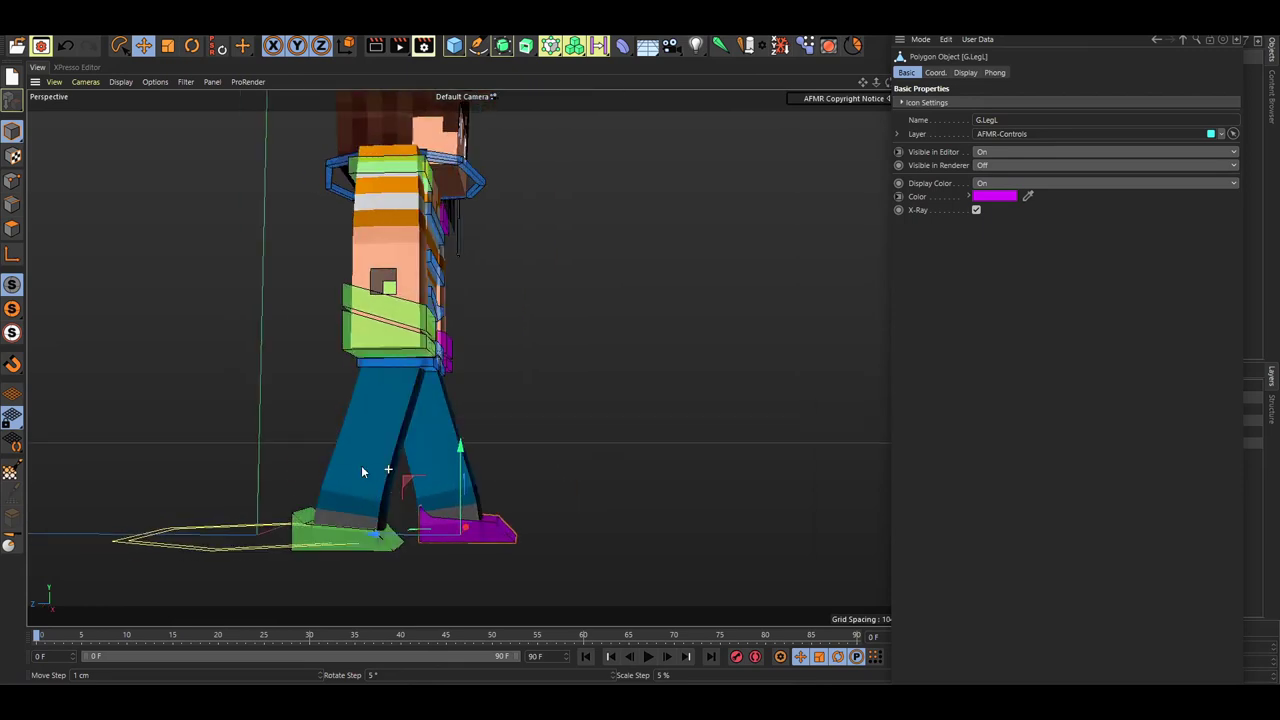
{"action": "left_click", "coordinate": [325, 532]}
{"action": "left_click_drag", "start_coordinate": [310, 525], "coordinate": [493, 489]}
{"action": "middle_click_drag", "start_coordinate": [493, 489], "coordinate": [384, 514], "text": "alt"}
Step: Reposition the right leg control, then return the rig to its standing position with Legs set to Disabled
{"action": "left_click", "coordinate": [332, 537]}
{"action": "left_click_drag", "start_coordinate": [308, 493], "coordinate": [347, 561]}
{"action": "left_click", "coordinate": [347, 561]}
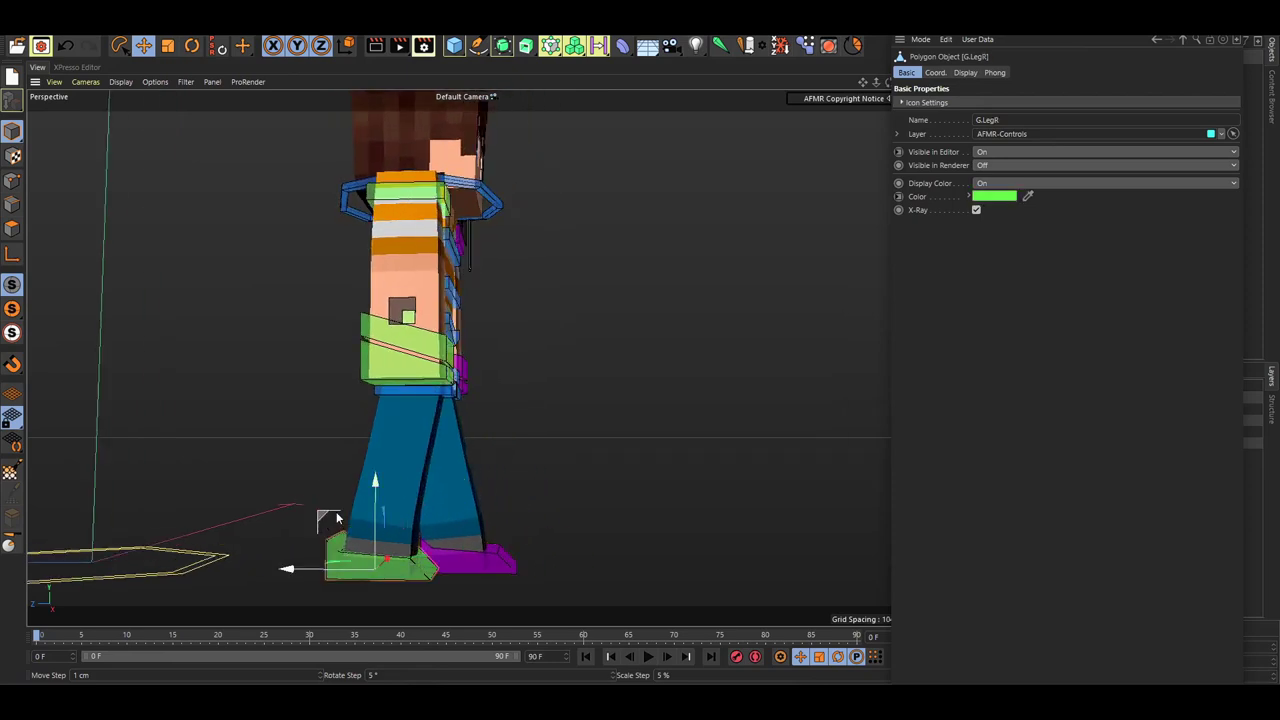
{"action": "left_click_drag", "start_coordinate": [337, 518], "coordinate": [537, 509], "text": "alt"}
{"action": "left_click", "coordinate": [422, 551]}
{"action": "left_click_drag", "start_coordinate": [510, 514], "coordinate": [488, 553], "text": "alt"}
{"action": "left_click", "coordinate": [386, 563]}
{"action": "left_click", "coordinate": [369, 576]}
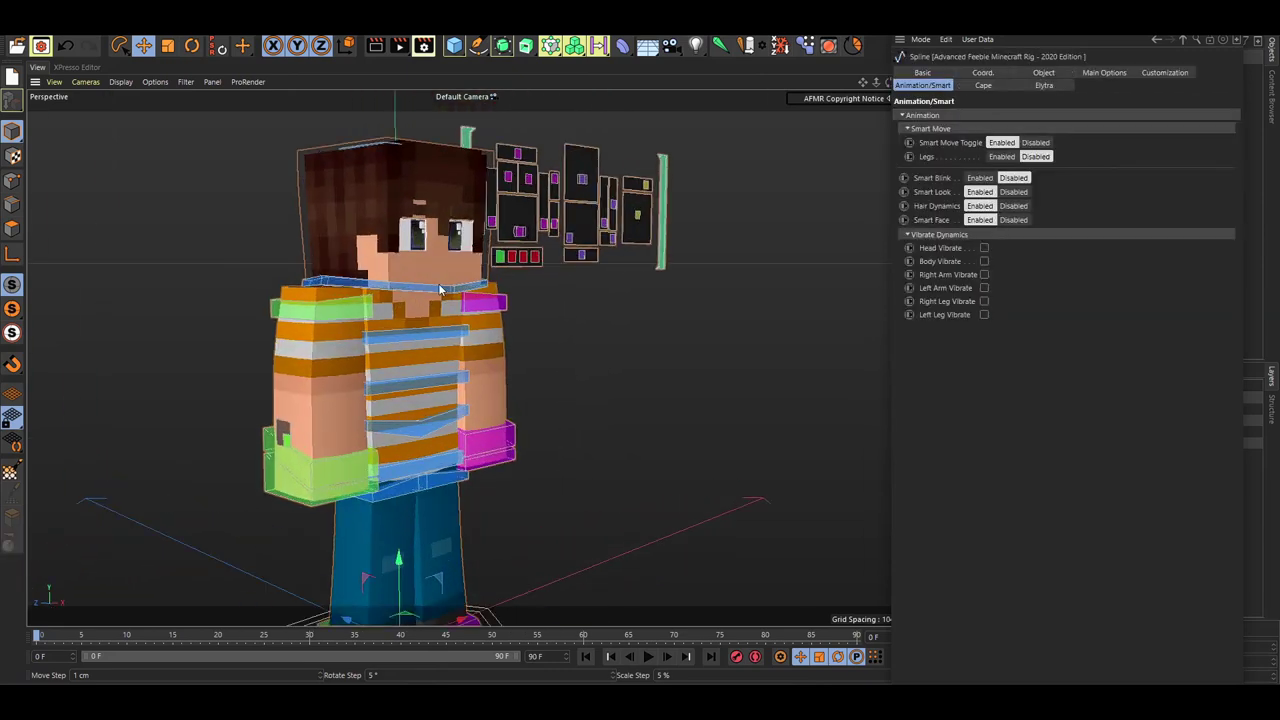
Step: Set Smart Blink to Enabled in the rig's Animation/Smart settings
{"action": "left_click_drag", "start_coordinate": [440, 290], "coordinate": [775, 268], "text": "alt"}
{"action": "left_click_drag", "start_coordinate": [492, 288], "coordinate": [432, 300], "text": "alt"}
{"action": "scroll", "coordinate": [432, 300], "scroll_direction": "up", "scroll_amount": 3}
{"action": "middle_click_drag", "start_coordinate": [510, 238], "coordinate": [382, 320], "text": "alt"}
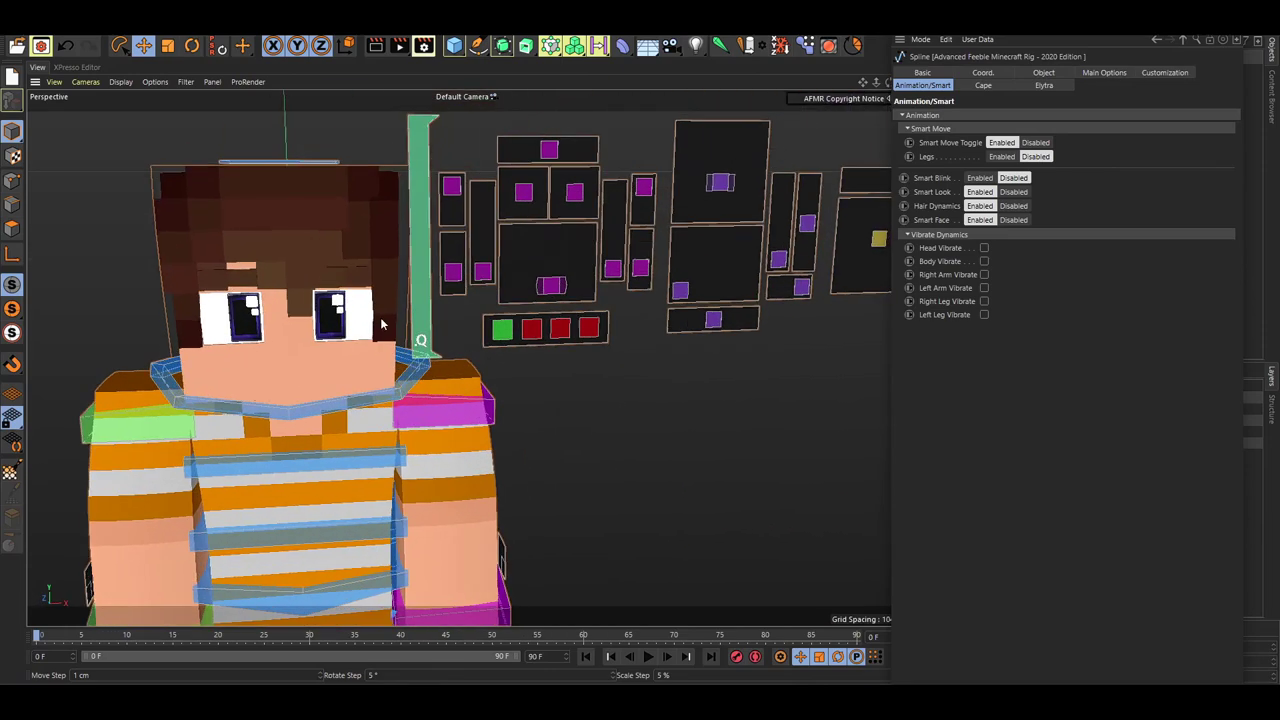
{"action": "scroll", "coordinate": [396, 301], "scroll_direction": "down", "scroll_amount": 1}
{"action": "left_click_drag", "start_coordinate": [396, 304], "coordinate": [392, 293], "text": "alt"}
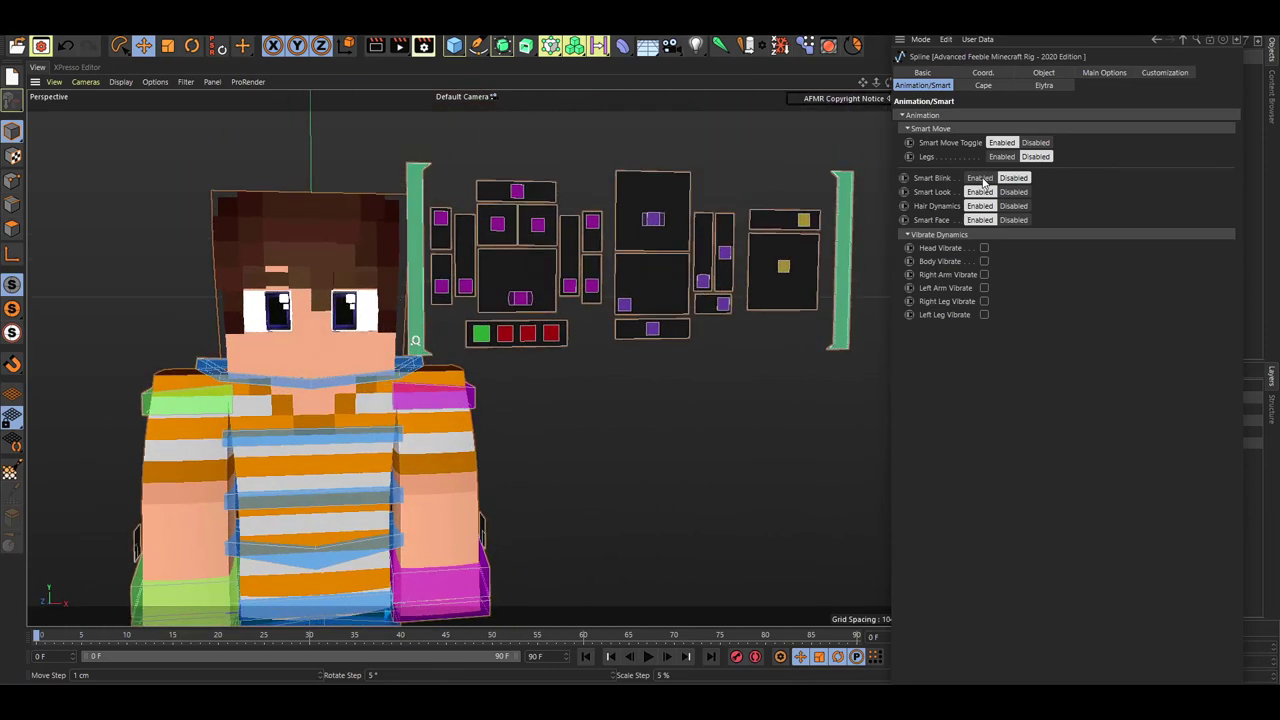
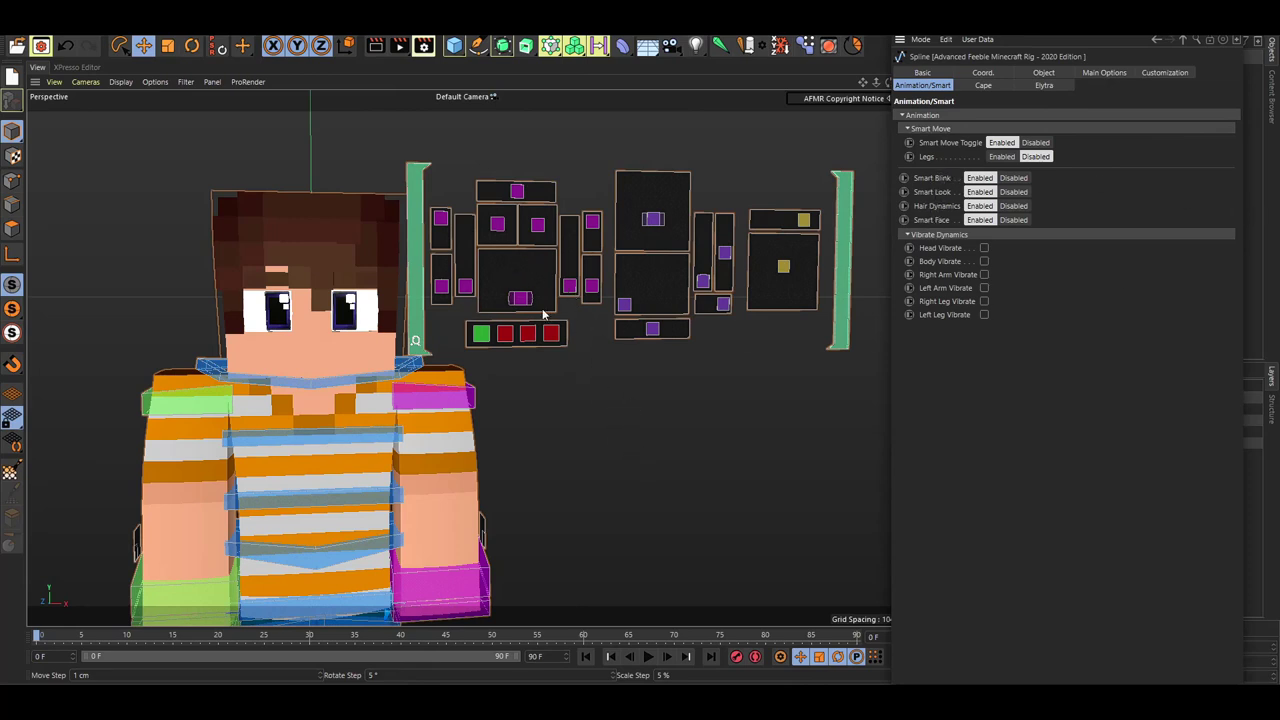
Step: Test Smart Blink by sliding the blink controls of both eyes, restore their positions and reselect the rig's main spline
{"action": "left_click", "coordinate": [569, 287]}
{"action": "scroll", "coordinate": [443, 275], "scroll_direction": "up", "scroll_amount": 3}
{"action": "left_click_drag", "start_coordinate": [574, 288], "coordinate": [533, 244]}
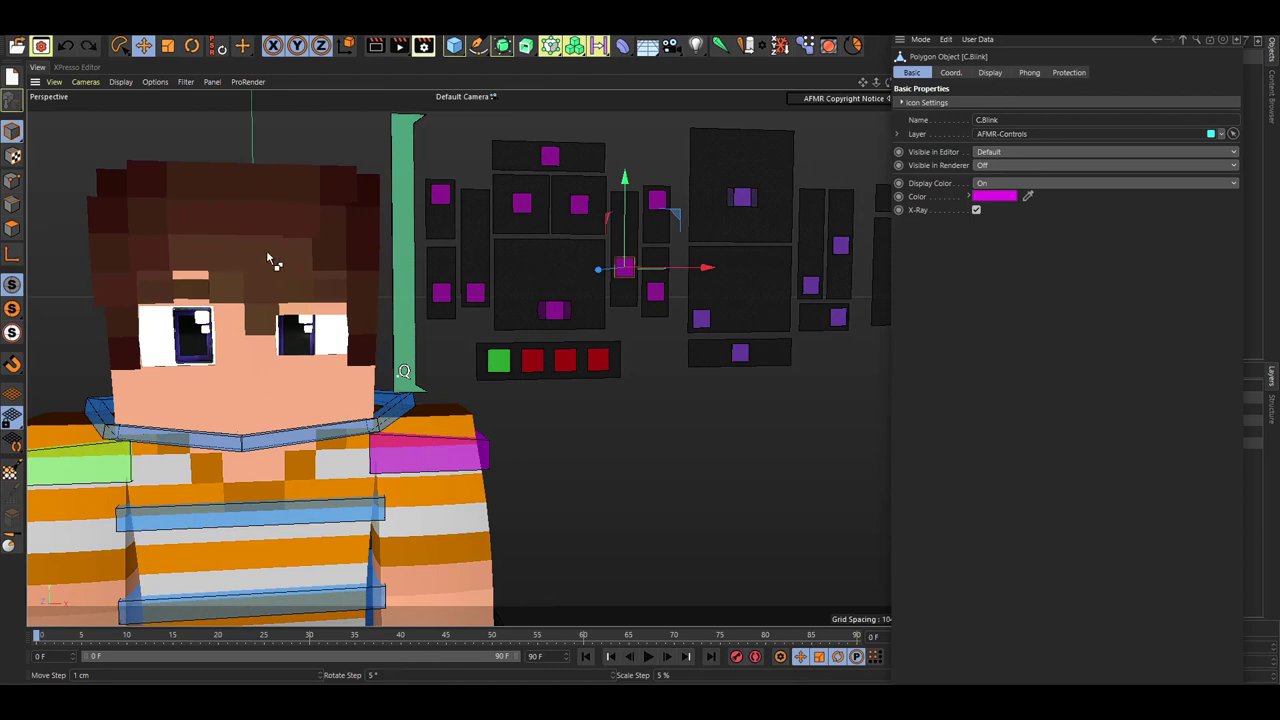
{"action": "left_click_drag", "start_coordinate": [267, 253], "coordinate": [318, 303]}
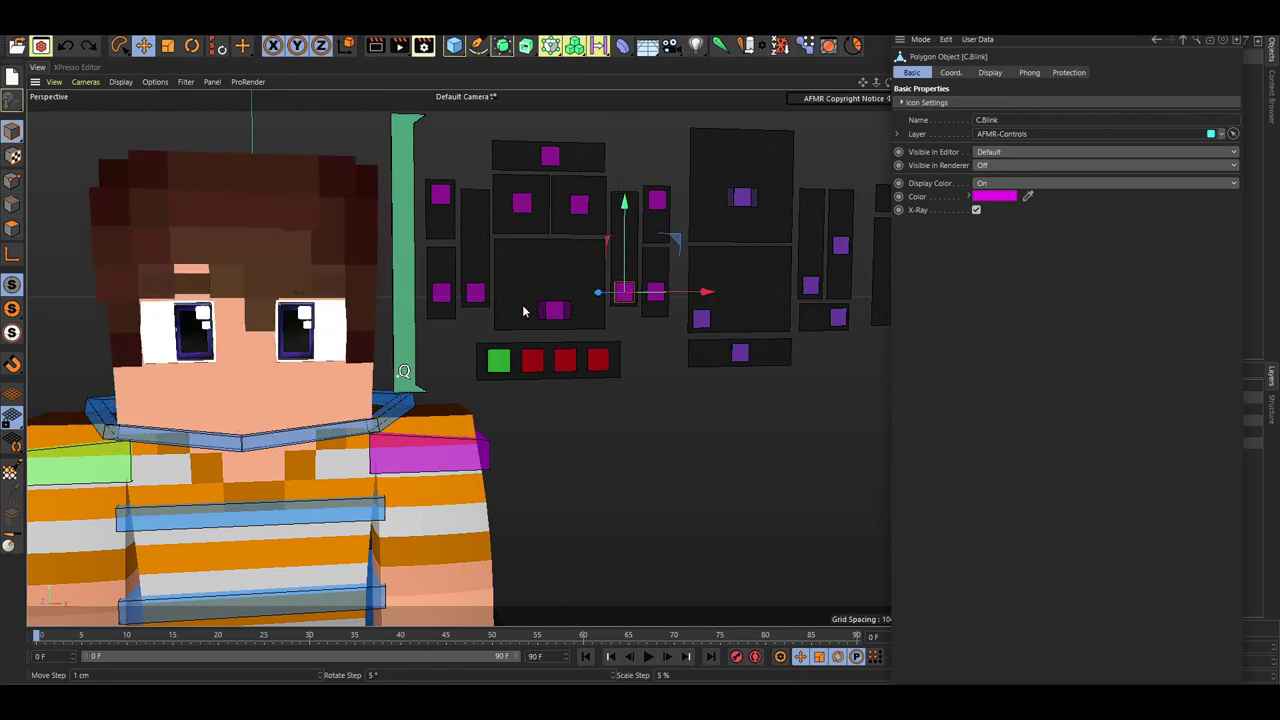
{"action": "left_click", "coordinate": [475, 293], "text": "shift"}
{"action": "left_click_drag", "start_coordinate": [516, 356], "coordinate": [468, 295]}
{"action": "left_click", "coordinate": [476, 293]}
{"action": "left_click", "coordinate": [463, 318]}
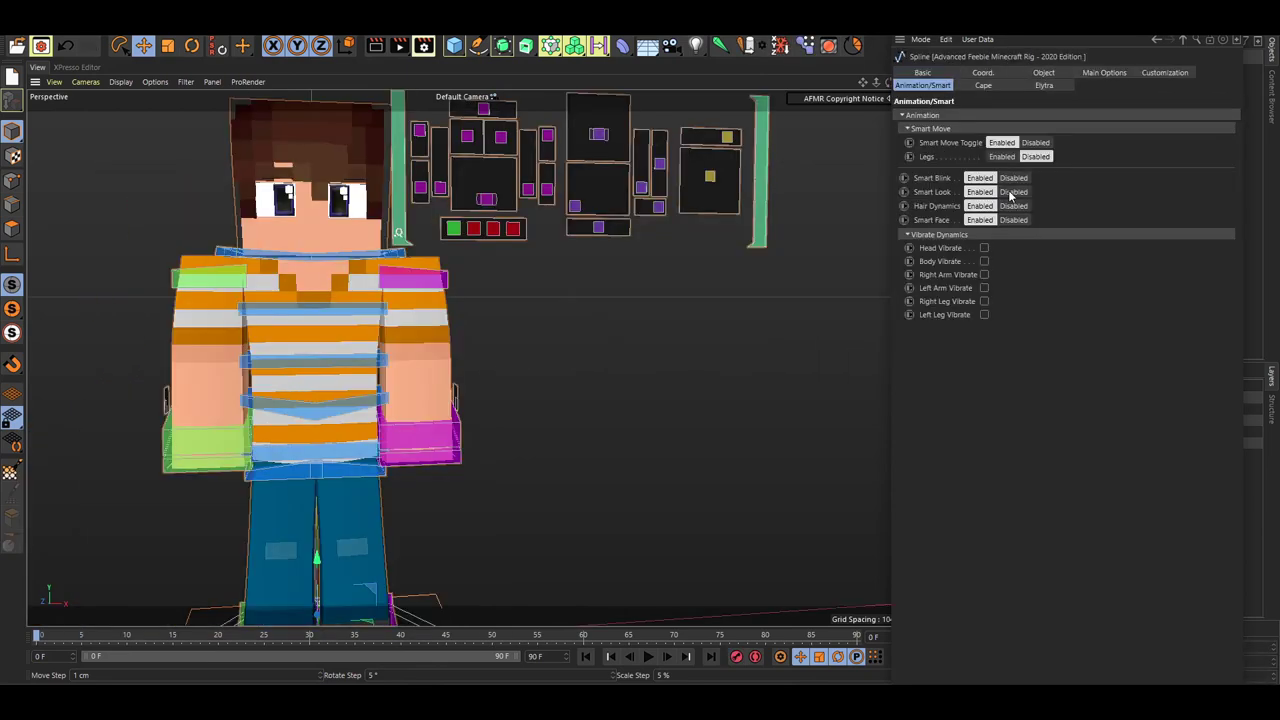
Step: Move the C.Eye Pupil control to test Smart Look and undo the move
{"action": "middle_click_drag", "start_coordinate": [312, 200], "coordinate": [356, 256], "text": "alt"}
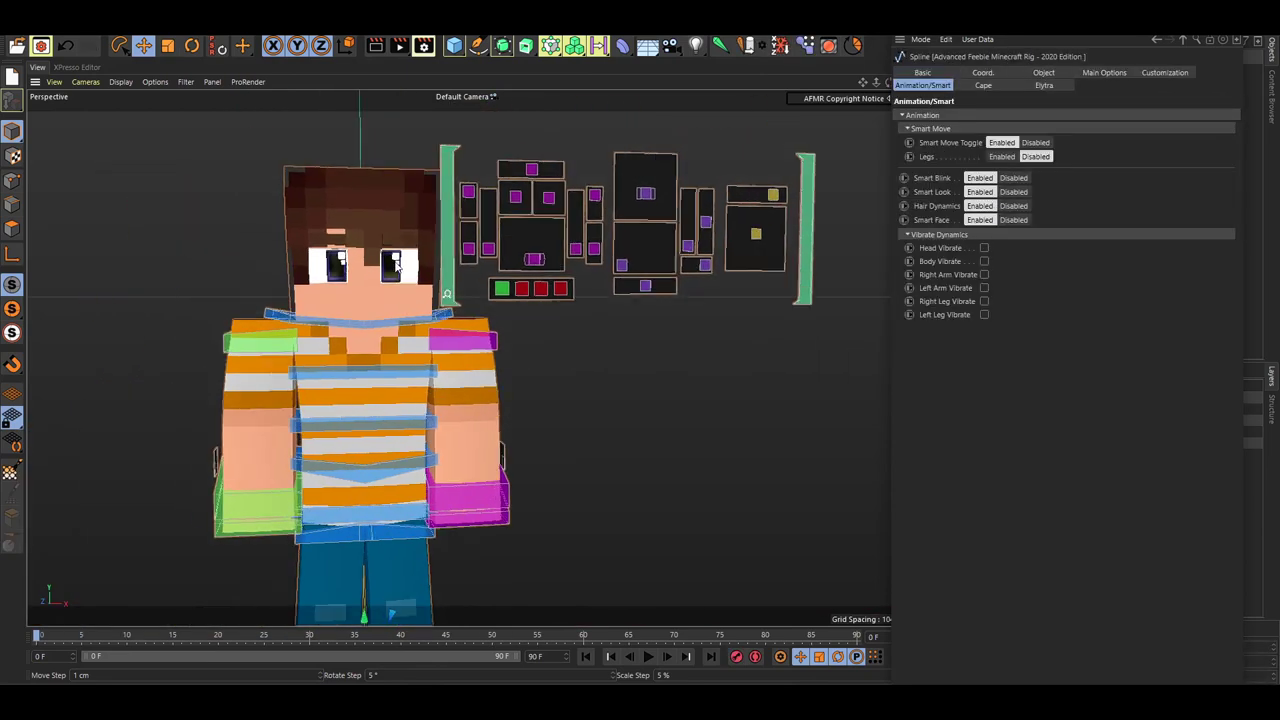
{"action": "left_click_drag", "start_coordinate": [330, 245], "coordinate": [372, 264], "text": "alt"}
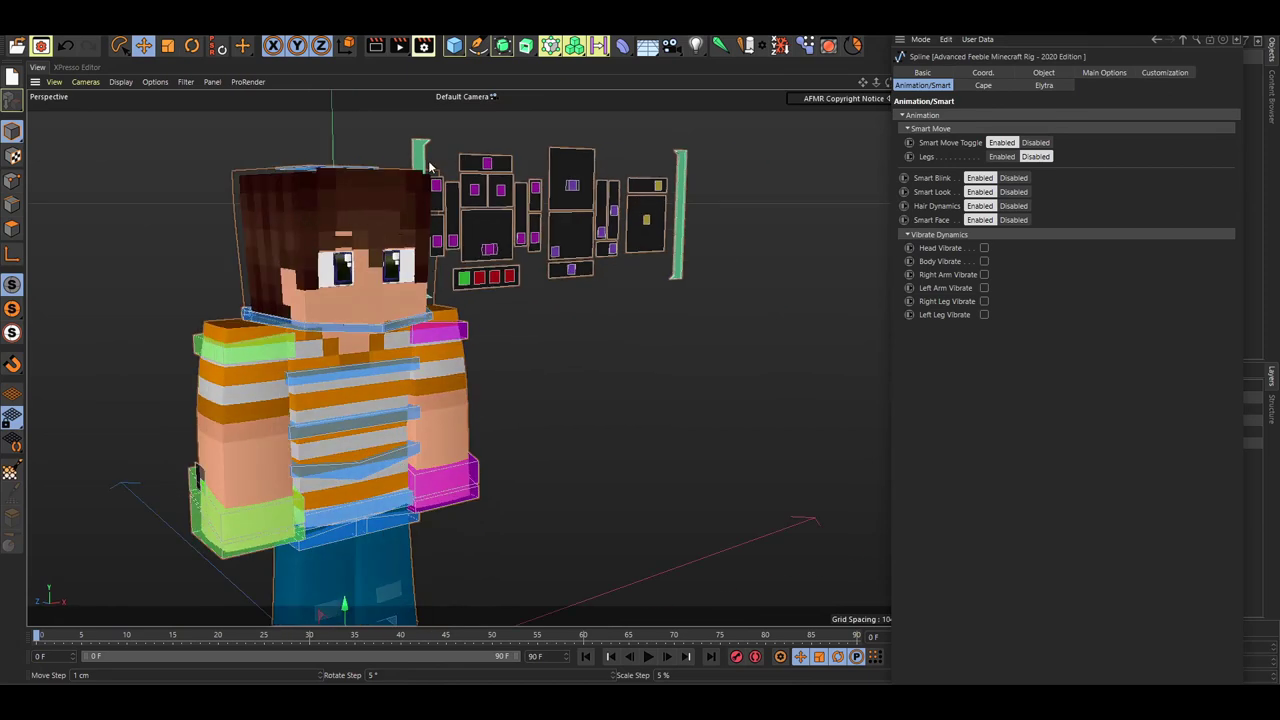
{"action": "left_click_drag", "start_coordinate": [491, 257], "coordinate": [521, 243]}
{"action": "key", "text": "ctrl+z"}
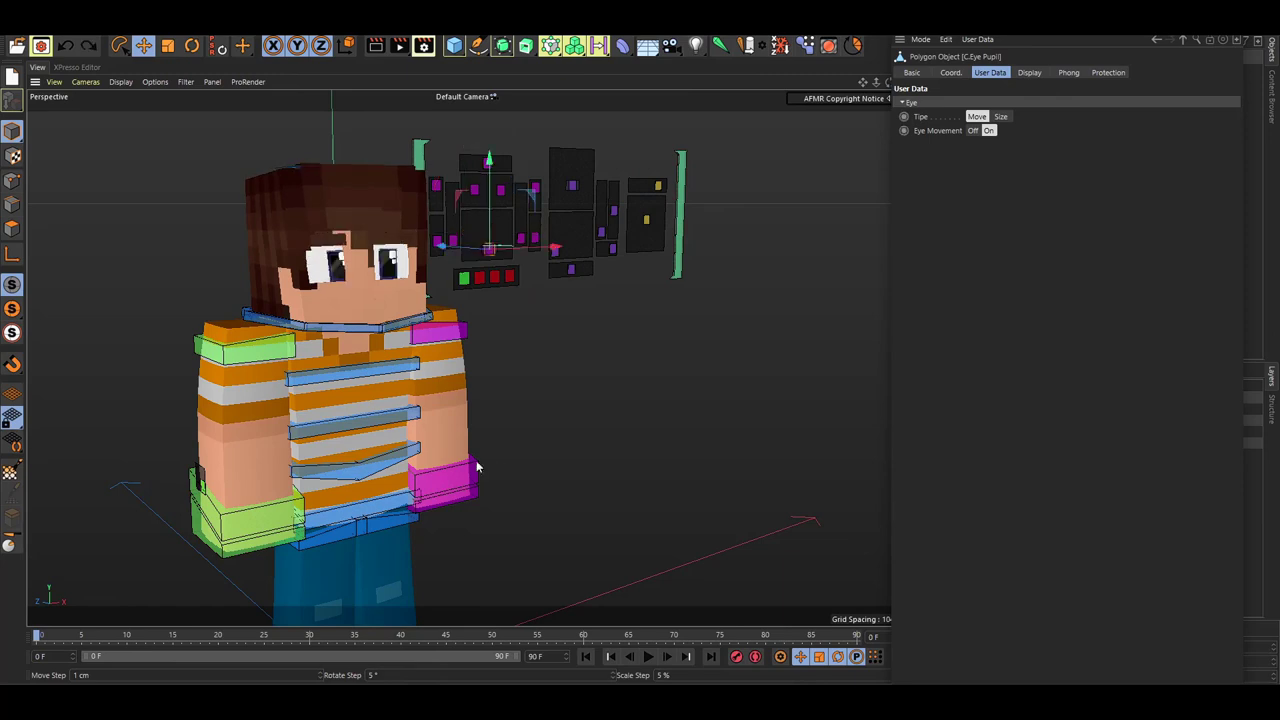
Step: Set Smart Look to Disabled on the rig's main spline and try moving the eye pupil control
{"action": "scroll", "coordinate": [479, 466], "scroll_direction": "down", "scroll_amount": 1}
{"action": "middle_click_drag", "start_coordinate": [480, 465], "coordinate": [494, 440], "text": "alt"}
{"action": "scroll", "coordinate": [485, 469], "scroll_direction": "down", "scroll_amount": 2}
{"action": "middle_click_drag", "start_coordinate": [494, 532], "coordinate": [490, 513], "text": "alt"}
{"action": "left_click", "coordinate": [476, 578]}
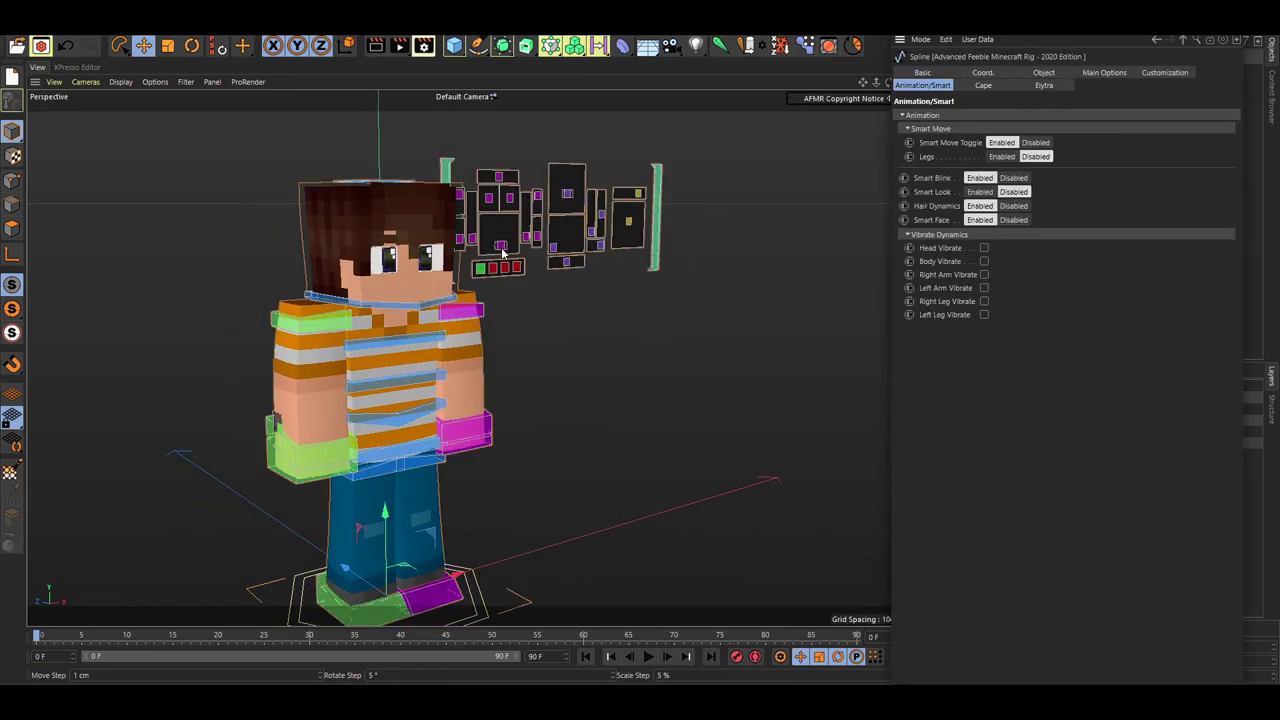
{"action": "left_click_drag", "start_coordinate": [503, 253], "coordinate": [536, 297]}
Step: Reselect the rig's main spline and set Hair Dynamics to Disabled
{"action": "left_click", "coordinate": [477, 569]}
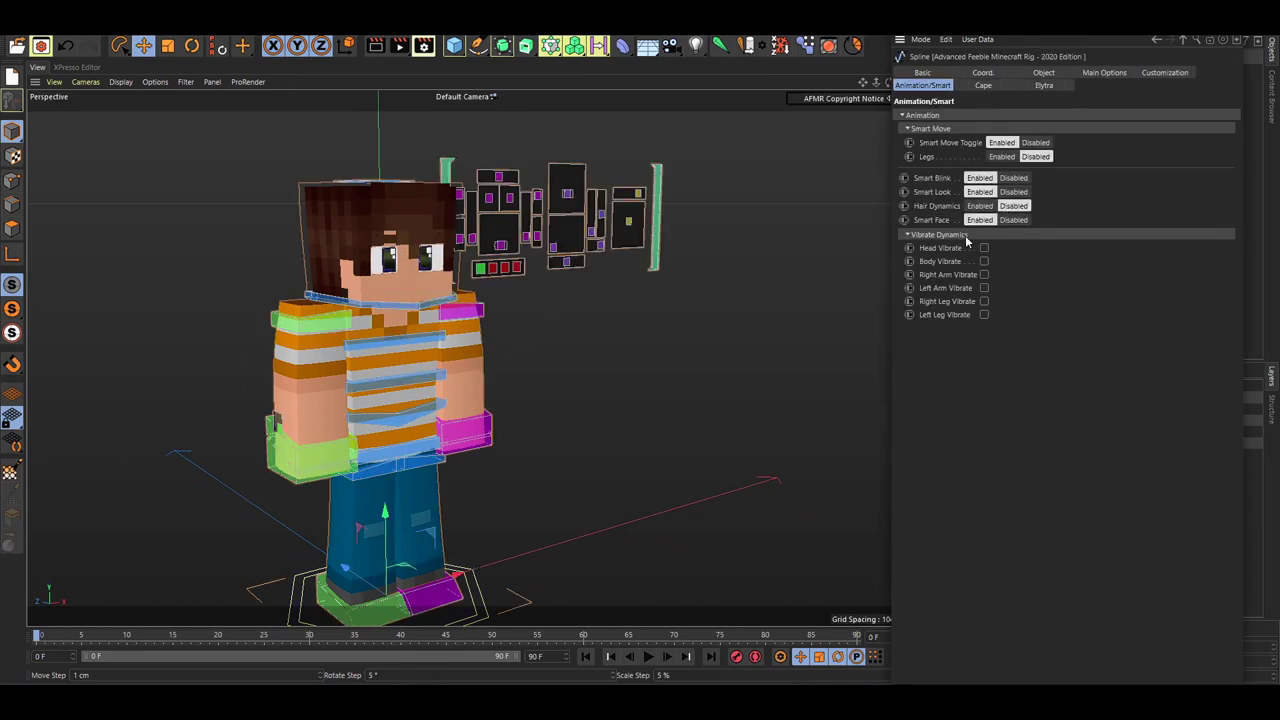
Step: Rotate the rig's head control to test the hair without Hair Dynamics and undo the rotation
{"action": "left_click", "coordinate": [607, 298]}
{"action": "left_click_drag", "start_coordinate": [636, 313], "coordinate": [525, 305], "text": "alt"}
{"action": "left_click", "coordinate": [584, 280]}
{"action": "left_click_drag", "start_coordinate": [628, 280], "coordinate": [419, 283], "text": "alt"}
{"action": "left_click", "coordinate": [613, 253]}
{"action": "left_click", "coordinate": [414, 299]}
{"action": "scroll", "coordinate": [354, 260], "scroll_direction": "up", "scroll_amount": 4}
{"action": "key", "text": "r"}
{"action": "key", "text": "ctrl+z"}
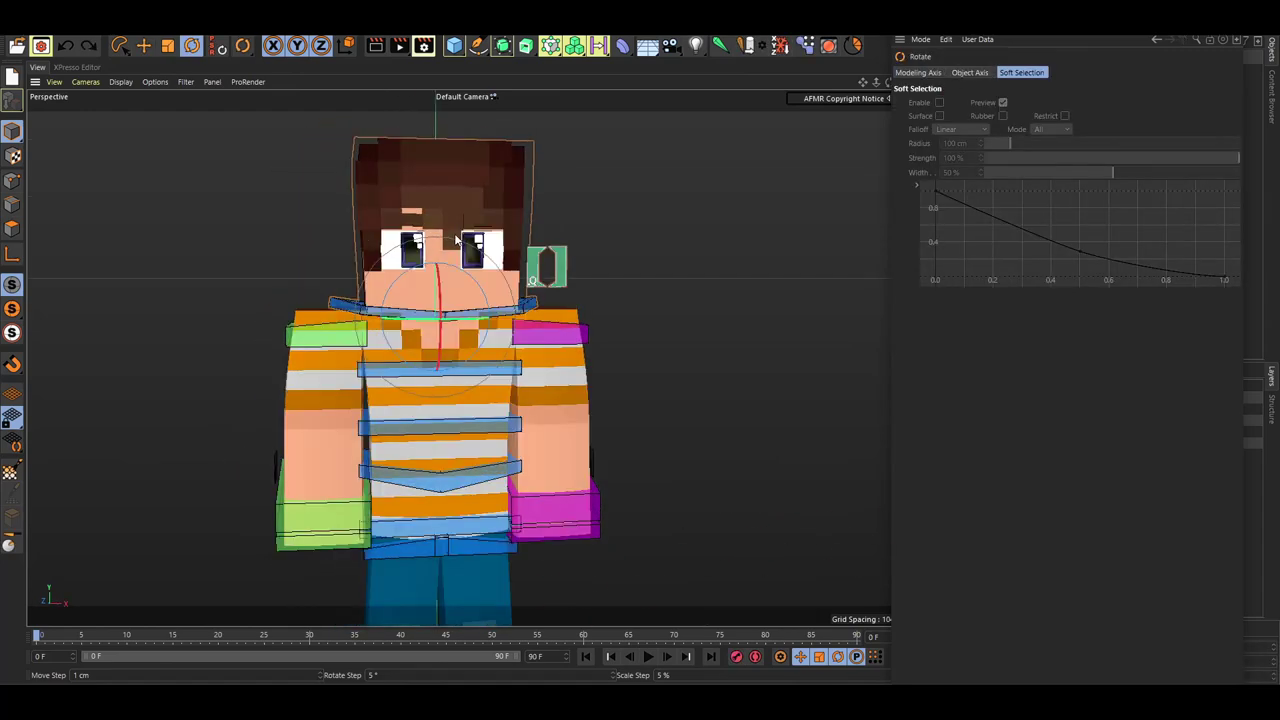
{"action": "middle_click_drag", "start_coordinate": [419, 283], "coordinate": [395, 307], "text": "alt"}
{"action": "left_click_drag", "start_coordinate": [395, 307], "coordinate": [417, 331]}
{"action": "key", "text": "ctrl+z"}
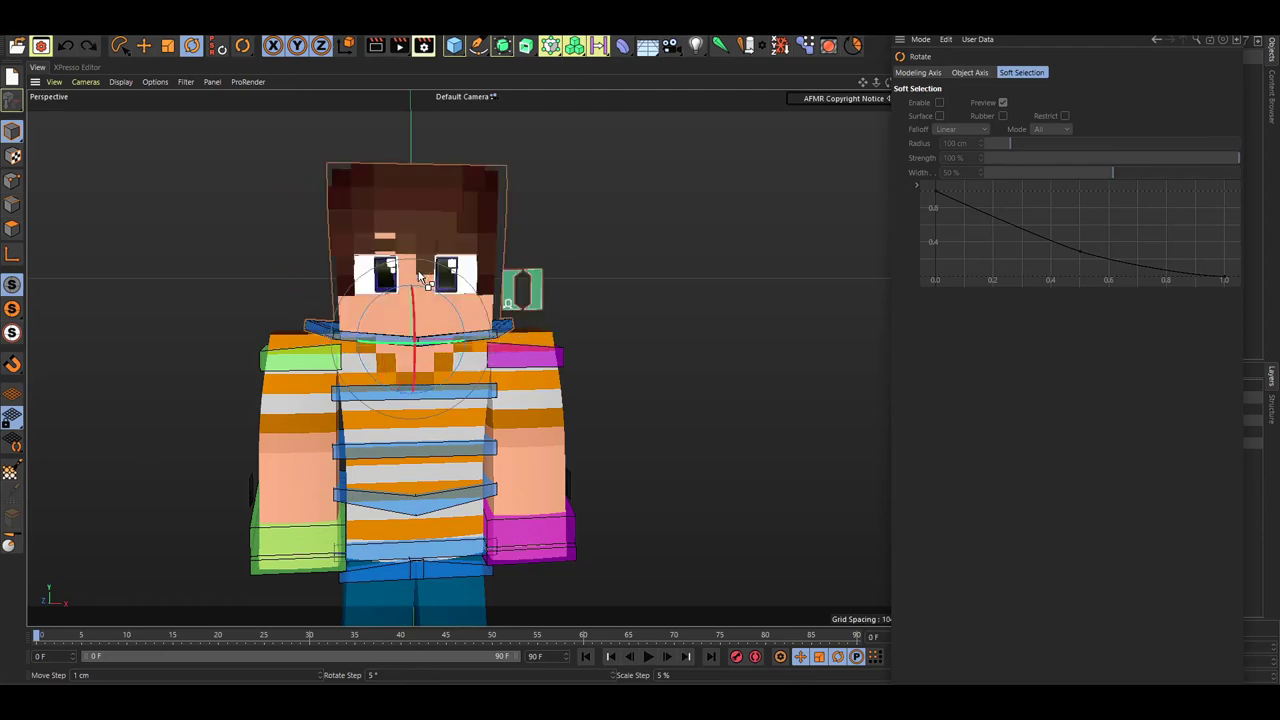
Step: Try moving the hand controls of both arms and undo each move
{"action": "scroll", "coordinate": [325, 360], "scroll_direction": "down", "scroll_amount": 3}
{"action": "left_click", "coordinate": [318, 504]}
{"action": "key", "text": "e"}
{"action": "left_click_drag", "start_coordinate": [350, 474], "coordinate": [455, 181]}
{"action": "key", "text": "ctrl+z"}
{"action": "left_click", "coordinate": [488, 497]}
{"action": "left_click_drag", "start_coordinate": [488, 495], "coordinate": [570, 400]}
{"action": "key", "text": "ctrl+z"}
Step: Reselect the rig's main spline and set Hair Dynamics to Enabled
{"action": "left_click", "coordinate": [568, 378]}
{"action": "left_click_drag", "start_coordinate": [372, 345], "coordinate": [393, 345], "text": "alt"}
{"action": "middle_click_drag", "start_coordinate": [393, 345], "coordinate": [393, 305], "text": "alt"}
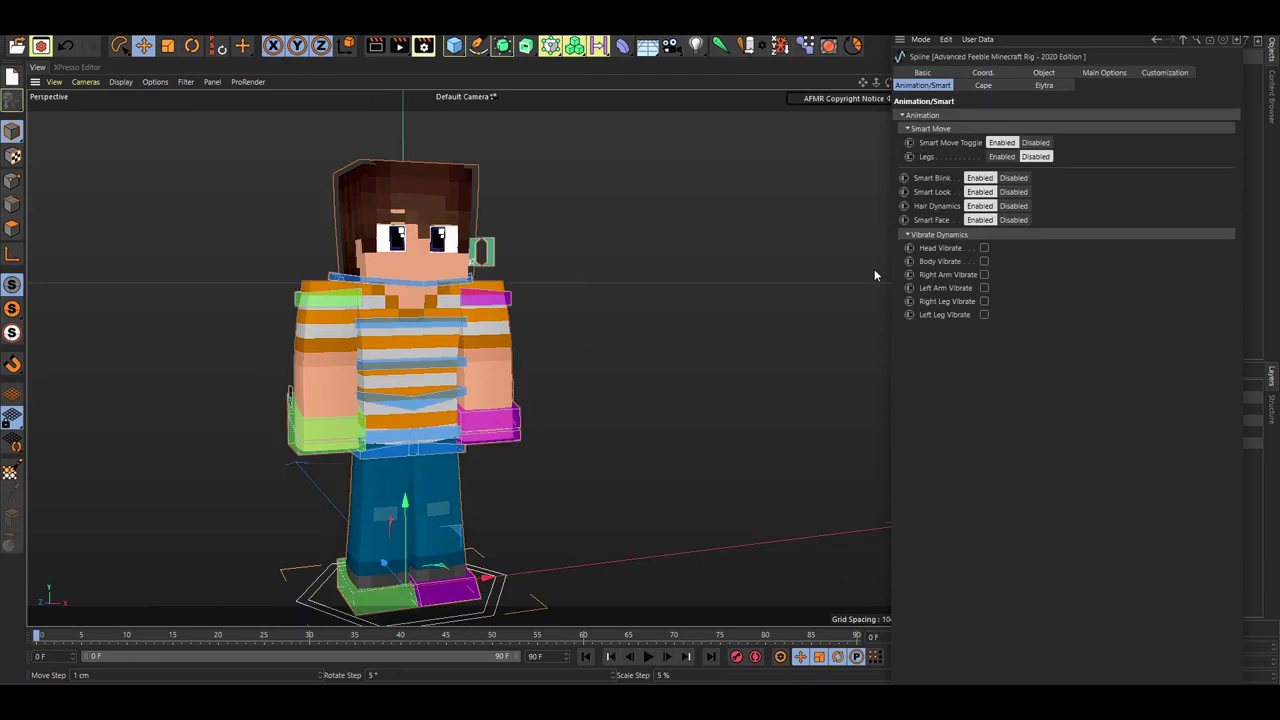
{"action": "scroll", "coordinate": [418, 237], "scroll_direction": "up", "scroll_amount": 6}
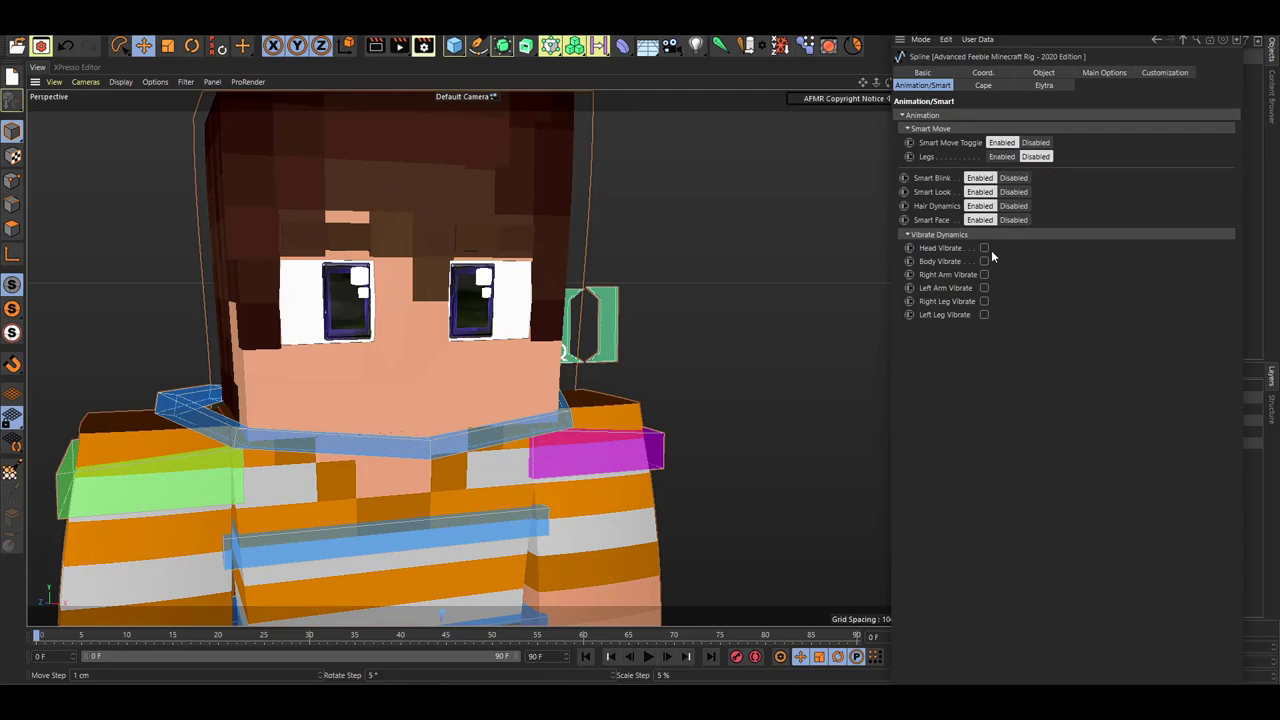
Step: Expand the face control board beside the head and try moving the mouth control to test Smart Face
{"action": "left_click", "coordinate": [618, 318]}
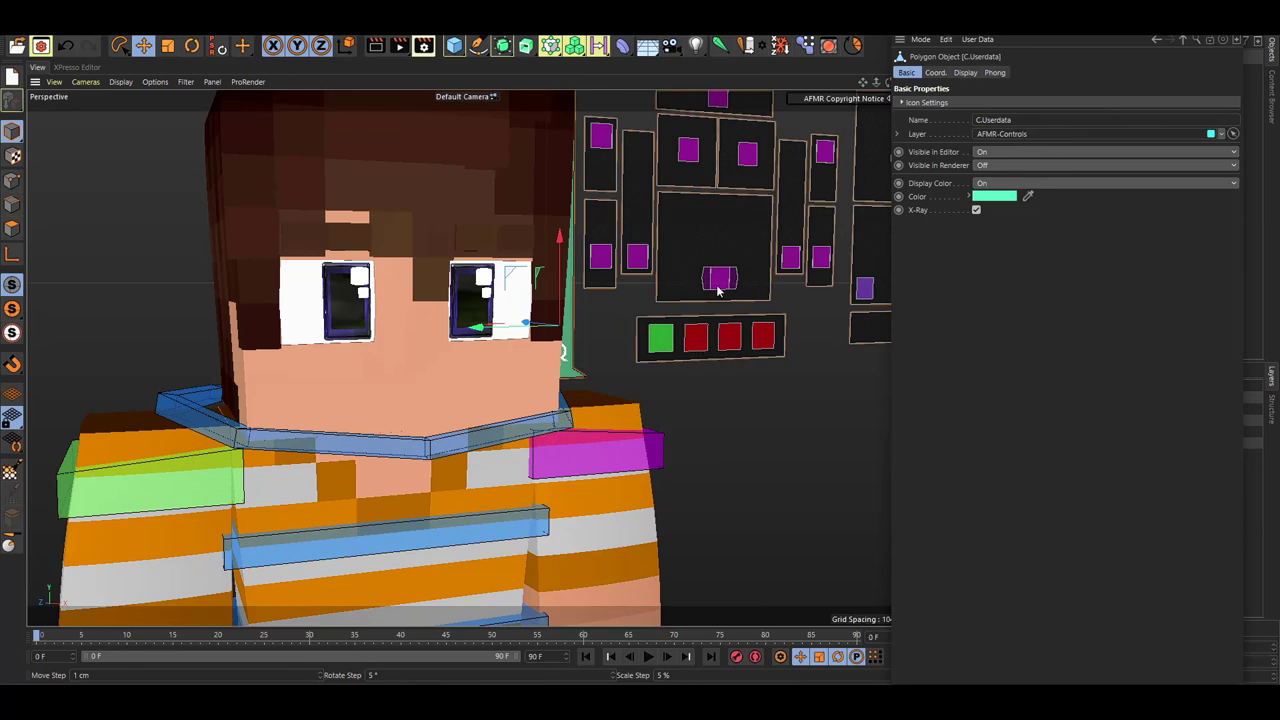
{"action": "left_click_drag", "start_coordinate": [718, 285], "coordinate": [723, 386]}
{"action": "scroll", "coordinate": [723, 390], "scroll_direction": "down", "scroll_amount": 5}
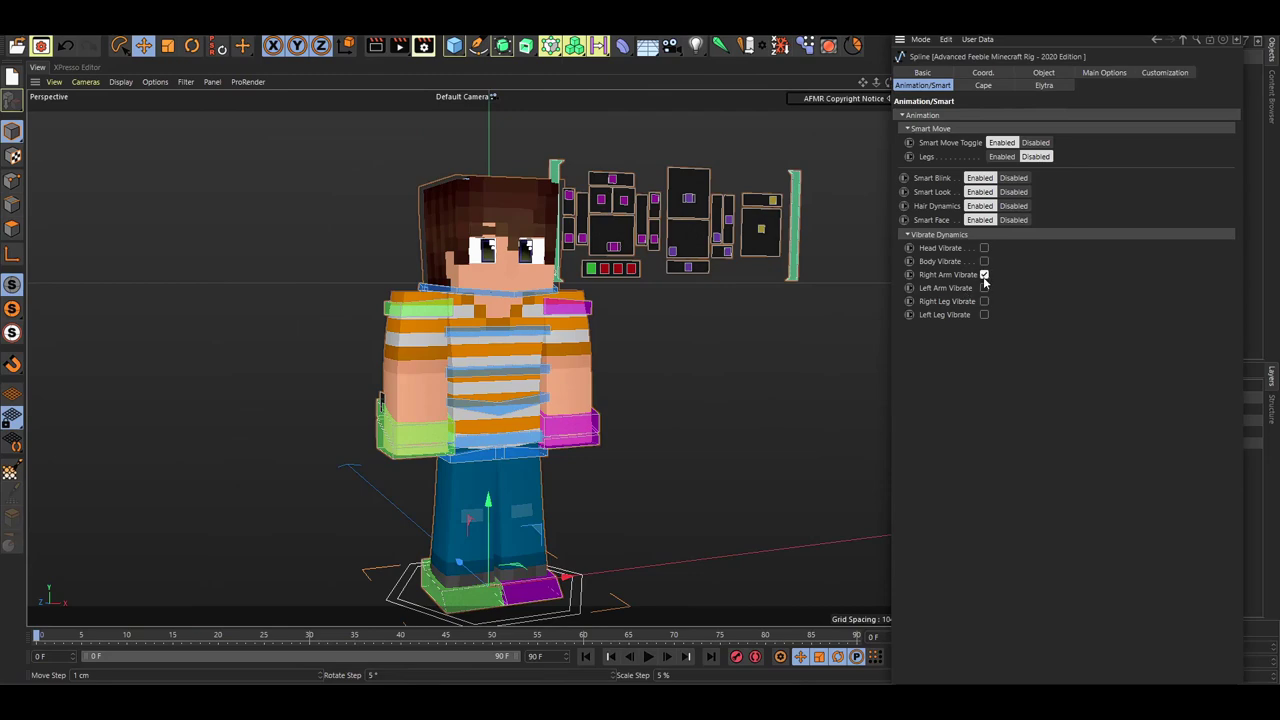
Step: Enable Right Arm Vibrate and Left Arm Vibrate on the rig's main spline and play the animation
{"action": "scroll", "coordinate": [640, 362], "scroll_direction": "up", "scroll_amount": 7}
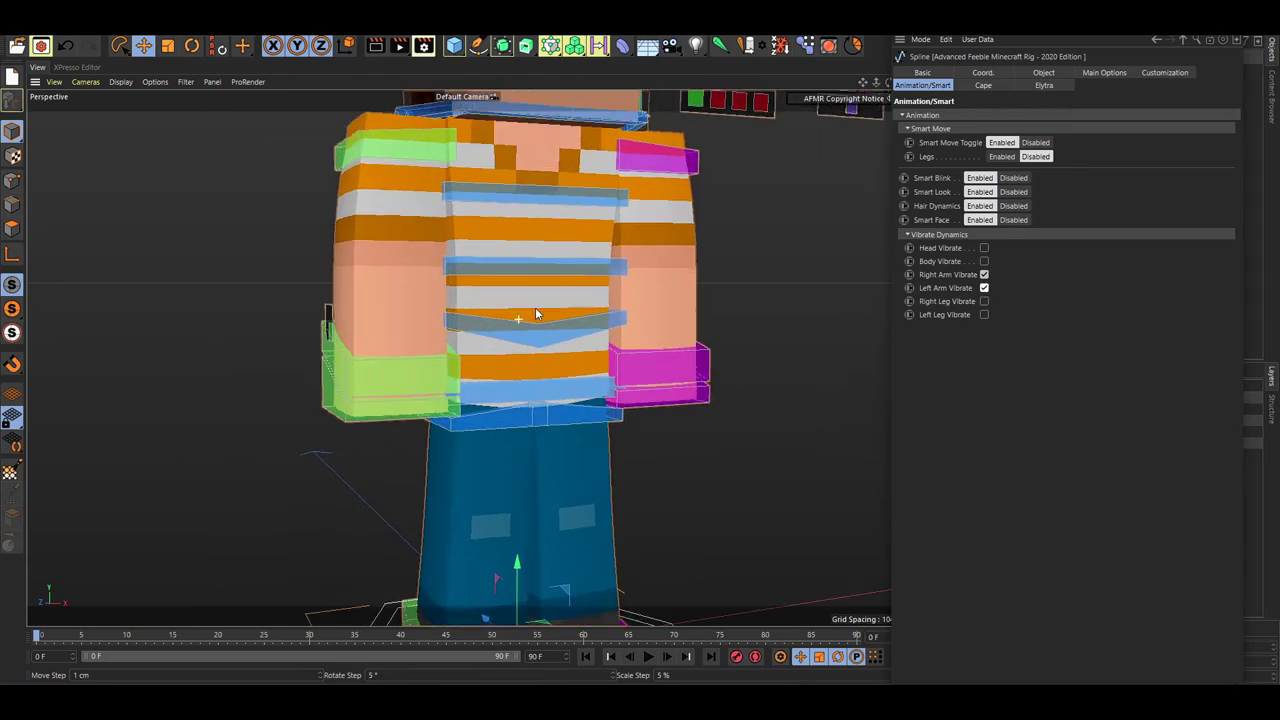
{"action": "left_click", "coordinate": [648, 656]}
{"action": "scroll", "coordinate": [417, 365], "scroll_direction": "up", "scroll_amount": 4}
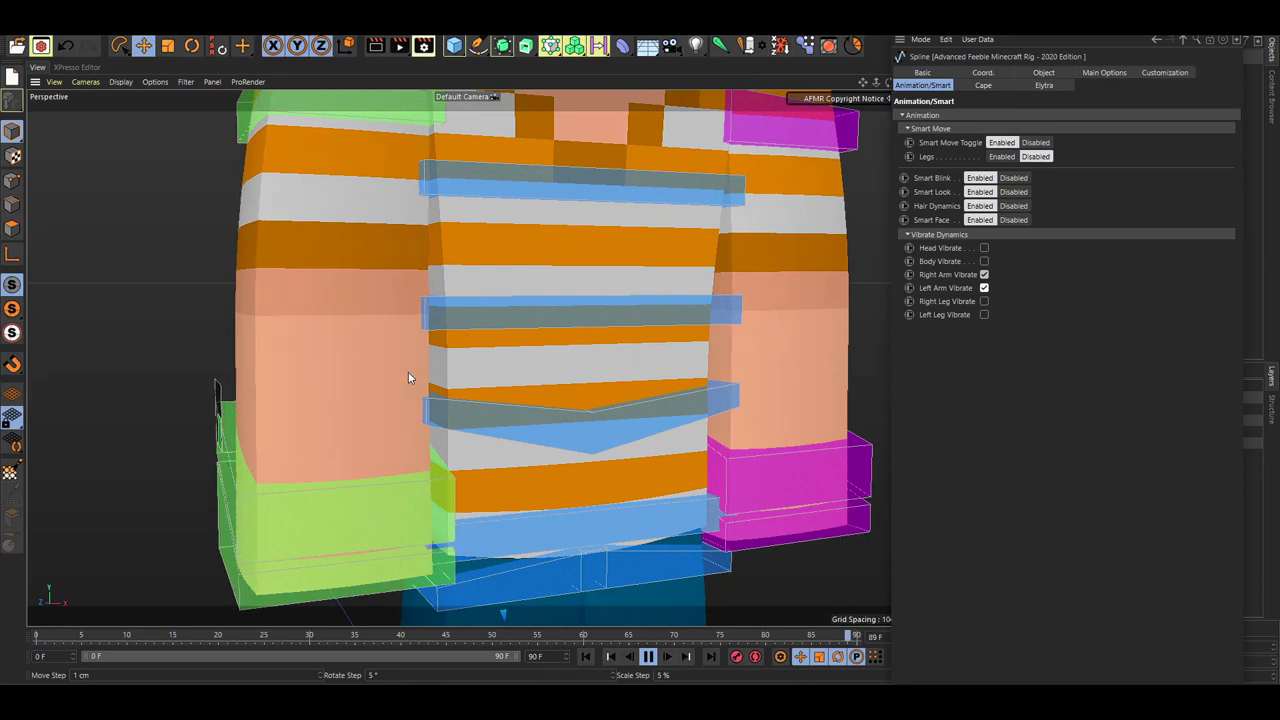
{"action": "scroll", "coordinate": [408, 378], "scroll_direction": "up", "scroll_amount": 3}
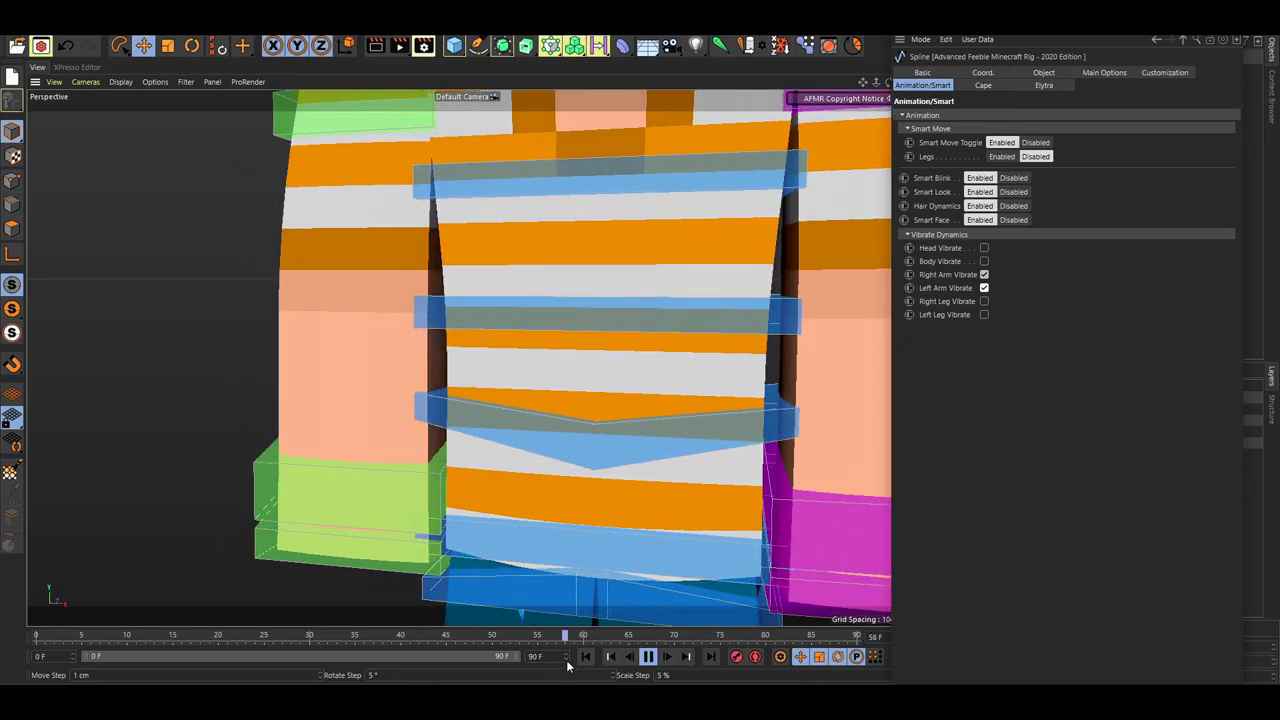
Step: Extend the timeline and its preview range to 184 frames and inspect the vibrating arms during playback
{"action": "left_click_drag", "start_coordinate": [566, 660], "coordinate": [566, 583]}
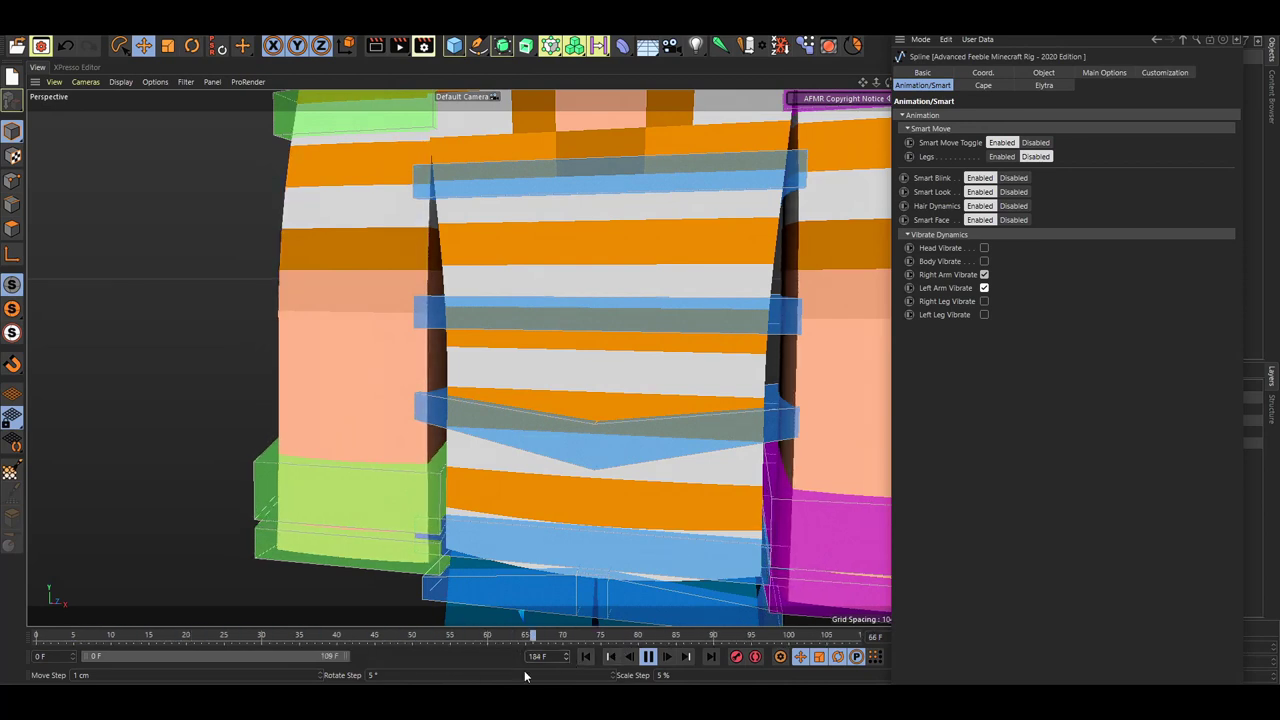
{"action": "left_click_drag", "start_coordinate": [340, 657], "coordinate": [522, 657]}
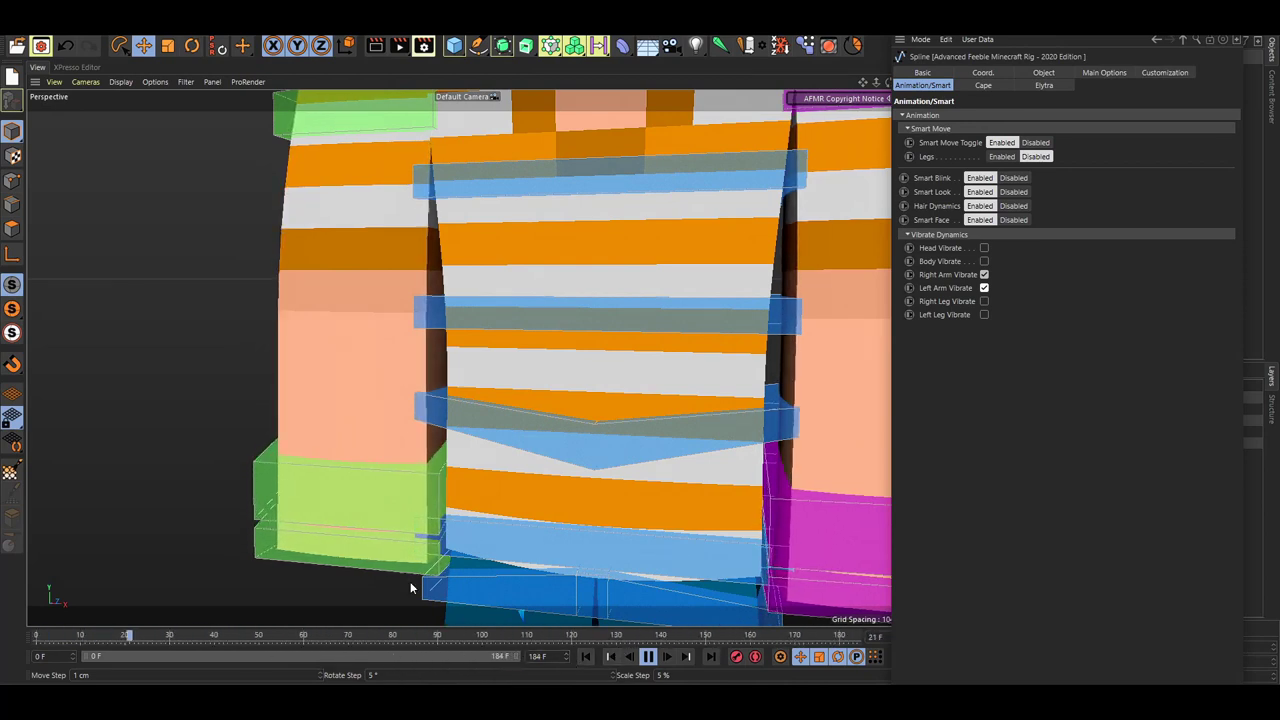
{"action": "left_click_drag", "start_coordinate": [391, 491], "coordinate": [470, 343], "text": "alt"}
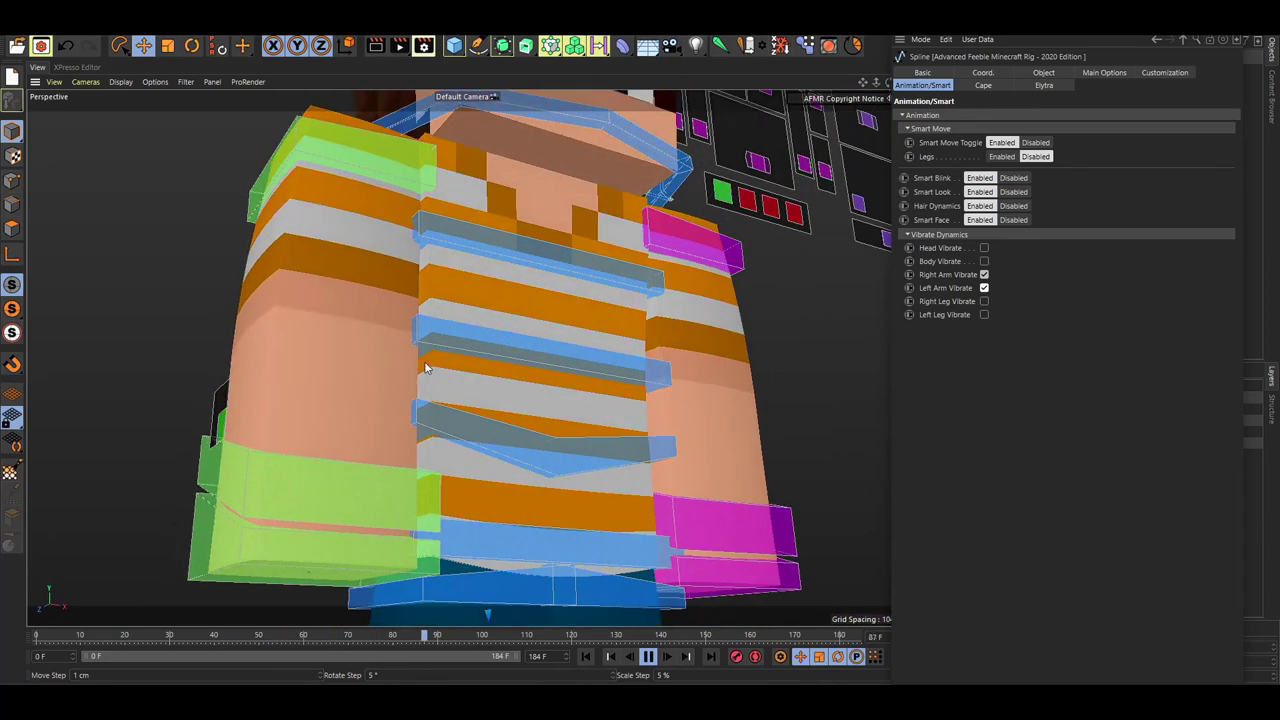
{"action": "left_click_drag", "start_coordinate": [334, 339], "coordinate": [381, 339], "text": "alt"}
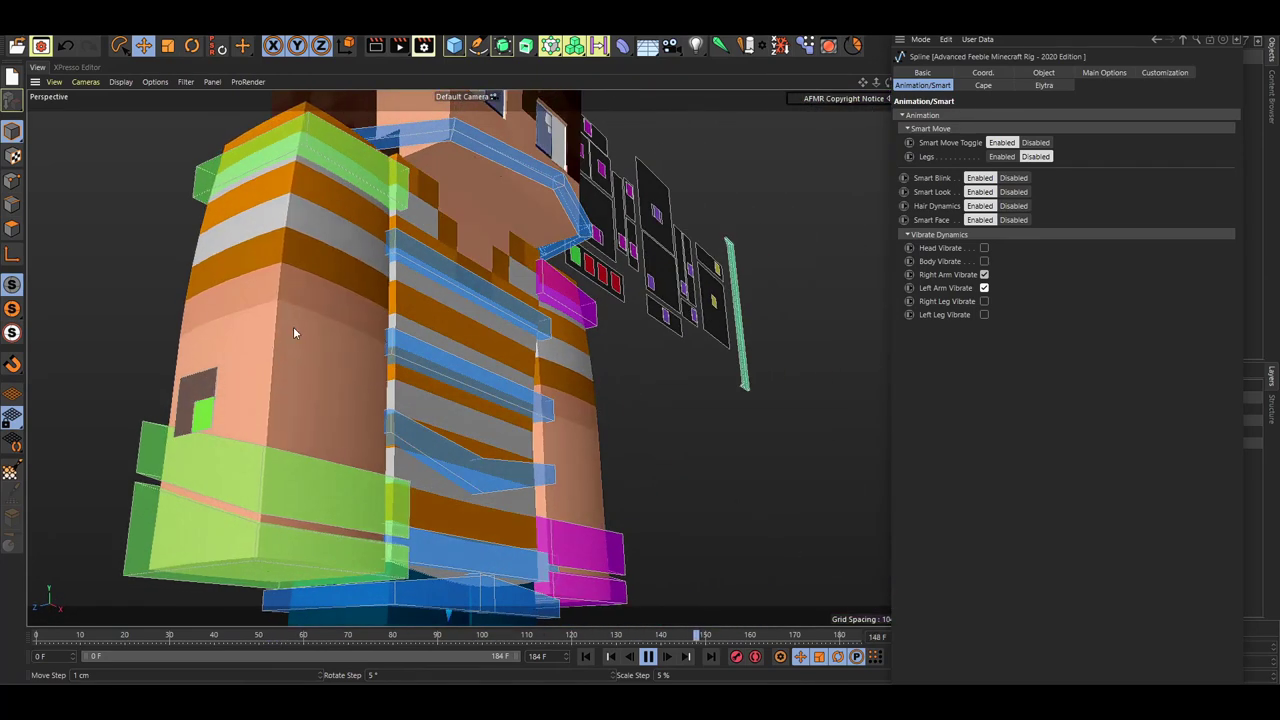
{"action": "left_click_drag", "start_coordinate": [293, 326], "coordinate": [347, 306], "text": "alt"}
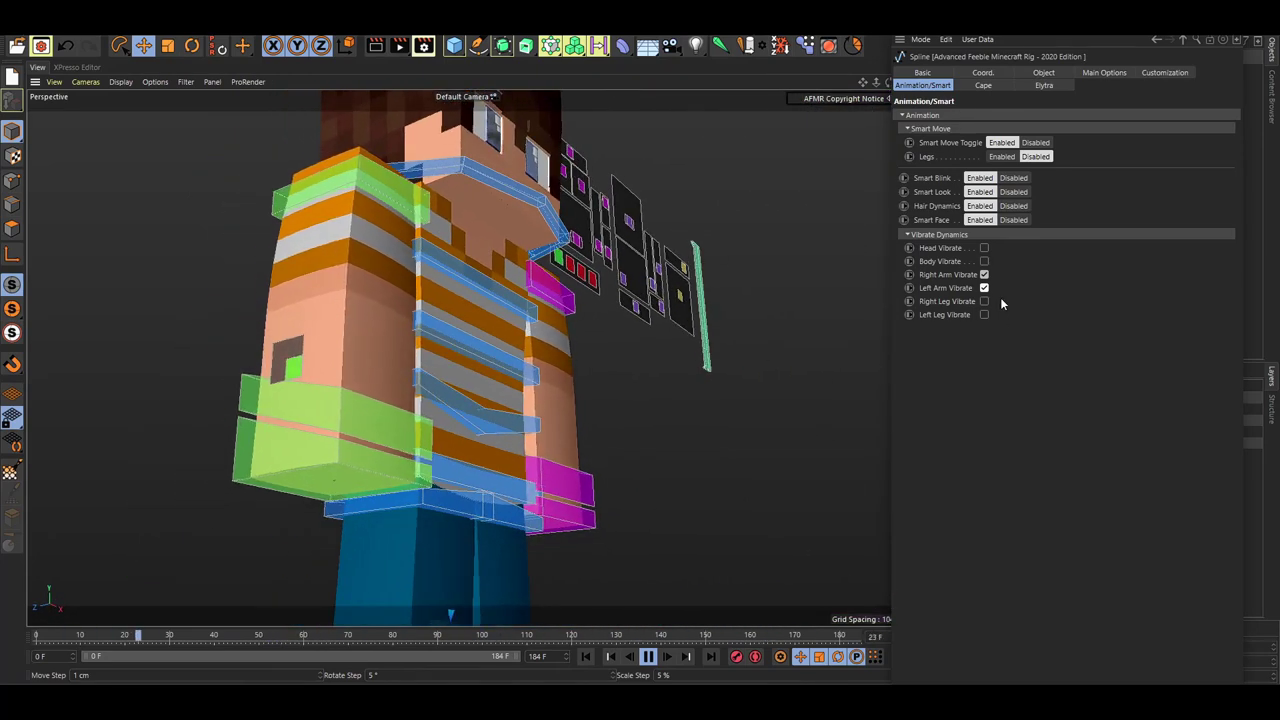
Step: Enable Body Vibrate and Head Vibrate and inspect the whole rig during playback
{"action": "left_click", "coordinate": [984, 261]}
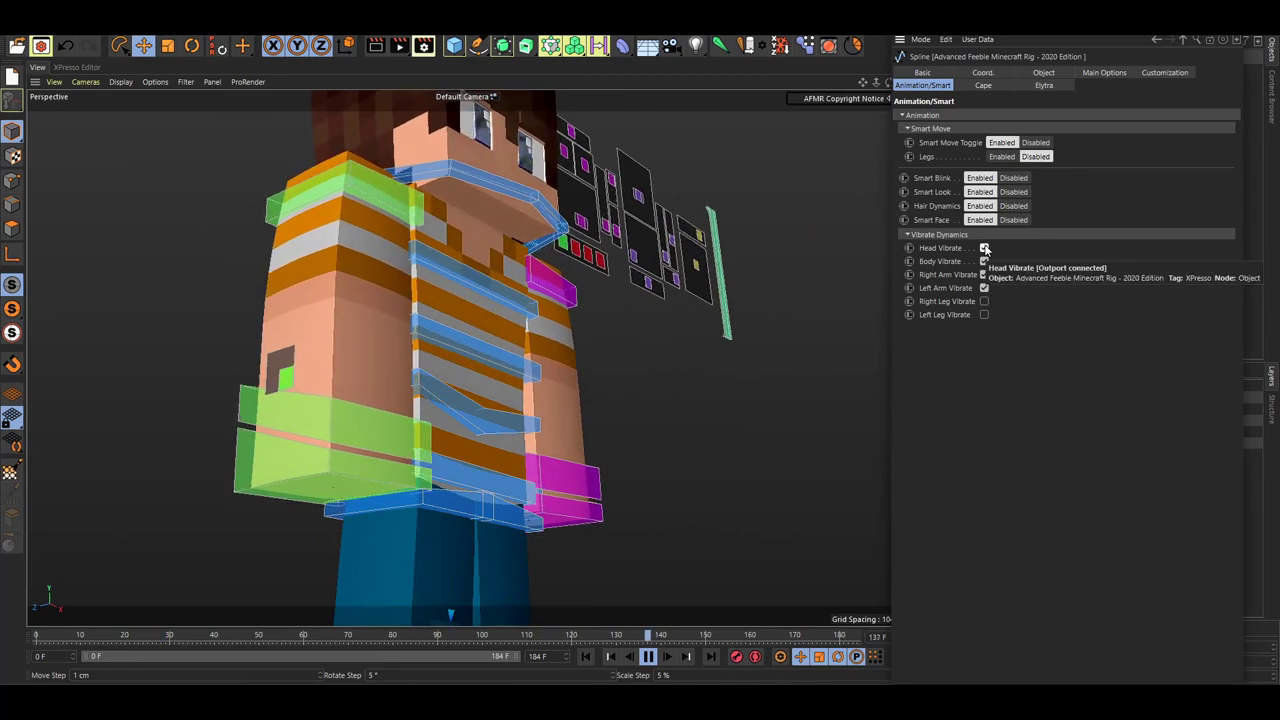
{"action": "left_click", "coordinate": [984, 248]}
{"action": "left_click_drag", "start_coordinate": [620, 388], "coordinate": [576, 397], "text": "alt"}
{"action": "middle_click_drag", "start_coordinate": [576, 397], "coordinate": [350, 587], "text": "alt"}
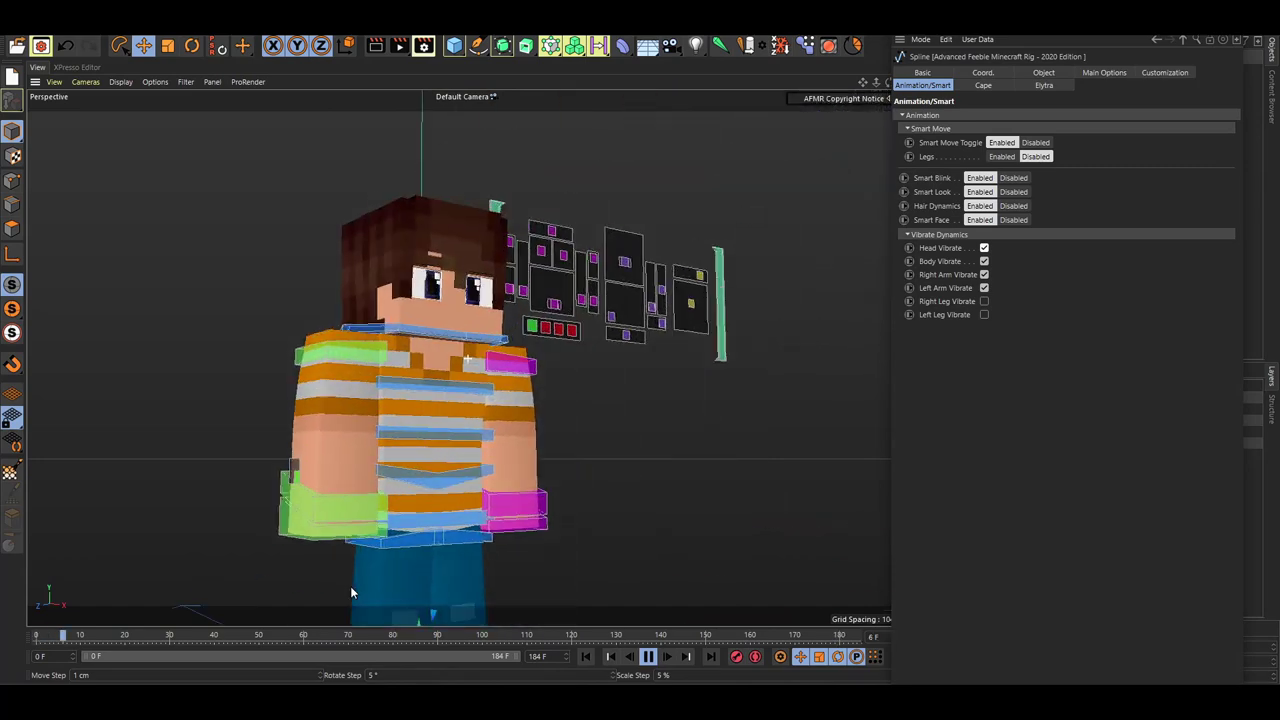
{"action": "left_click_drag", "start_coordinate": [543, 454], "coordinate": [474, 464], "text": "alt"}
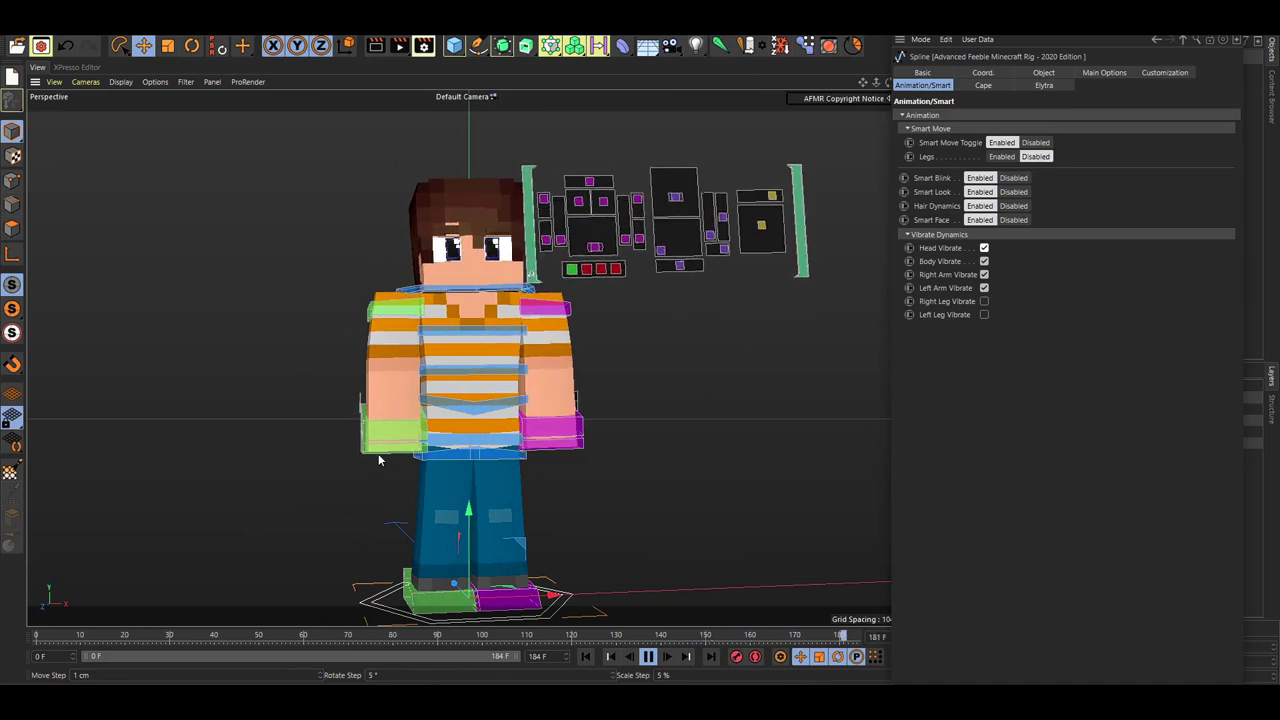
{"action": "left_click_drag", "start_coordinate": [378, 453], "coordinate": [367, 443], "text": "alt"}
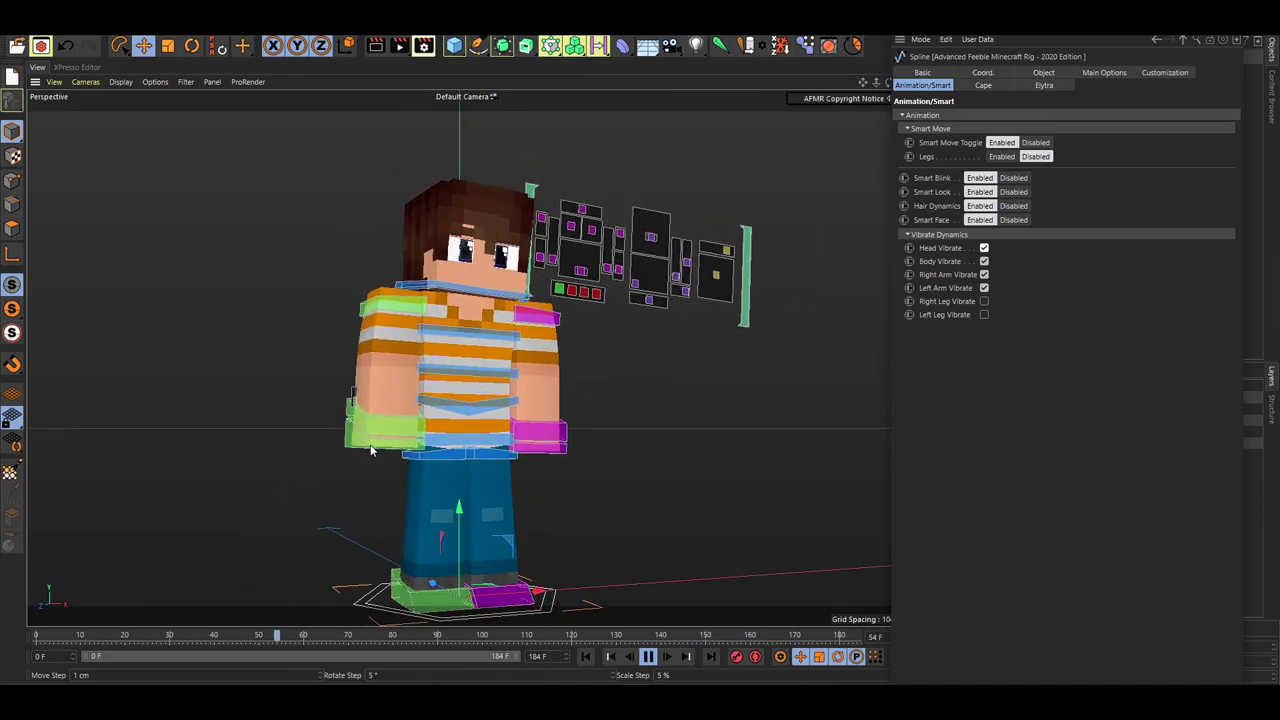
{"action": "middle_click_drag", "start_coordinate": [398, 440], "coordinate": [378, 406], "text": "alt"}
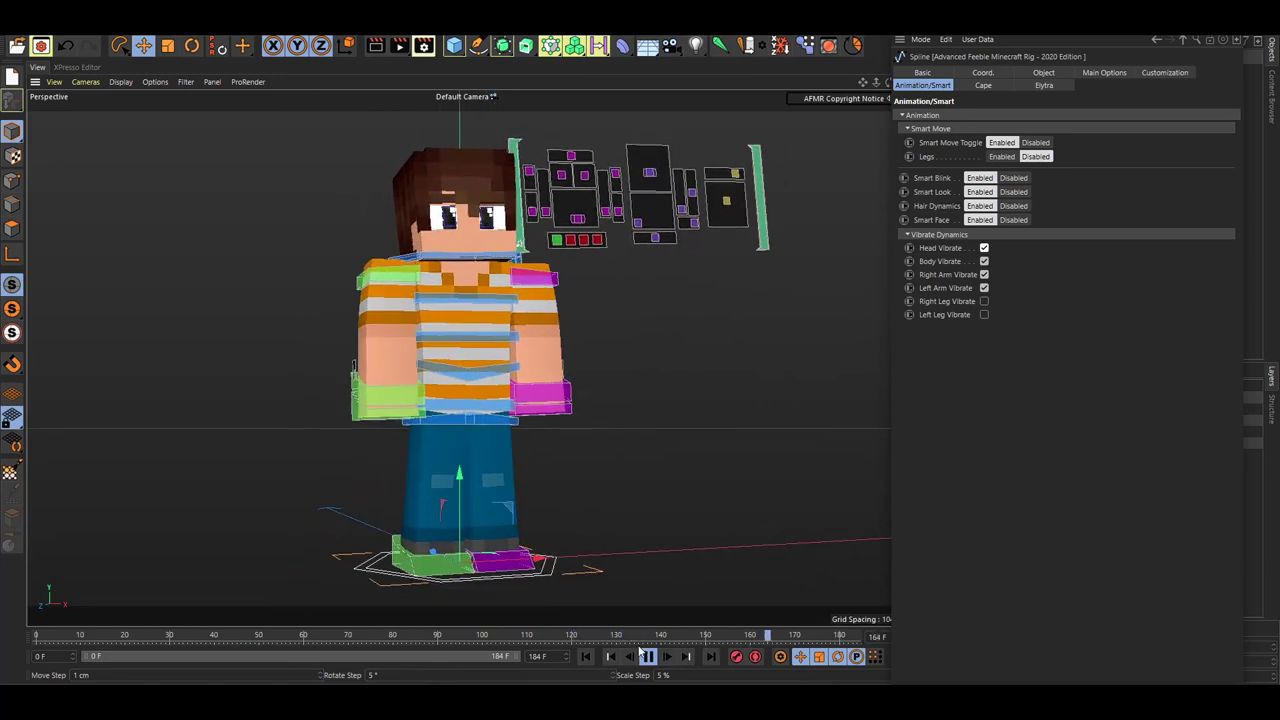
Step: Enable the rig's Cape, try moving the control at its lower end and undo the move
{"action": "left_click", "coordinate": [981, 86]}
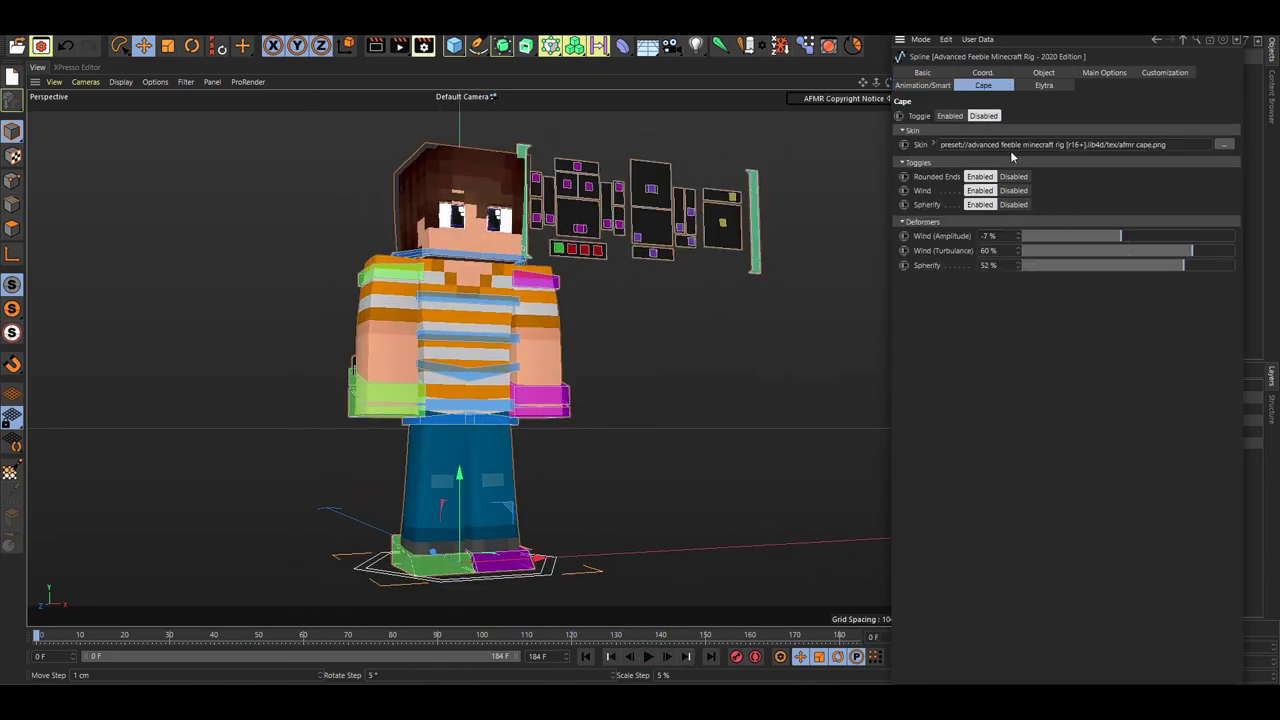
{"action": "left_click_drag", "start_coordinate": [346, 287], "coordinate": [404, 310], "text": "alt"}
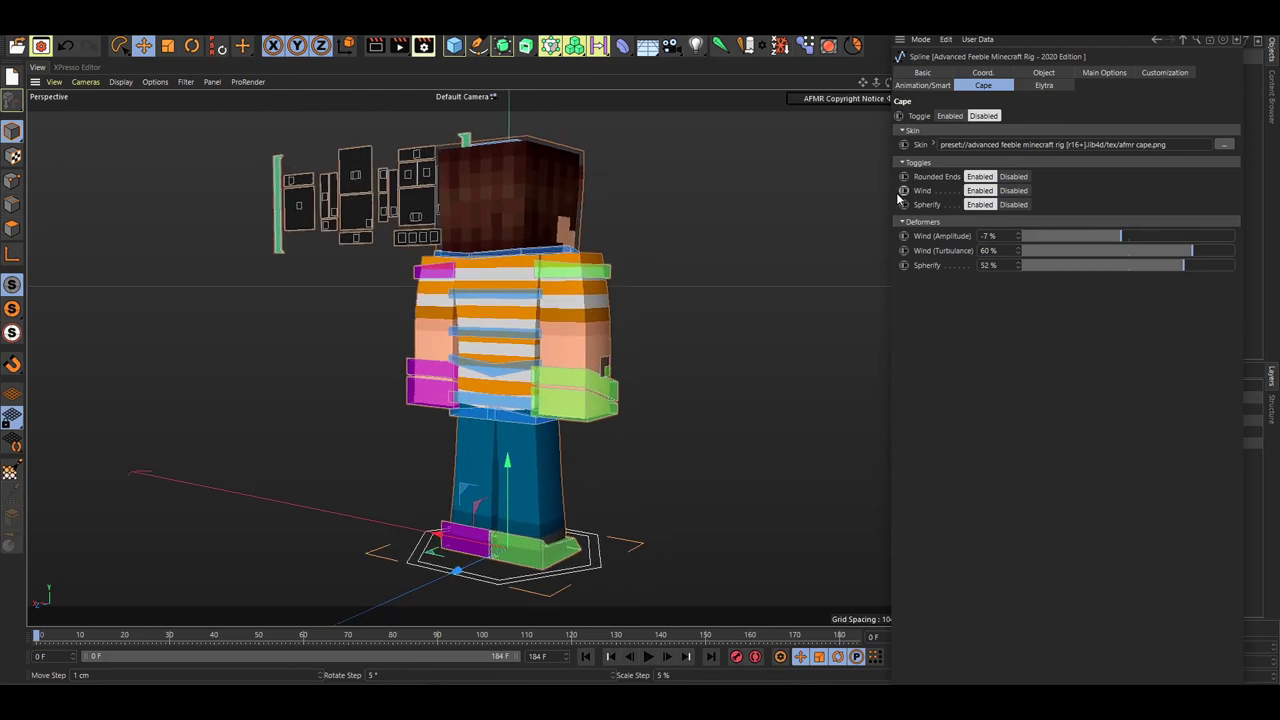
{"action": "left_click", "coordinate": [950, 116]}
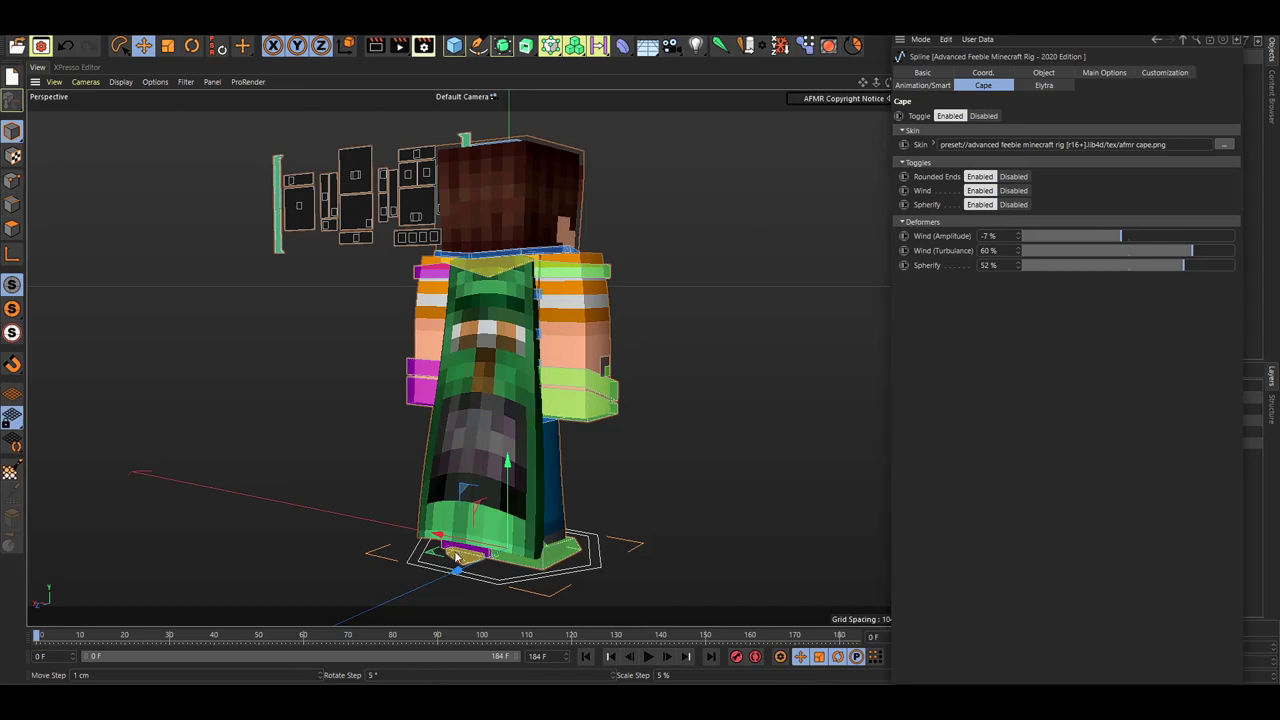
{"action": "left_click", "coordinate": [456, 557]}
{"action": "left_click_drag", "start_coordinate": [423, 575], "coordinate": [395, 522]}
{"action": "key", "text": "ctrl+z"}
{"action": "key", "text": "ctrl+z"}
Step: Switch the cape's Rounded Ends to Disabled and back to Enabled, and set the Cape toggle to Disabled
{"action": "left_click", "coordinate": [1014, 177]}
{"action": "left_click", "coordinate": [982, 177]}
{"action": "left_click", "coordinate": [983, 116]}
Step: Enable the rig's Elytra and spread both wings by moving the right and left wing controllers outward
{"action": "left_click", "coordinate": [1028, 89]}
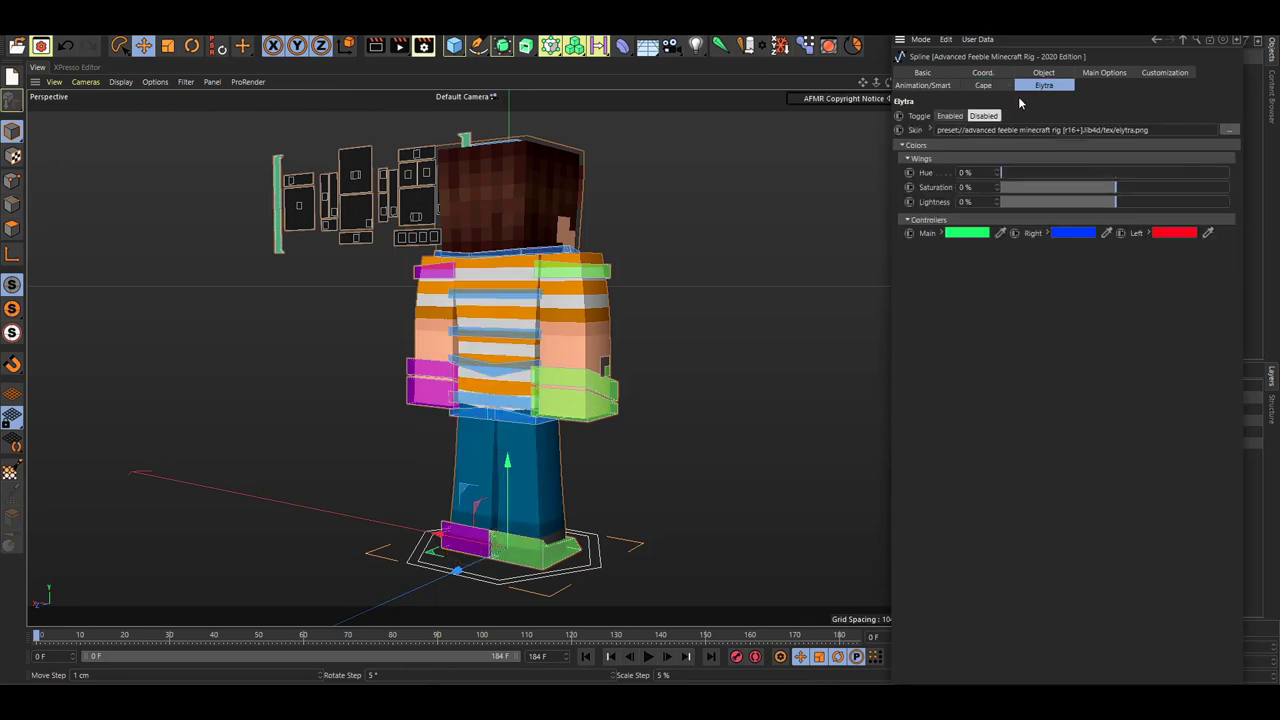
{"action": "left_click", "coordinate": [954, 121]}
{"action": "left_click", "coordinate": [771, 198]}
{"action": "middle_click_drag", "start_coordinate": [634, 292], "coordinate": [640, 240], "text": "alt"}
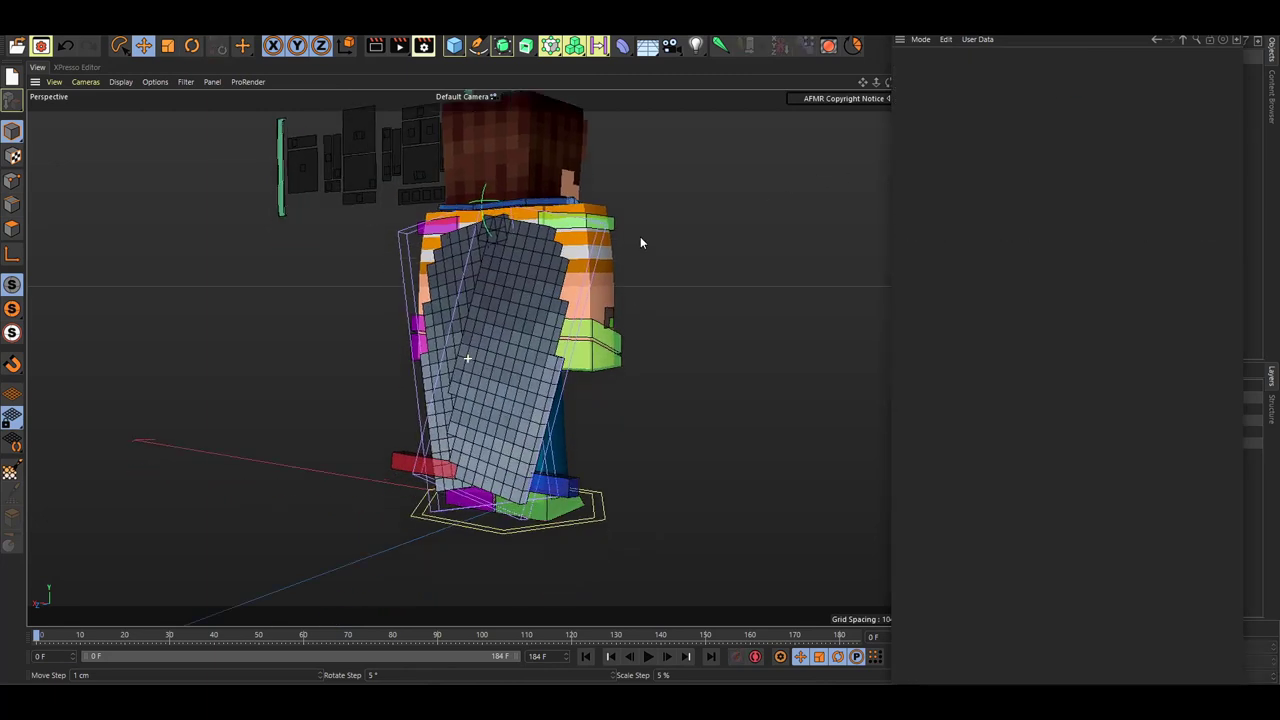
{"action": "left_click_drag", "start_coordinate": [640, 240], "coordinate": [594, 346], "text": "alt"}
{"action": "left_click", "coordinate": [562, 478]}
{"action": "left_click_drag", "start_coordinate": [517, 475], "coordinate": [543, 476]}
{"action": "left_click", "coordinate": [434, 470]}
{"action": "left_click_drag", "start_coordinate": [328, 460], "coordinate": [305, 458]}
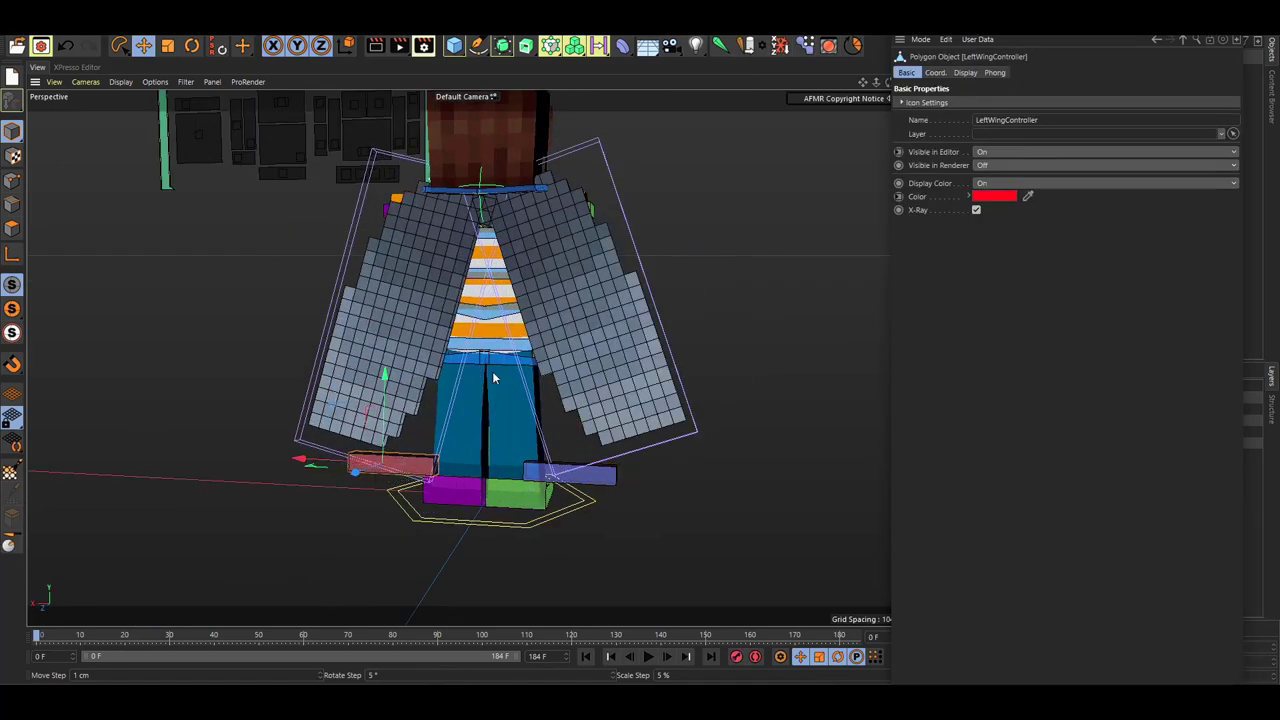
Step: Render the viewport from behind the character to preview the spread elytra wings
{"action": "left_click", "coordinate": [686, 190]}
{"action": "left_click_drag", "start_coordinate": [686, 190], "coordinate": [482, 362], "text": "alt"}
{"action": "middle_click_drag", "start_coordinate": [464, 378], "coordinate": [487, 354], "text": "alt"}
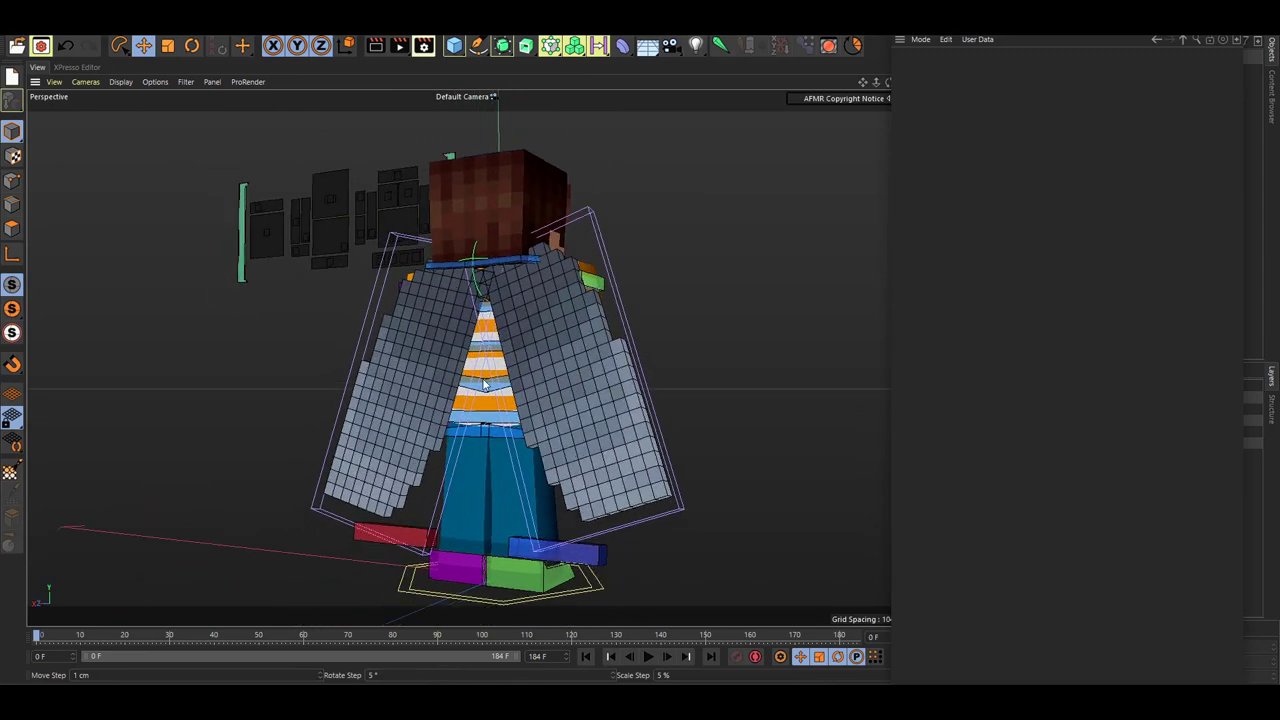
{"action": "scroll", "coordinate": [545, 338], "scroll_direction": "up", "scroll_amount": 5}
{"action": "scroll", "coordinate": [545, 336], "scroll_direction": "down", "scroll_amount": 3}
{"action": "left_click", "coordinate": [378, 47]}
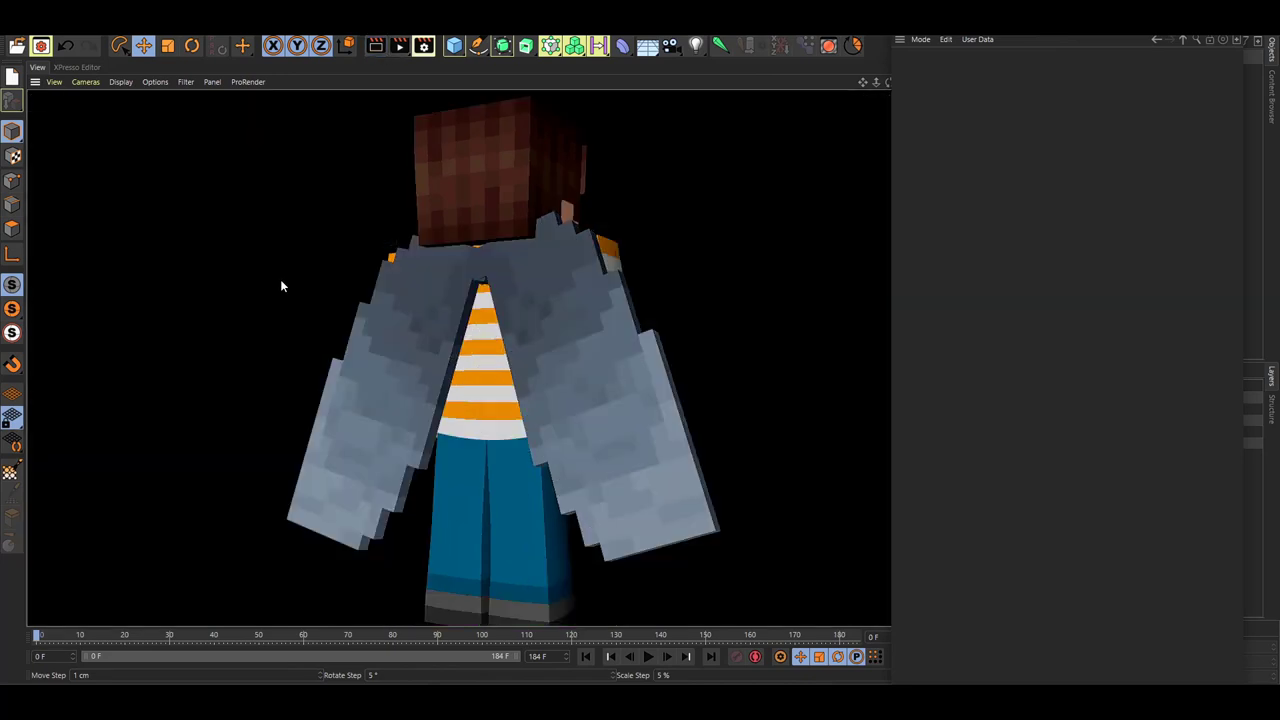
{"action": "middle_click_drag", "start_coordinate": [387, 317], "coordinate": [390, 271], "text": "alt"}
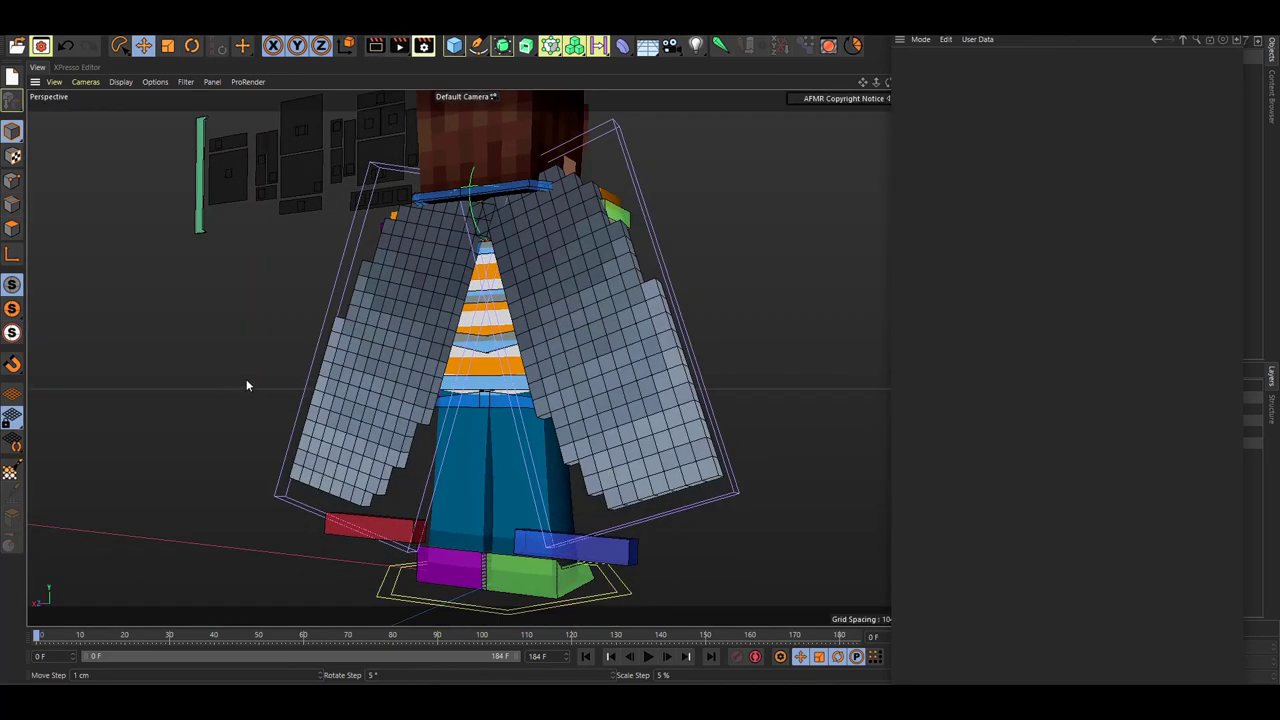
Step: Try moving the red left wing controller farther outward and undo the wing moves
{"action": "left_click", "coordinate": [352, 534]}
{"action": "left_click_drag", "start_coordinate": [324, 530], "coordinate": [299, 526]}
{"action": "key", "text": "ctrl+z"}
{"action": "left_click", "coordinate": [276, 476]}
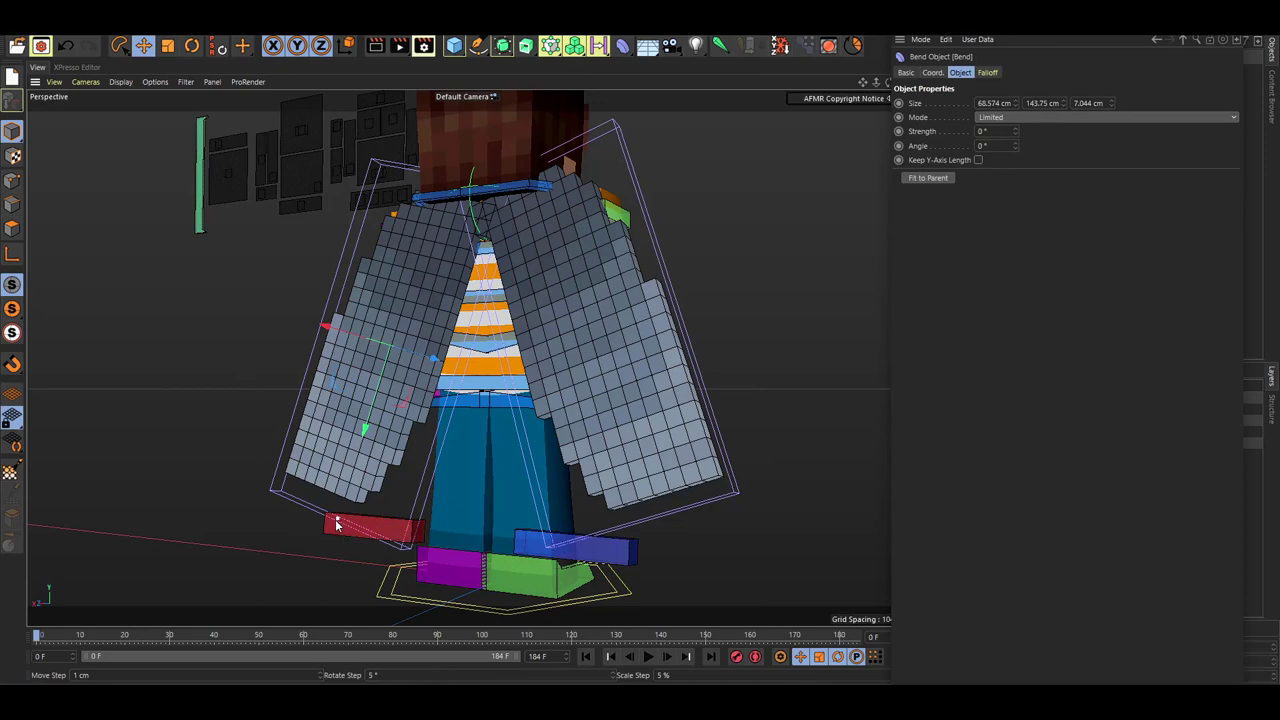
{"action": "left_click_drag", "start_coordinate": [337, 525], "coordinate": [66, 457]}
{"action": "key", "text": "ctrl+z"}
{"action": "key", "text": "ctrl+z"}
{"action": "key", "text": "ctrl+z"}
{"action": "key", "text": "ctrl+z"}
{"action": "key", "text": "ctrl+z"}
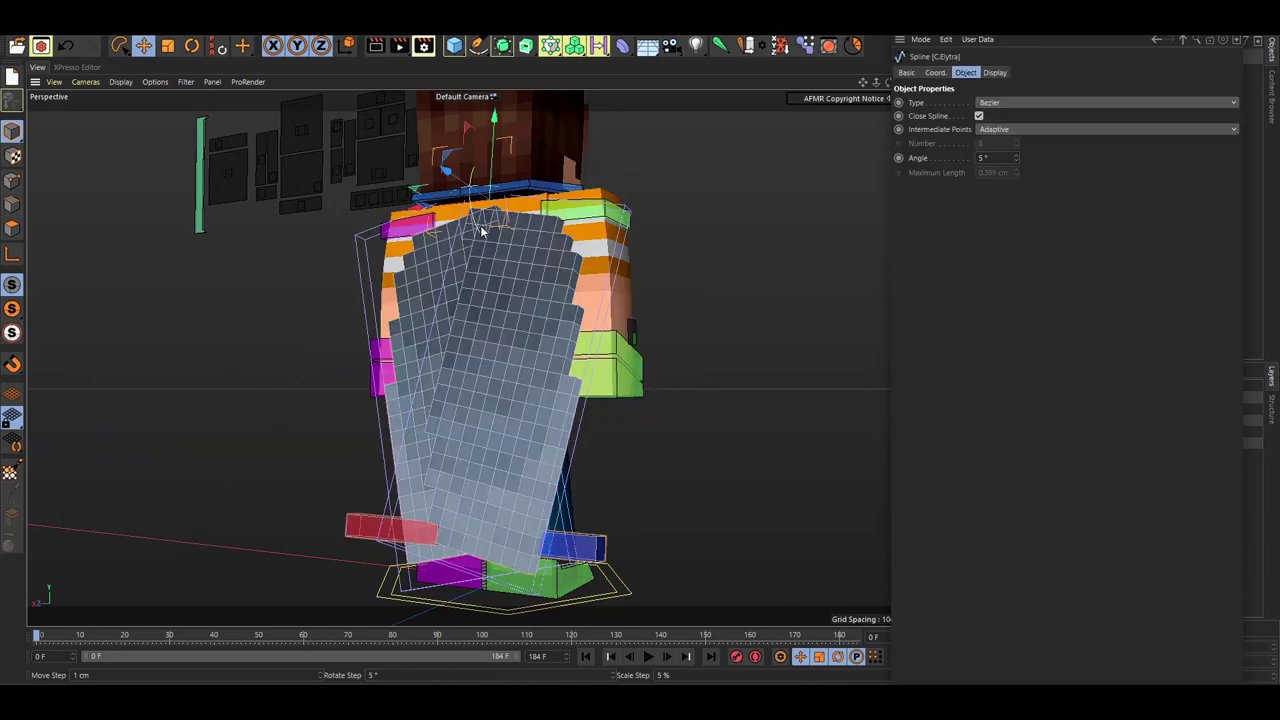
Step: Try moving the main C.Elytra control at the back and undo back to the main spline selection
{"action": "left_click_drag", "start_coordinate": [481, 228], "coordinate": [416, 240], "text": "alt"}
{"action": "left_click_drag", "start_coordinate": [481, 286], "coordinate": [417, 397]}
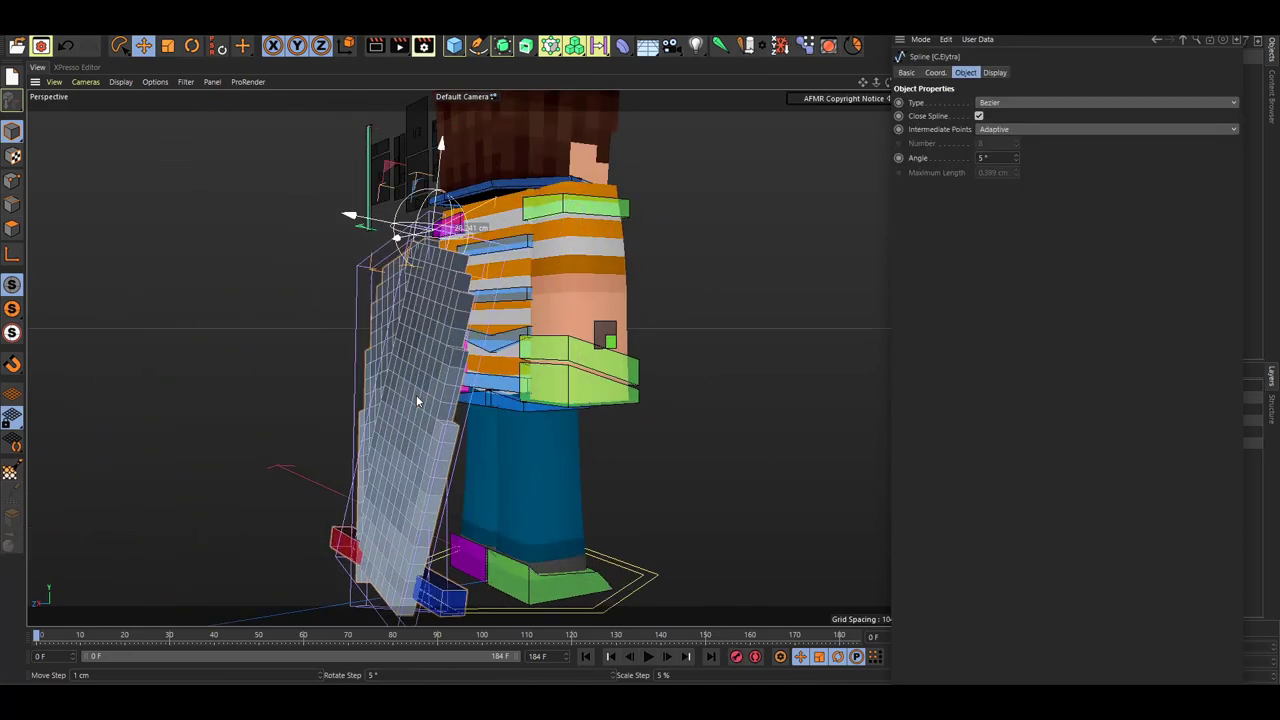
{"action": "key", "text": "ctrl+z"}
{"action": "key", "text": "ctrl+z"}
{"action": "key", "text": "ctrl+z"}
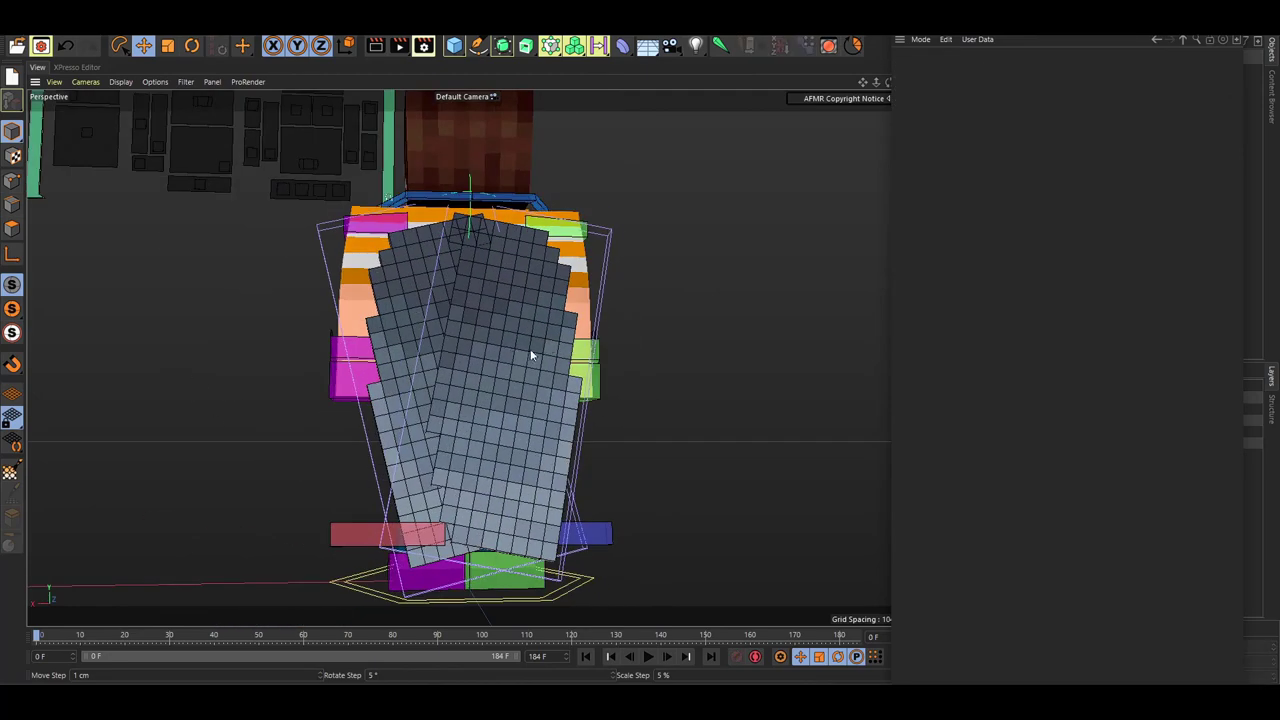
{"action": "key", "text": "ctrl+z"}
{"action": "key", "text": "ctrl+z"}
{"action": "key", "text": "ctrl+z"}
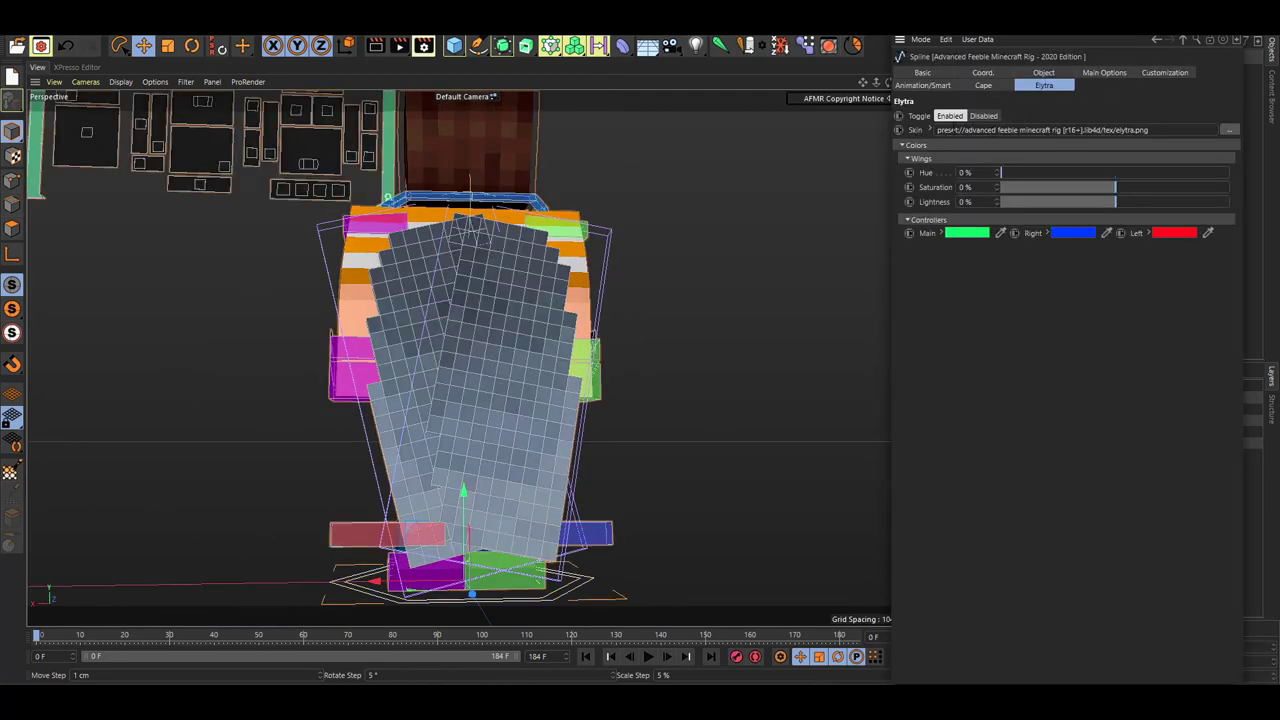
Step: Try the elytra wings' Hue, Saturation and Lightness settings and set the Elytra toggle to Disabled
{"action": "left_click_drag", "start_coordinate": [1018, 170], "coordinate": [1115, 193]}
{"action": "mouse_move", "coordinate": [1114, 202]}
{"action": "left_mouse_down"}
{"action": "mouse_move", "coordinate": [1027, 202]}
{"action": "mouse_move", "coordinate": [1114, 203]}
{"action": "left_mouse_up"}
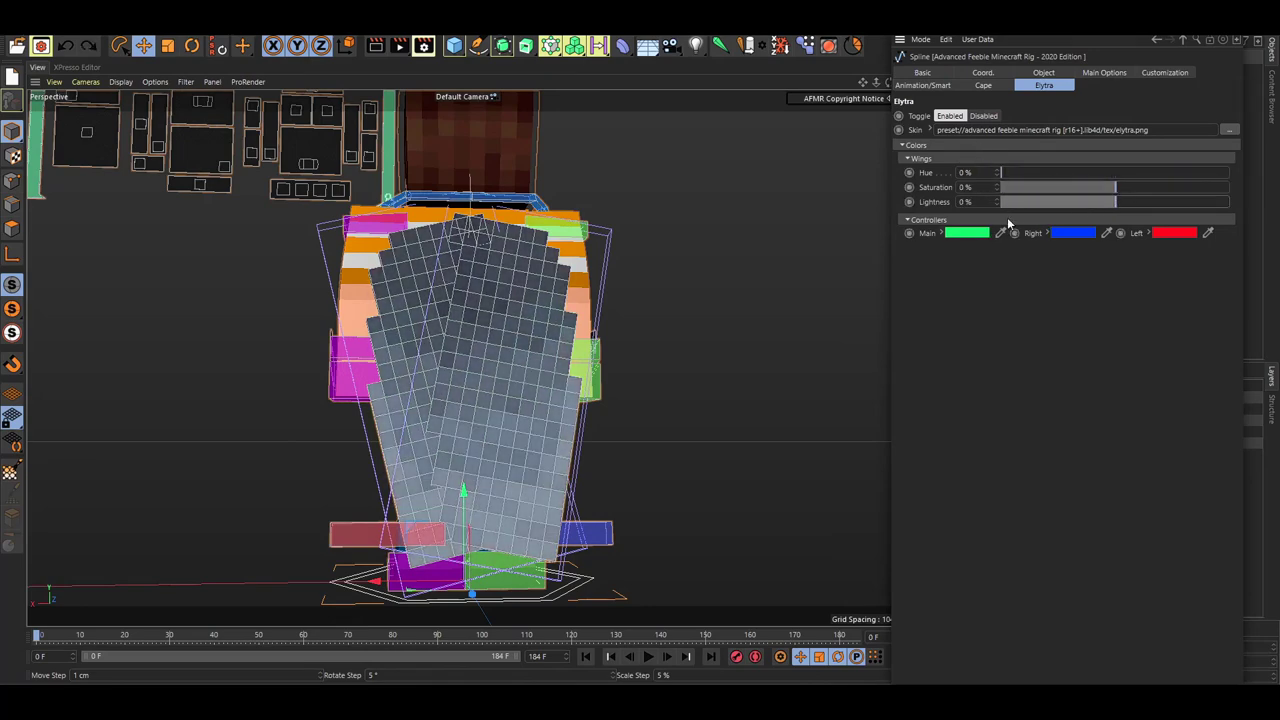
{"action": "left_click", "coordinate": [993, 117]}
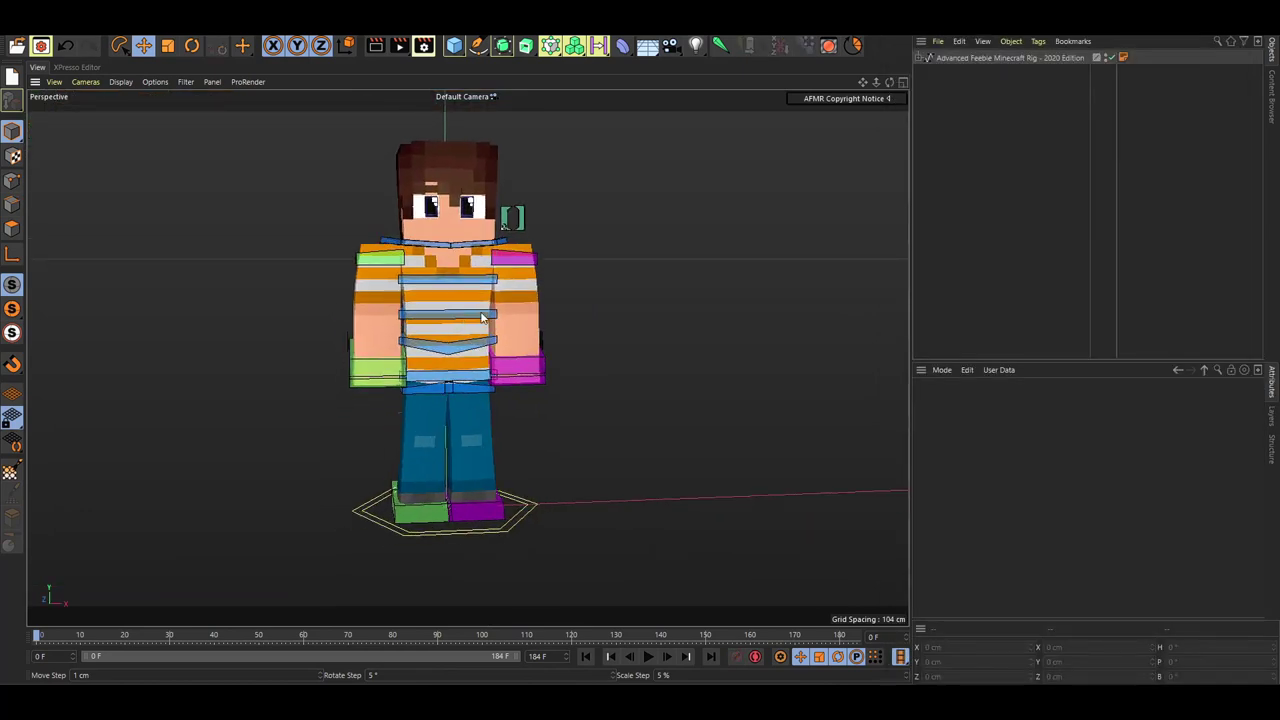
{"action": "middle_click_drag", "start_coordinate": [481, 302], "coordinate": [452, 324], "text": "alt"}
{"action": "left_click_drag", "start_coordinate": [452, 324], "coordinate": [440, 307], "text": "alt"}
{"action": "middle_click_drag", "start_coordinate": [440, 307], "coordinate": [472, 307], "text": "alt"}
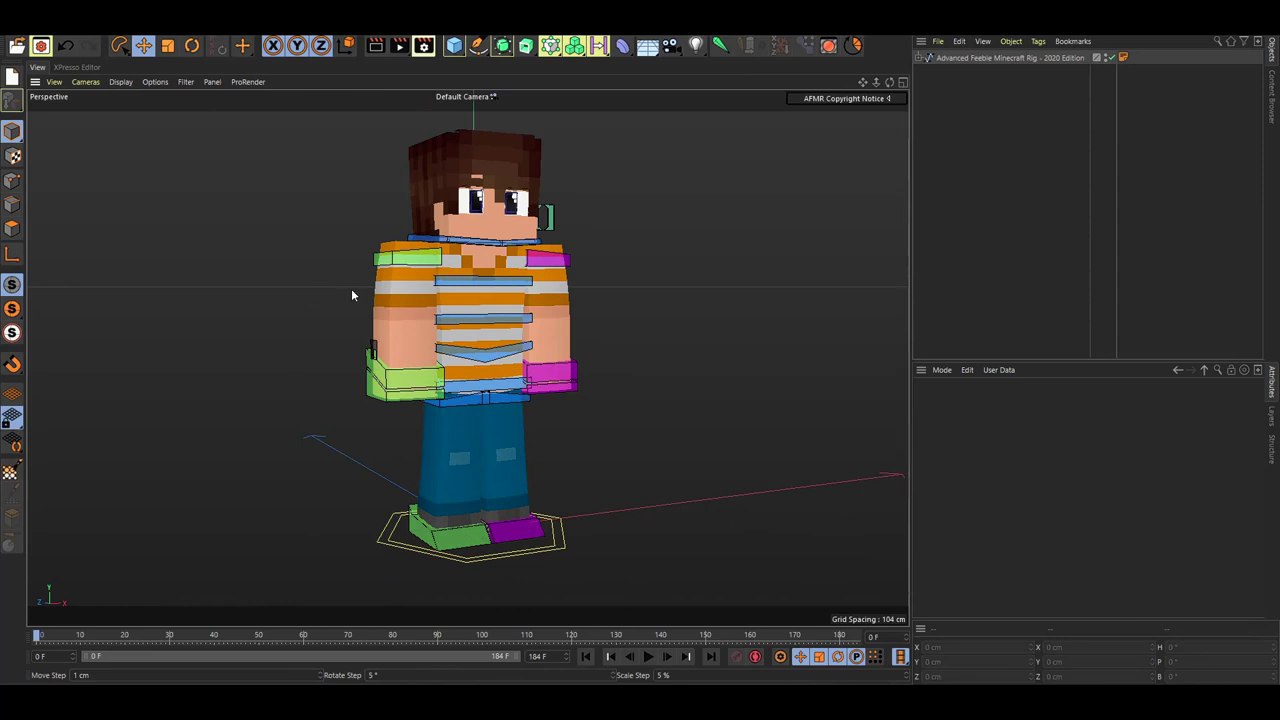
{"action": "middle_click_drag", "start_coordinate": [343, 277], "coordinate": [455, 310], "text": "alt"}
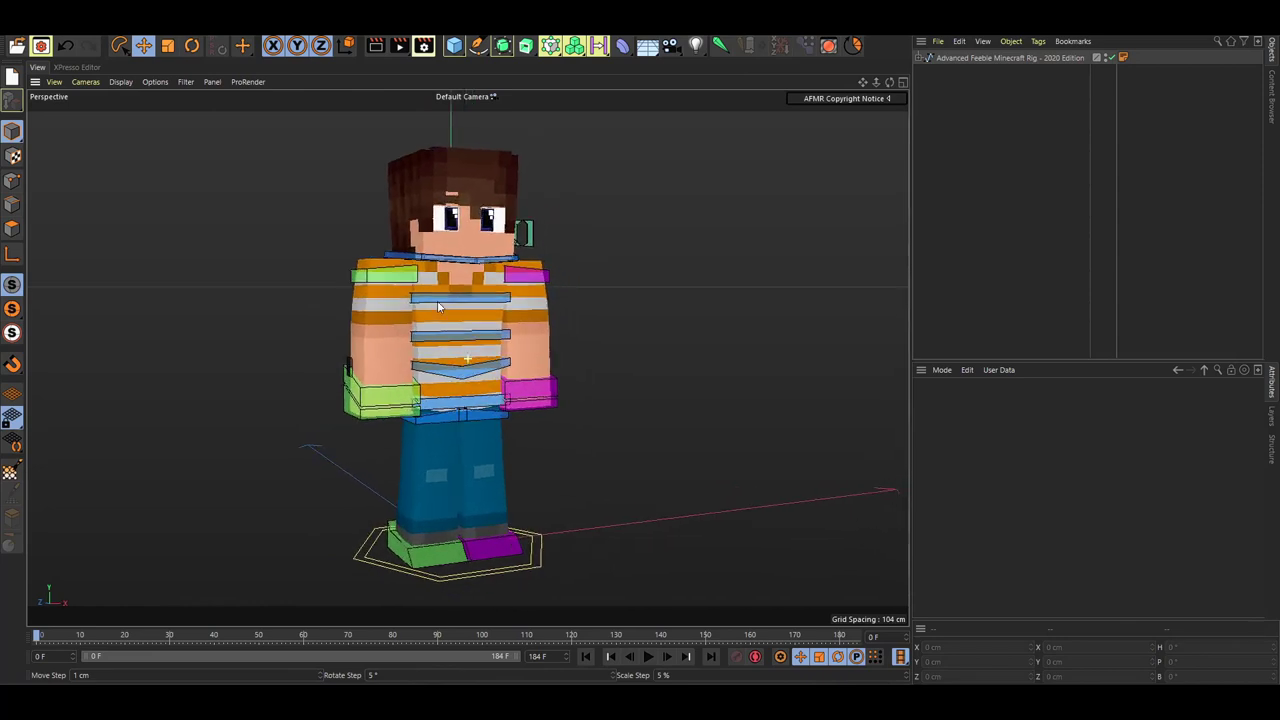
{"action": "left_click_drag", "start_coordinate": [449, 298], "coordinate": [479, 248], "text": "alt"}
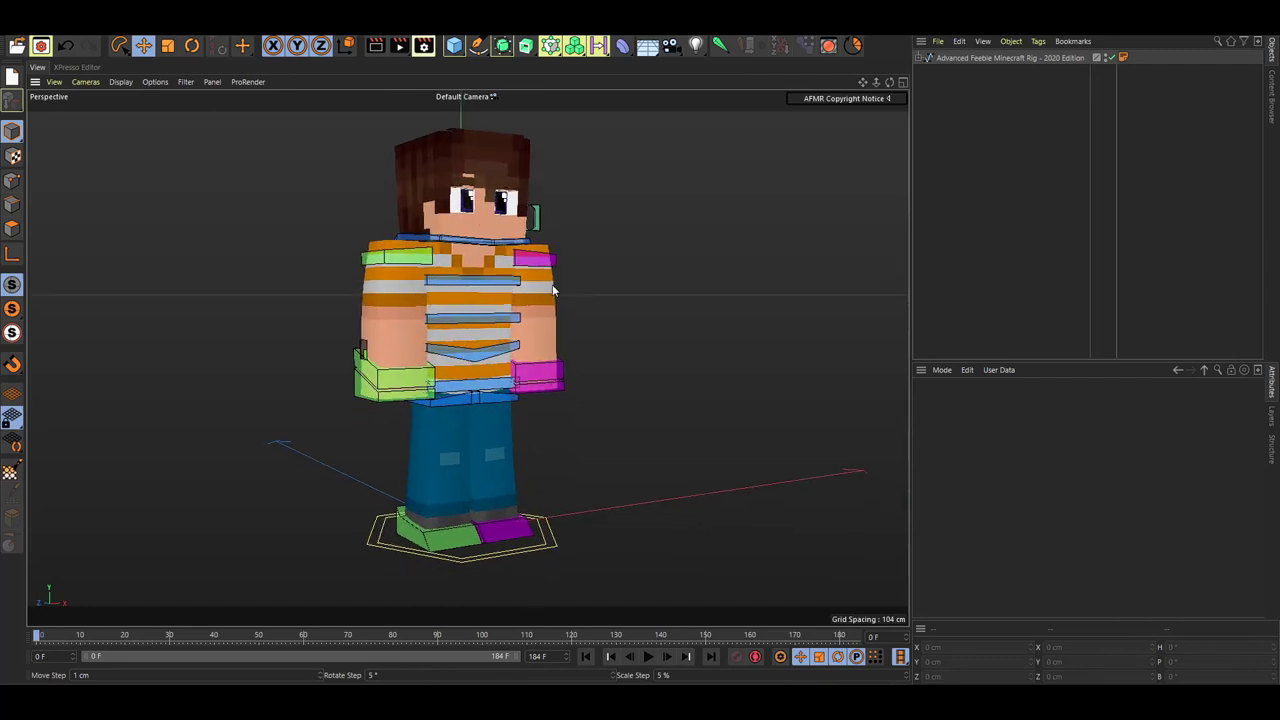
{"action": "middle_click_drag", "start_coordinate": [552, 287], "coordinate": [583, 290], "text": "alt"}
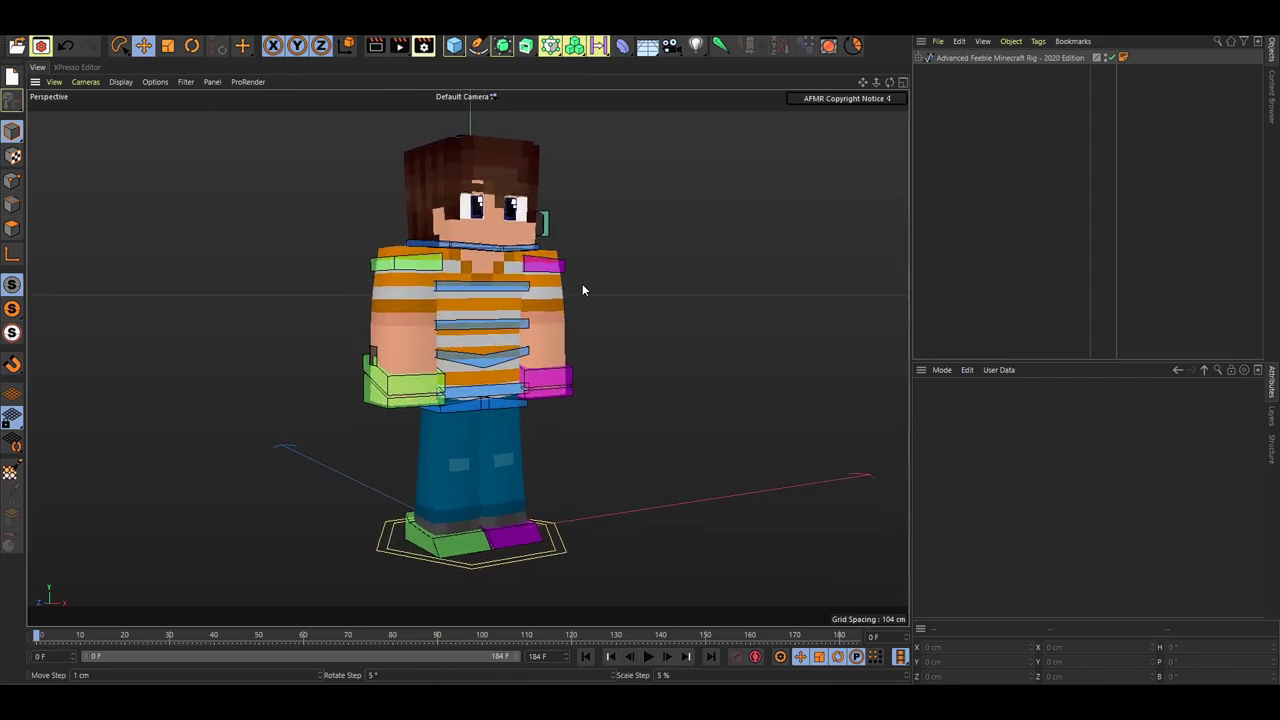
{"action": "mouse_move", "coordinate": [604, 279]}
{"action": "left_mouse_down", "text": "alt"}
{"action": "mouse_move", "coordinate": [583, 274]}
{"action": "mouse_move", "coordinate": [593, 268]}
{"action": "left_mouse_up", "text": "alt"}
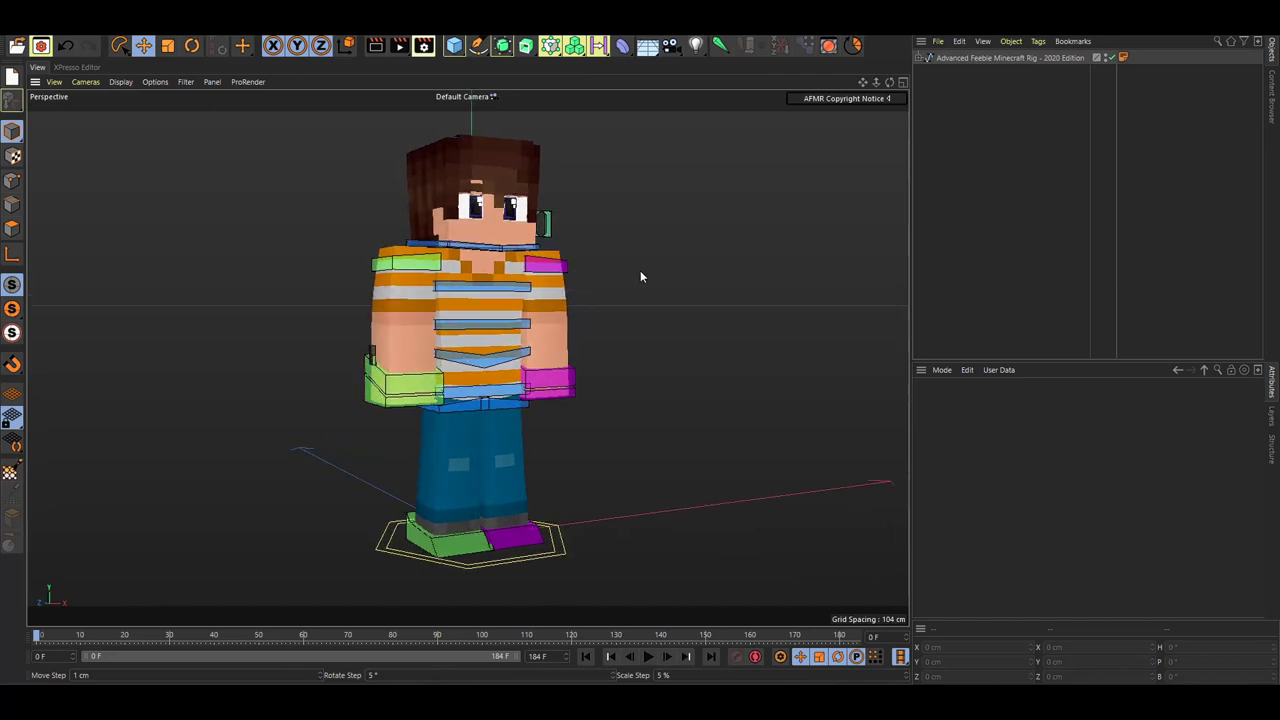
Step: Try moving the green right hand controller up and away from the body, and undo the move
{"action": "left_click", "coordinate": [398, 384]}
{"action": "left_click_drag", "start_coordinate": [392, 382], "coordinate": [260, 297]}
{"action": "key", "text": "ctrl+z"}
{"action": "key", "text": "ctrl+z"}
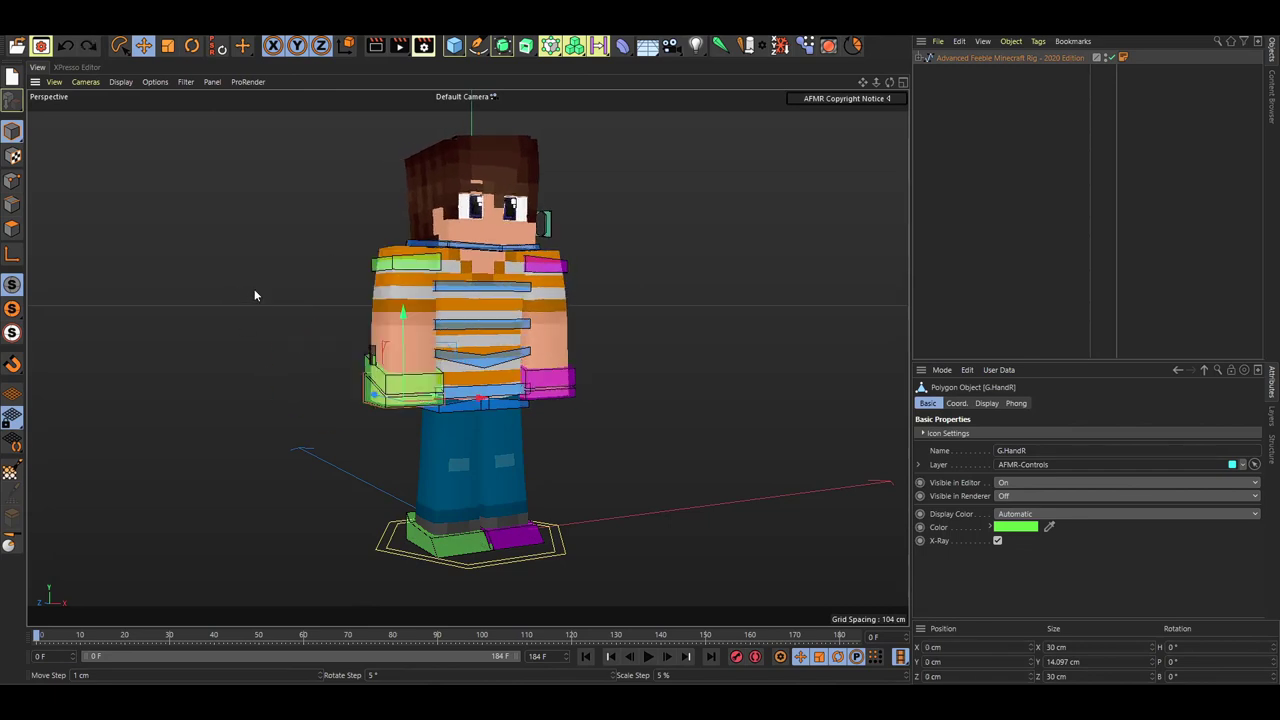
{"action": "left_click", "coordinate": [333, 312]}
{"action": "left_click_drag", "start_coordinate": [333, 318], "coordinate": [382, 317], "text": "alt"}
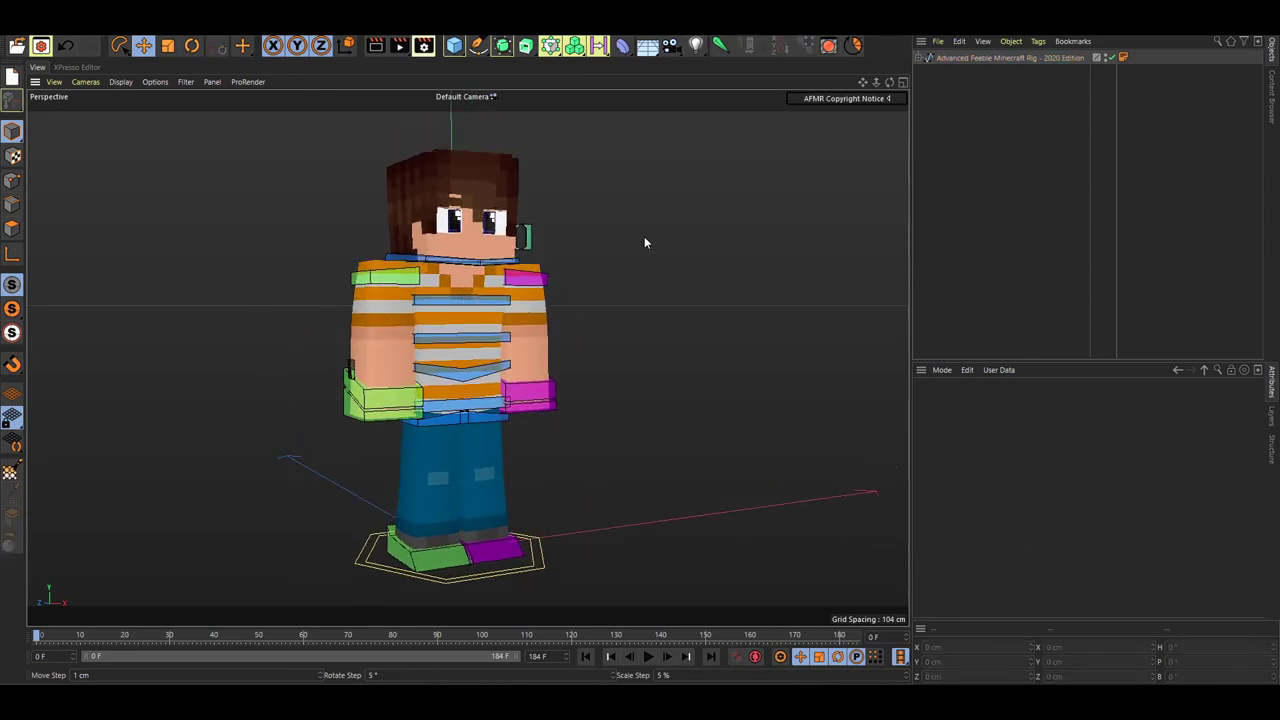
Step: Load the Tools preset from the rig's Assets folder into the scene and return to the object list
{"action": "left_click", "coordinate": [1272, 92]}
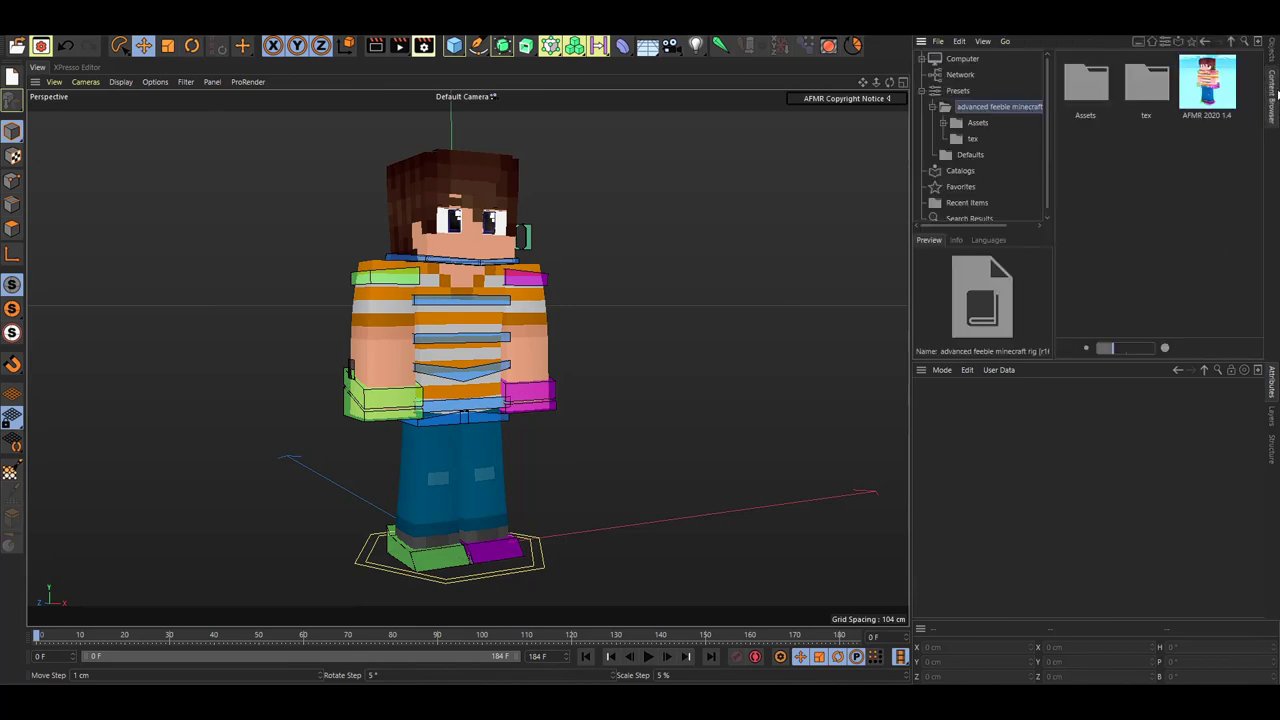
{"action": "double_click", "coordinate": [1087, 85]}
{"action": "left_click", "coordinate": [1147, 90]}
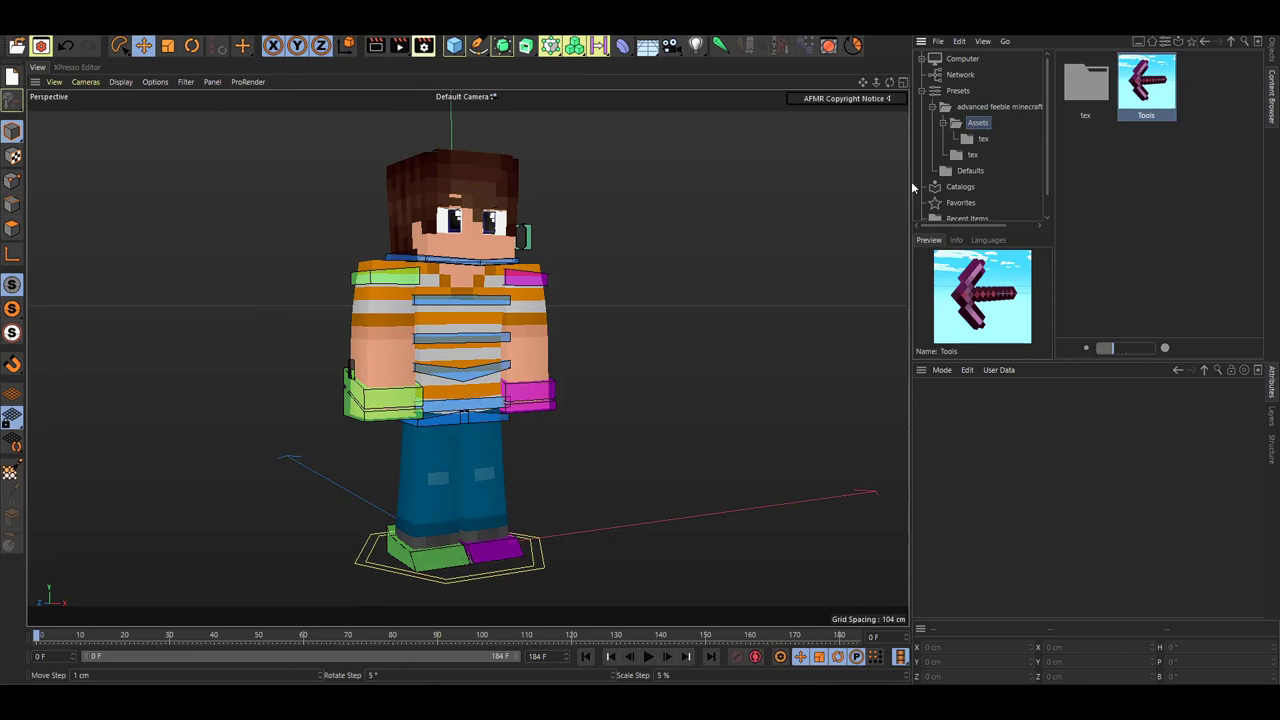
{"action": "left_click", "coordinate": [1161, 165]}
{"action": "left_click", "coordinate": [1120, 135]}
{"action": "double_click", "coordinate": [1149, 98]}
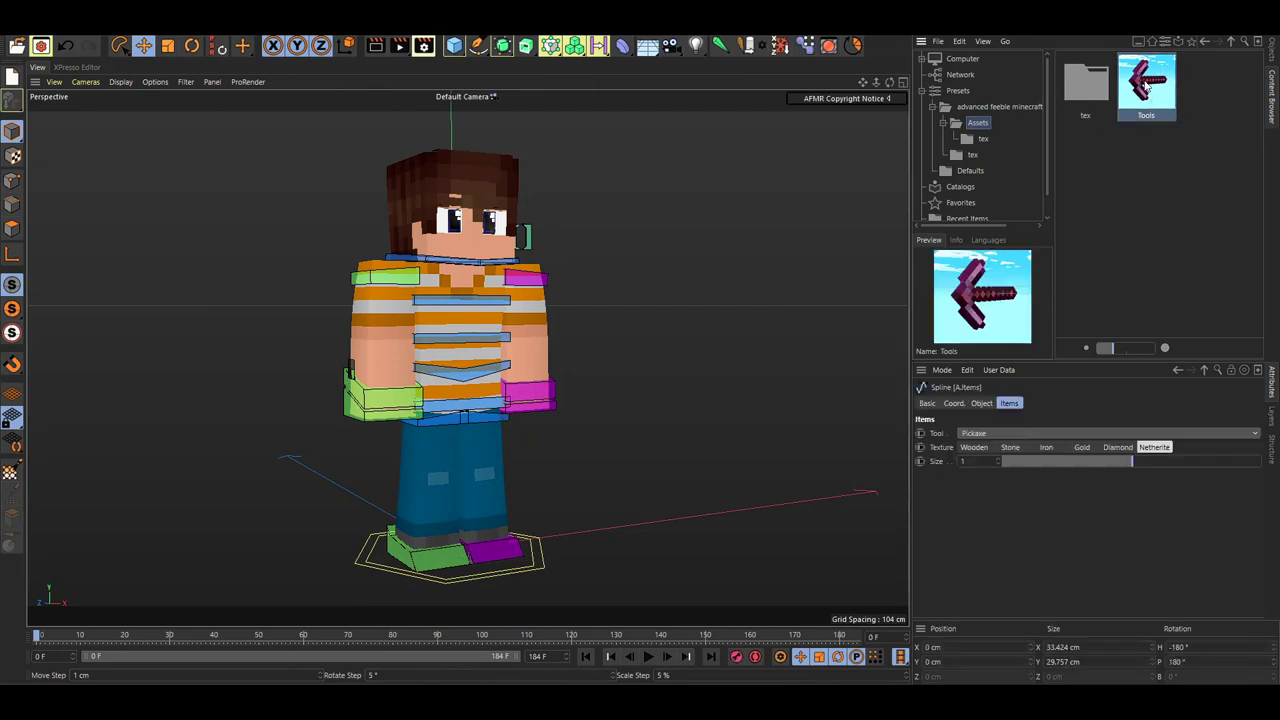
{"action": "left_click", "coordinate": [1273, 57]}
{"action": "left_click", "coordinate": [766, 209]}
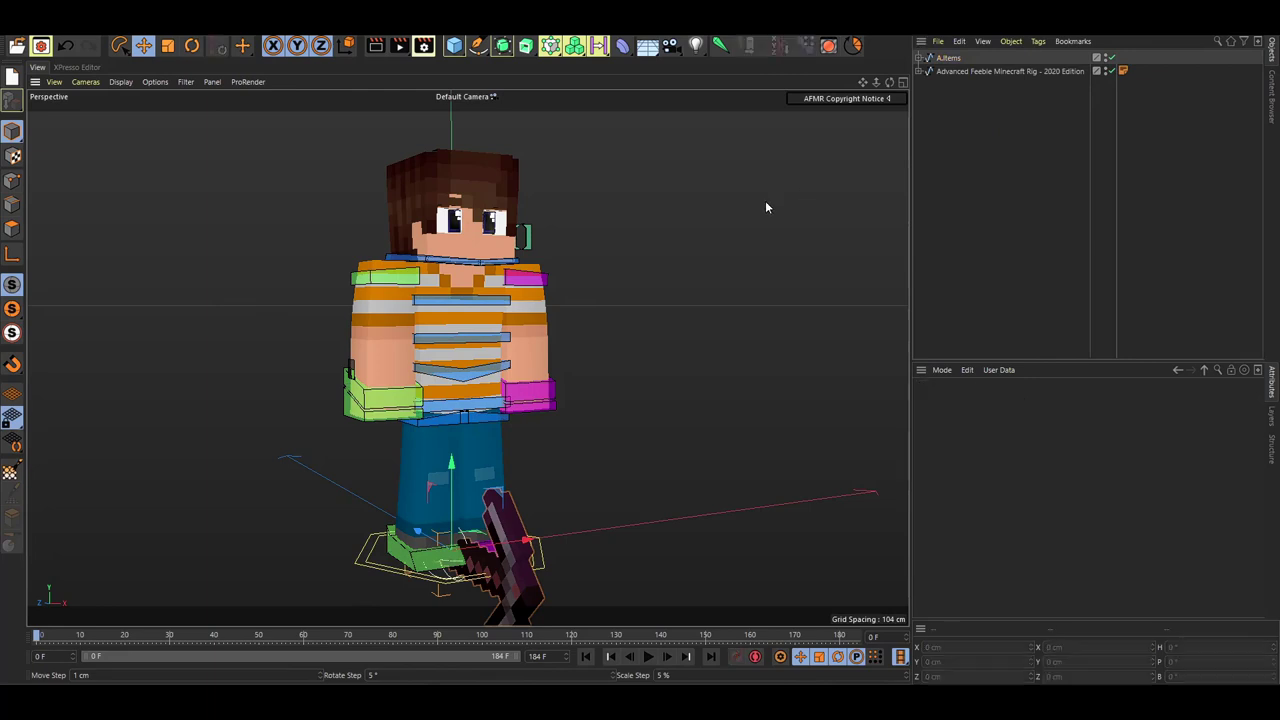
{"action": "left_click_drag", "start_coordinate": [766, 209], "coordinate": [806, 231], "text": "alt"}
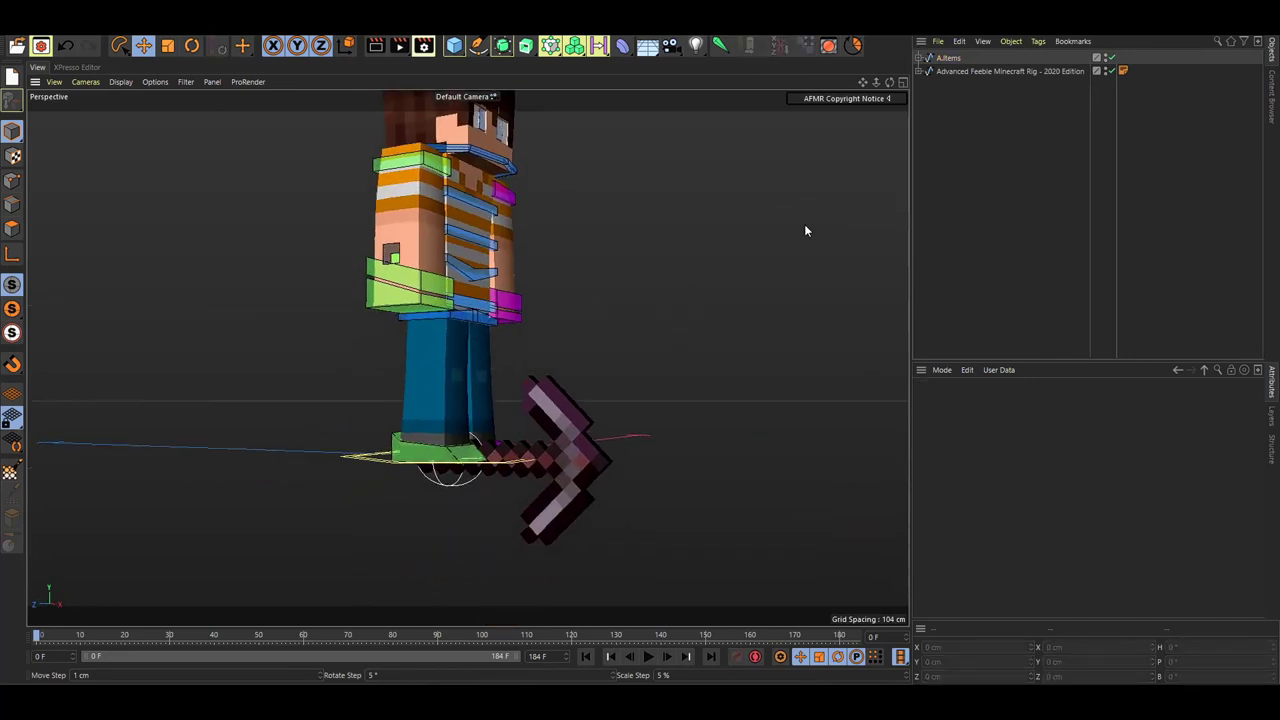
Step: Select the A.Items spline of the pickaxe and examine its Tool, Texture and Size settings
{"action": "left_click", "coordinate": [962, 59]}
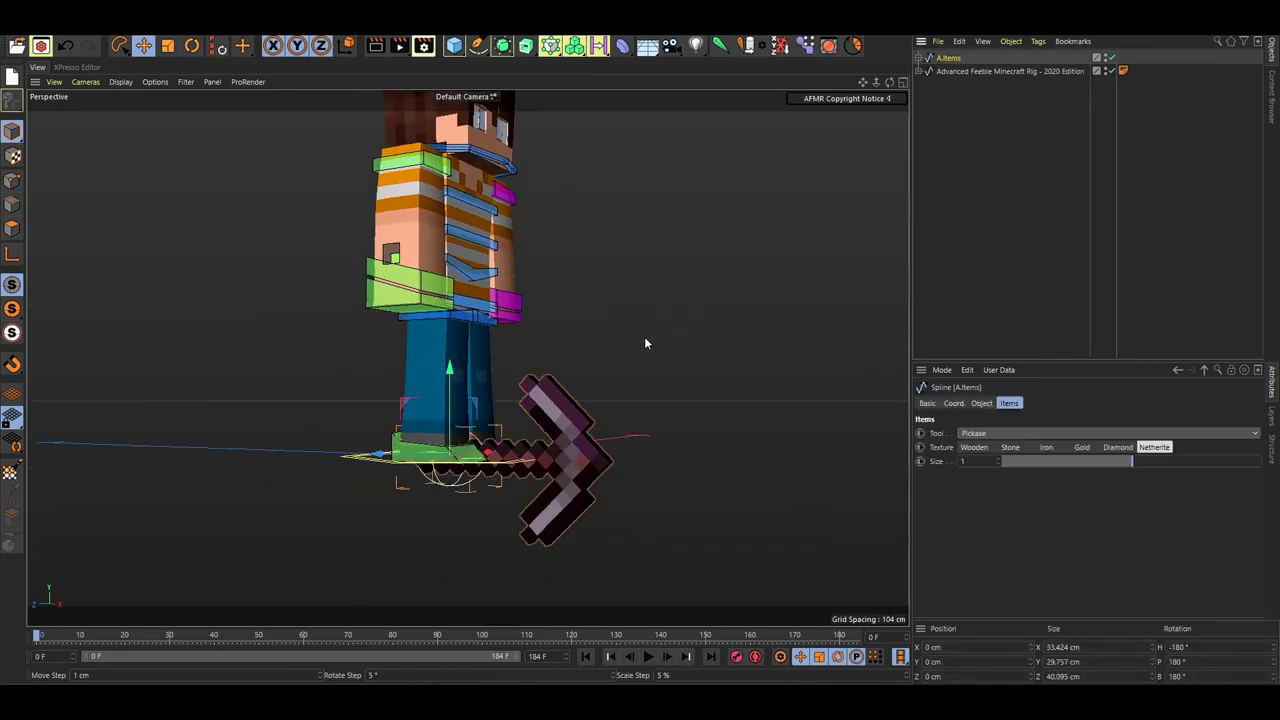
{"action": "left_click", "coordinate": [495, 493]}
{"action": "left_click_drag", "start_coordinate": [495, 493], "coordinate": [417, 525], "text": "alt"}
{"action": "scroll", "coordinate": [420, 485], "scroll_direction": "up", "scroll_amount": 5}
{"action": "left_click", "coordinate": [405, 496]}
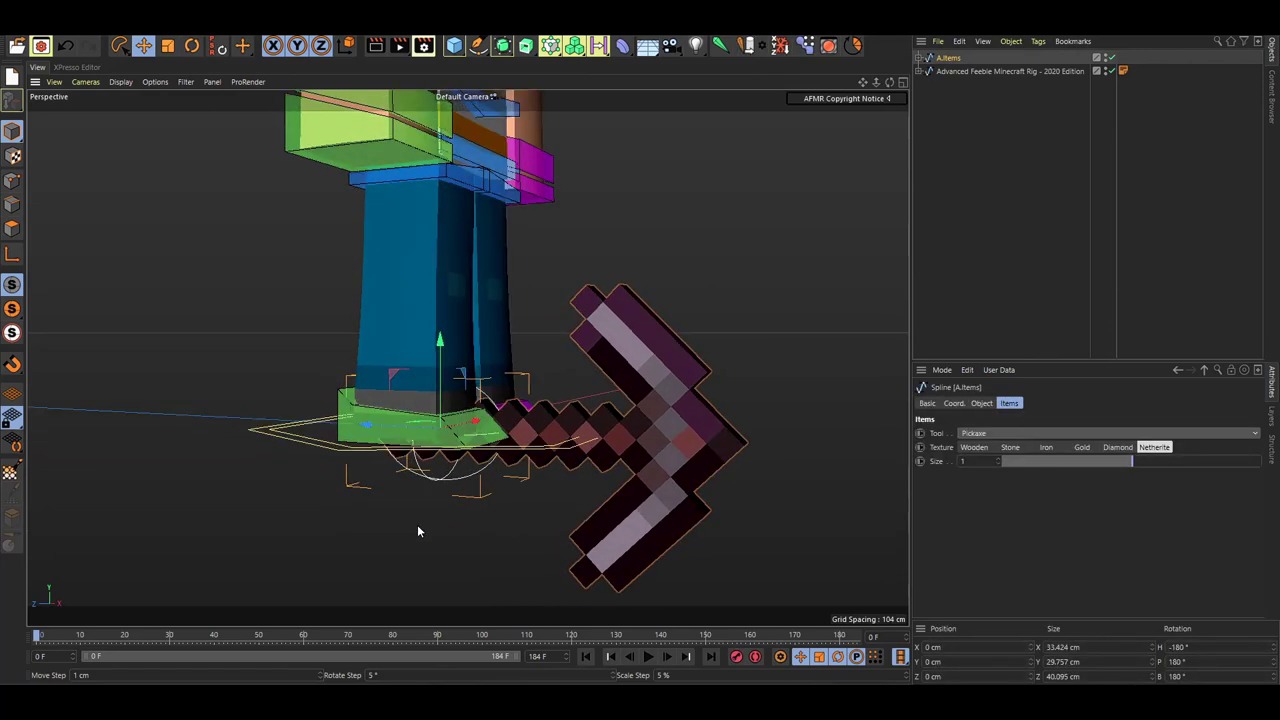
{"action": "key", "text": "r"}
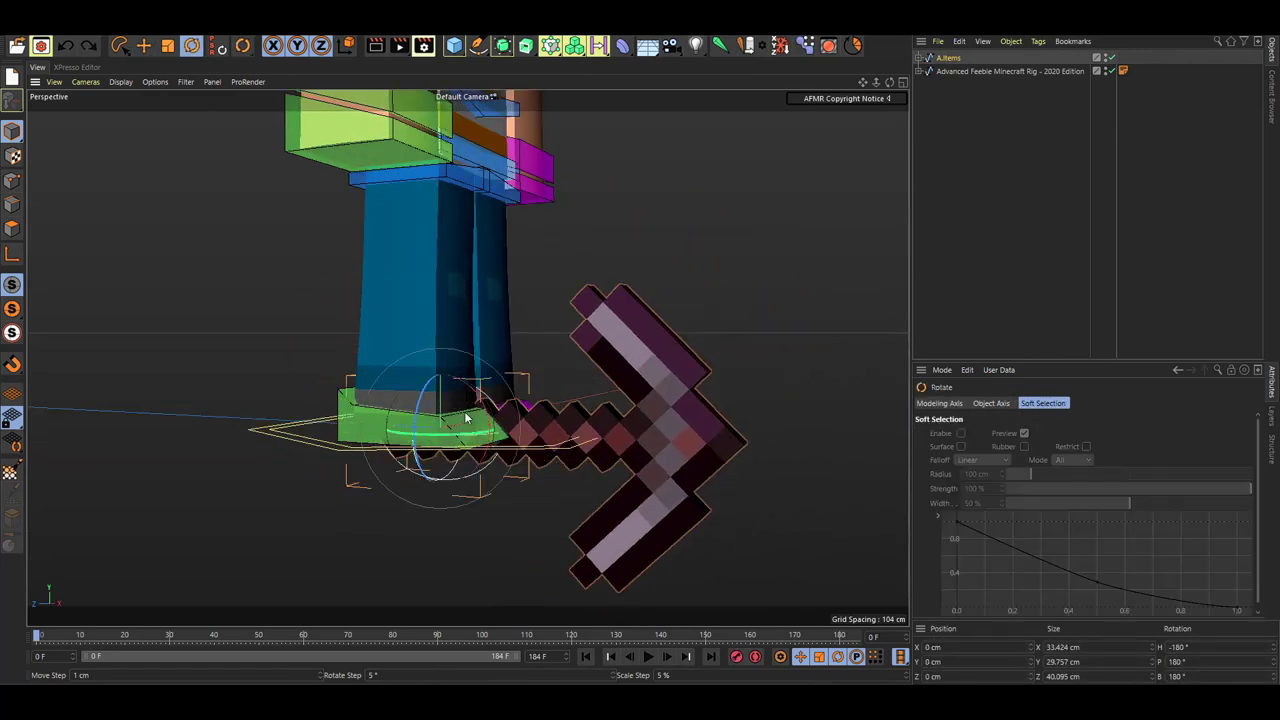
{"action": "left_click", "coordinate": [955, 58]}
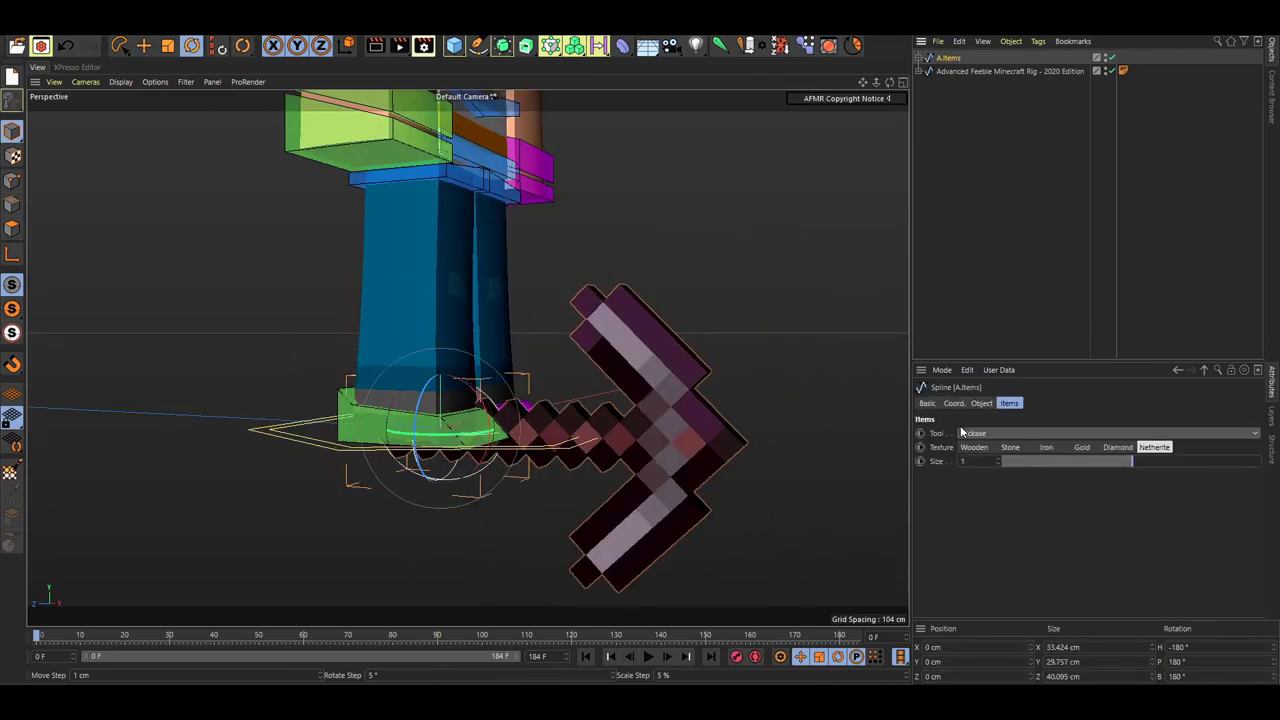
Step: Move the pickaxe up to the character's right hand, at about X -38.3 cm and Y 72 cm
{"action": "scroll", "coordinate": [592, 279], "scroll_direction": "down", "scroll_amount": 4}
{"action": "middle_click_drag", "start_coordinate": [592, 279], "coordinate": [568, 308], "text": "alt"}
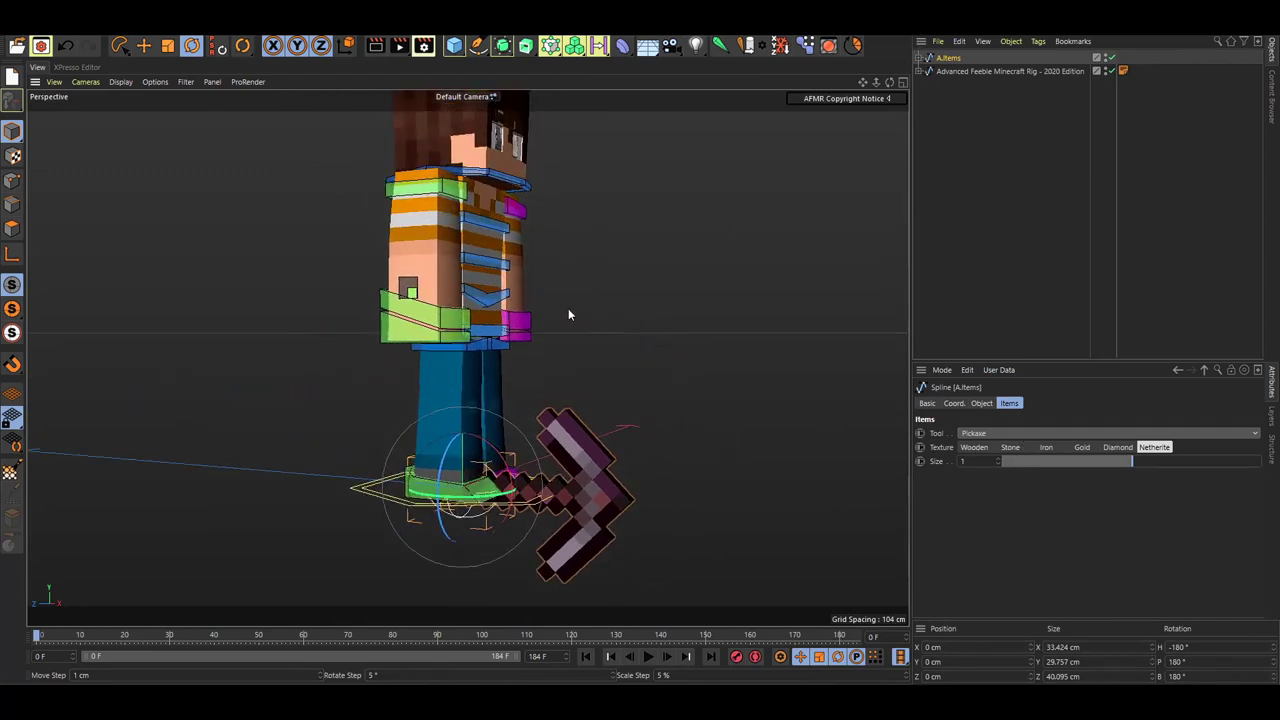
{"action": "scroll", "coordinate": [568, 308], "scroll_direction": "up", "scroll_amount": 3}
{"action": "left_click_drag", "start_coordinate": [568, 308], "coordinate": [471, 319], "text": "alt"}
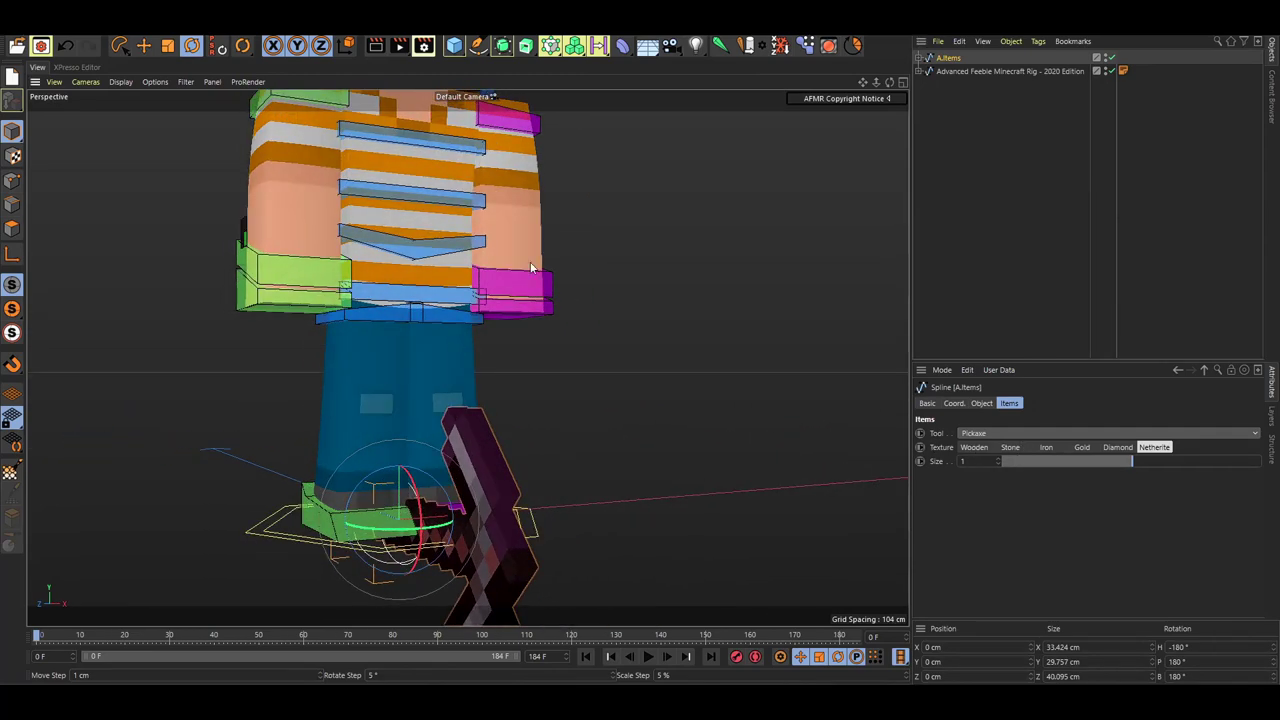
{"action": "left_click_drag", "start_coordinate": [531, 268], "coordinate": [459, 363], "text": "alt"}
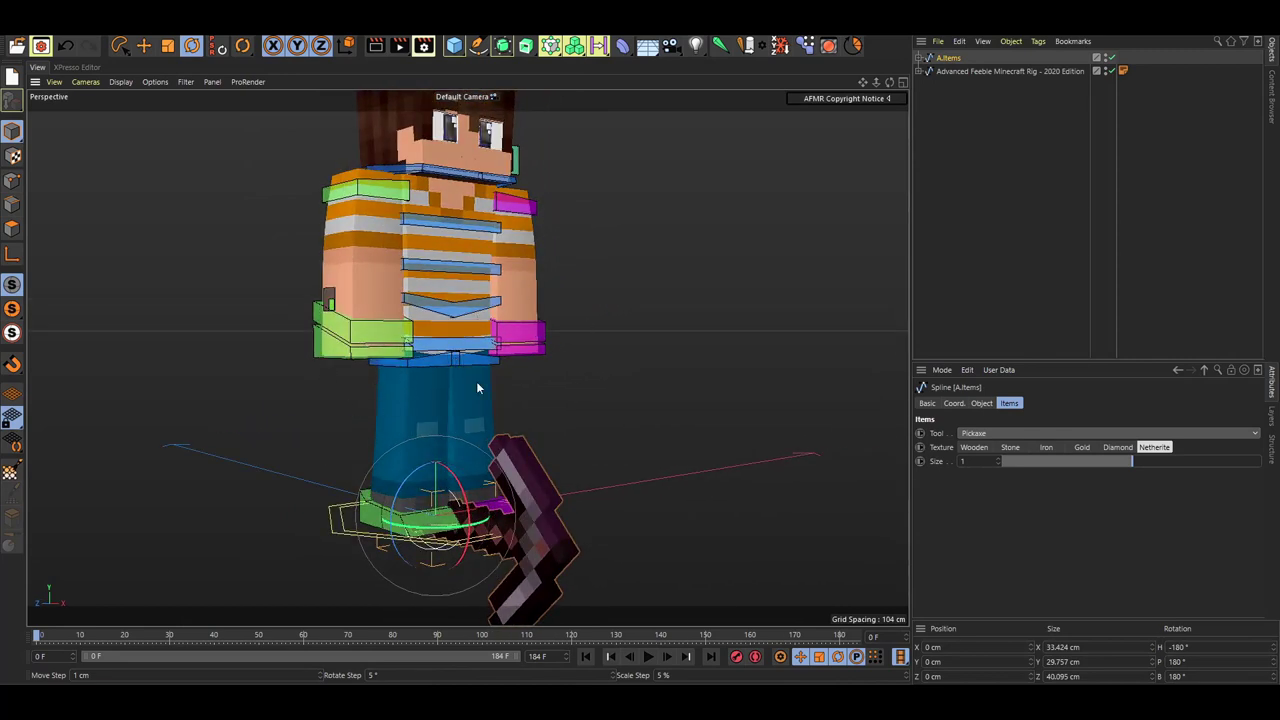
{"action": "mouse_move", "coordinate": [458, 441]}
{"action": "left_mouse_down", "text": "alt"}
{"action": "mouse_move", "coordinate": [418, 436]}
{"action": "mouse_move", "coordinate": [446, 455]}
{"action": "left_mouse_up", "text": "alt"}
{"action": "key", "text": "e"}
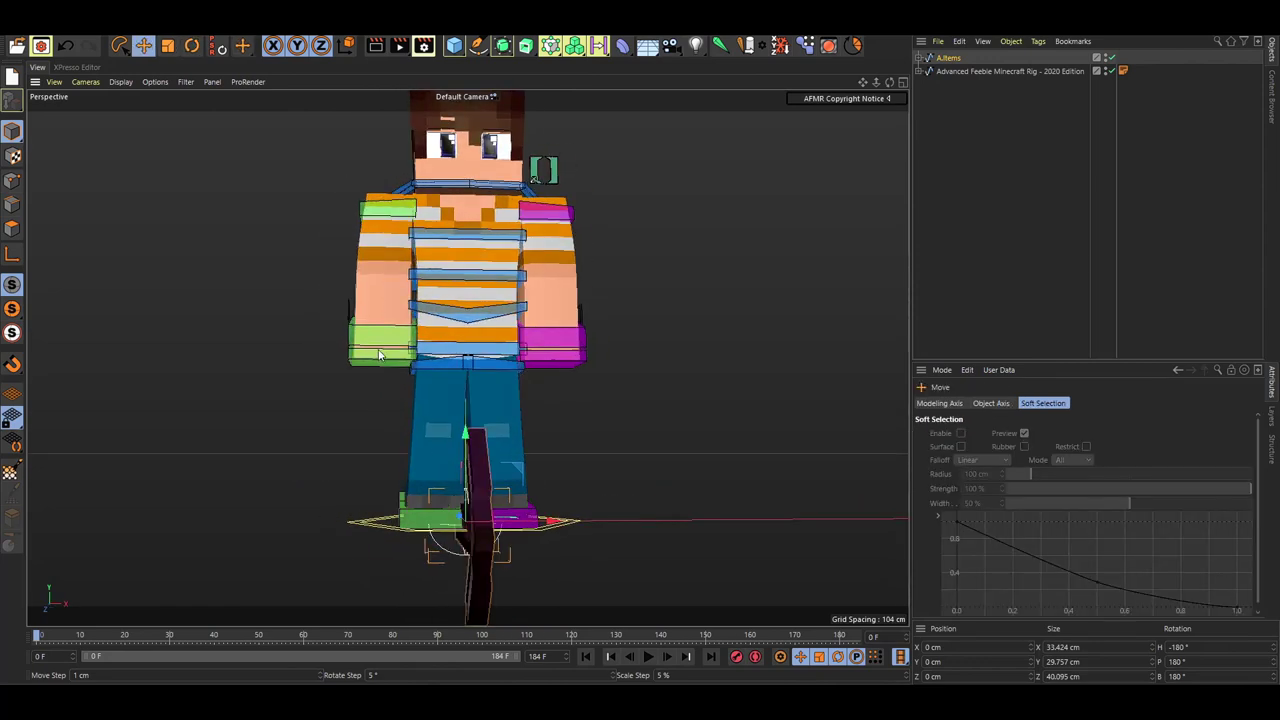
{"action": "left_click_drag", "start_coordinate": [517, 472], "coordinate": [433, 313]}
{"action": "left_click_drag", "start_coordinate": [235, 350], "coordinate": [326, 377], "text": "alt"}
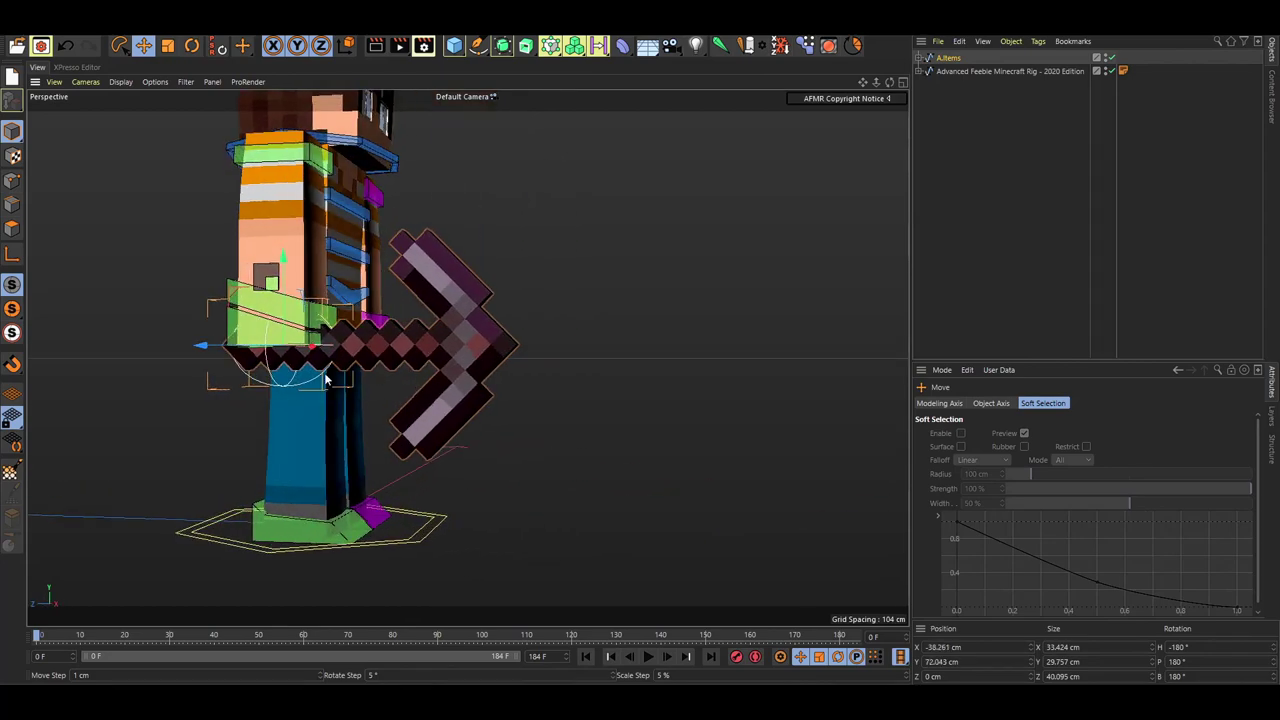
Step: Fine-tune the pickaxe's position in the right hand to about Y 72.7 cm and Z 0.7 cm
{"action": "middle_click_drag", "start_coordinate": [272, 356], "coordinate": [302, 402], "text": "alt"}
{"action": "mouse_move", "coordinate": [302, 402]}
{"action": "left_mouse_down", "text": "alt"}
{"action": "mouse_move", "coordinate": [316, 378]}
{"action": "mouse_move", "coordinate": [285, 399]}
{"action": "left_mouse_up", "text": "alt"}
{"action": "scroll", "coordinate": [322, 364], "scroll_direction": "up", "scroll_amount": 3}
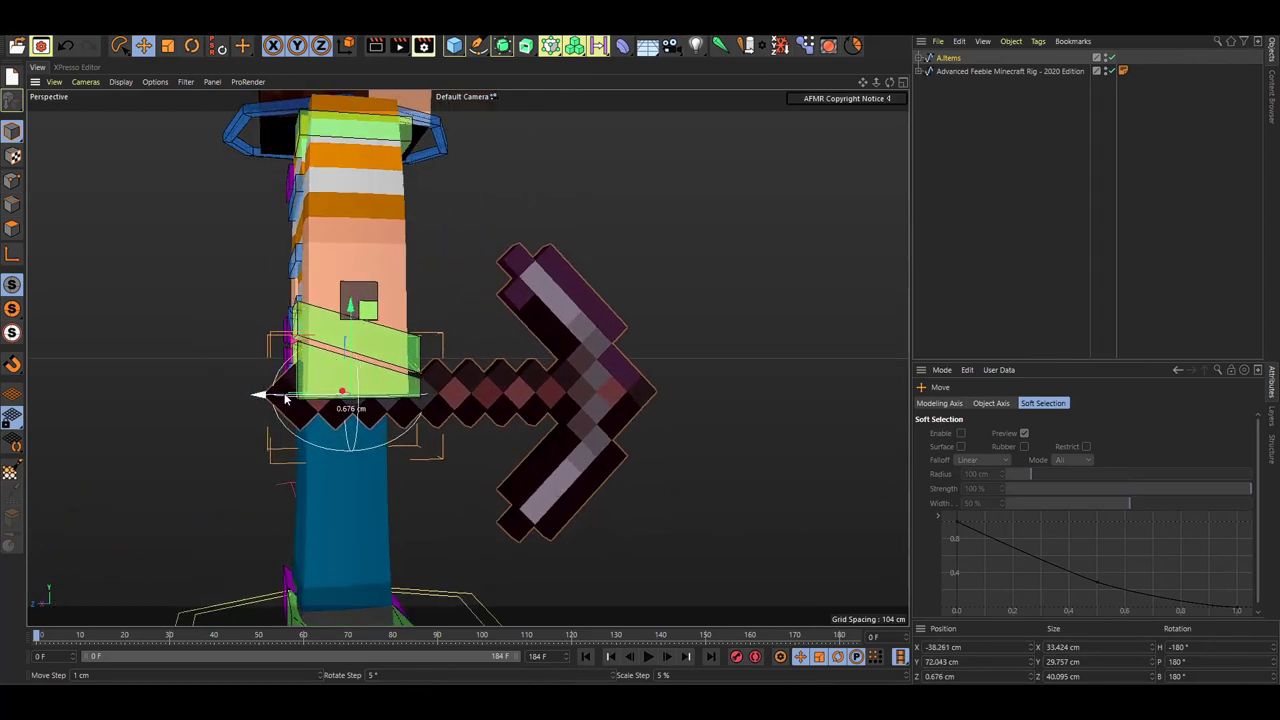
{"action": "left_click_drag", "start_coordinate": [350, 308], "coordinate": [350, 305]}
{"action": "left_click", "coordinate": [415, 345]}
{"action": "left_click_drag", "start_coordinate": [456, 322], "coordinate": [580, 380], "text": "alt"}
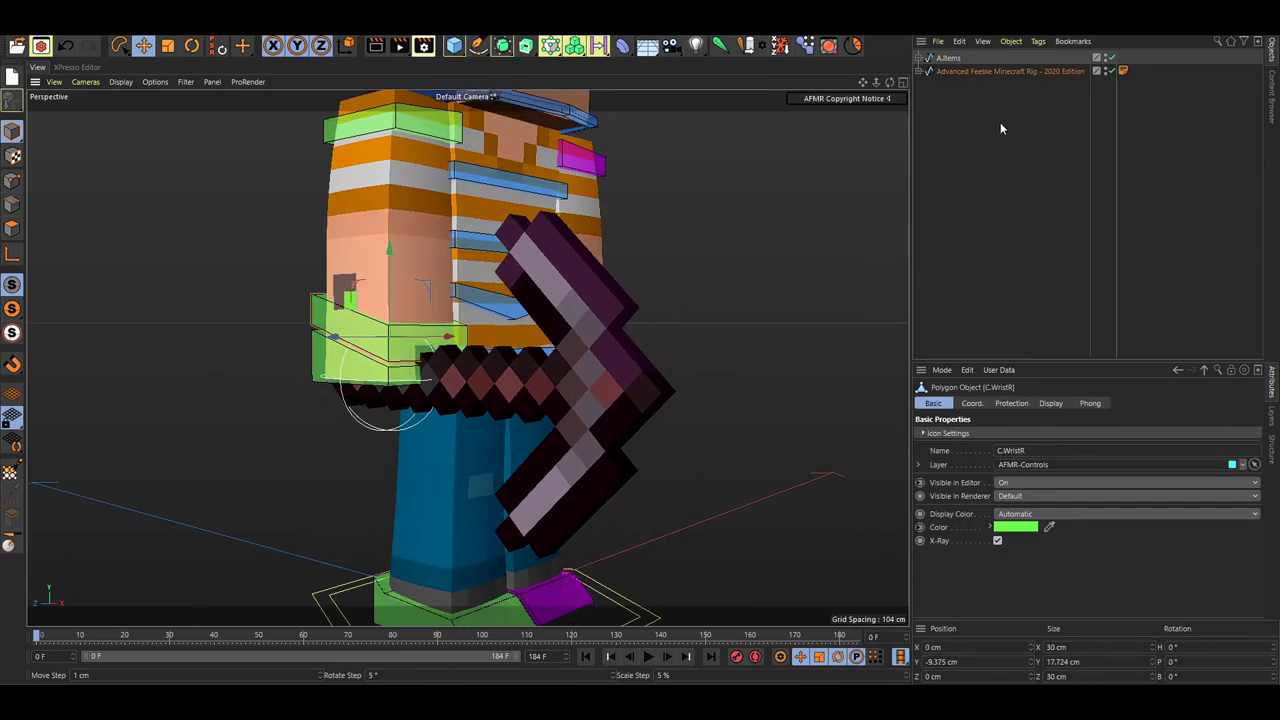
{"action": "left_click", "coordinate": [1058, 215]}
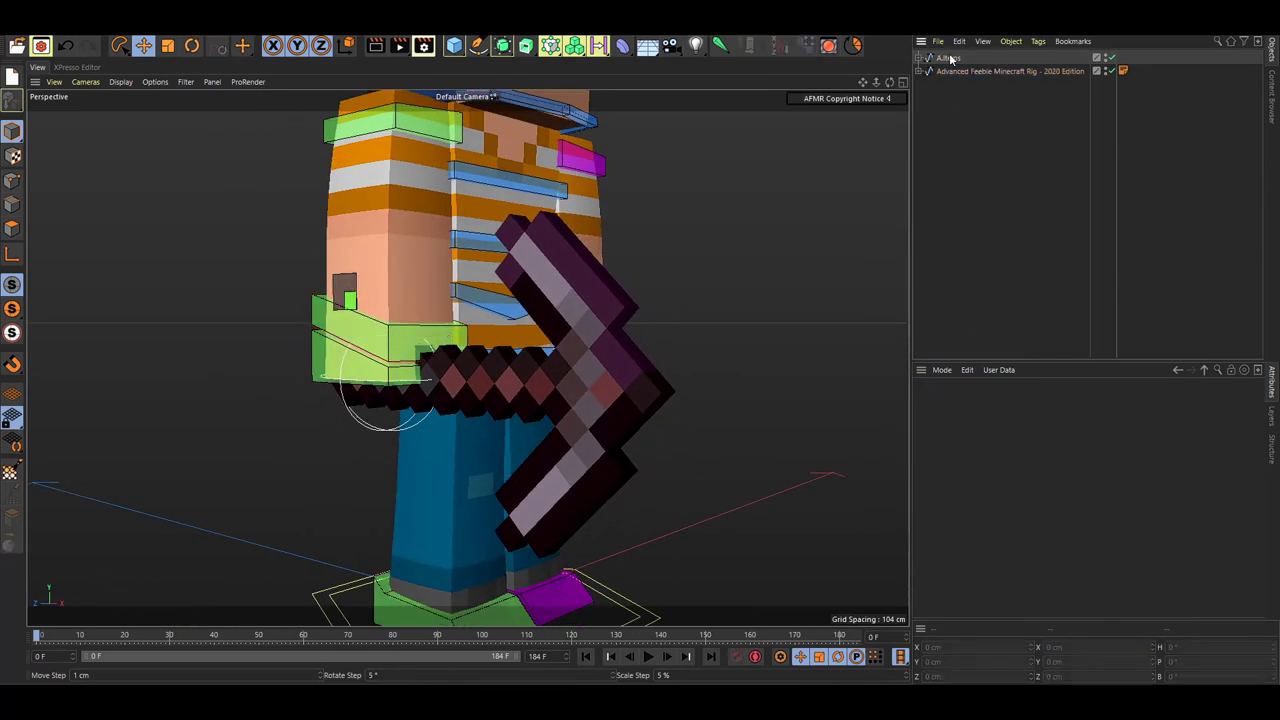
Step: Search the object list for "a." and go through the body, hand and leg attachment nulls
{"action": "left_click", "coordinate": [1218, 44]}
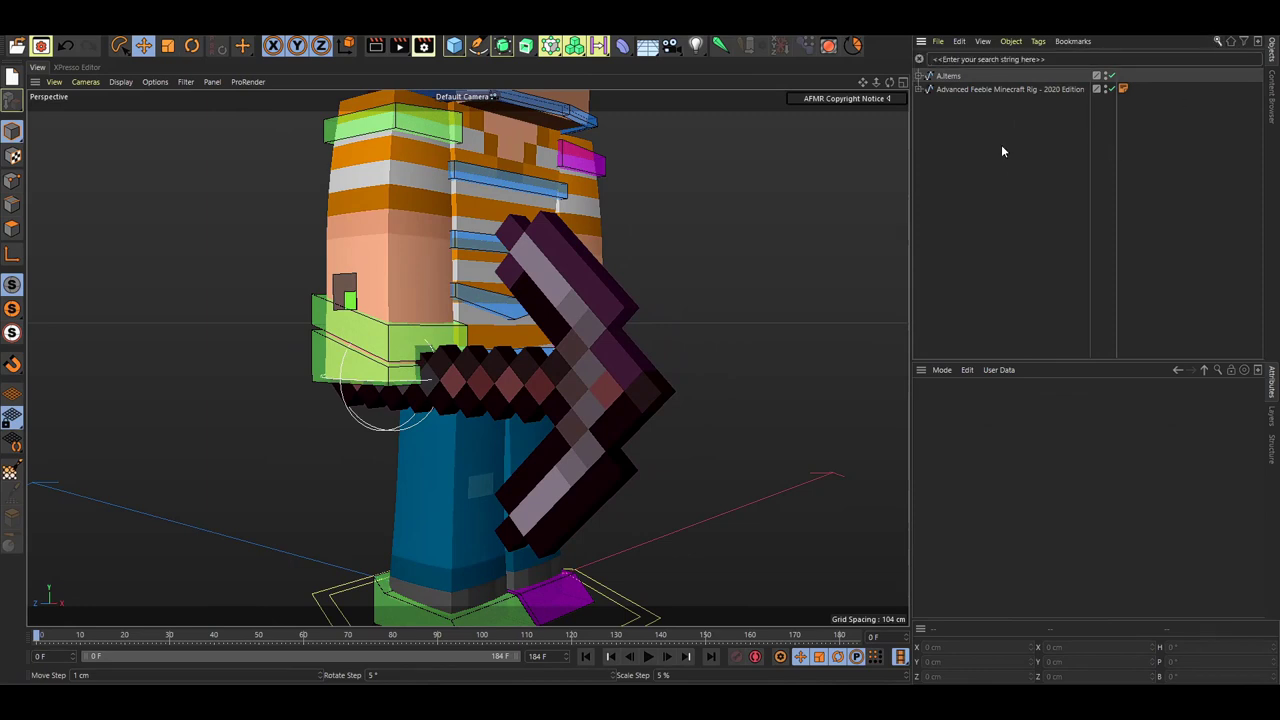
{"action": "type", "text": "a."}
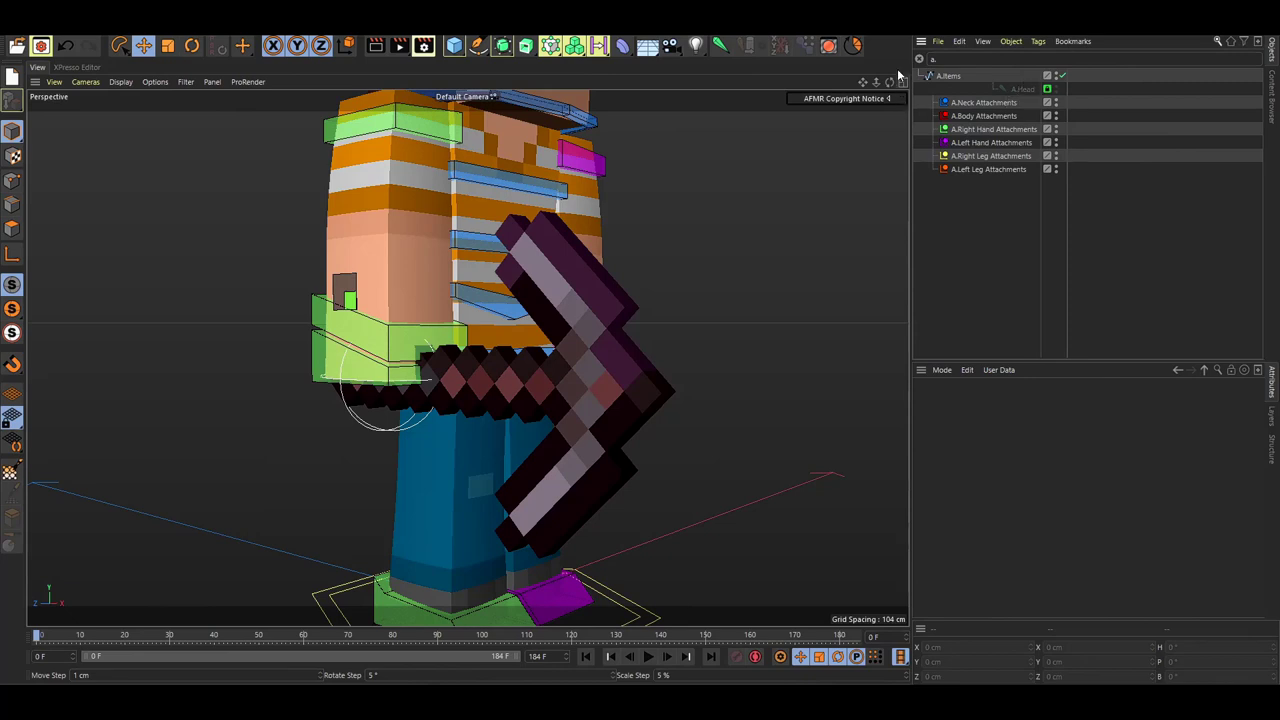
{"action": "left_click", "coordinate": [944, 78]}
{"action": "left_click", "coordinate": [962, 131]}
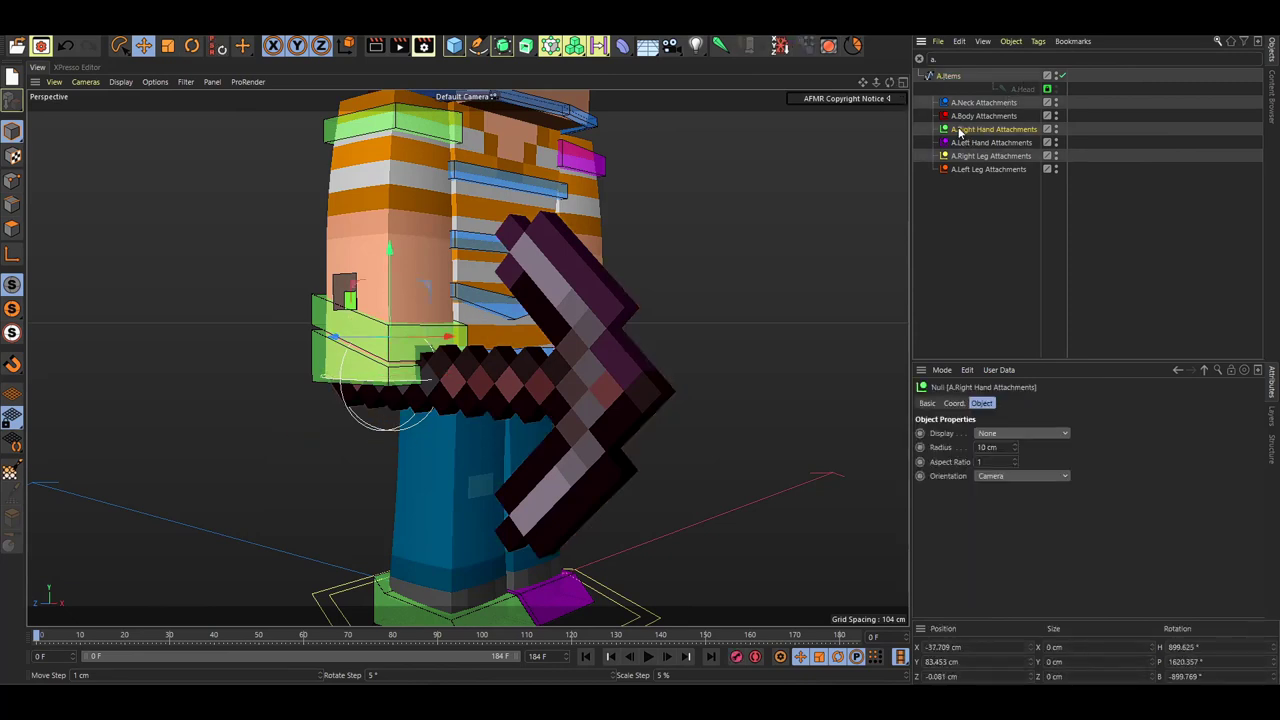
{"action": "left_click", "coordinate": [960, 116]}
{"action": "left_click", "coordinate": [961, 143]}
{"action": "left_click", "coordinate": [960, 157]}
{"action": "left_click", "coordinate": [962, 171]}
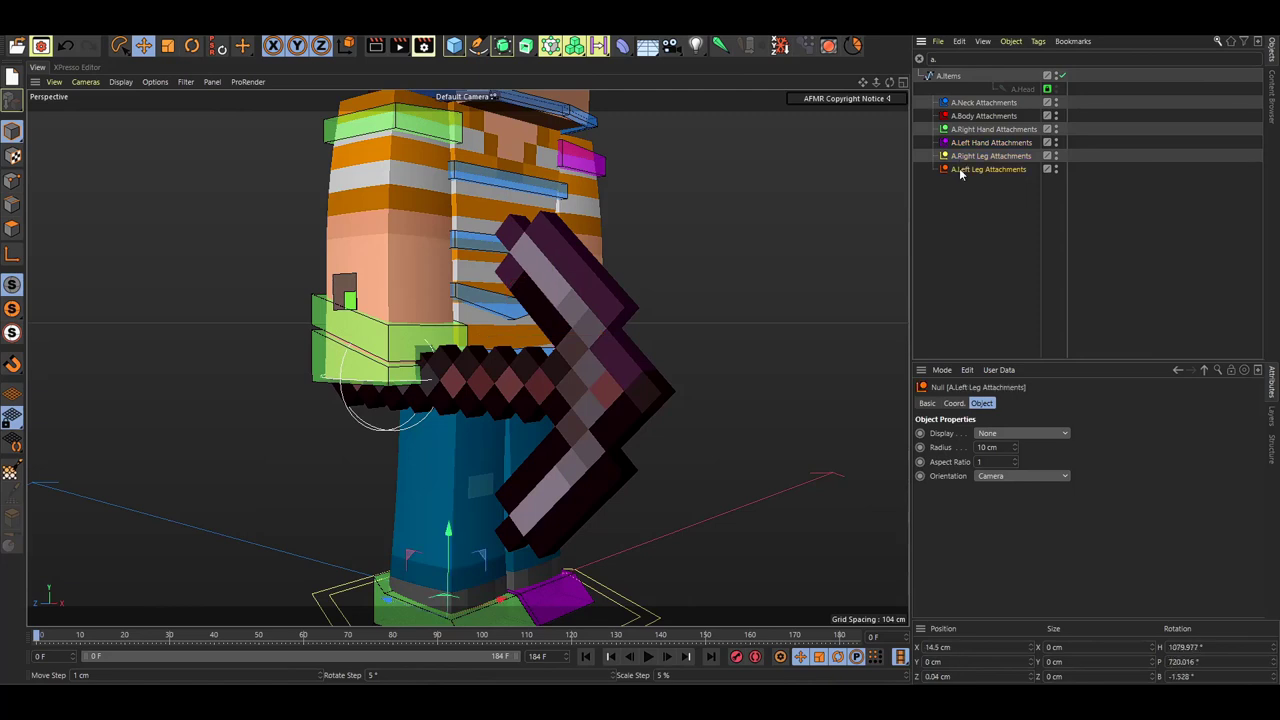
{"action": "left_click", "coordinate": [965, 157]}
{"action": "left_click", "coordinate": [966, 143]}
{"action": "left_click", "coordinate": [966, 115]}
Step: Clear the search and expand the rig's hierarchy to locate the nulls inside the Attachments group
{"action": "left_click", "coordinate": [919, 60]}
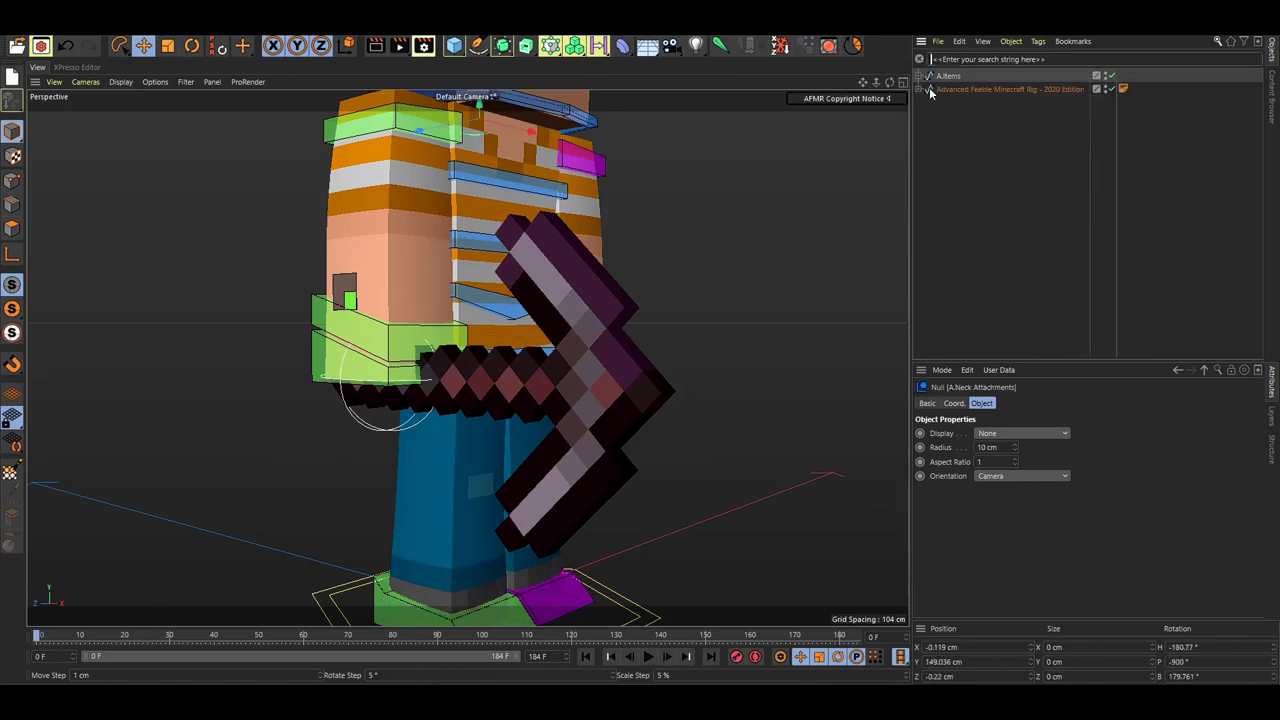
{"action": "left_click", "coordinate": [922, 90]}
{"action": "left_click", "coordinate": [926, 143]}
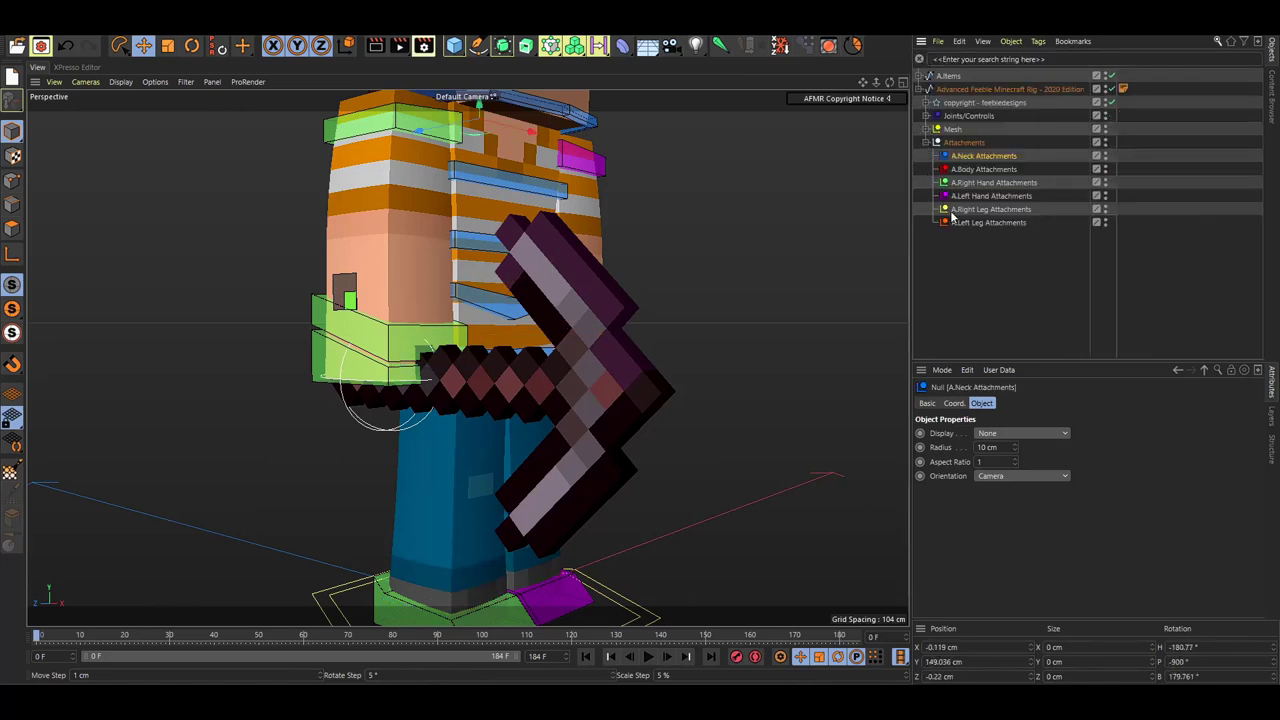
{"action": "left_click_drag", "start_coordinate": [986, 265], "coordinate": [955, 250]}
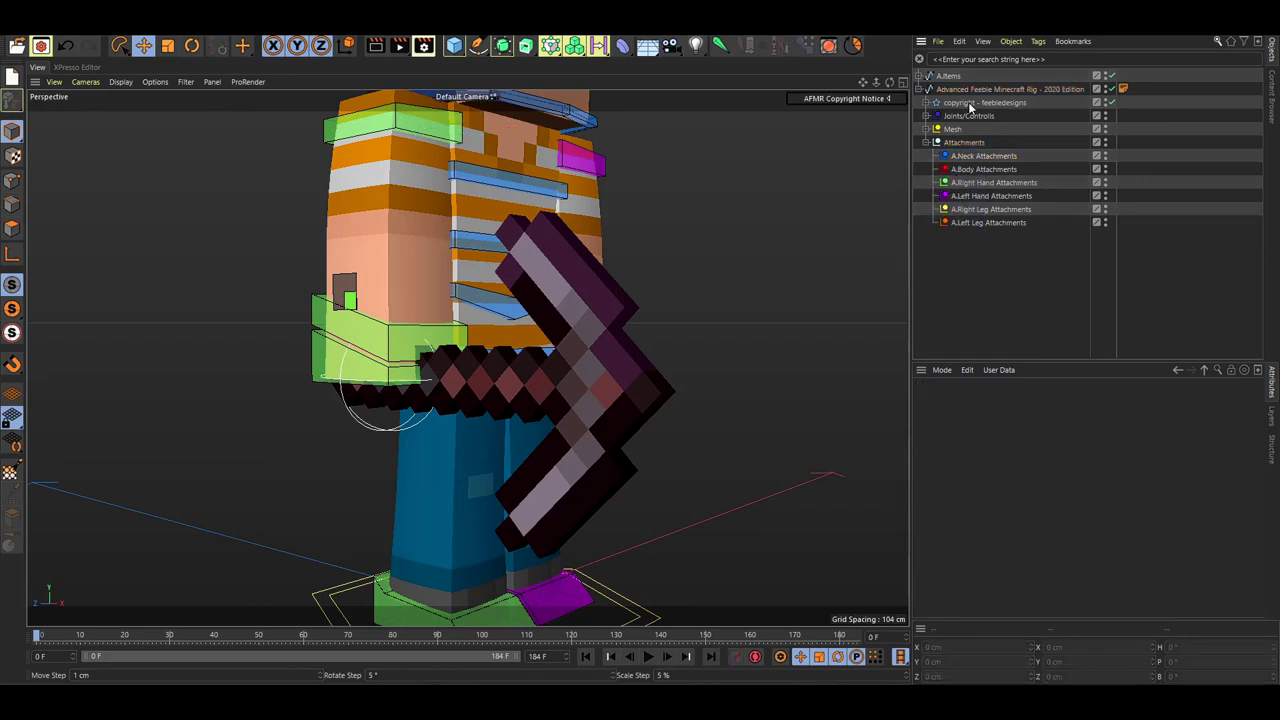
Step: Filter the object list by "a." again and parent A.Items under A.Right Hand Attachments
{"action": "left_click", "coordinate": [984, 58]}
{"action": "type", "text": "a"}
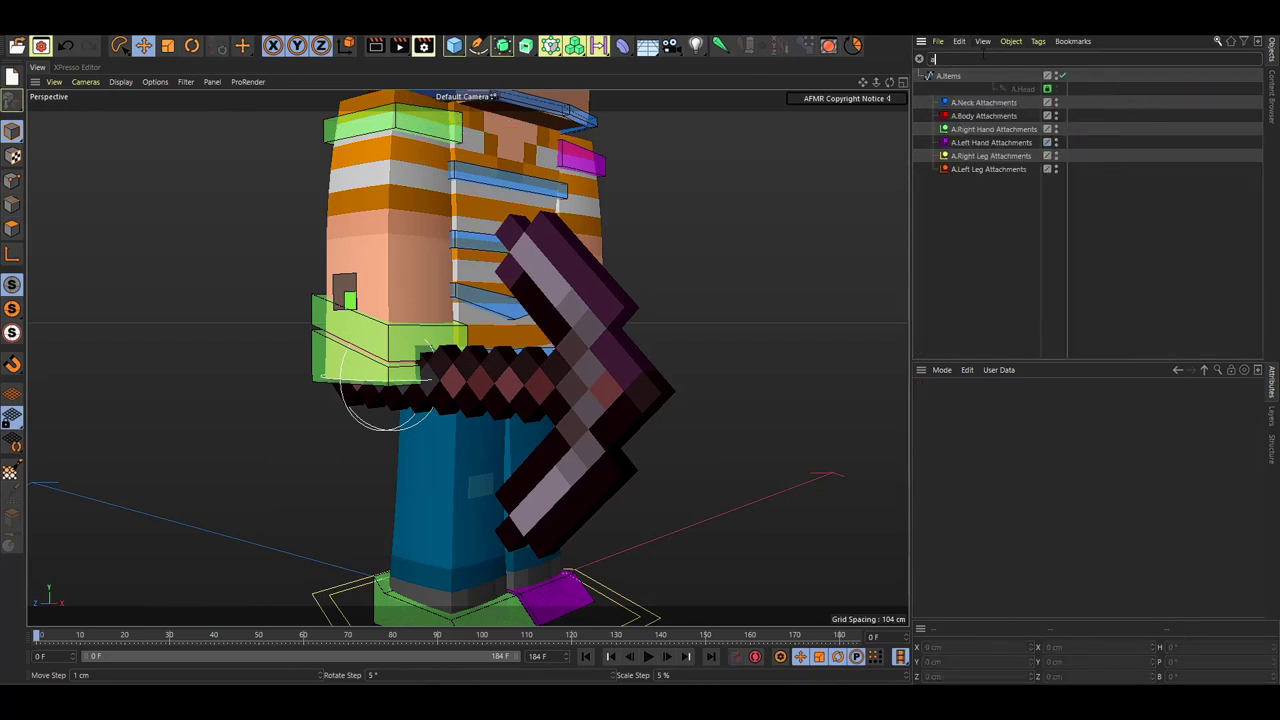
{"action": "left_click", "coordinate": [944, 77]}
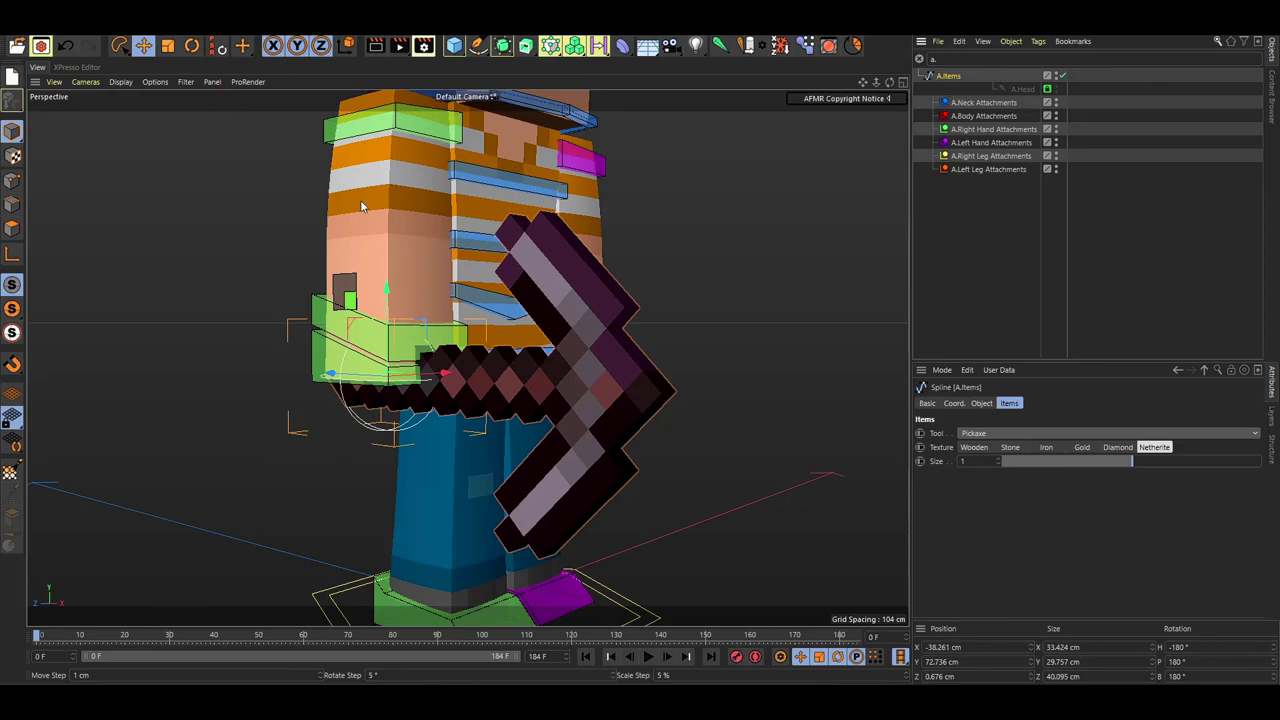
{"action": "left_click_drag", "start_coordinate": [408, 205], "coordinate": [325, 296], "text": "alt"}
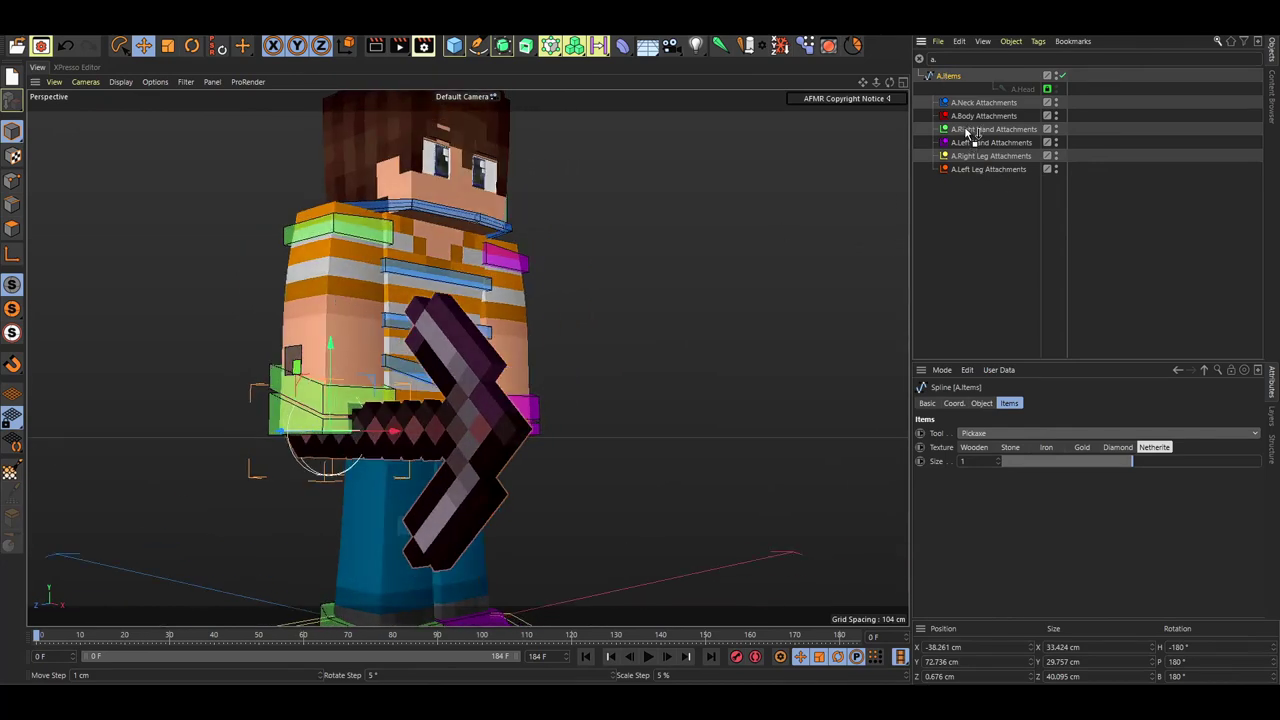
{"action": "left_click_drag", "start_coordinate": [966, 132], "coordinate": [968, 131]}
{"action": "left_click", "coordinate": [640, 222]}
{"action": "left_click_drag", "start_coordinate": [466, 335], "coordinate": [542, 325], "text": "alt"}
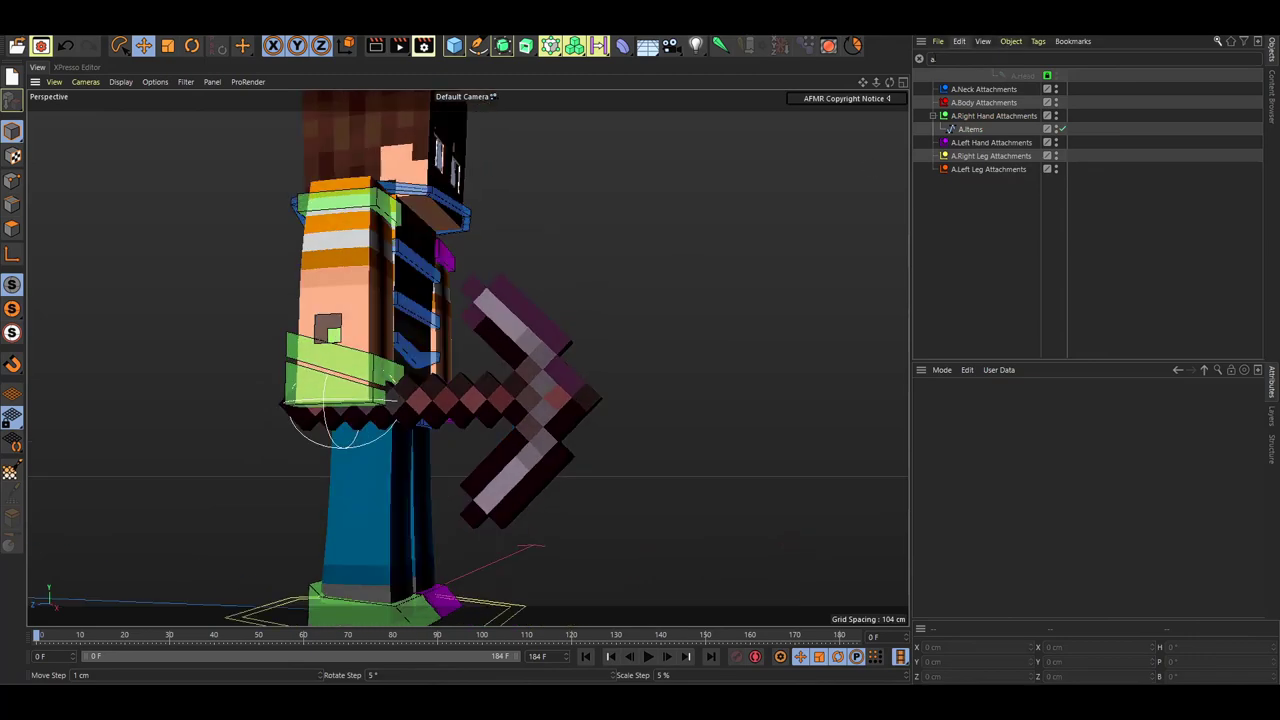
Step: Clear the object list's search filter so the rig's full hierarchy is listed
{"action": "left_click", "coordinate": [919, 59]}
{"action": "middle_click_drag", "start_coordinate": [308, 372], "coordinate": [388, 354], "text": "alt"}
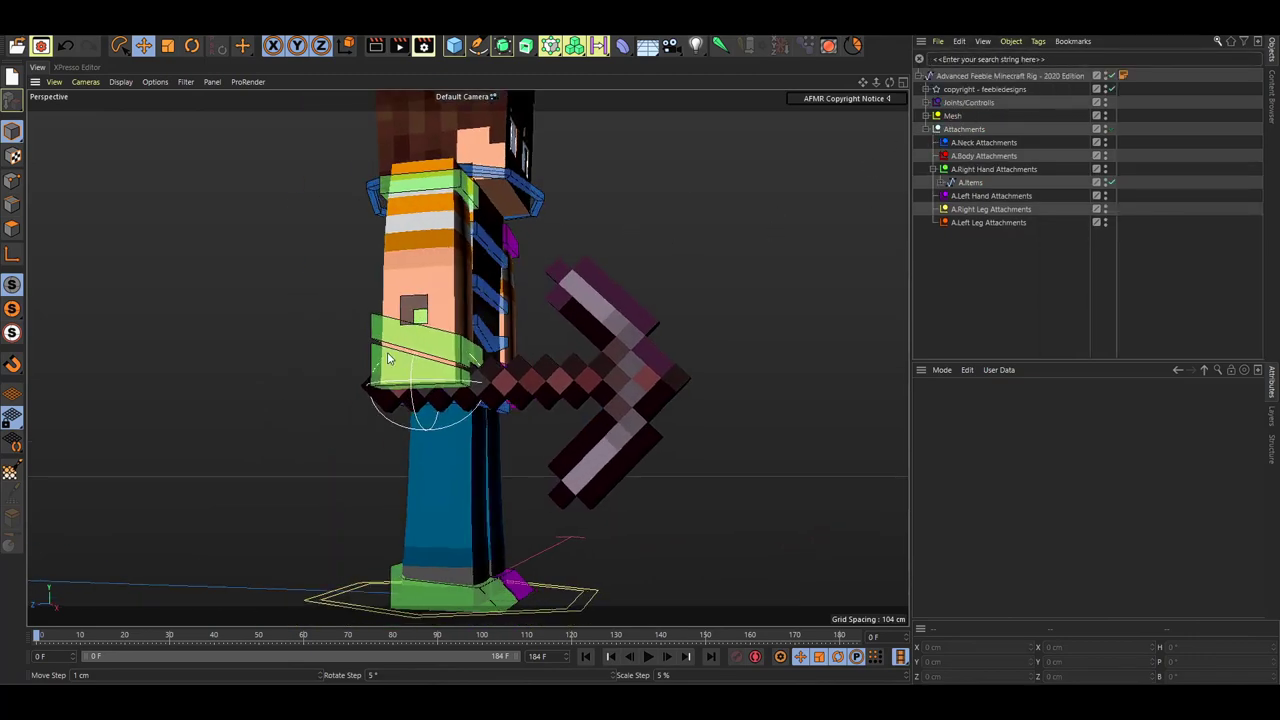
{"action": "scroll", "coordinate": [393, 356], "scroll_direction": "up", "scroll_amount": 6}
Step: Try moving the right hand control with the pickaxe attached, and undo the moves
{"action": "left_click", "coordinate": [406, 398]}
{"action": "left_click_drag", "start_coordinate": [476, 365], "coordinate": [455, 477]}
{"action": "key", "text": "ctrl+z"}
{"action": "scroll", "coordinate": [502, 282], "scroll_direction": "down", "scroll_amount": 5}
{"action": "key", "text": "ctrl+z"}
{"action": "key", "text": "r"}
{"action": "key", "text": "ctrl+z"}
Step: Try rotating the right wrist control C.WristR with the pickaxe attached, and undo the rotation
{"action": "scroll", "coordinate": [348, 434], "scroll_direction": "up", "scroll_amount": 6}
{"action": "left_click_drag", "start_coordinate": [335, 430], "coordinate": [347, 432], "text": "alt"}
{"action": "left_click", "coordinate": [347, 432]}
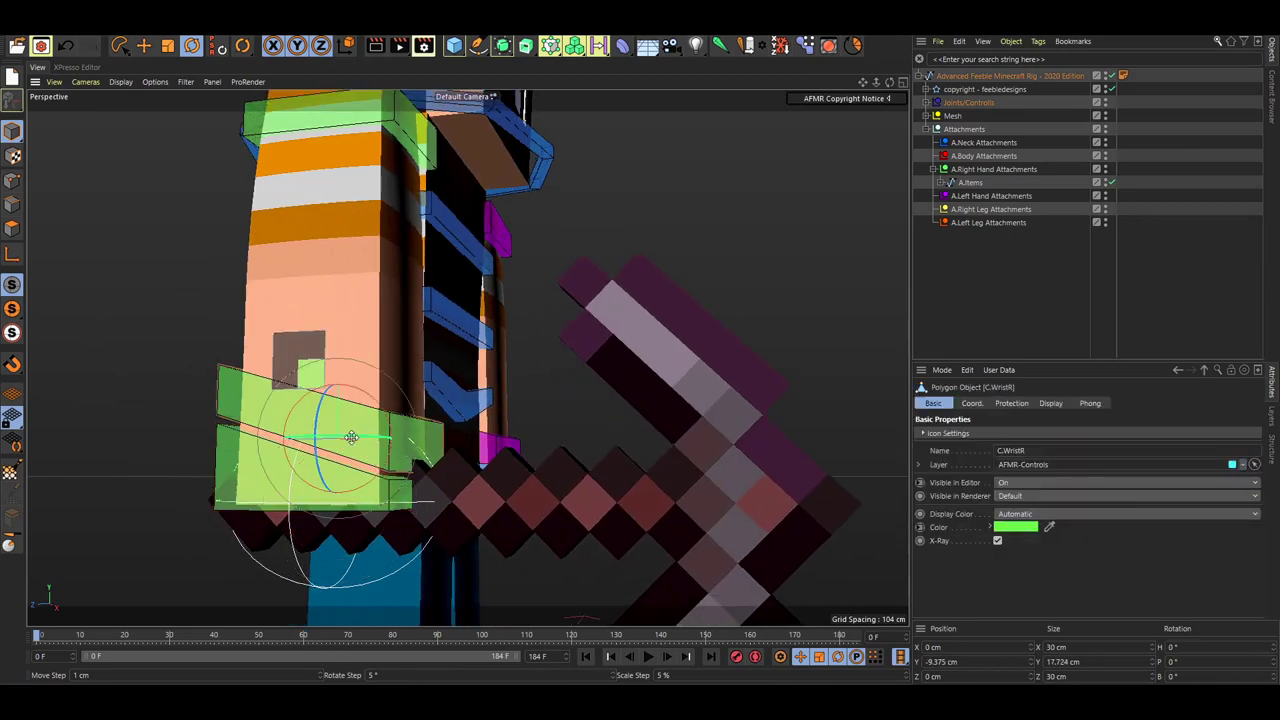
{"action": "middle_click_drag", "start_coordinate": [379, 430], "coordinate": [320, 394], "text": "alt"}
{"action": "left_click_drag", "start_coordinate": [320, 394], "coordinate": [300, 389], "text": "alt"}
{"action": "scroll", "coordinate": [295, 371], "scroll_direction": "up", "scroll_amount": 2}
{"action": "middle_click_drag", "start_coordinate": [295, 373], "coordinate": [329, 366], "text": "alt"}
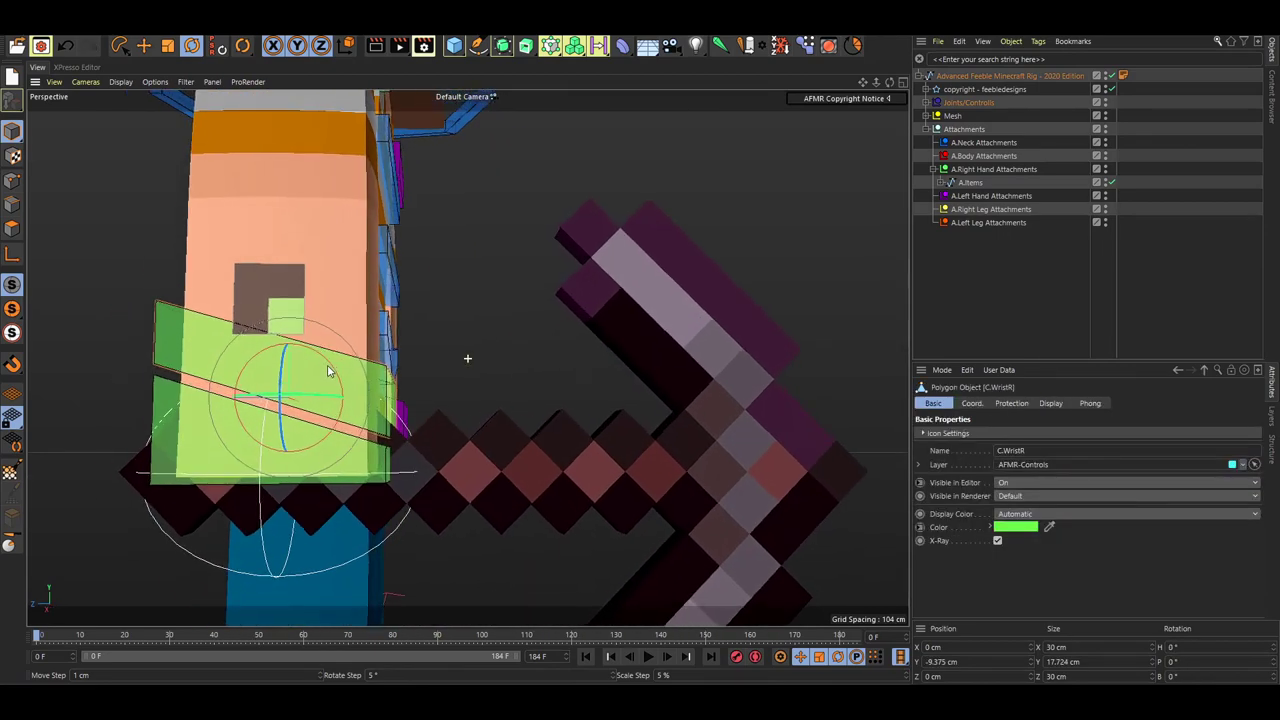
{"action": "left_click_drag", "start_coordinate": [331, 369], "coordinate": [443, 240]}
{"action": "key", "text": "ctrl+z"}
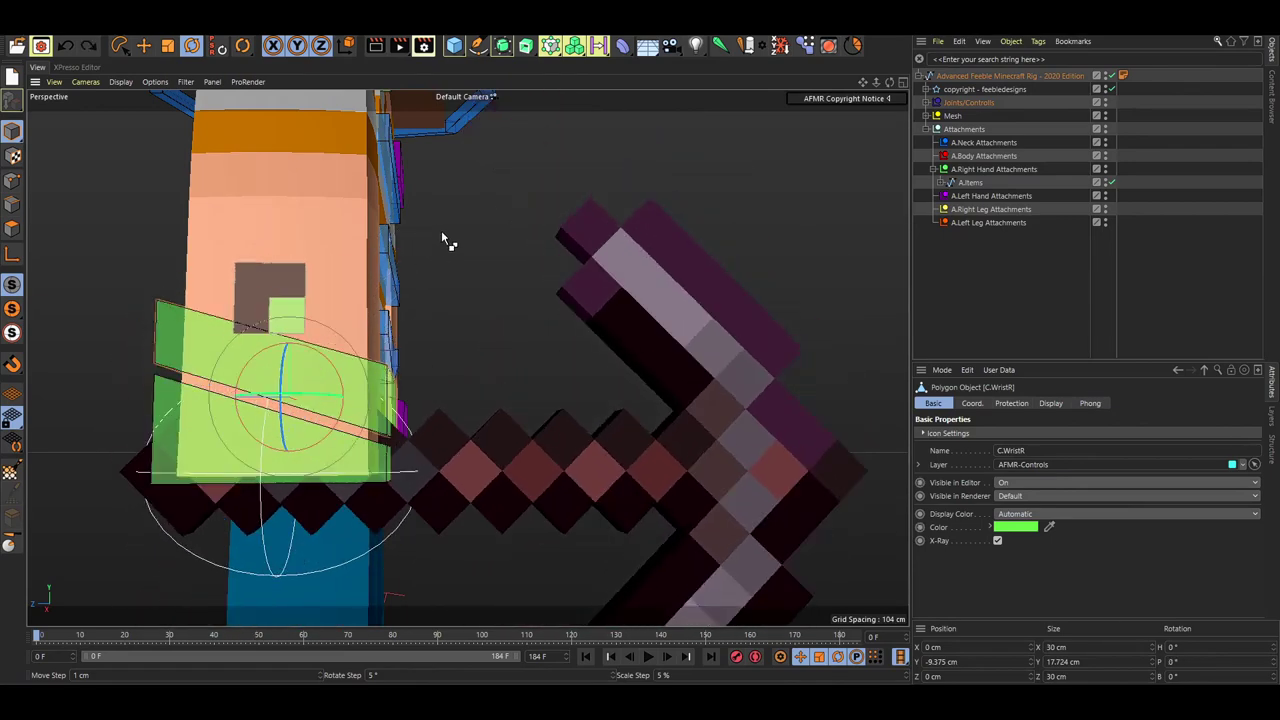
Step: Try moving and rotating the right hand control with the pickaxe, undo both changes and clear the selection
{"action": "left_click", "coordinate": [362, 411]}
{"action": "left_click_drag", "start_coordinate": [397, 443], "coordinate": [440, 373]}
{"action": "key", "text": "ctrl+z"}
{"action": "key", "text": "r"}
{"action": "left_click_drag", "start_coordinate": [340, 413], "coordinate": [388, 408]}
{"action": "key", "text": "ctrl+z"}
{"action": "right_click_drag", "start_coordinate": [448, 350], "coordinate": [371, 344], "text": "alt"}
{"action": "left_click_drag", "start_coordinate": [372, 347], "coordinate": [417, 395], "text": "alt"}
{"action": "left_click_drag", "start_coordinate": [416, 327], "coordinate": [313, 366], "text": "alt"}
{"action": "left_click", "coordinate": [721, 310]}
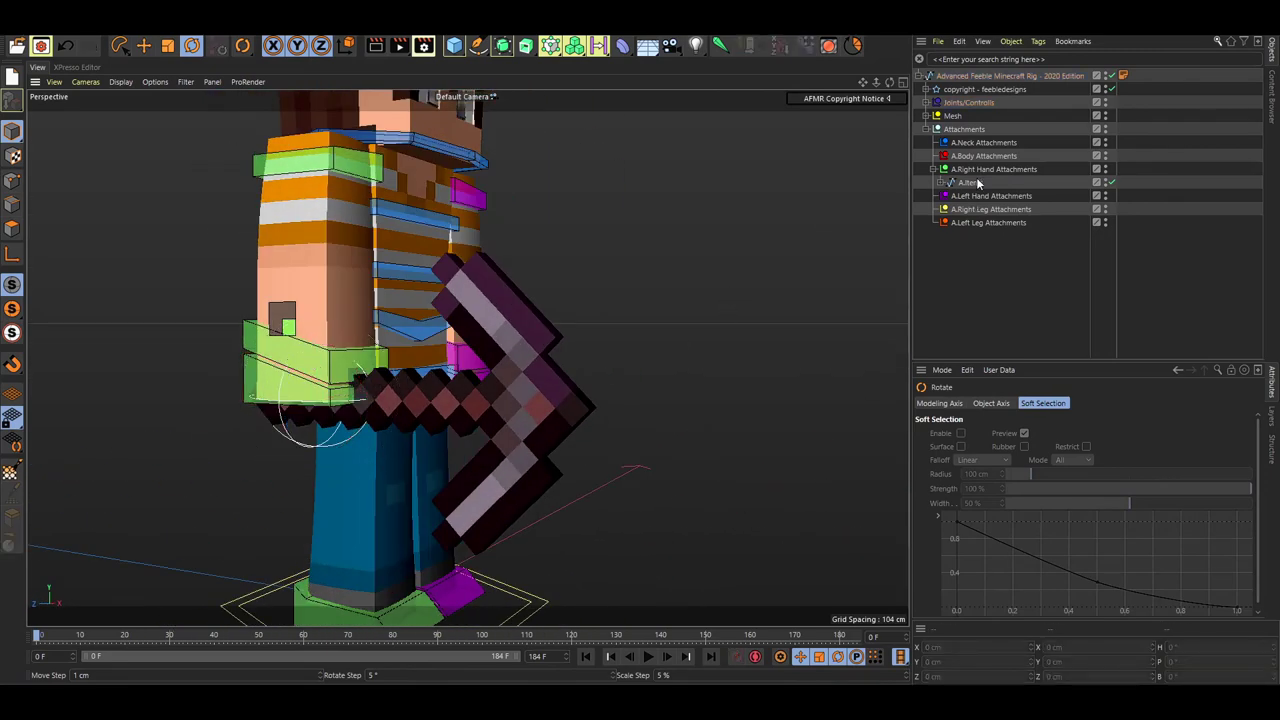
Step: Change the tool of A.Items in the right hand to Sword
{"action": "left_click", "coordinate": [970, 183]}
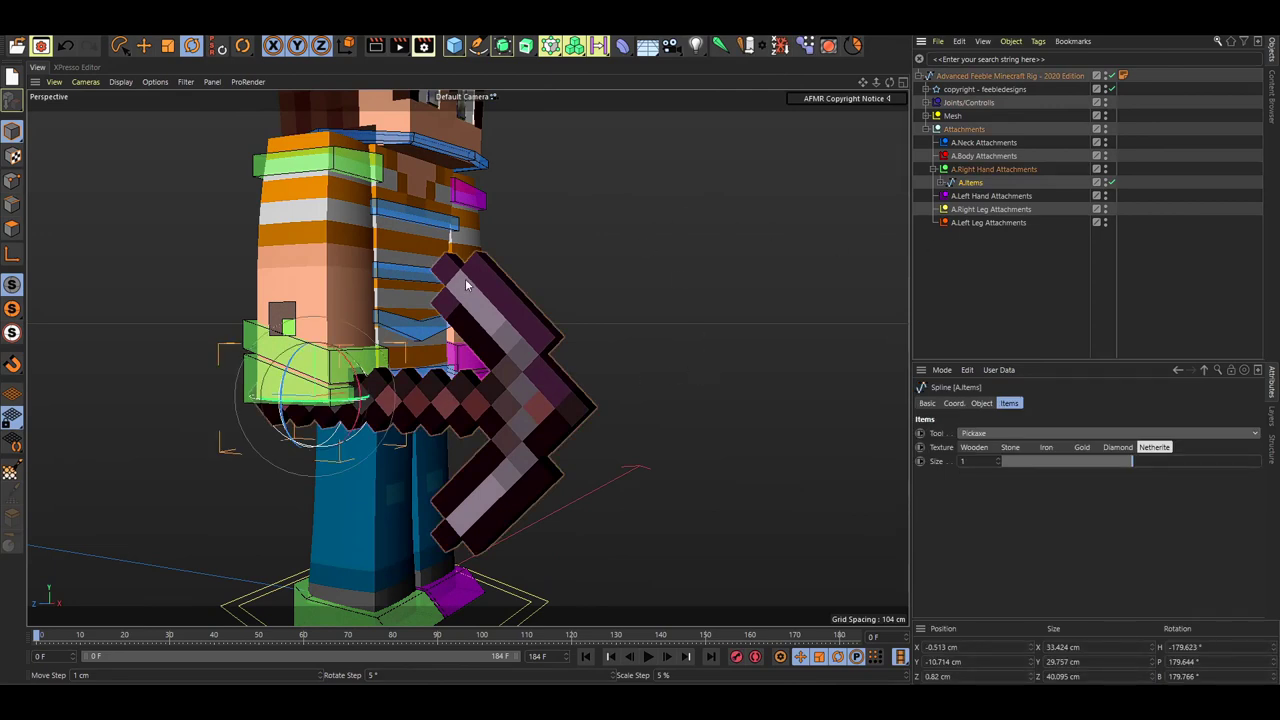
{"action": "scroll", "coordinate": [982, 437], "scroll_direction": "down", "scroll_amount": 1}
{"action": "left_click", "coordinate": [982, 436]}
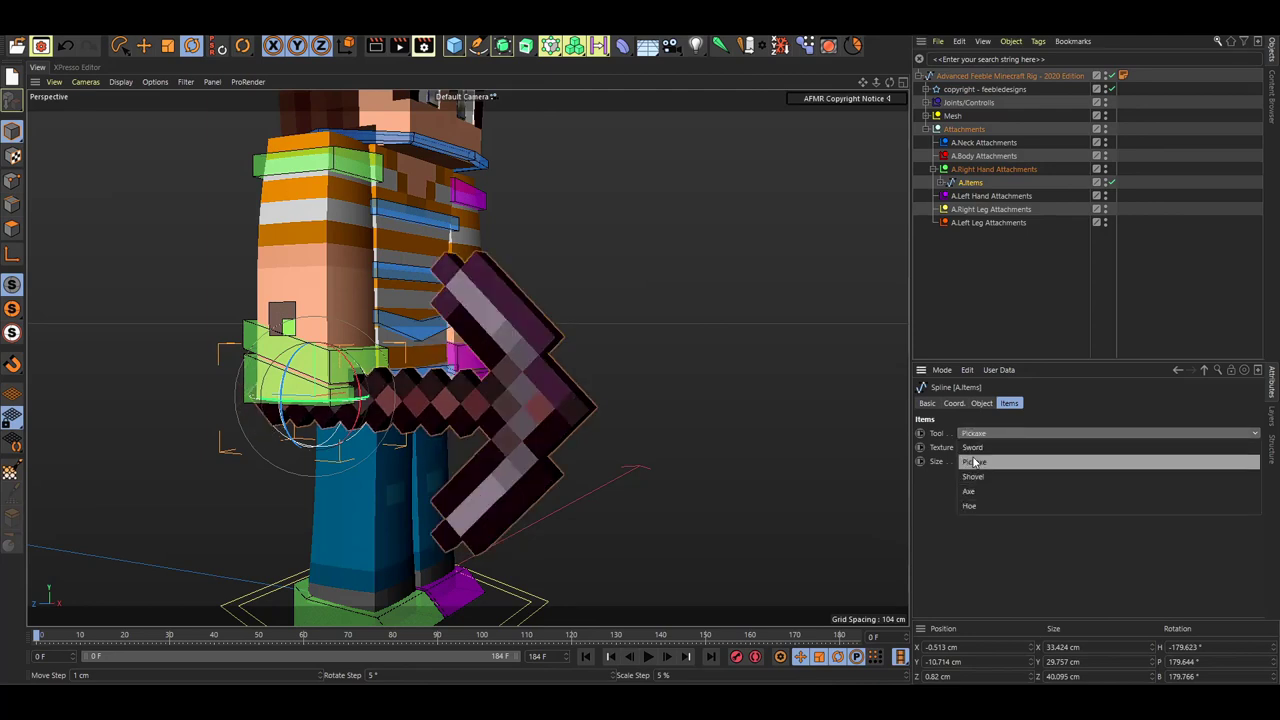
{"action": "left_click", "coordinate": [982, 462]}
{"action": "scroll", "coordinate": [976, 440], "scroll_direction": "up", "scroll_amount": 1}
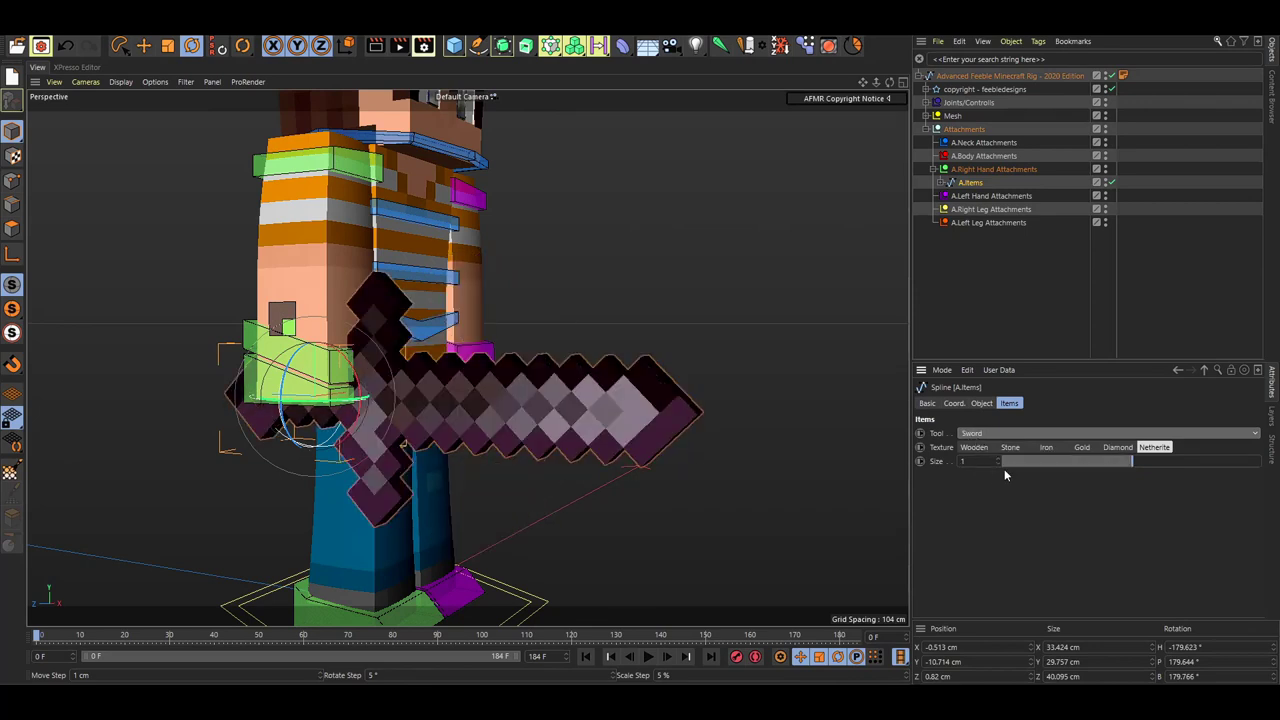
Step: Cycle the sword's texture through Wooden, Stone, Iron, Gold and Diamond, finishing on Netherite
{"action": "left_click", "coordinate": [973, 447]}
{"action": "left_click", "coordinate": [1010, 447]}
{"action": "left_click", "coordinate": [1046, 447]}
{"action": "left_click", "coordinate": [1082, 447]}
{"action": "left_click", "coordinate": [1117, 447]}
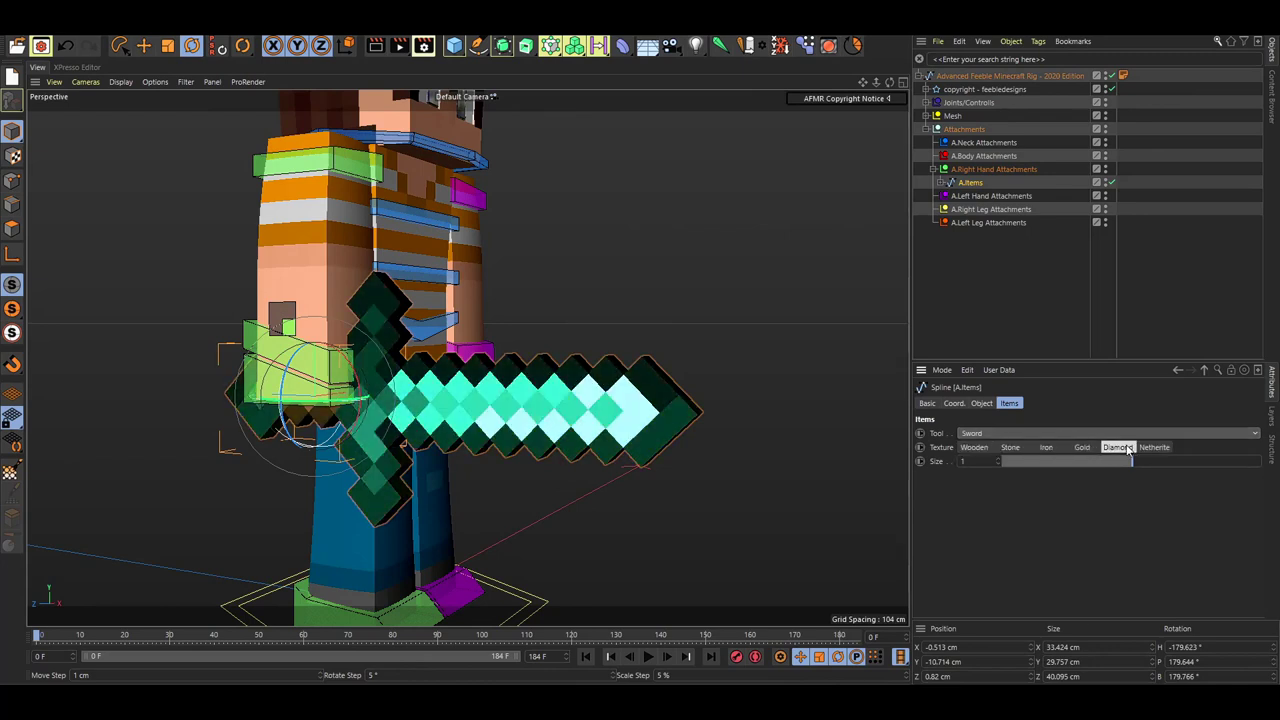
{"action": "left_click", "coordinate": [1154, 447]}
{"action": "left_click", "coordinate": [1082, 447]}
{"action": "left_click", "coordinate": [1046, 447]}
{"action": "left_click", "coordinate": [973, 447]}
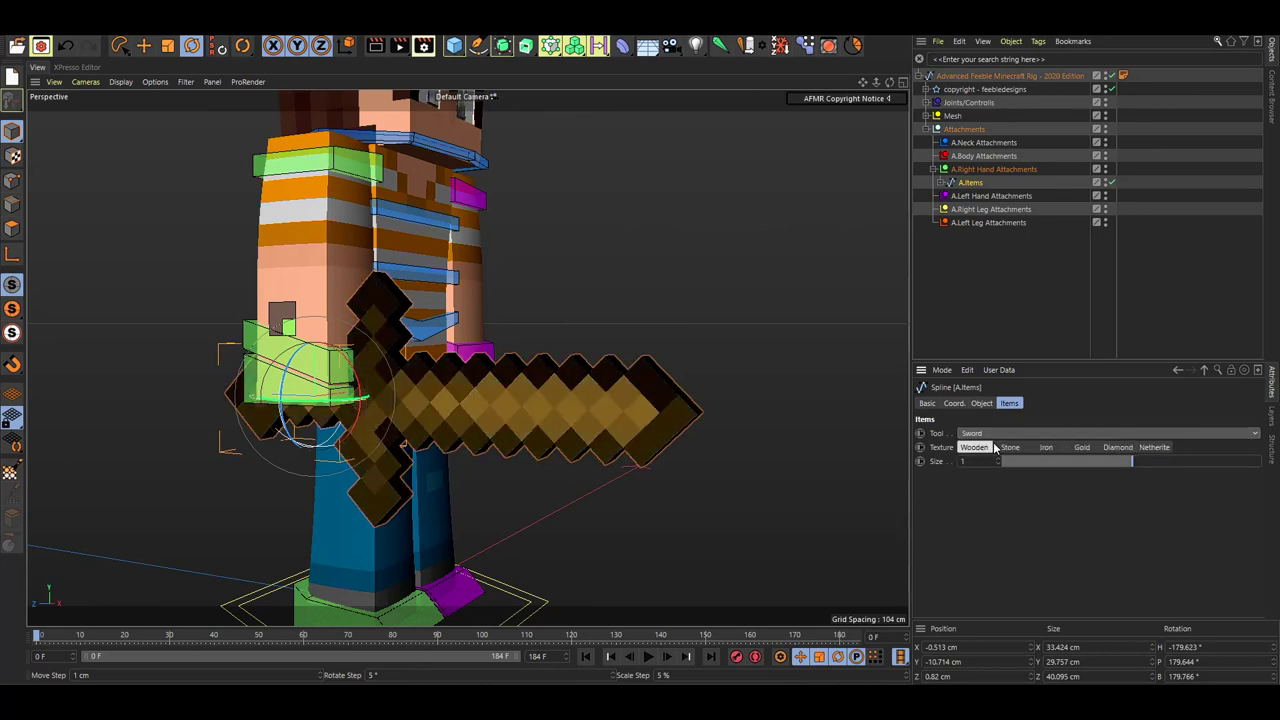
{"action": "left_click", "coordinate": [1010, 447]}
{"action": "left_click", "coordinate": [1046, 447]}
{"action": "left_click", "coordinate": [1082, 447]}
{"action": "left_click", "coordinate": [1117, 447]}
{"action": "left_click", "coordinate": [1154, 447]}
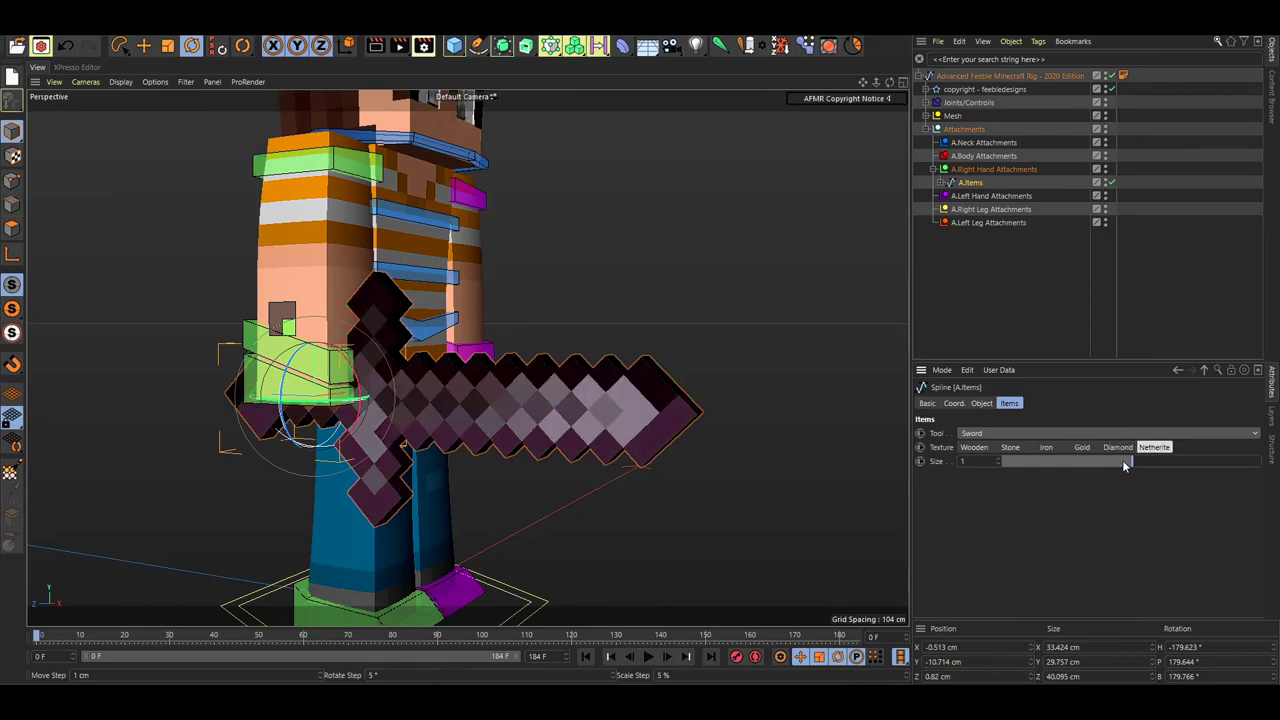
{"action": "mouse_move", "coordinate": [1127, 465]}
{"action": "left_mouse_down"}
{"action": "mouse_move", "coordinate": [1082, 470]}
{"action": "mouse_move", "coordinate": [1262, 465]}
{"action": "mouse_move", "coordinate": [1085, 478]}
{"action": "mouse_move", "coordinate": [1194, 471]}
{"action": "mouse_move", "coordinate": [1122, 474]}
{"action": "mouse_move", "coordinate": [1133, 467]}
{"action": "left_mouse_up"}
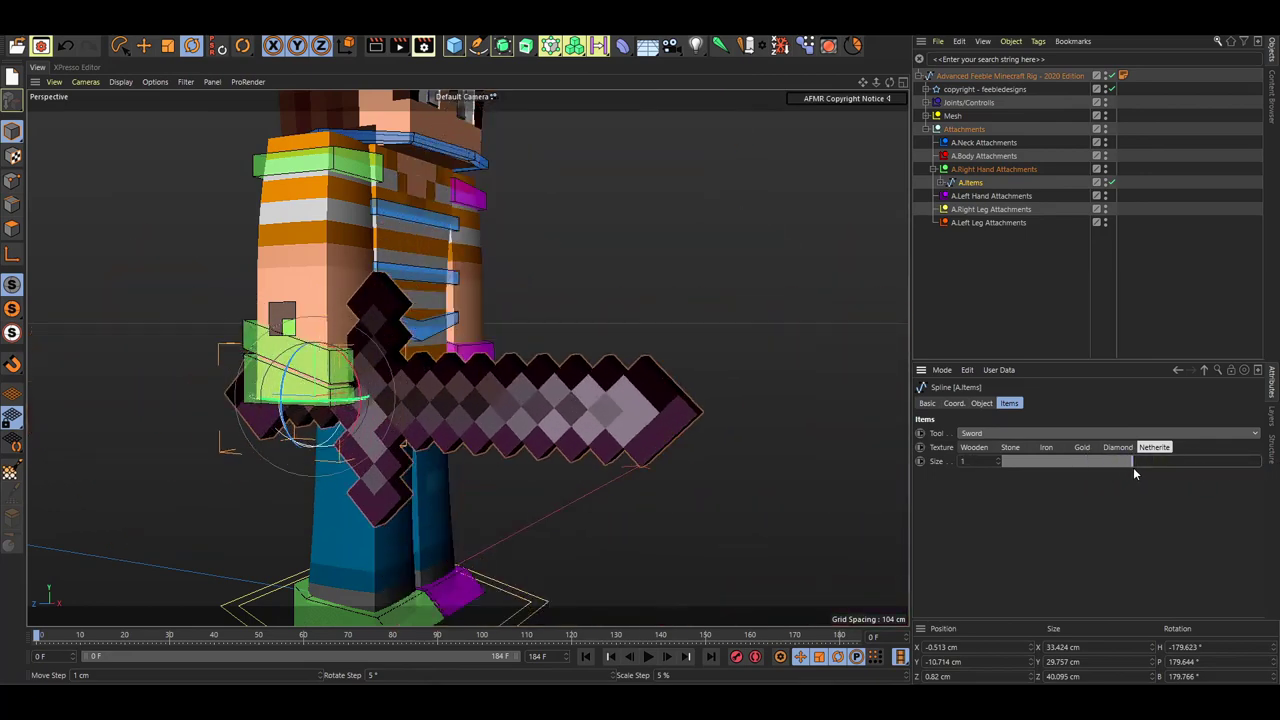
Step: Select the inner blade polygons on both sides of the O.Sword object
{"action": "scroll", "coordinate": [576, 416], "scroll_direction": "down", "scroll_amount": 3}
{"action": "left_click", "coordinate": [694, 350]}
{"action": "left_click_drag", "start_coordinate": [694, 350], "coordinate": [599, 372], "text": "alt"}
{"action": "scroll", "coordinate": [600, 378], "scroll_direction": "up", "scroll_amount": 3}
{"action": "left_click", "coordinate": [592, 414]}
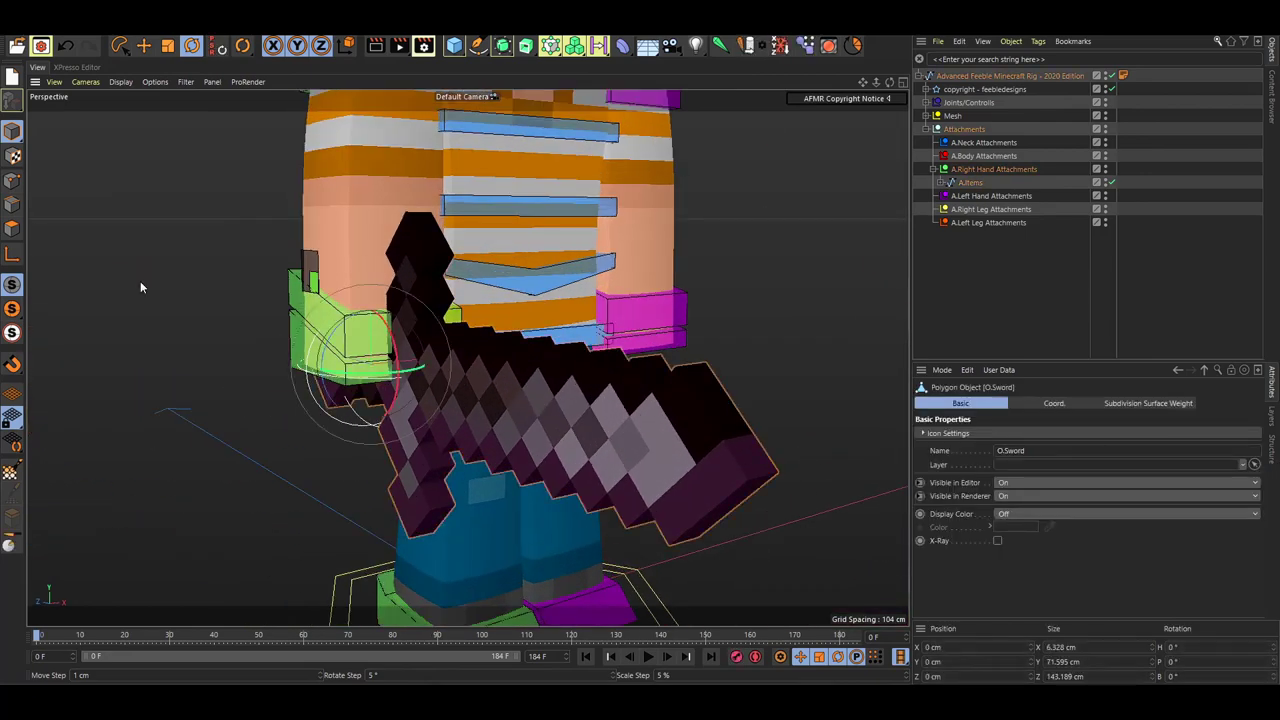
{"action": "left_click", "coordinate": [12, 229]}
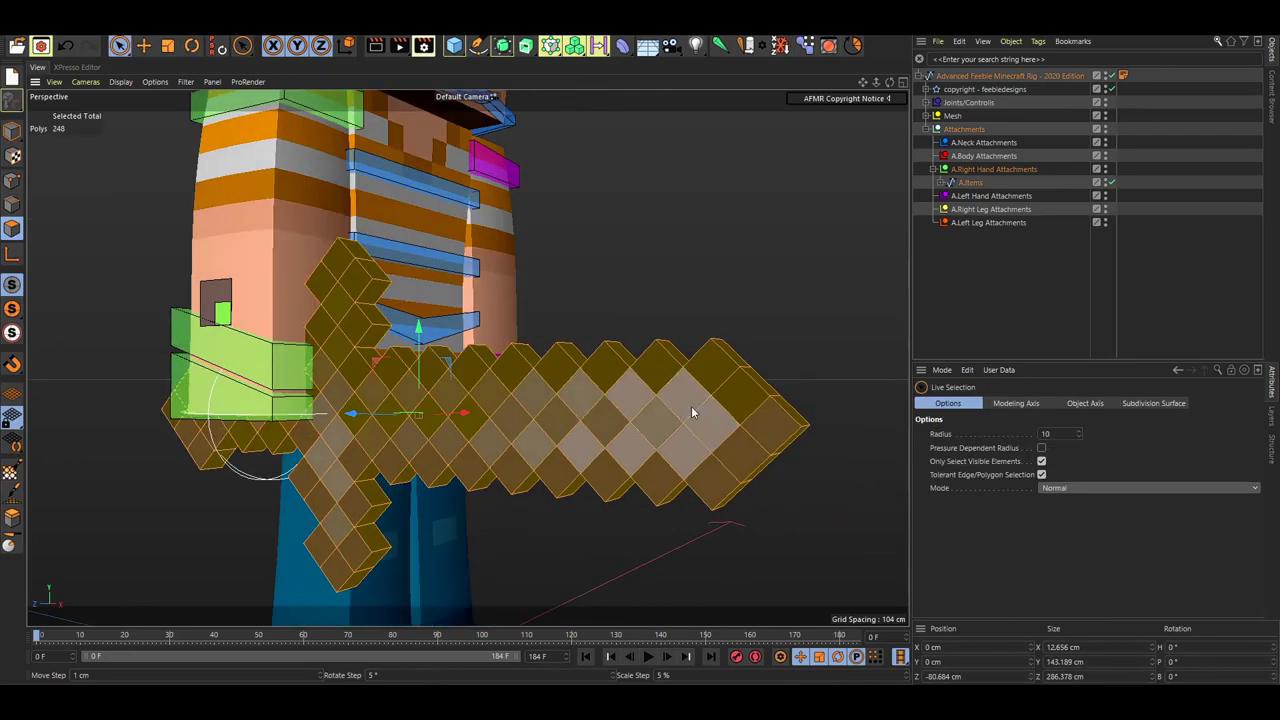
{"action": "left_click_drag", "start_coordinate": [691, 406], "coordinate": [567, 435]}
{"action": "left_click_drag", "start_coordinate": [376, 411], "coordinate": [464, 406]}
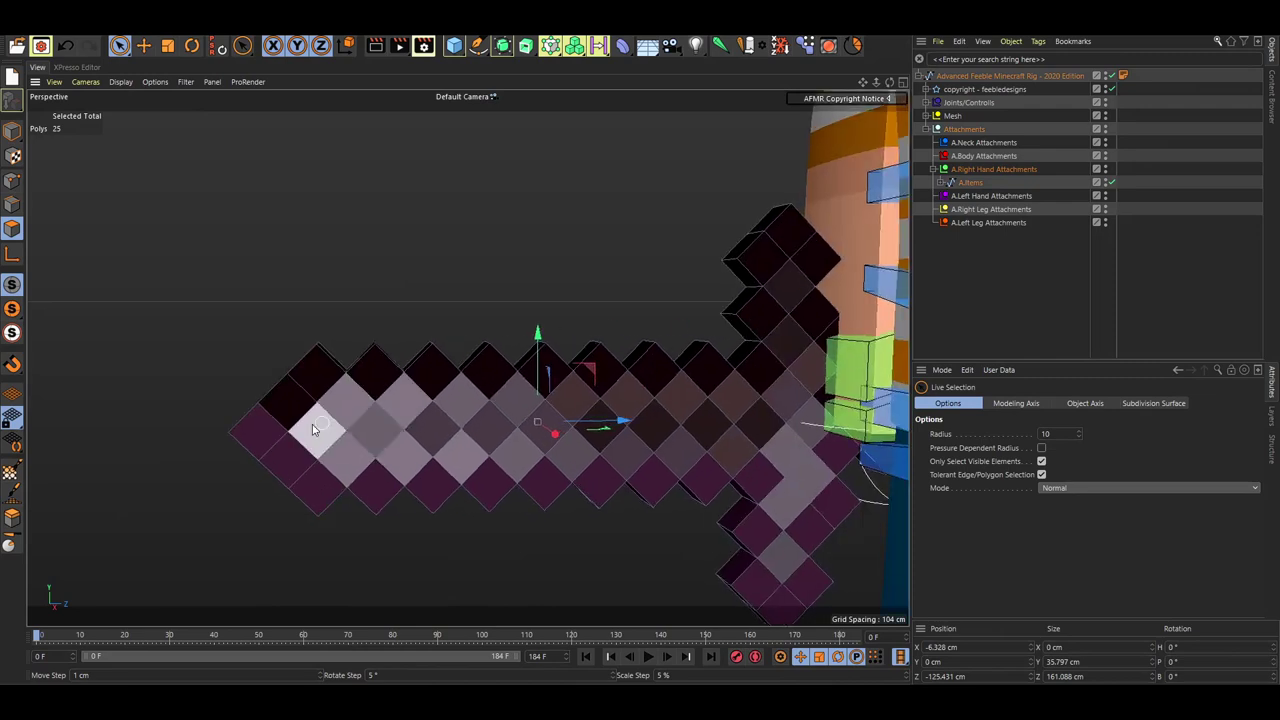
{"action": "left_click_drag", "start_coordinate": [312, 424], "coordinate": [698, 432]}
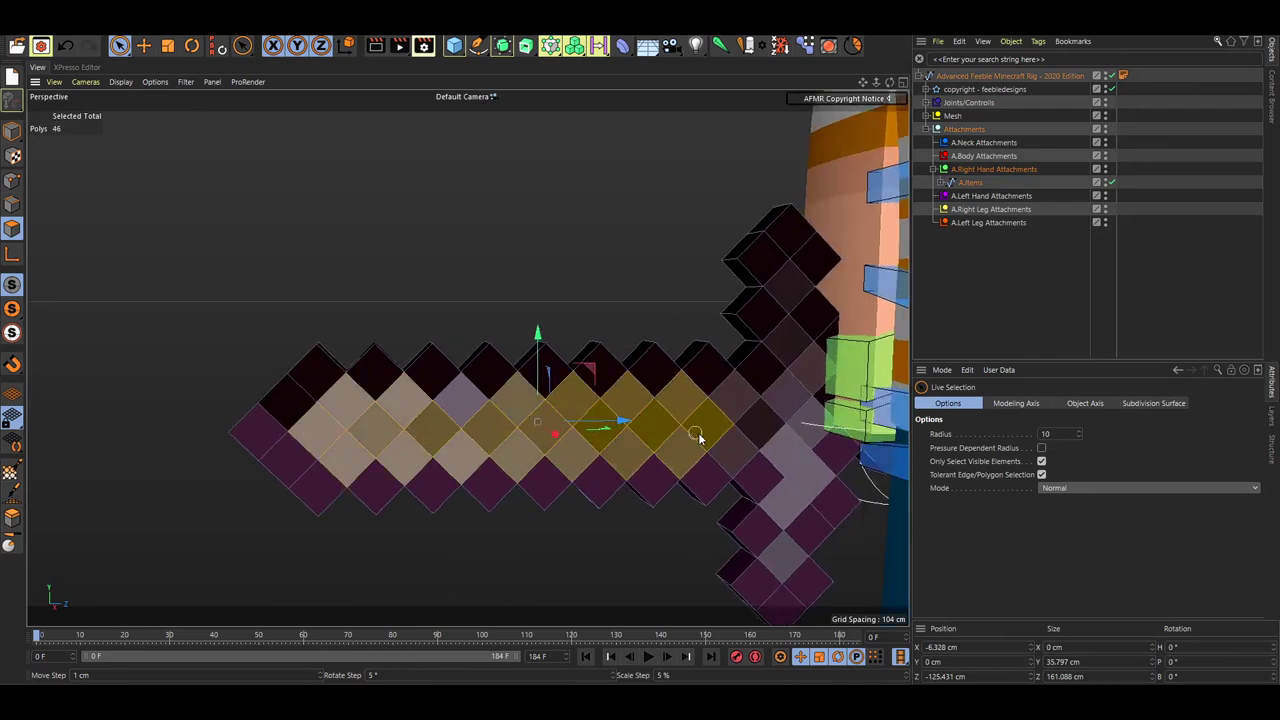
{"action": "left_click_drag", "start_coordinate": [517, 425], "coordinate": [440, 428]}
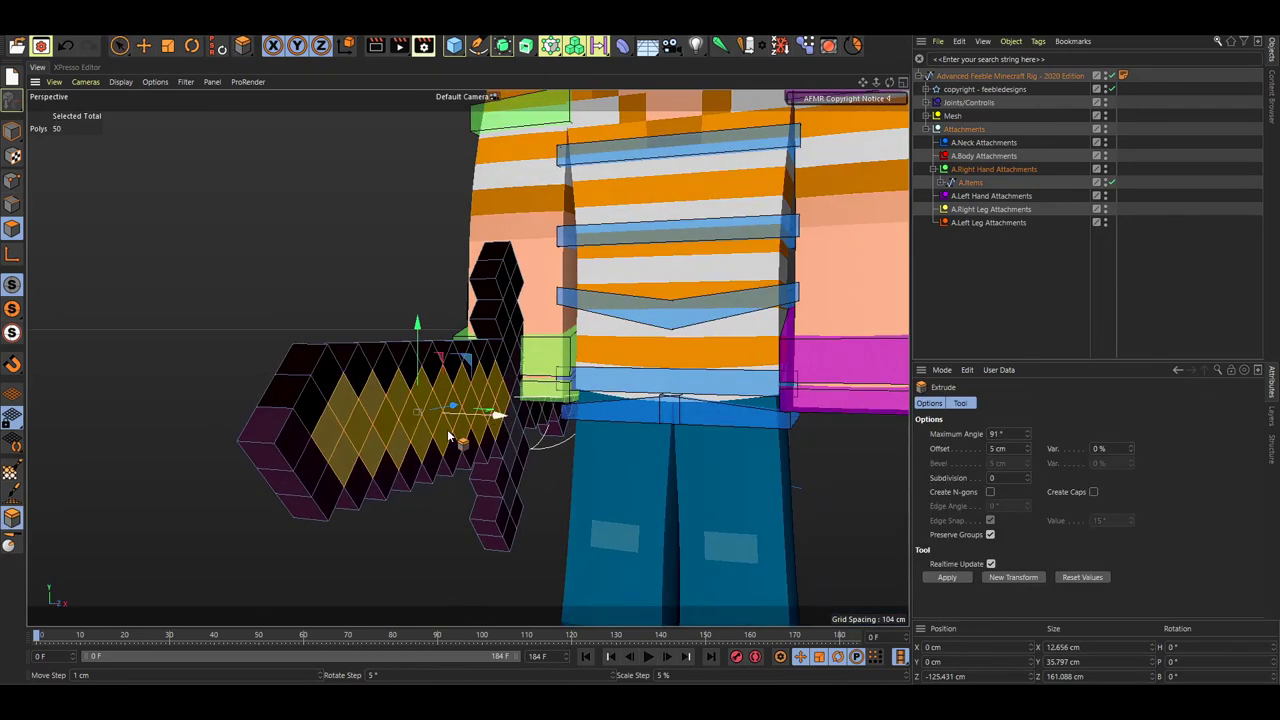
Step: Extrude the selected blade faces outward until the sword is about 9.2 cm thick, return to model mode and deselect it
{"action": "key", "text": "e"}
{"action": "key", "text": "d"}
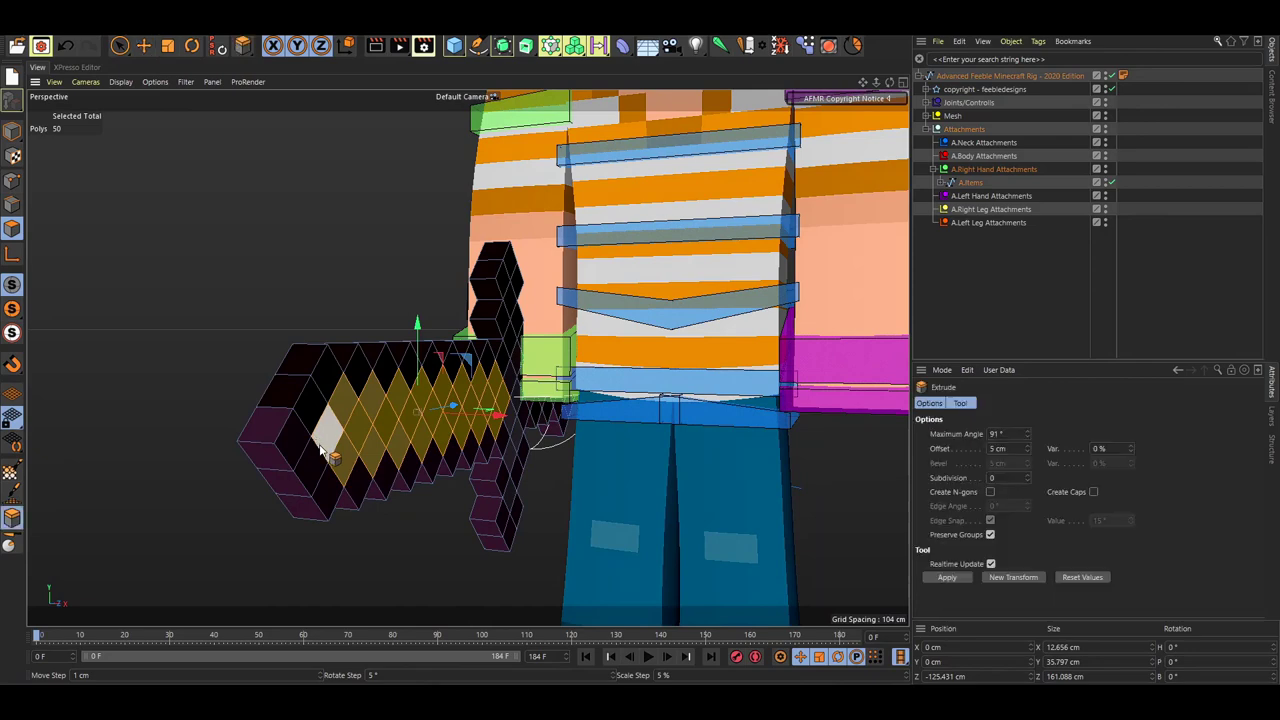
{"action": "left_click_drag", "start_coordinate": [320, 448], "coordinate": [332, 448]}
{"action": "left_click", "coordinate": [12, 133]}
{"action": "key", "text": "e"}
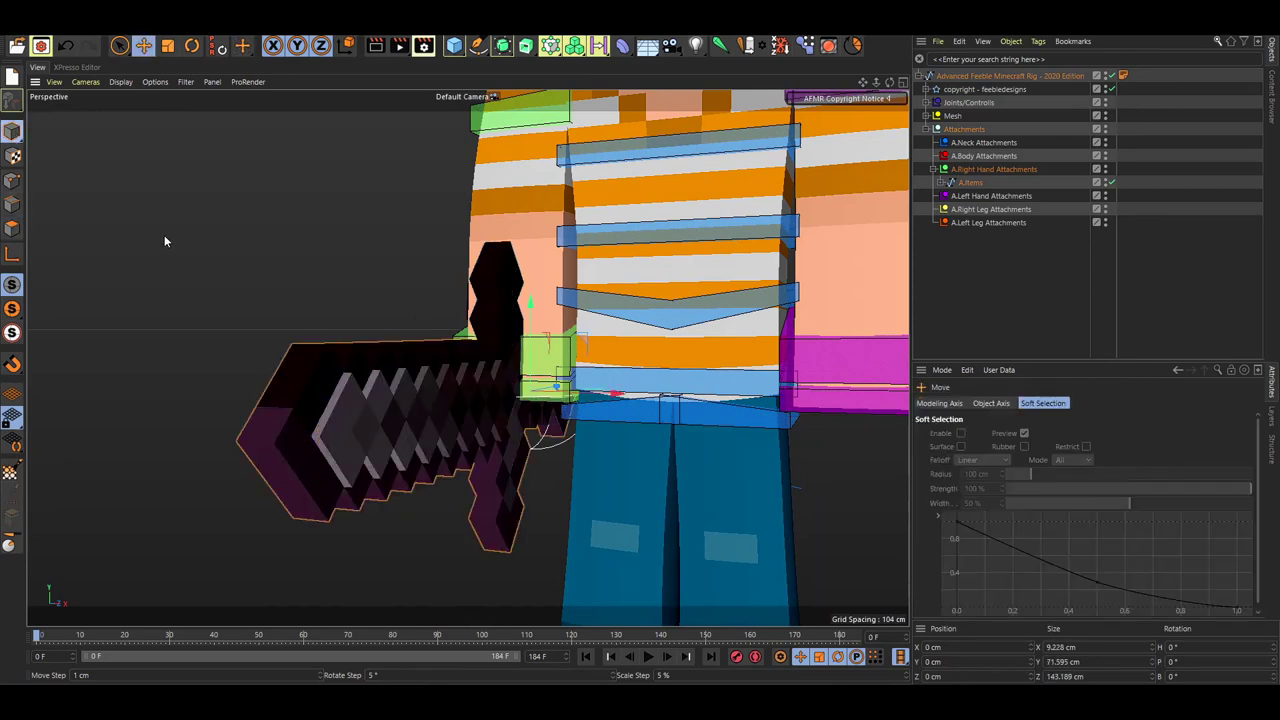
{"action": "left_click_drag", "start_coordinate": [165, 241], "coordinate": [209, 260], "text": "alt"}
{"action": "left_click", "coordinate": [286, 362]}
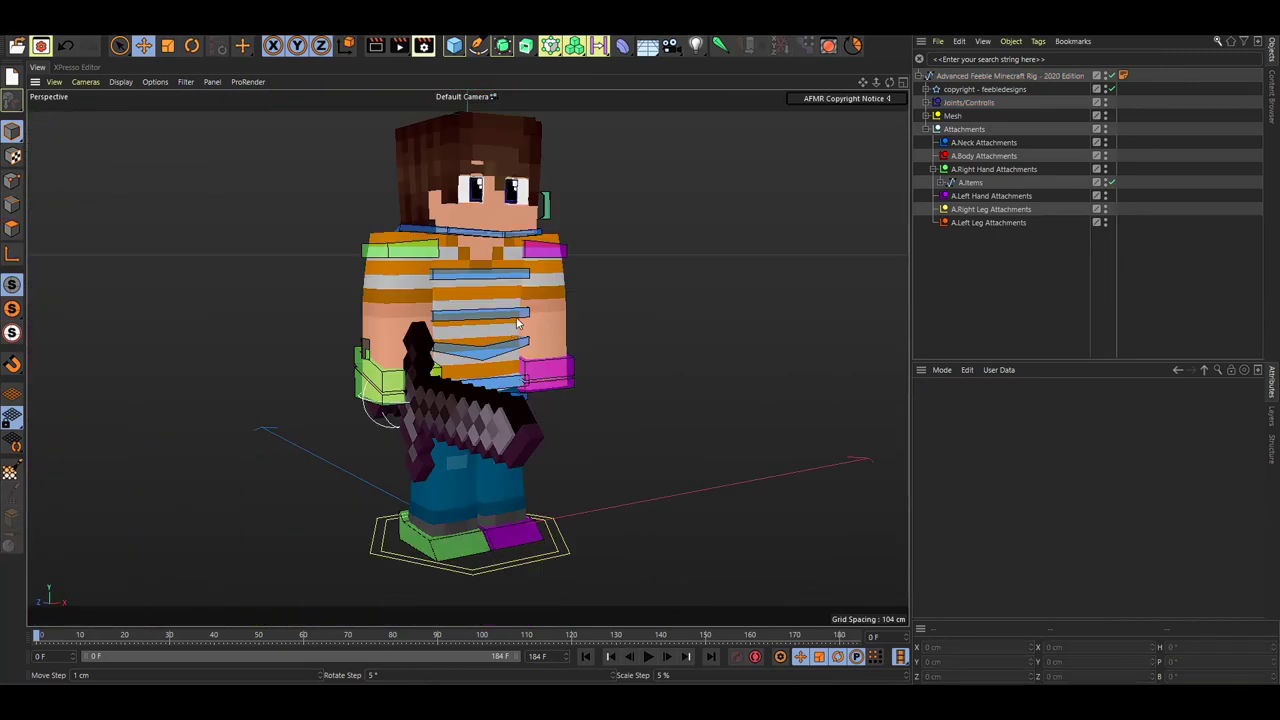
{"action": "left_click_drag", "start_coordinate": [519, 318], "coordinate": [508, 335], "text": "alt"}
{"action": "left_click_drag", "start_coordinate": [585, 280], "coordinate": [367, 291], "text": "alt"}
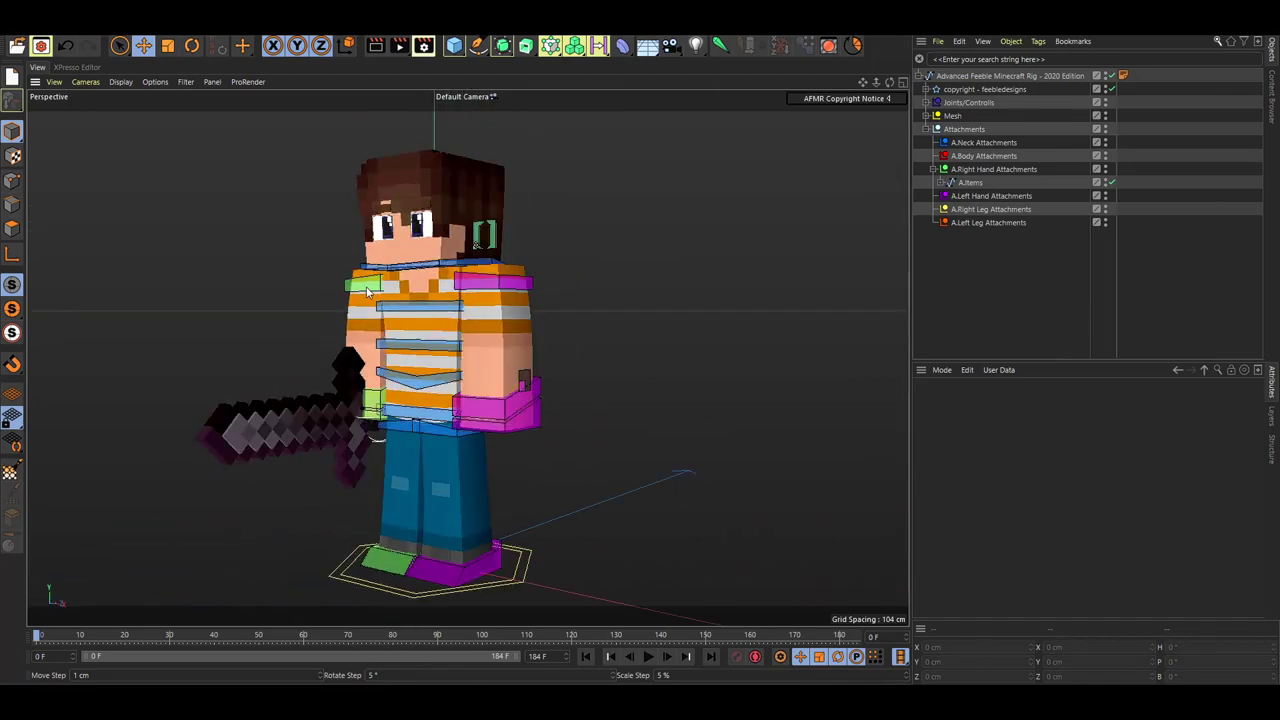
{"action": "left_click_drag", "start_coordinate": [312, 253], "coordinate": [475, 291], "text": "alt"}
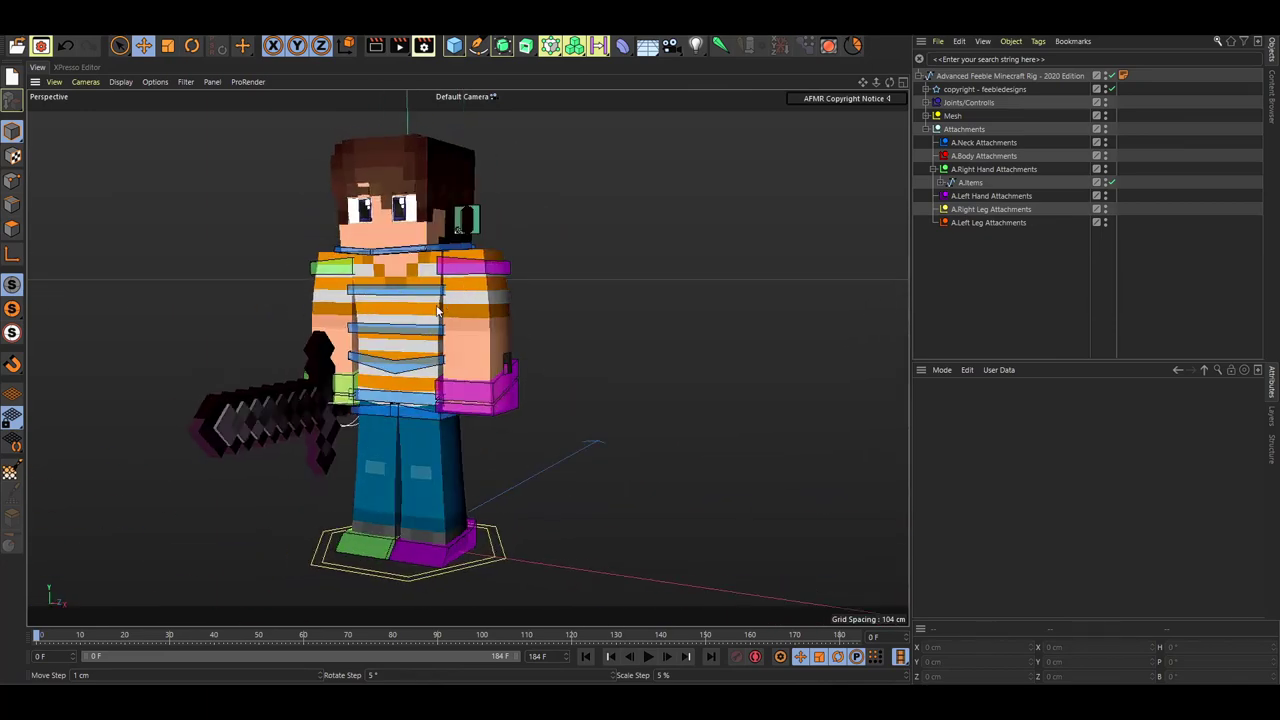
{"action": "mouse_move", "coordinate": [400, 318]}
{"action": "left_mouse_down", "text": "alt"}
{"action": "mouse_move", "coordinate": [345, 308]}
{"action": "mouse_move", "coordinate": [436, 320]}
{"action": "mouse_move", "coordinate": [407, 326]}
{"action": "left_mouse_up", "text": "alt"}
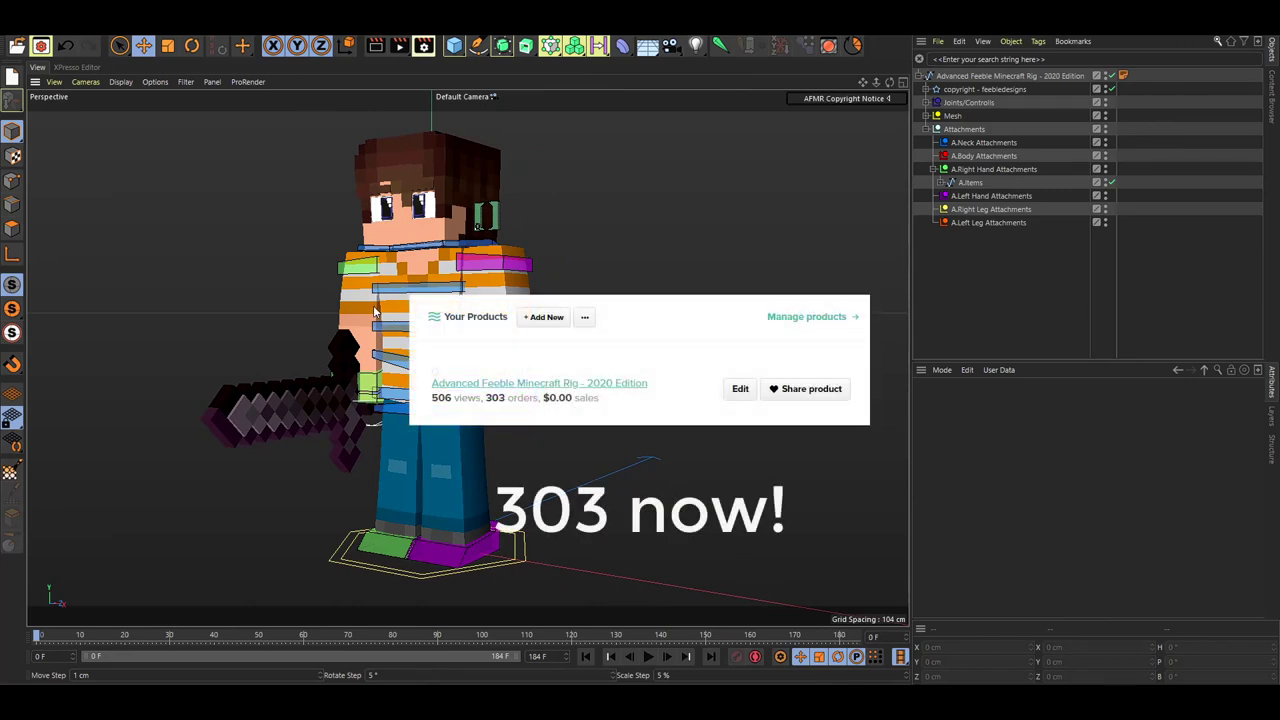
{"action": "left_click_drag", "start_coordinate": [372, 302], "coordinate": [420, 285], "text": "alt"}
{"action": "left_click_drag", "start_coordinate": [464, 243], "coordinate": [476, 236], "text": "alt"}
{"action": "left_click_drag", "start_coordinate": [418, 322], "coordinate": [255, 250], "text": "alt"}
{"action": "left_click_drag", "start_coordinate": [506, 327], "coordinate": [434, 318], "text": "alt"}
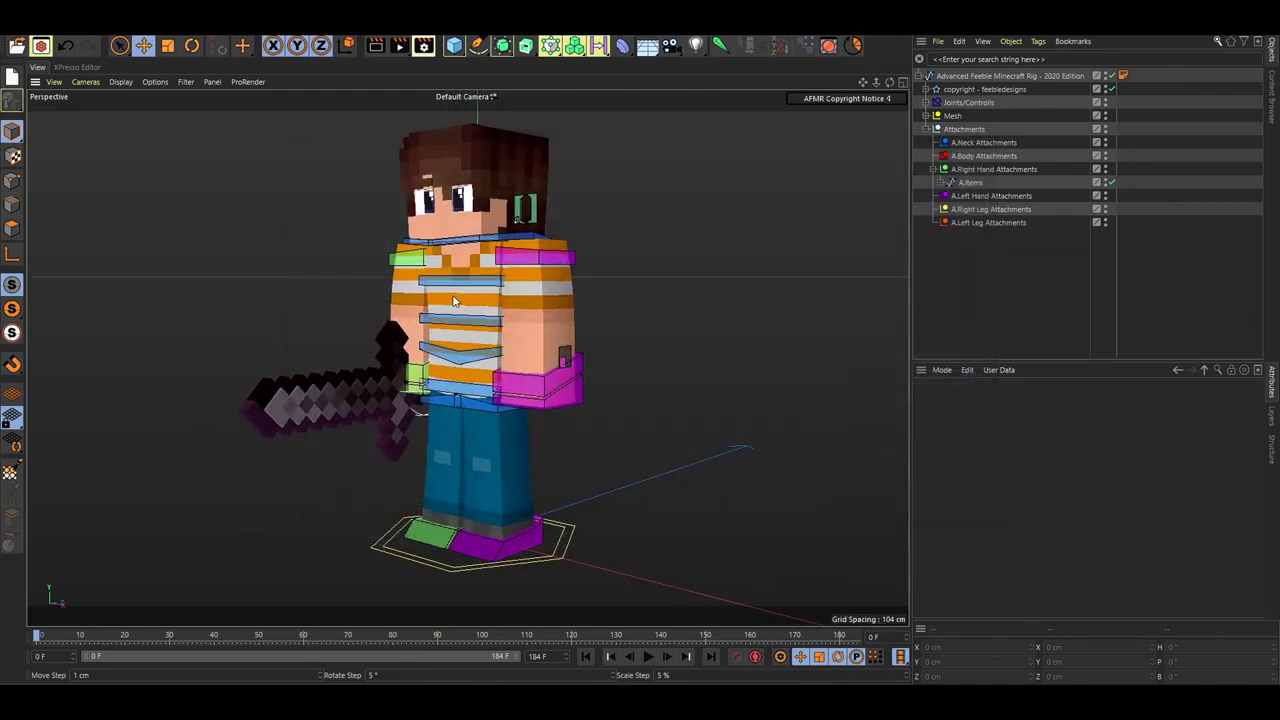
{"action": "mouse_move", "coordinate": [457, 308]}
{"action": "middle_mouse_down", "text": "alt"}
{"action": "mouse_move", "coordinate": [486, 330]}
{"action": "mouse_move", "coordinate": [455, 333]}
{"action": "middle_mouse_up", "text": "alt"}
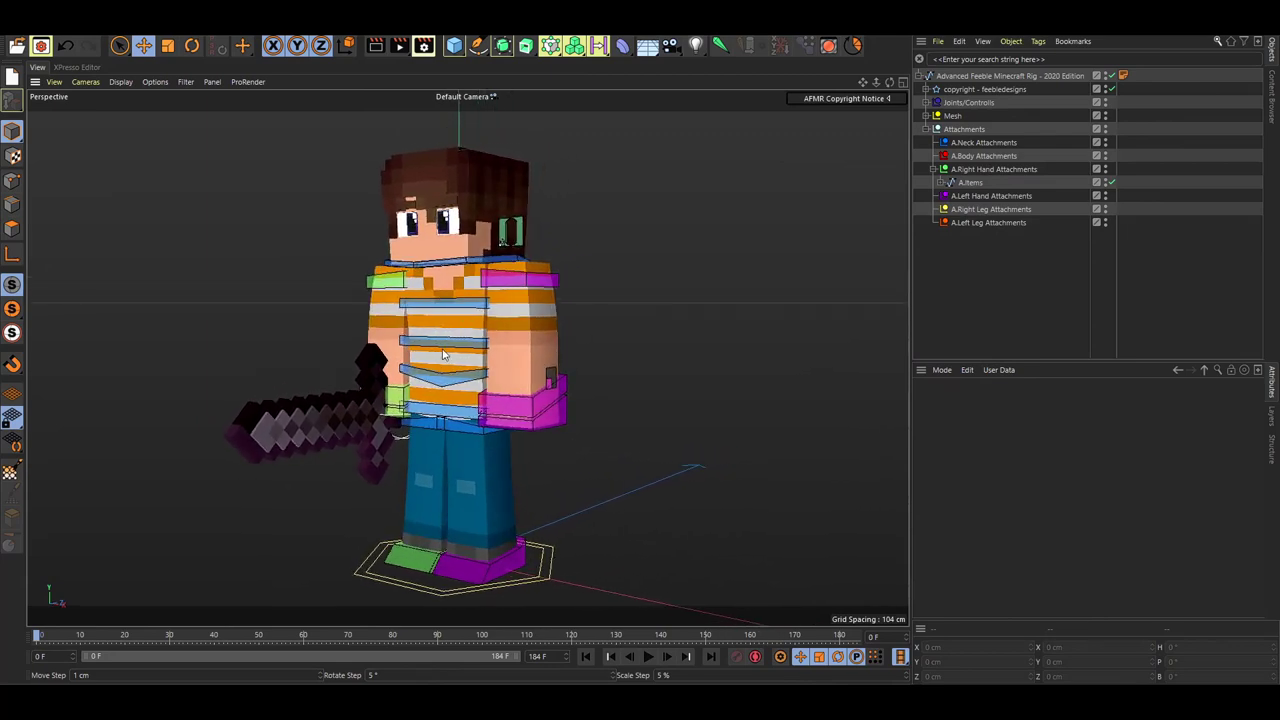
Step: Try moving the right hand control G.HandR with the sword attached, and undo the move
{"action": "left_click", "coordinate": [402, 412]}
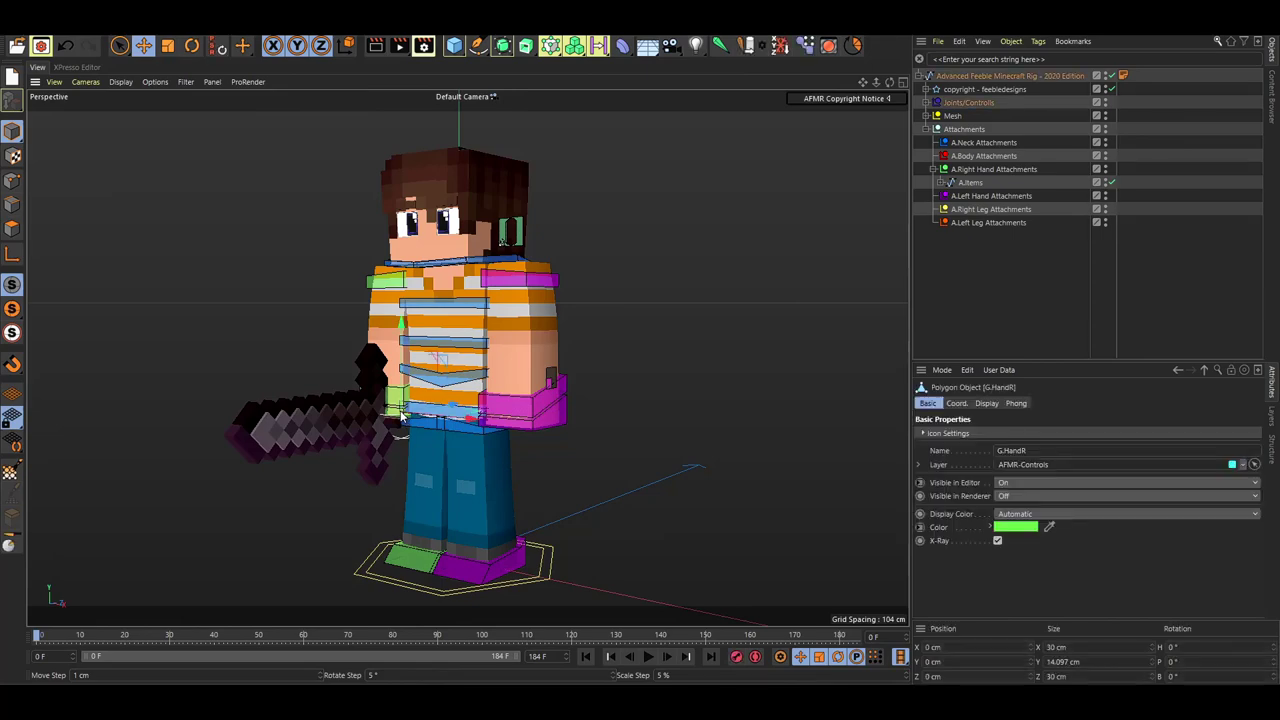
{"action": "left_click_drag", "start_coordinate": [402, 412], "coordinate": [252, 47]}
{"action": "left_click_drag", "start_coordinate": [248, 318], "coordinate": [320, 172]}
{"action": "key", "text": "ctrl+z"}
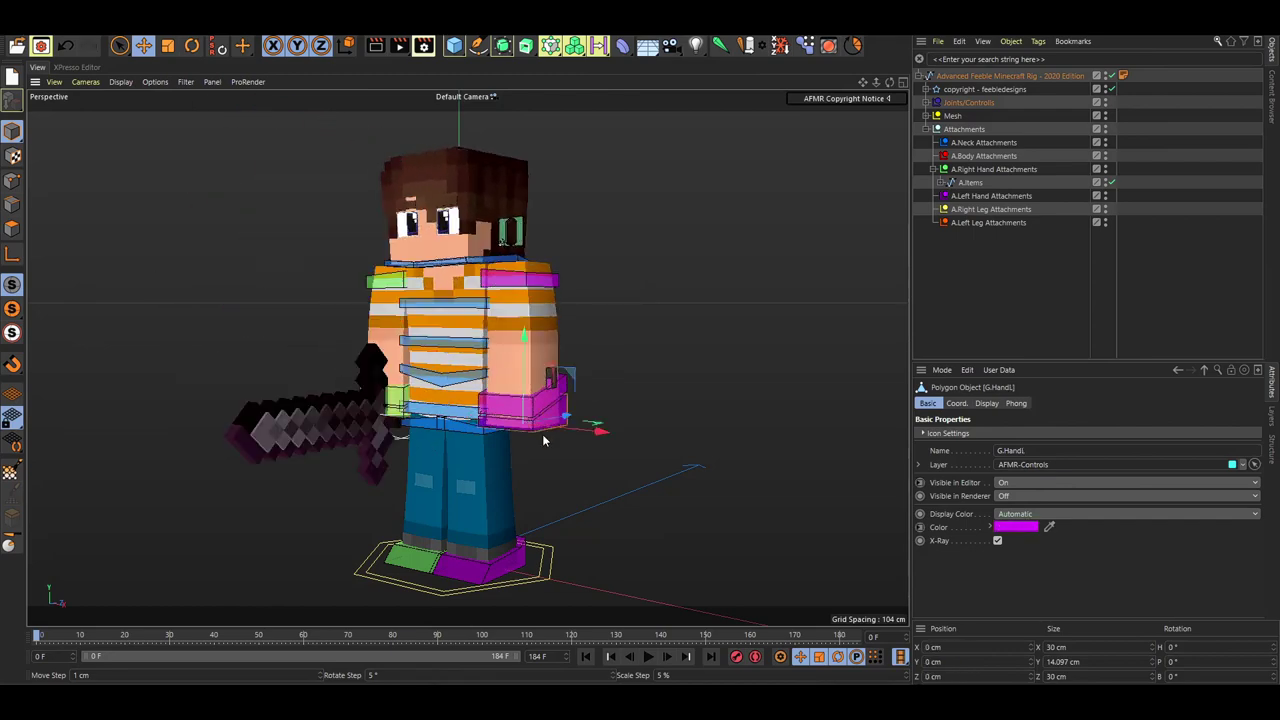